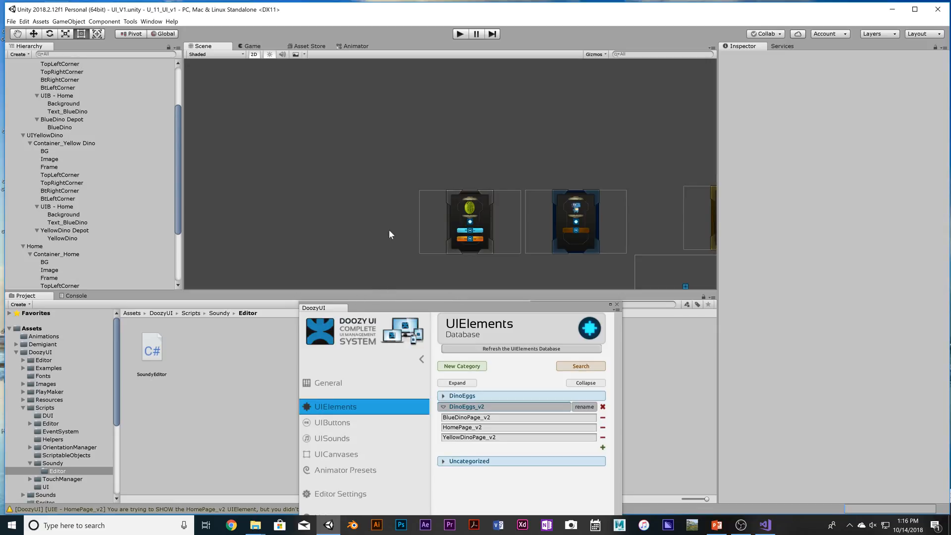
scroll(405, 142, up, 2)
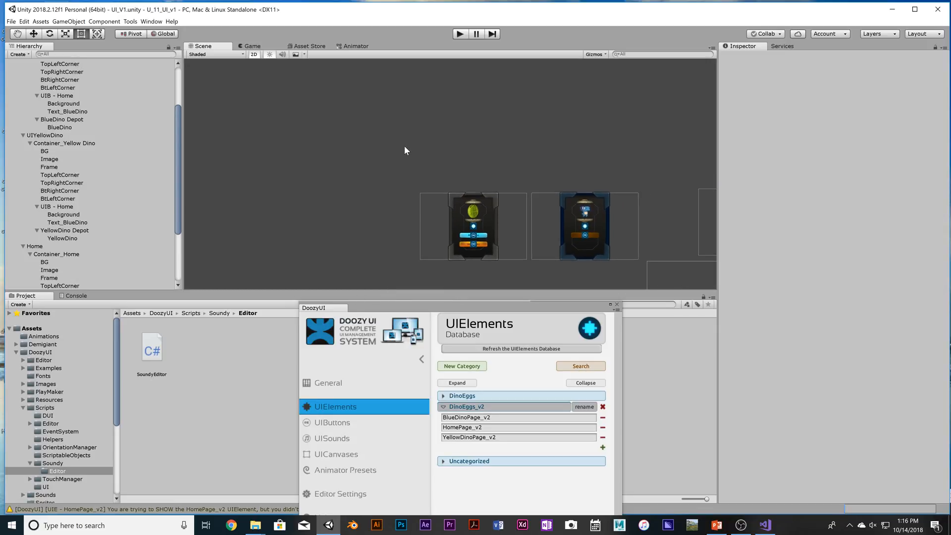
click(250, 46)
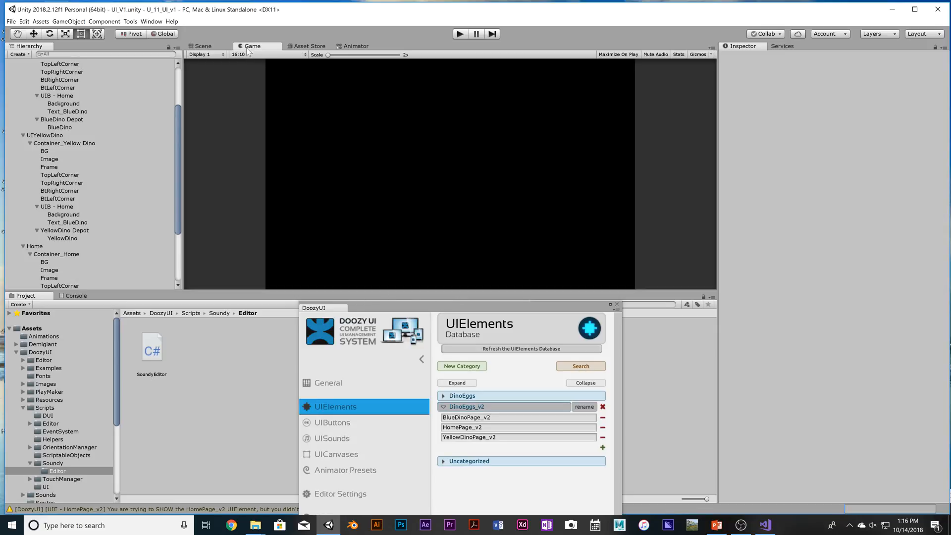
click(204, 46)
scroll(468, 136, down, 1)
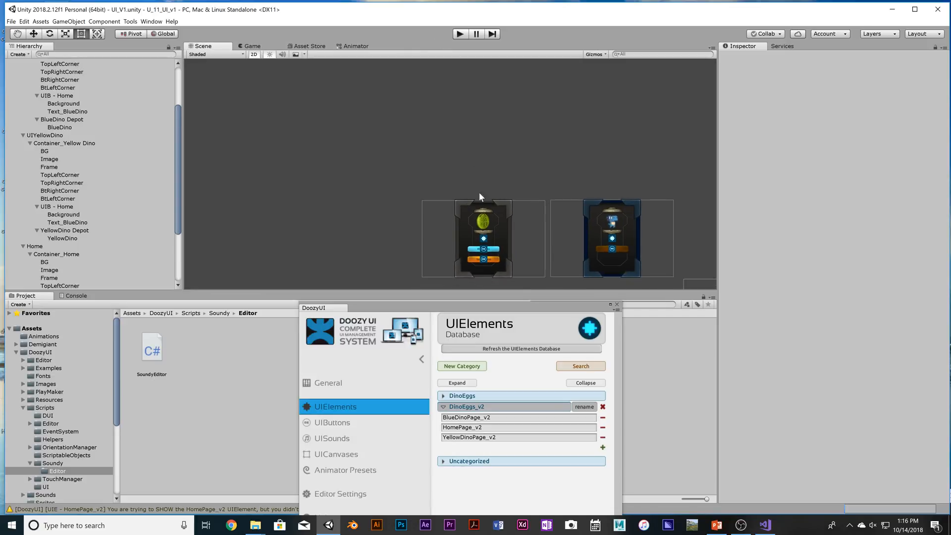
- Move the floating DoozyUI window away from the scene and enlarge the Scene view by shrinking the Project area
drag(492, 306, 833, 341)
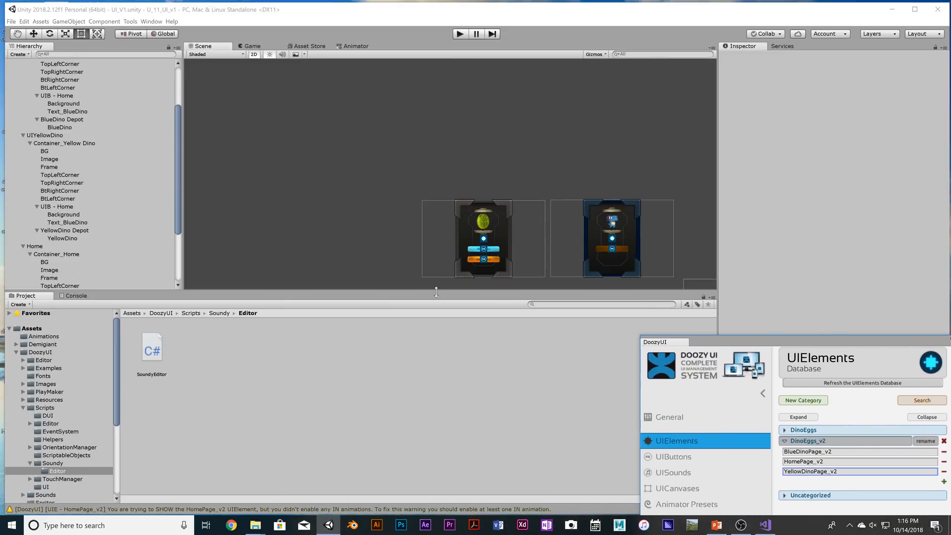
drag(438, 292, 448, 371)
drag(725, 341, 735, 366)
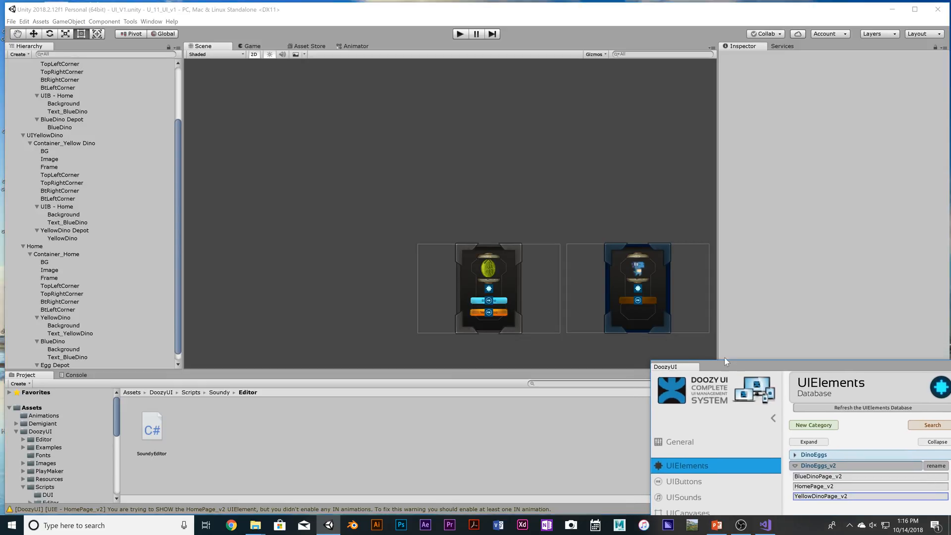
- Examine the Home page with the egg and its two dino buttons up close in the Scene view
scroll(476, 342, down, 1)
scroll(476, 342, up, 1)
scroll(475, 341, up, 4)
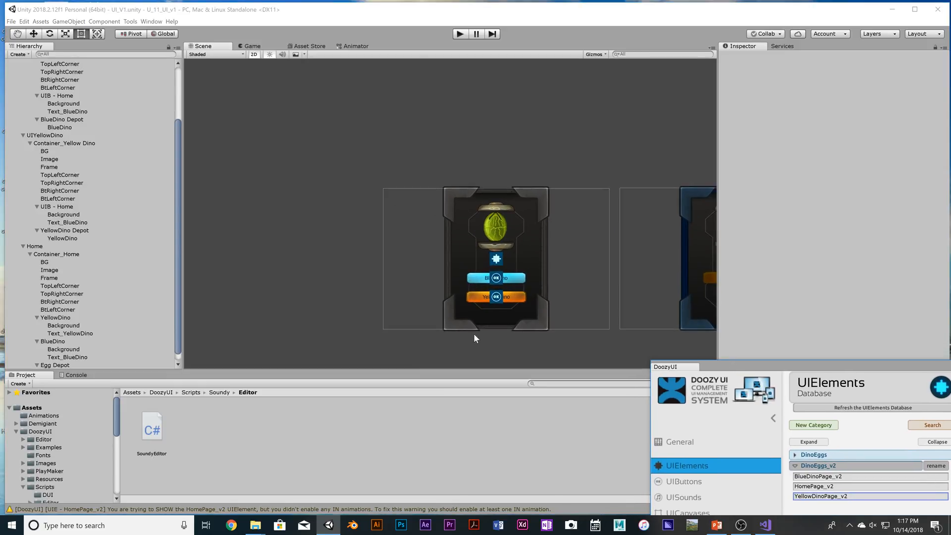
scroll(472, 329, up, 3)
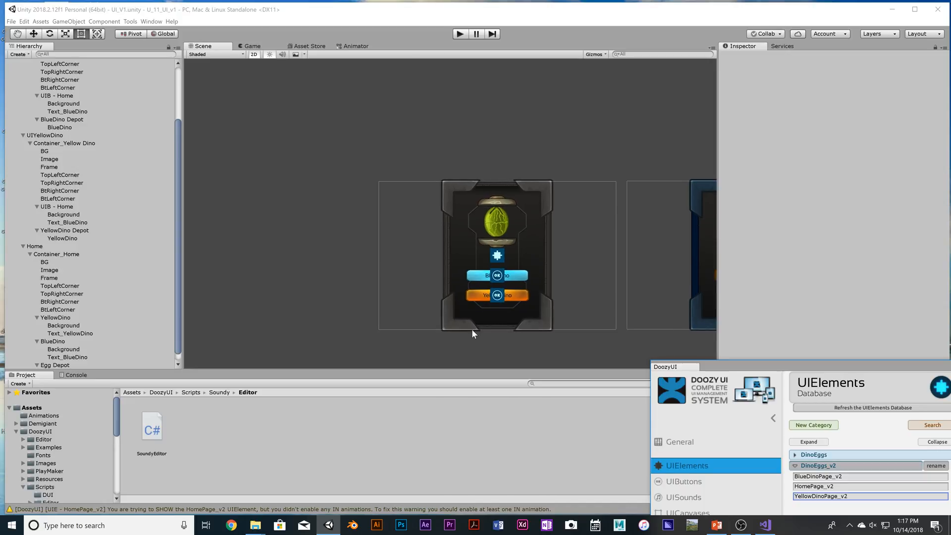
scroll(472, 328, down, 1)
scroll(471, 327, up, 1)
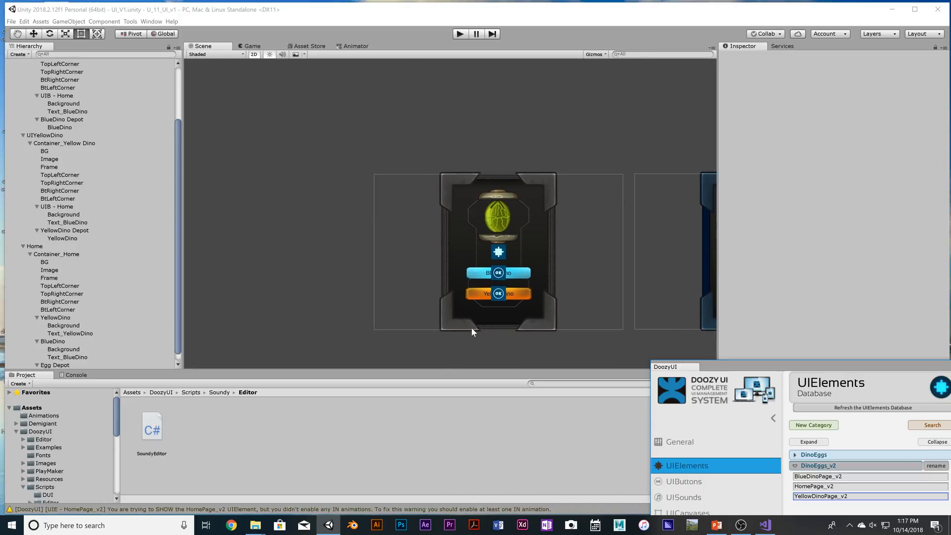
click(252, 46)
click(203, 46)
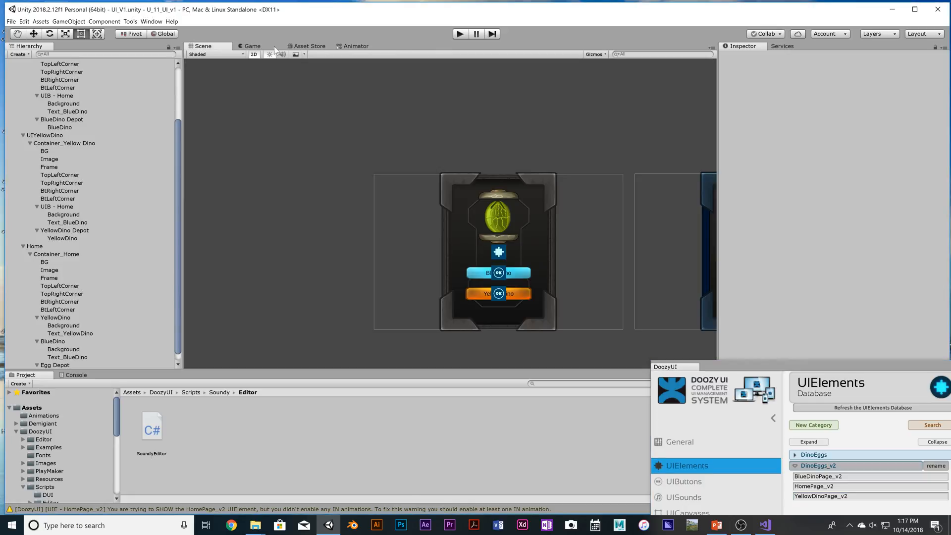
- Play-test the interface by opening the Blue Dino page from the Home page, and stop play mode
click(460, 34)
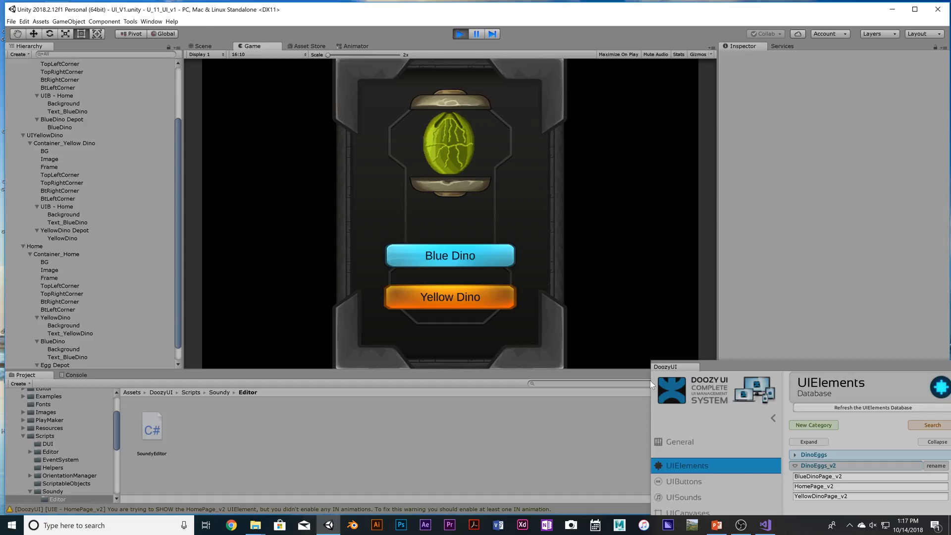
drag(777, 367, 765, 396)
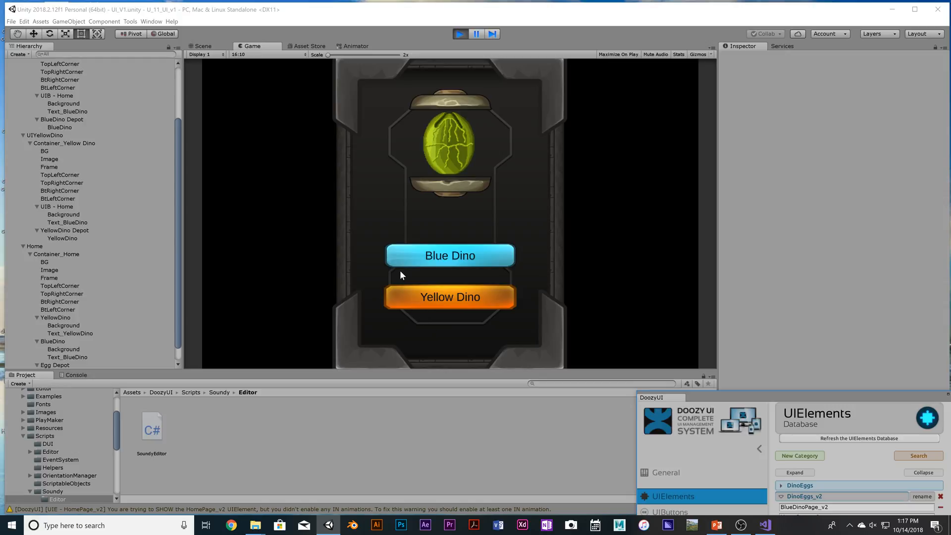
click(454, 264)
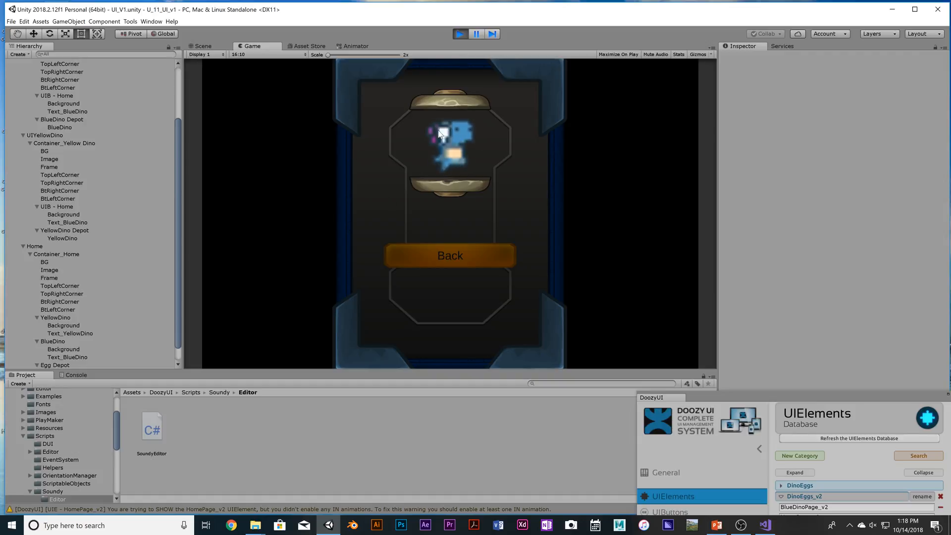
click(460, 34)
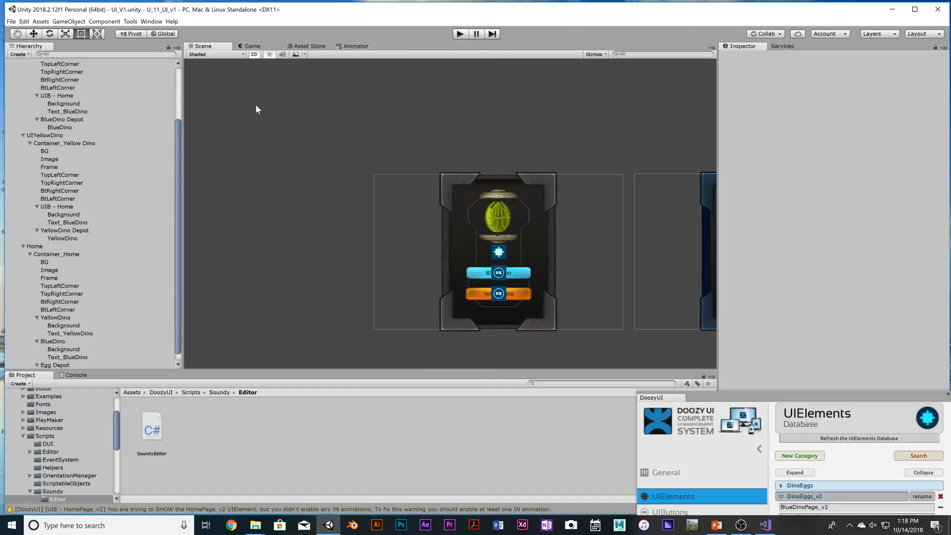
- Inspect the components of MasterCanvas, UIBlueDino, Main Camera and UIYellowDino
click(54, 86)
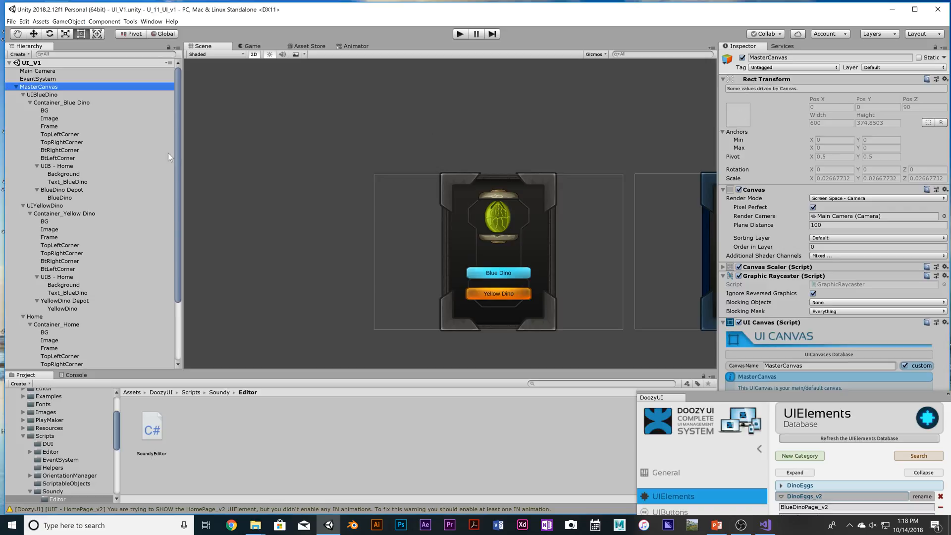
click(50, 94)
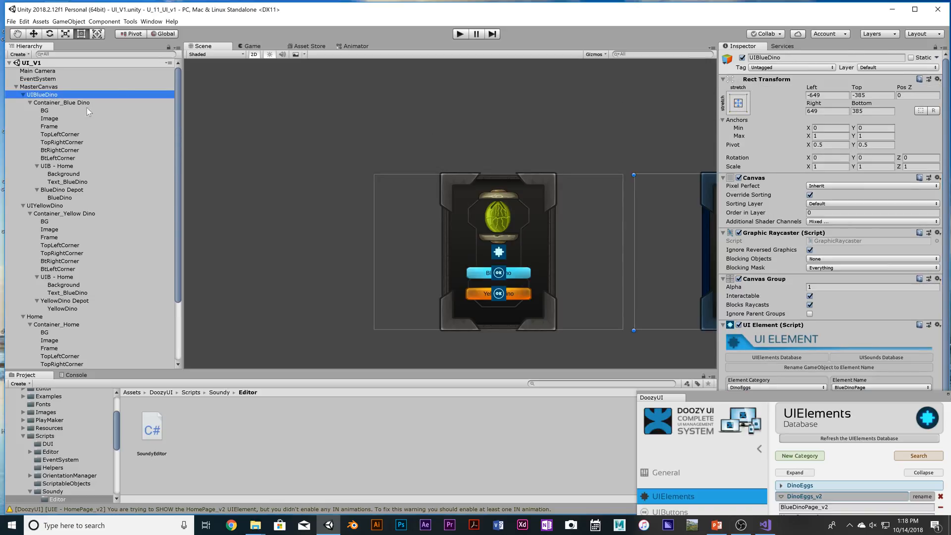
click(54, 72)
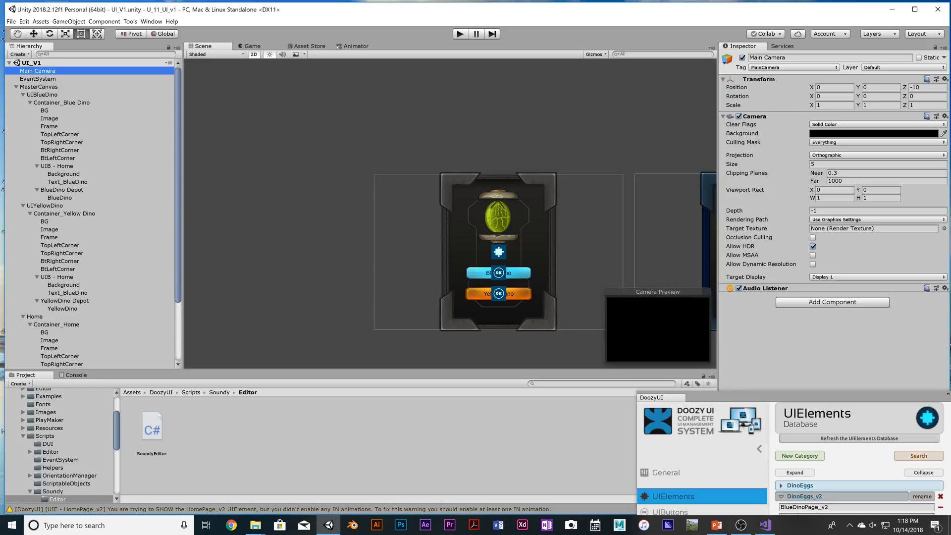
click(80, 88)
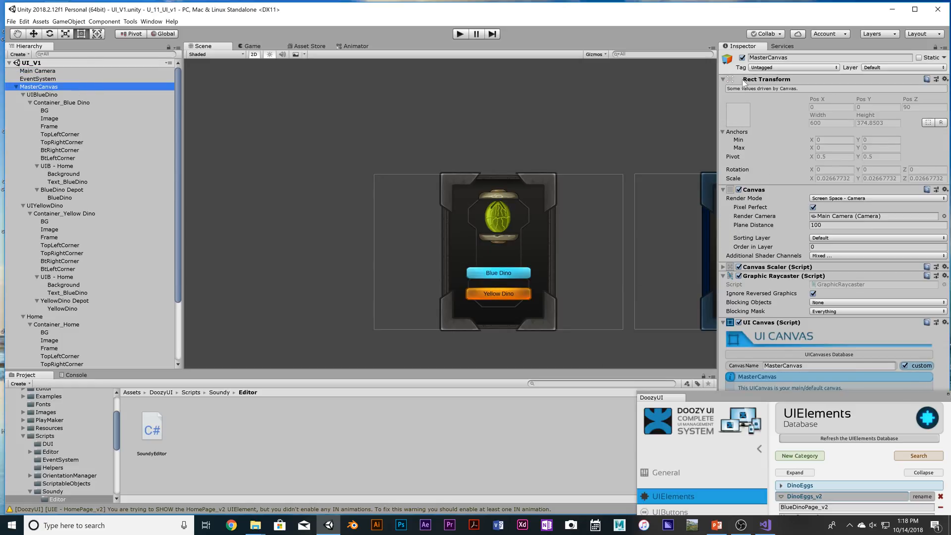
click(37, 88)
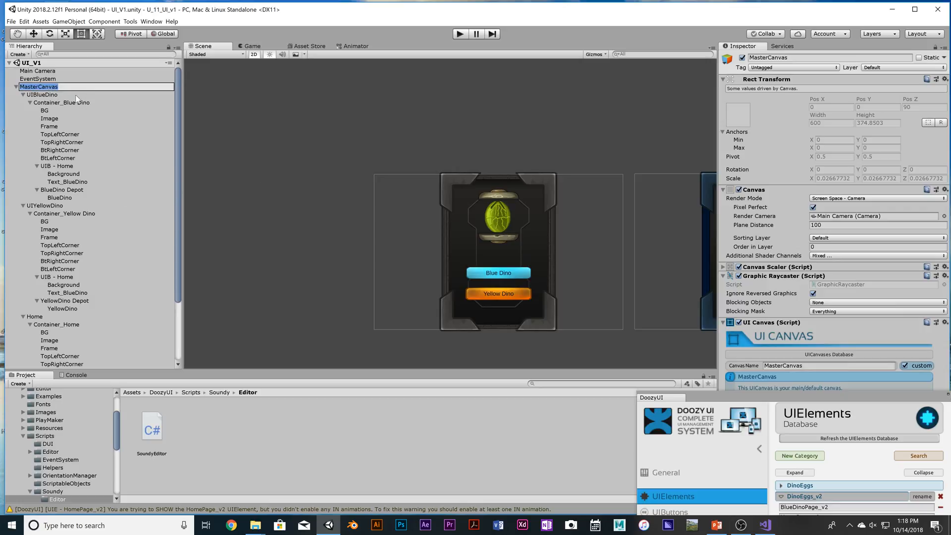
click(66, 94)
click(76, 207)
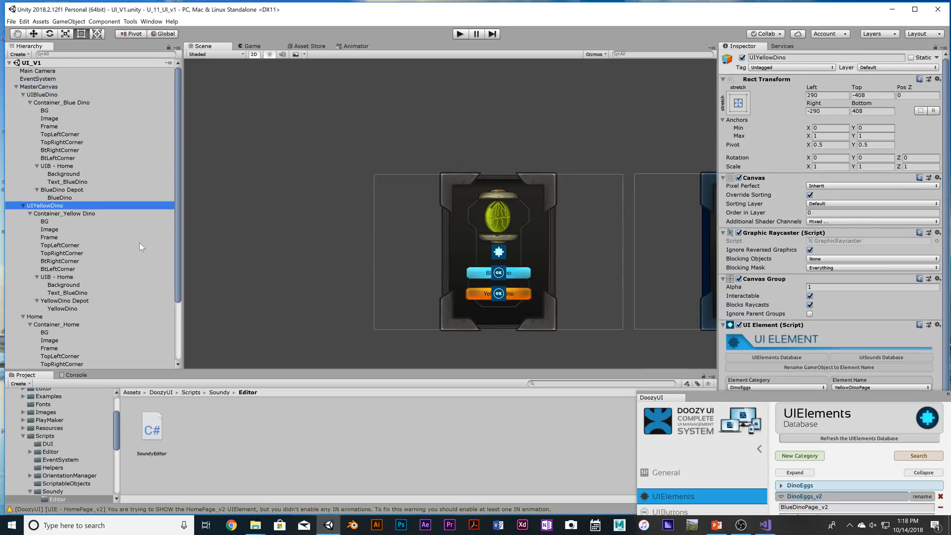
- Try shifting the yellow dino page's contents horizontally within its frame in the Scene view, and undo the move
scroll(560, 290, down, 4)
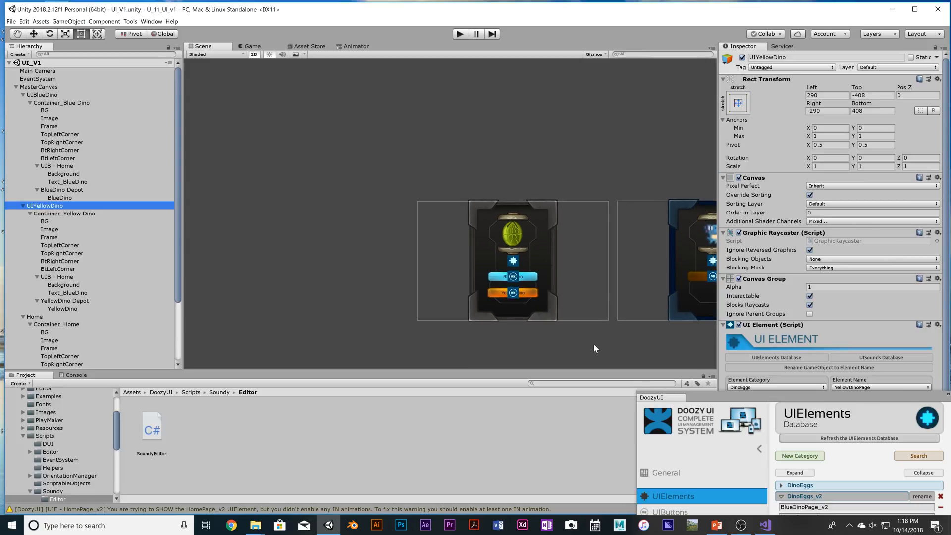
scroll(597, 346, down, 2)
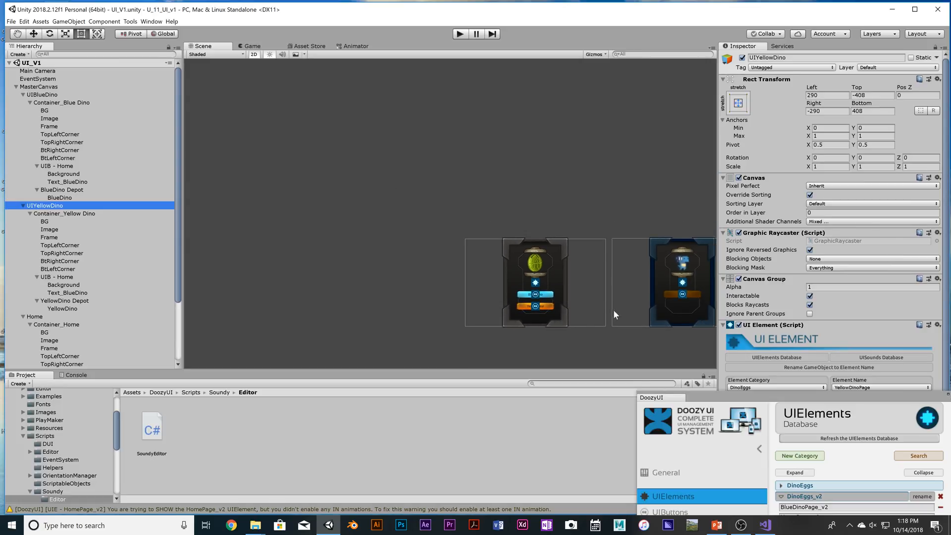
scroll(614, 310, down, 2)
middle_drag(610, 337, 386, 321)
click(632, 229)
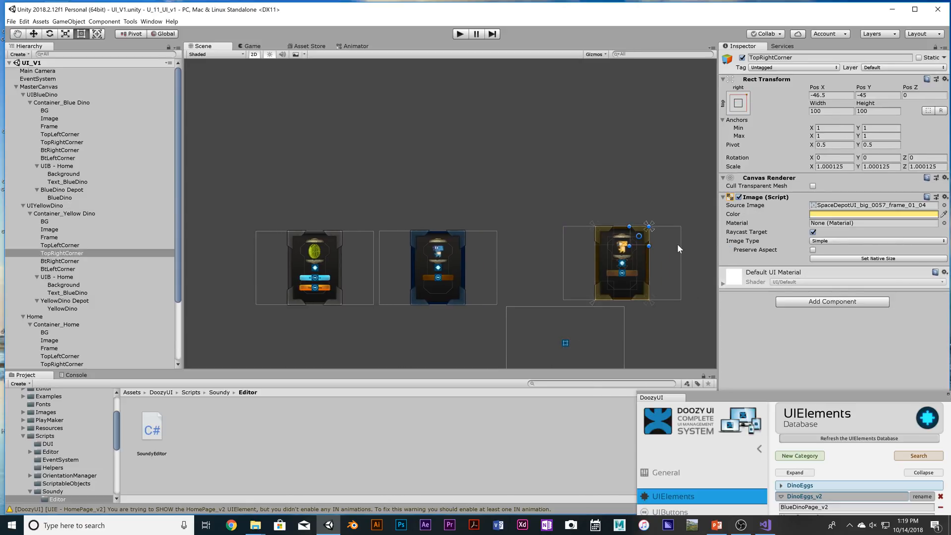
key(w)
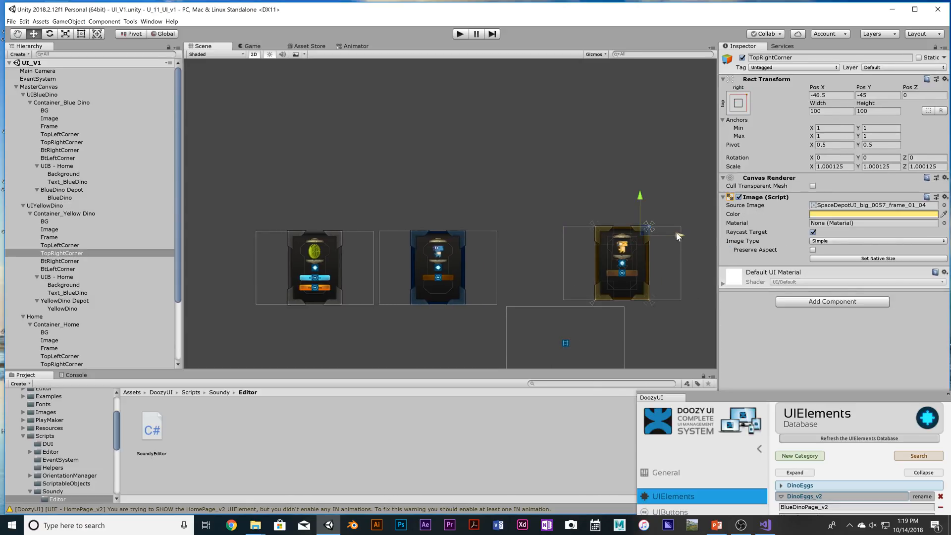
drag(551, 196, 666, 310)
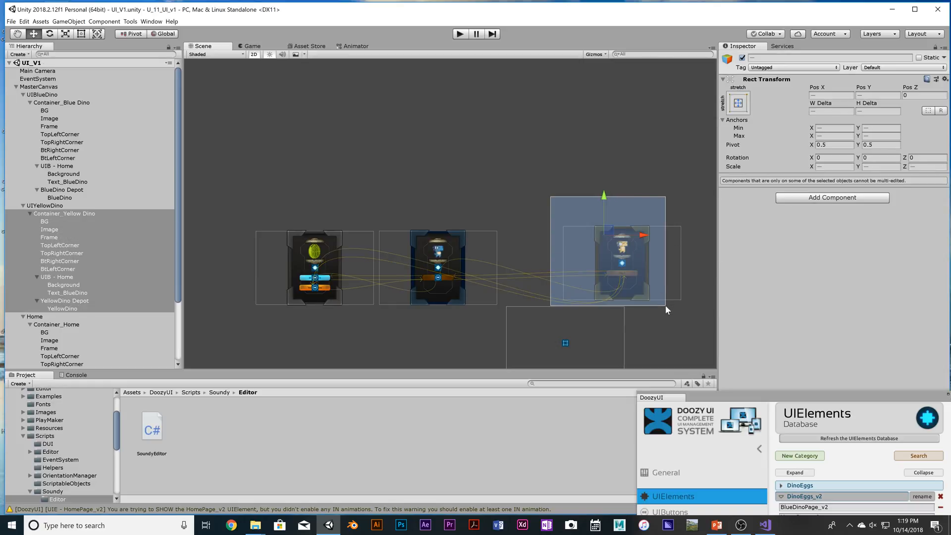
drag(643, 235, 629, 236)
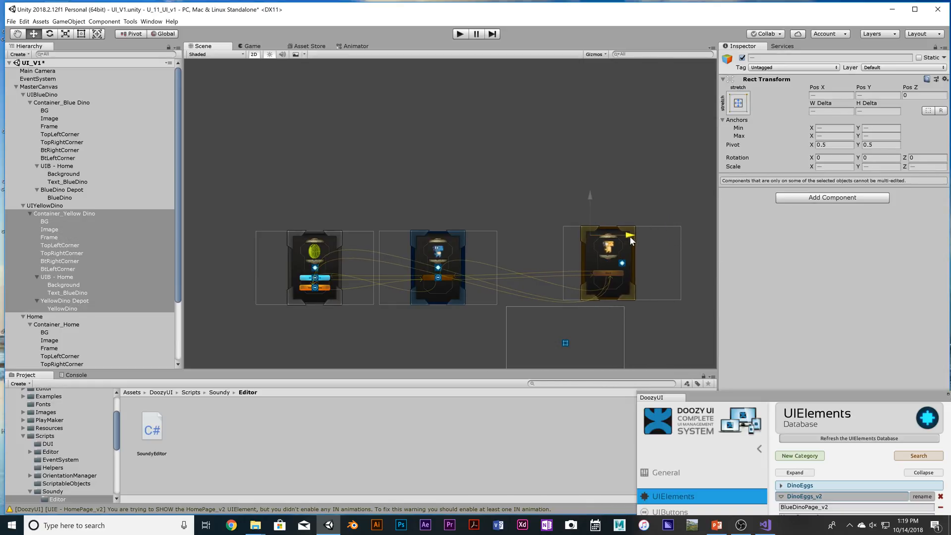
key(ctrl+z)
key(ctrl+z)
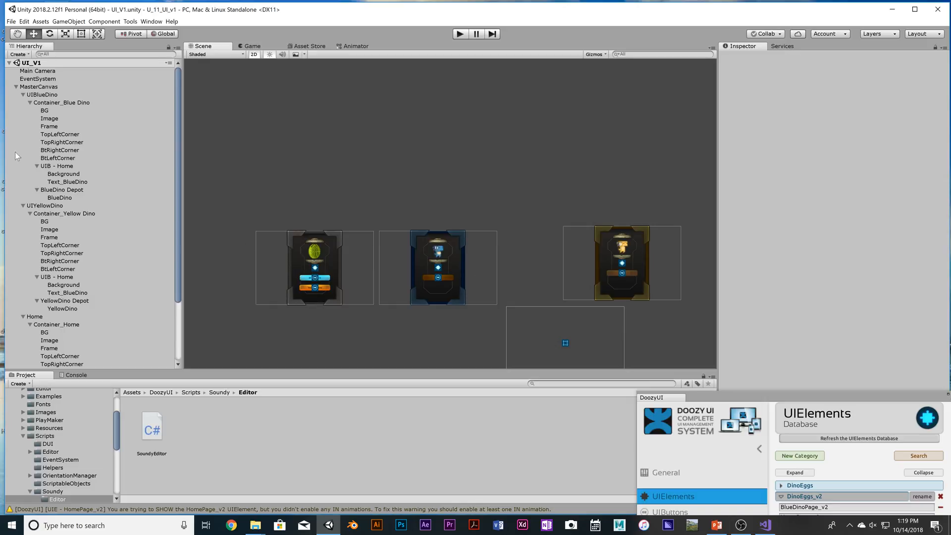
- Collapse UIBlueDino, UIYellowDino with its container, and Home in the hierarchy
click(22, 94)
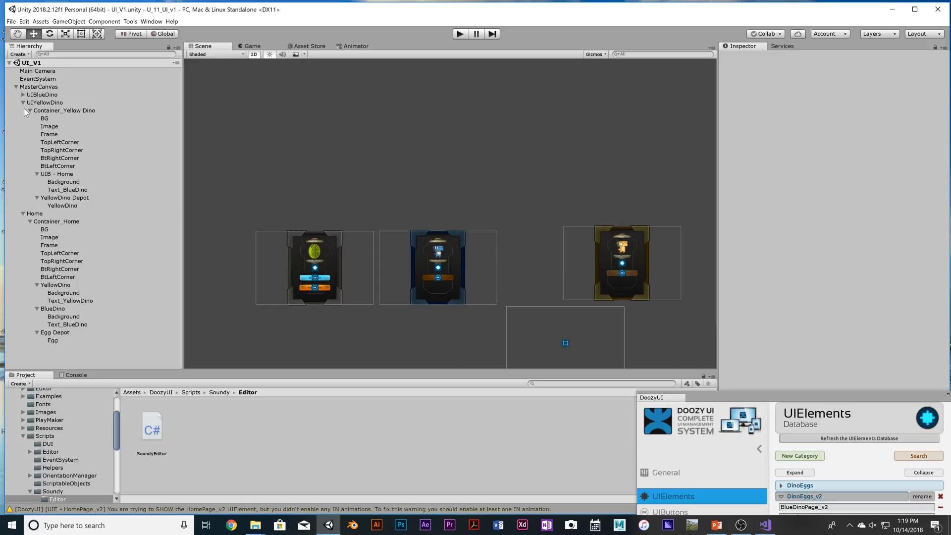
click(30, 110)
click(23, 118)
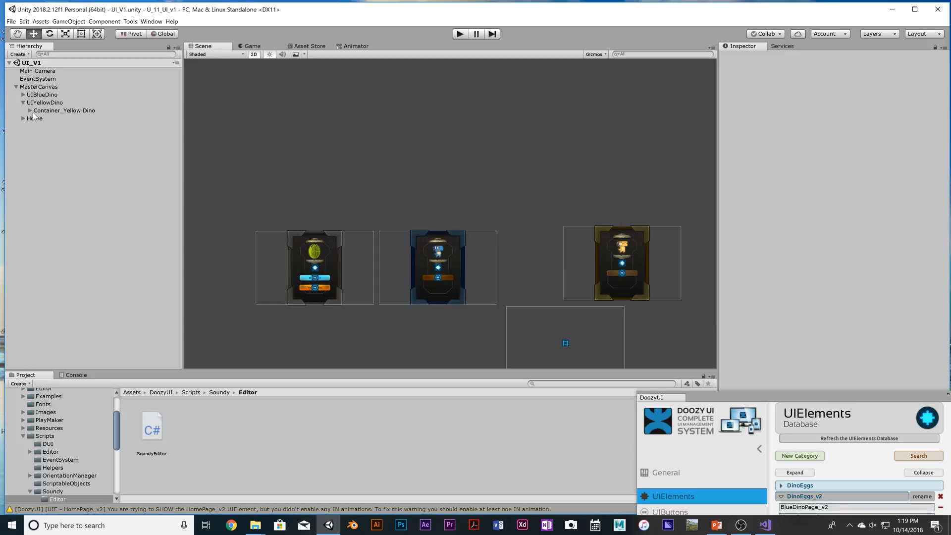
click(23, 103)
- Try moving UIBlueDino out of MasterCanvas to sit under EventSystem, and undo the reparenting
drag(26, 96, 19, 82)
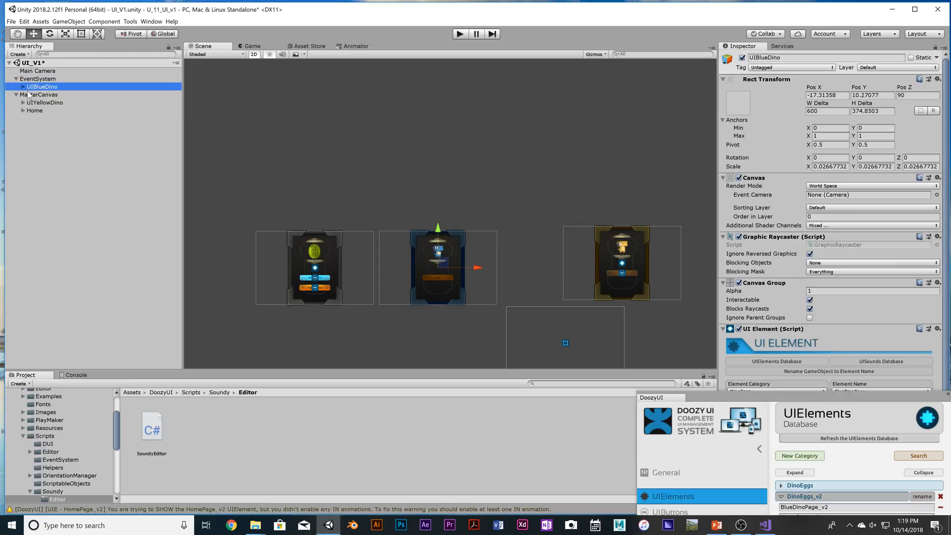
key(ctrl+z)
- Inspect the component settings of MasterCanvas and its three child pages, UIBlueDino, UIYellowDino and Home
click(30, 87)
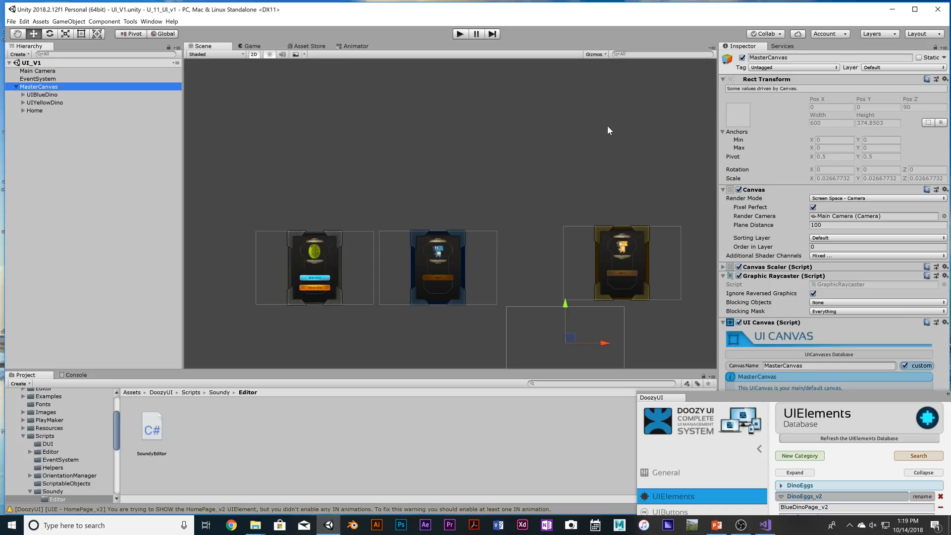
click(43, 94)
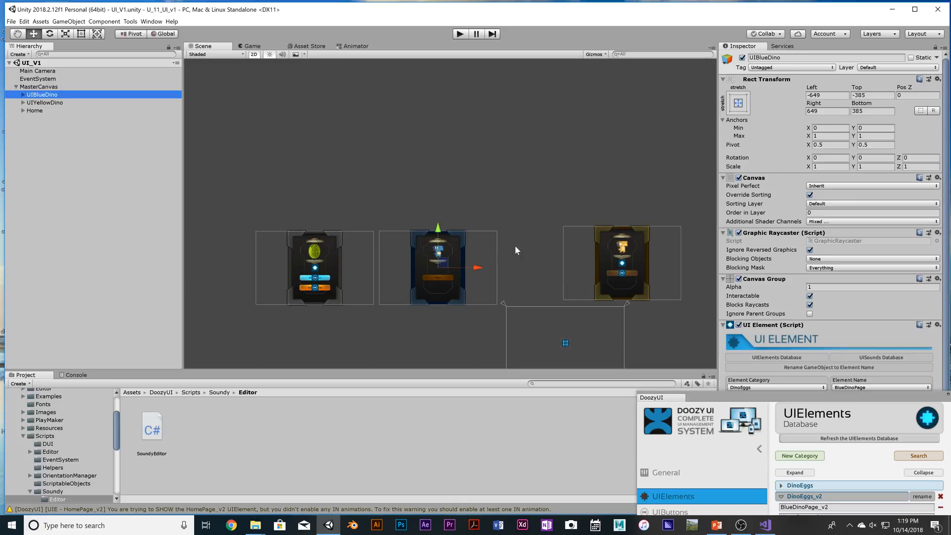
click(83, 102)
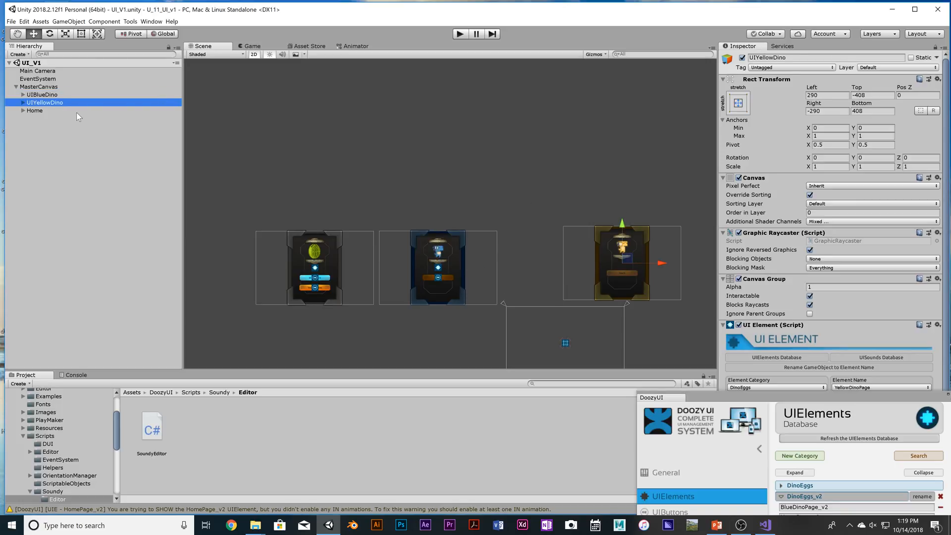
click(77, 110)
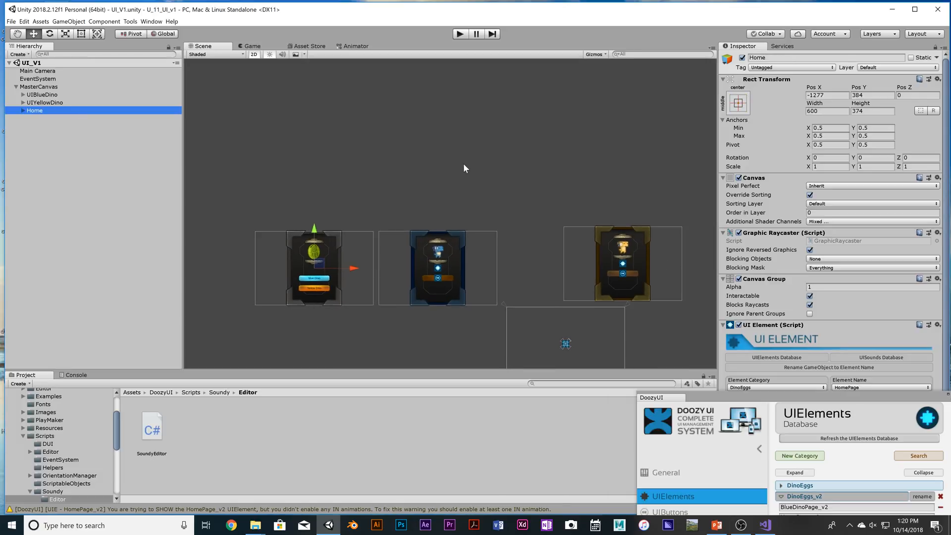
click(805, 398)
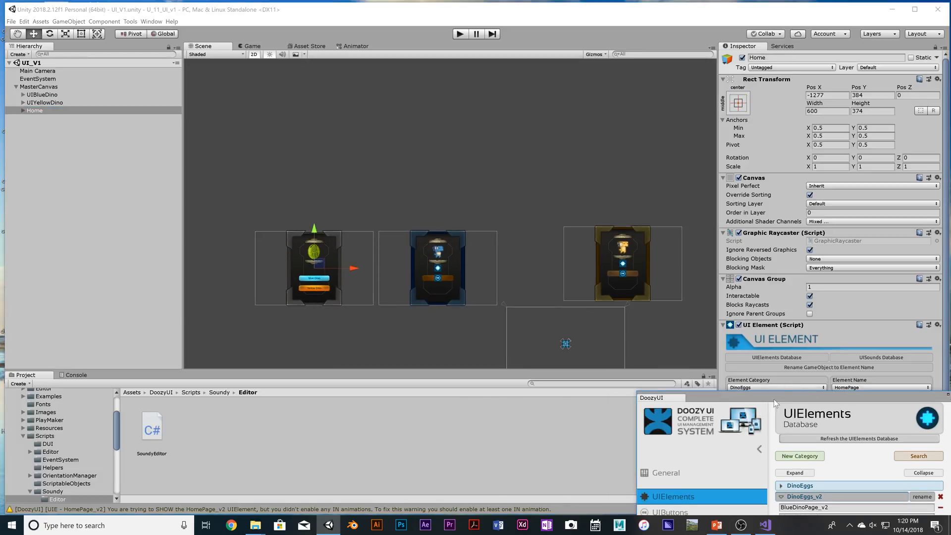
click(785, 388)
click(846, 396)
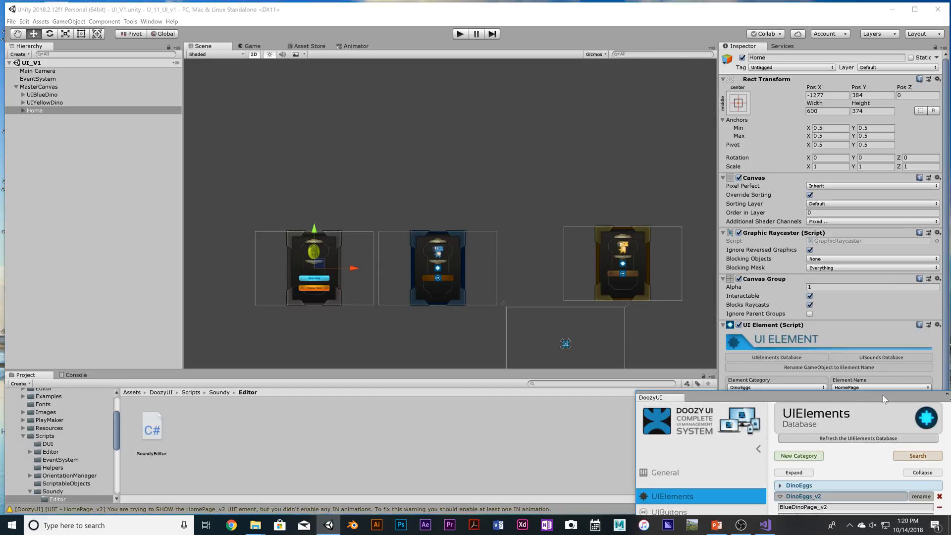
- Review the DinoEggs_v2 entries in the DoozyUI UIElements database and the UI Element settings of Home
drag(883, 395, 566, 200)
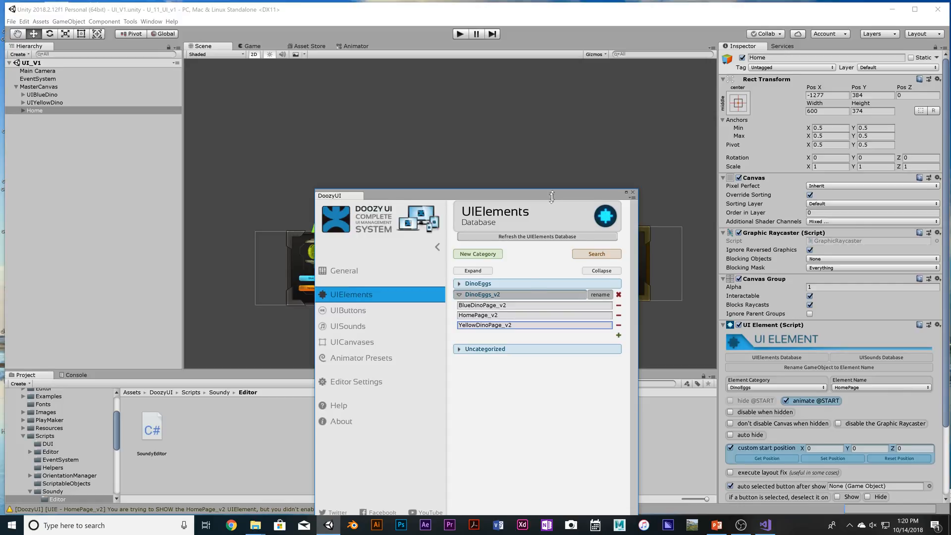
drag(545, 196, 504, 402)
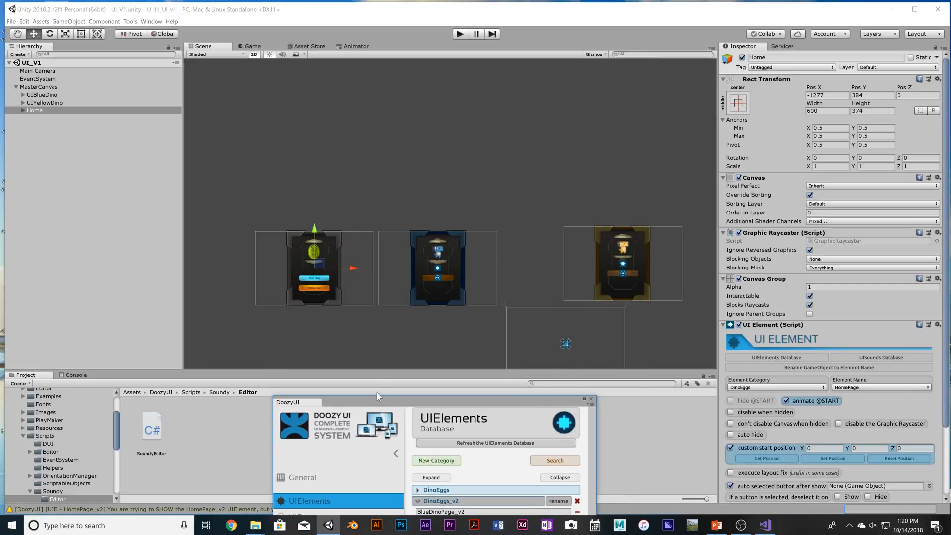
scroll(887, 399, down, 3)
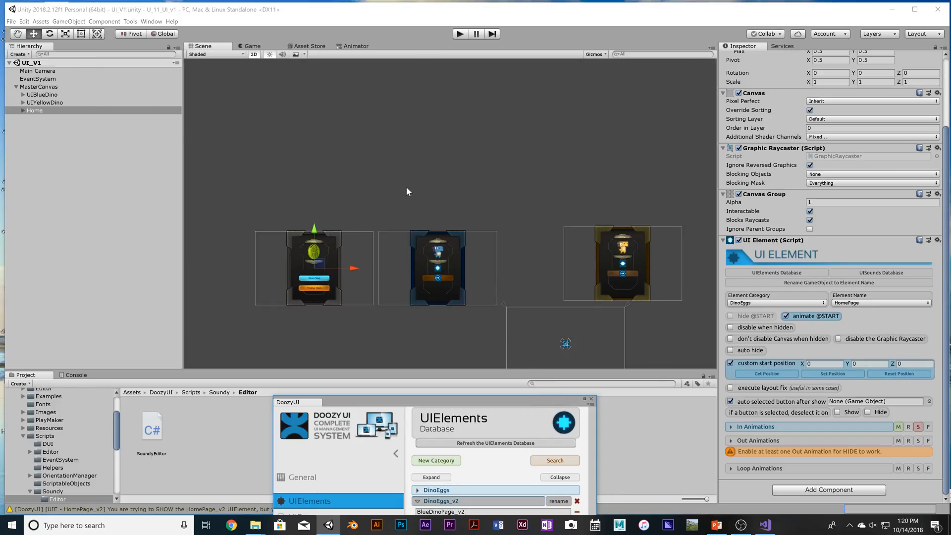
drag(426, 409, 405, 164)
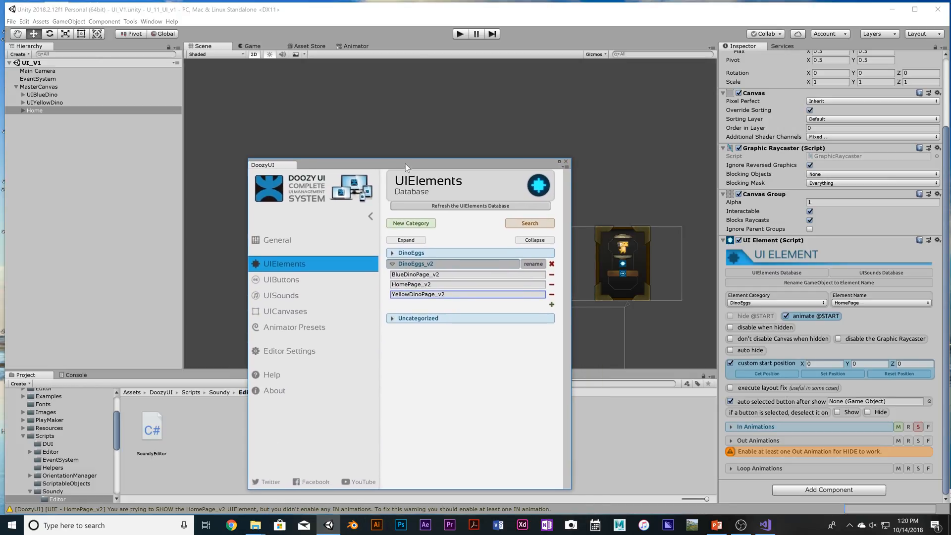
- Search the Unity Asset Store for "dotween", moving the DoozyUI window clear of the search field
click(311, 47)
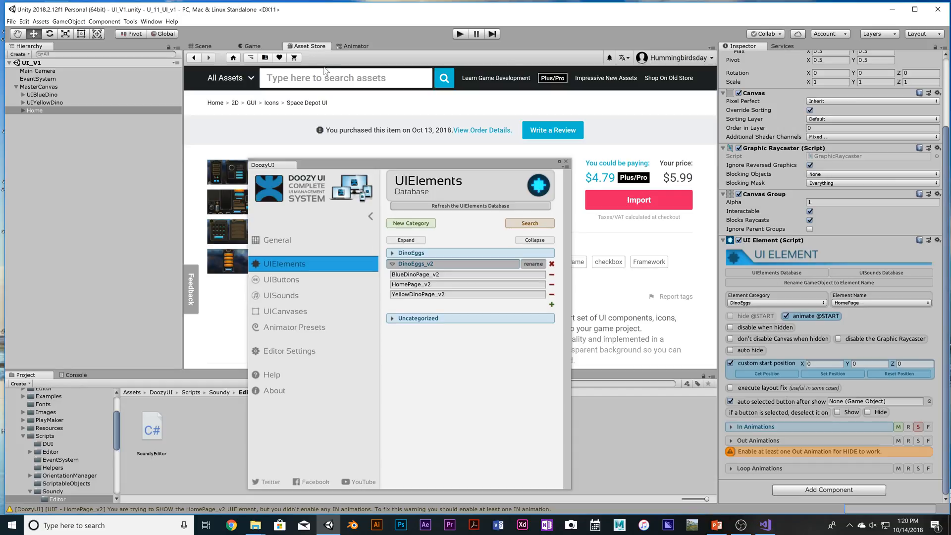
mouse_move(364, 162)
mouse_down()
mouse_move(551, 443)
mouse_move(422, 332)
mouse_move(370, 263)
mouse_move(370, 144)
mouse_up()
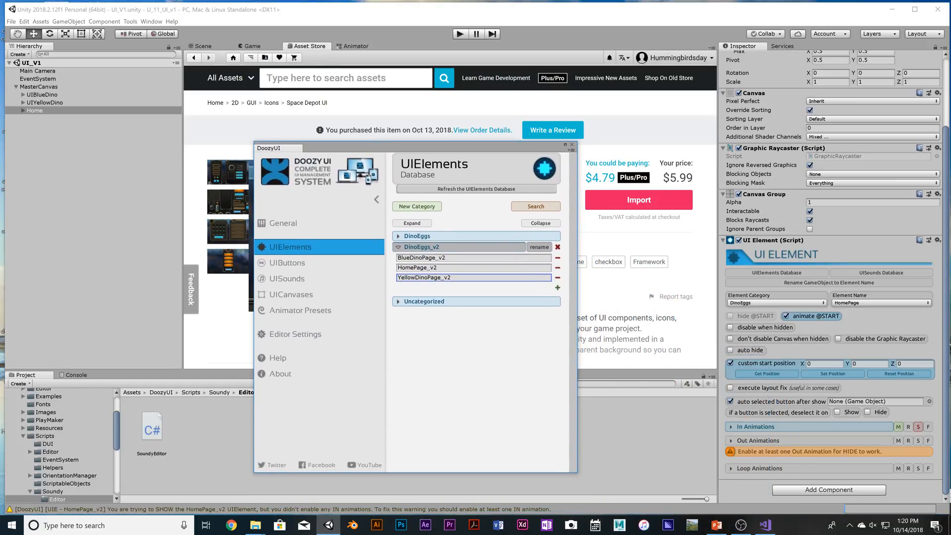
click(278, 78)
text(to)
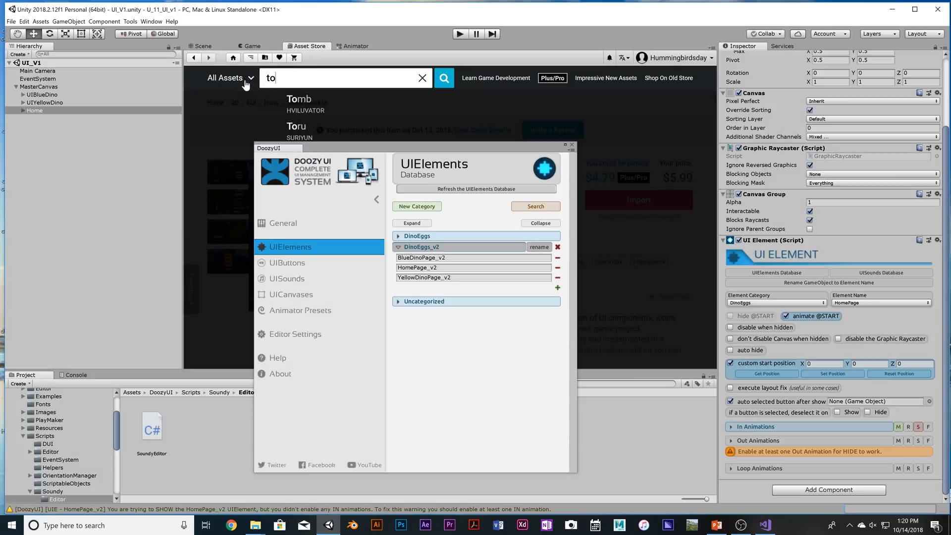
text(dwd)
key(BackSpace)
key(BackSpace)
key(BackSpace)
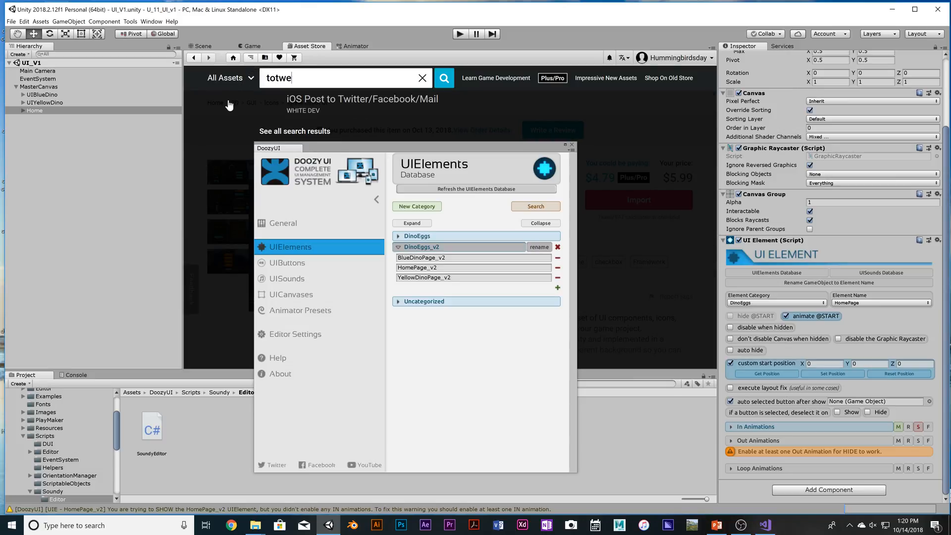
key(BackSpace)
key(BackSpace)
text(do)
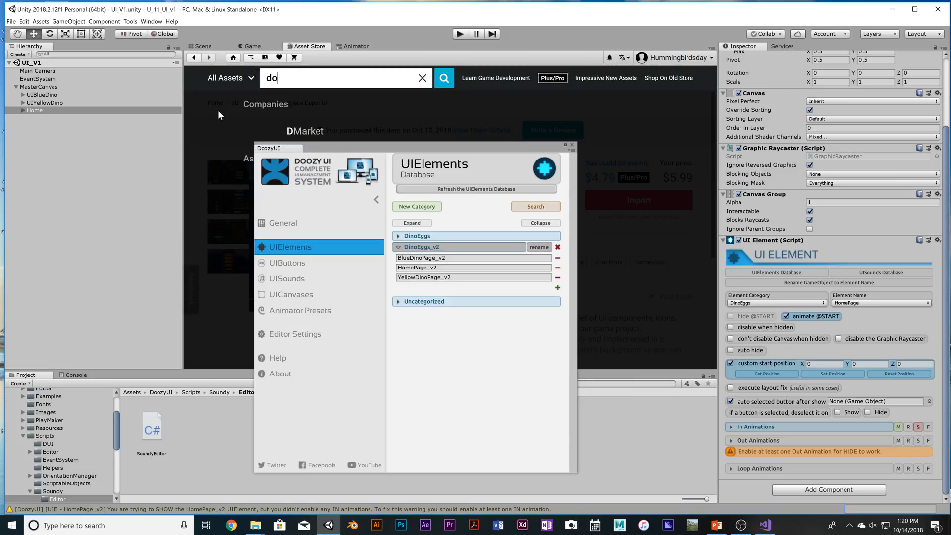
text(tween)
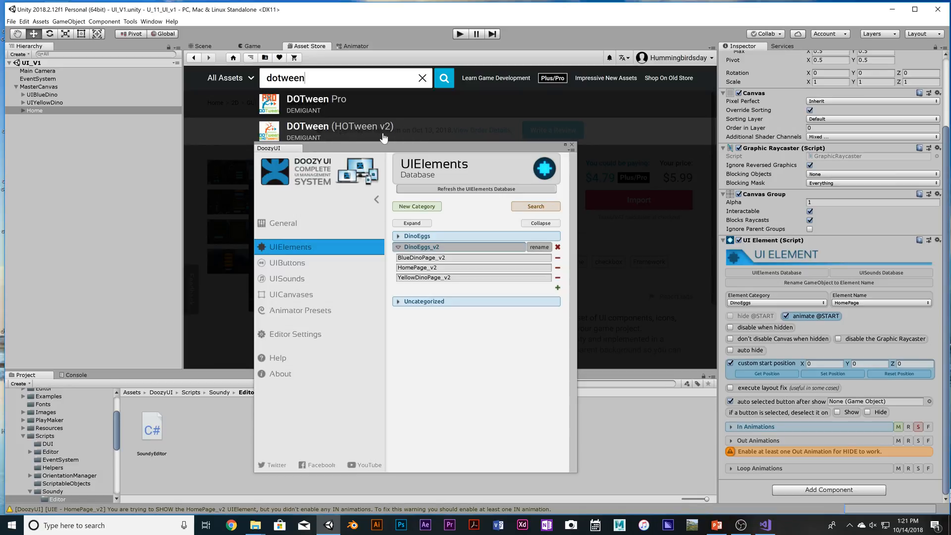
- Search the Asset Store for "doozyui" instead and uncover the DoozyUI: Complete UI Management System page
key(ctrl+a)
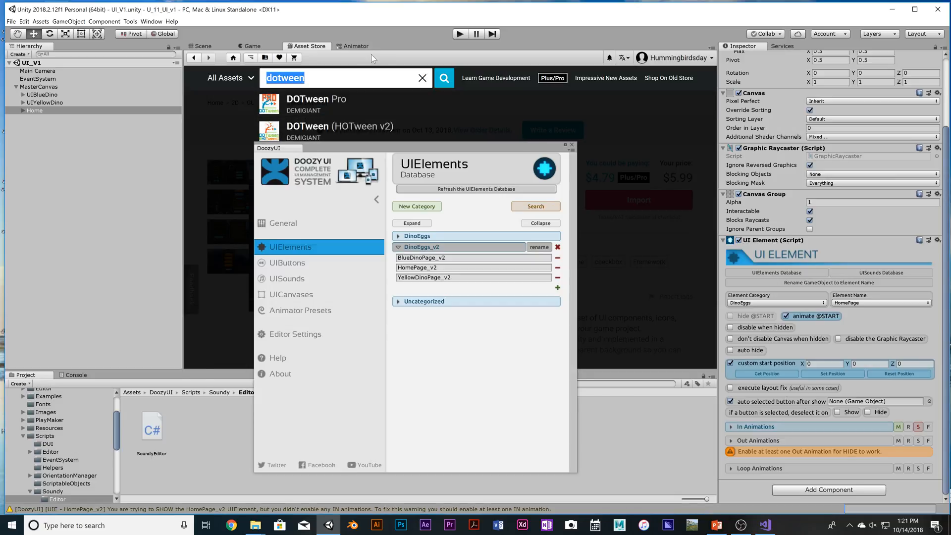
key(BackSpace)
text(do)
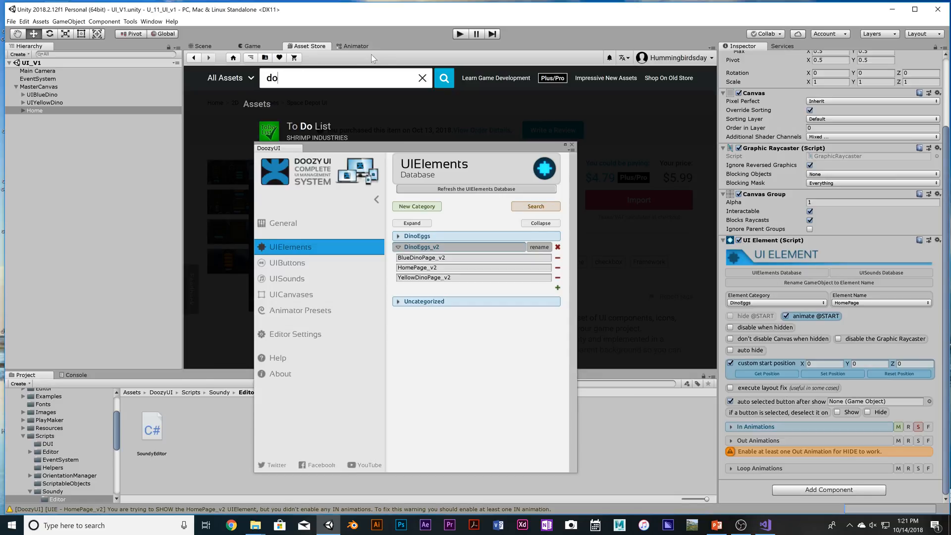
text(ozyui)
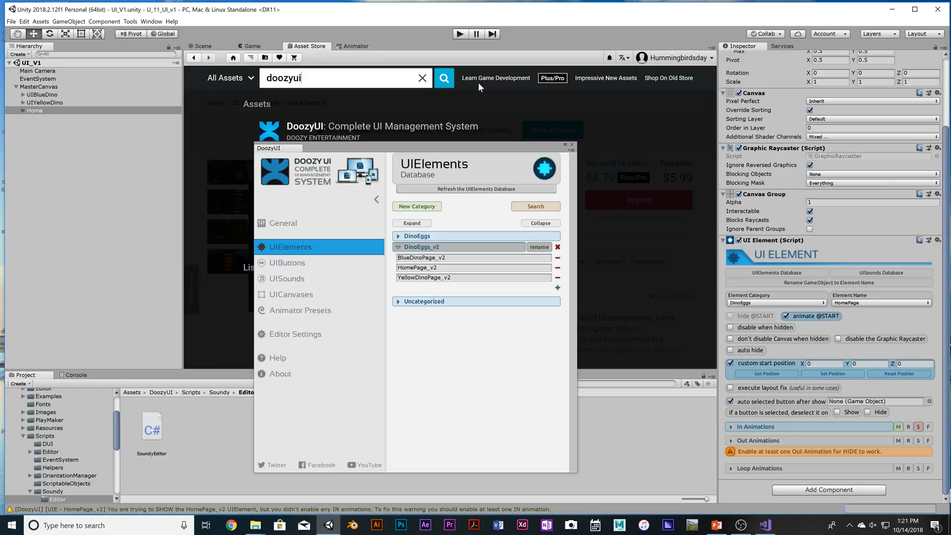
click(445, 78)
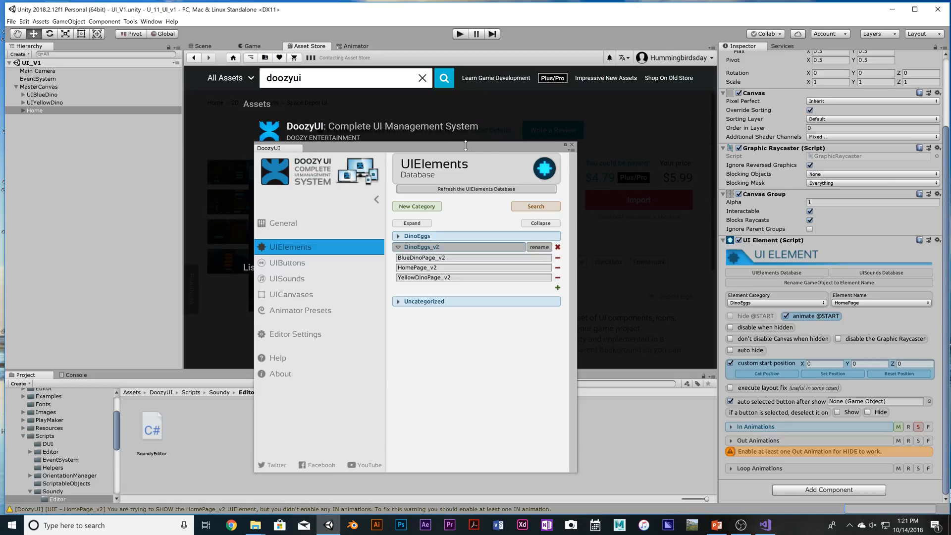
drag(487, 148, 500, 307)
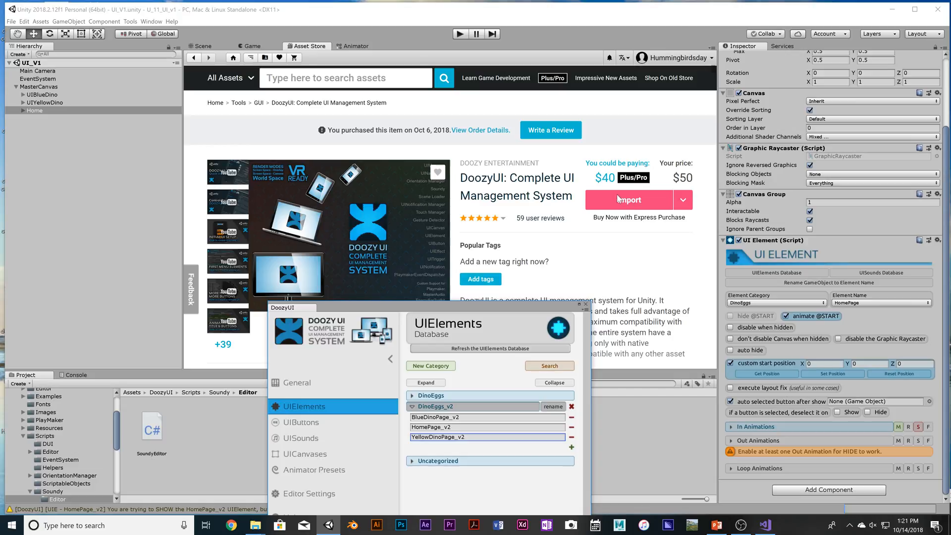
- Bring up the DoozyUI Control Panel's General page, and call up and dismiss the prompt for disabling TextMesh Pro
click(132, 22)
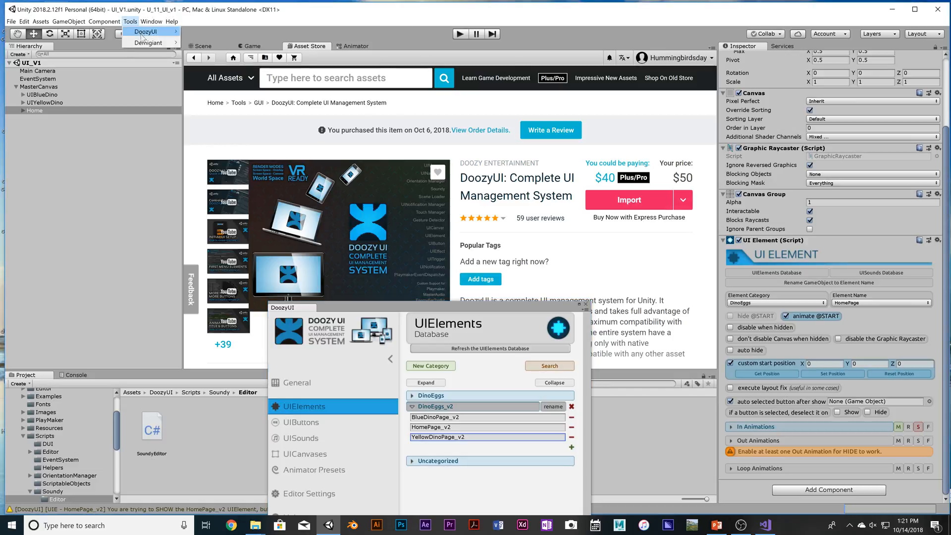
mouse_move(148, 35)
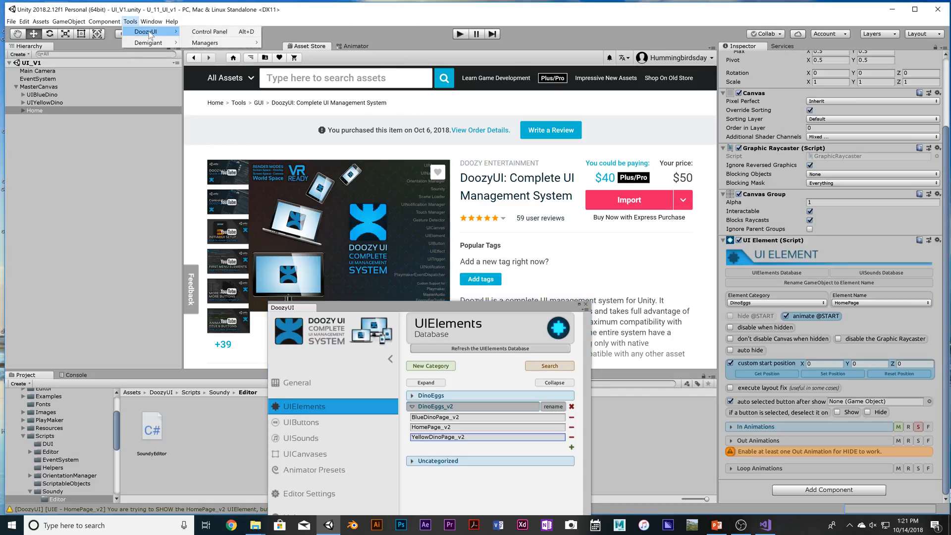
click(198, 32)
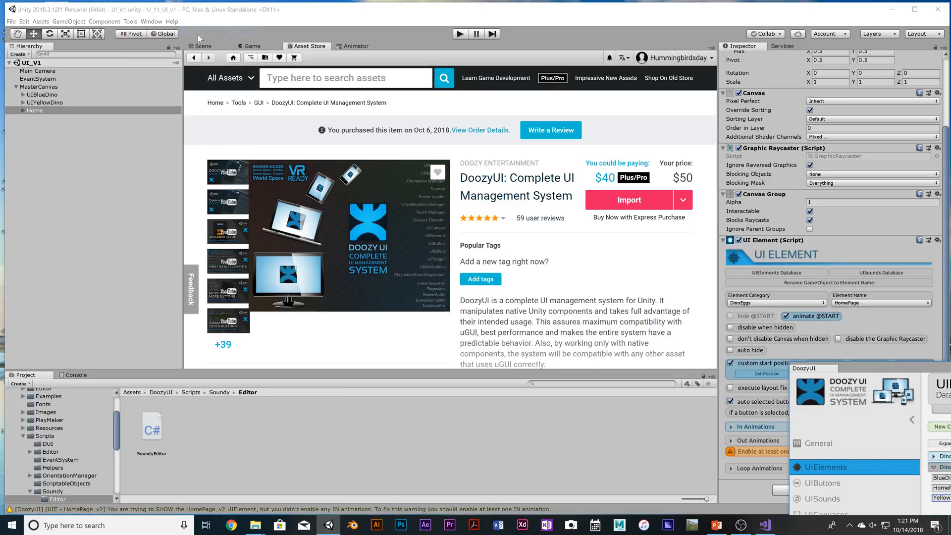
drag(917, 368, 411, 131)
click(320, 208)
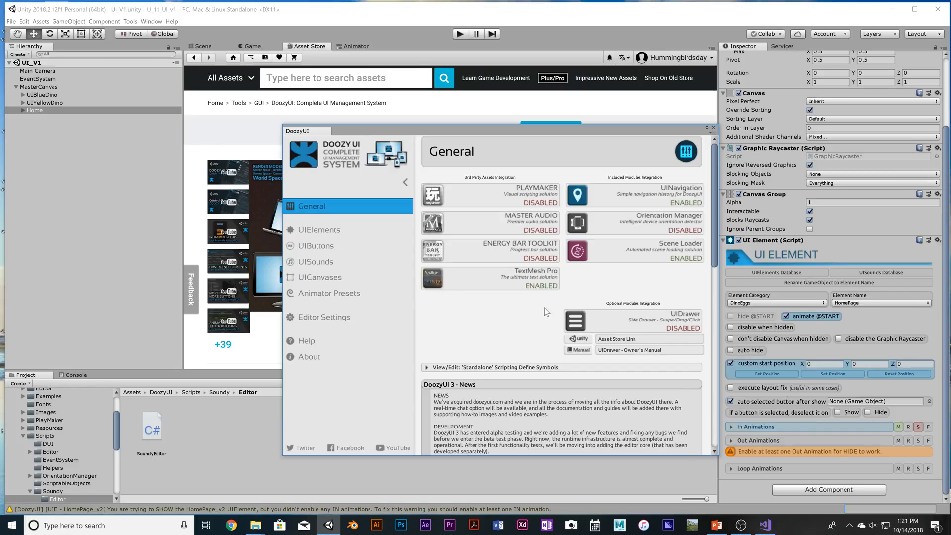
click(525, 280)
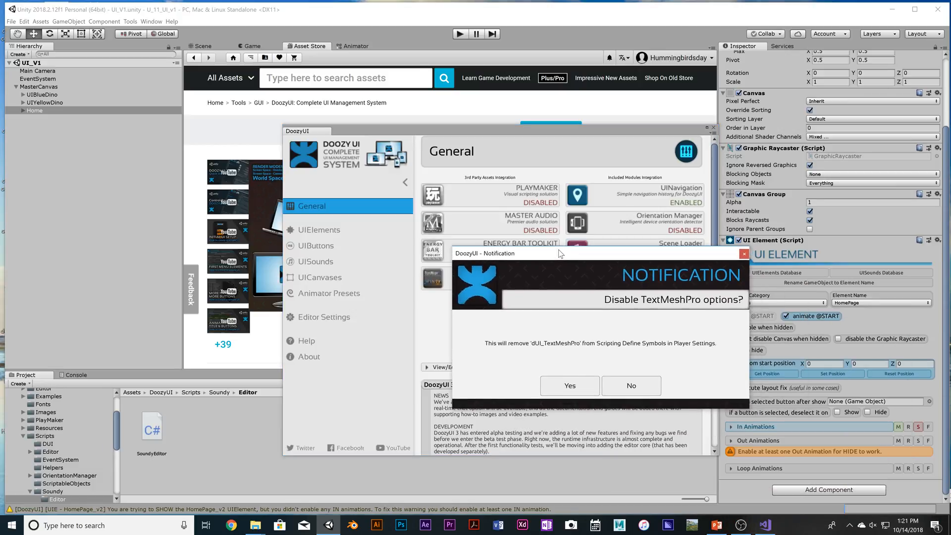
click(743, 254)
- Move the DoozyUI window out of the way and return to the Scene view for a closer look at the dino pages
drag(510, 128, 613, 395)
drag(537, 398, 623, 422)
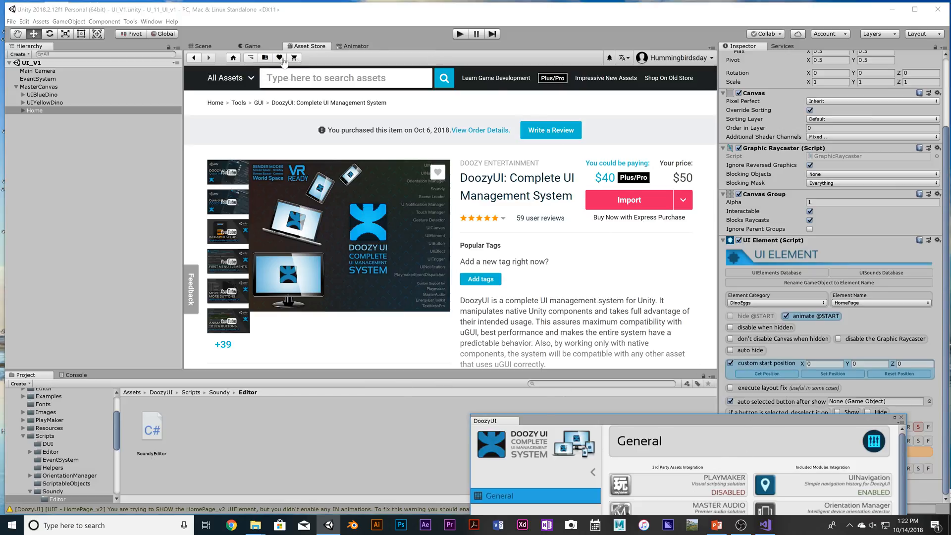
click(237, 46)
click(204, 46)
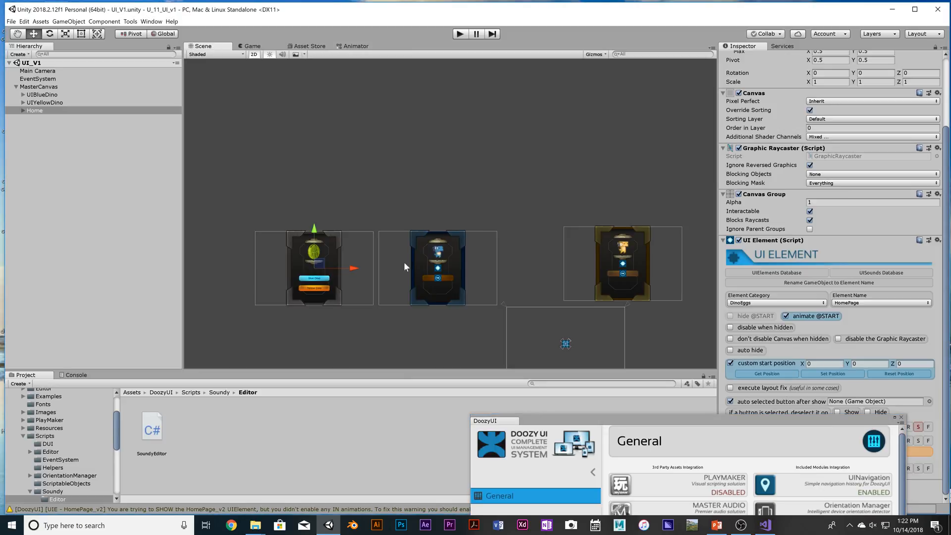
scroll(469, 280, up, 3)
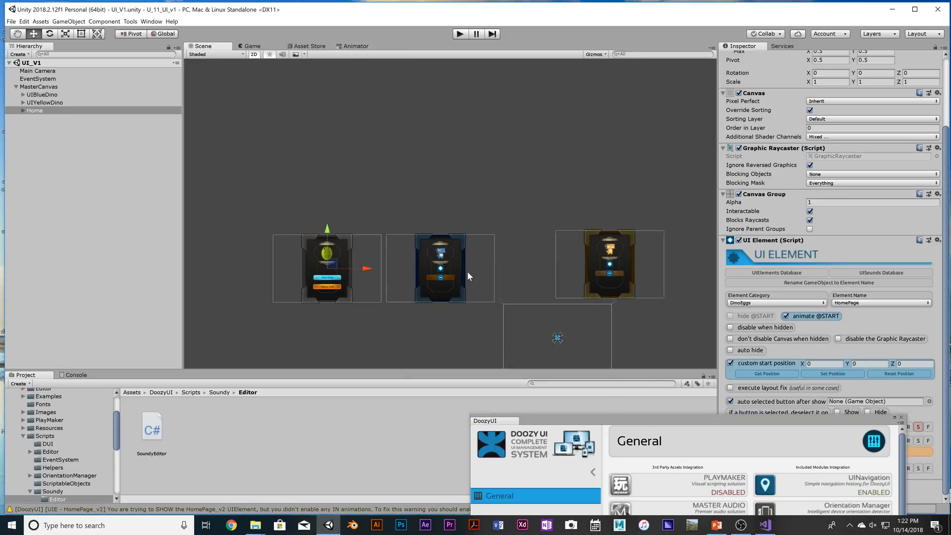
scroll(463, 287, up, 1)
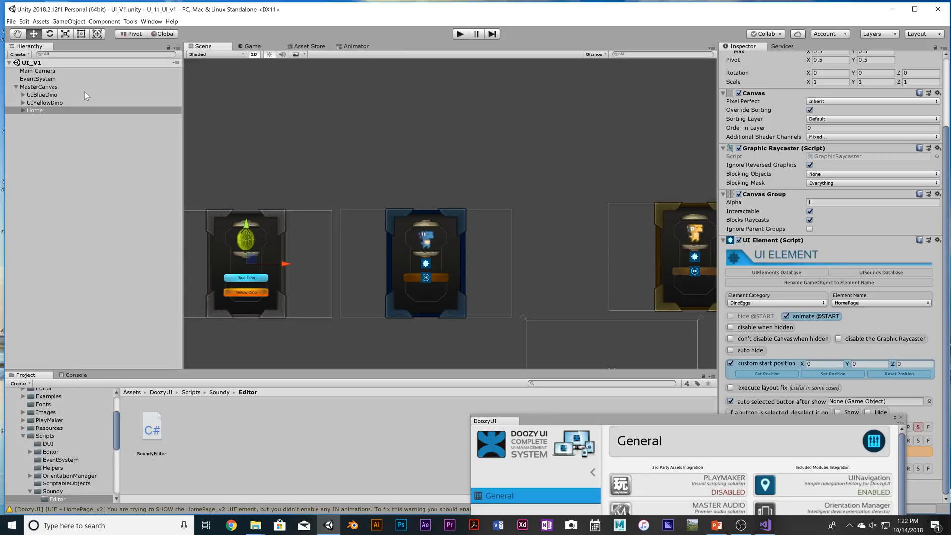
- Create a new scene in the current project
click(30, 63)
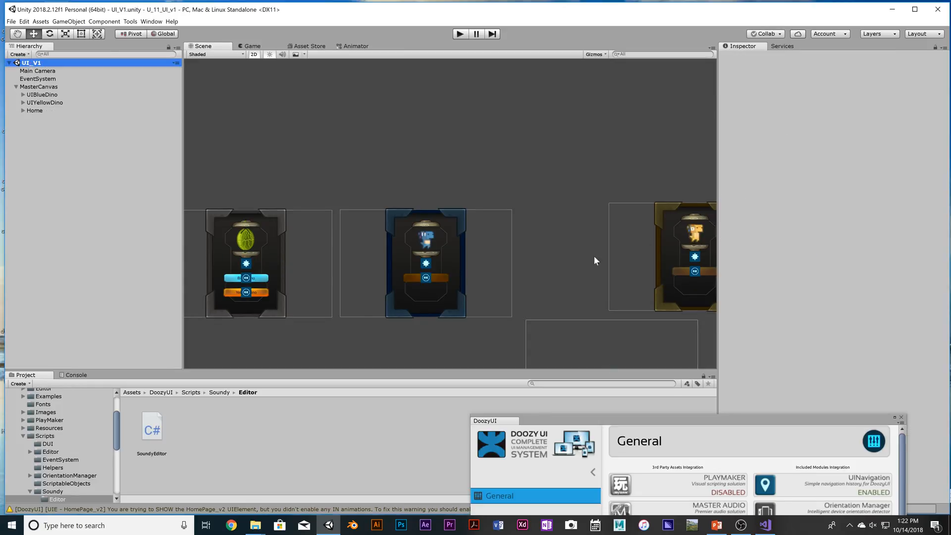
click(11, 22)
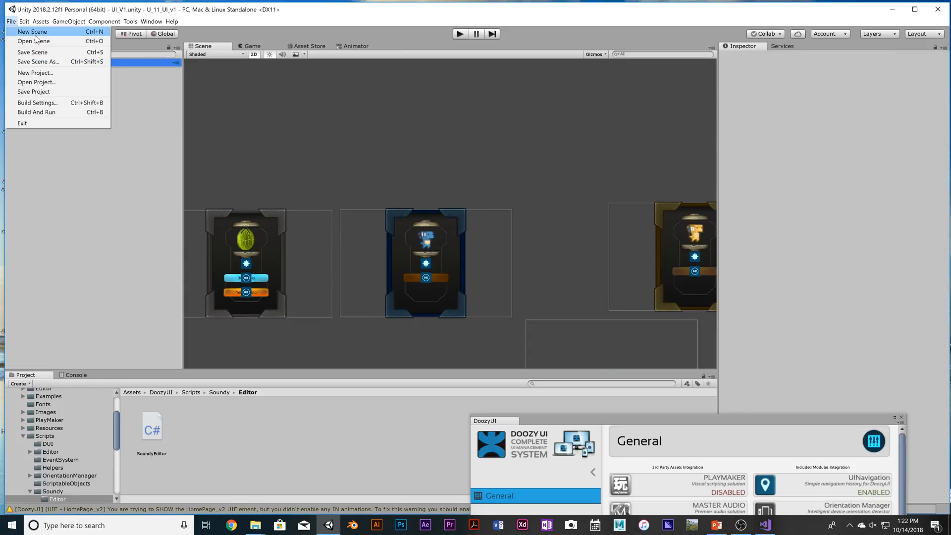
click(32, 31)
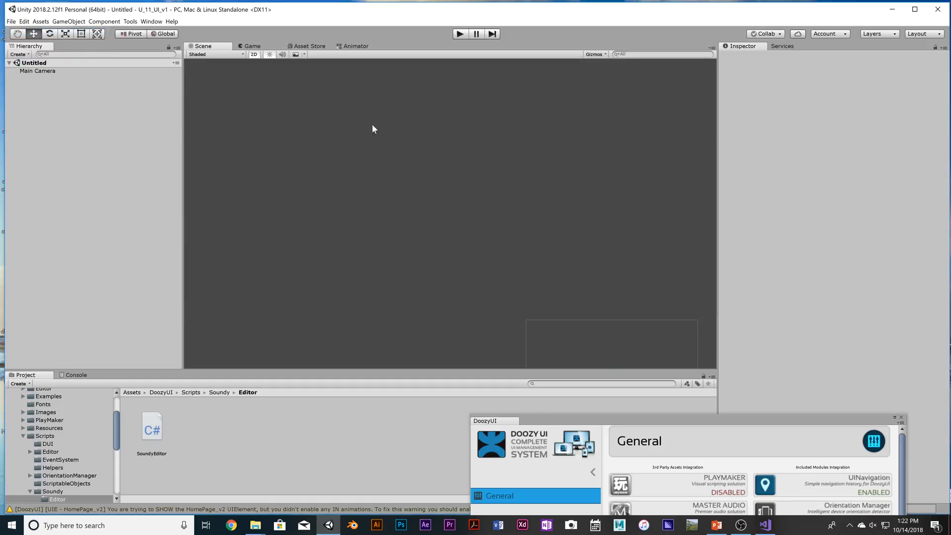
- Save the untitled scene as UI_V3 in the project's Assets > Scenes folder
right_click(42, 64)
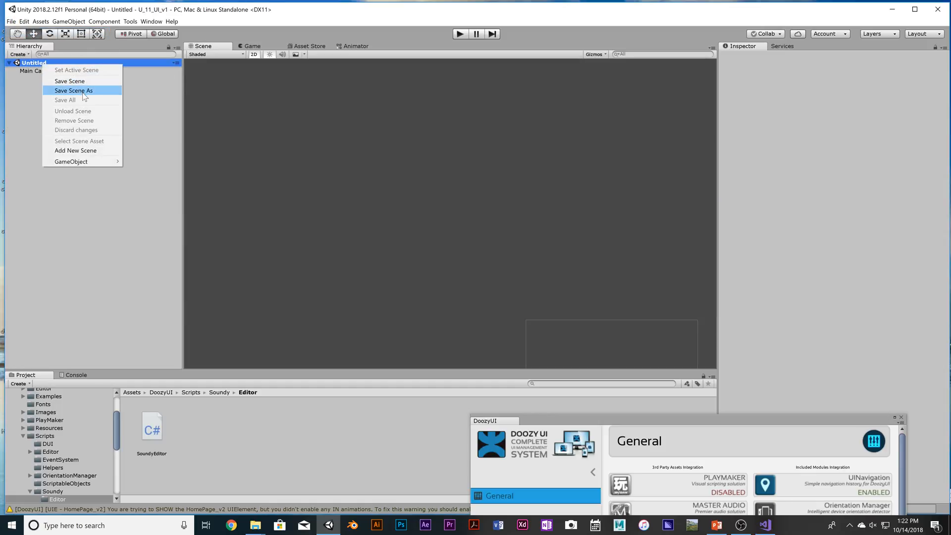
click(84, 91)
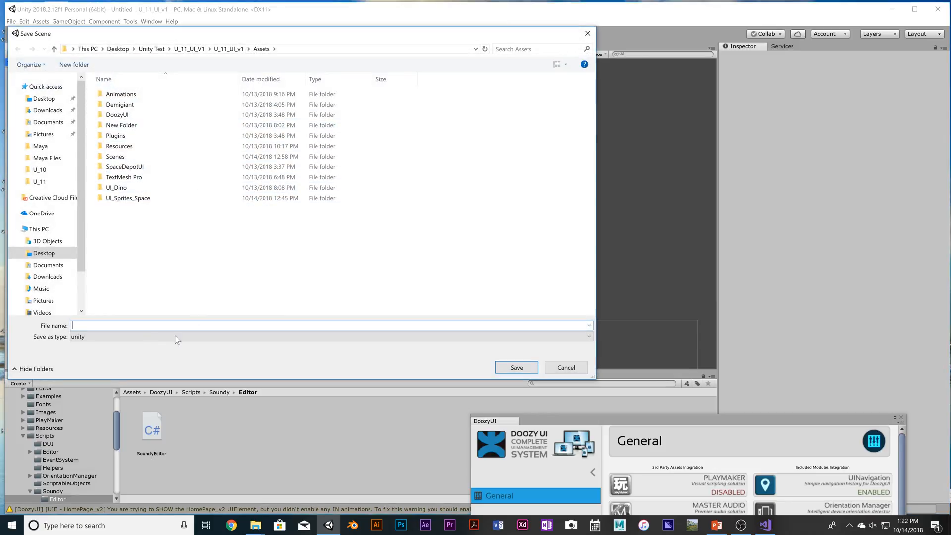
click(130, 156)
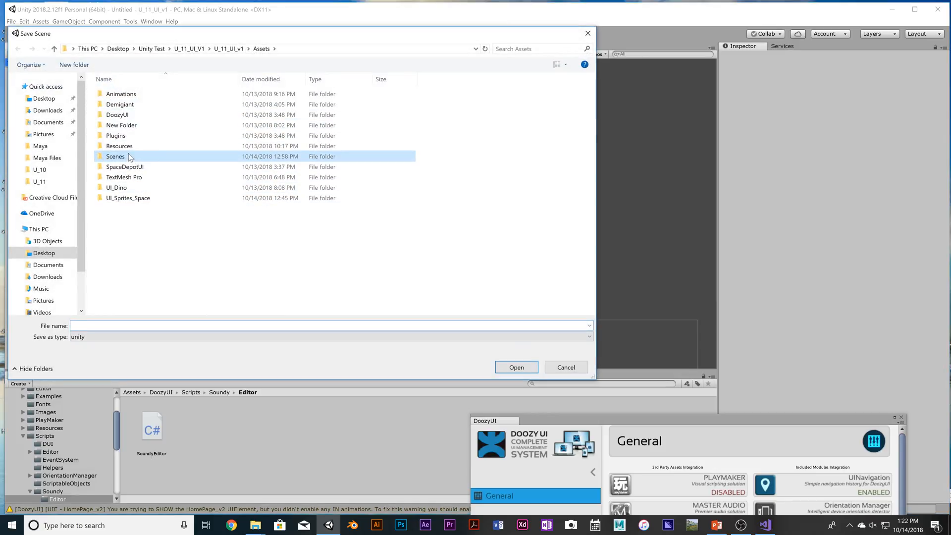
double_click(129, 156)
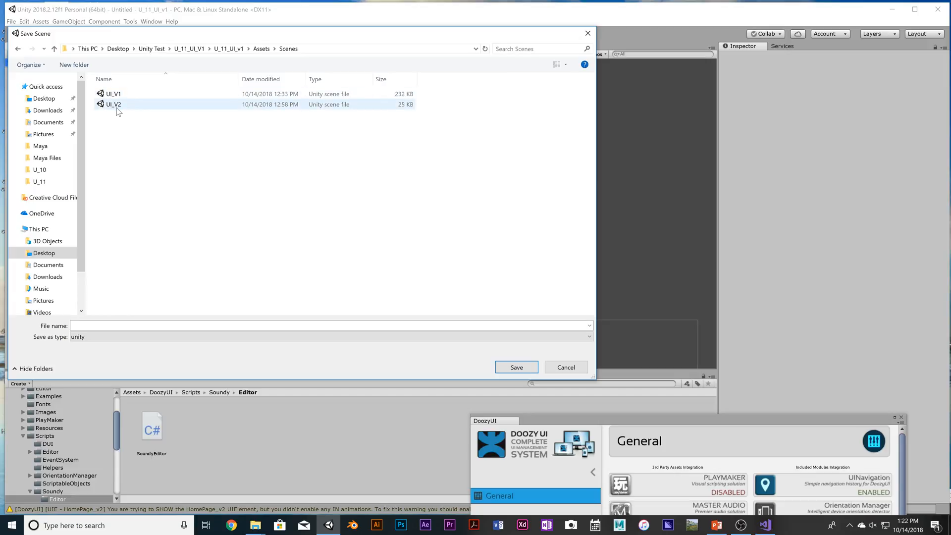
click(199, 326)
text(Ui)
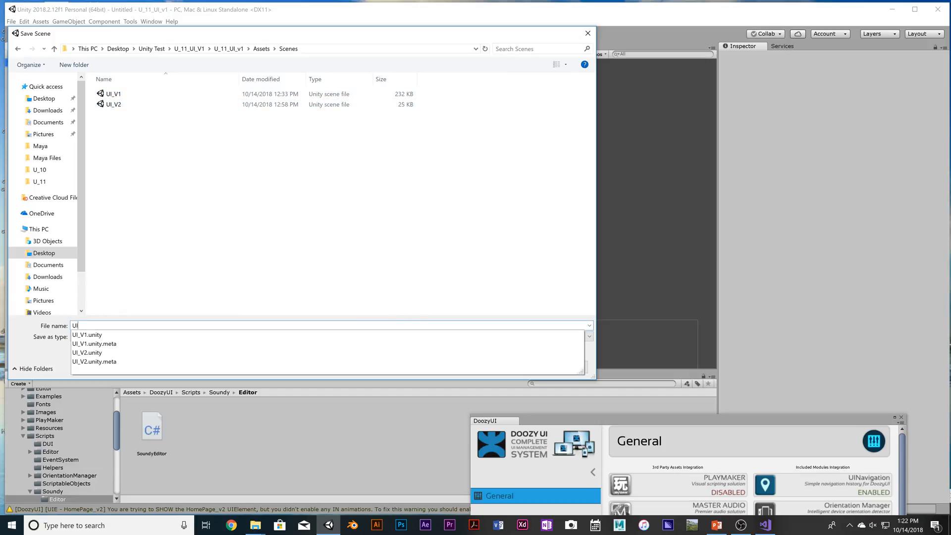
text(_v3)
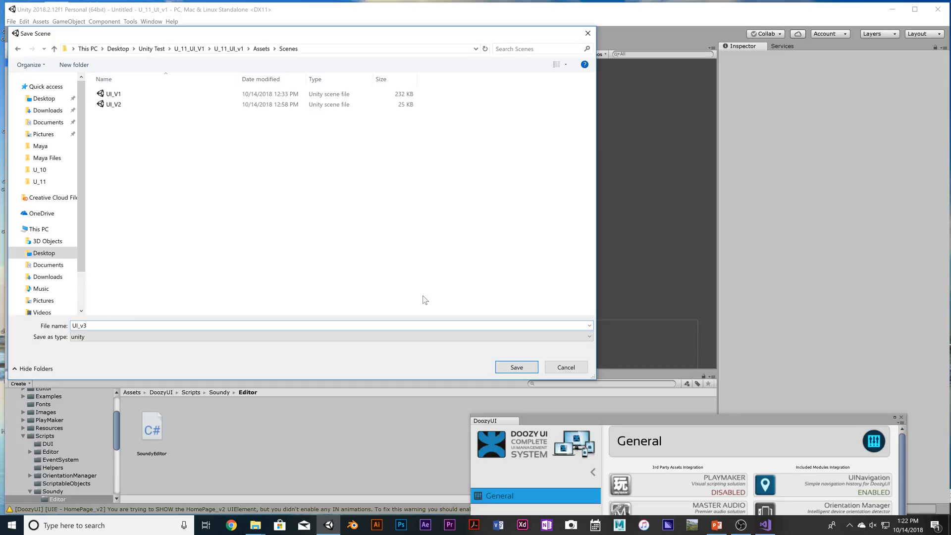
key(BackSpace)
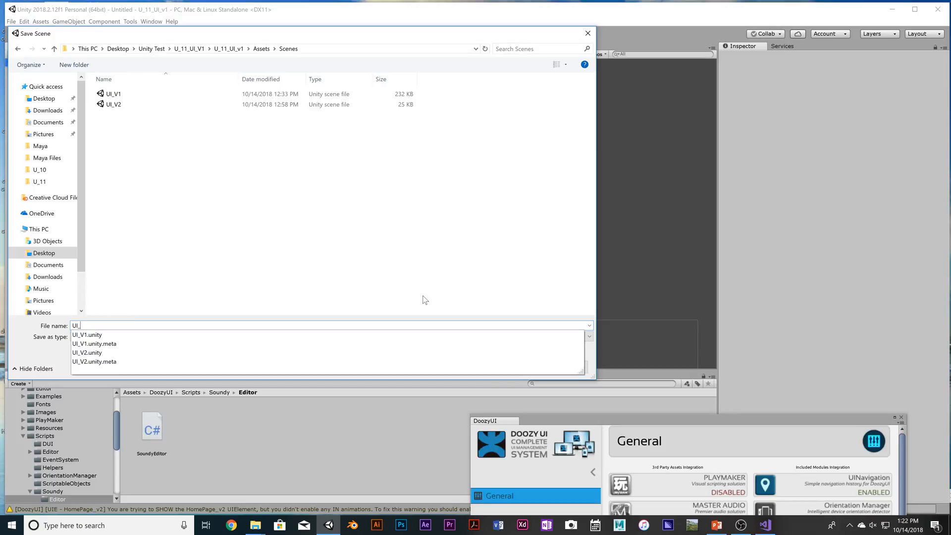
text(V3)
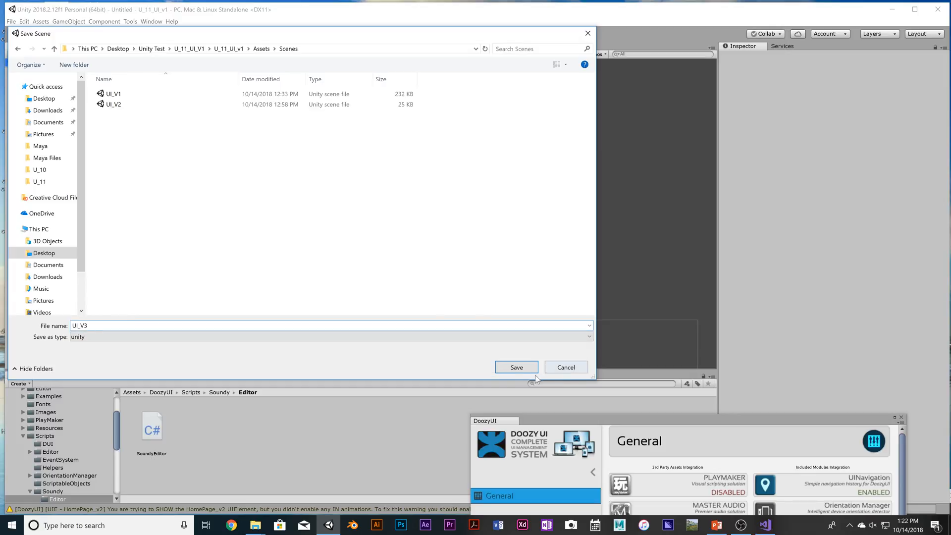
click(534, 370)
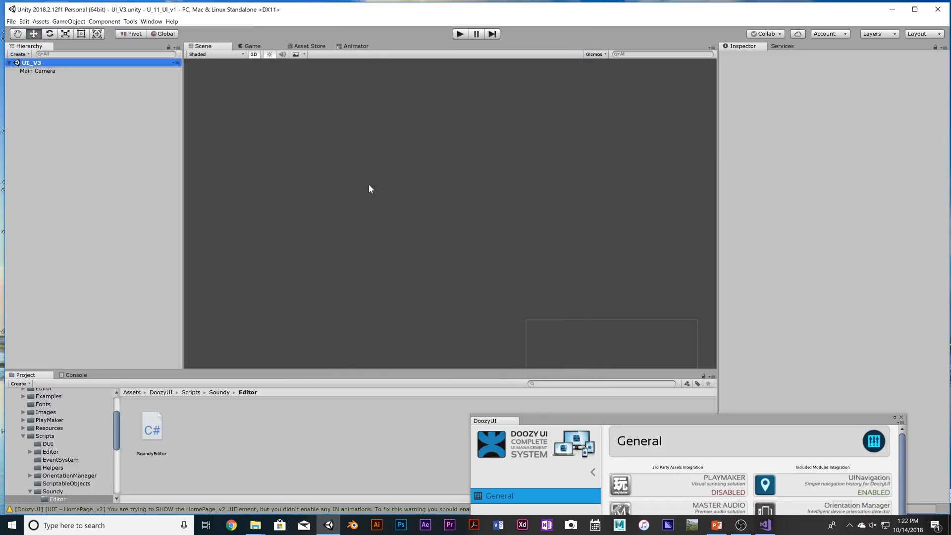
- Reposition the DoozyUI window and set the Main Camera's Clear Flags to Solid Color
scroll(483, 207, down, 4)
scroll(480, 206, up, 5)
scroll(468, 204, down, 5)
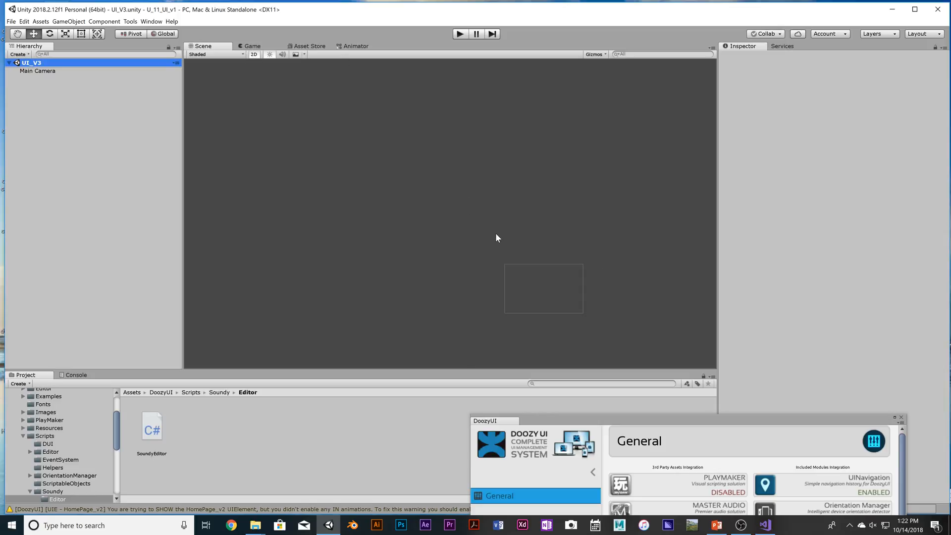
scroll(490, 235, up, 2)
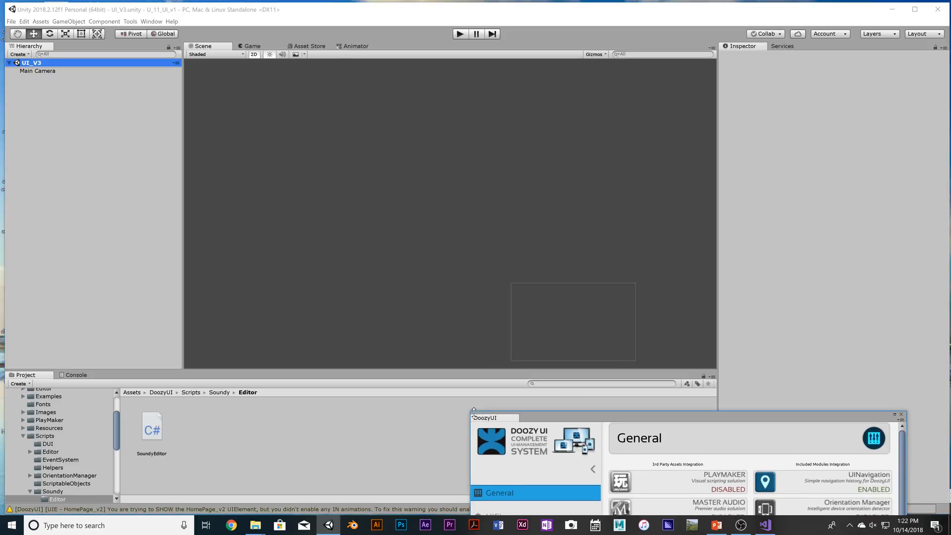
drag(565, 418, 427, 409)
scroll(505, 275, down, 1)
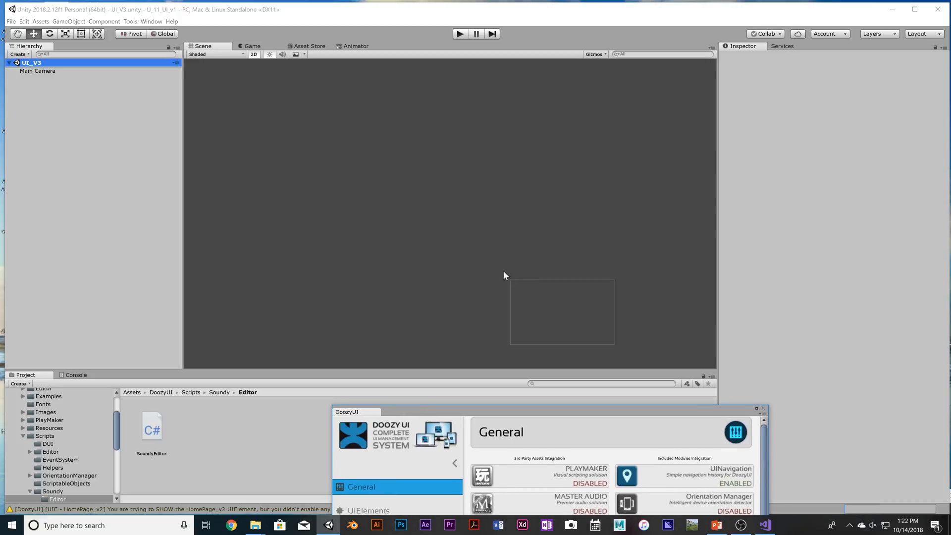
click(563, 311)
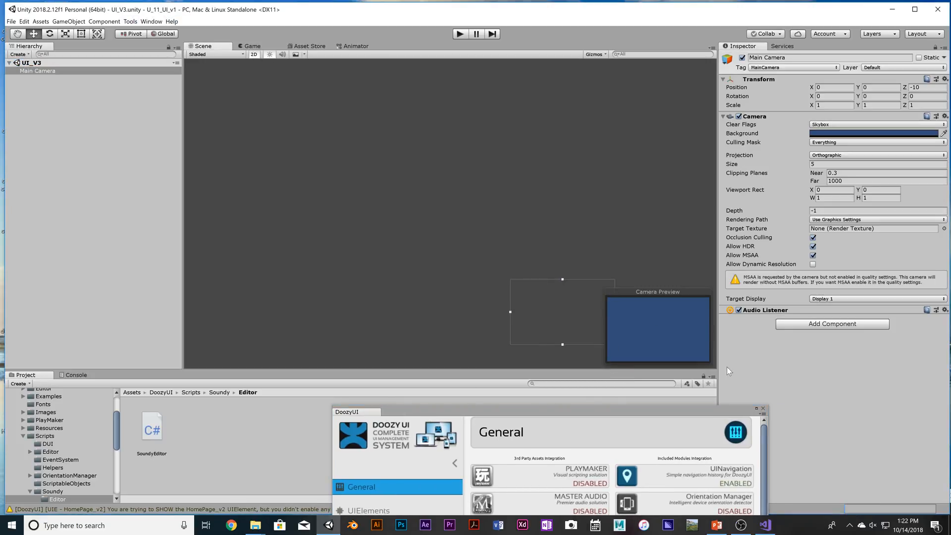
click(55, 71)
click(819, 125)
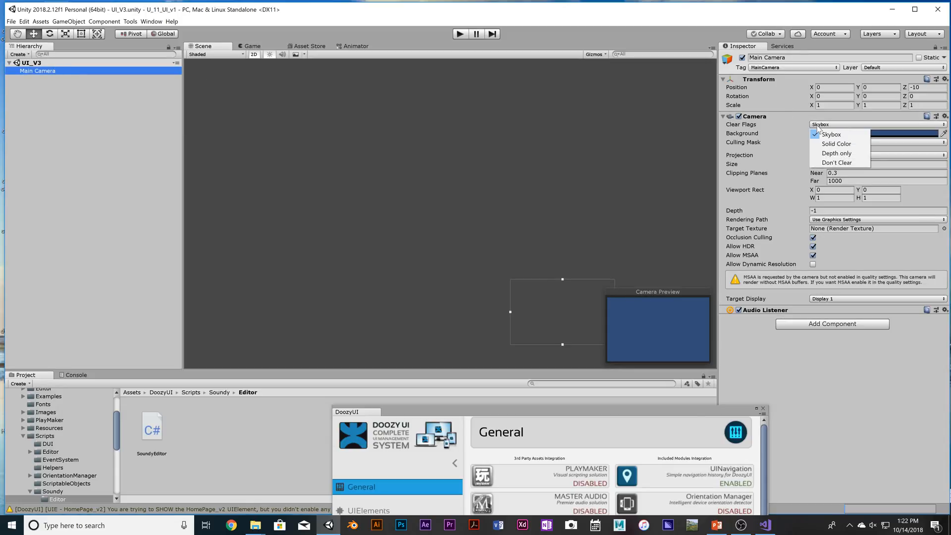
click(839, 144)
- Set the Main Camera's background color to black (000000), then save the scene and deselect the camera
click(845, 134)
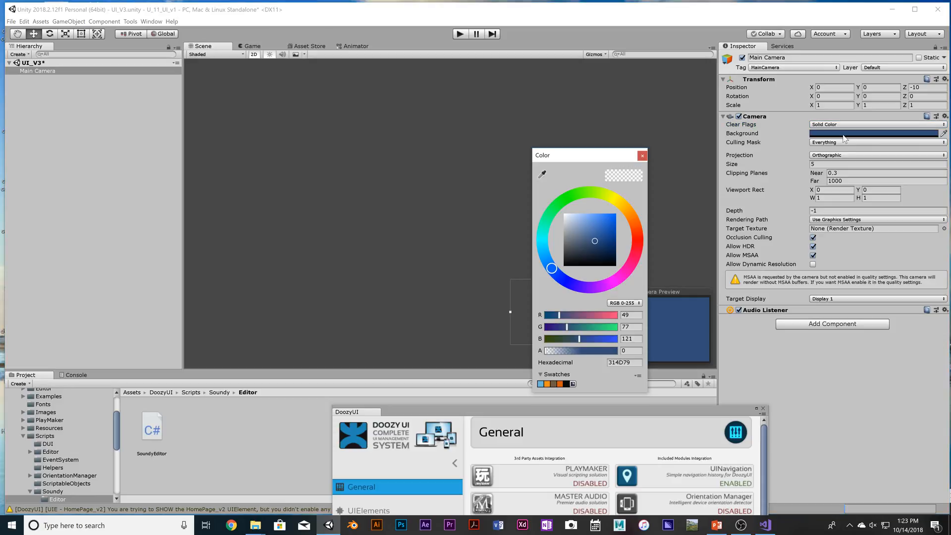
drag(603, 231, 525, 298)
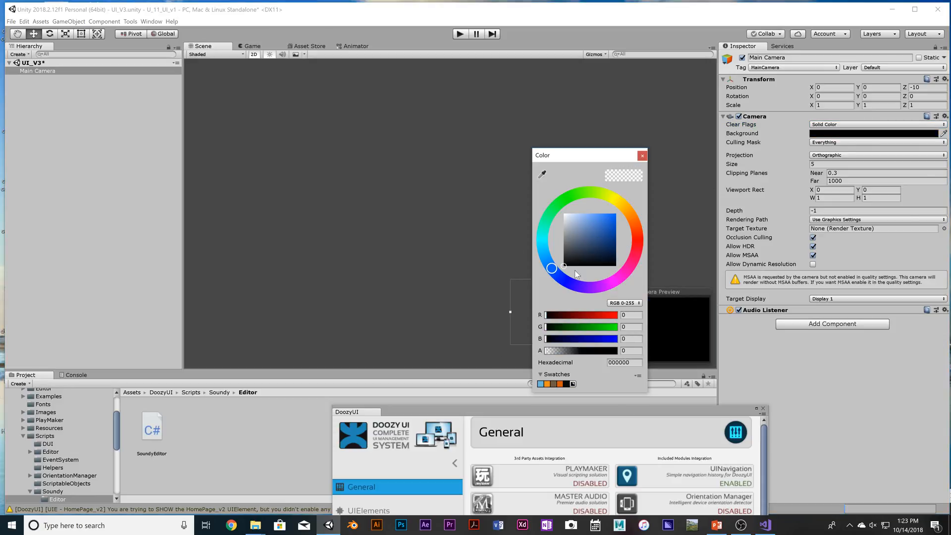
click(642, 156)
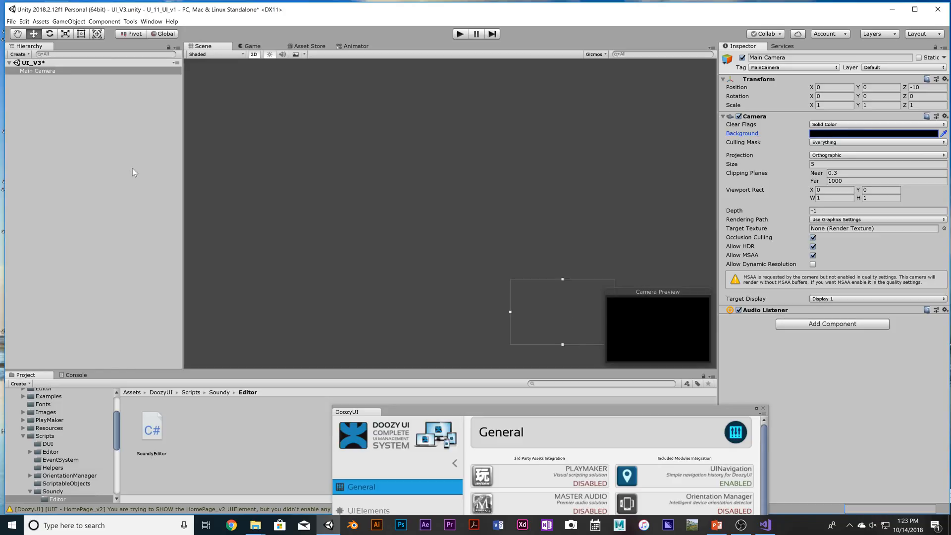
key(ctrl+s)
click(143, 171)
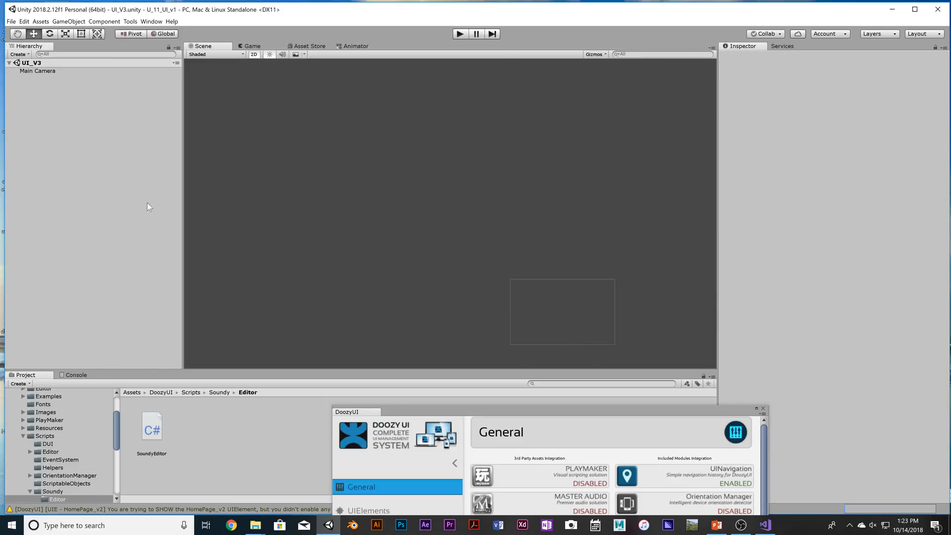
- Collapse the expanded asset folders in the project and select the SpaceDepotUI_big image in SpaceDepotUI_psd to inspect it
click(22, 436)
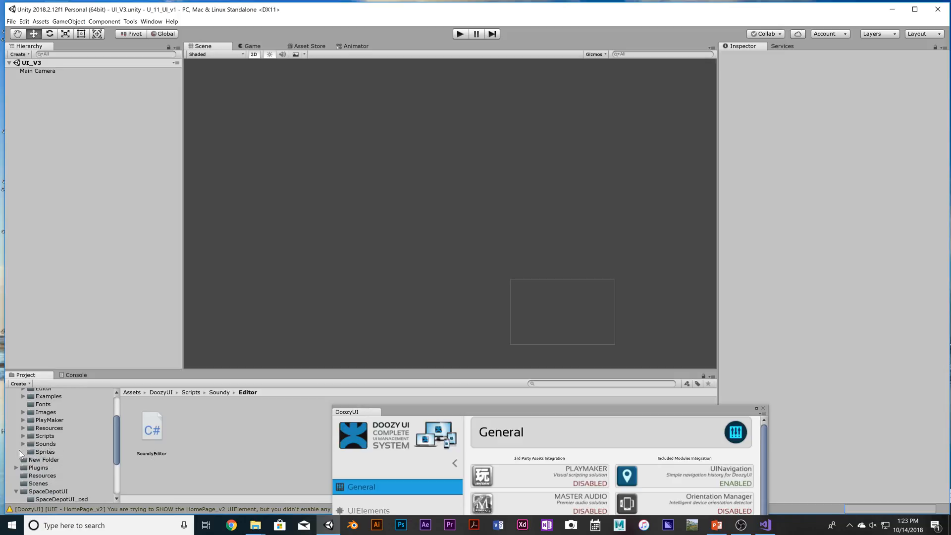
scroll(52, 436, down, 3)
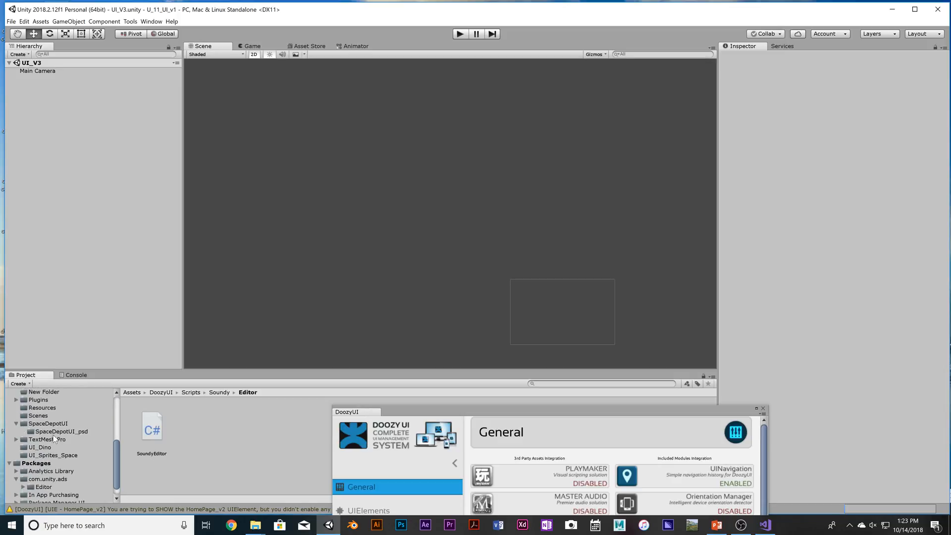
scroll(53, 435, up, 5)
click(16, 431)
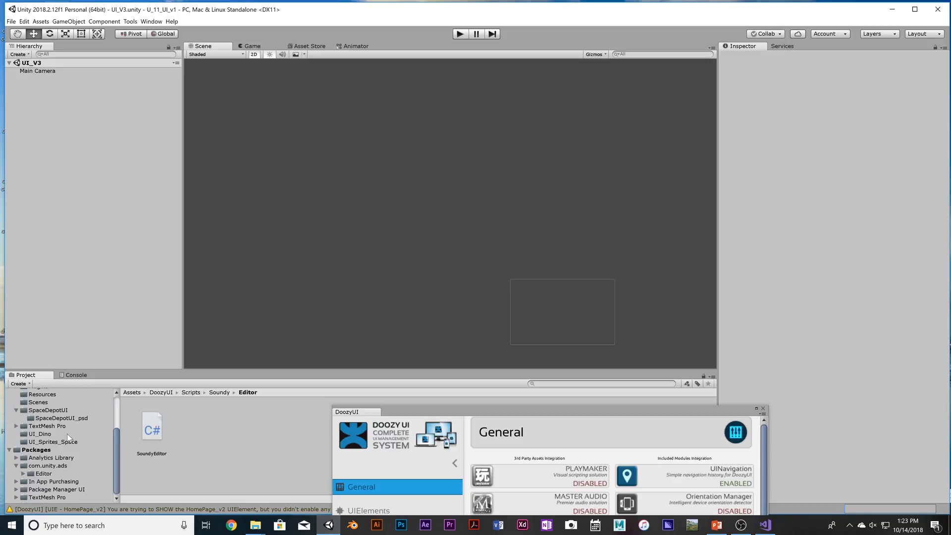
scroll(22, 421, down, 3)
click(20, 418)
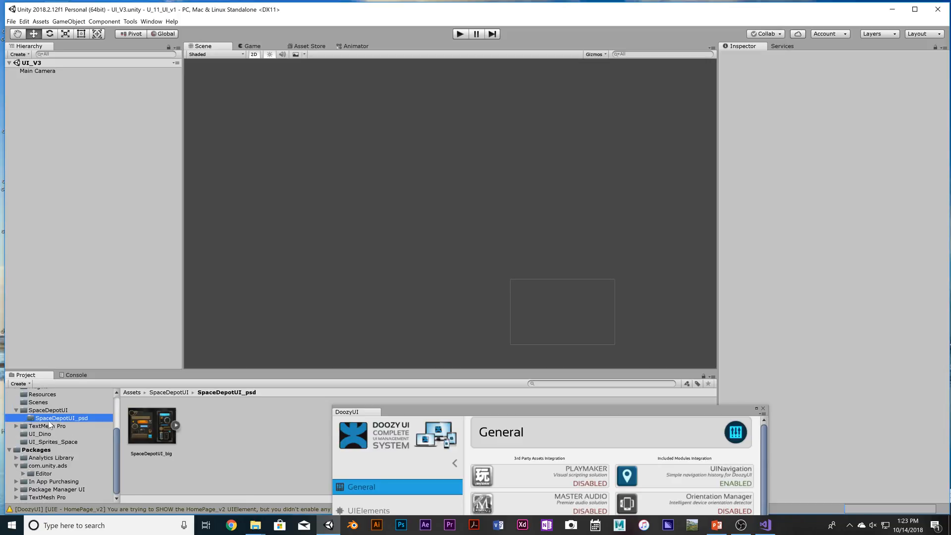
click(17, 410)
click(147, 432)
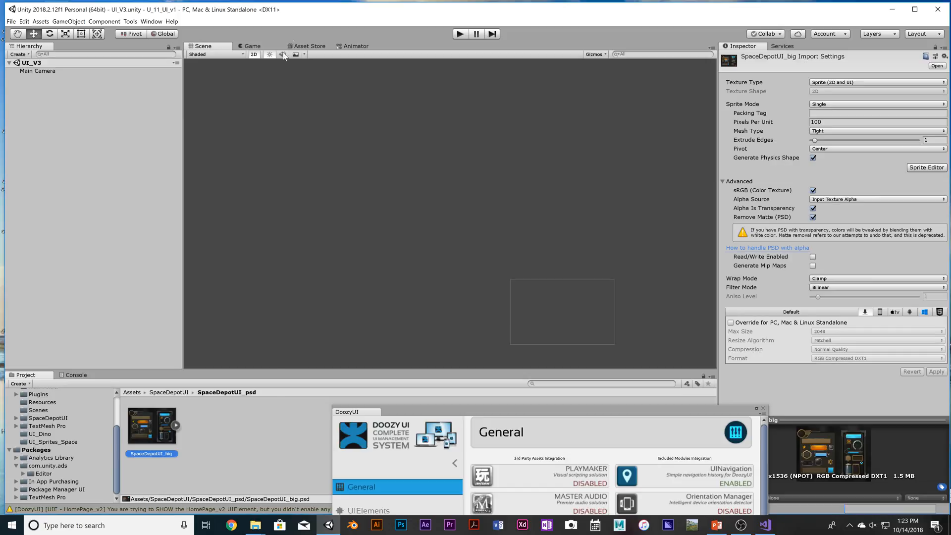
- Search the Asset Store for "space depot ui" and show the Space Depot UI asset page
click(304, 46)
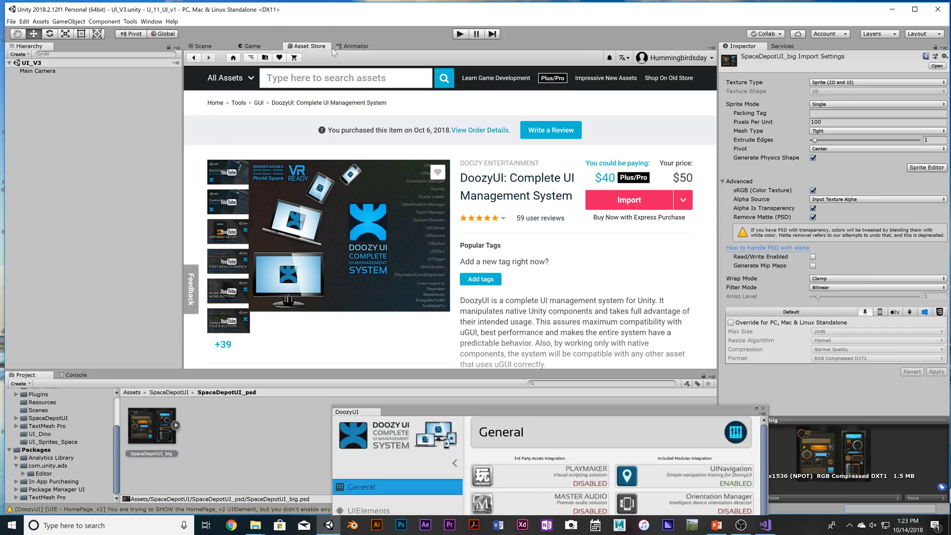
text(s)
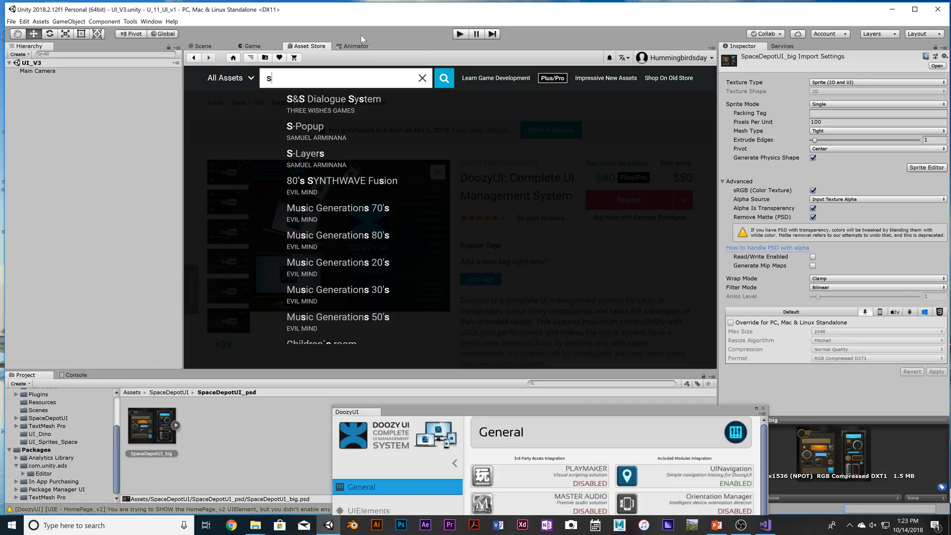
text(pace de)
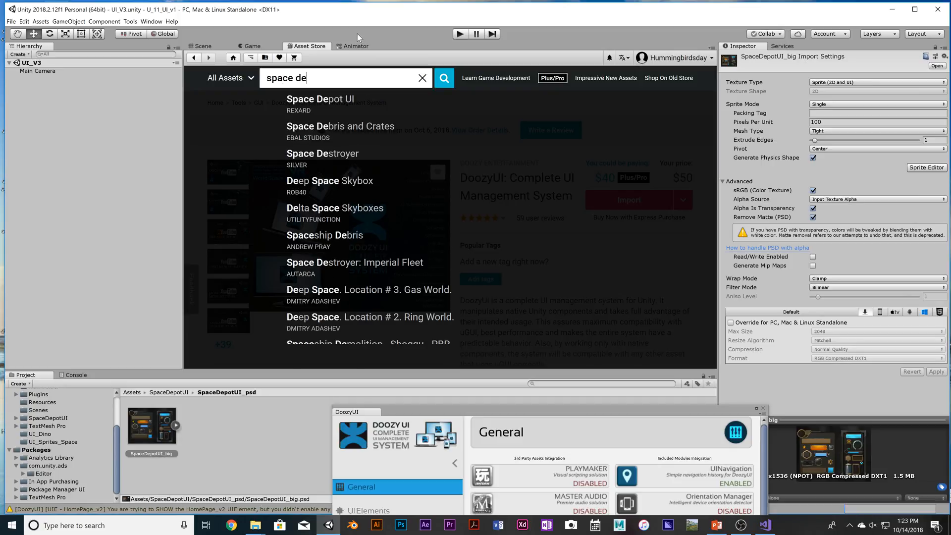
text(pot ui)
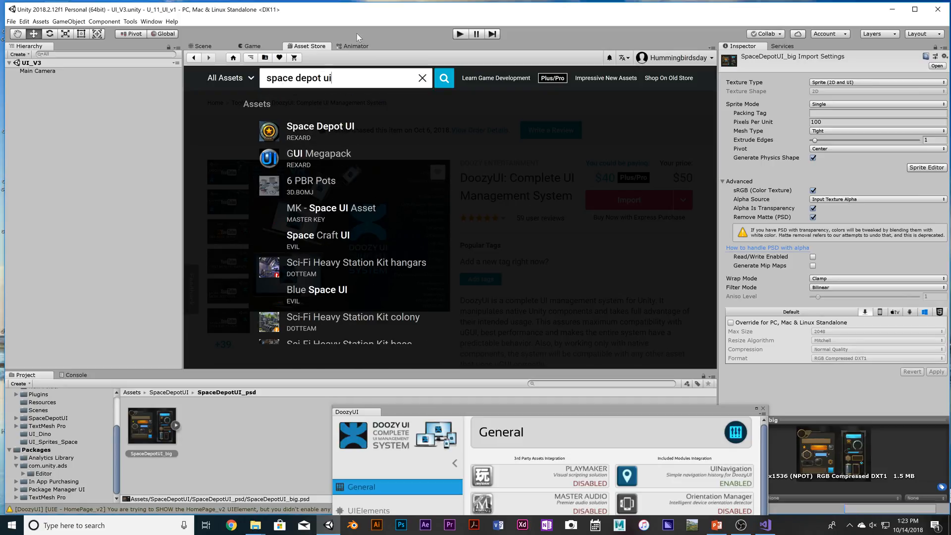
click(338, 126)
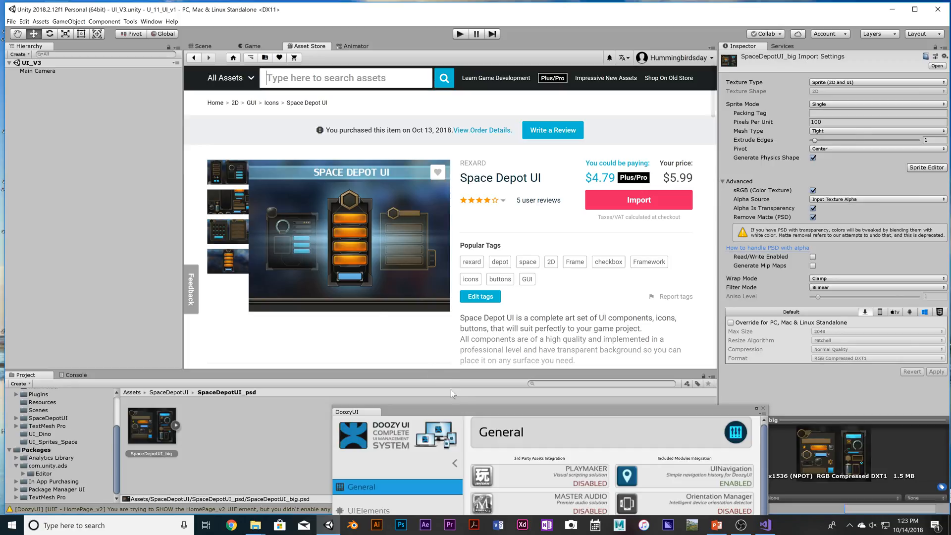
- Bring the DoozyUI window's General page fully into view, then move it clear of the Asset Store search field
drag(469, 408, 382, 239)
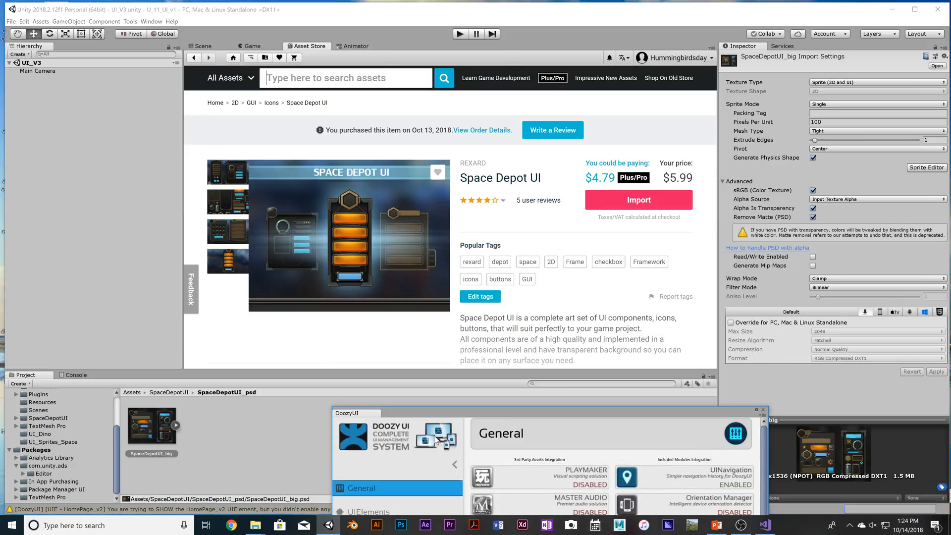
drag(488, 419, 390, 136)
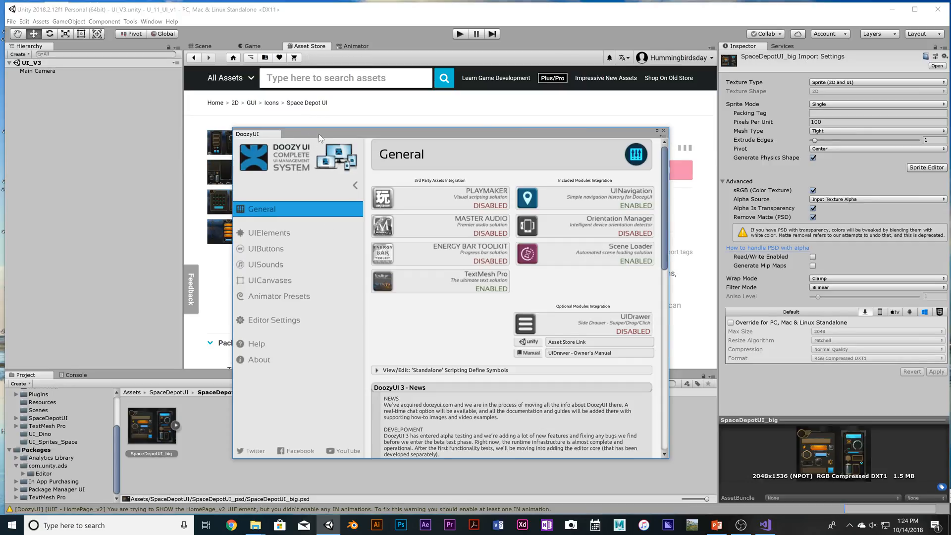
drag(319, 135, 338, 271)
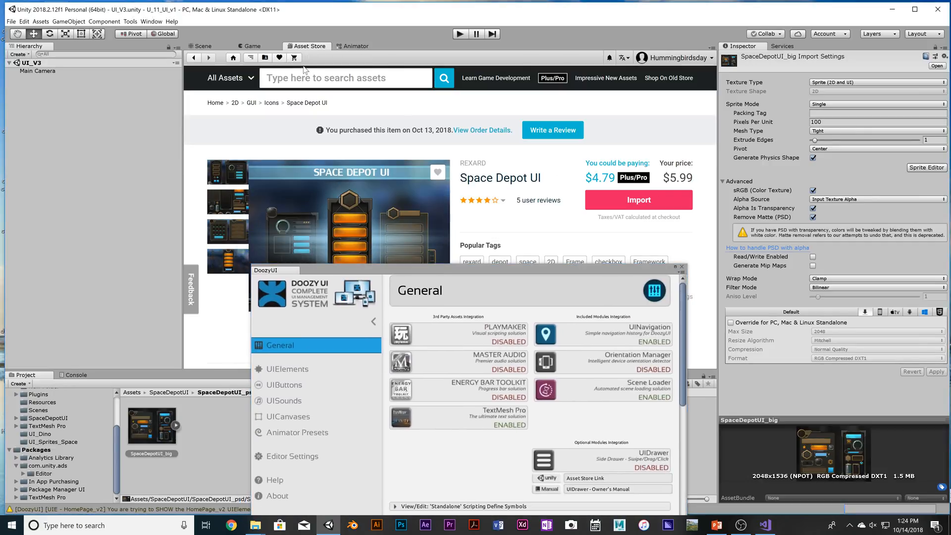
- Search the Asset Store for "doozy", show the DoozyUI: Complete UI Management System page, and reposition the DoozyUI window over it
click(304, 70)
text(doozy)
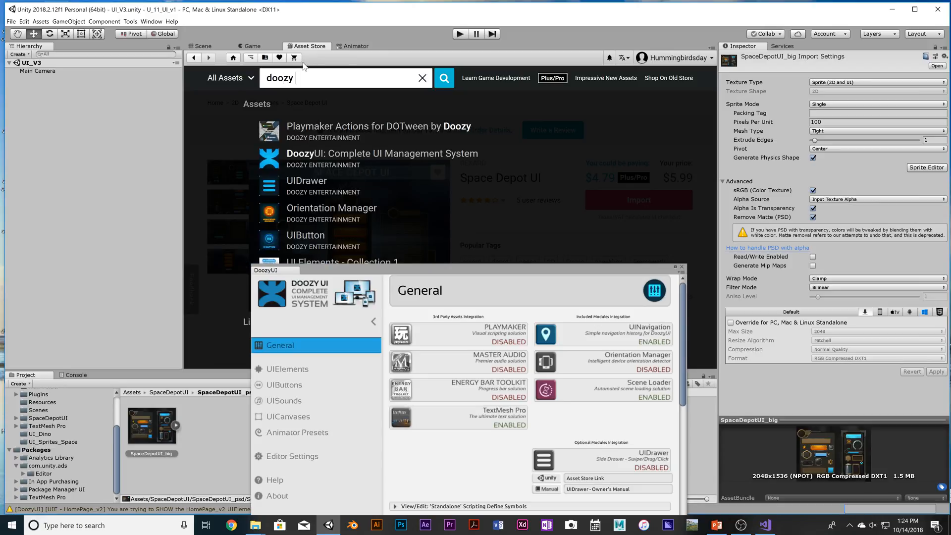
click(307, 158)
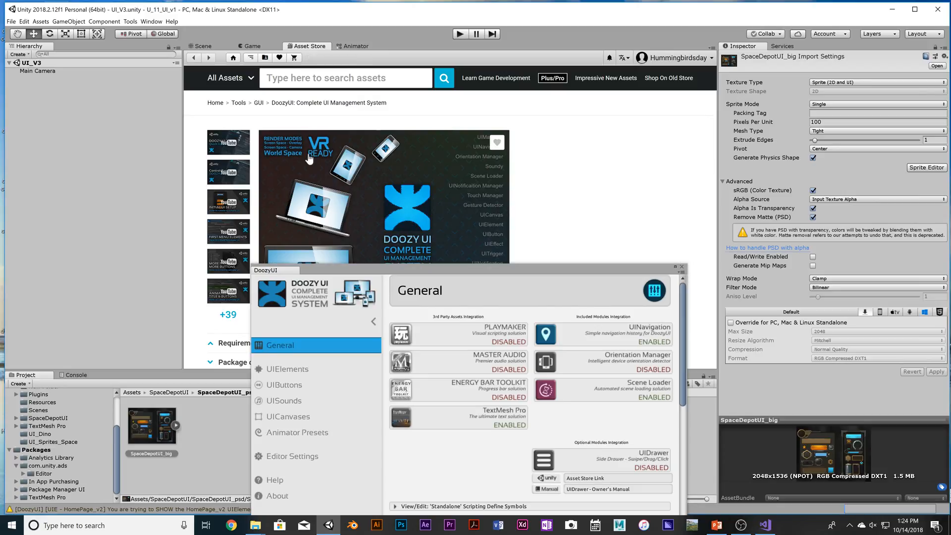
drag(382, 269, 393, 352)
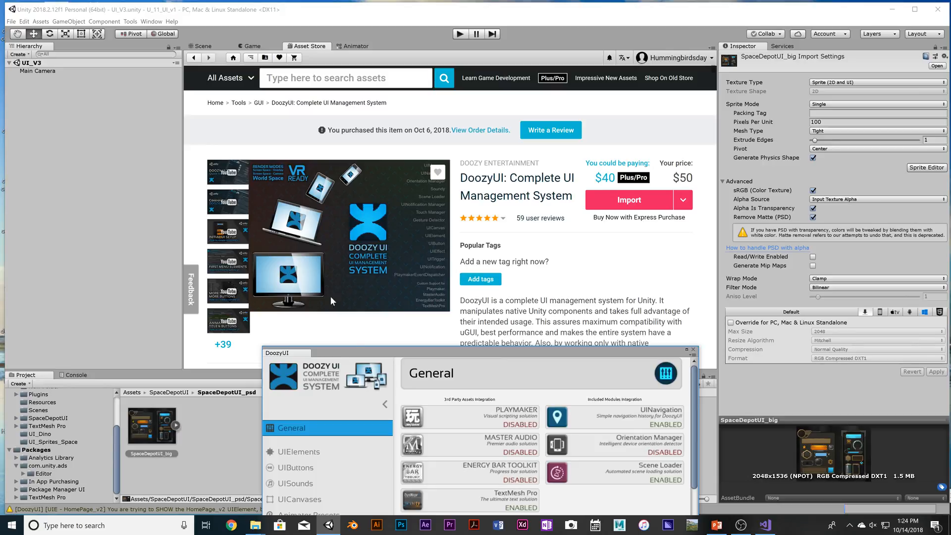
mouse_move(366, 354)
mouse_down()
mouse_move(366, 213)
mouse_move(372, 355)
mouse_move(372, 238)
mouse_move(372, 347)
mouse_up()
drag(460, 346, 600, 224)
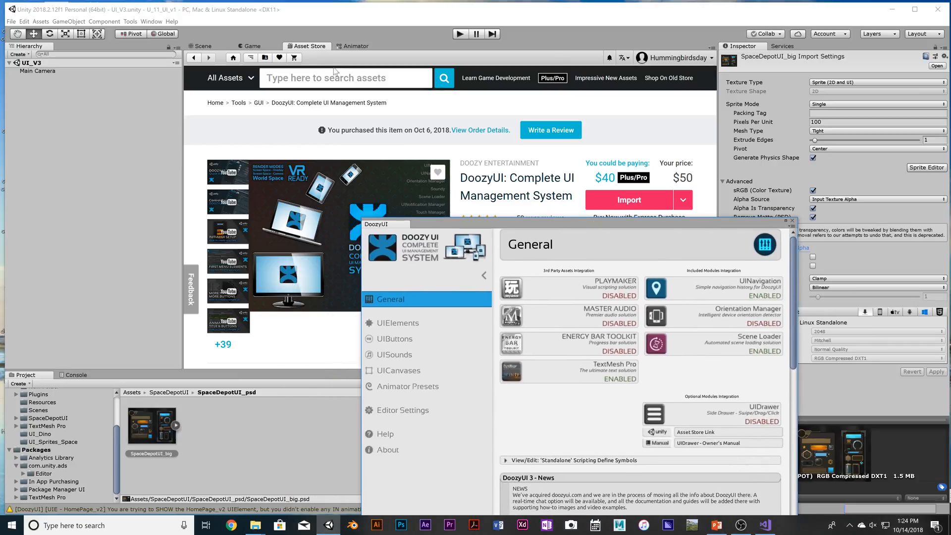
- Search the Asset Store for "space depot ui", show the Space Depot UI asset page, and move the DoozyUI window aside
click(335, 74)
text(s)
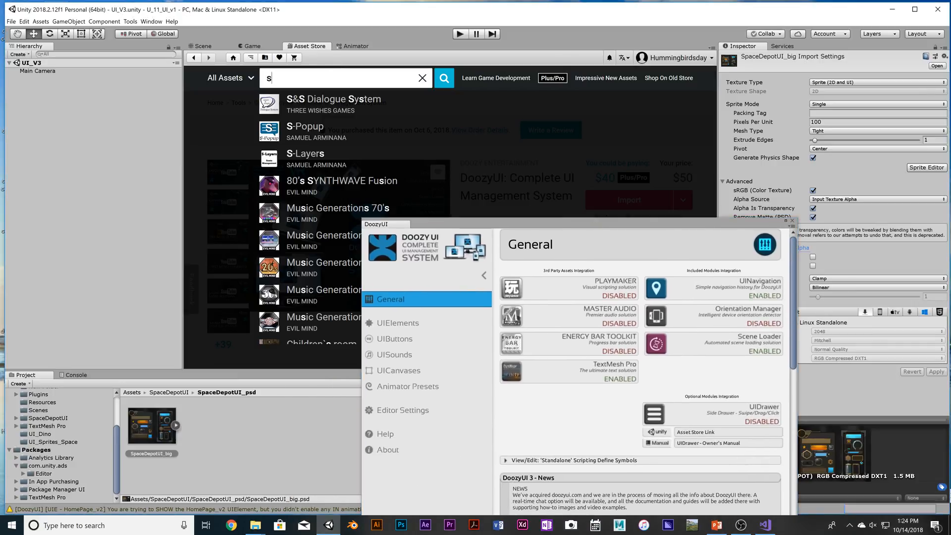
text(pace )
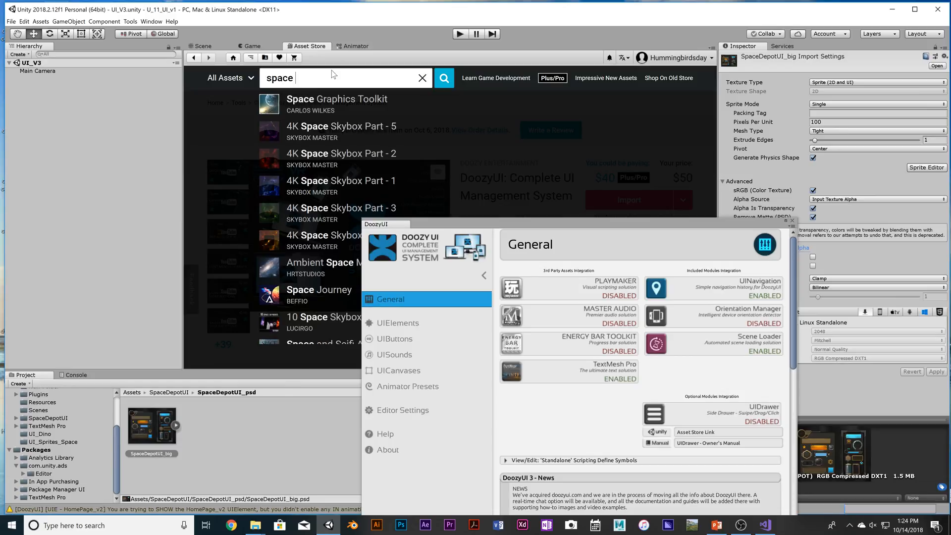
text(depot ui)
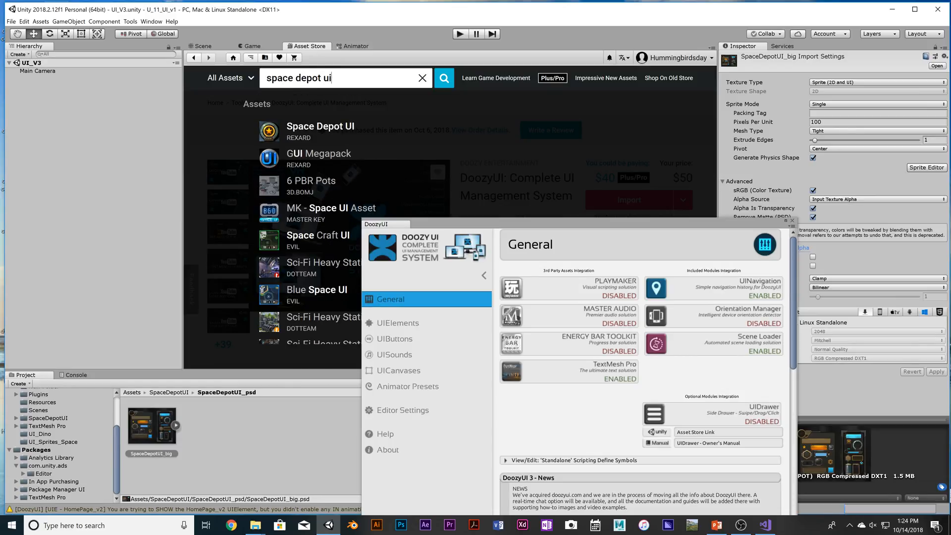
click(329, 135)
drag(436, 226, 738, 195)
- Look through the four Space Depot UI preview images in the enlarged gallery, then return to the asset page
click(243, 208)
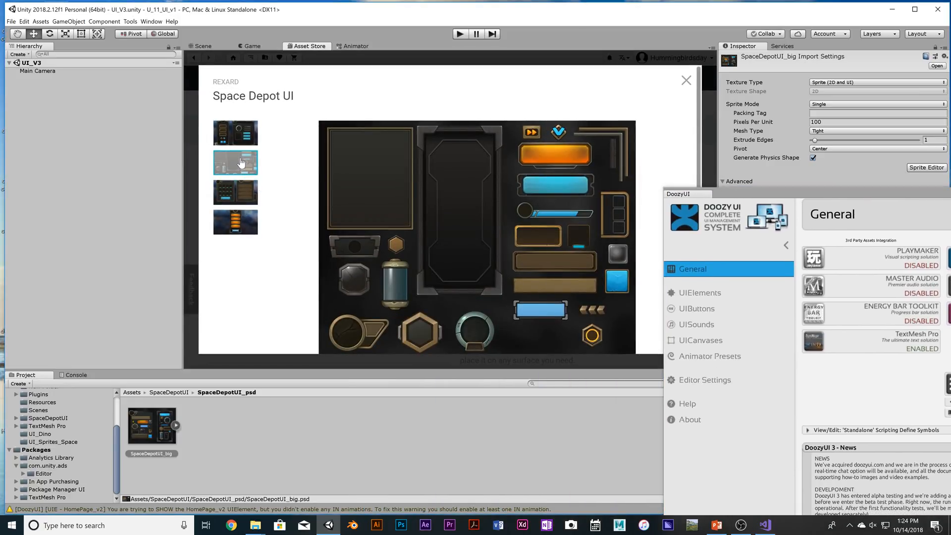
click(238, 141)
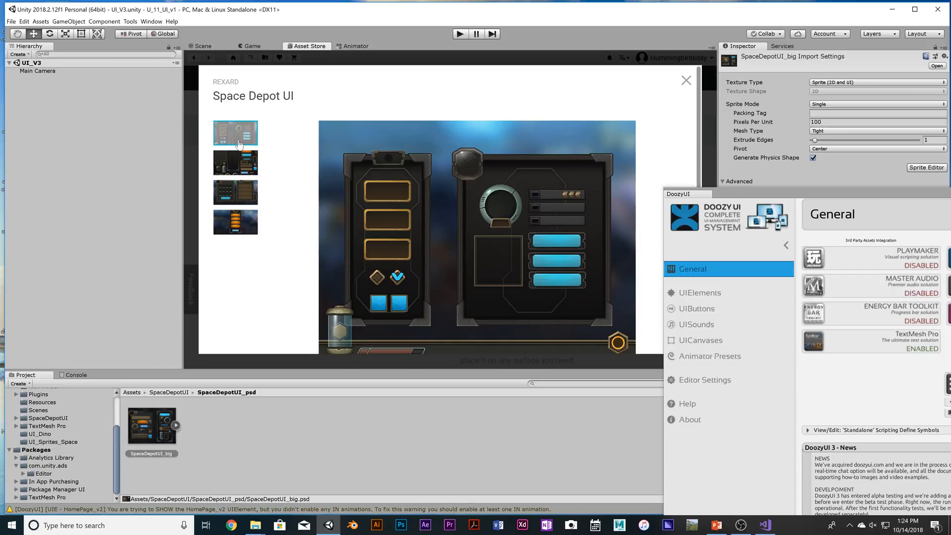
click(241, 168)
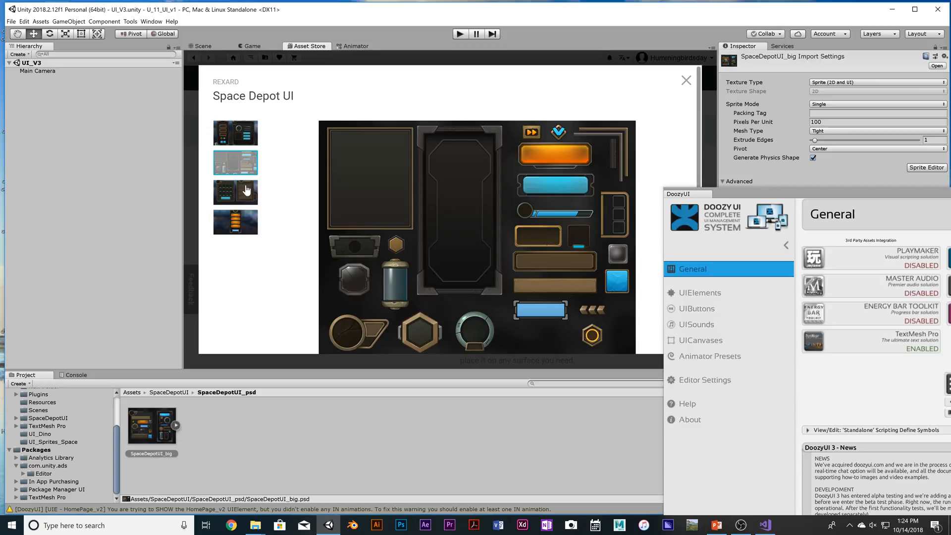
click(246, 192)
click(242, 223)
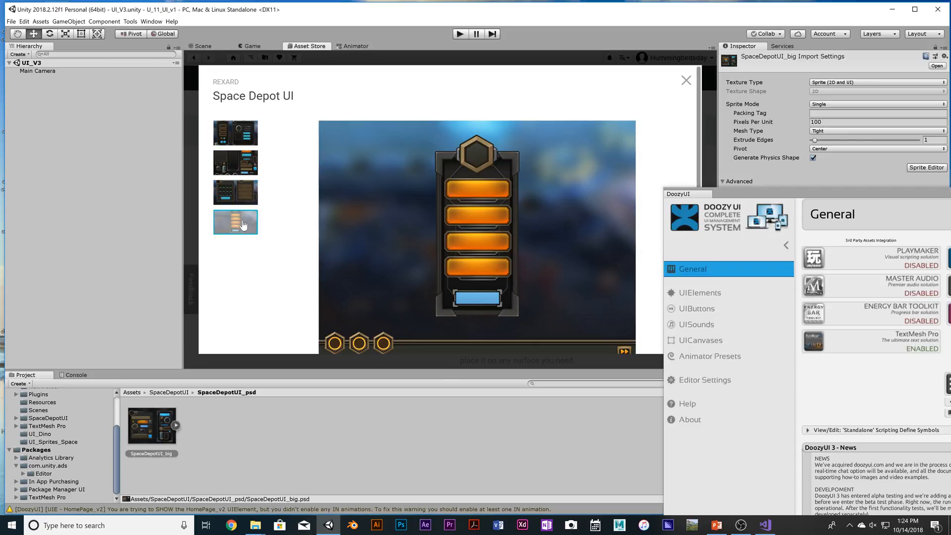
click(685, 81)
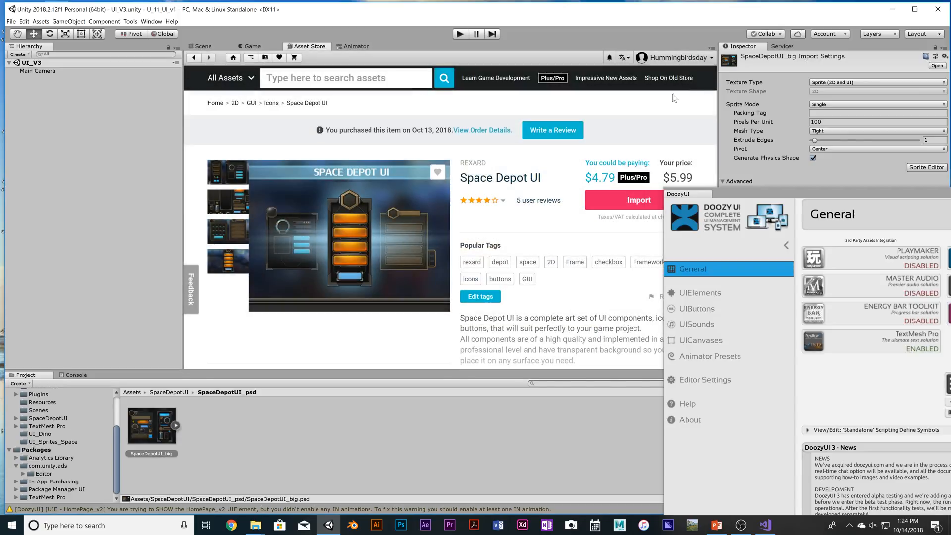
- Show the UI_Sprites_Space folder's contents in a taller Project panel, with the DoozyUI window moved down out of the way
click(71, 68)
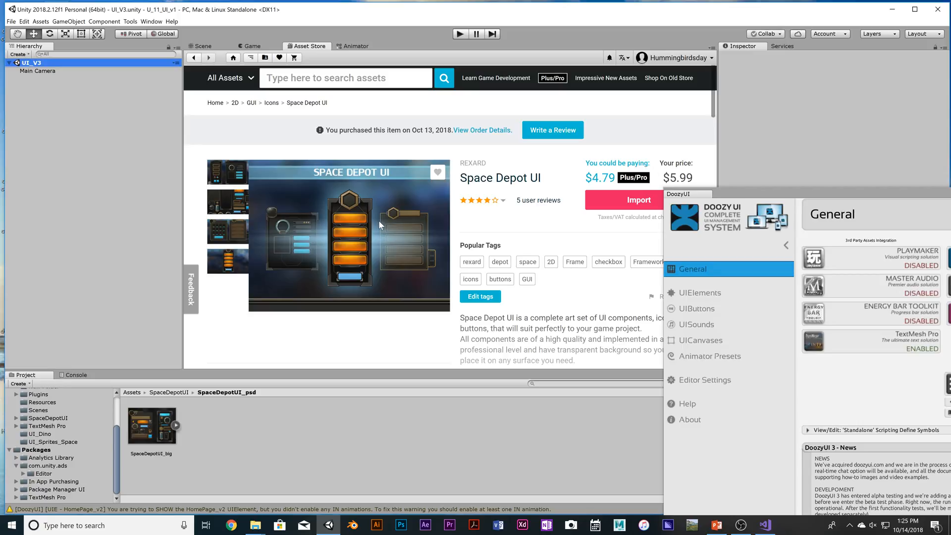
drag(741, 196, 759, 269)
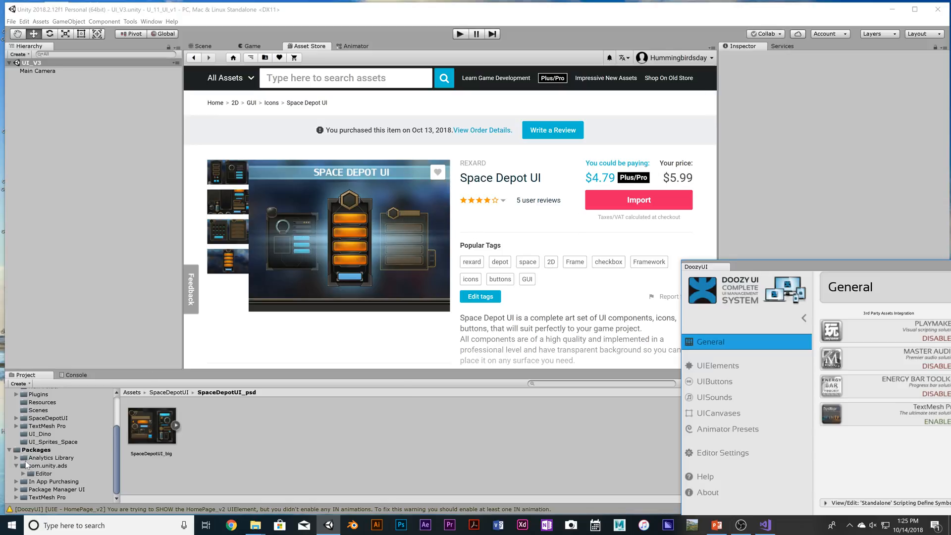
click(34, 442)
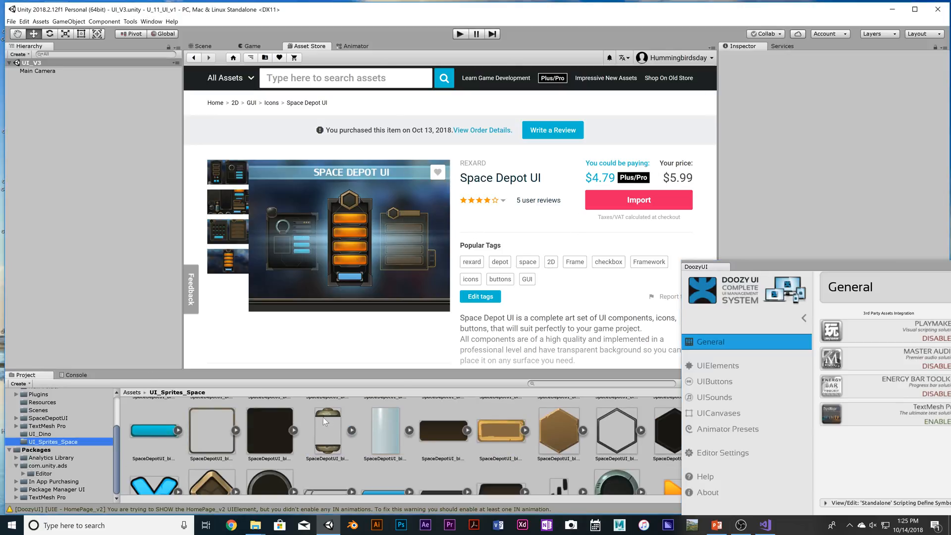
drag(381, 373, 381, 234)
drag(741, 268, 755, 444)
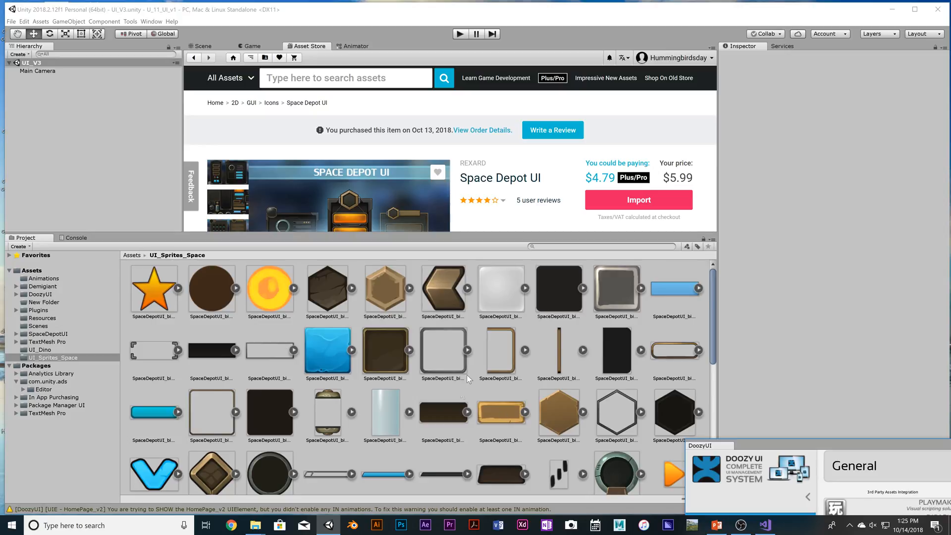
- Review the sprites in UI_Sprites_Space and select the cracked dark hexagon sprite to inspect its import settings
scroll(467, 374, down, 10)
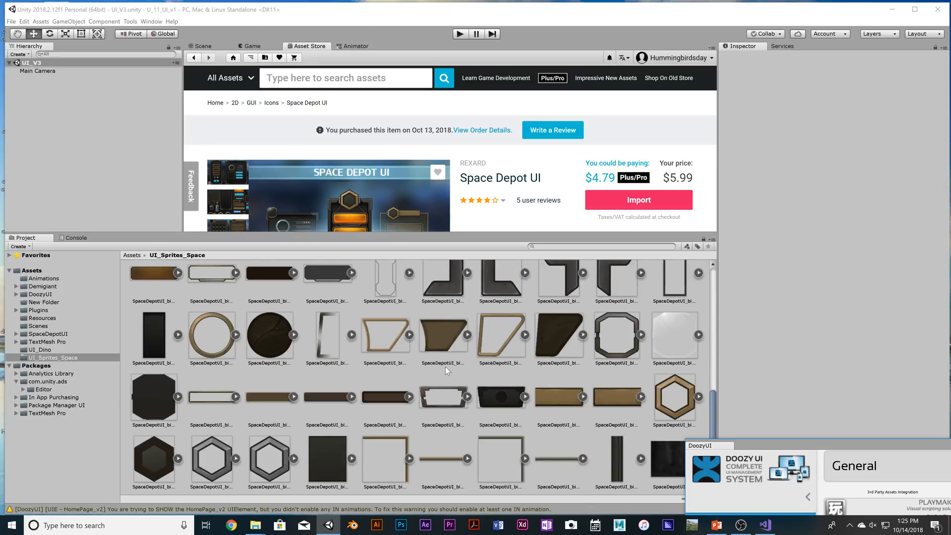
scroll(445, 364, up, 8)
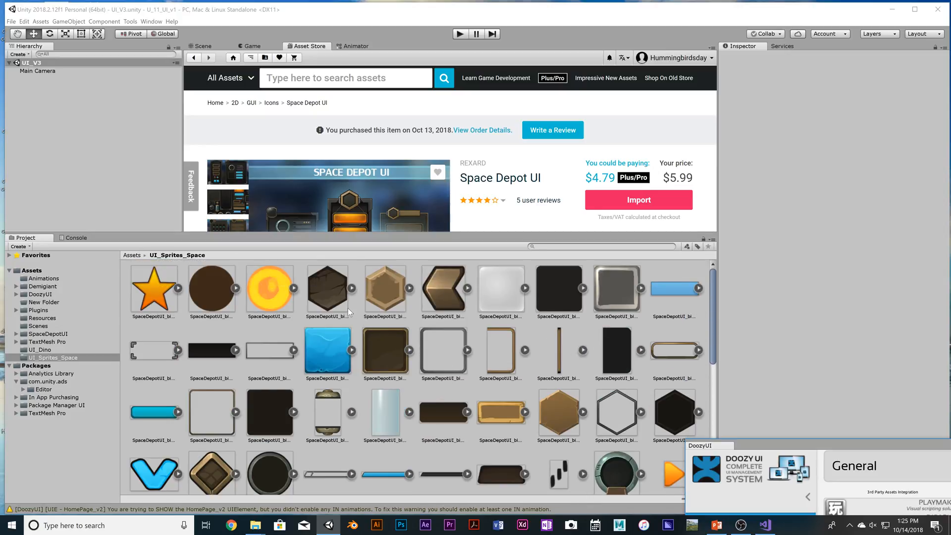
click(331, 283)
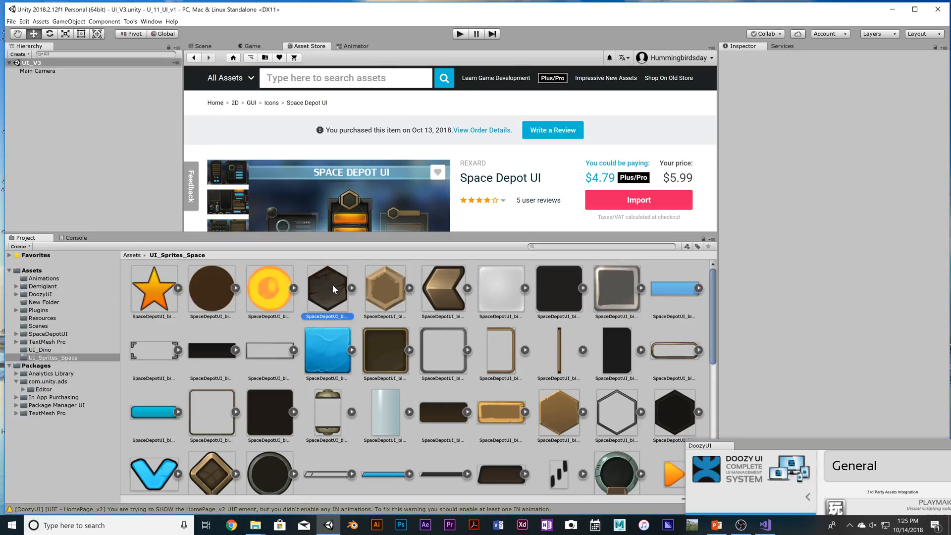
- Reposition the DoozyUI window until it is clear of the sprite thumbnails and the import settings
drag(820, 447, 373, 447)
drag(570, 445, 820, 411)
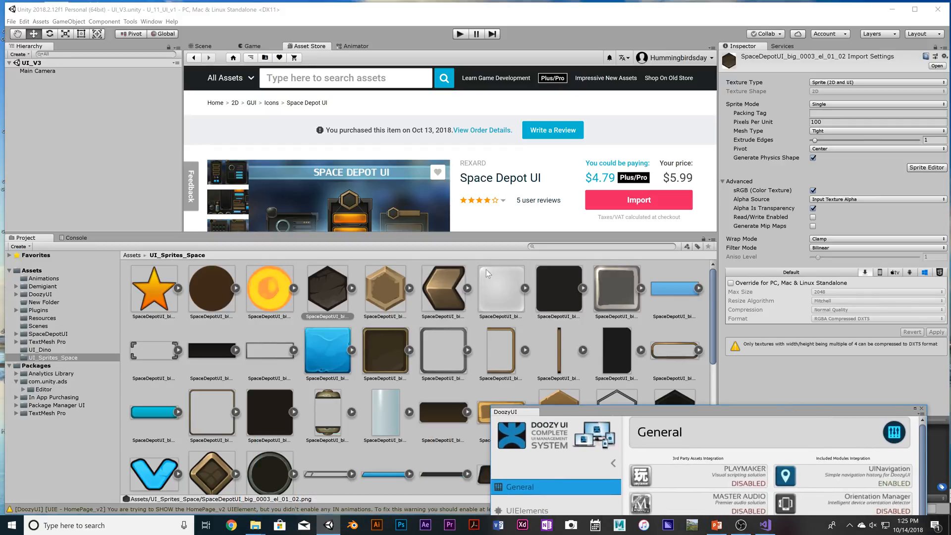
scroll(350, 328, down, 3)
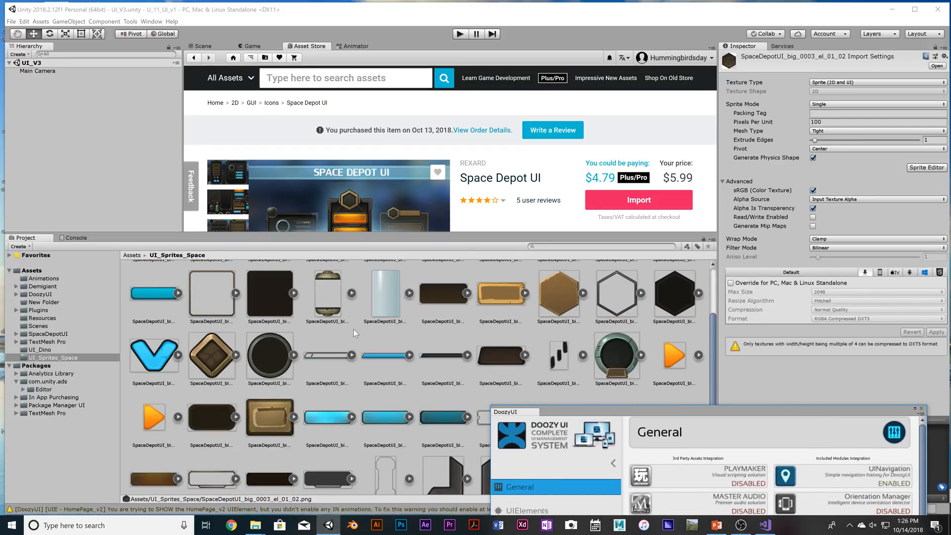
scroll(353, 329, up, 3)
drag(599, 412, 759, 436)
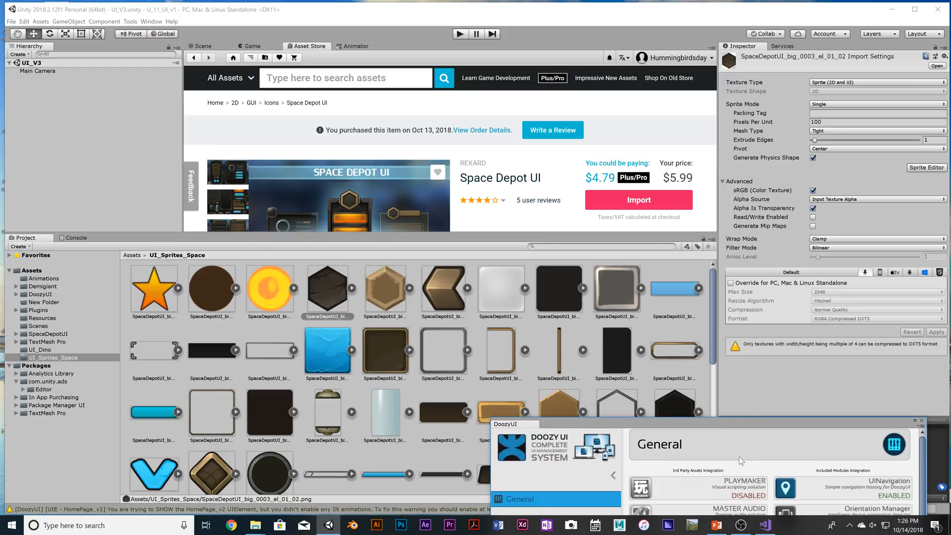
drag(701, 424, 818, 459)
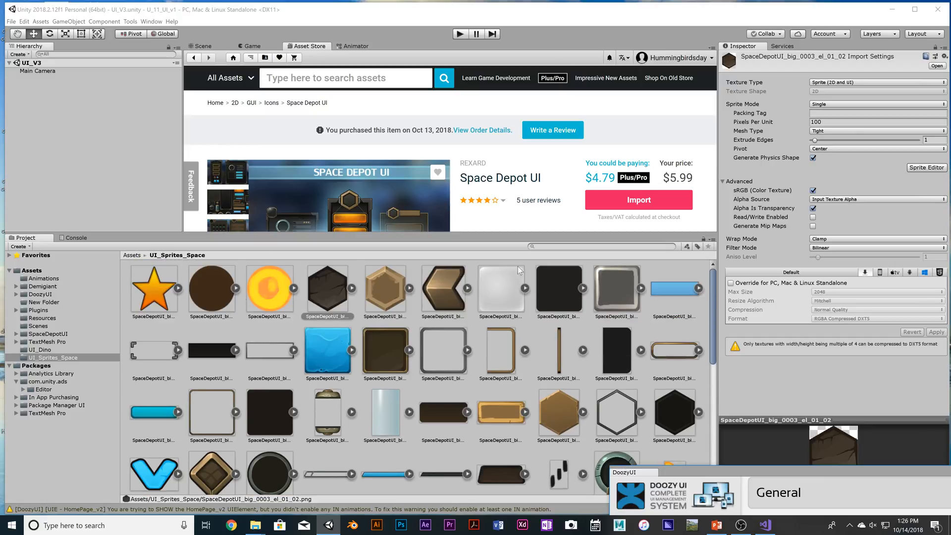
- Reduce the Project panel's height so the Space Depot UI preview image and the first sprite rows are both in view
click(473, 240)
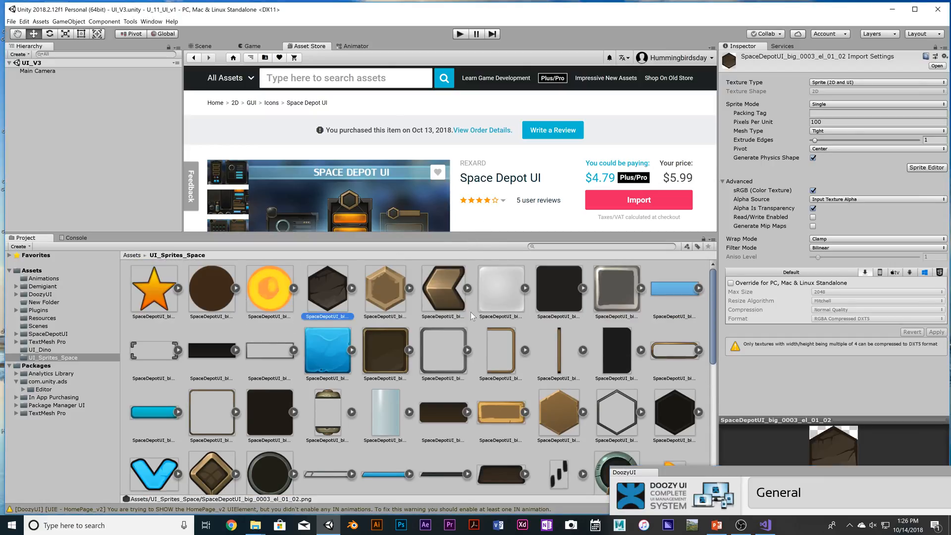
drag(489, 233, 489, 349)
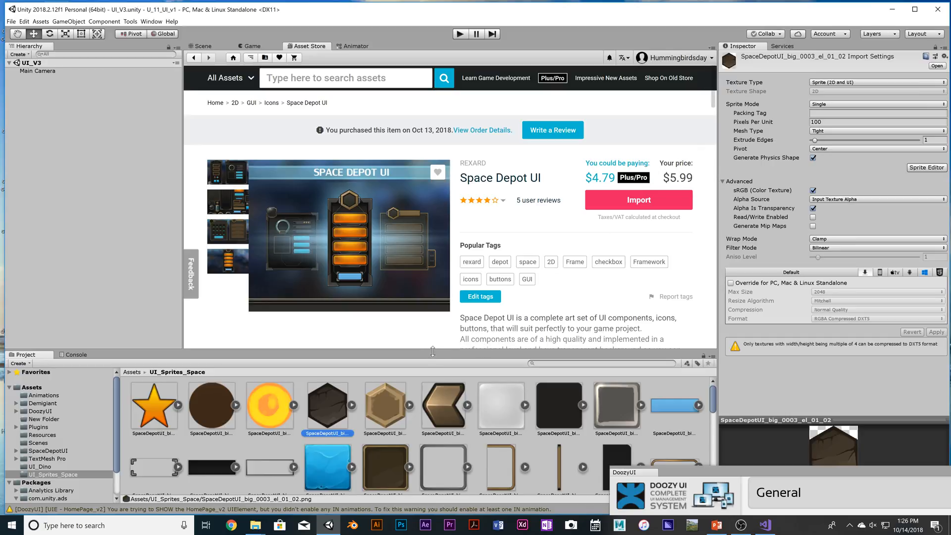
drag(435, 349, 443, 321)
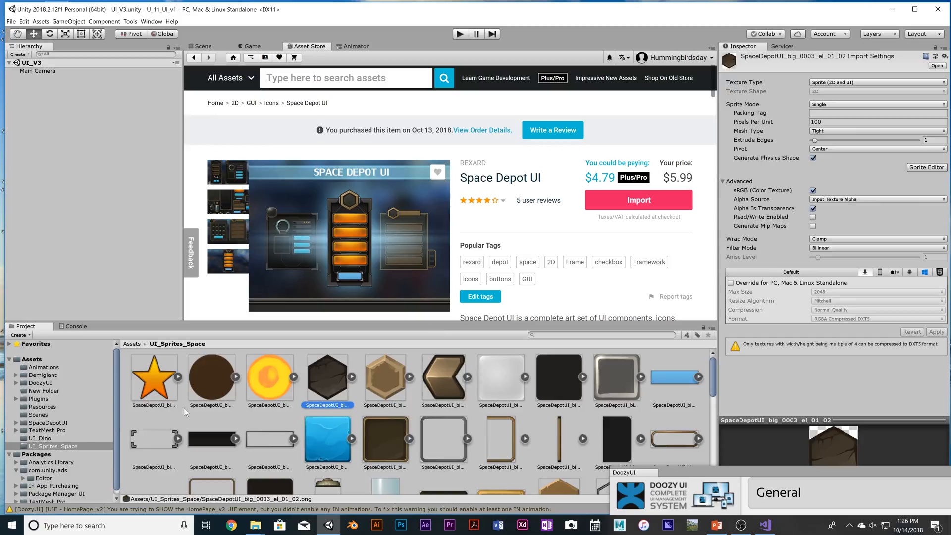
- Open the UI_Dino folder in a taller Project panel and expand the DinoSprites - doux and DinoSprites - mort sheets to view their frames
click(53, 439)
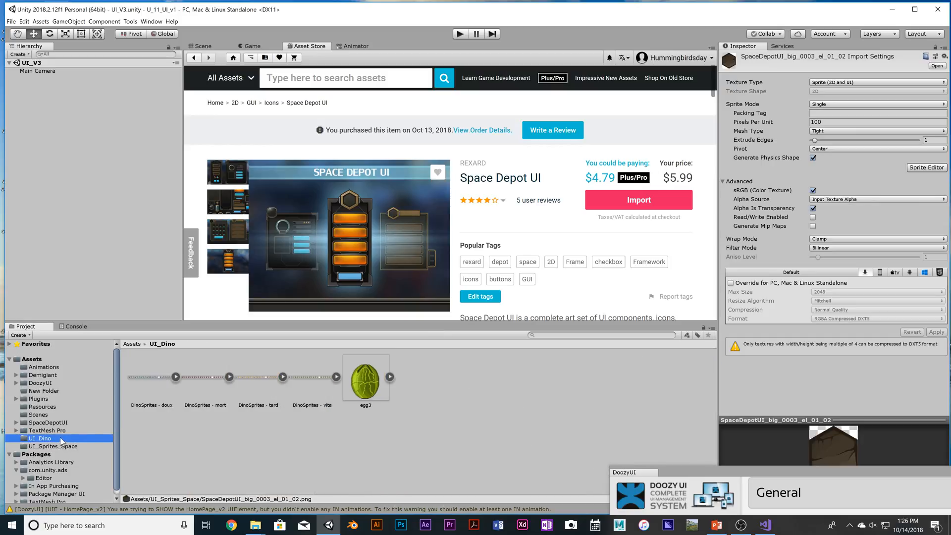
click(176, 377)
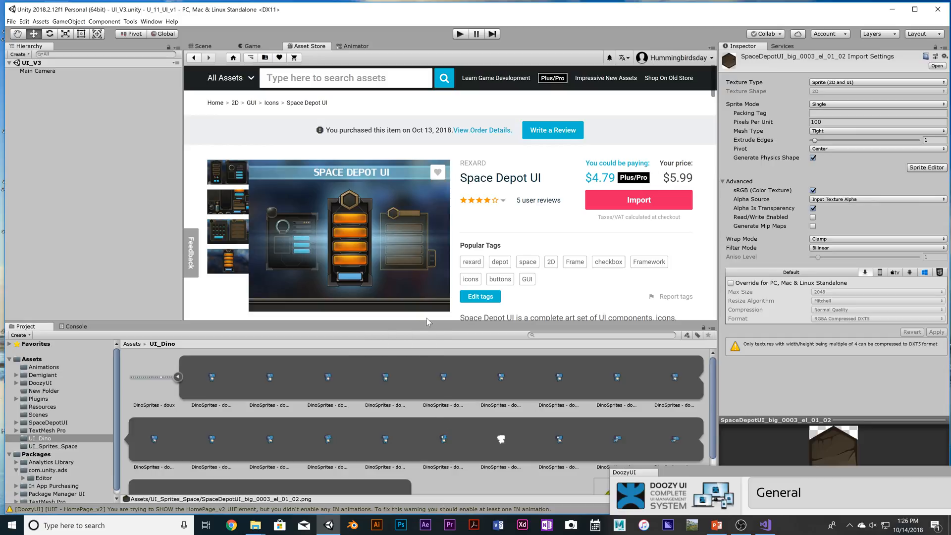
drag(430, 322, 429, 232)
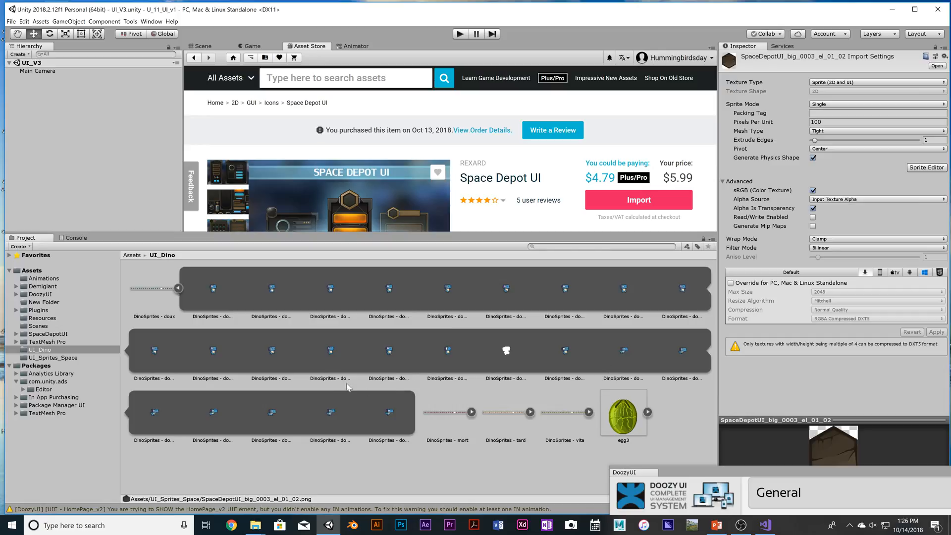
click(473, 412)
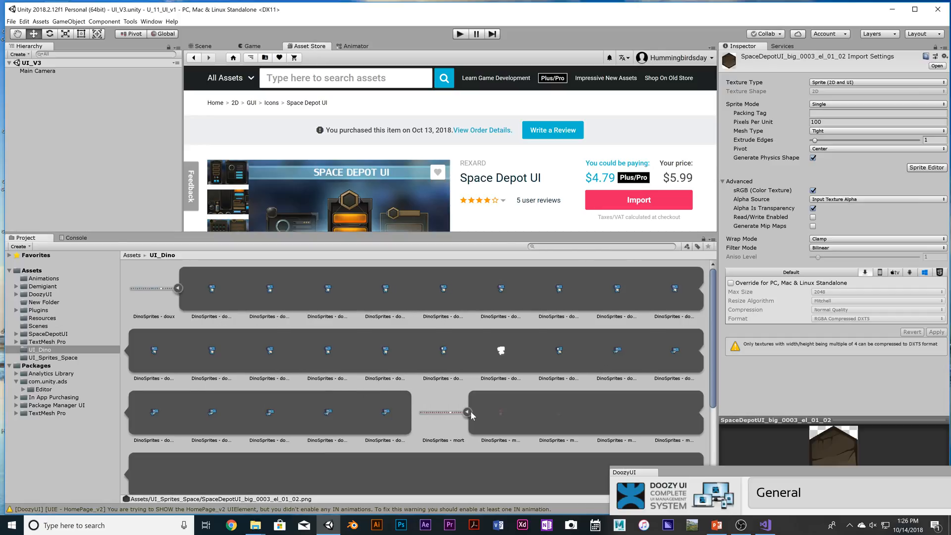
scroll(499, 416, down, 5)
scroll(498, 420, up, 2)
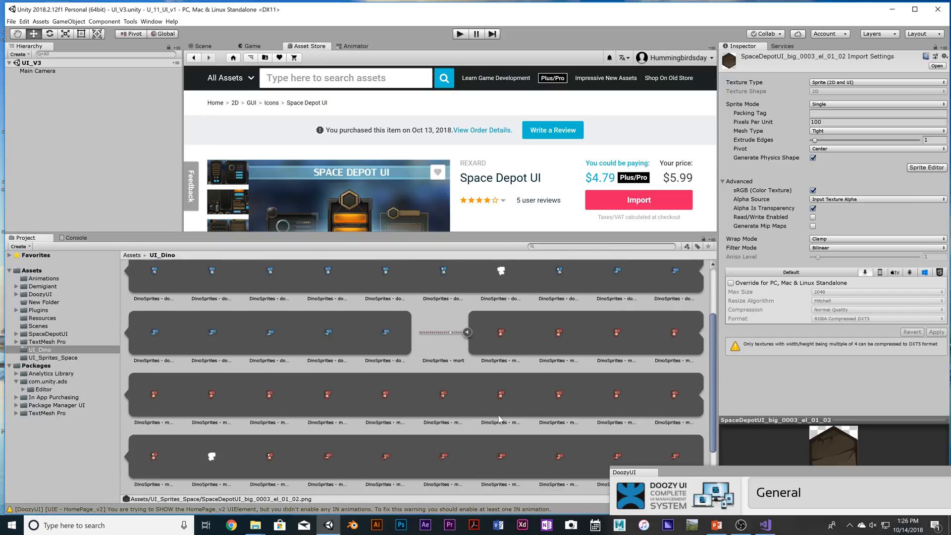
scroll(499, 421, down, 2)
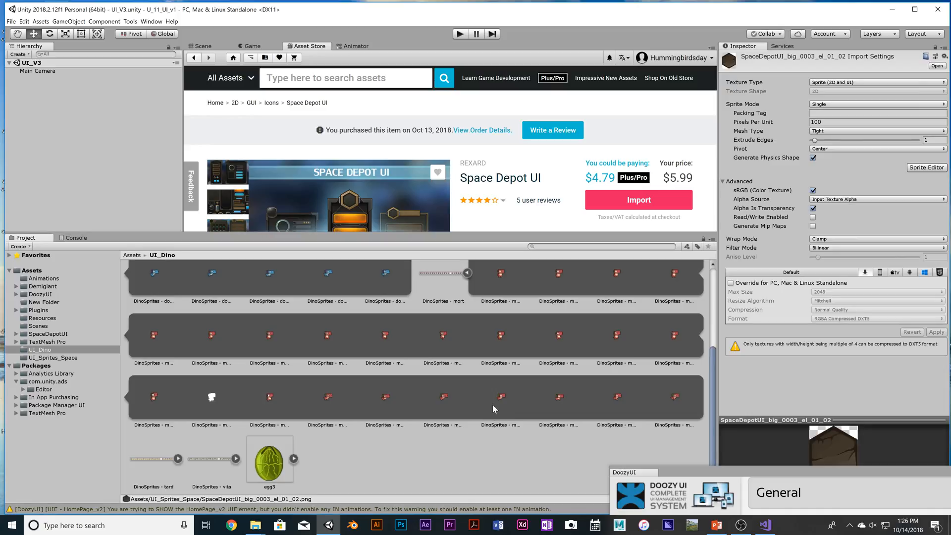
- Expand the DinoSprites - tard and DinoSprites - vita sheets and look over all the dinosaur sprite frames
click(178, 458)
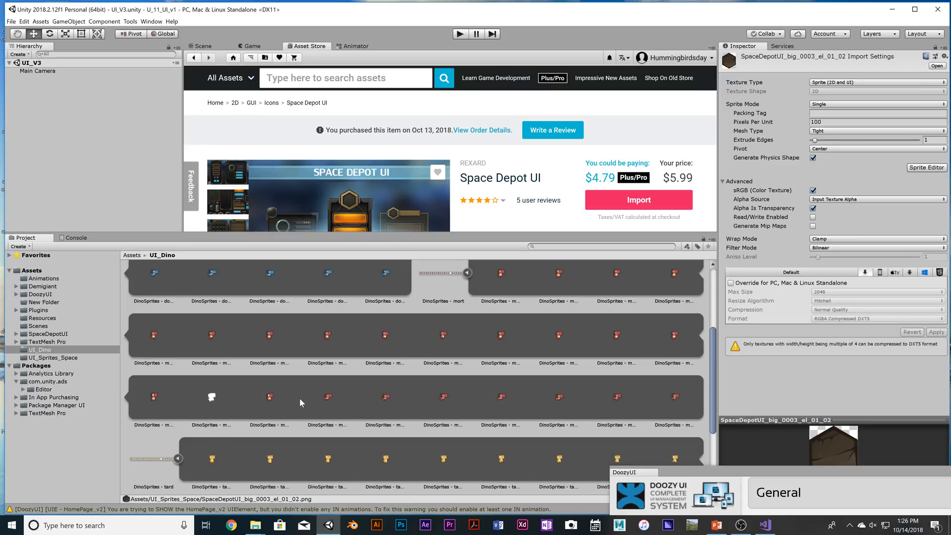
scroll(299, 398, down, 3)
click(467, 458)
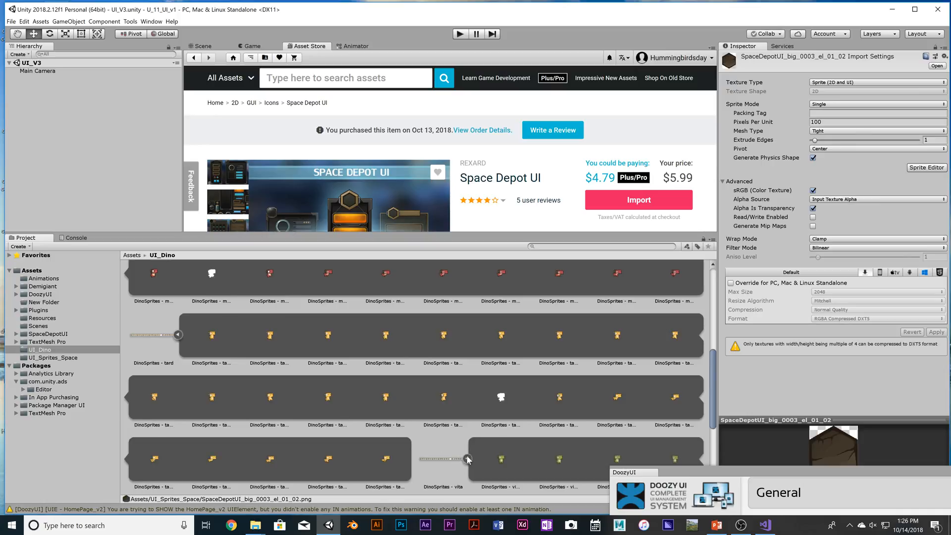
scroll(471, 435, down, 2)
scroll(468, 428, up, 8)
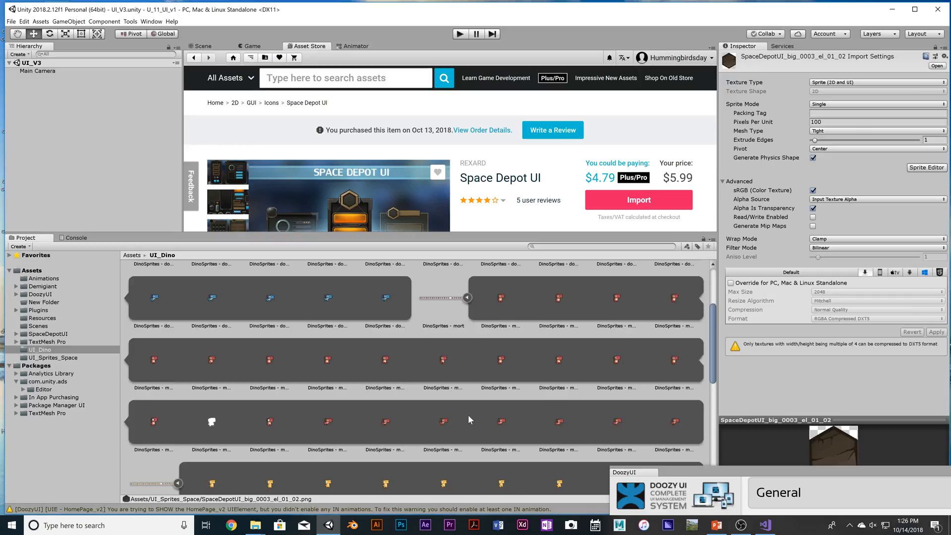
scroll(468, 415, down, 2)
scroll(468, 409, up, 5)
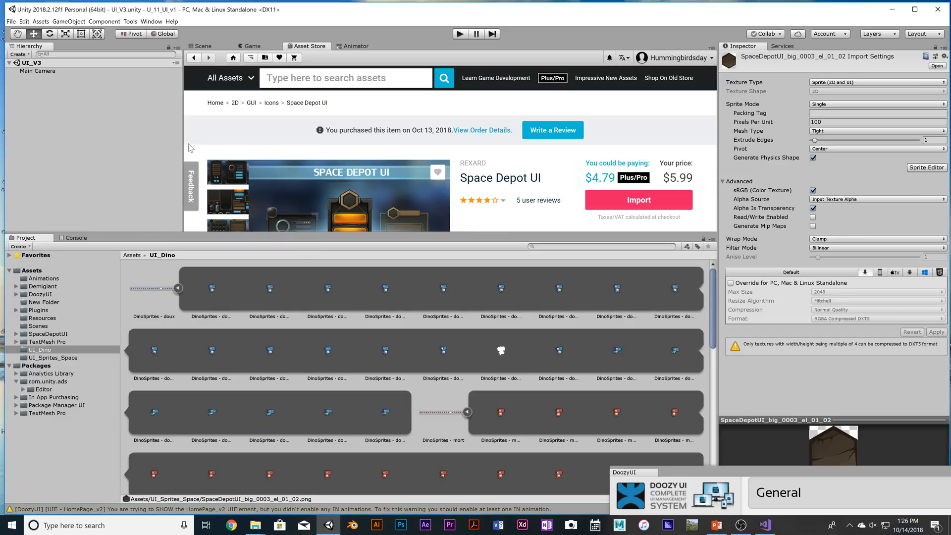
scroll(195, 148, down, 2)
scroll(196, 148, up, 2)
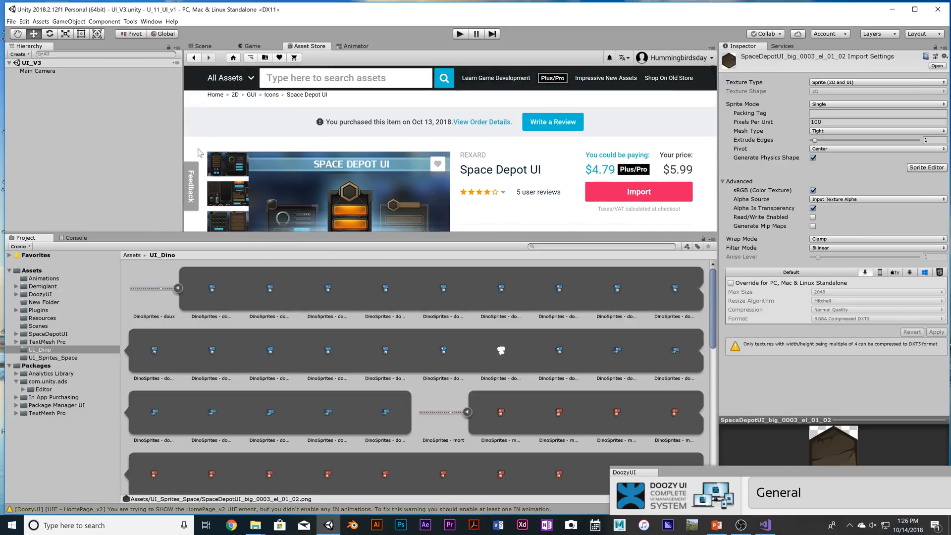
- Shrink the Project panel and show the Game view of the UI_V3 scene
drag(184, 231, 184, 369)
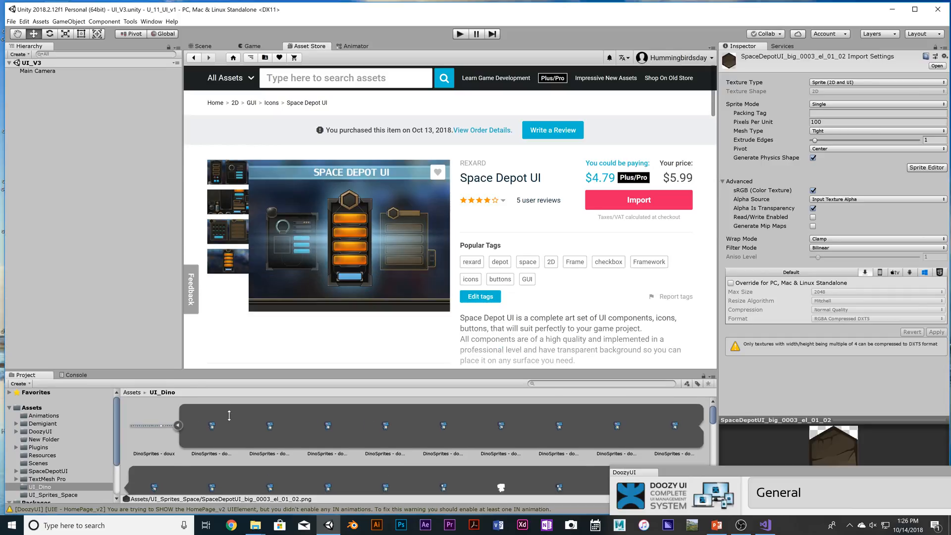
click(250, 46)
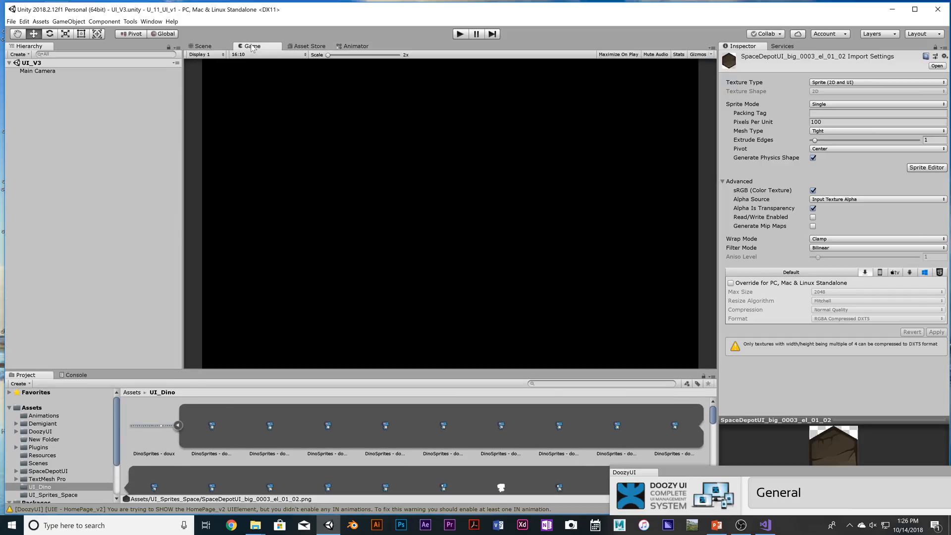
- Show the Scene view of UI_V3 and inspect the Main Camera's settings
click(202, 46)
click(50, 72)
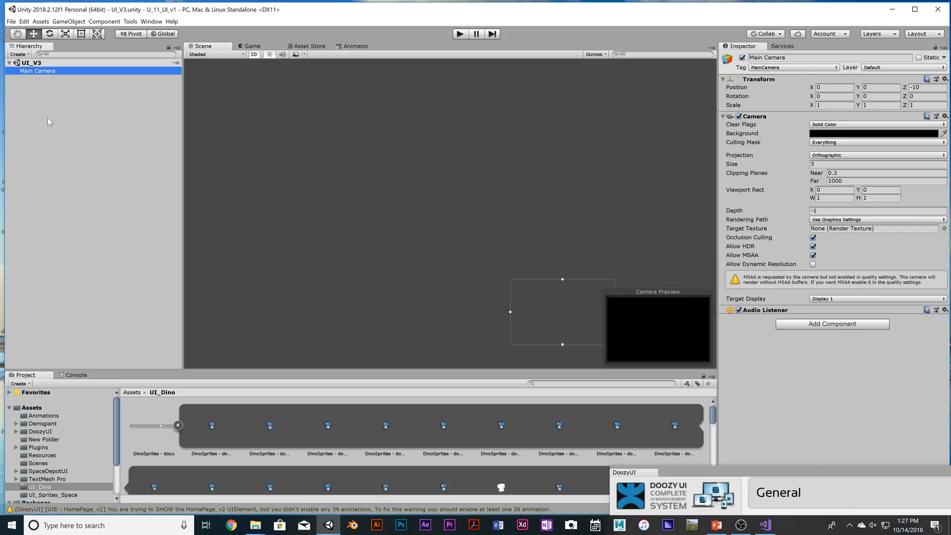
right_click(52, 124)
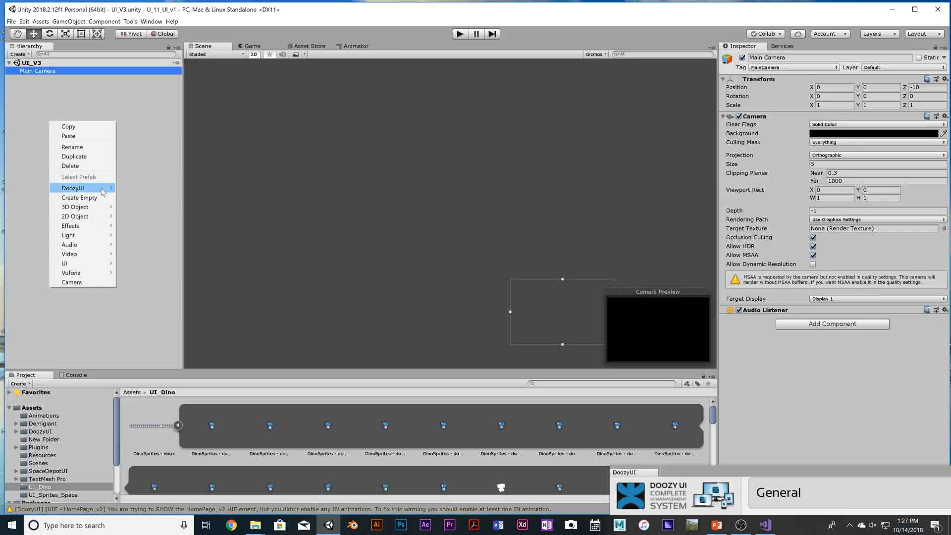
click(139, 316)
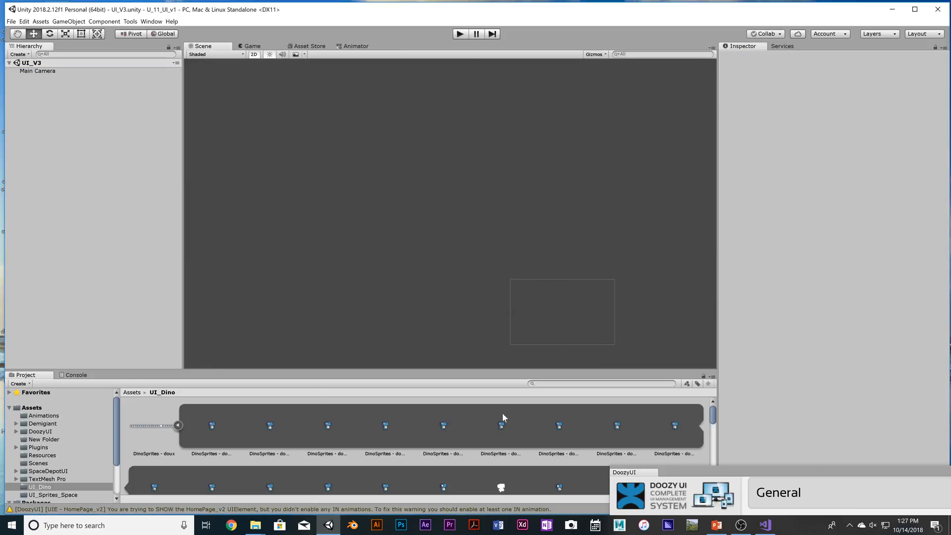
- Bring the DoozyUI control panel over the Scene view and open its UIElements database
drag(688, 471, 289, 163)
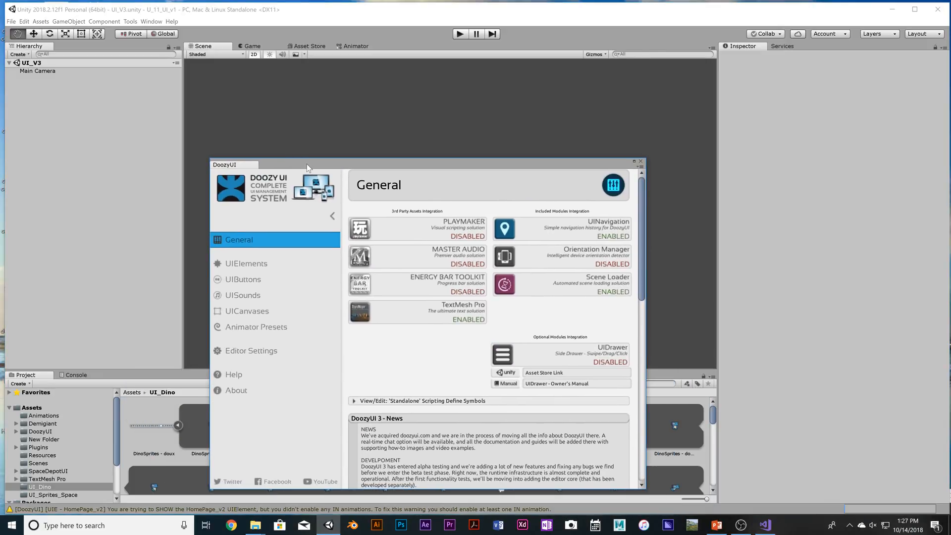
key(alt+d)
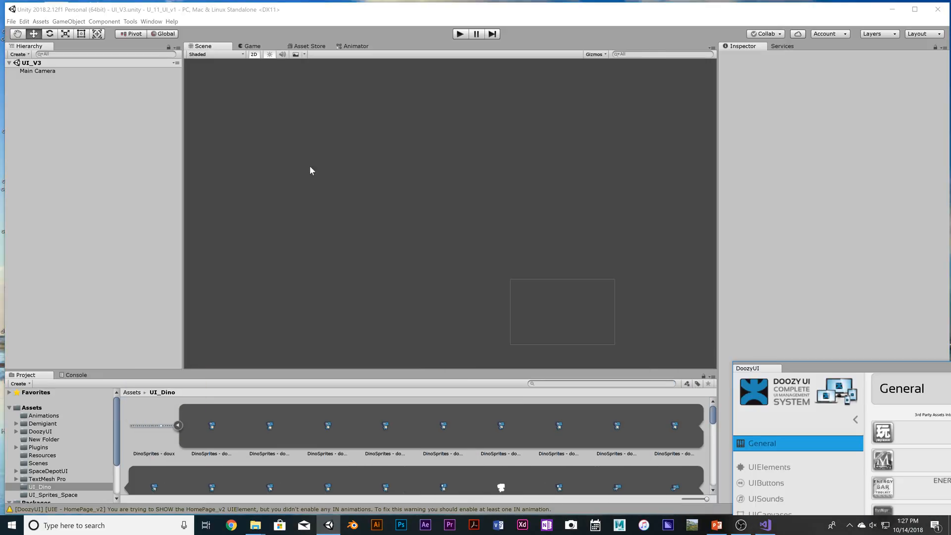
drag(866, 362, 303, 117)
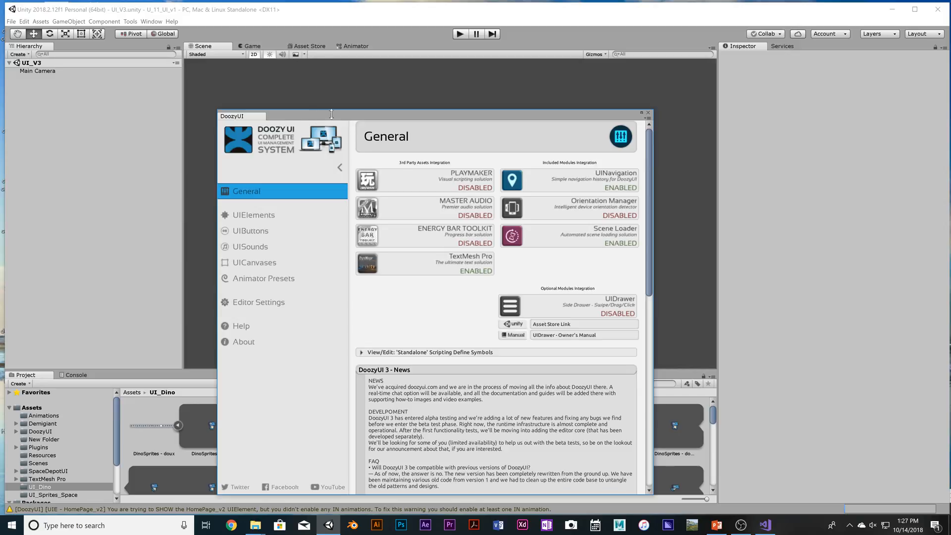
click(294, 217)
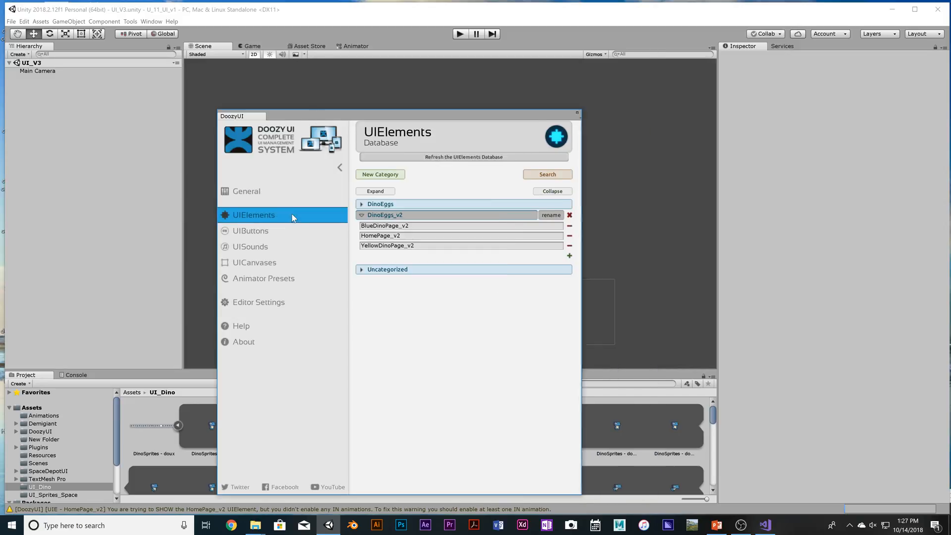
drag(372, 115, 350, 94)
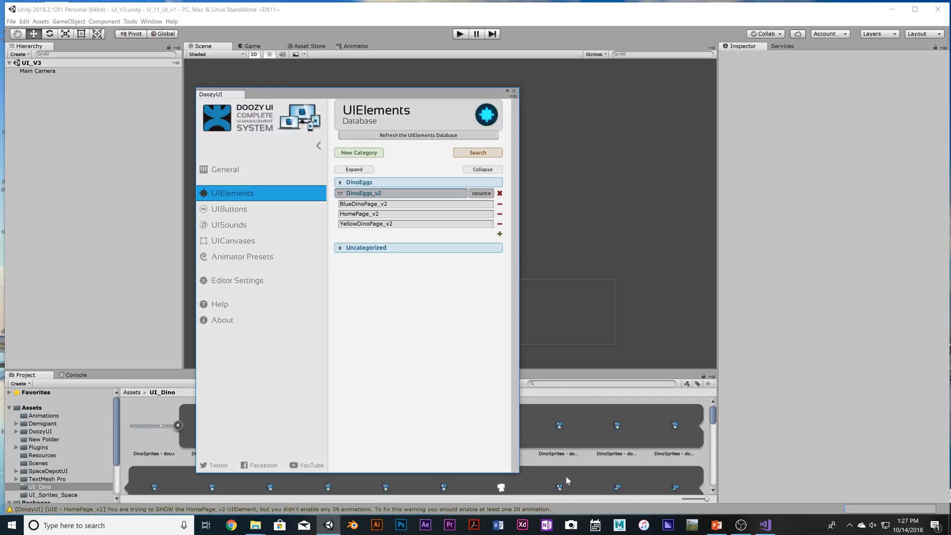
- Collapse the DinoEggs_v2 category and create a new UIElements category named DinoEggs_v3
click(339, 194)
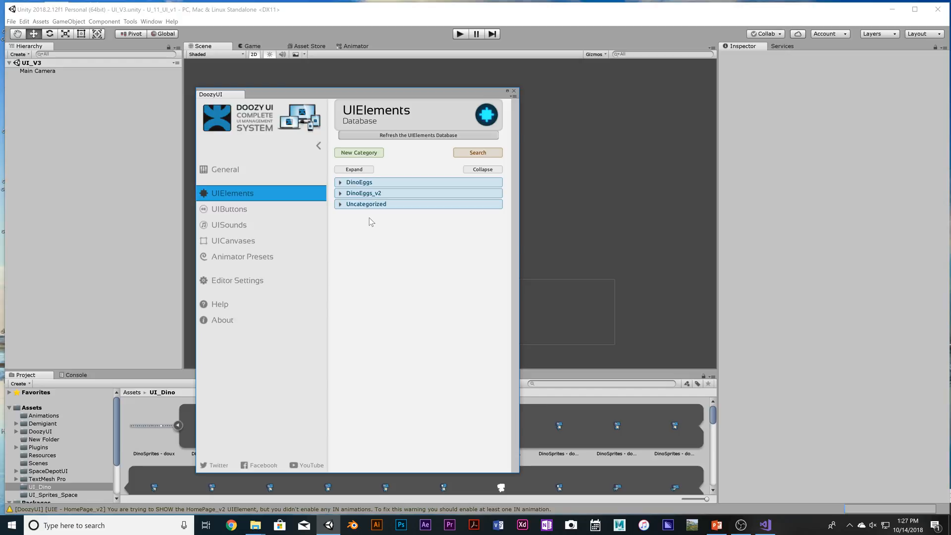
click(354, 157)
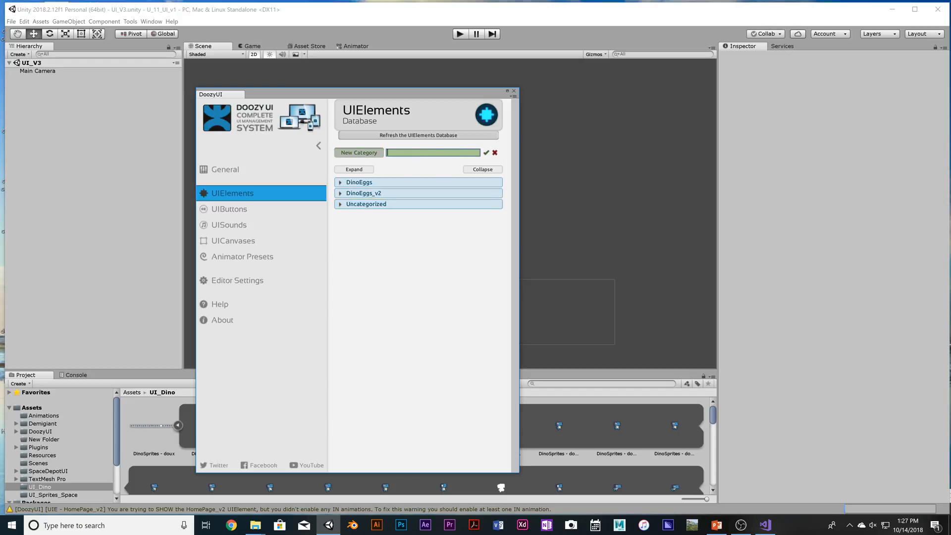
text(DinoEggs)
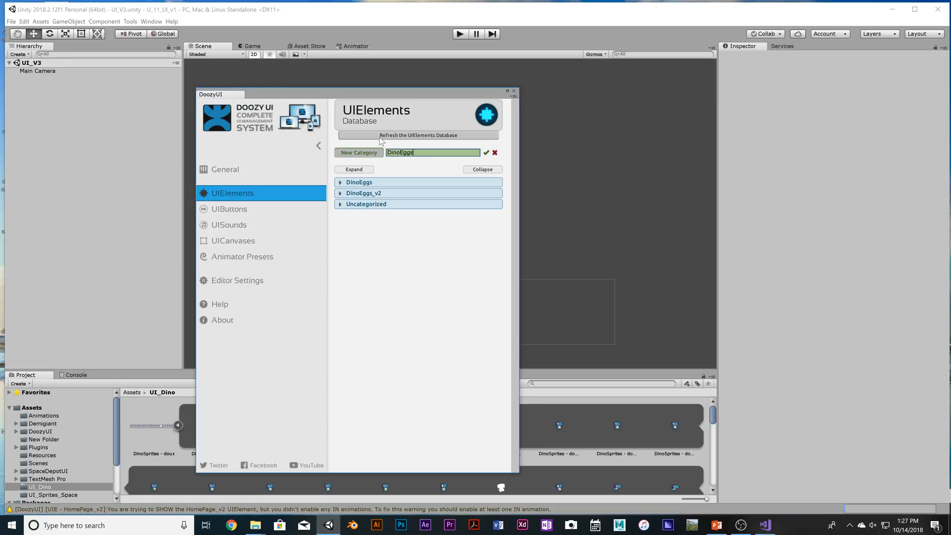
text(_v3)
click(486, 154)
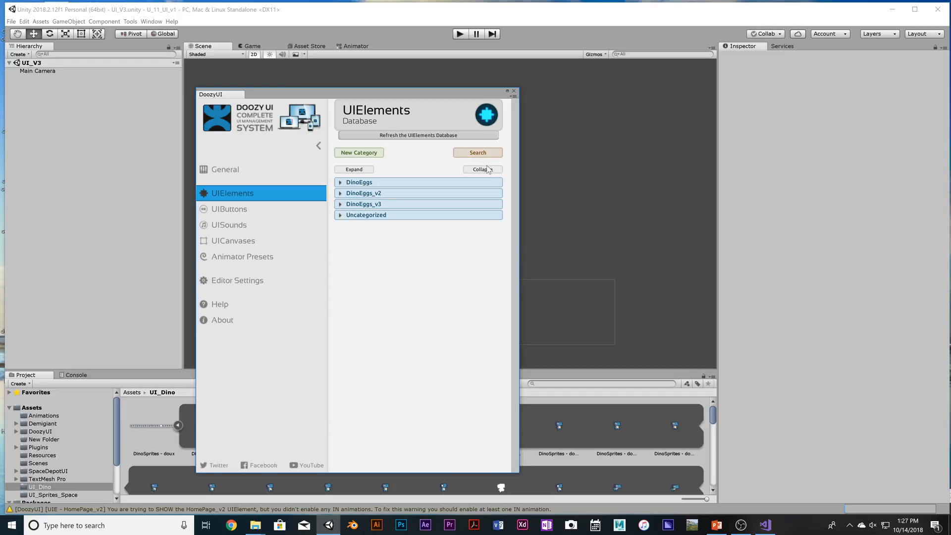
- Look over the element names in the existing DinoEggs and DinoEggs_v2 categories
click(340, 182)
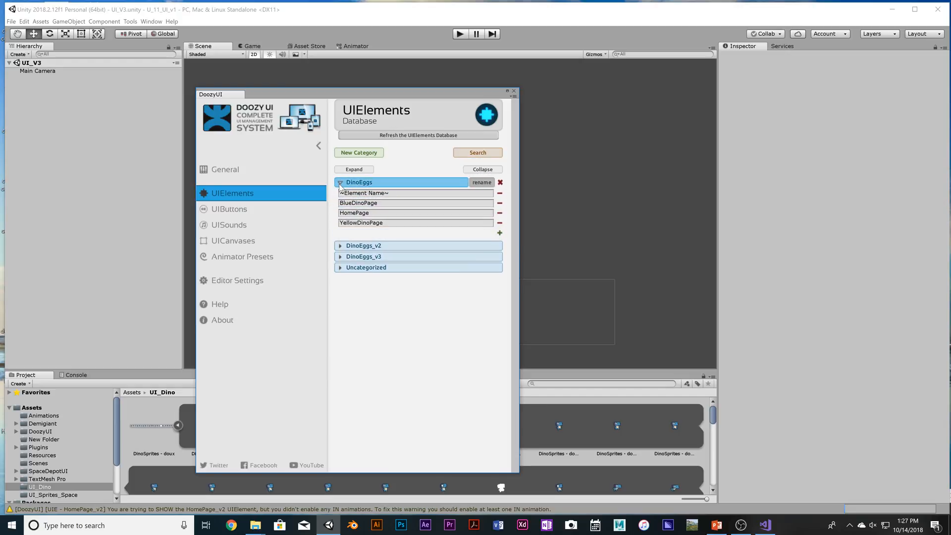
click(342, 194)
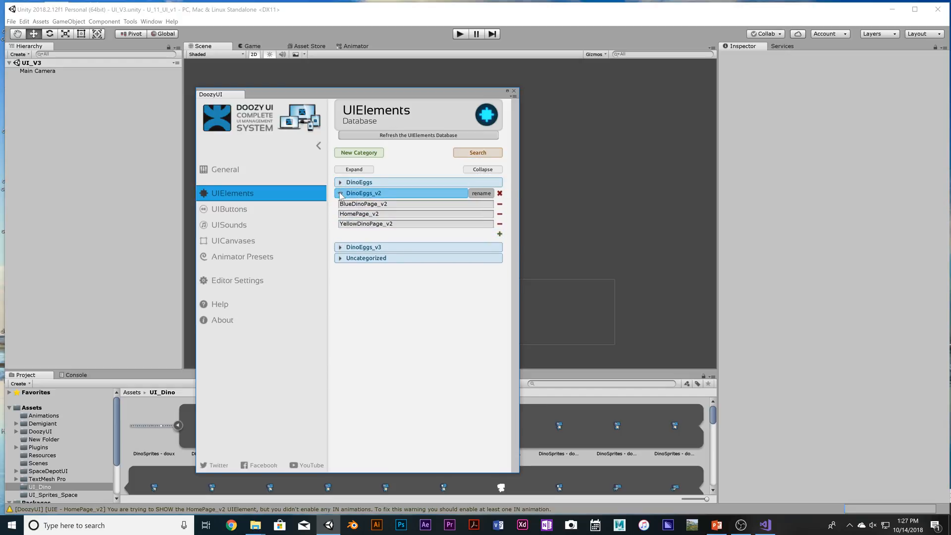
click(341, 193)
- Expand the DinoEggs_v3 category and add an element named DinoHome_v3
click(342, 205)
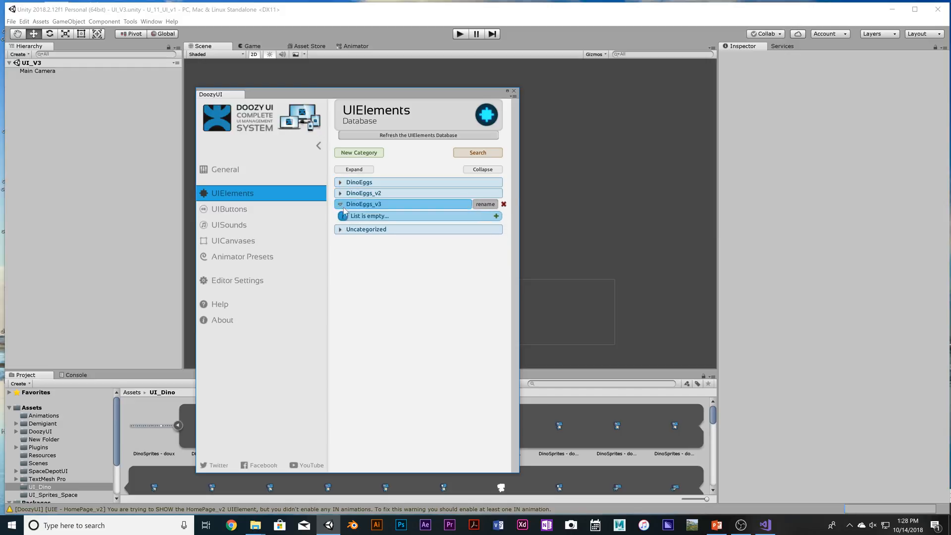
click(497, 217)
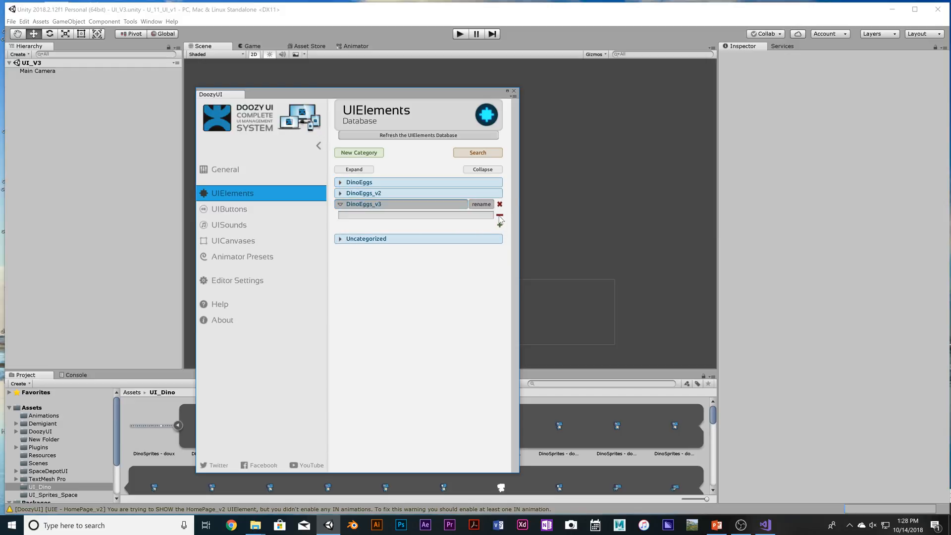
click(418, 215)
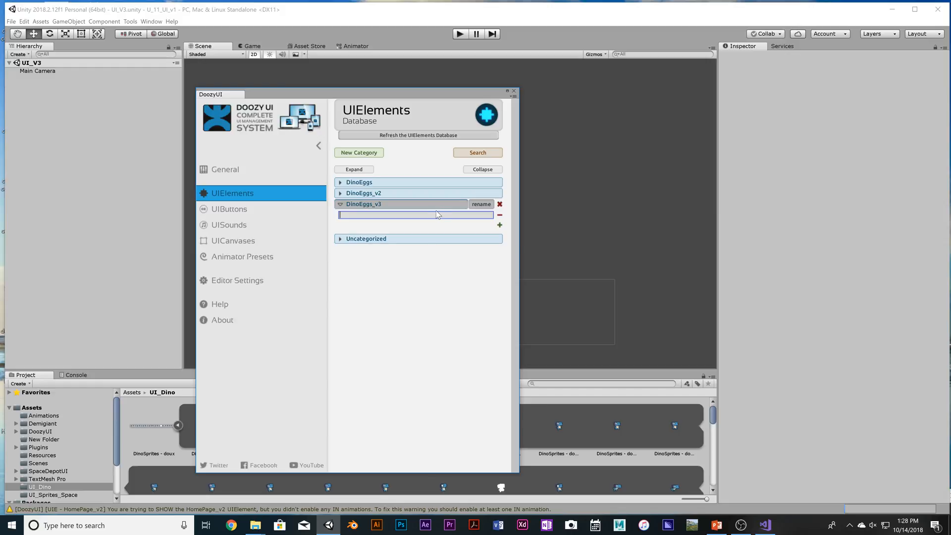
text(DinoHome_v3)
key(Return)
double_click(375, 215)
click(379, 215)
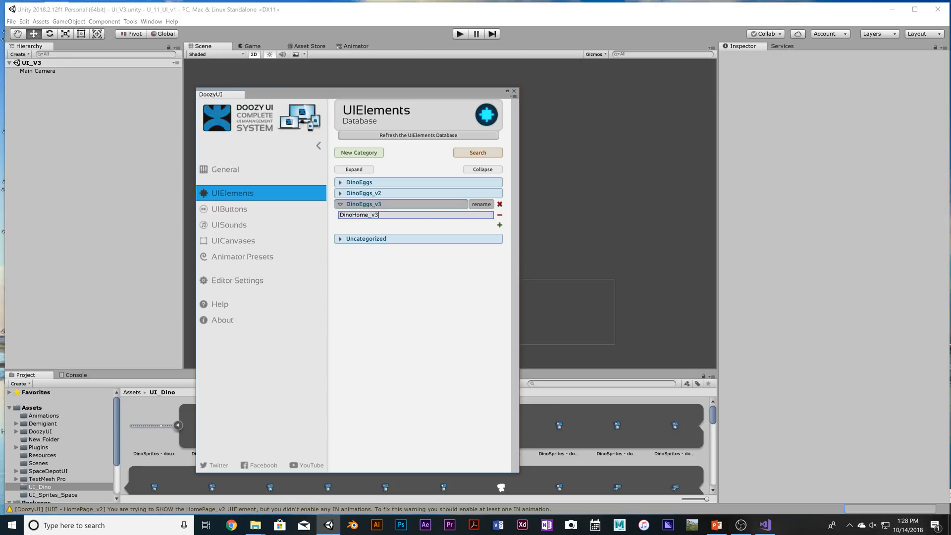
- Add a second element named DinoBlue_v3 to the DinoEggs_v3 category
click(499, 225)
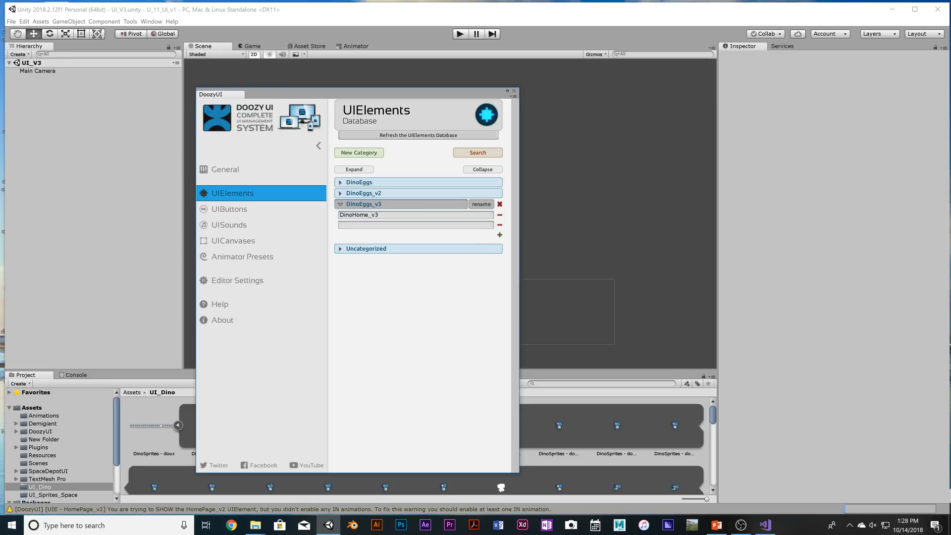
click(440, 225)
text(DinoBlue_v3)
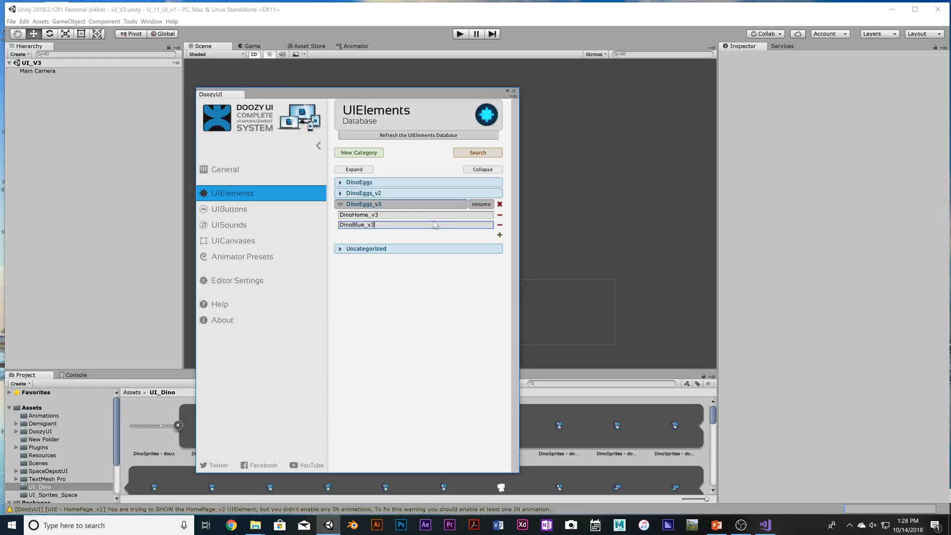
key(Return)
- Add a third element named DinoYellow_v3 to the DinoEggs_v3 category and refresh the UIElements database
click(500, 235)
click(387, 235)
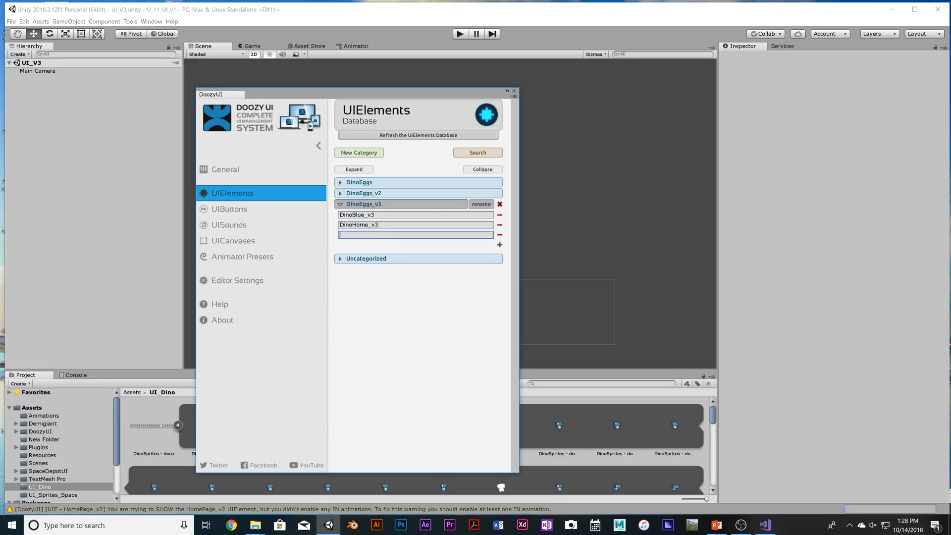
text(Dino)
text(Yellow_v3)
click(390, 135)
click(418, 236)
- Open the UIButtons database and create a new category named Buttons_v3
click(230, 210)
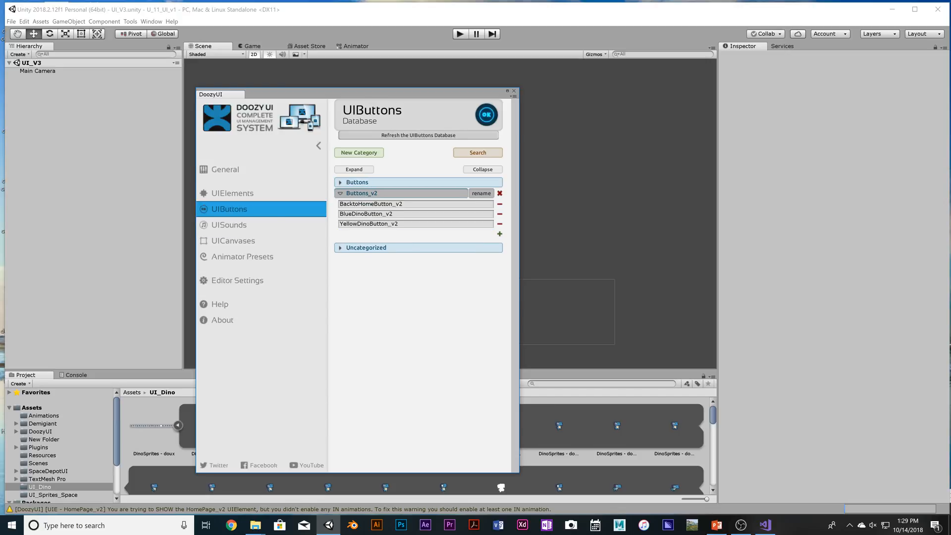
click(340, 193)
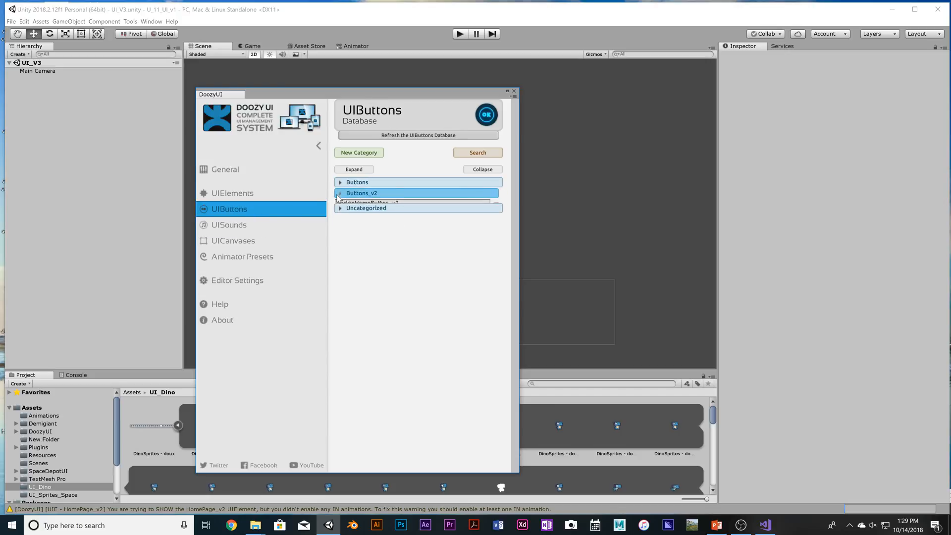
click(369, 152)
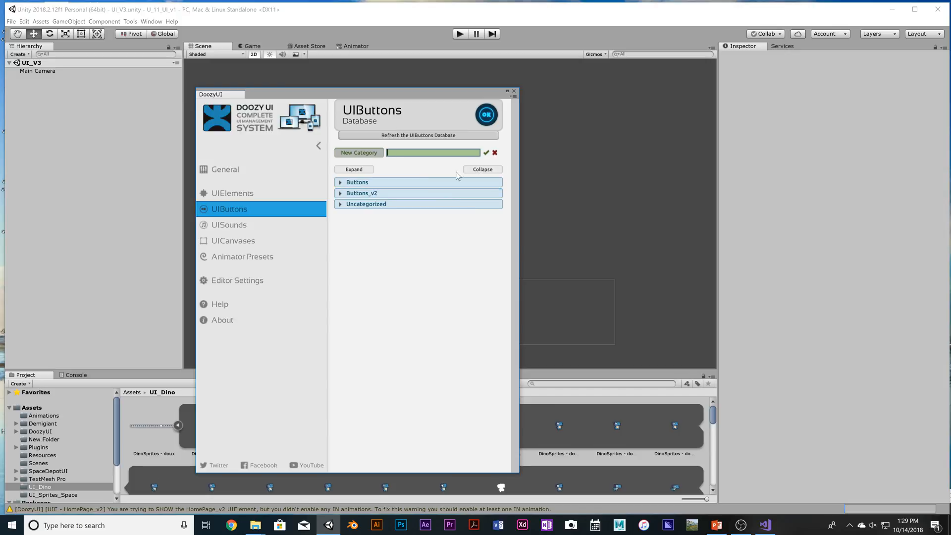
click(494, 182)
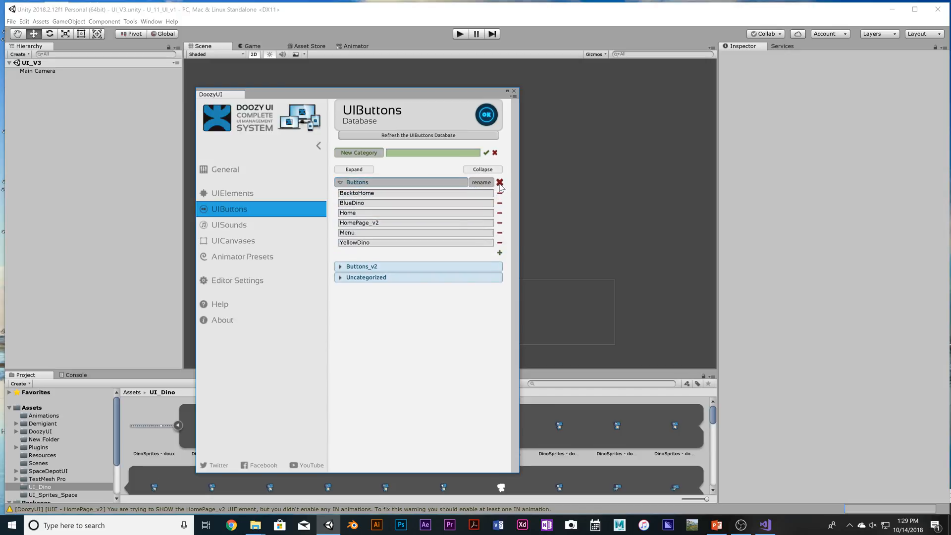
click(347, 184)
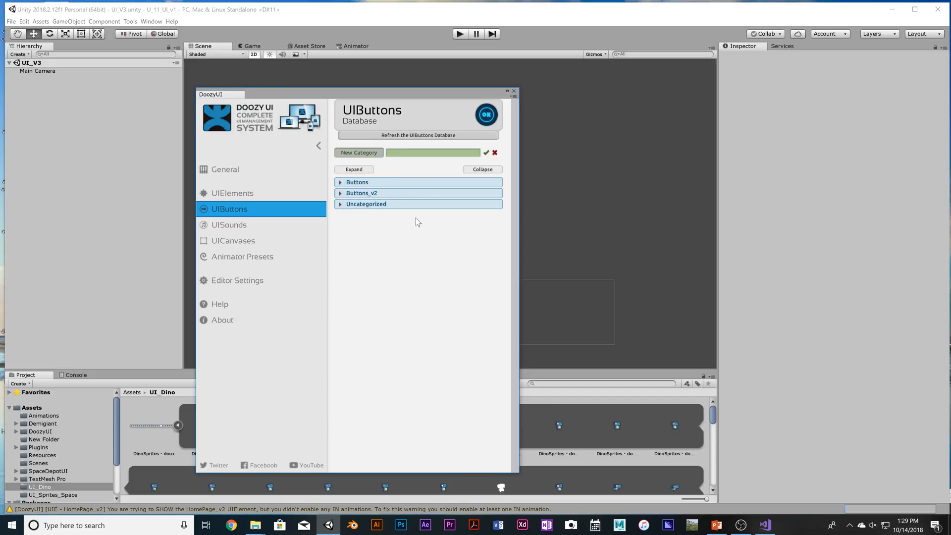
click(402, 154)
text(But)
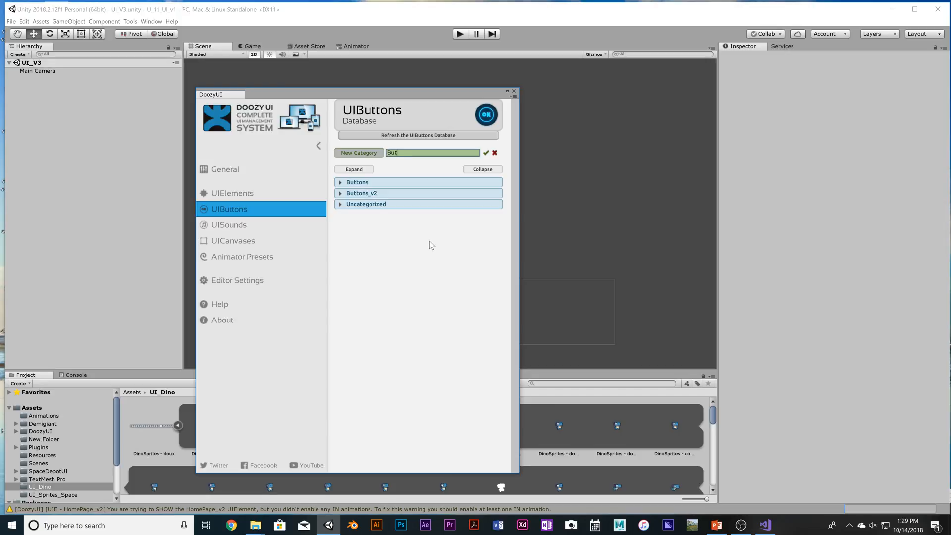
text(tons_v3)
click(487, 154)
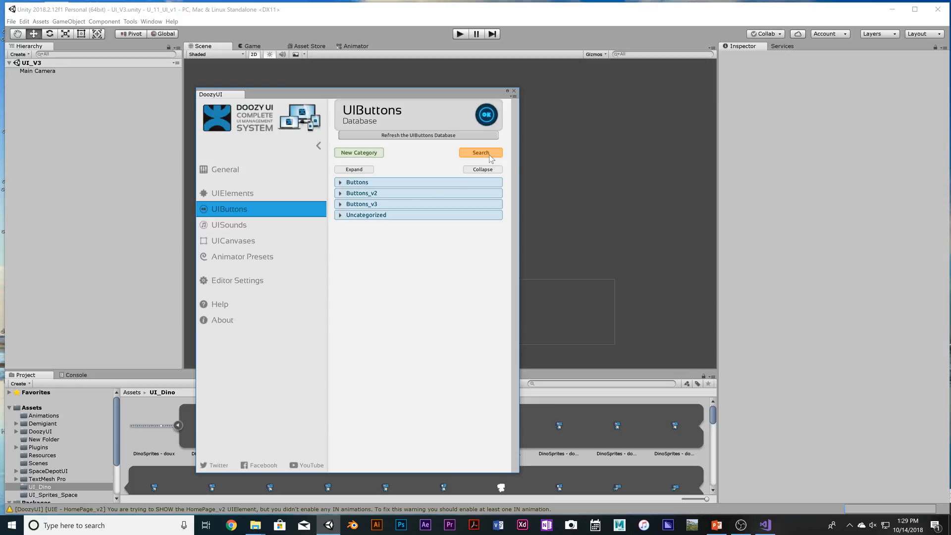
- Add buttons named BlueDinoButton_V3 and YelloDinoButton_V3 to the Buttons_v3 category
click(347, 206)
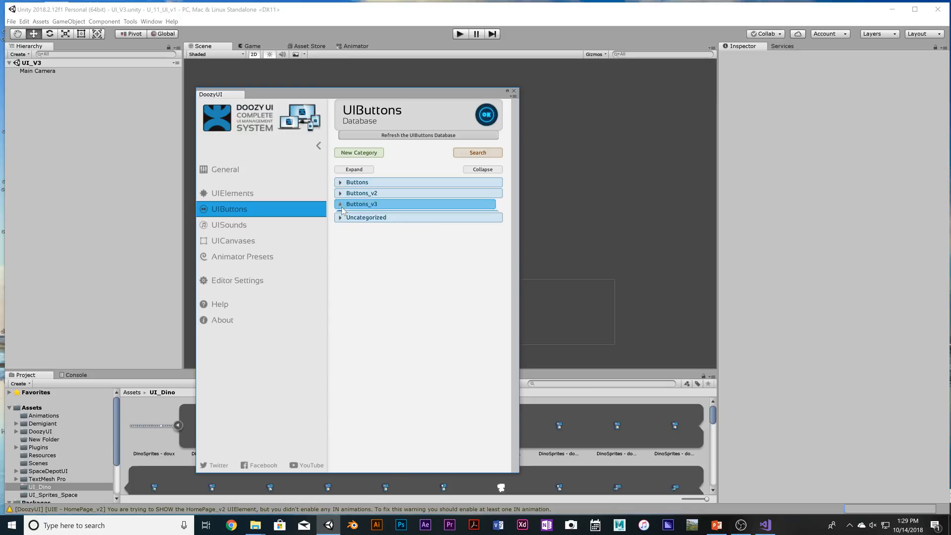
click(376, 217)
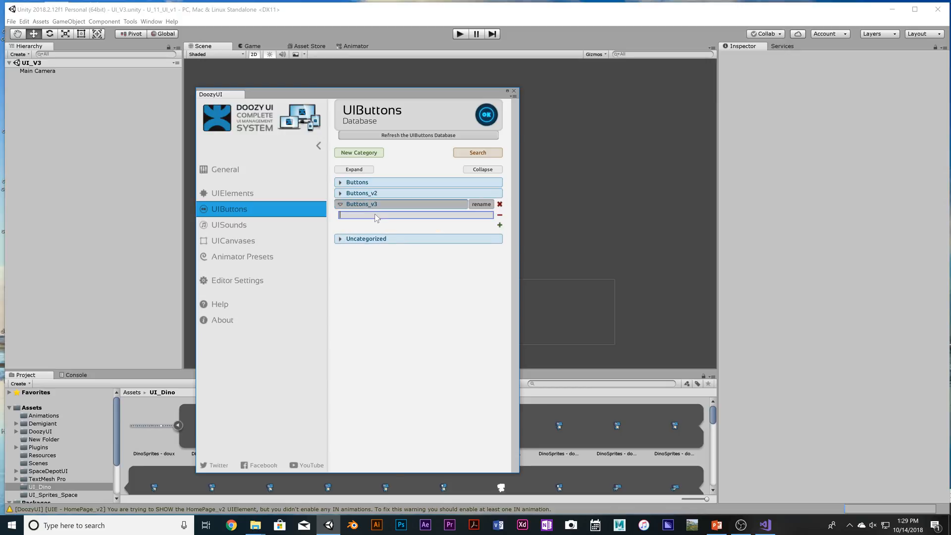
text(BlueDinoButton_V3)
click(499, 225)
click(452, 225)
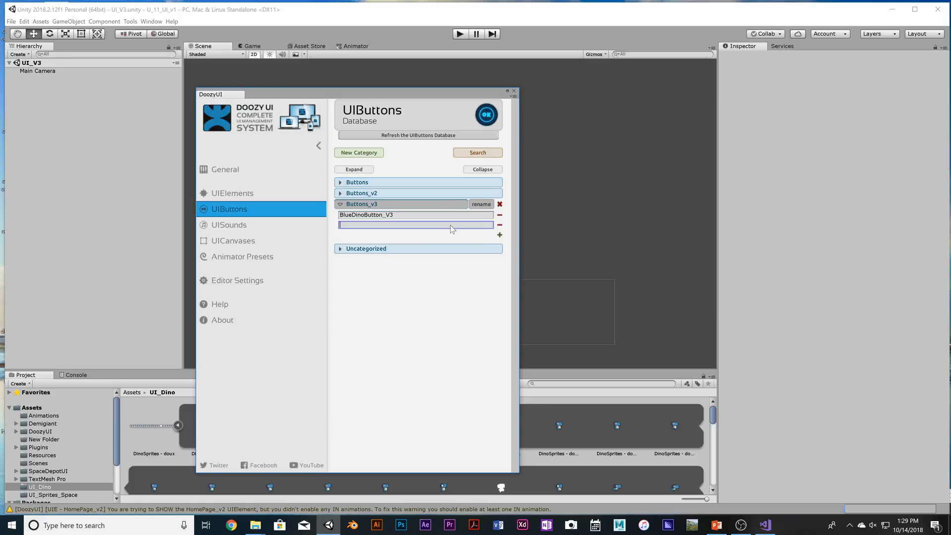
text(YelloDinoButton_V3)
- Add a third button named ReturntoHome_V3 to the Buttons_v3 category
click(500, 234)
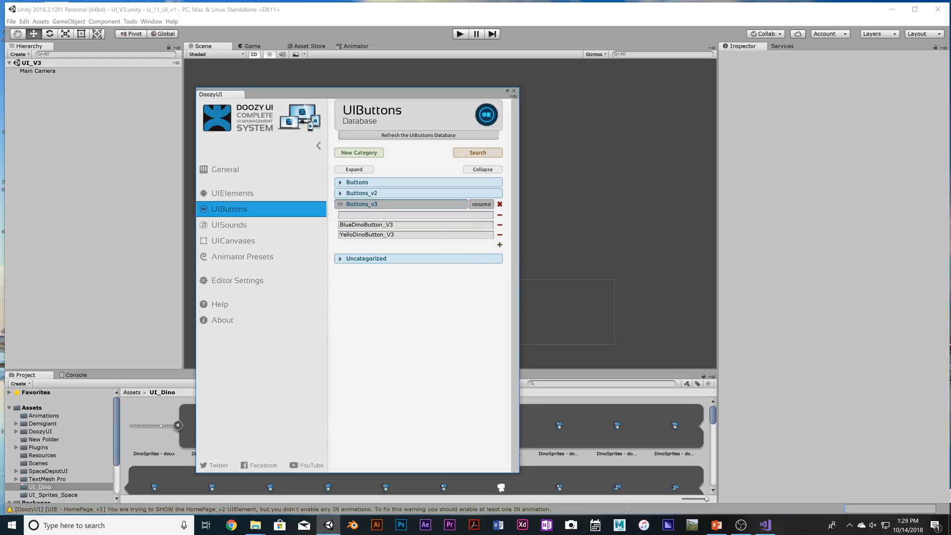
click(422, 215)
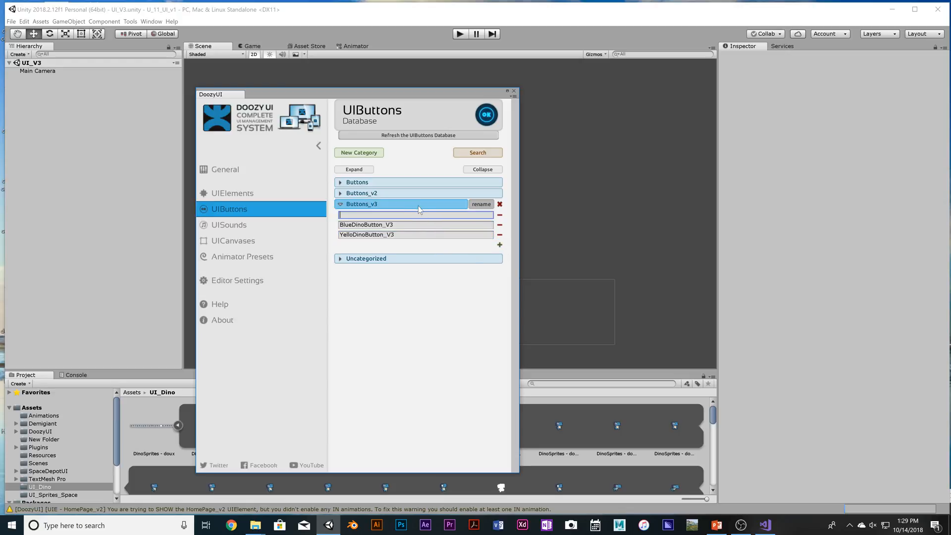
text(R)
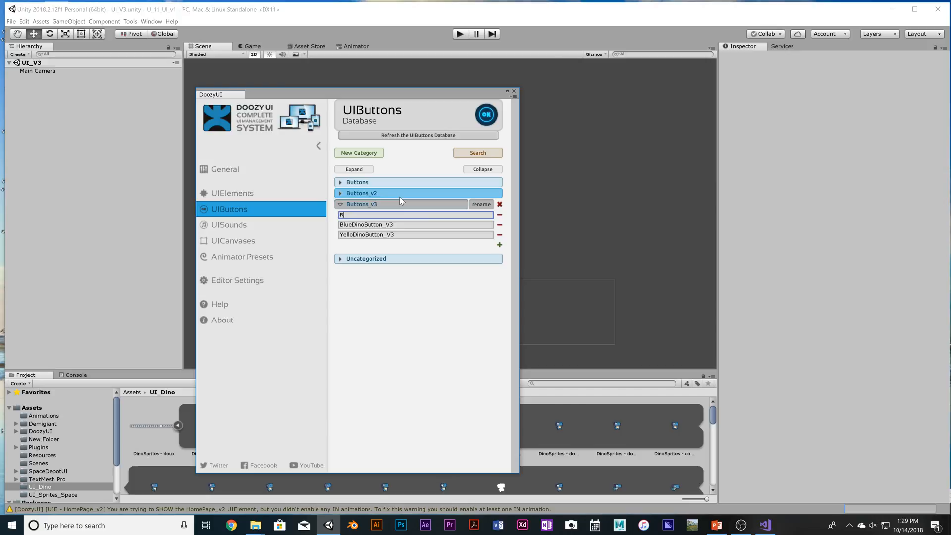
text(eturntoHome_V3)
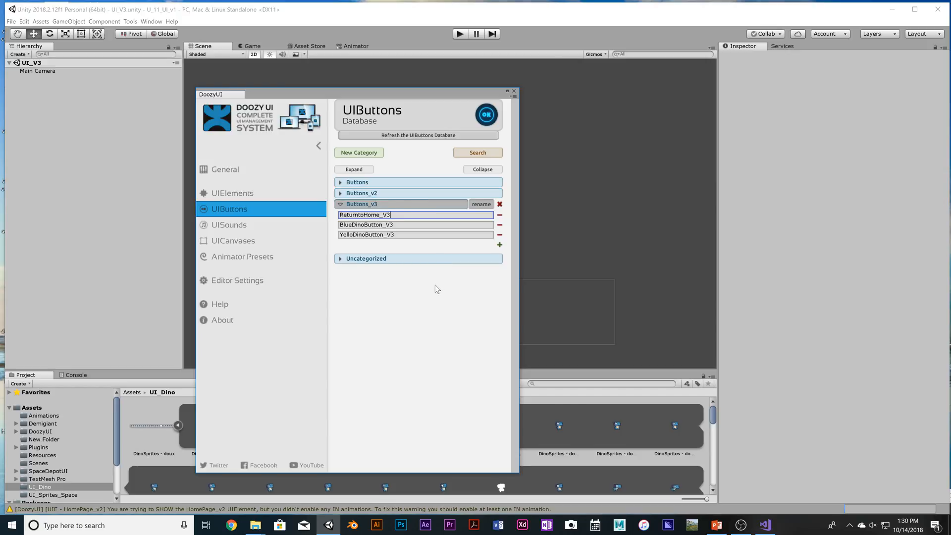
- Close the DoozyUI window and collapse the DinoSprites doux and mort sprite sheets in the UI_Dino folder
key(Return)
click(514, 91)
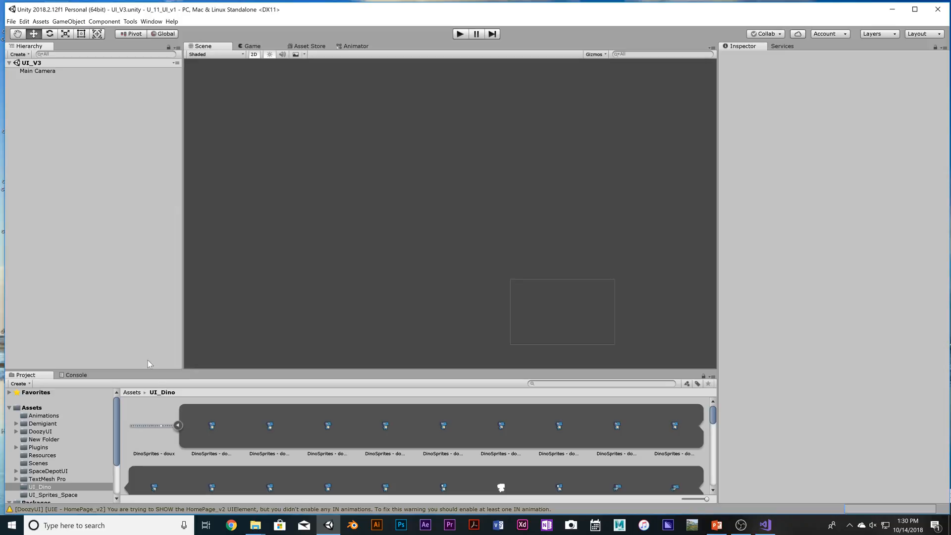
click(178, 425)
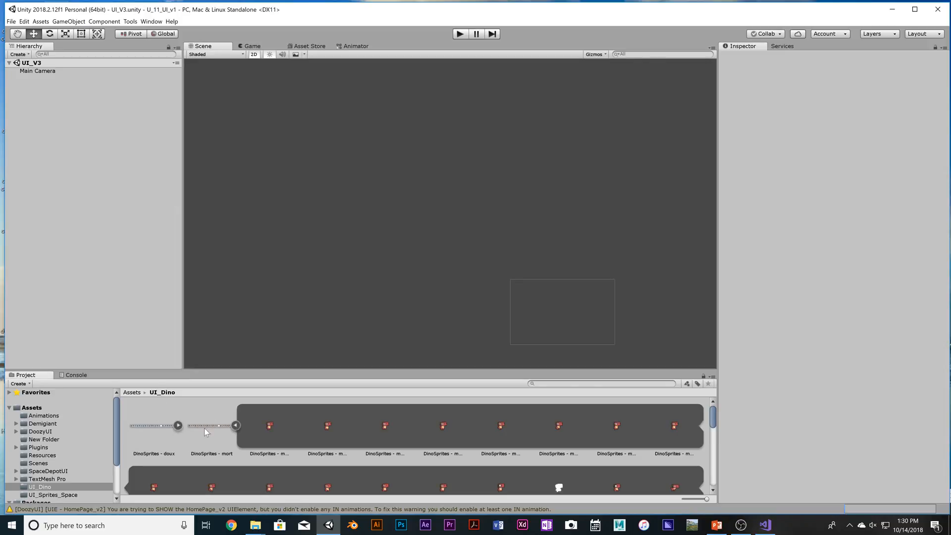
click(236, 425)
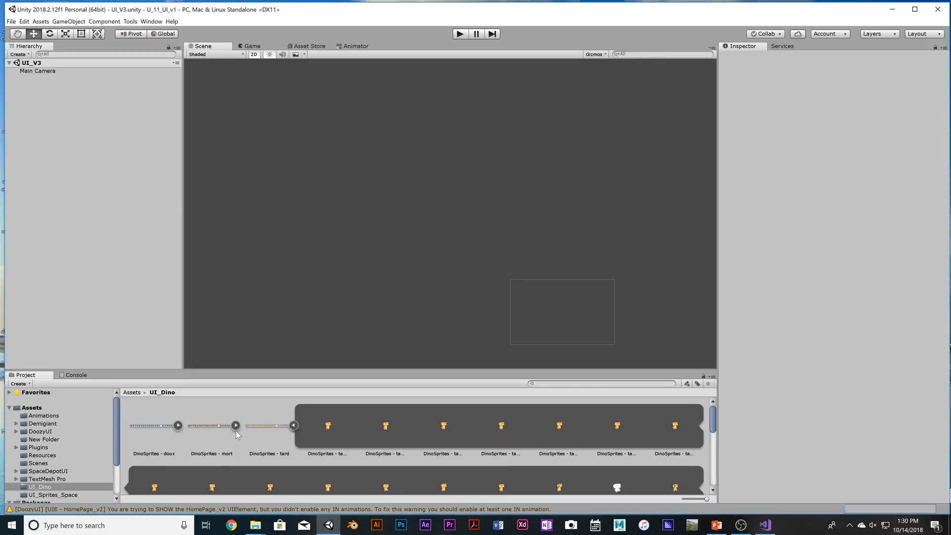
- Add a DoozyUI UIElement to the UI_V3 scene and inspect its MasterCanvas and the element
right_click(127, 132)
mouse_move(136, 198)
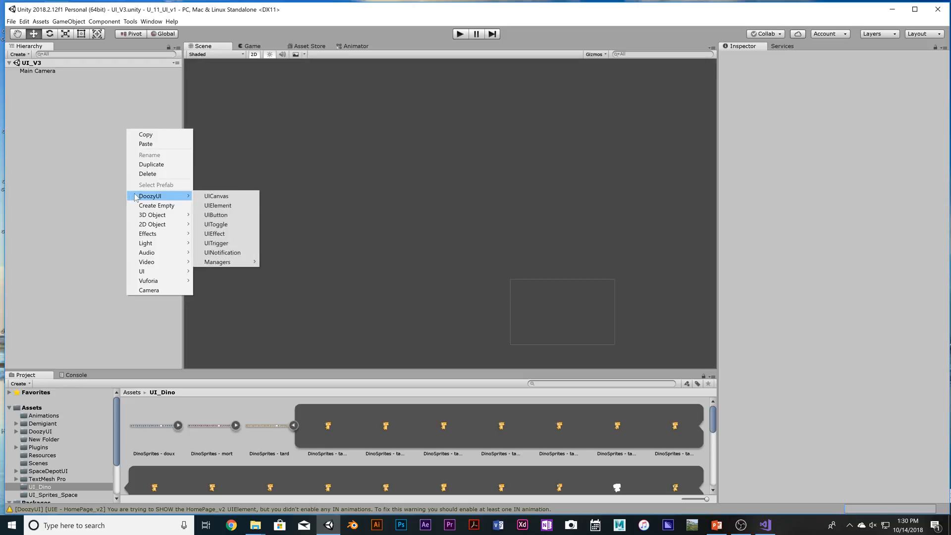
click(203, 206)
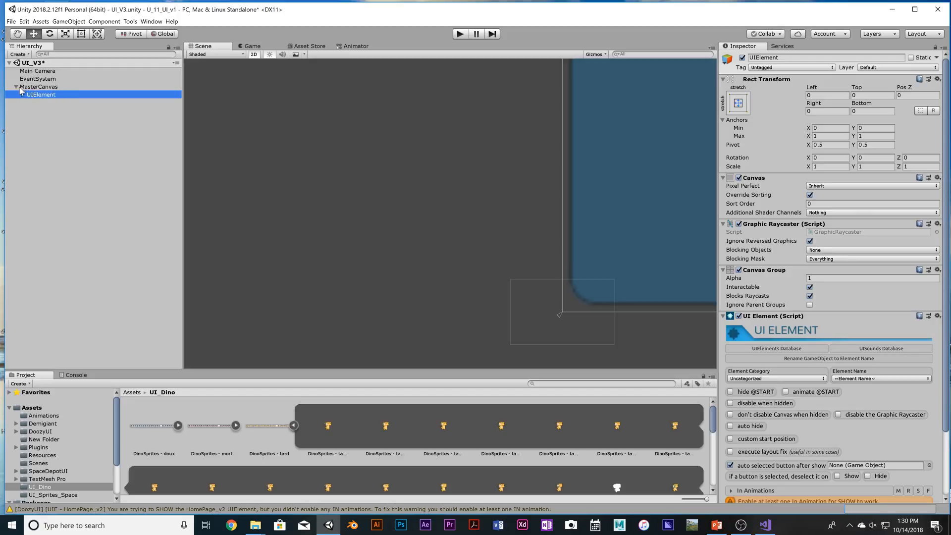
click(36, 89)
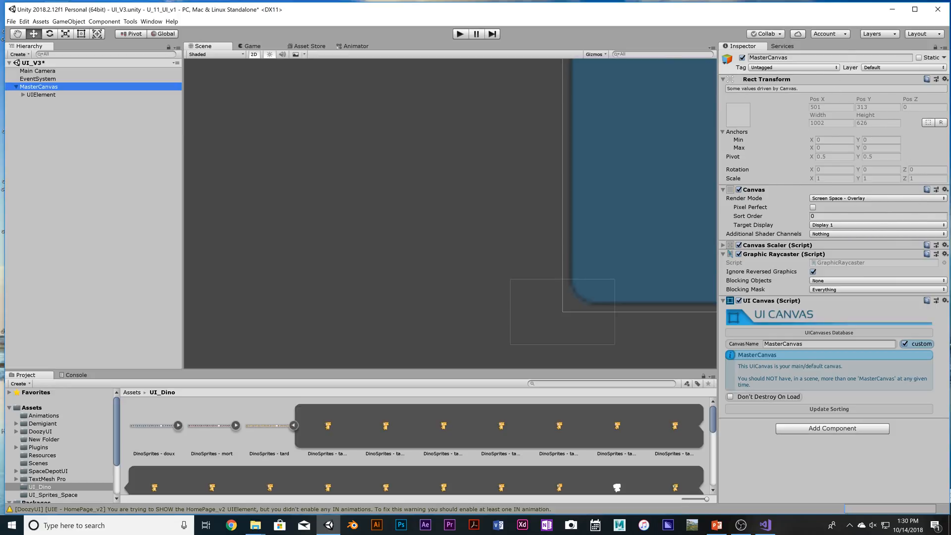
click(65, 94)
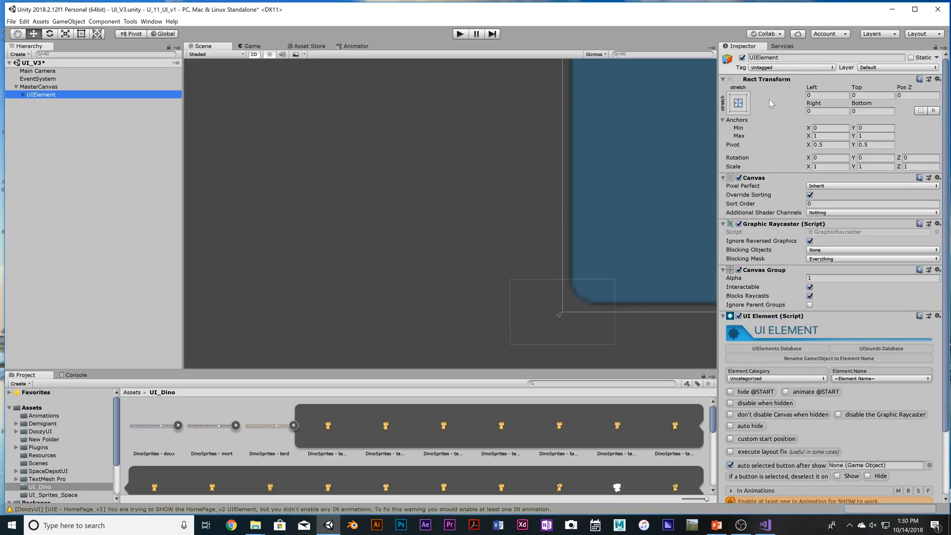
- Delete the Background child object of the UIElement
click(23, 94)
click(34, 102)
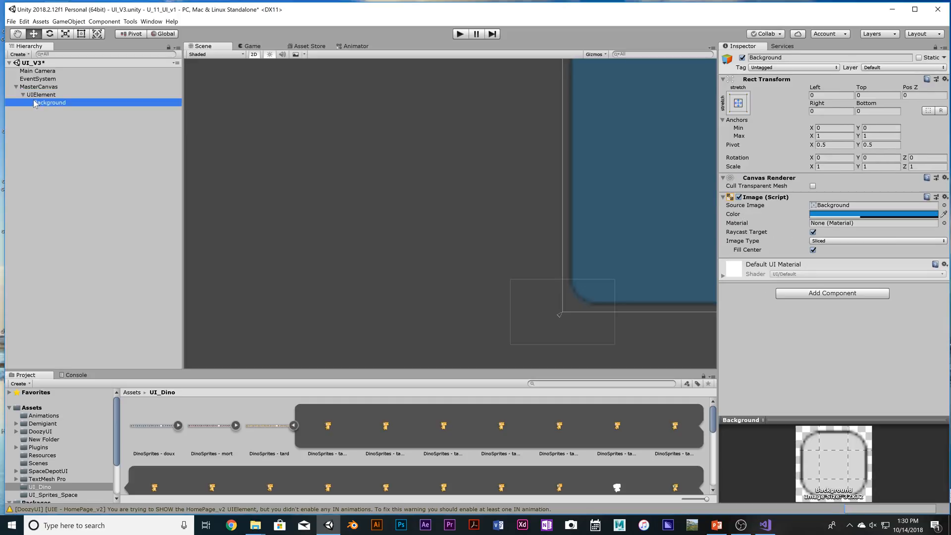
right_click(35, 103)
click(57, 143)
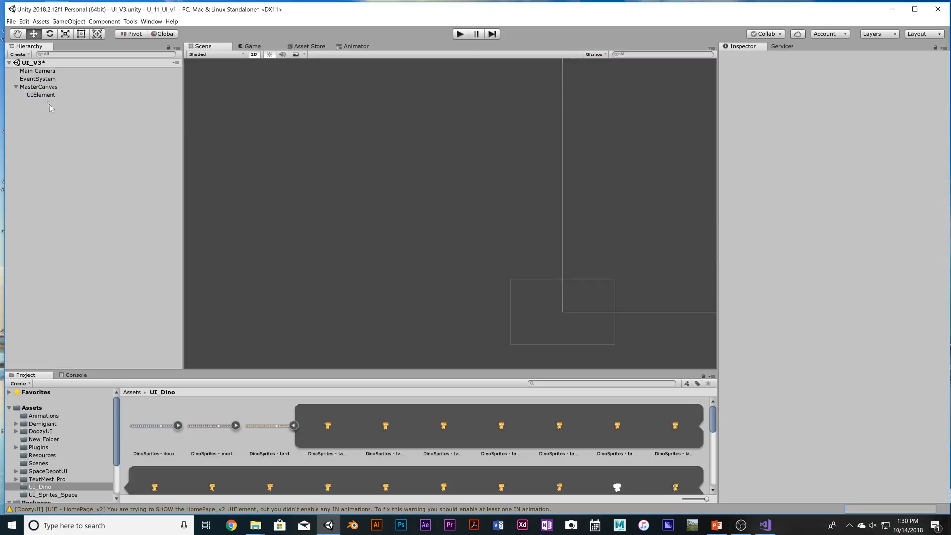
click(44, 95)
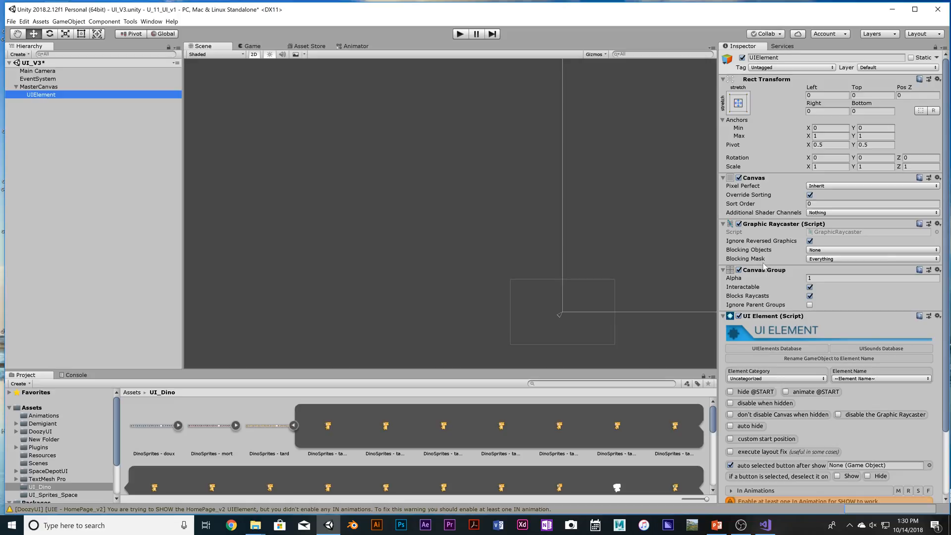
scroll(789, 311, down, 2)
click(778, 348)
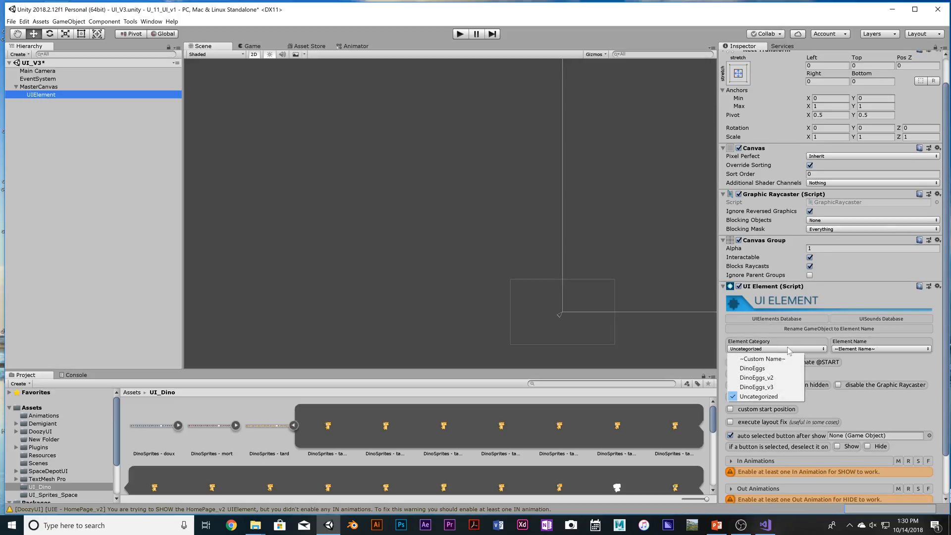
click(763, 387)
click(887, 349)
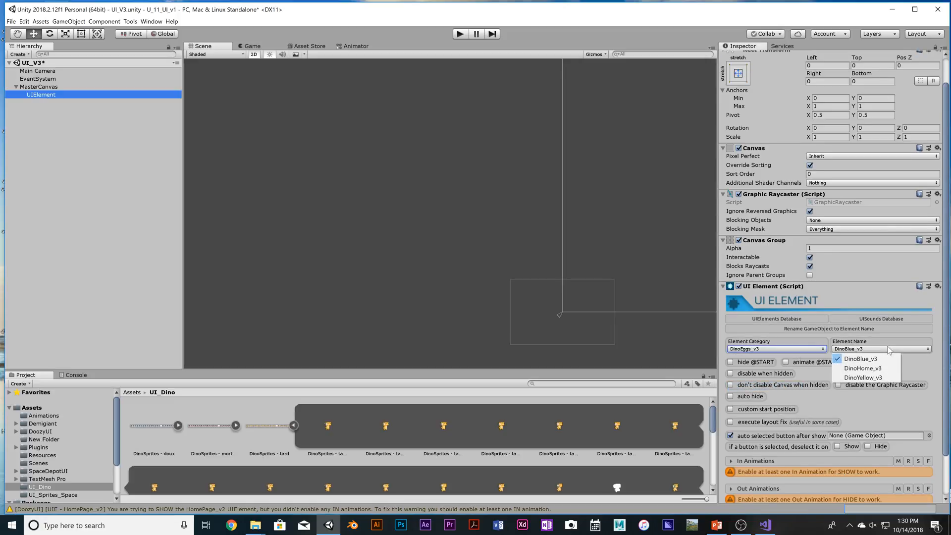
click(881, 368)
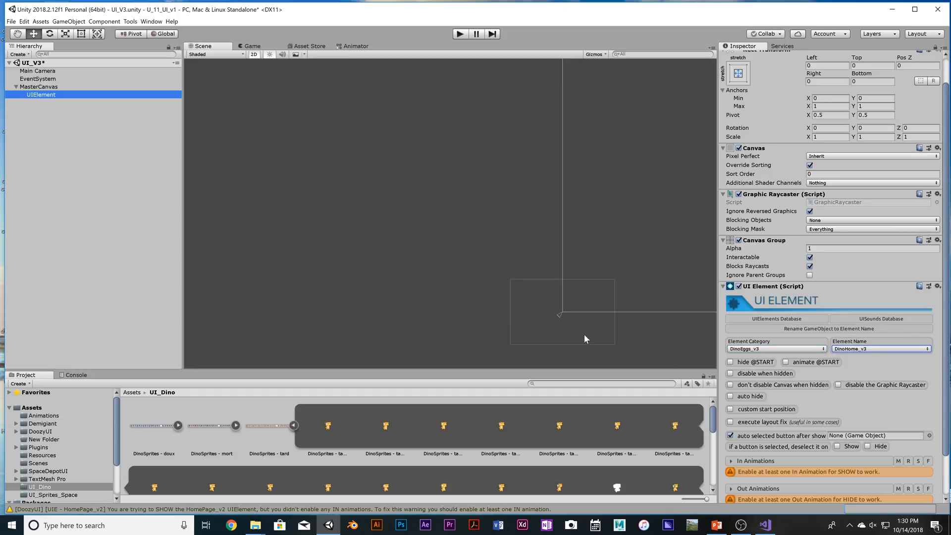
click(786, 361)
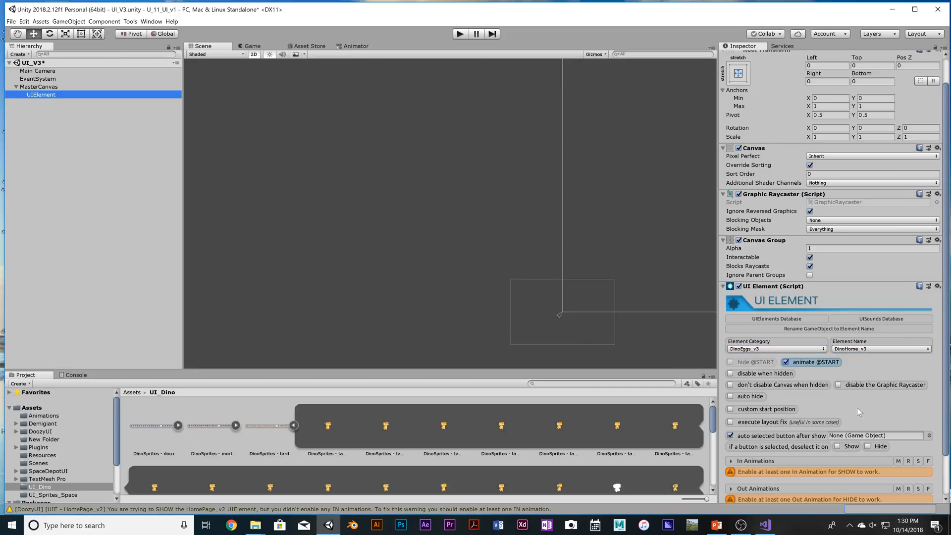
- Add a UI Image as a child of the UIElement and frame it within the whole canvas in the scene
scroll(416, 279, up, 2)
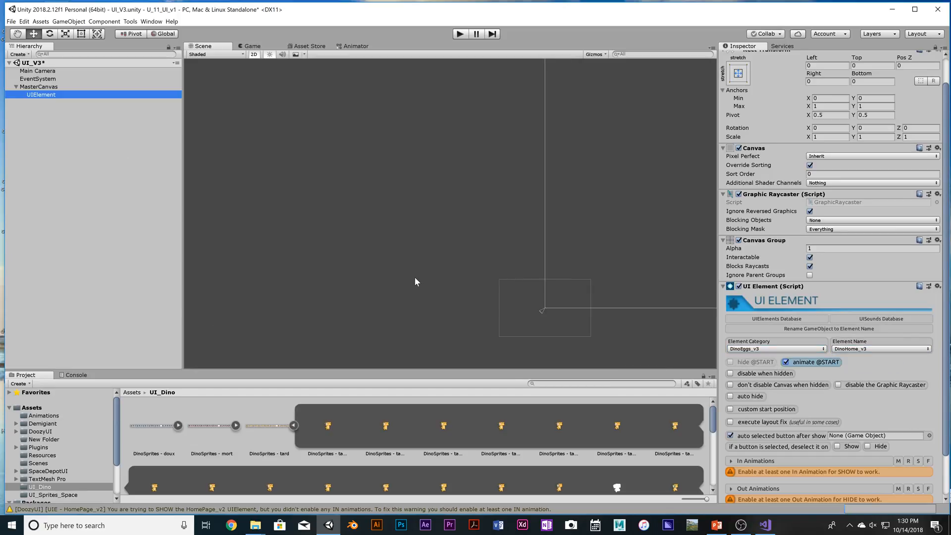
right_click(38, 95)
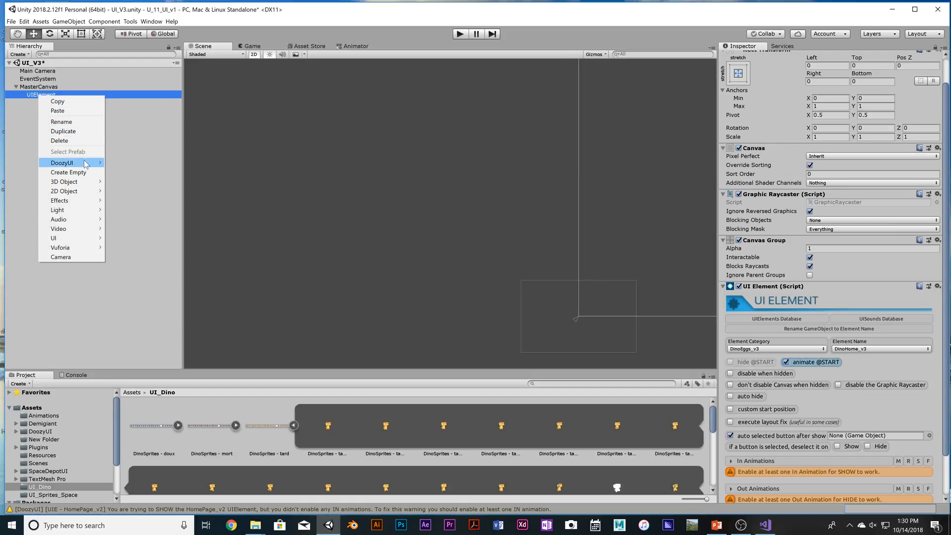
mouse_move(82, 238)
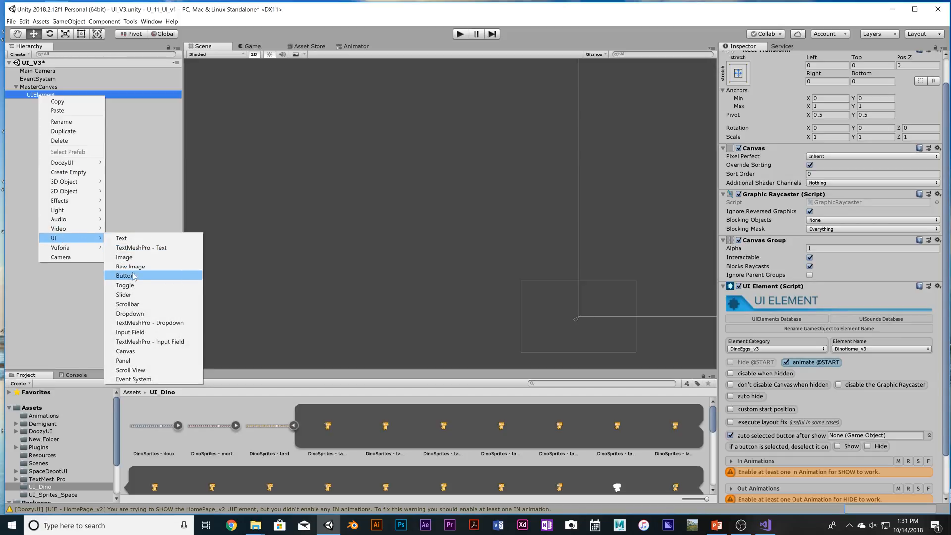
click(132, 257)
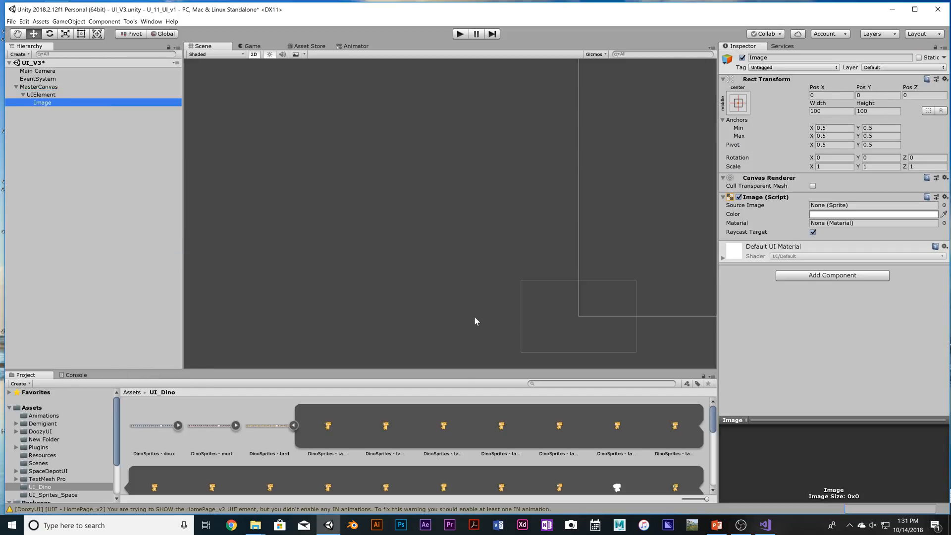
key(f)
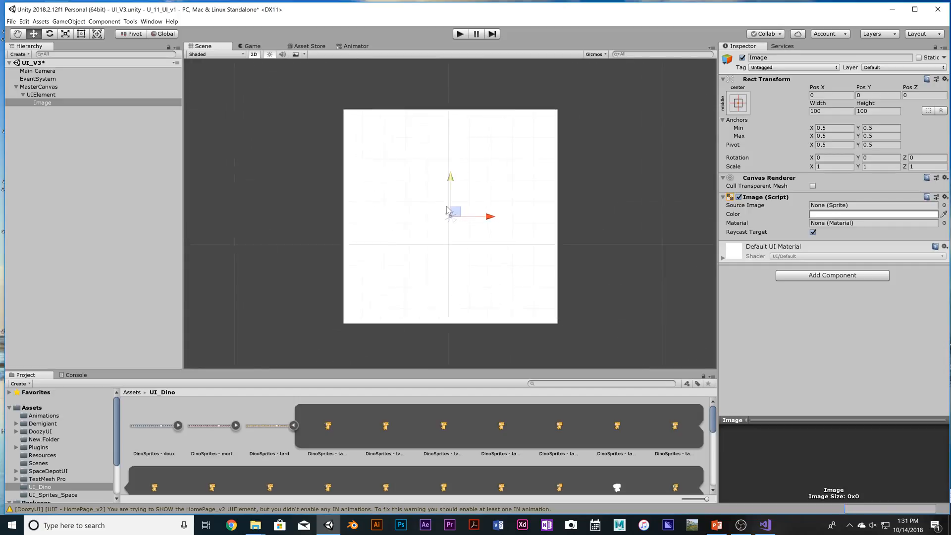
scroll(447, 211, down, 10)
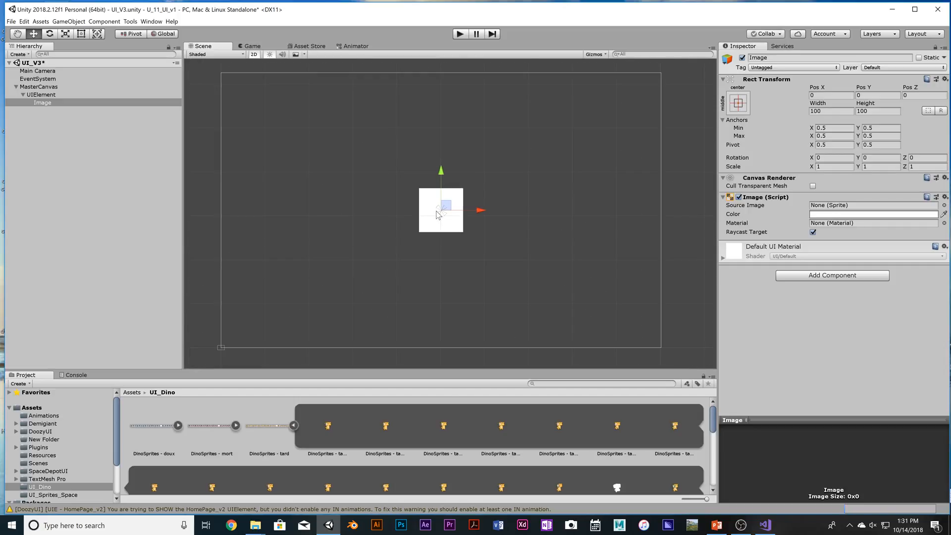
scroll(437, 214, down, 3)
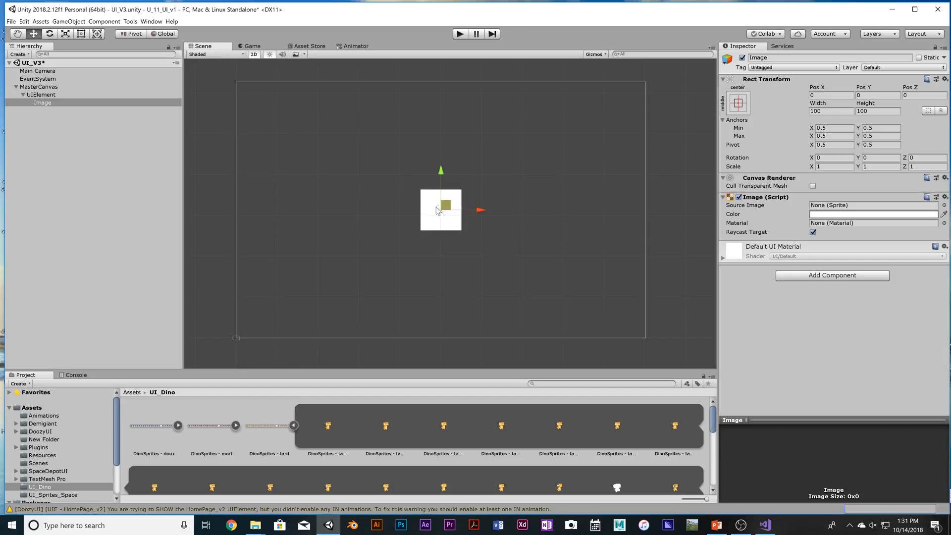
click(50, 95)
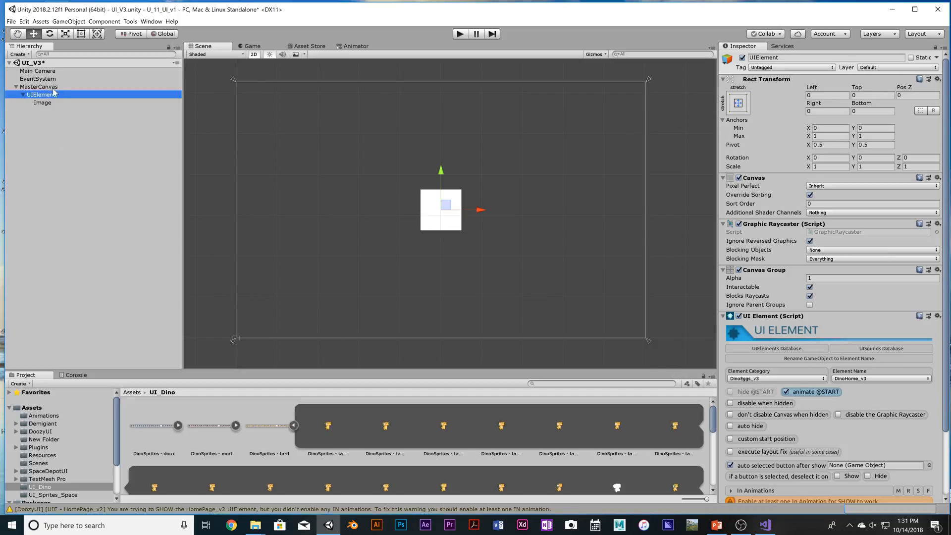
click(433, 208)
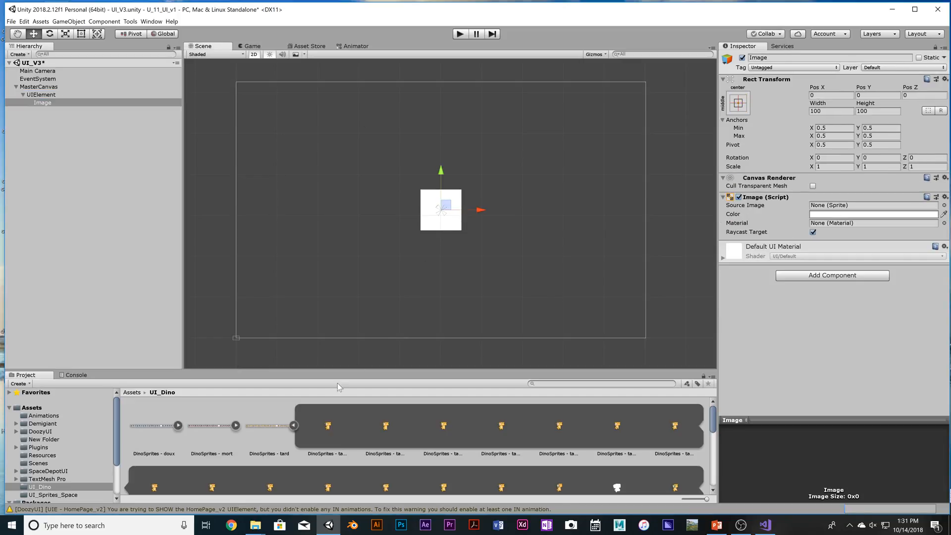
- Open the UI_Sprites_Space folder and enlarge the Project browser to show more of its sprites
scroll(51, 471, down, 3)
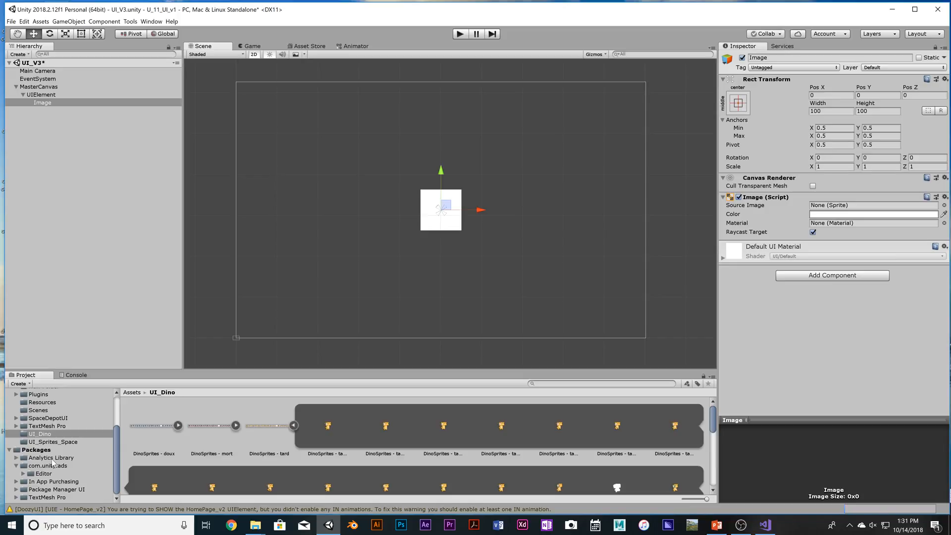
click(52, 442)
scroll(376, 492, down, 2)
scroll(376, 492, down, 1)
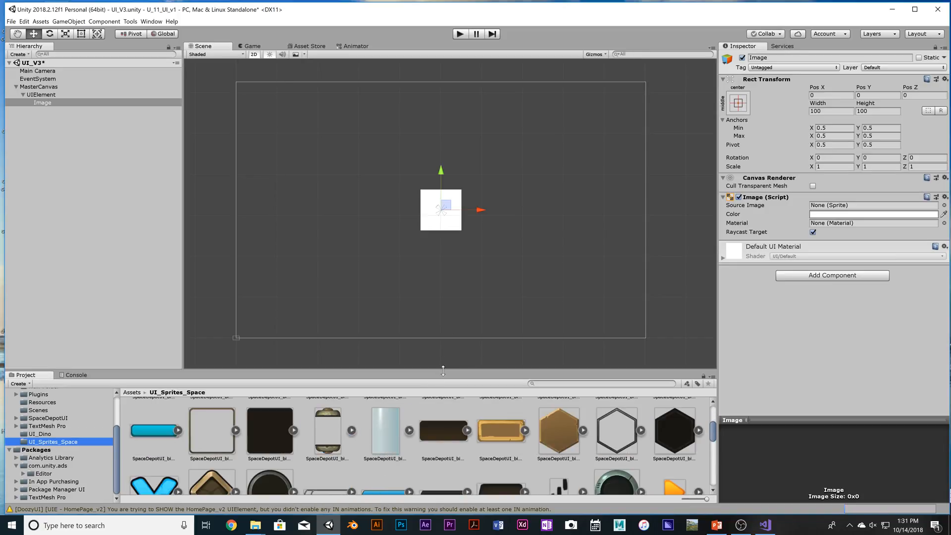
drag(442, 370, 444, 251)
scroll(248, 390, down, 8)
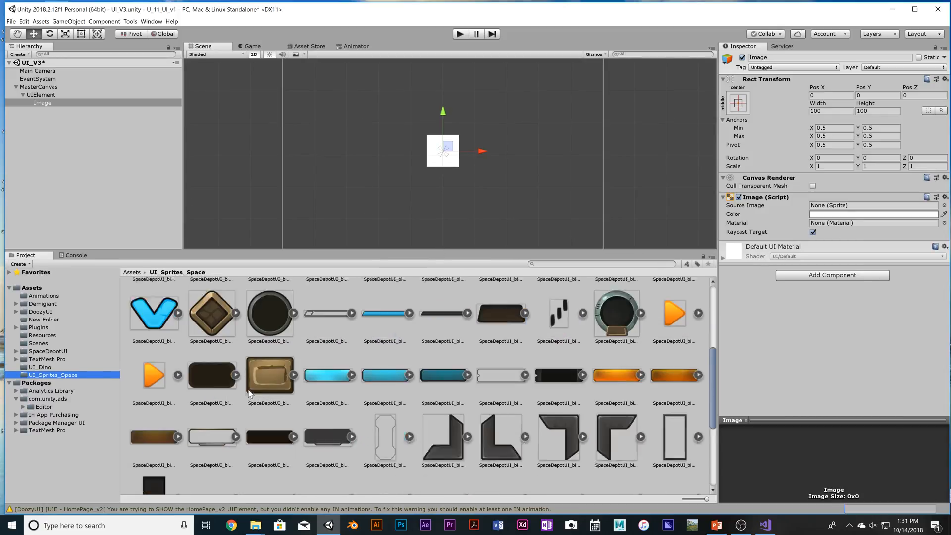
- Adjust the SpaceDepotUI_big_0060_frame_01_01 sprite's borders in the Sprite Editor to L 99, R 110 and B 120, apply, and close the editor
click(152, 337)
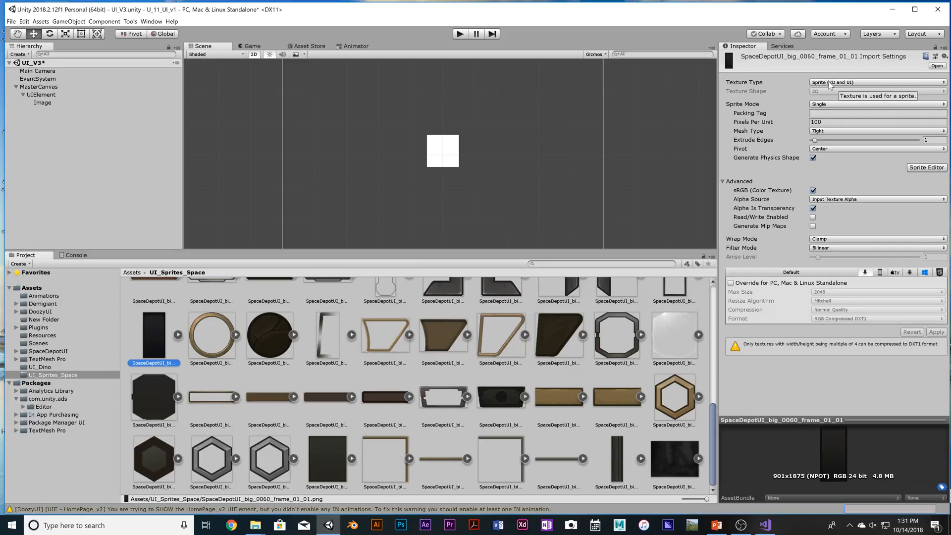
click(819, 106)
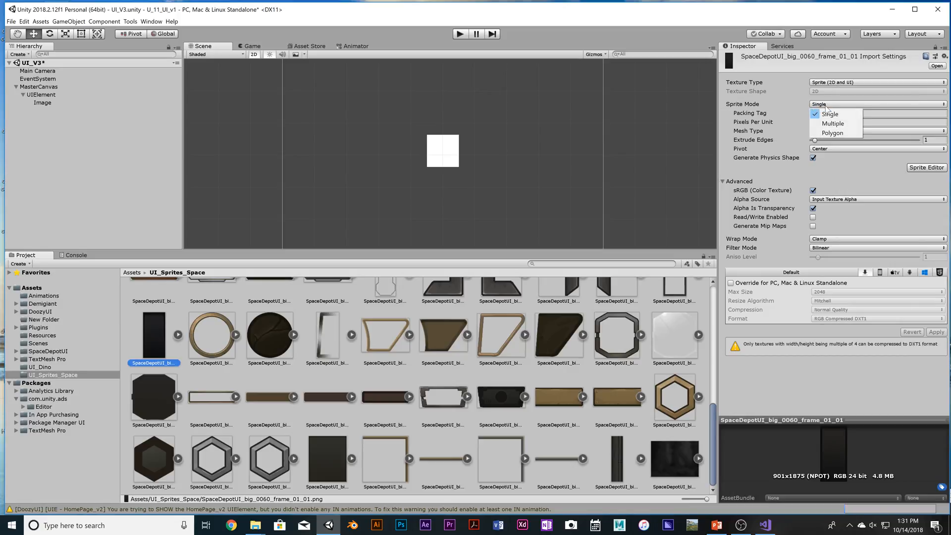
click(861, 180)
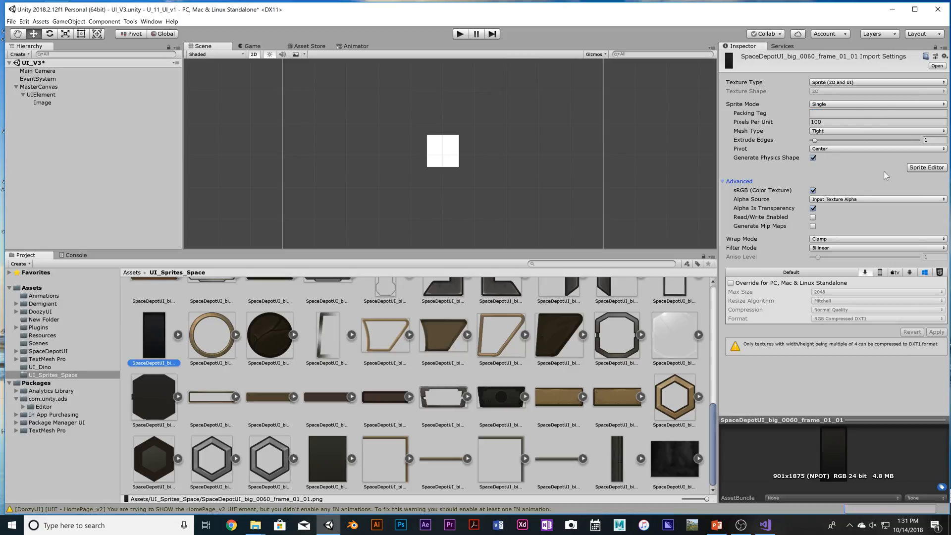
click(161, 341)
click(926, 168)
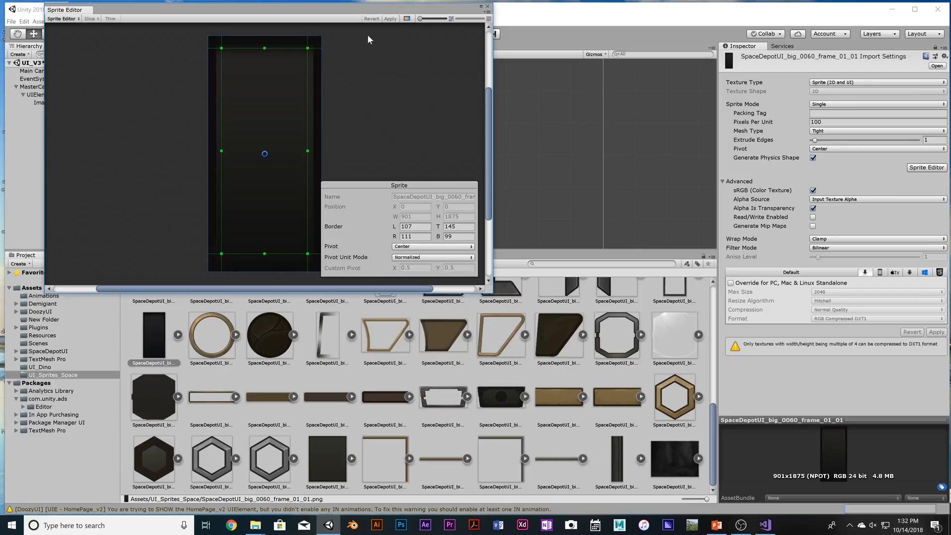
mouse_move(307, 149)
mouse_down()
mouse_move(297, 151)
mouse_move(307, 152)
mouse_up()
mouse_move(265, 48)
mouse_down()
mouse_move(264, 63)
mouse_move(265, 51)
mouse_up()
drag(222, 156, 220, 152)
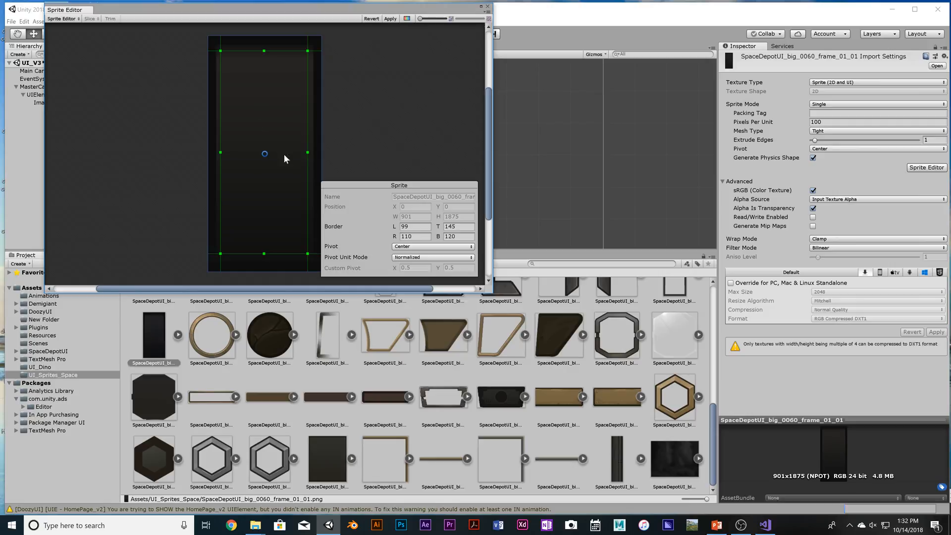
click(391, 18)
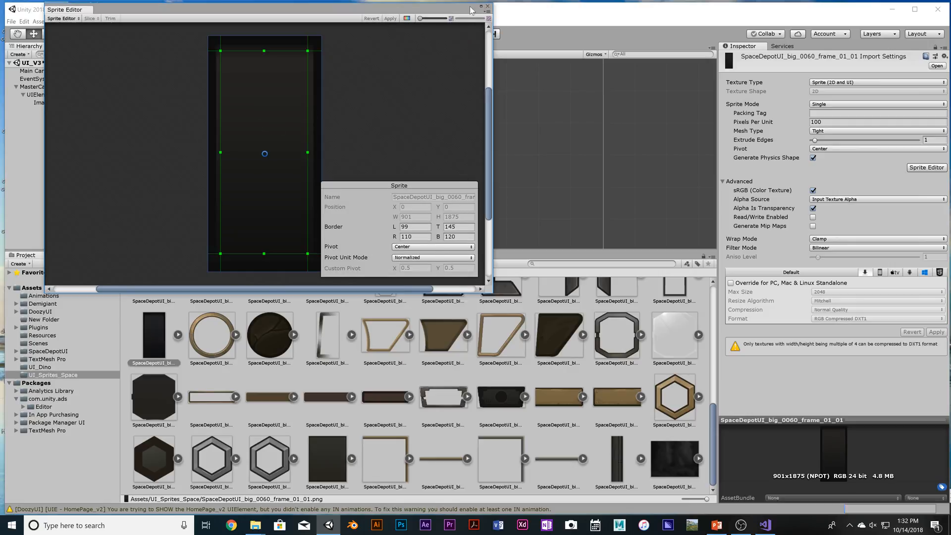
click(488, 7)
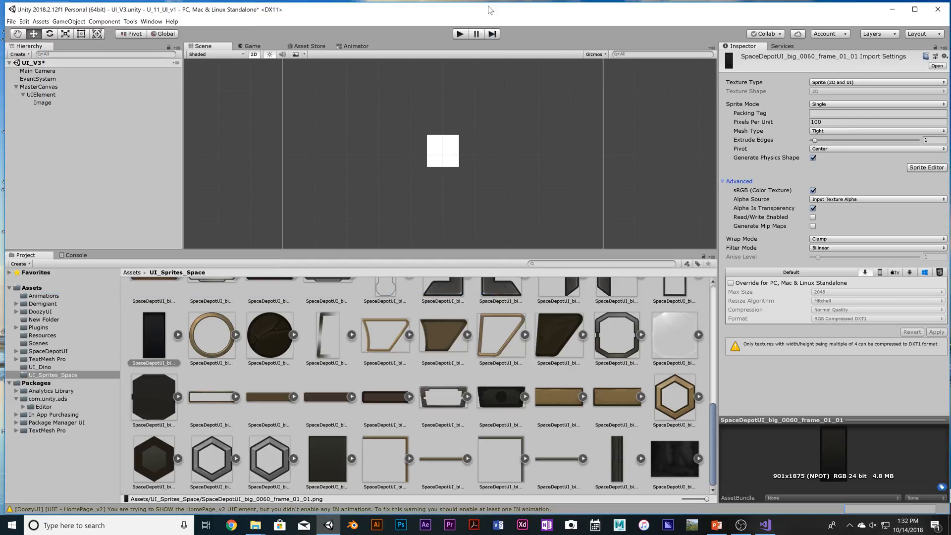
- Assign SpaceDepotUI_big_0060_frame_01_01 as the Image's source image and open its image type options
click(452, 159)
drag(155, 341, 833, 208)
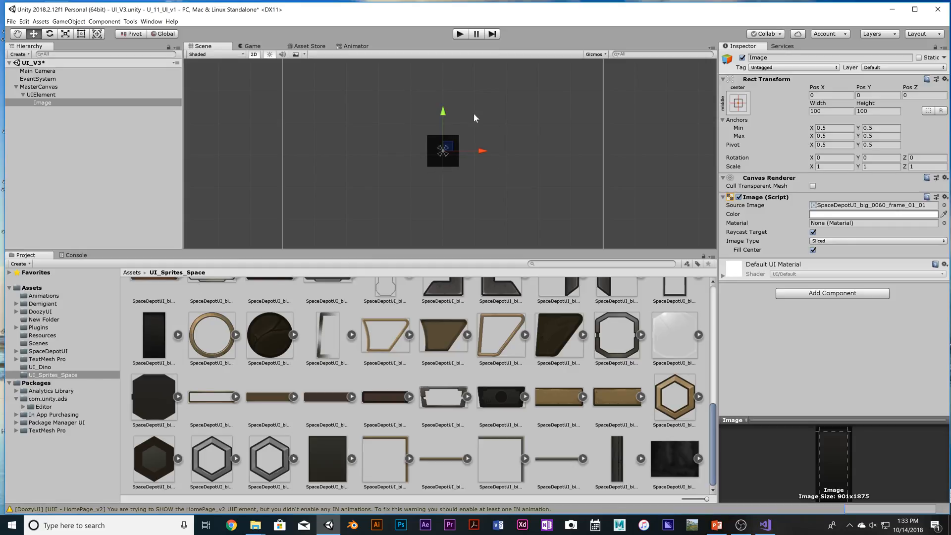
click(830, 241)
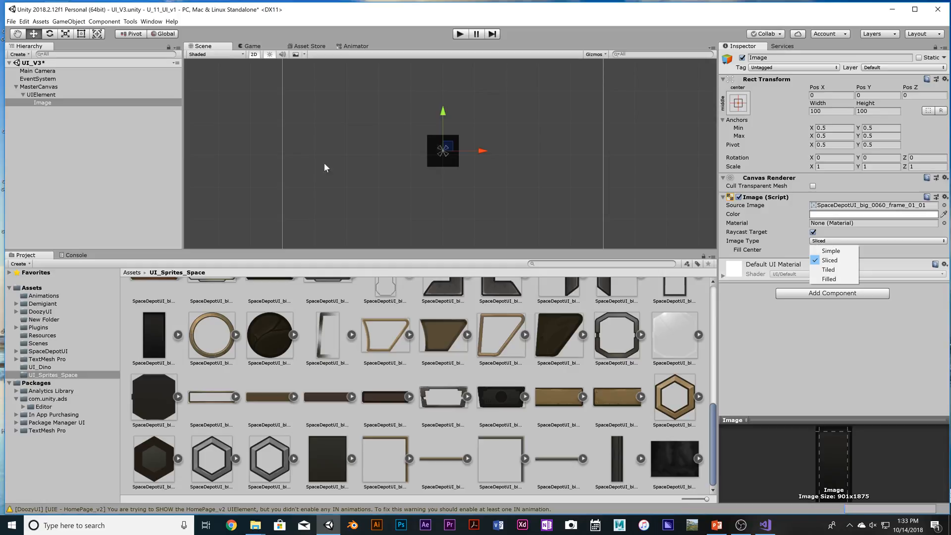
- Select the Image under the UIElement and set its image type to Simple
click(39, 87)
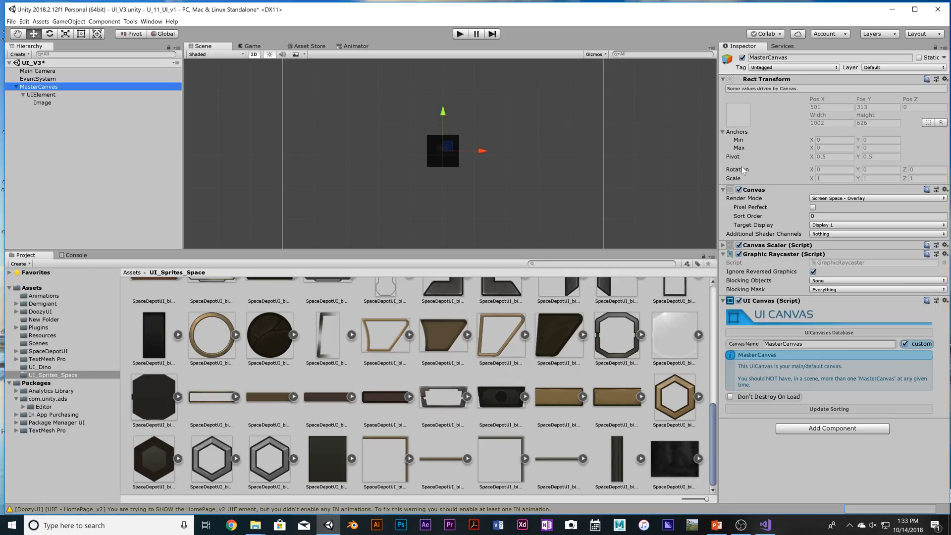
scroll(533, 188, down, 3)
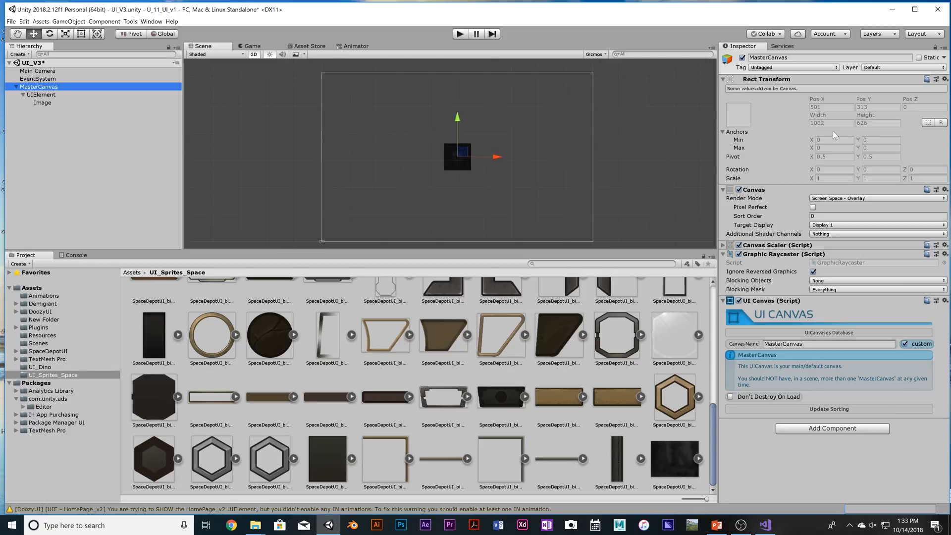
click(45, 103)
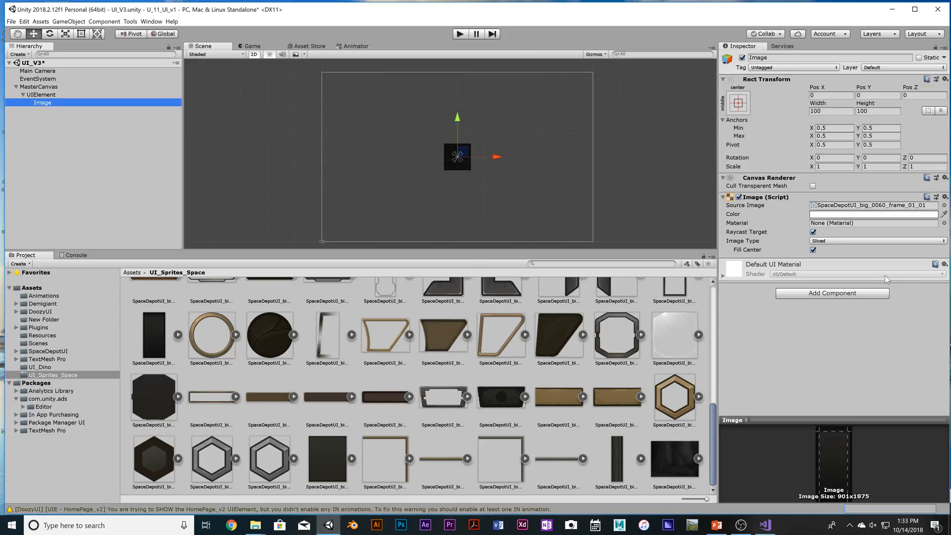
click(834, 241)
click(837, 252)
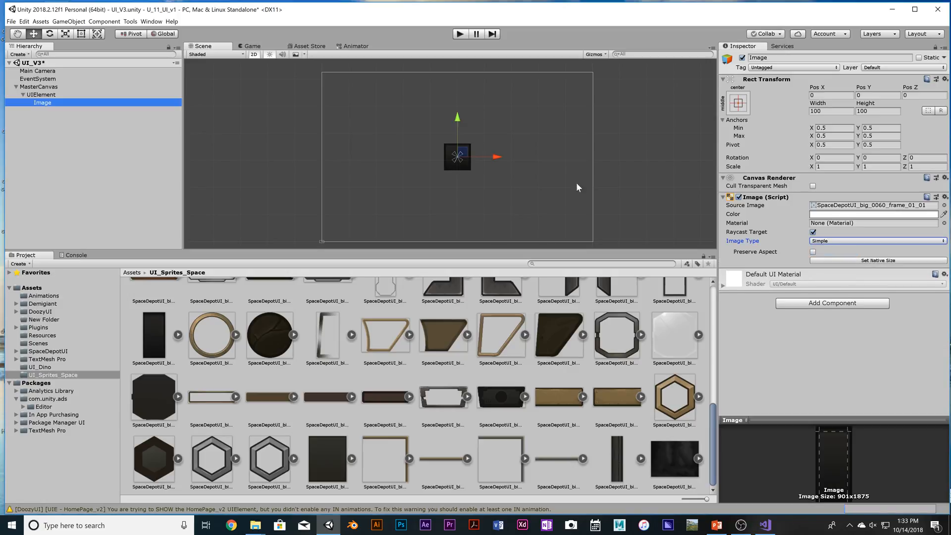
click(831, 241)
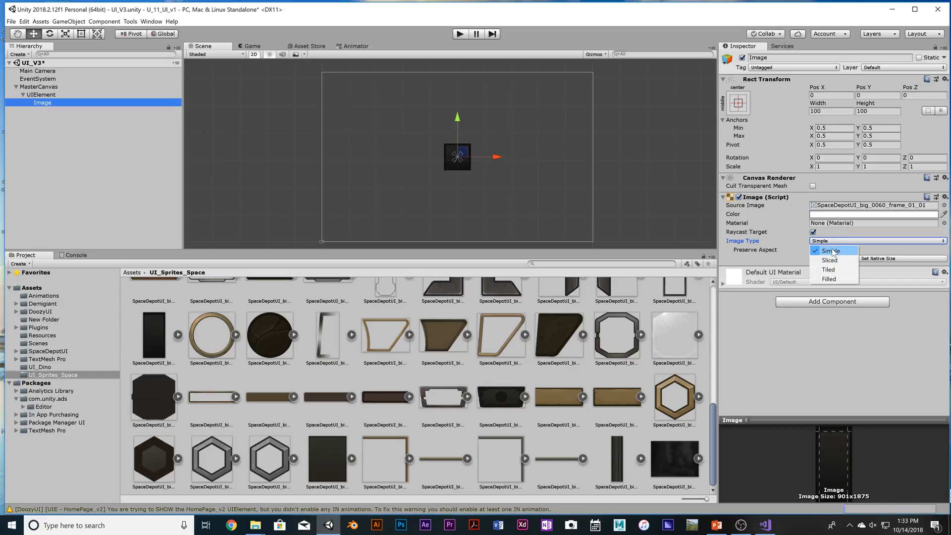
click(831, 251)
click(464, 168)
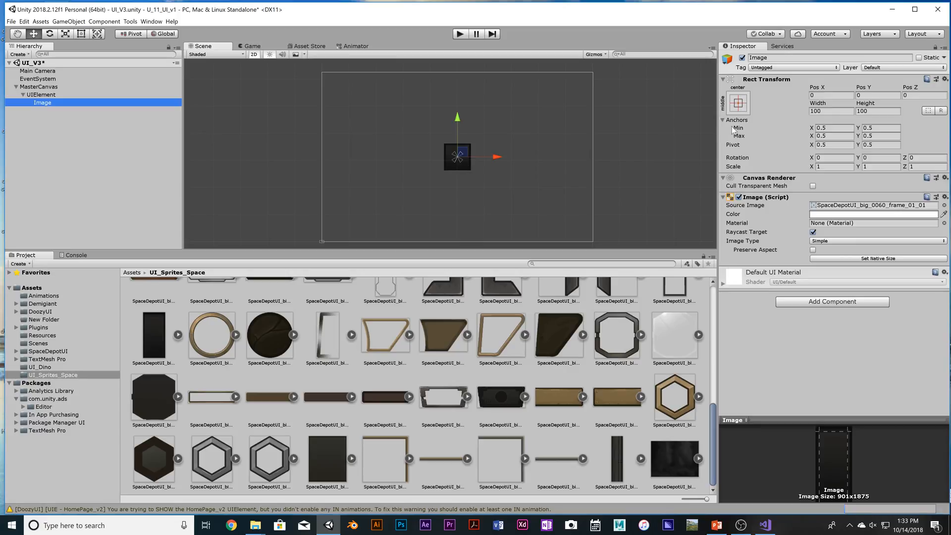
- Select the MasterCanvas in the scene and save the UI_V3 scene
scroll(477, 157, up, 3)
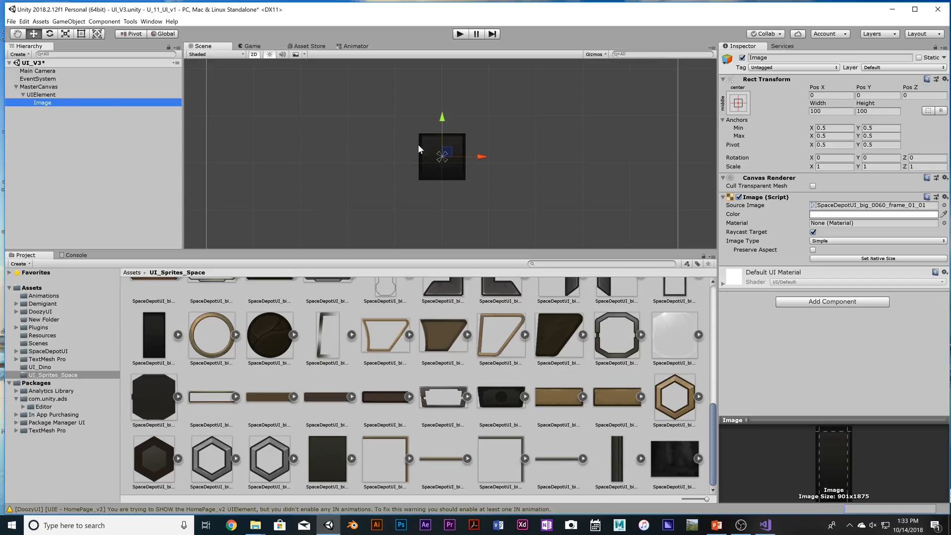
click(739, 102)
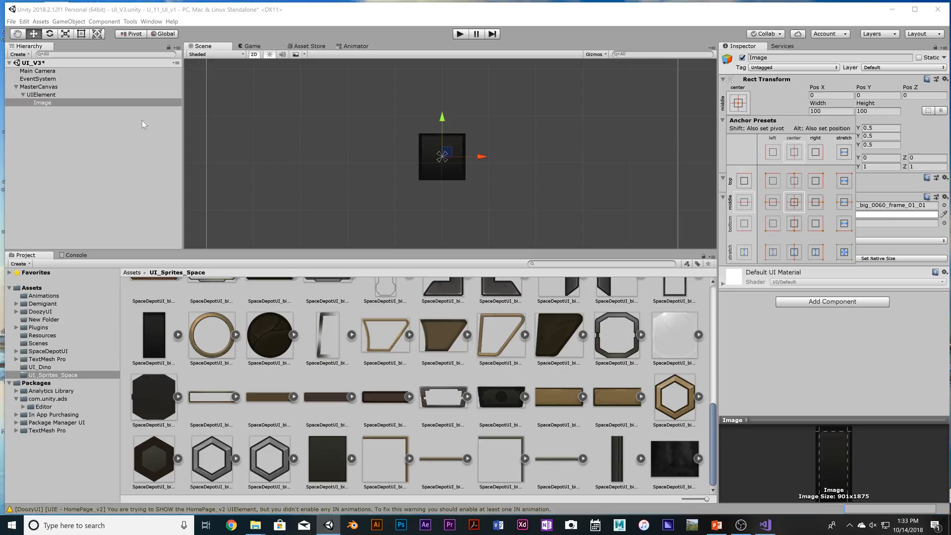
click(48, 100)
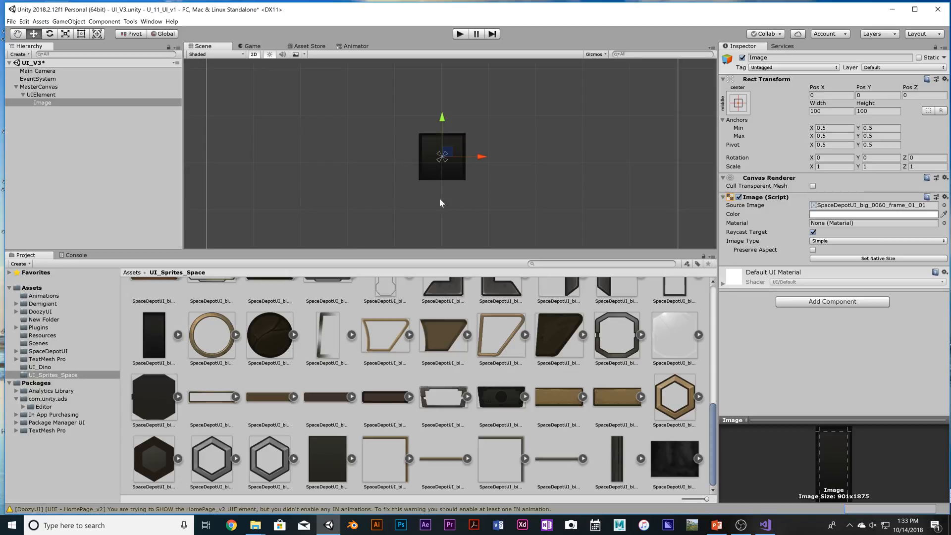
click(426, 166)
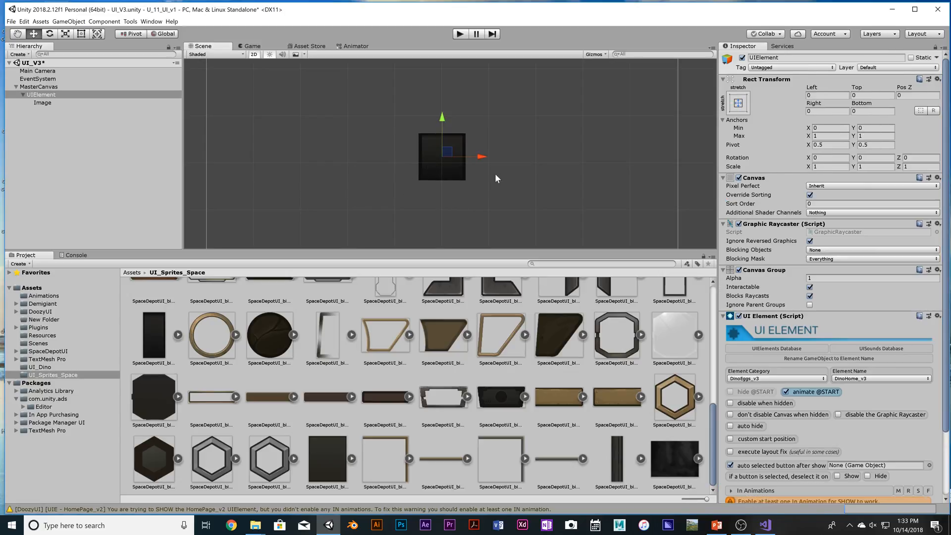
click(435, 167)
scroll(434, 163, down, 4)
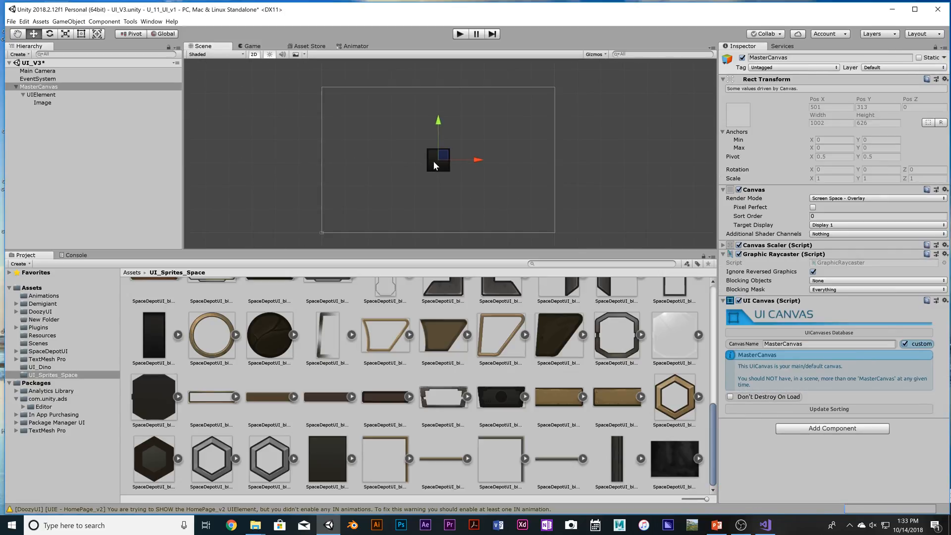
key(ctrl+s)
scroll(377, 158, up, 4)
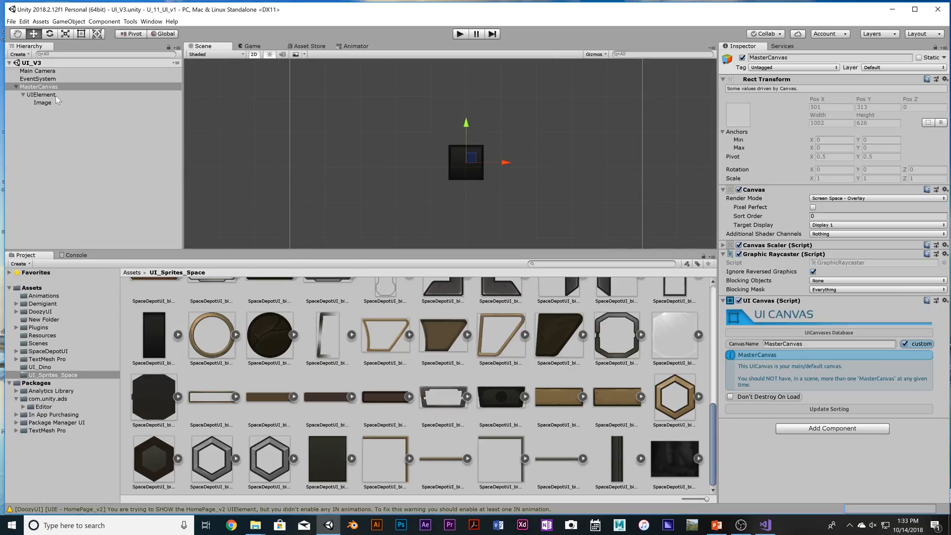
- Move the Image sideways to Pos X 350 and back, and recentre it with the middle-center anchor preset including position
click(43, 102)
scroll(503, 157, down, 3)
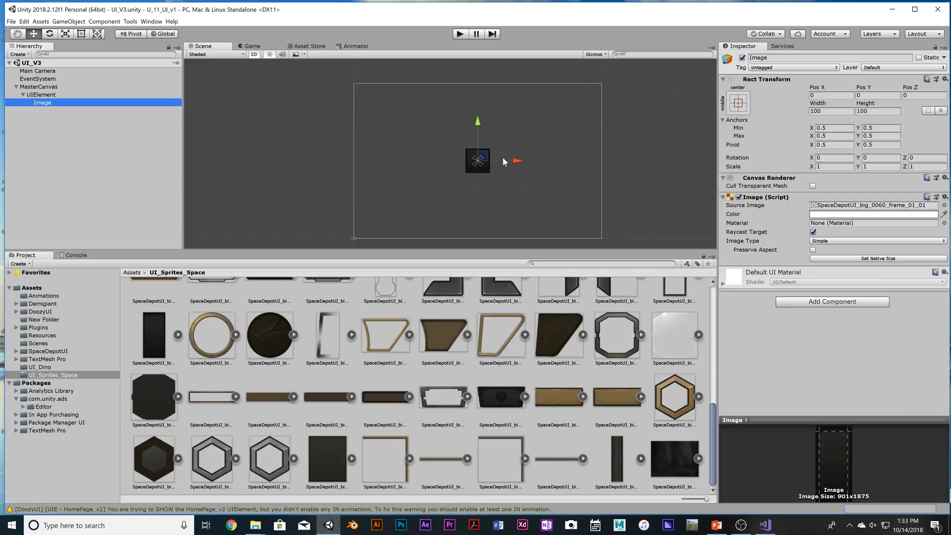
scroll(503, 157, up, 1)
drag(517, 160, 542, 162)
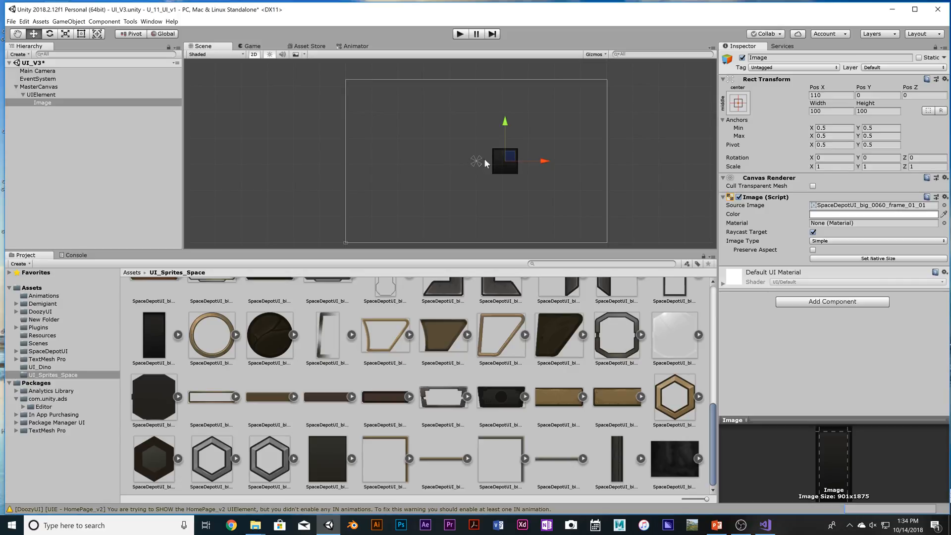
drag(545, 162, 607, 164)
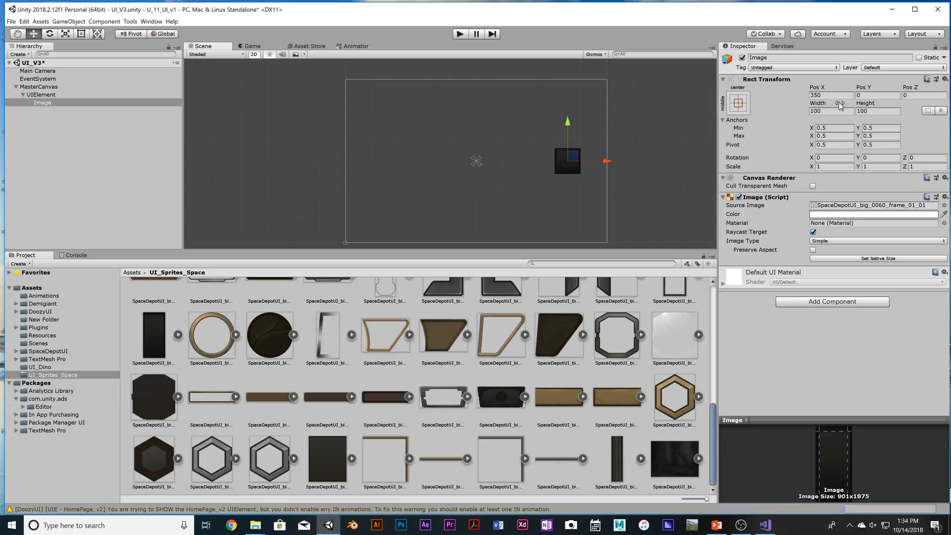
drag(567, 164, 537, 162)
drag(596, 159, 513, 162)
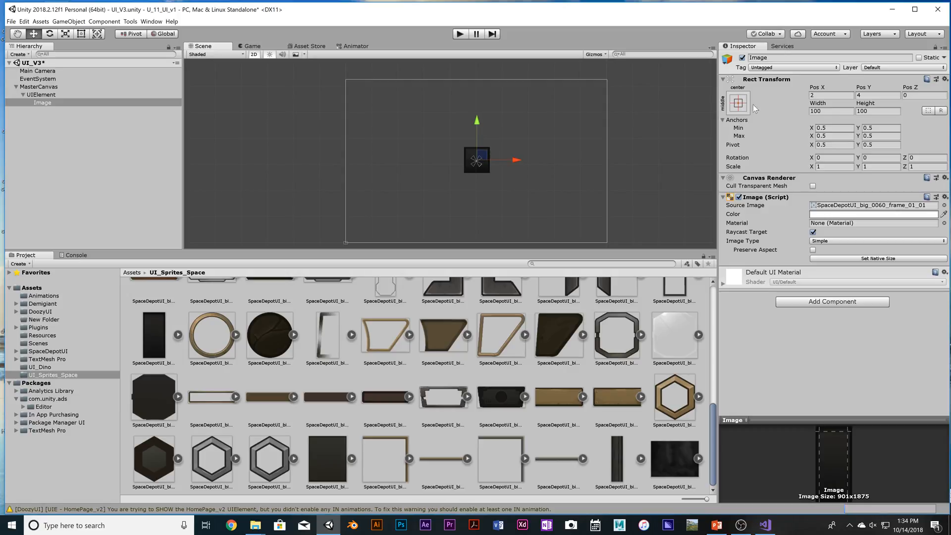
click(739, 102)
alt+click(794, 202)
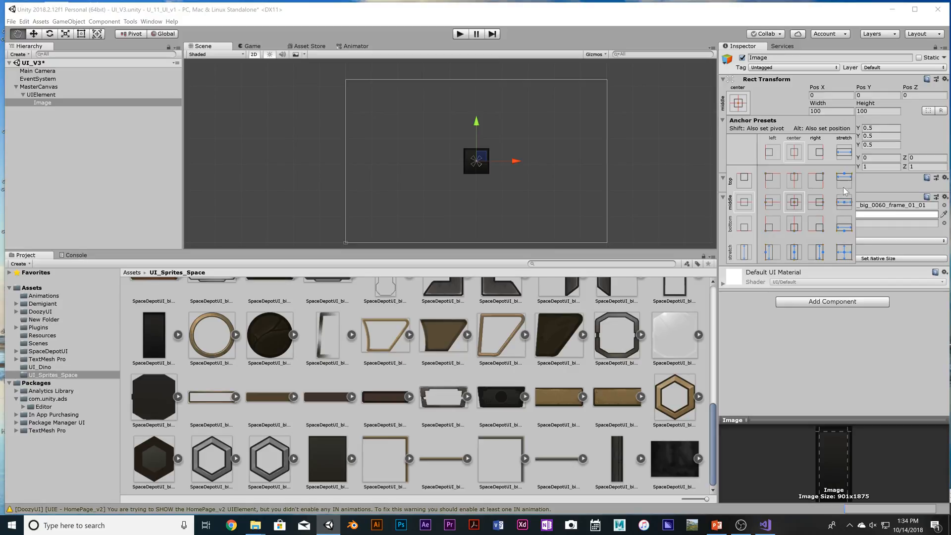
- Try the centered vertical-stretch anchor preset with position on the Image and undo it
alt+click(797, 255)
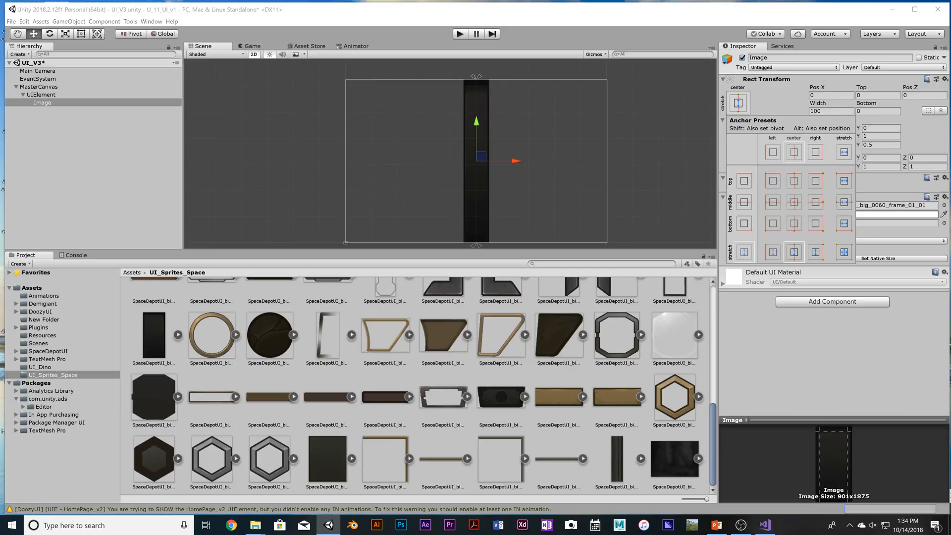
click(480, 141)
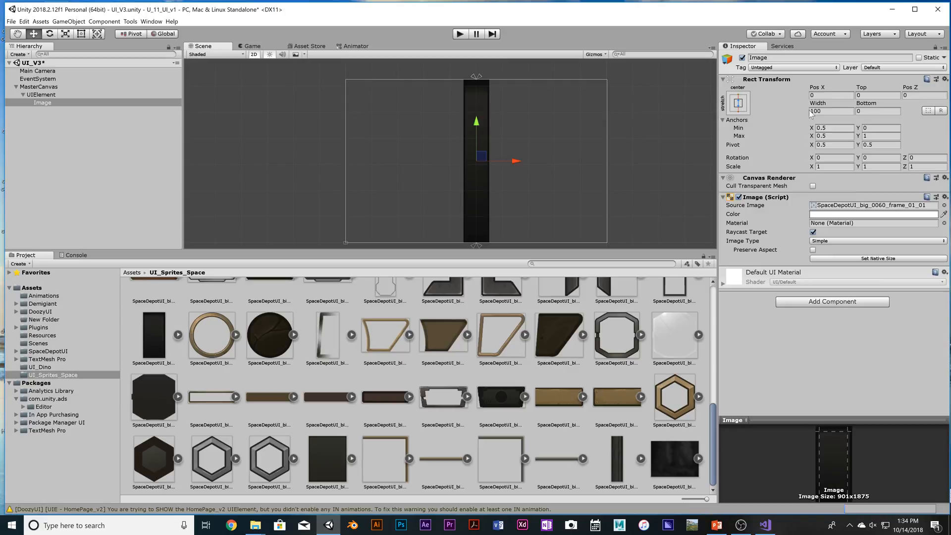
key(ctrl+z)
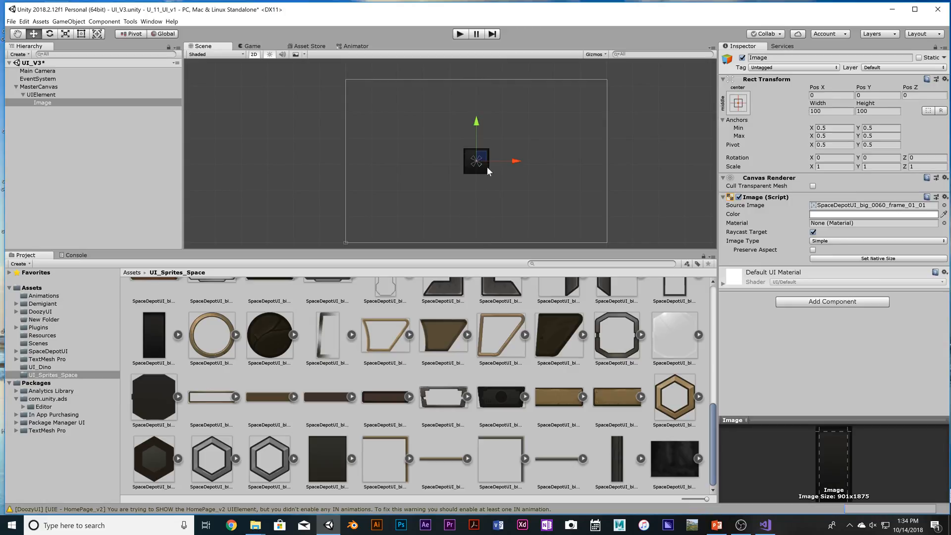
- Resize the Image with the Rect Tool to the full canvas height, about 415 wide by 626 high
mouse_move(814, 105)
mouse_down()
mouse_move(876, 106)
mouse_move(3, 102)
mouse_move(471, 143)
mouse_move(831, 109)
mouse_up()
click(929, 111)
click(80, 33)
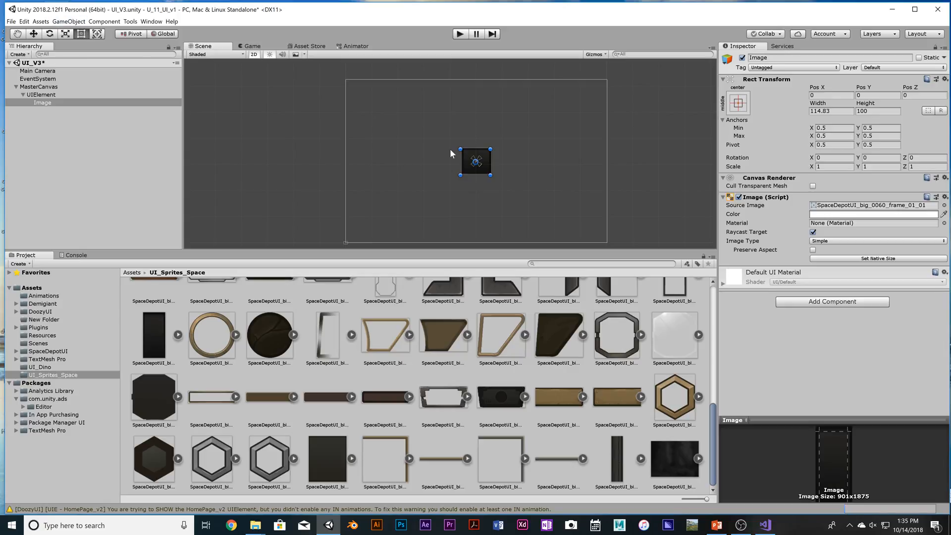
drag(460, 149, 423, 81)
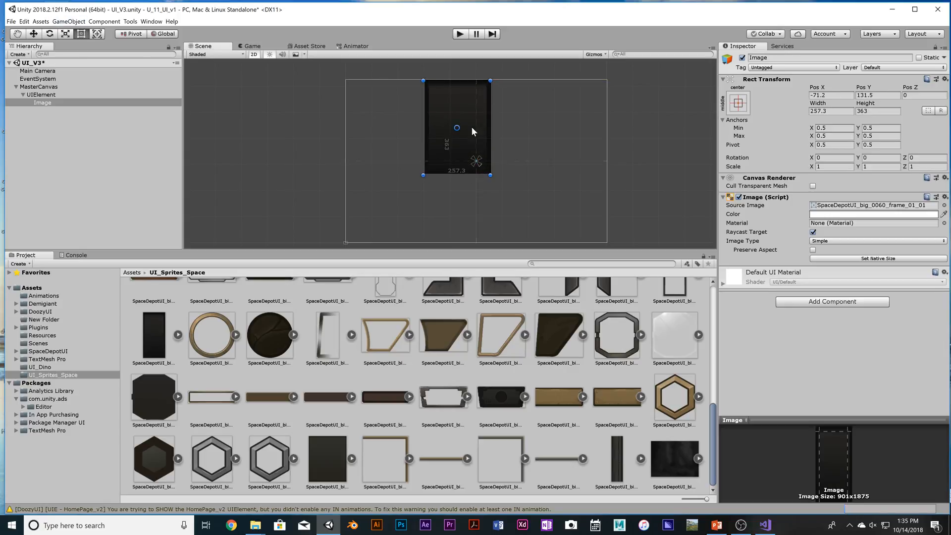
drag(491, 175, 527, 244)
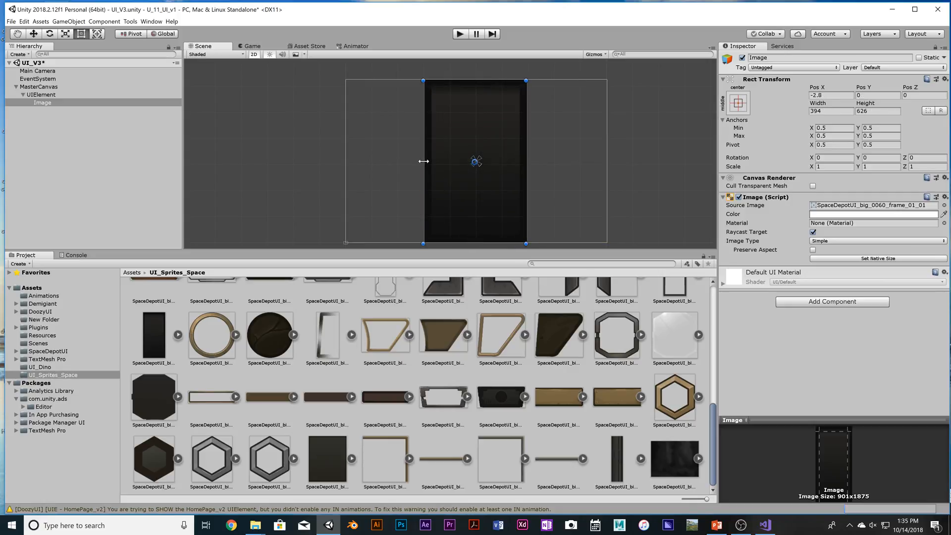
drag(424, 162, 418, 161)
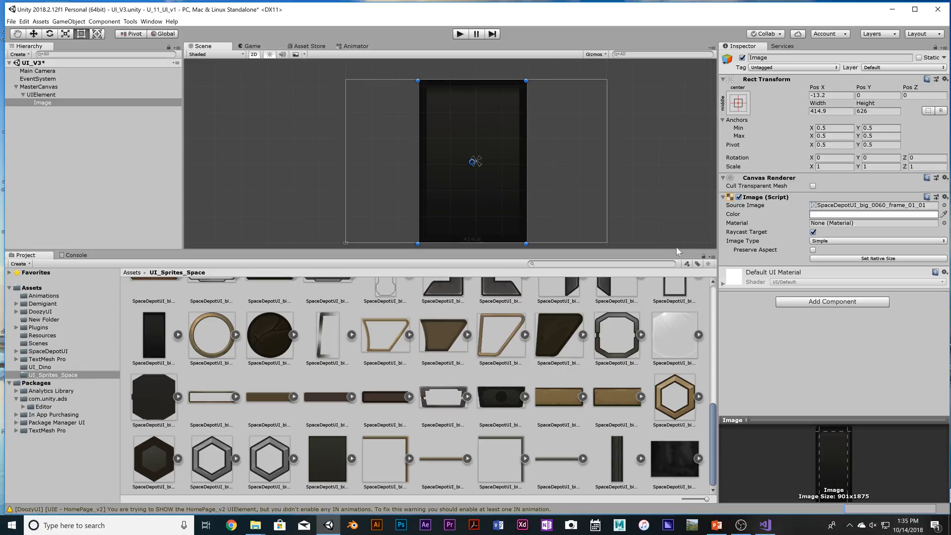
- Select the UIElement and set its anchors to the middle-center preset
click(513, 196)
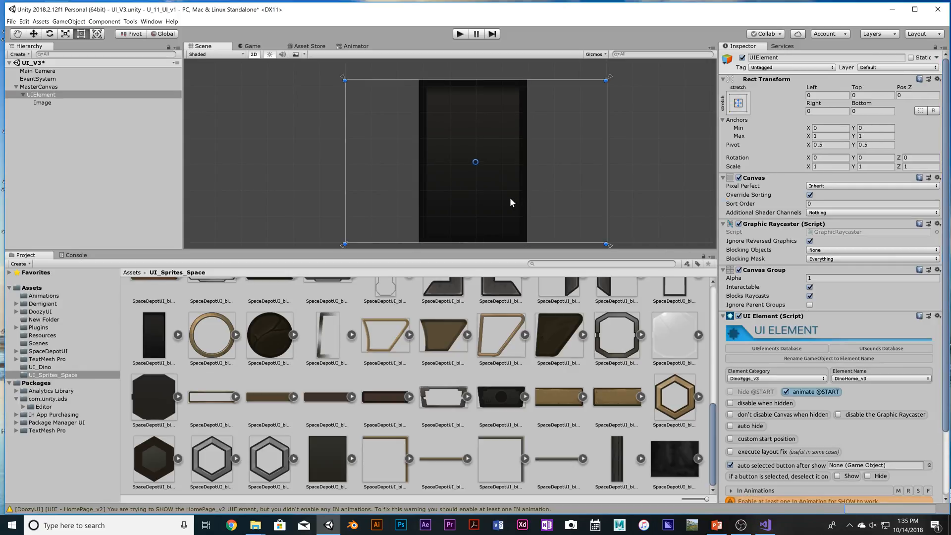
click(739, 103)
click(795, 203)
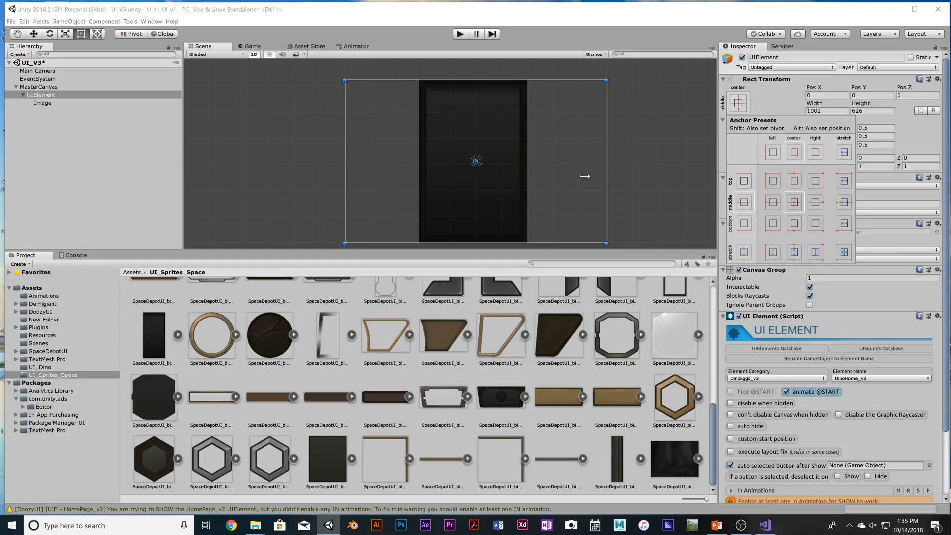
click(519, 177)
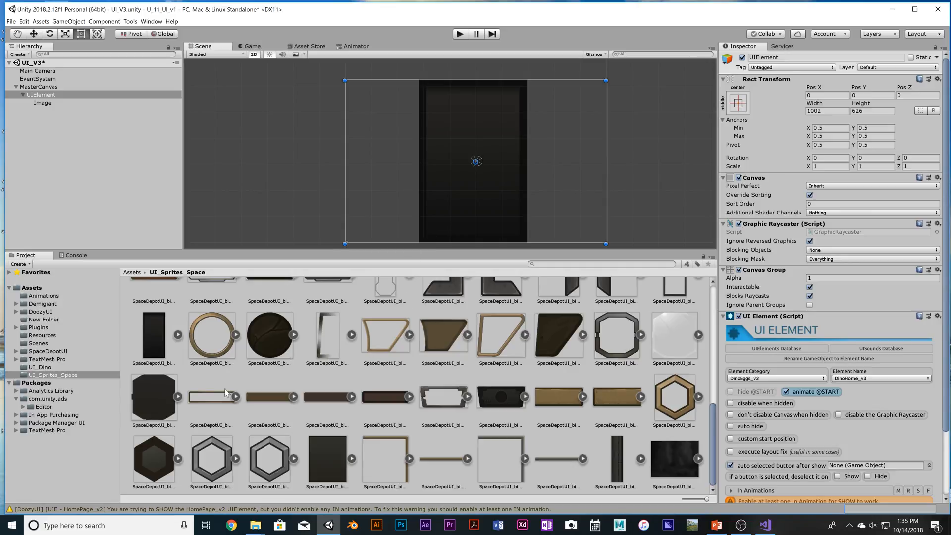
- Rename the Image under the UIElement as Background
click(43, 103)
right_click(43, 105)
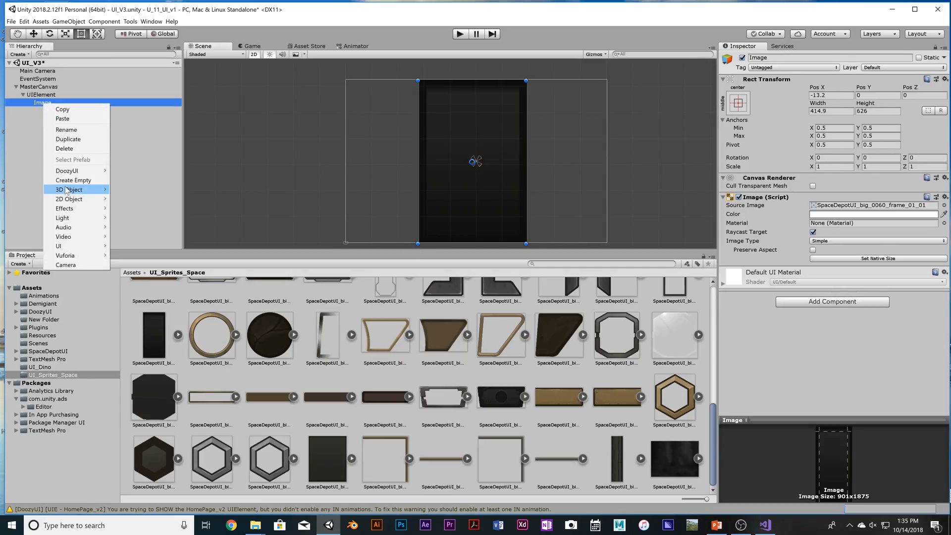
click(78, 129)
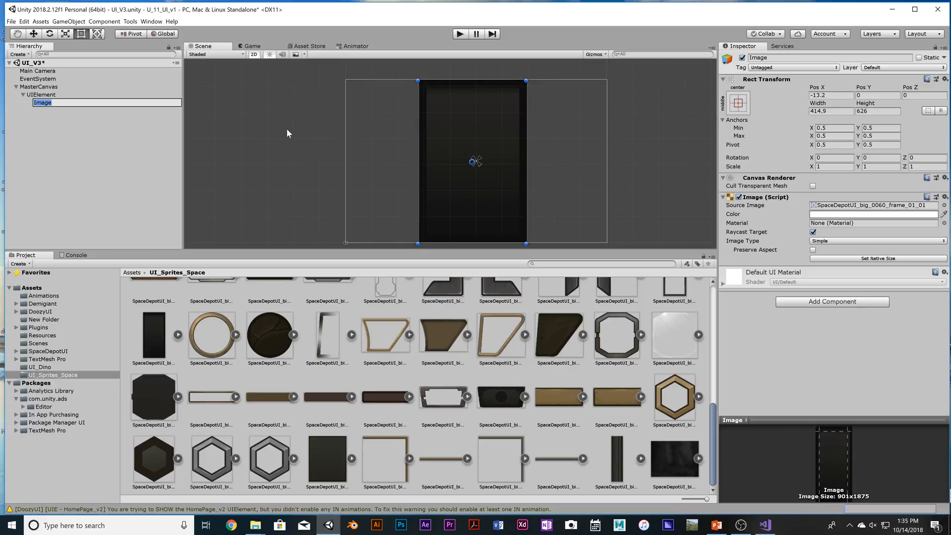
text(Background)
key(Return)
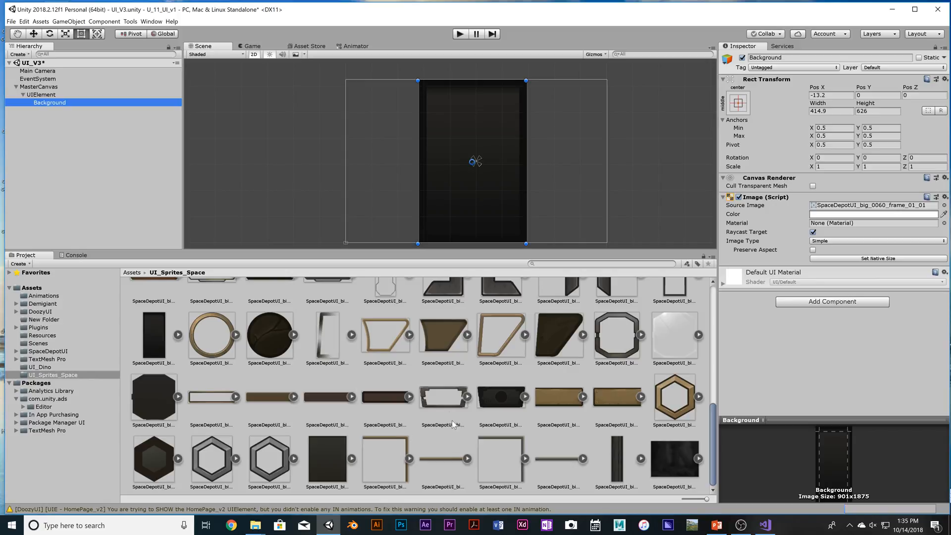
- Add a UI Image as a child of the Background object
scroll(448, 406, up, 3)
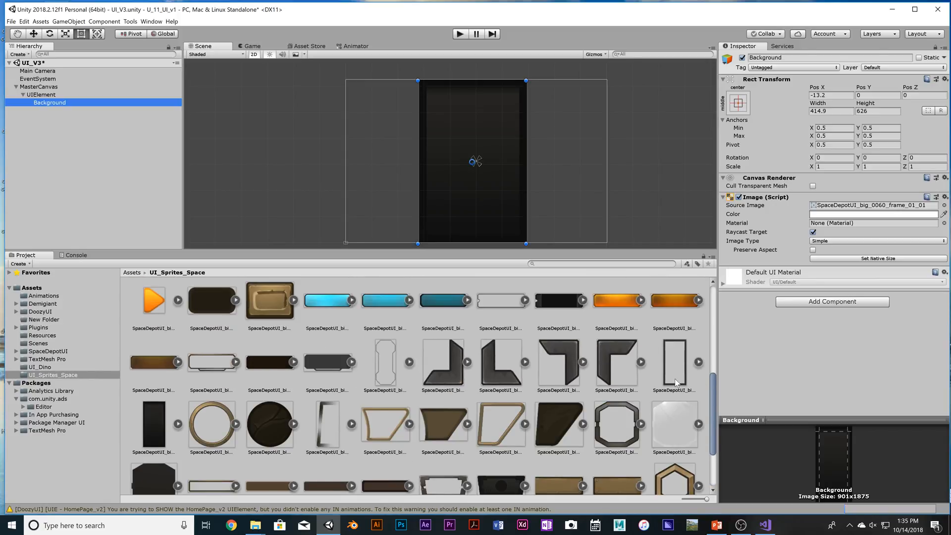
click(676, 379)
right_click(51, 105)
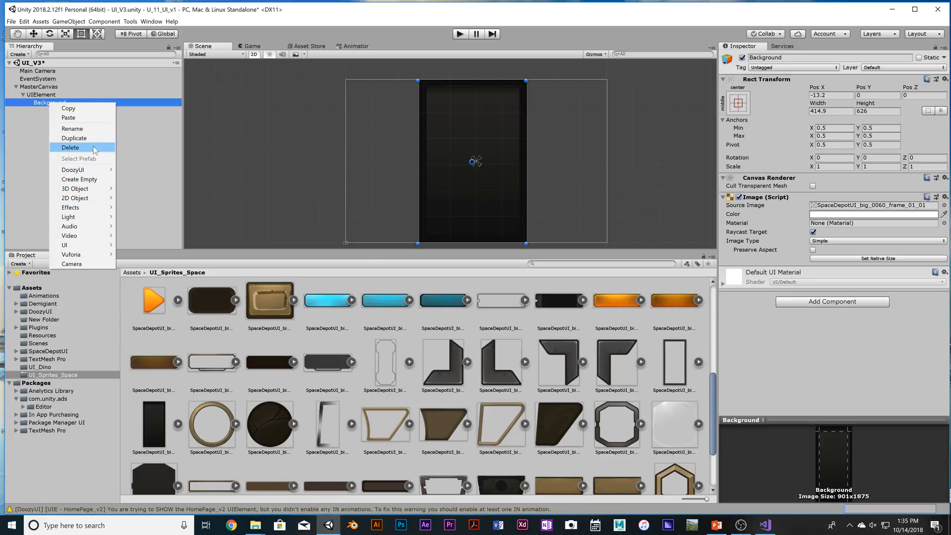
mouse_move(108, 247)
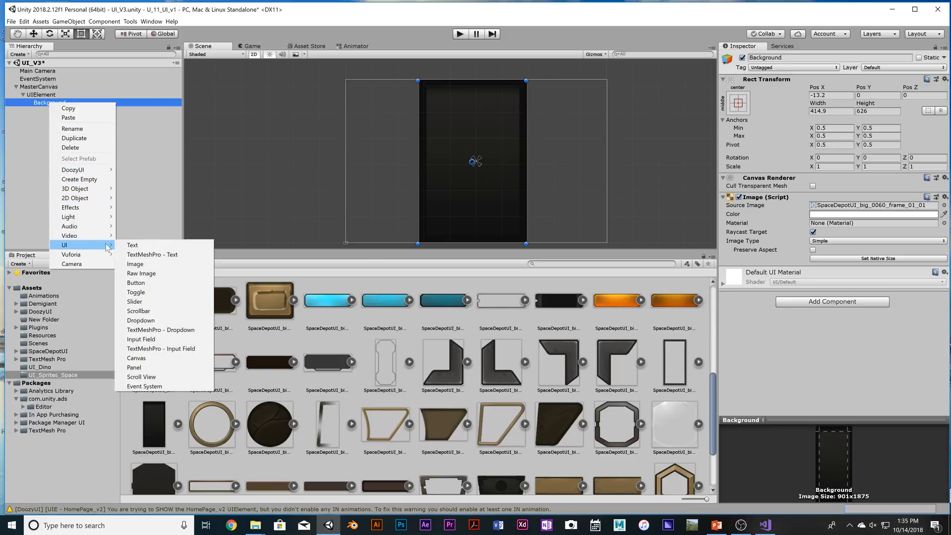
click(152, 265)
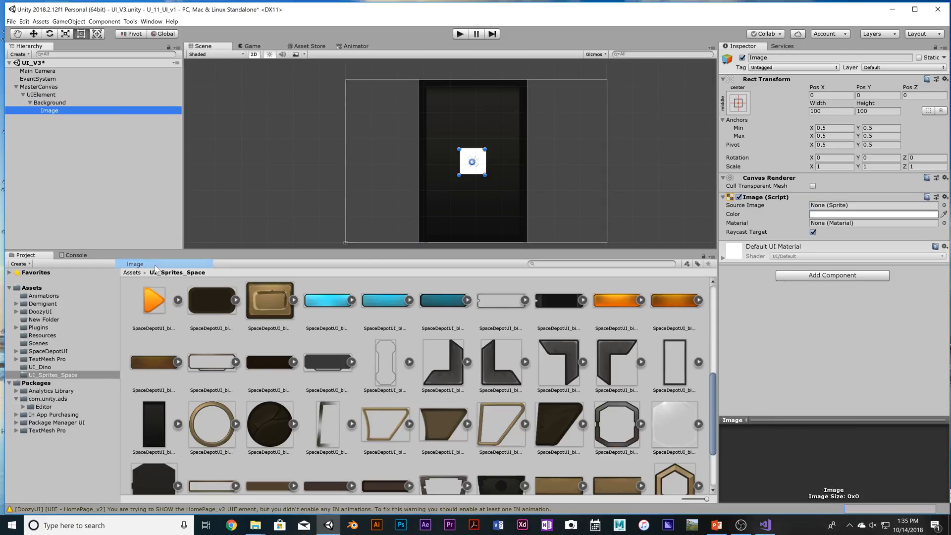
- Rename the new Image as Frame and move it out of Background to sit directly under the UIElement, below Background
right_click(53, 110)
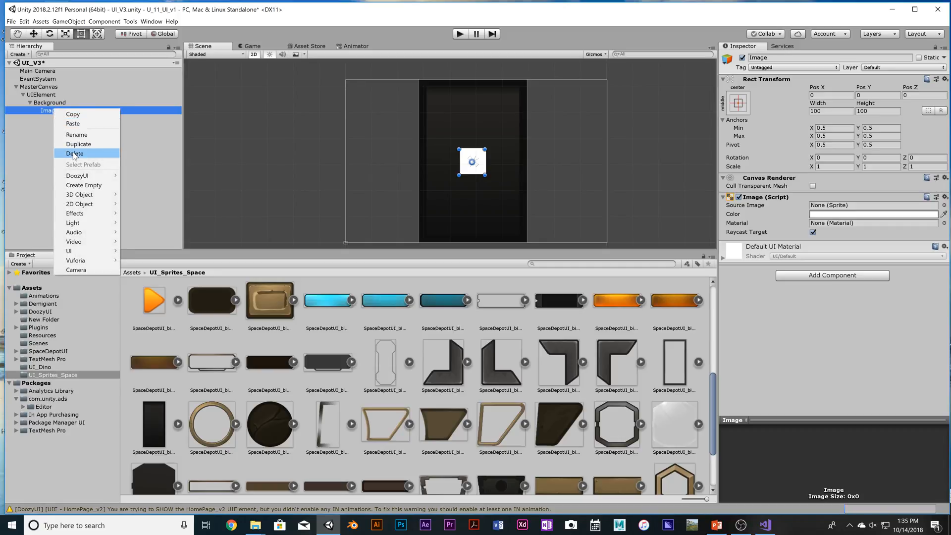
click(77, 134)
text(Gra)
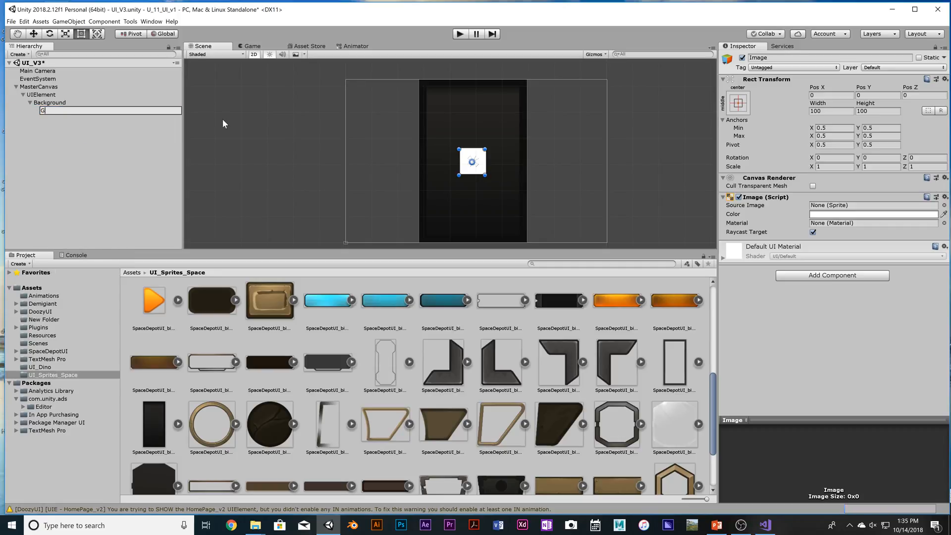
key(BackSpace)
key(BackSpace)
key(BackSpace)
text(Frame)
key(Return)
mouse_move(50, 110)
mouse_down()
mouse_move(49, 99)
mouse_move(51, 121)
mouse_up()
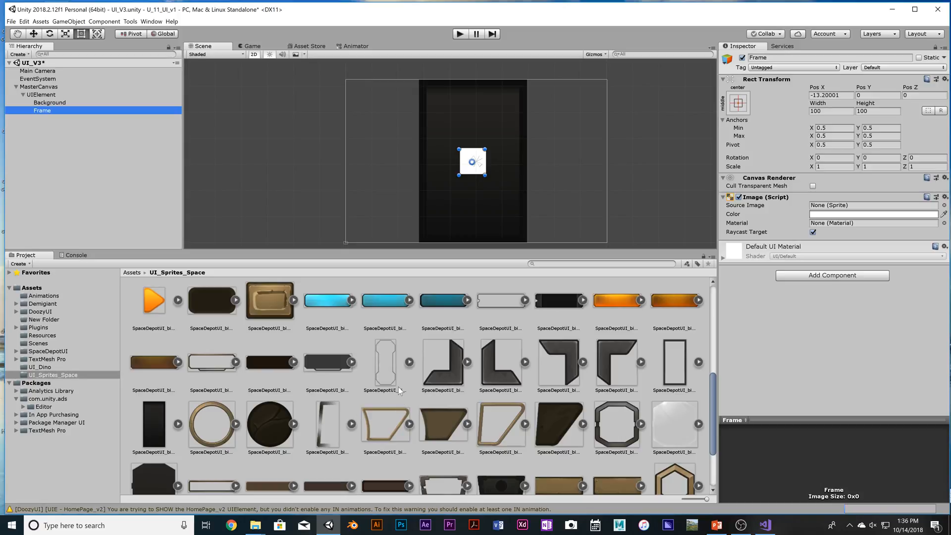
- Look through the UI_Sprites_Space folder for a tall rectangular frame sprite that fits over the background panel
scroll(399, 387, down, 3)
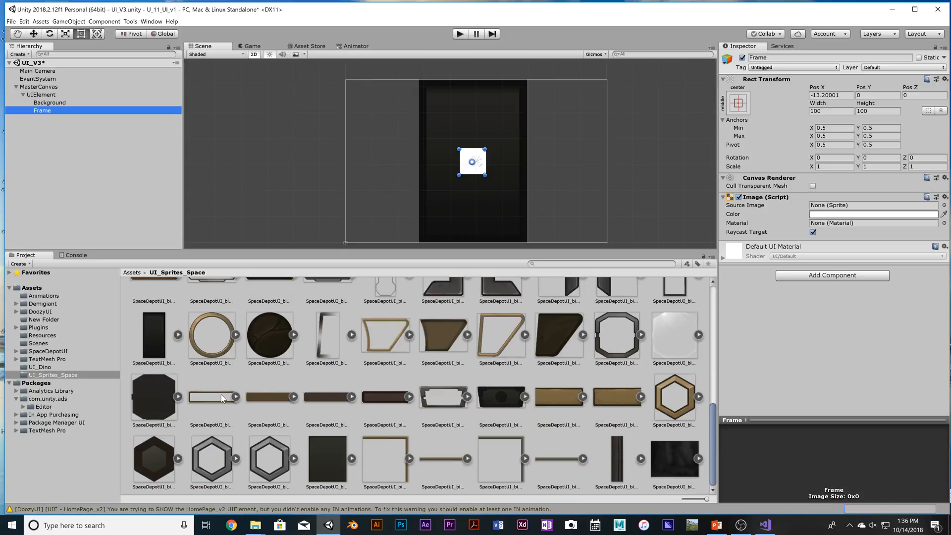
scroll(238, 397, up, 3)
scroll(234, 397, up, 7)
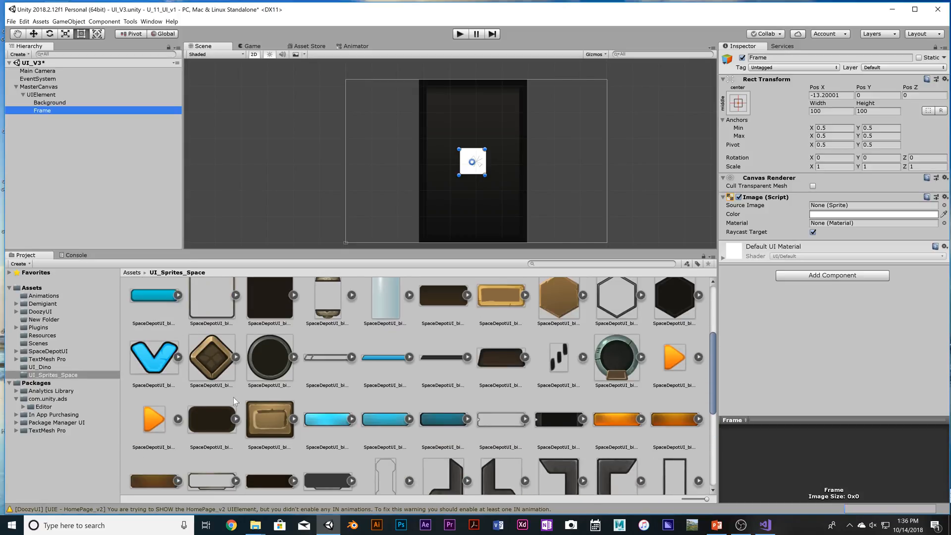
scroll(234, 397, up, 1)
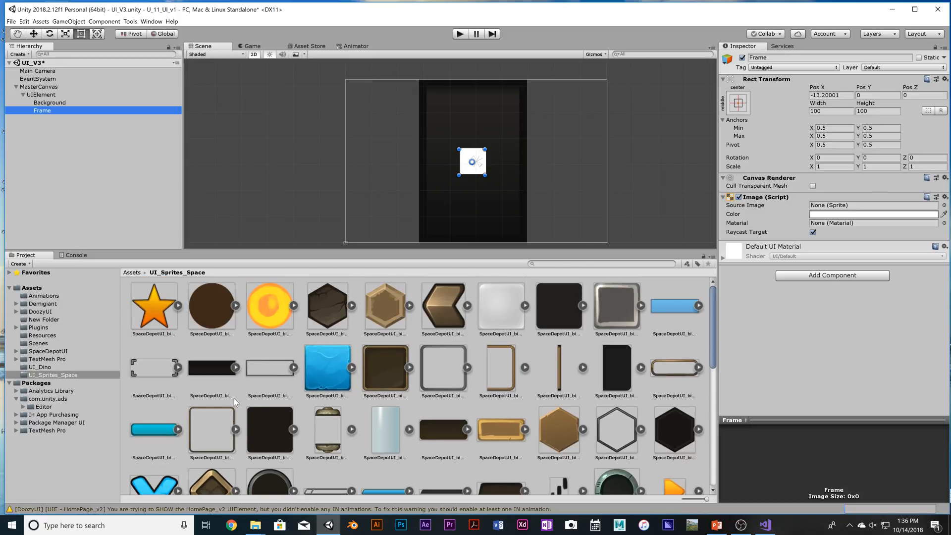
scroll(240, 394, down, 10)
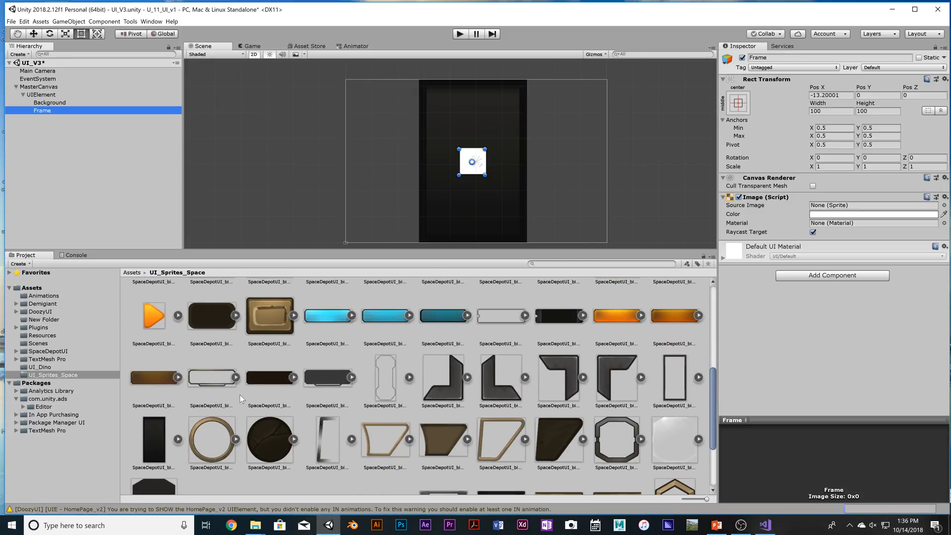
scroll(240, 395, down, 5)
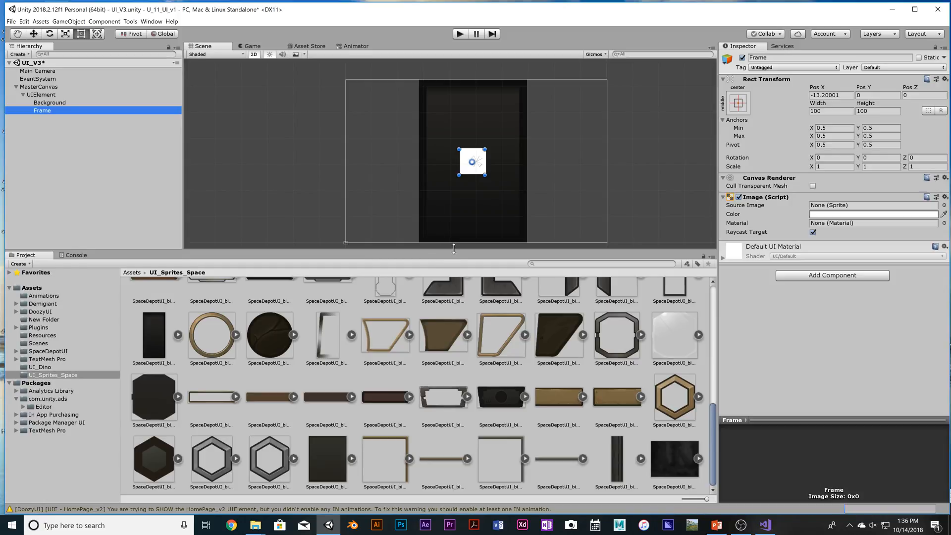
drag(452, 250, 458, 195)
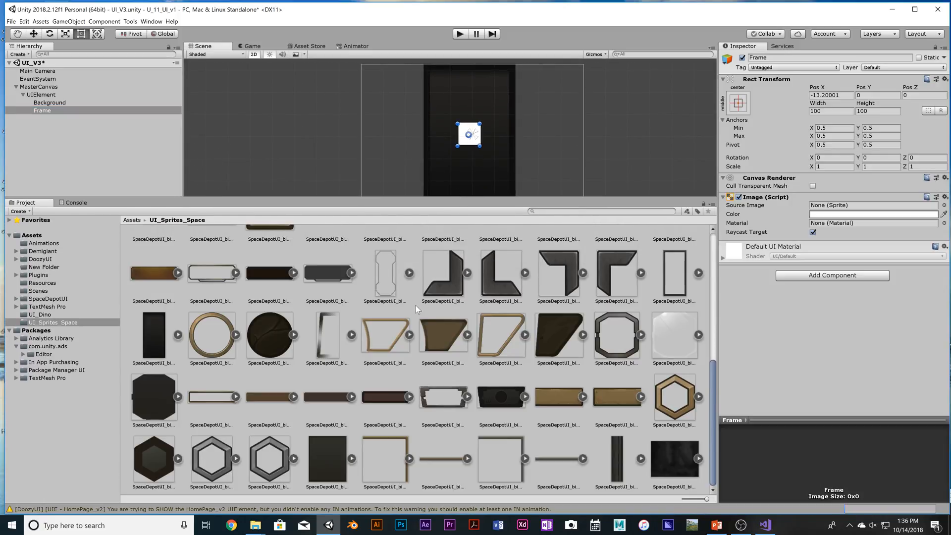
scroll(425, 377, up, 7)
scroll(429, 406, down, 7)
- Preview the image file of the SpaceDepotUI_big_0059_frame_01_02 sprite, then close it and enlarge the Scene view
click(675, 272)
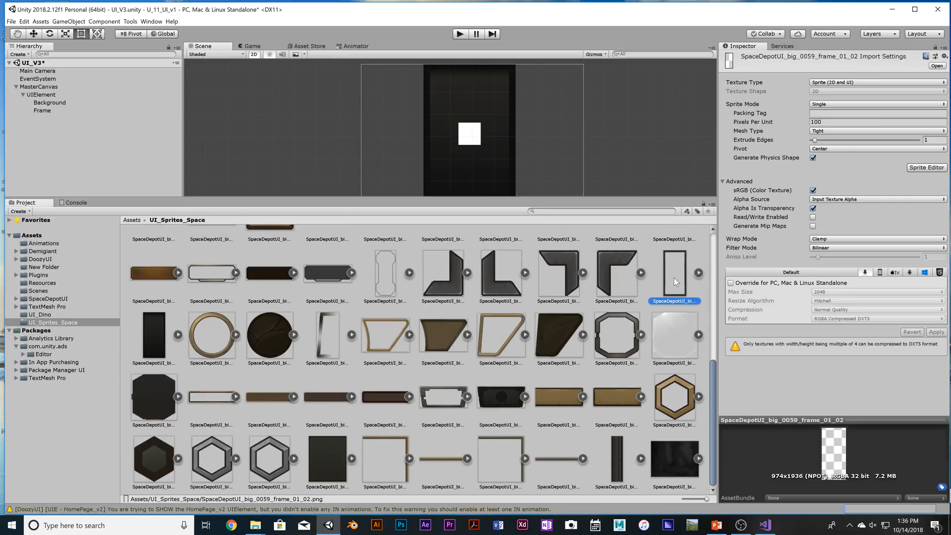
click(697, 273)
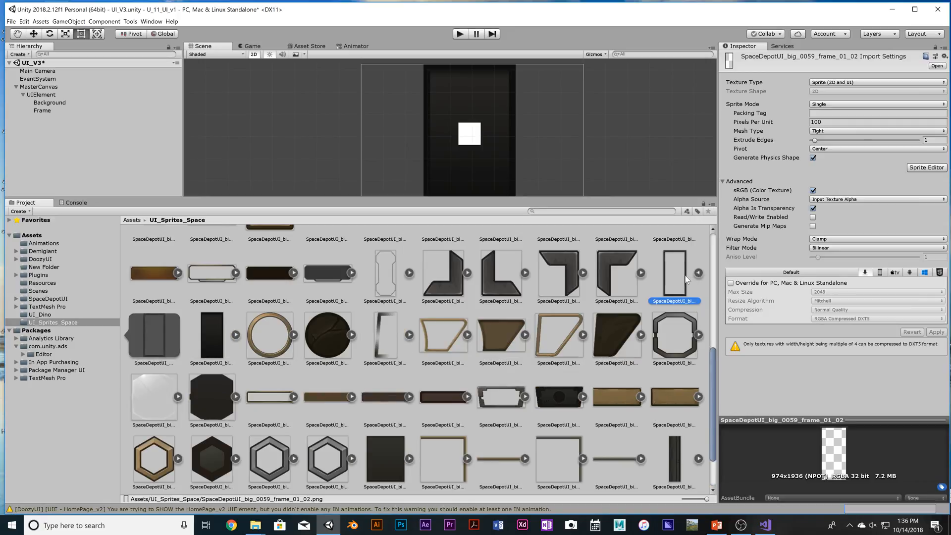
double_click(671, 302)
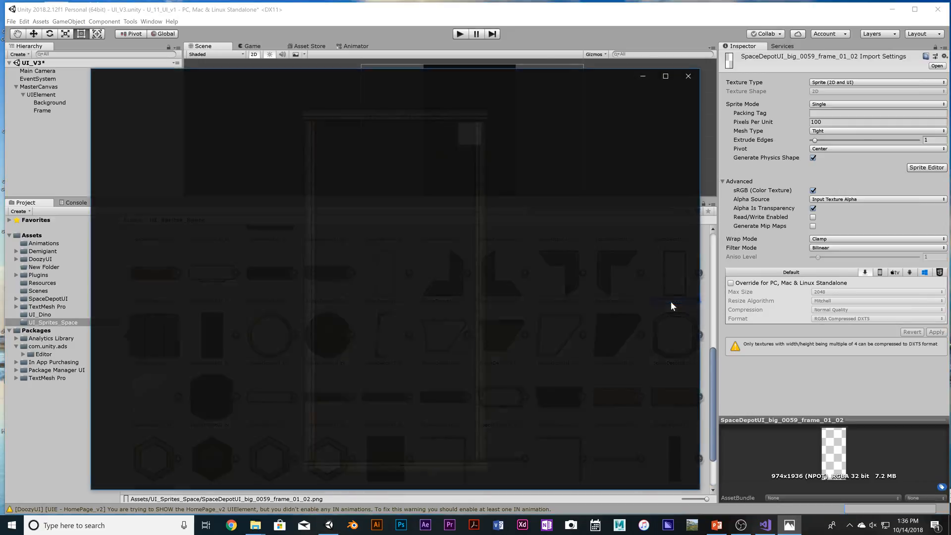
click(688, 77)
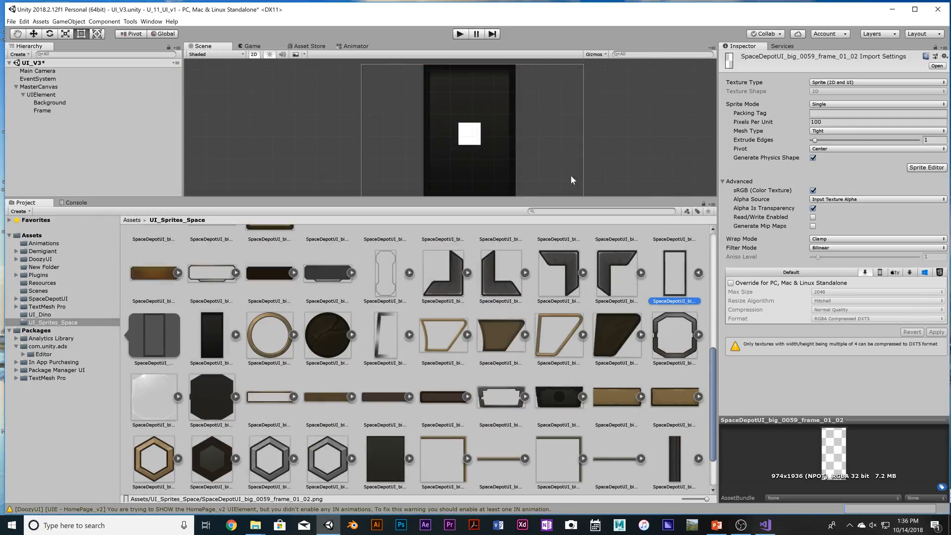
drag(539, 198, 545, 353)
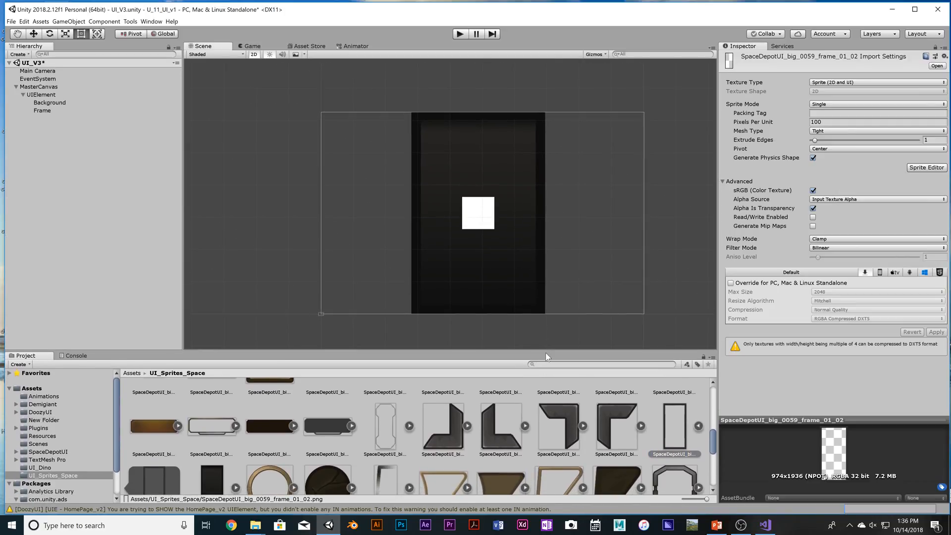
- Examine the SpaceDepotUI_big_0059_frame_01_02 sprite again, including its border slicing in the Sprite Editor, and close the editor
click(42, 110)
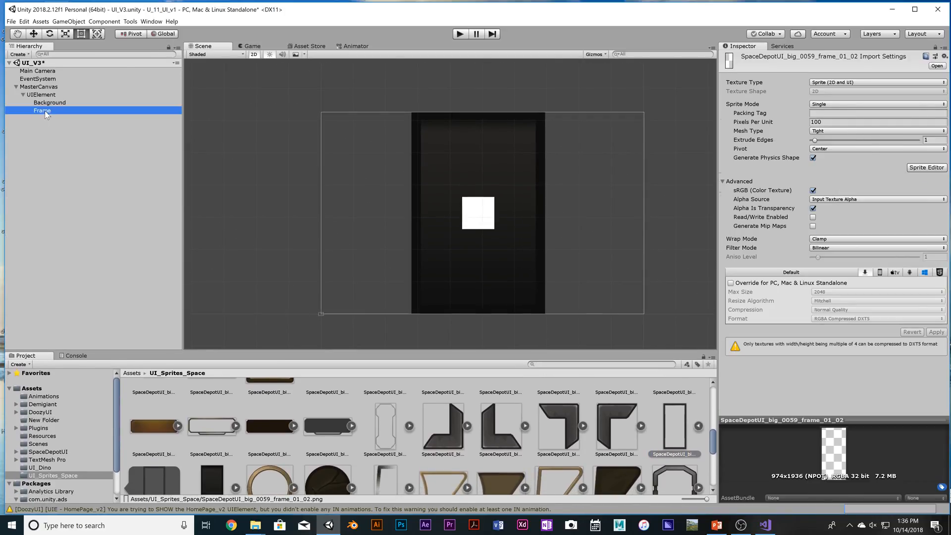
mouse_move(683, 435)
mouse_down()
mouse_move(787, 257)
mouse_move(677, 428)
mouse_up()
double_click(684, 432)
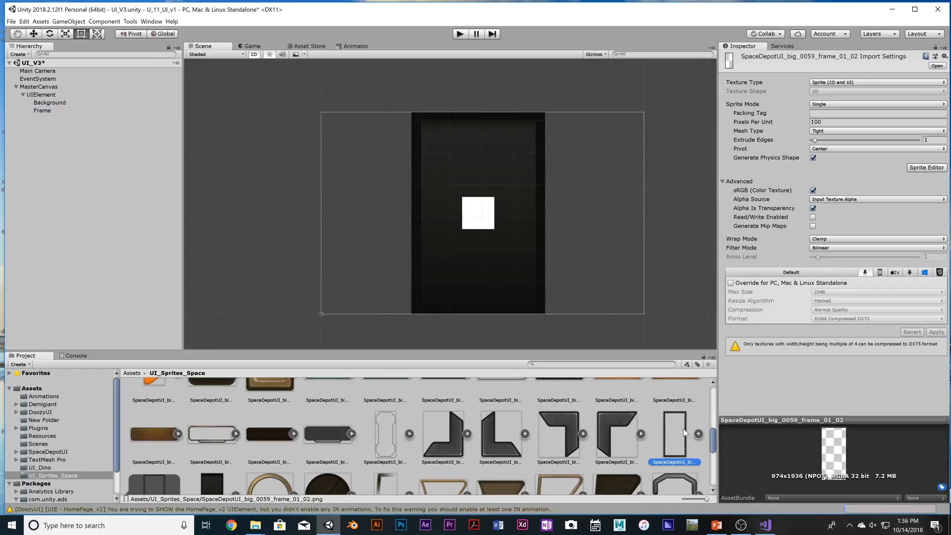
click(690, 76)
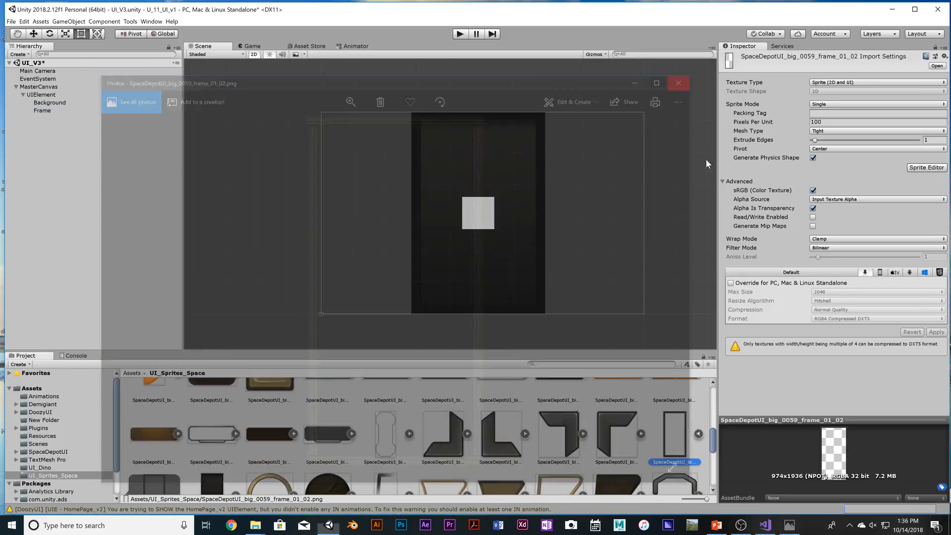
click(939, 167)
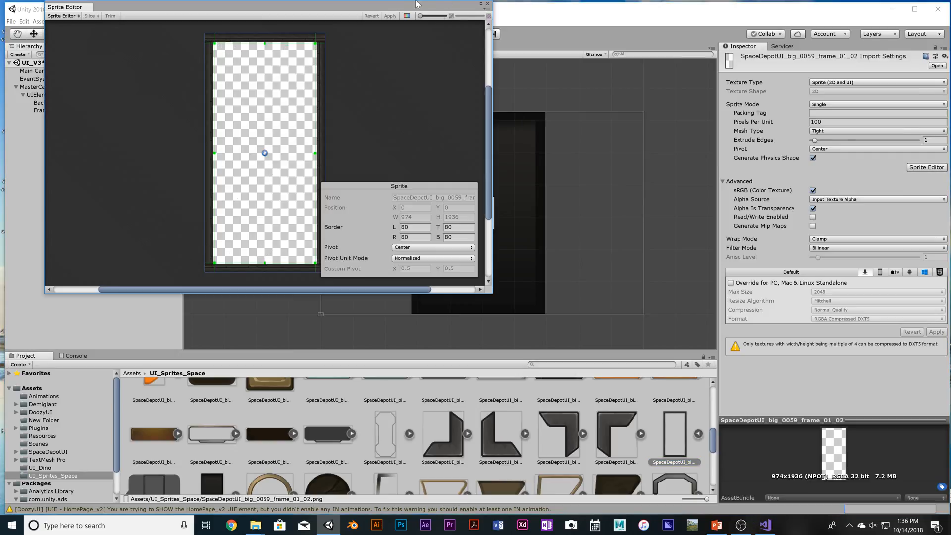
click(487, 4)
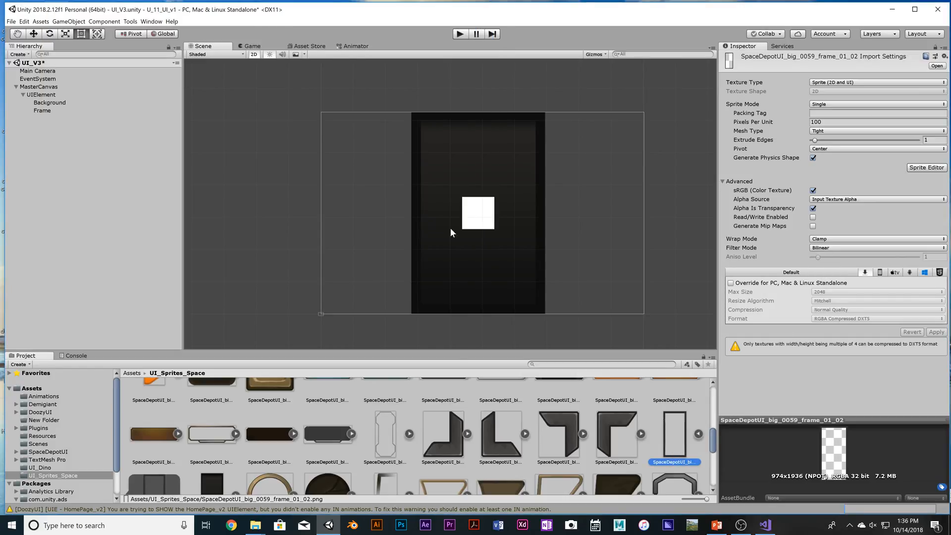
- Assign SpaceDepotUI_big_0059_frame_01_02 as the Frame object's source image and set its image type to Simple
click(42, 111)
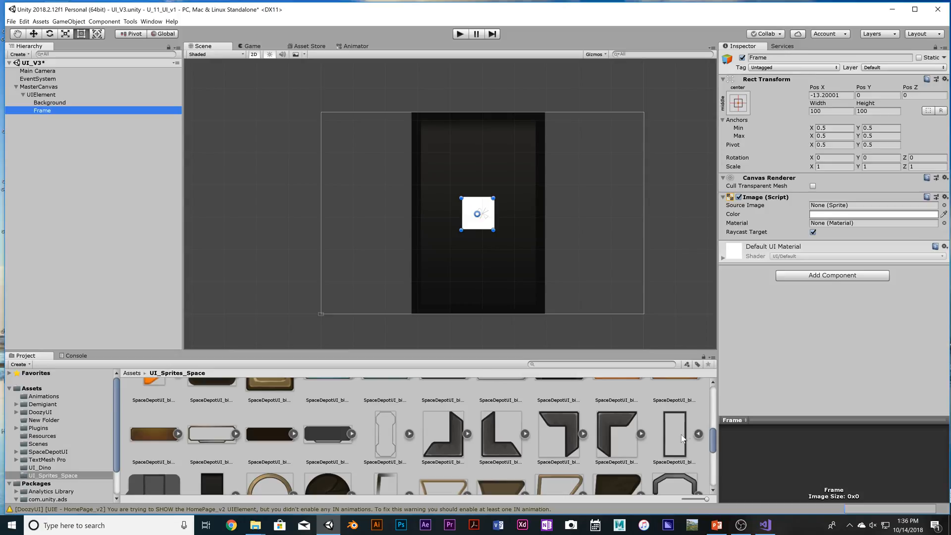
drag(664, 446, 838, 213)
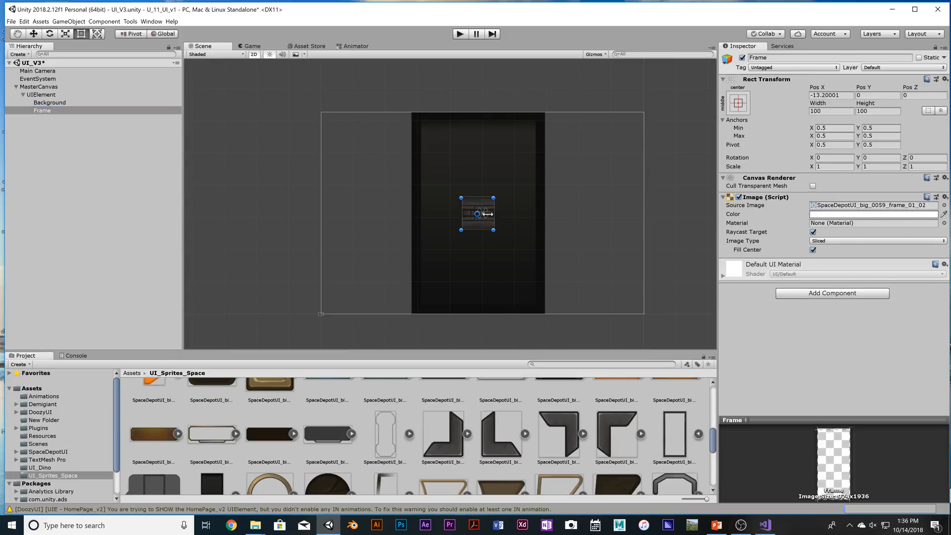
click(859, 241)
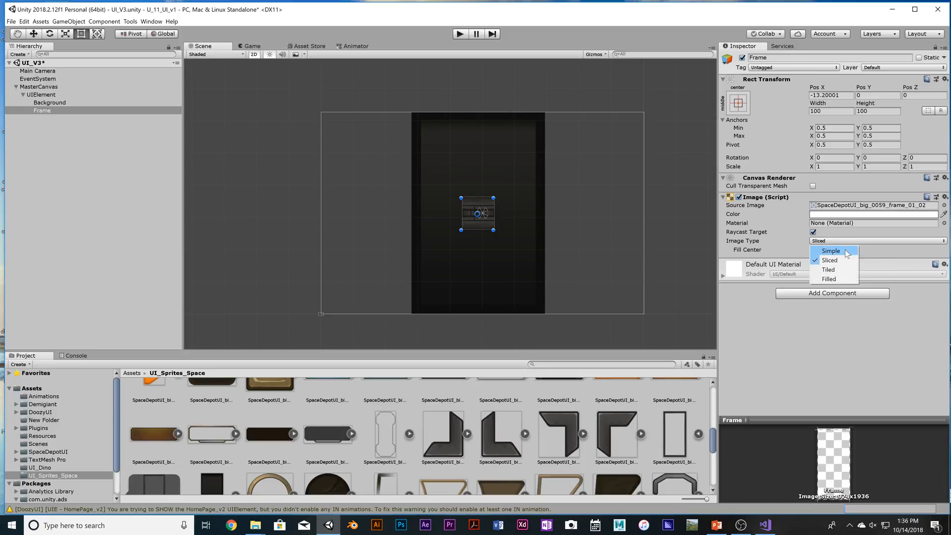
click(842, 249)
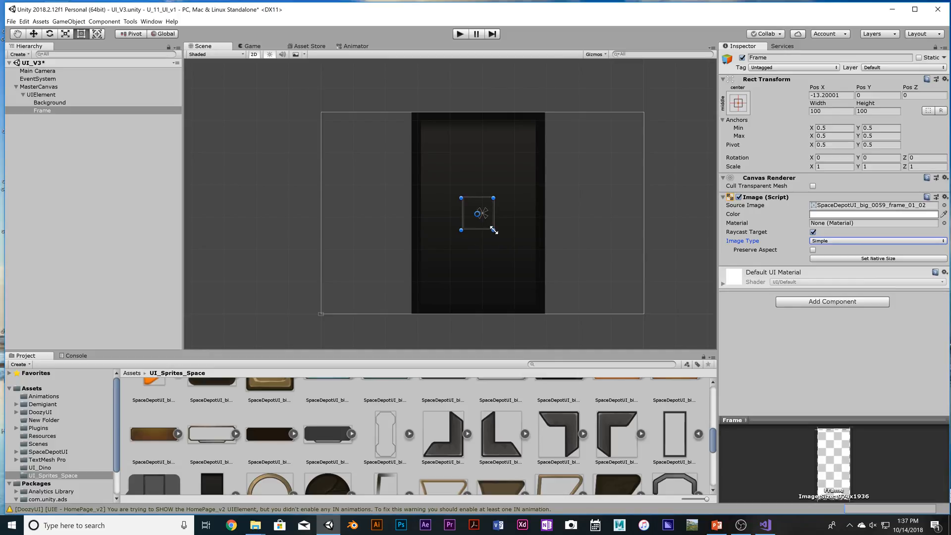
- Resize the Frame in the scene to cover the background panel, about 413 wide by 626 high
alt+shift+drag(494, 231, 522, 300)
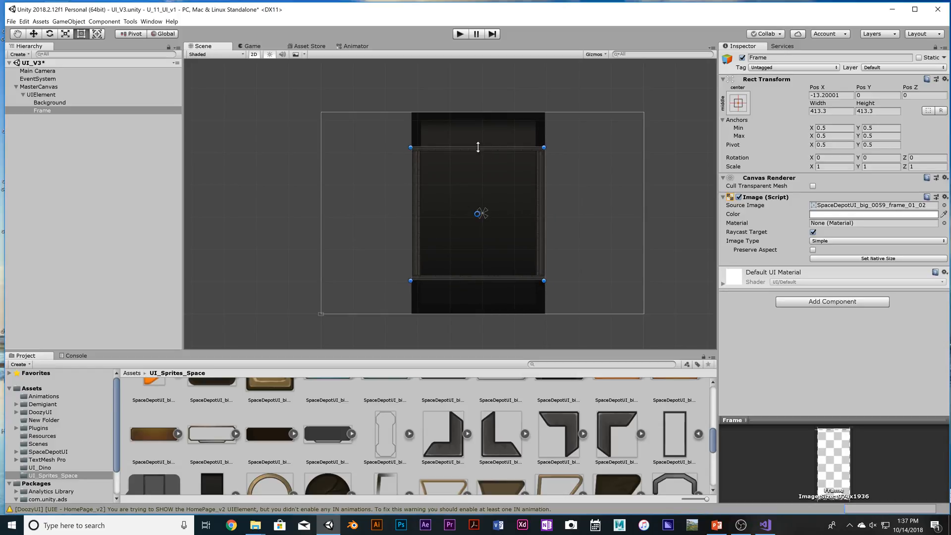
drag(478, 147, 477, 113)
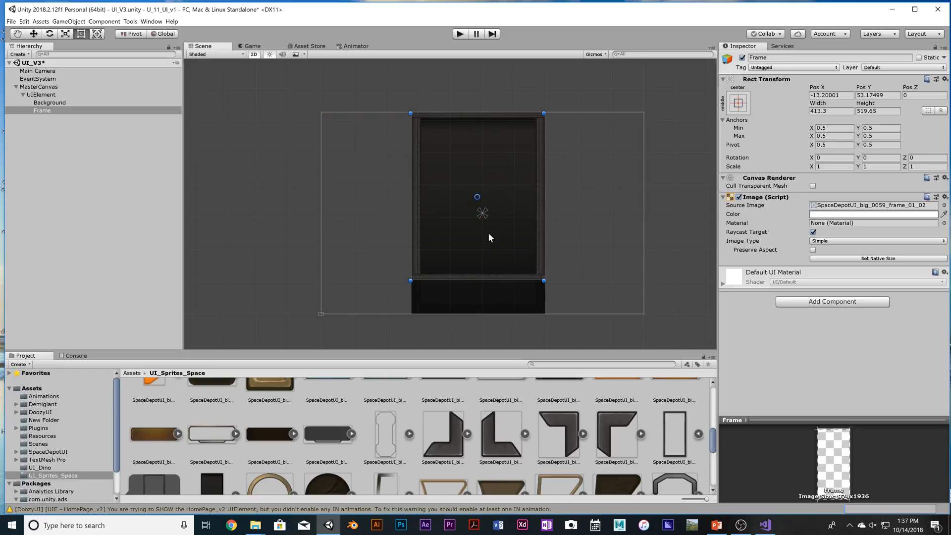
drag(486, 281, 484, 315)
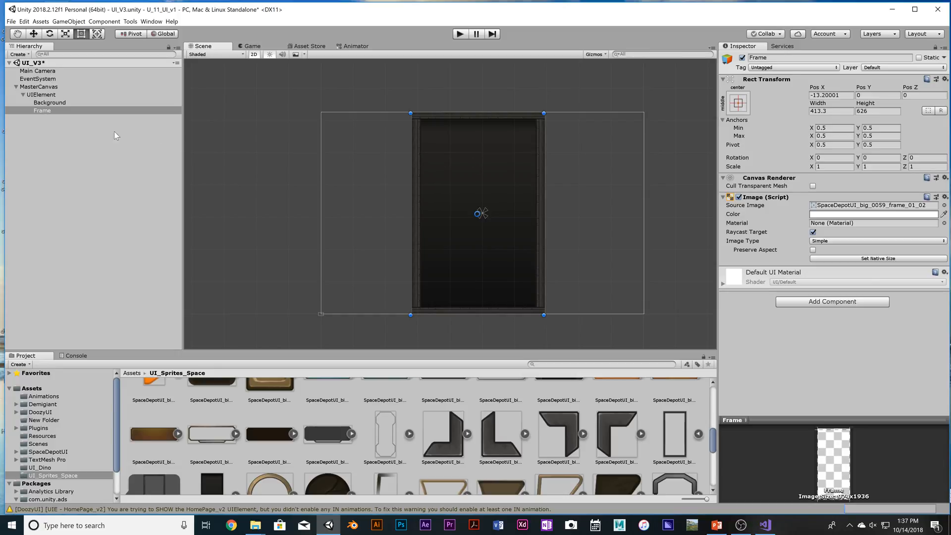
- Try placing Frame above Background in the hierarchy, and move it back below Background
click(42, 111)
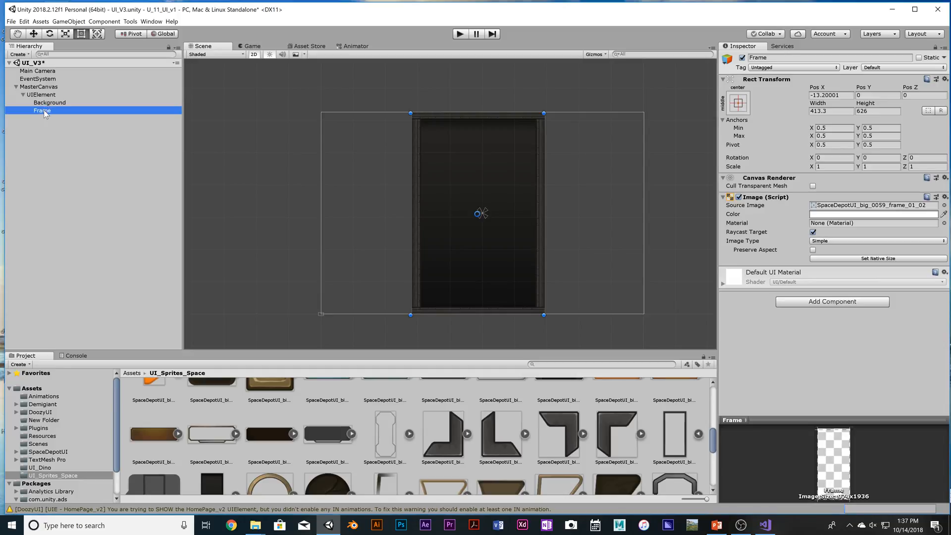
click(46, 103)
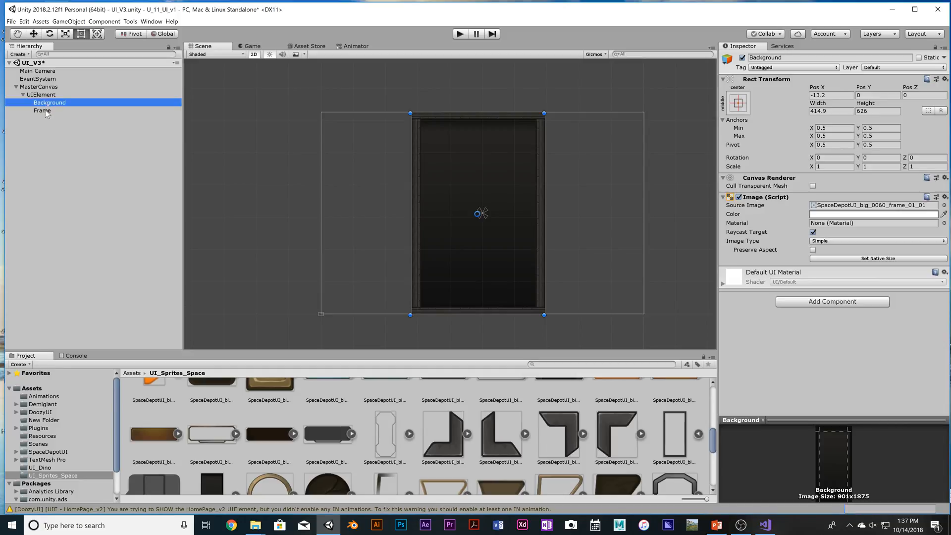
drag(46, 112, 48, 102)
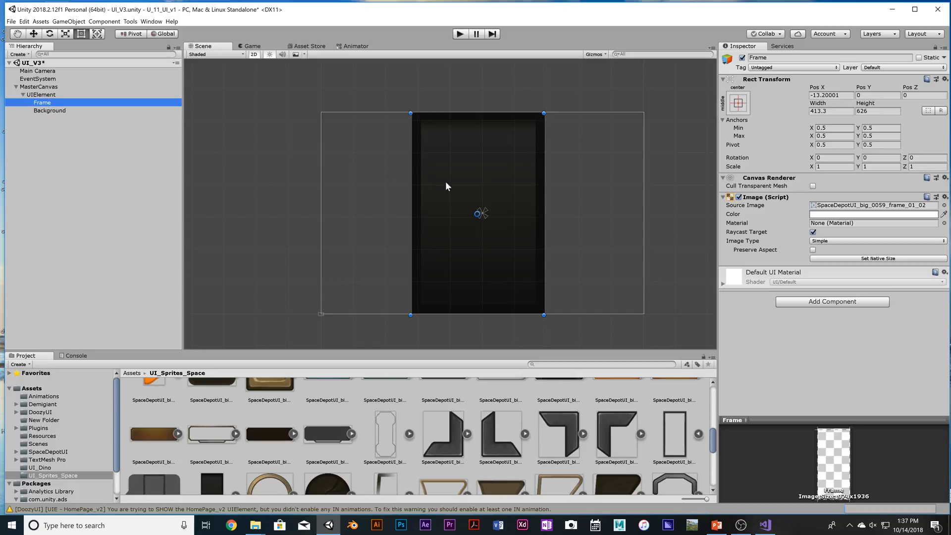
drag(58, 103, 55, 114)
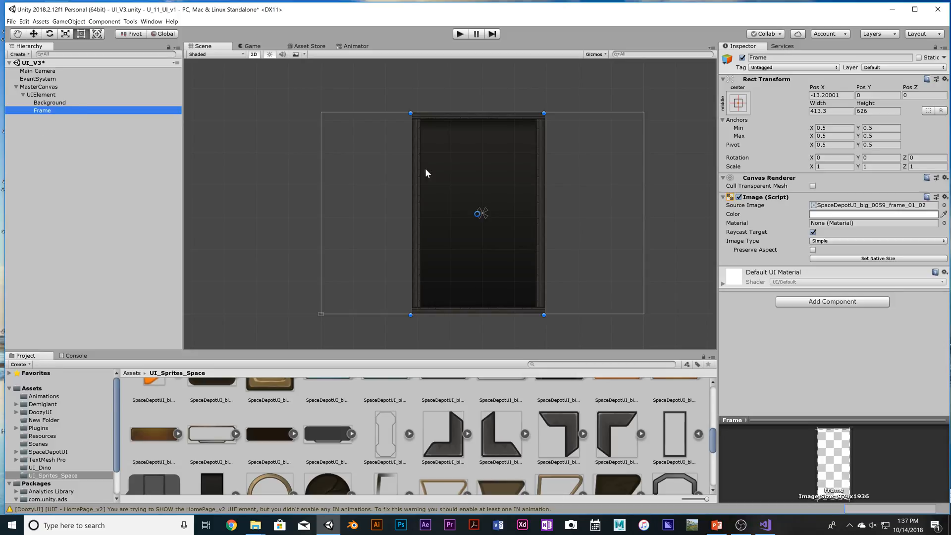
key(F2)
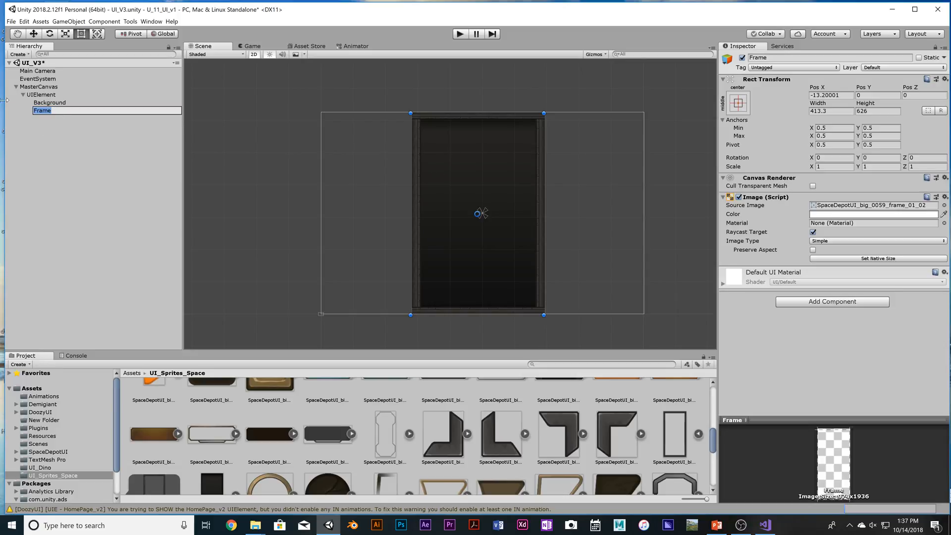
- Enlarge the asset browsing area and view the import settings of the corner sprite SpaceDepotUI_big_0057_frame_01_04
click(46, 111)
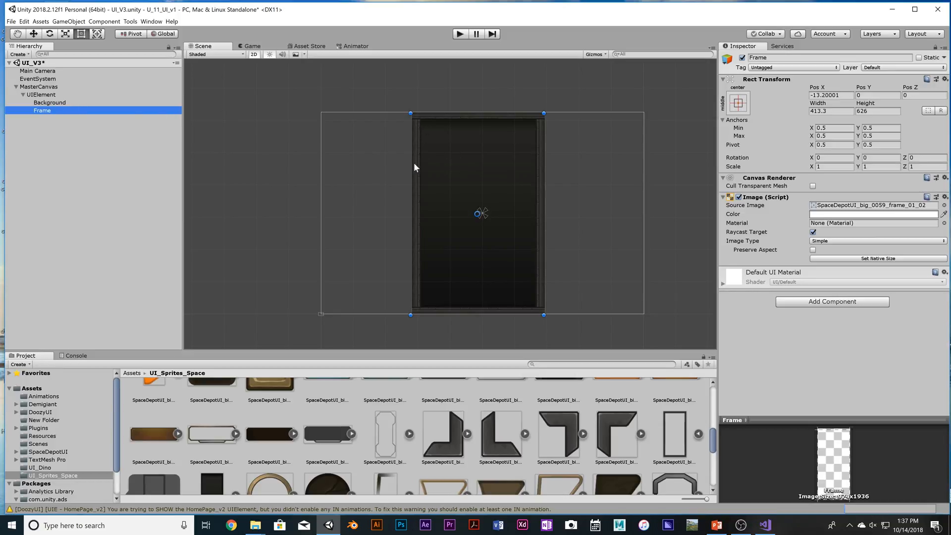
click(63, 104)
click(62, 110)
drag(351, 349, 354, 287)
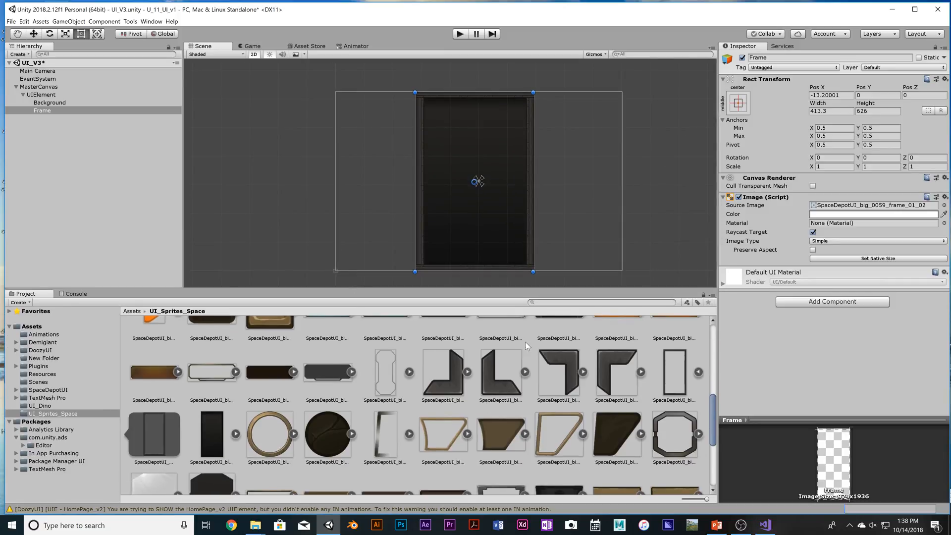
click(570, 361)
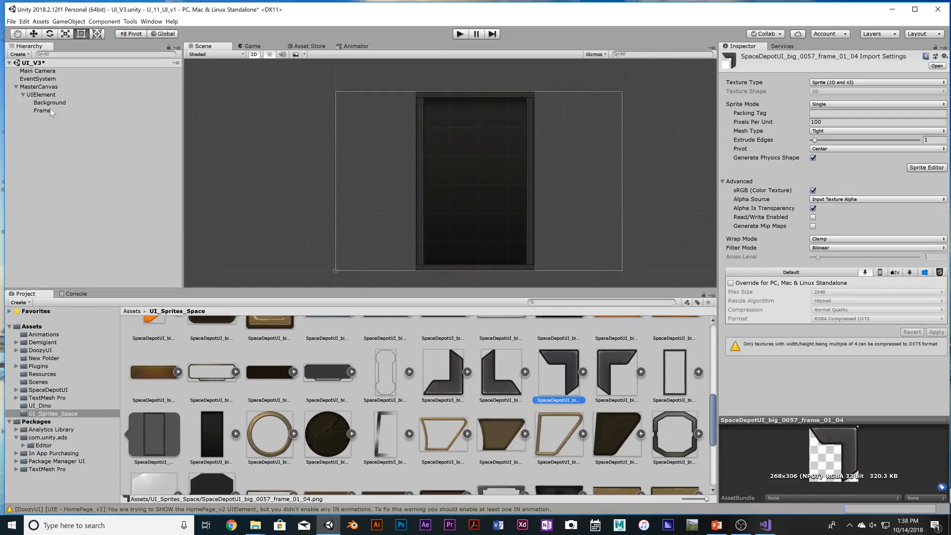
- Add a new UI Image from the Frame object and move it out to sit directly below Frame inside UIElement
click(50, 110)
right_click(51, 110)
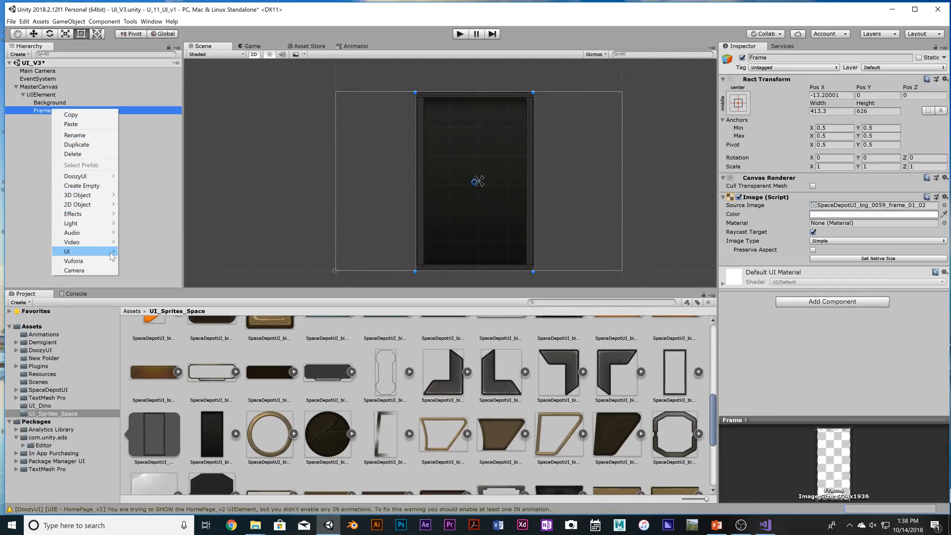
mouse_move(111, 256)
click(164, 272)
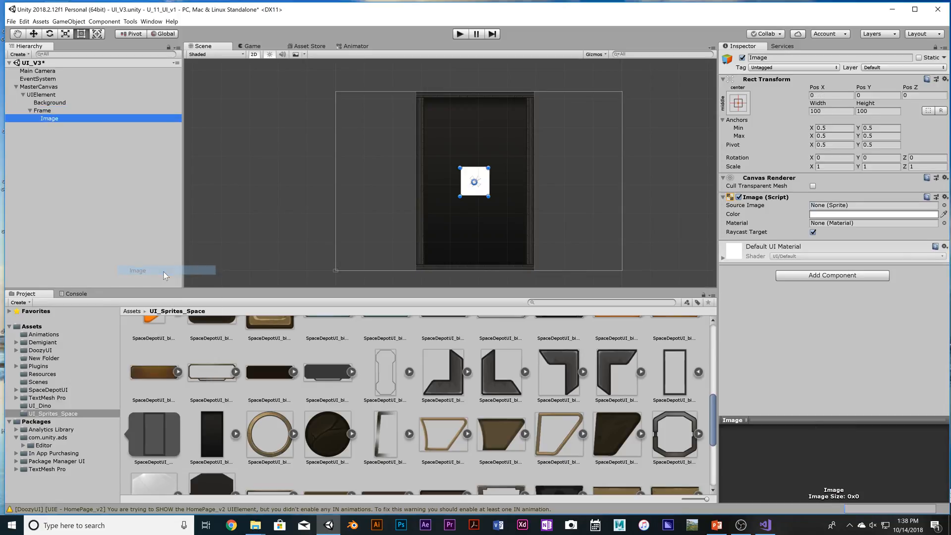
mouse_move(53, 119)
mouse_down()
mouse_move(52, 100)
mouse_move(47, 122)
mouse_up()
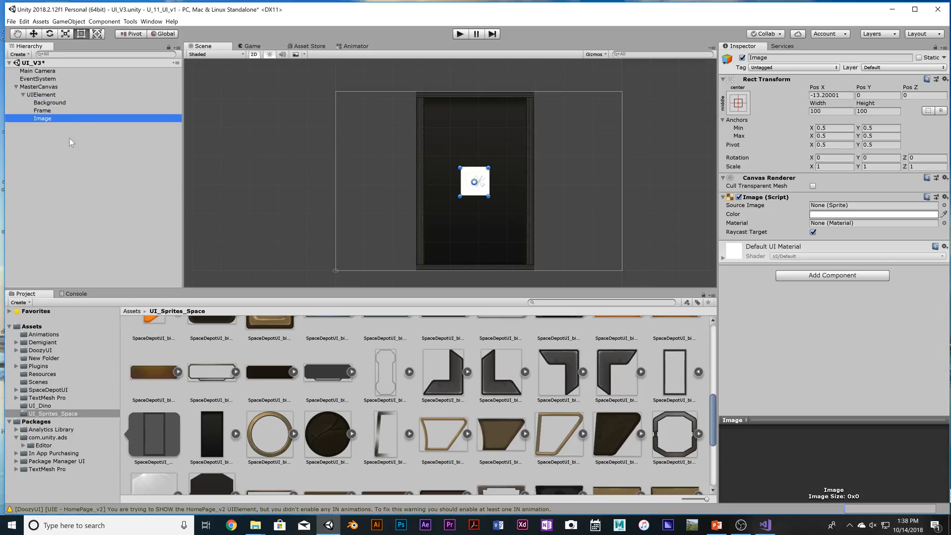
- Place the new image at the frame's upper-left corner, about X -171, Y 263, and assign SpaceDepotUI_big_0058_frame_01_03 as its source image
drag(475, 184, 425, 111)
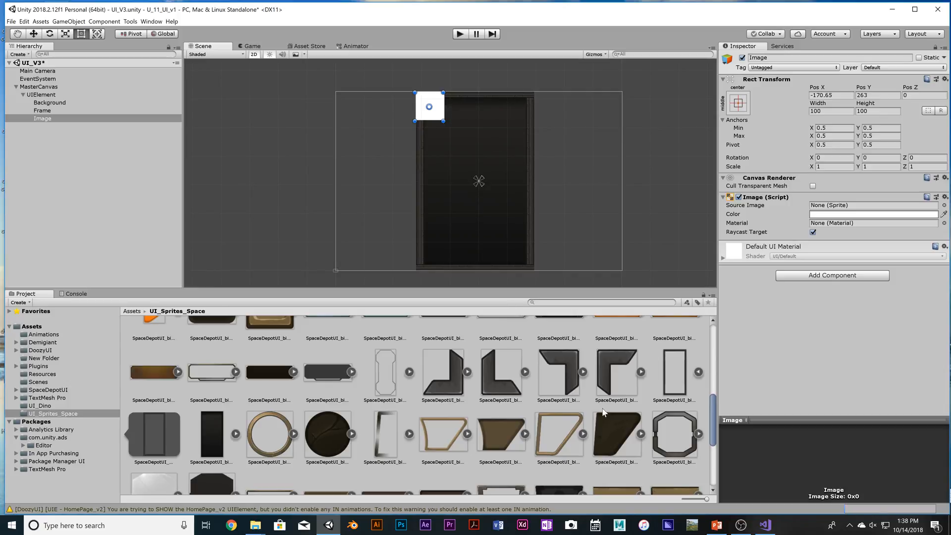
click(606, 381)
drag(605, 379, 826, 212)
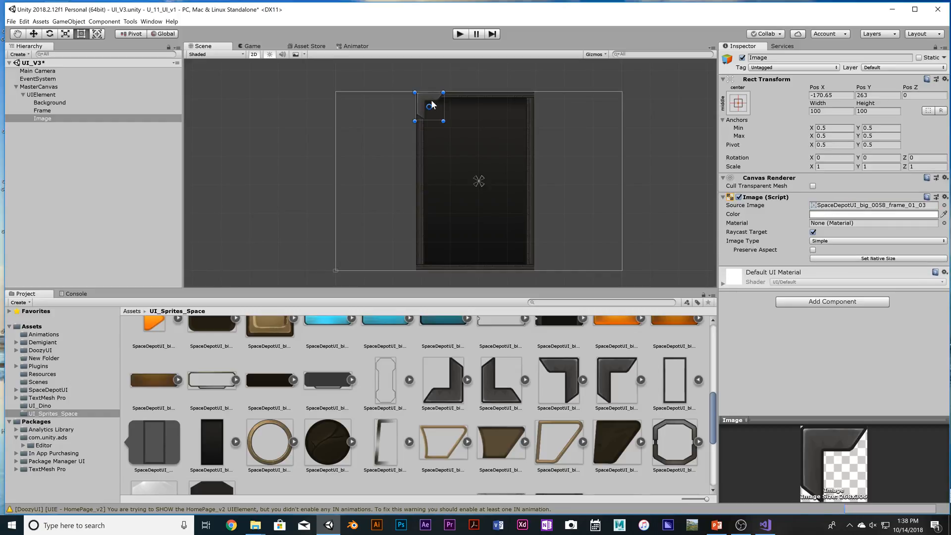
- Rename the new corner Image object to TopLeftCorner in the hierarchy
right_click(43, 119)
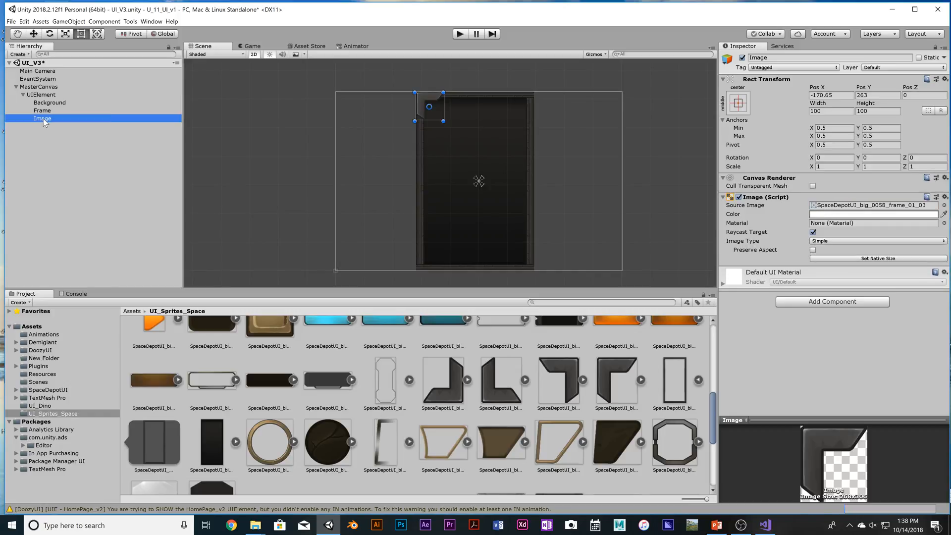
mouse_move(78, 188)
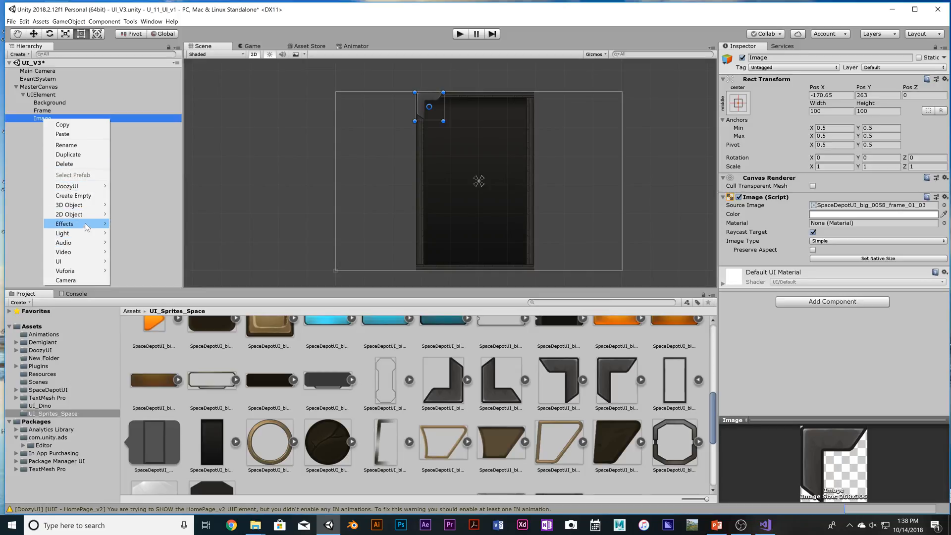
mouse_move(108, 263)
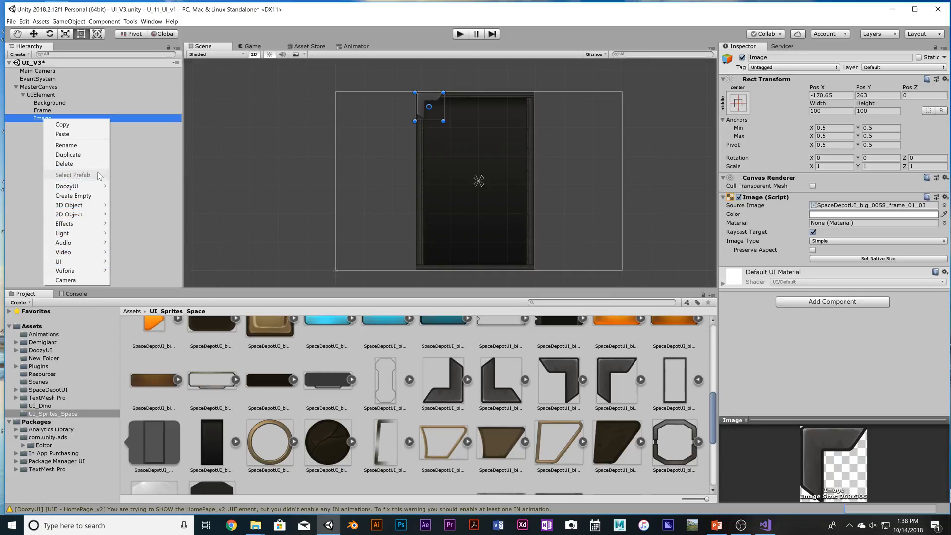
click(86, 145)
key(BackSpace)
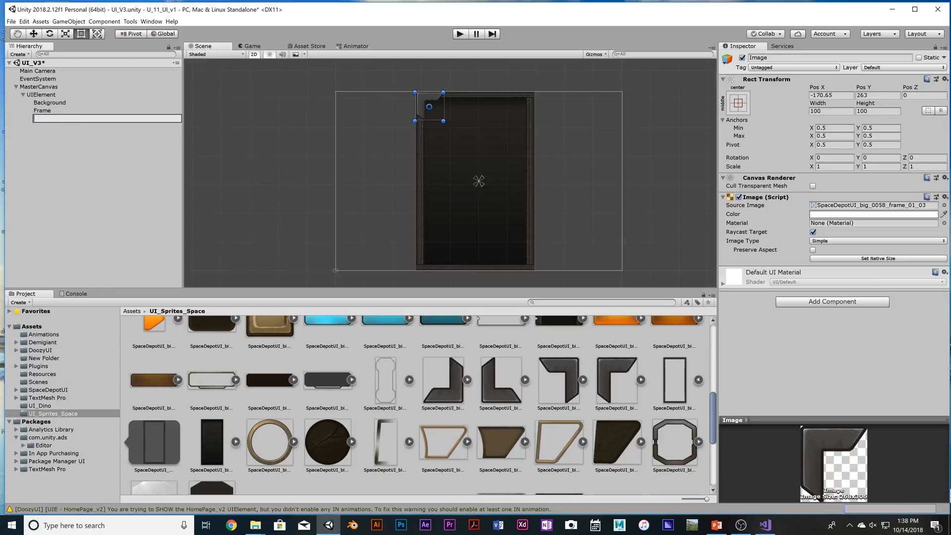
text(TopLeftCorner)
key(Return)
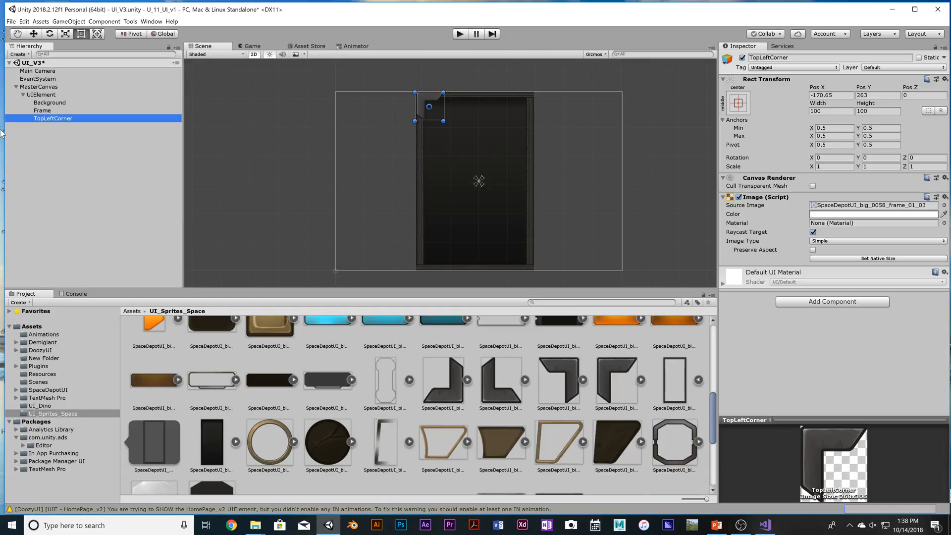
click(61, 134)
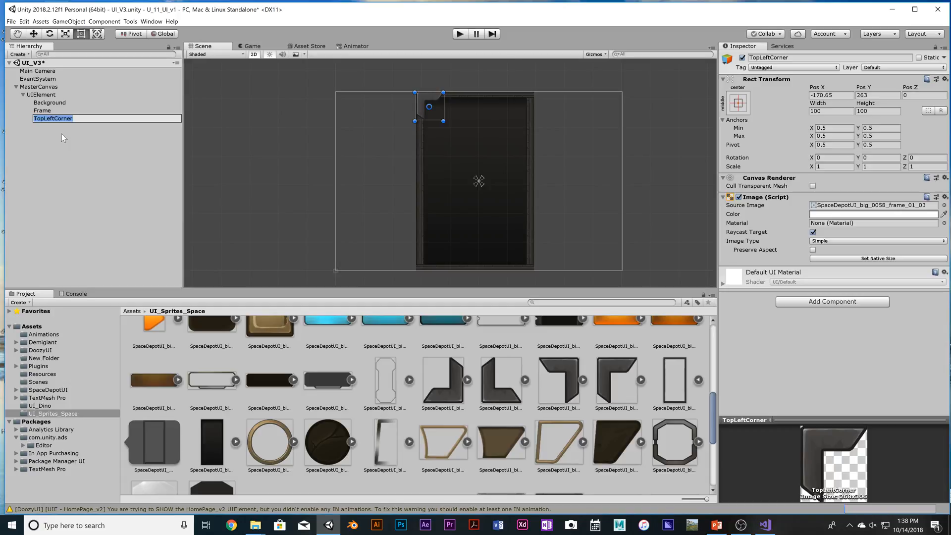
click(66, 118)
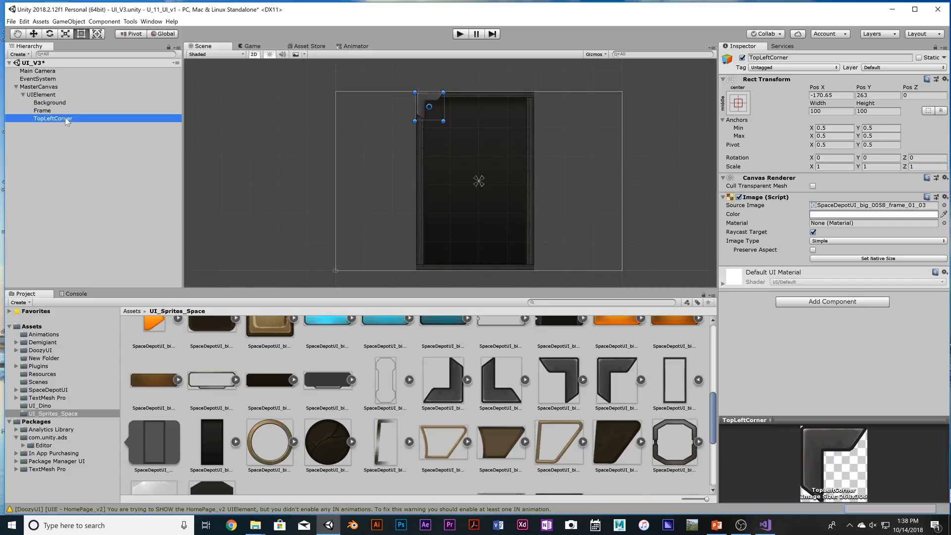
- Add a UI Image as a sibling below TopLeftCorner and place it in the frame's top-right corner at about X 143.45, Y 263
right_click(66, 118)
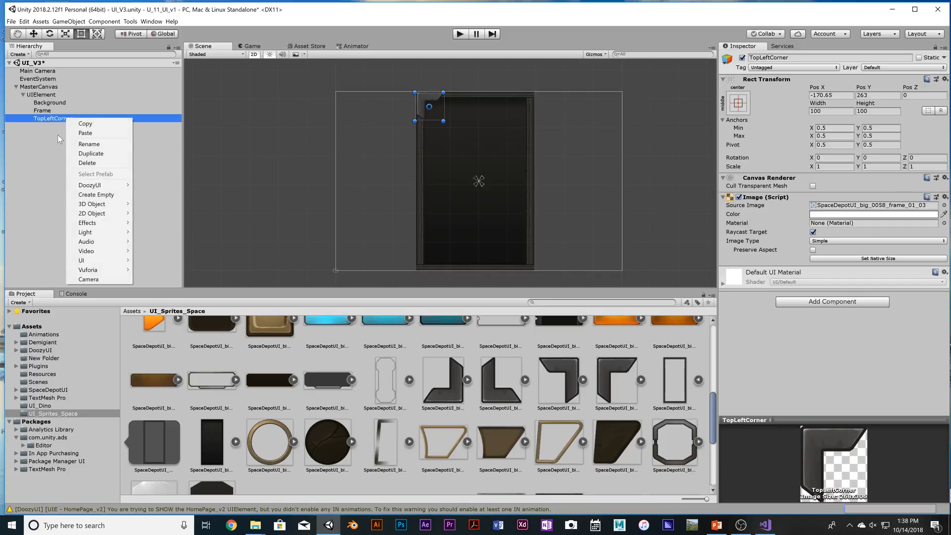
mouse_move(99, 260)
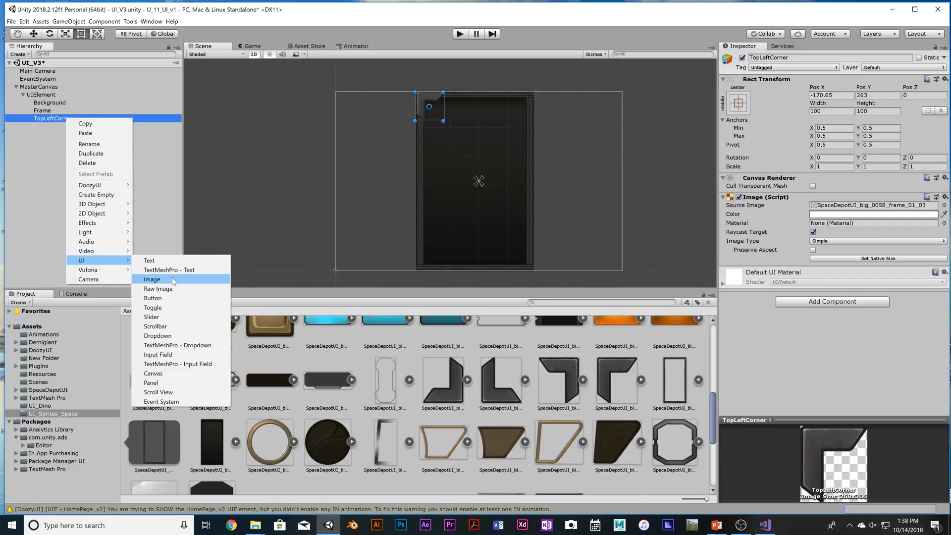
click(152, 280)
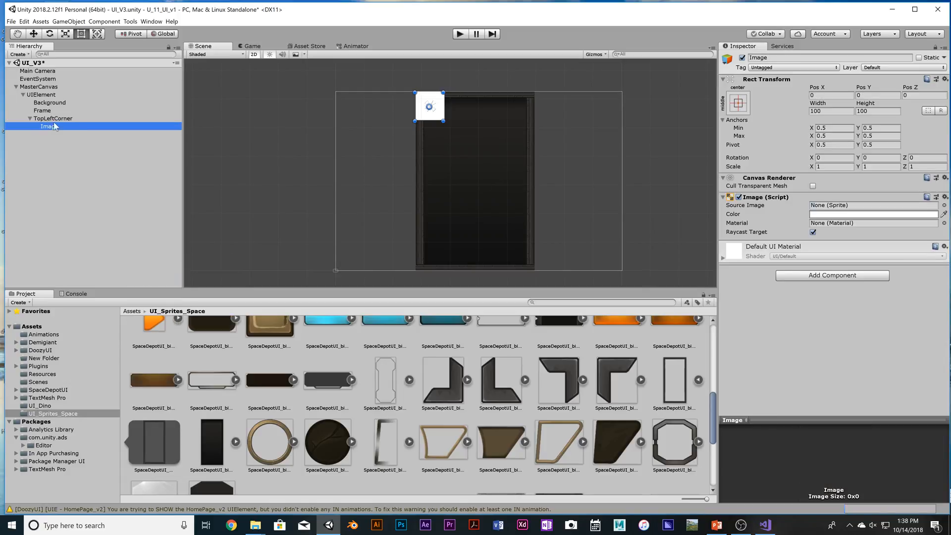
mouse_move(51, 124)
mouse_down()
mouse_move(53, 115)
mouse_move(59, 134)
mouse_up()
click(440, 113)
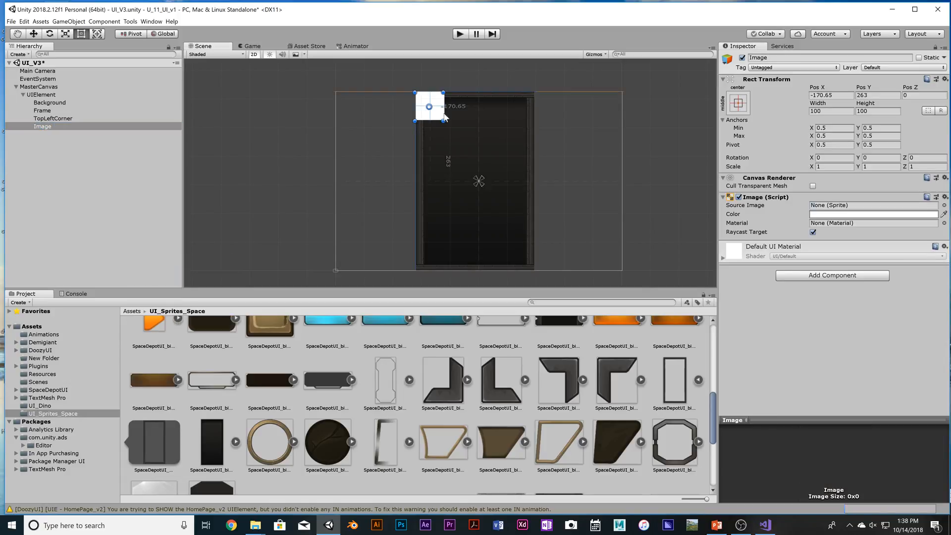
drag(432, 118, 521, 118)
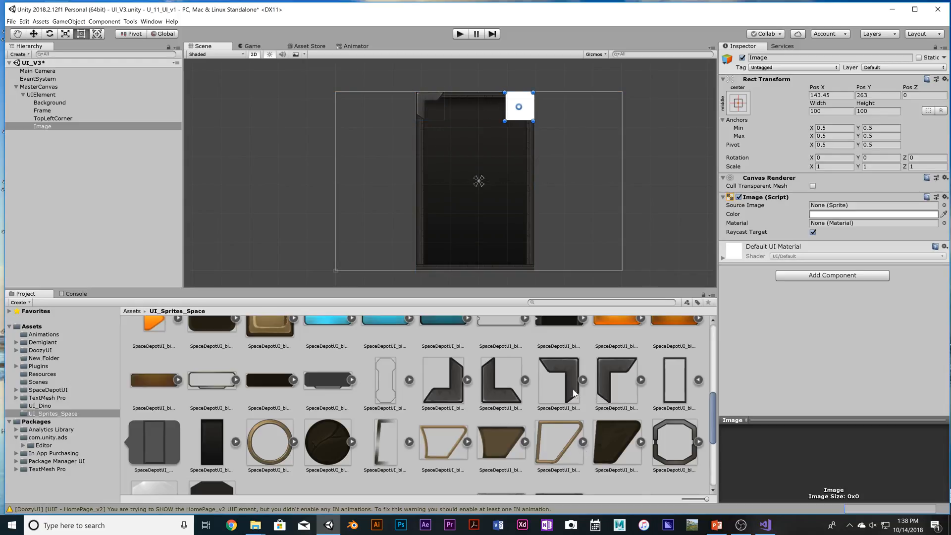
- Assign the SpaceDepotUI_big_0057_frame_01_04 sprite to the new image and rename it TopRightCorner
drag(573, 393, 858, 205)
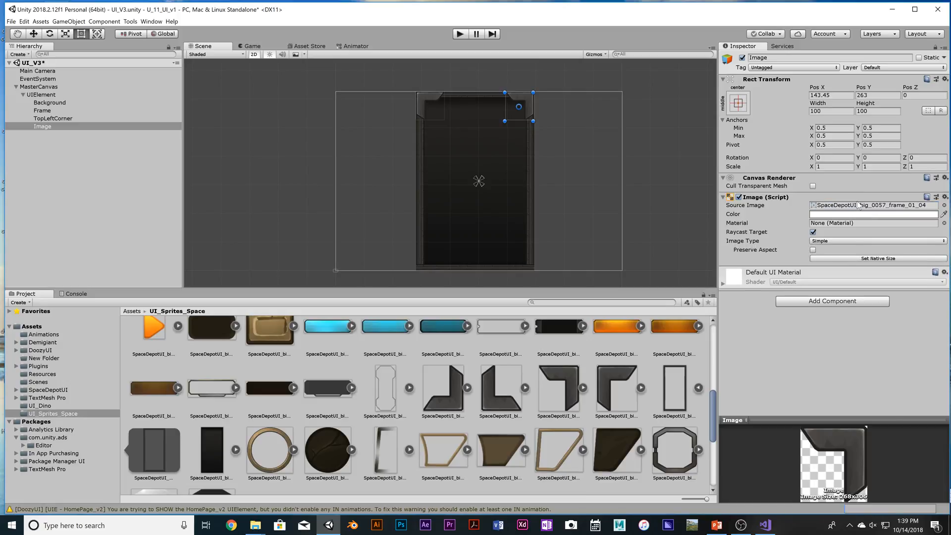
click(40, 128)
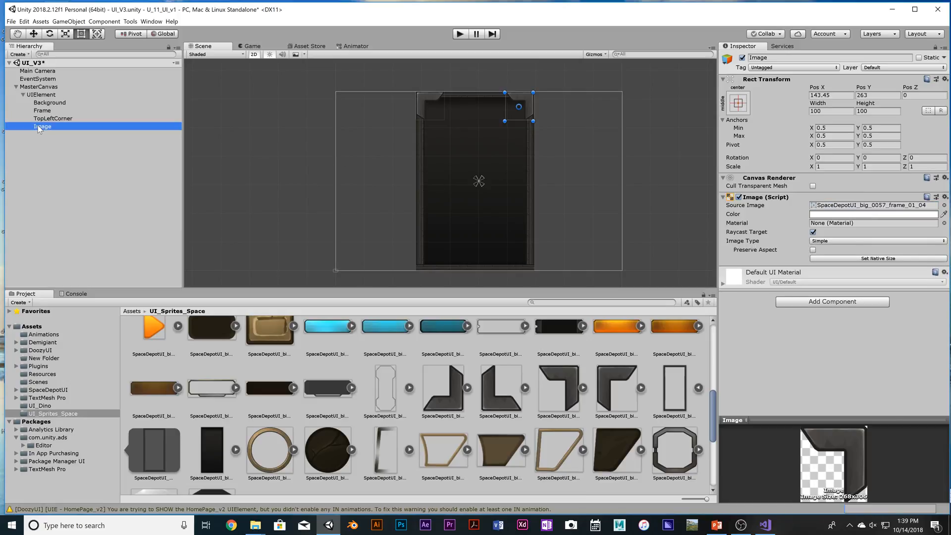
right_click(39, 127)
mouse_move(75, 240)
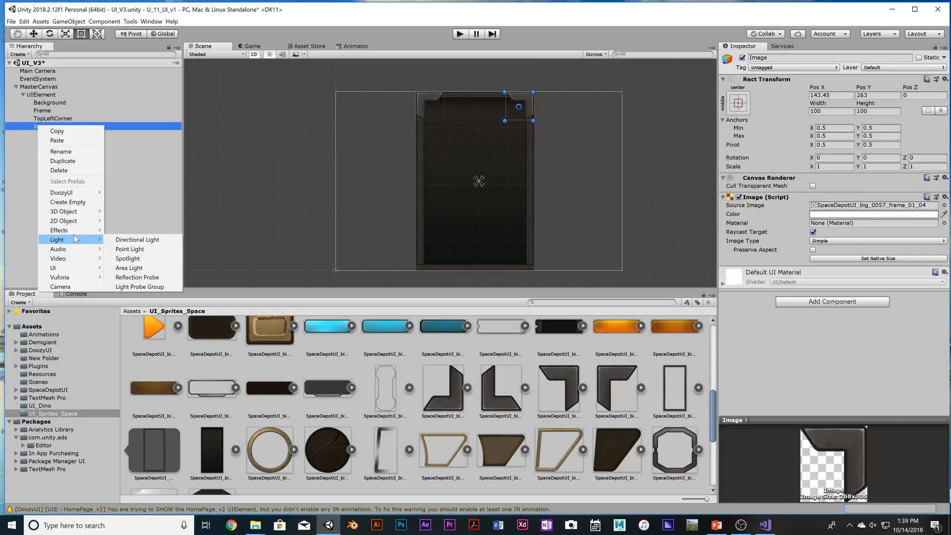
click(63, 152)
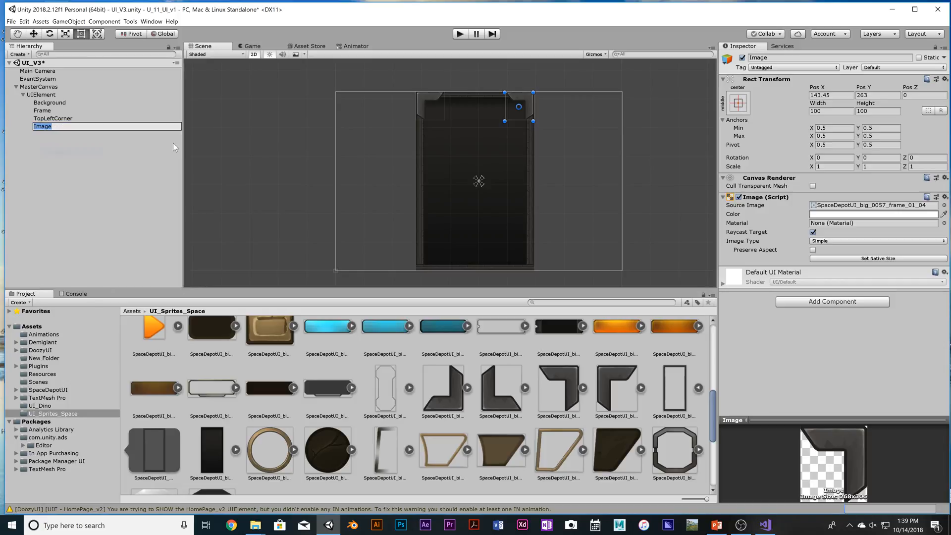
text(TopRightCorner)
key(Return)
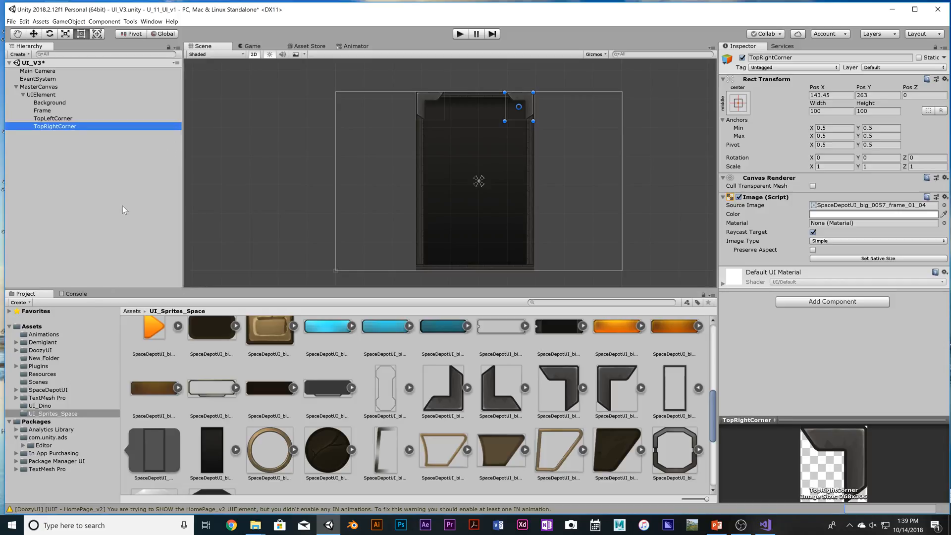
- Add another UI Image and make it a sibling directly below TopRightCorner under UIElement
right_click(51, 144)
mouse_move(110, 287)
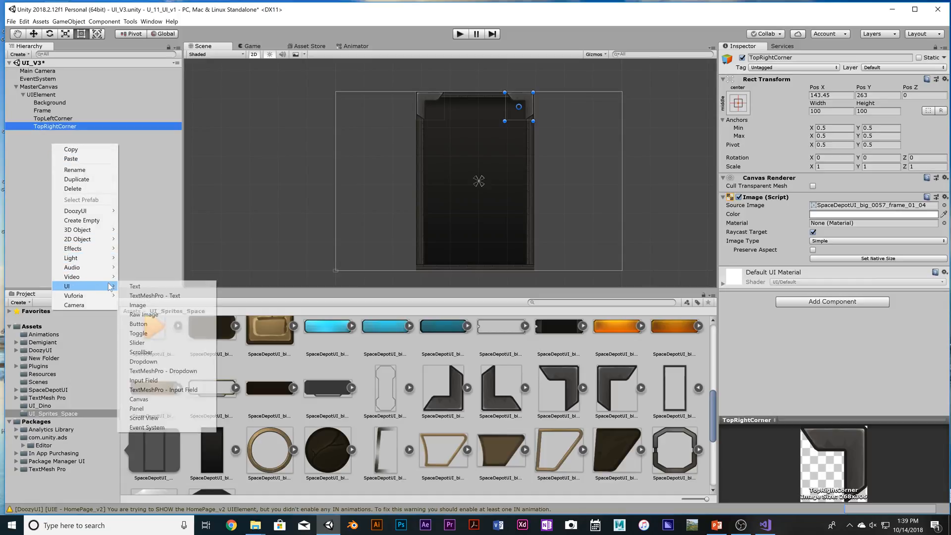
click(157, 305)
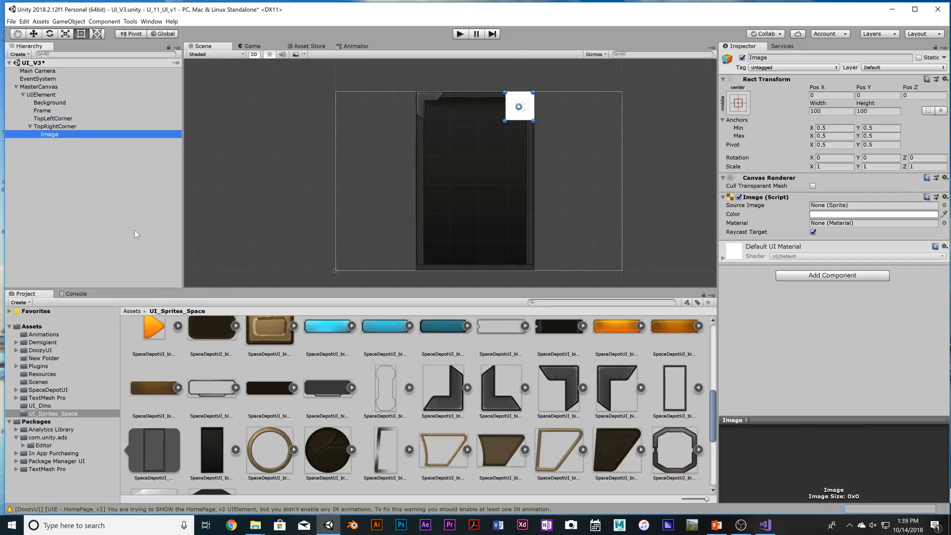
mouse_move(52, 134)
mouse_down()
mouse_move(56, 119)
mouse_move(50, 143)
mouse_up()
- Rename the new image below TopRightCorner as BtRightCorner
right_click(48, 138)
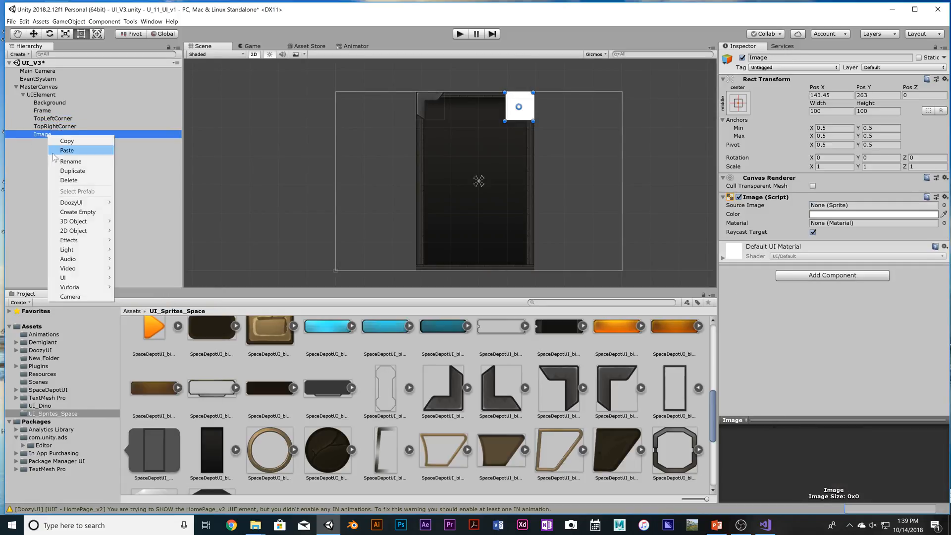
click(84, 163)
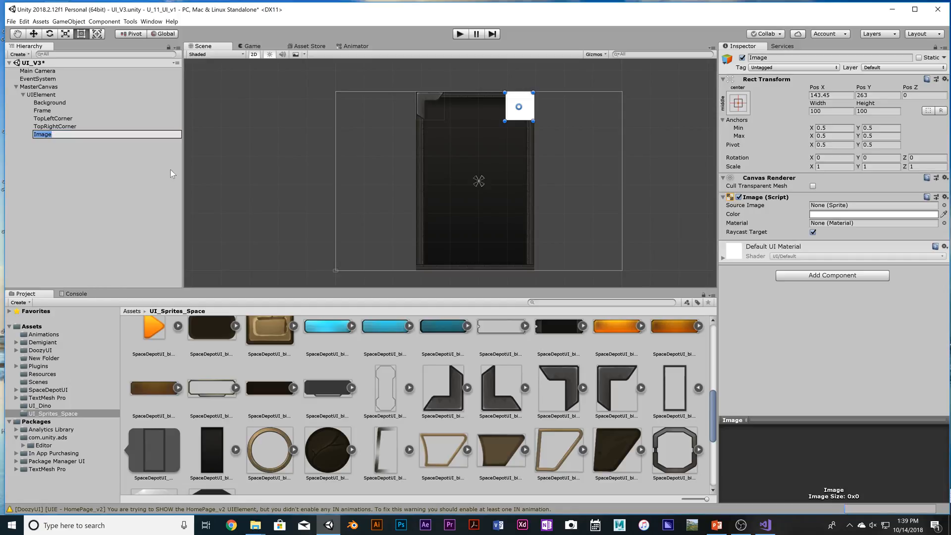
text(Top)
text(Right)
key(BackSpace)
key(BackSpace)
key(BackSpace)
key(BackSpace)
key(BackSpace)
key(BackSpace)
key(BackSpace)
key(BackSpace)
text(BtRightCorner)
key(Return)
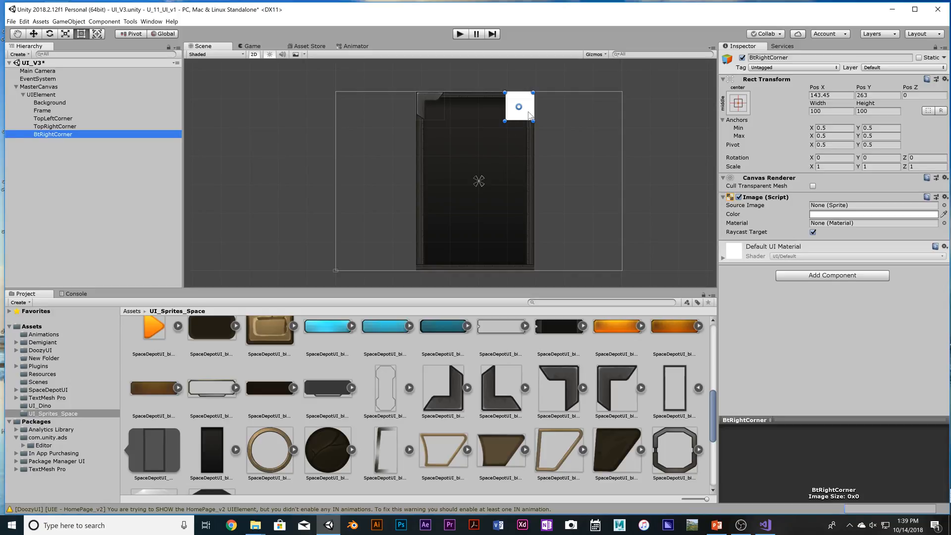
- Place BtRightCorner in the frame's bottom-right corner at about X 143.45, Y -263 and assign it the SpaceDepotUI_big_0055_frame_01_06 sprite
drag(529, 115, 533, 270)
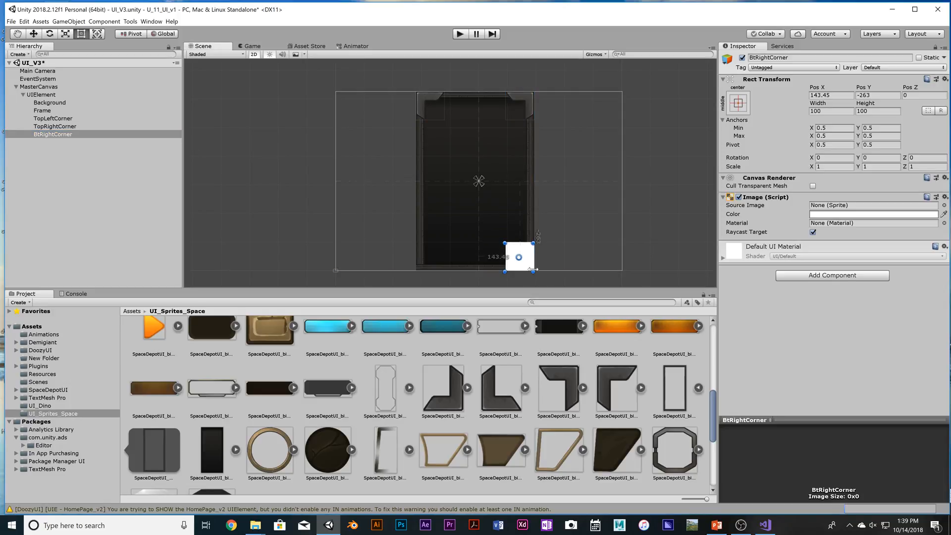
drag(445, 404, 837, 207)
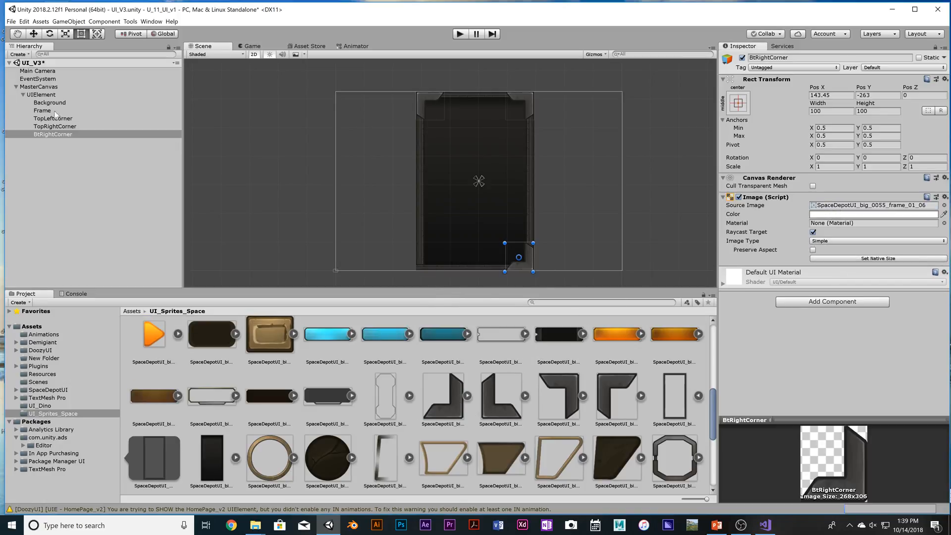
- Add a fourth corner UI Image and make it a sibling directly below BtRightCorner under UIElement
click(59, 135)
right_click(59, 135)
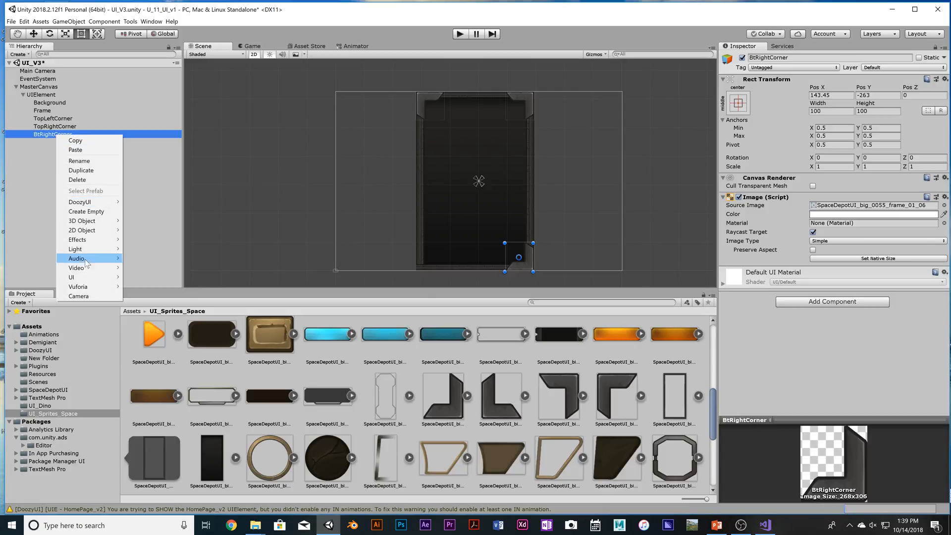
mouse_move(89, 278)
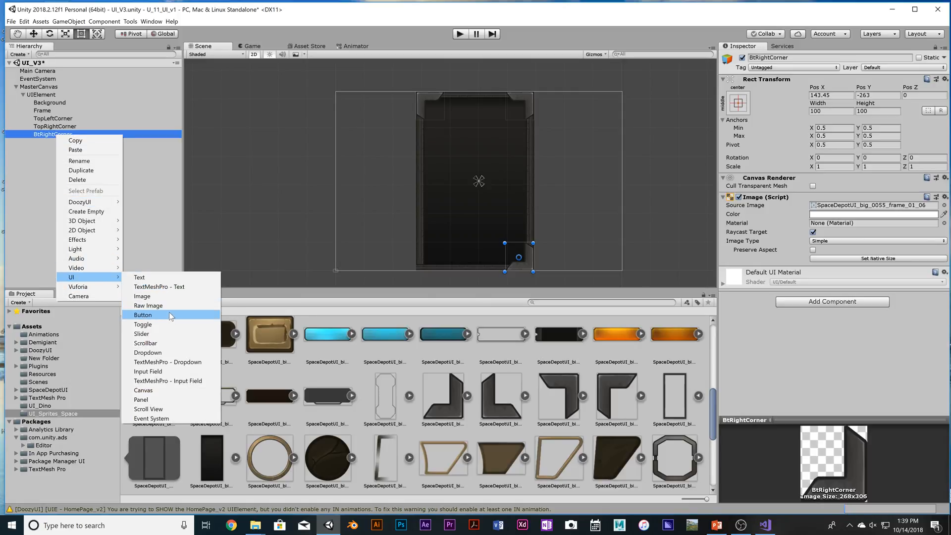
click(149, 296)
mouse_move(46, 143)
mouse_down()
mouse_move(44, 132)
mouse_move(51, 149)
mouse_up()
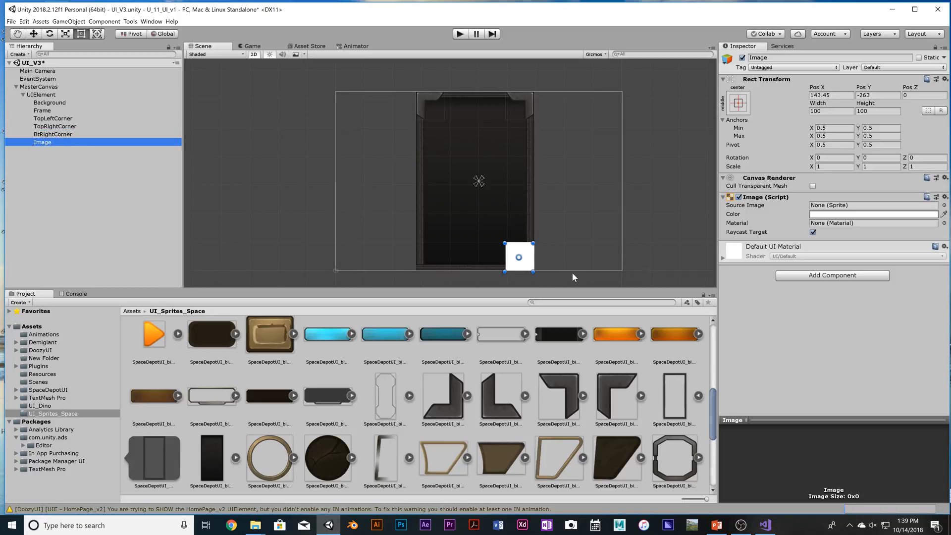
- Try to place the new image in the frame's bottom-left corner, by moving it and with the bottom-left anchor preset
drag(519, 266, 445, 267)
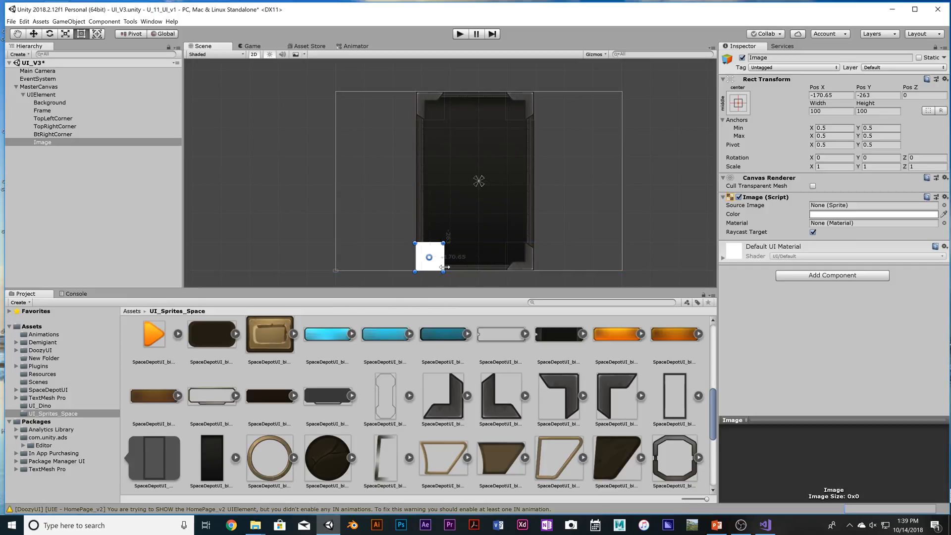
key(ctrl+z)
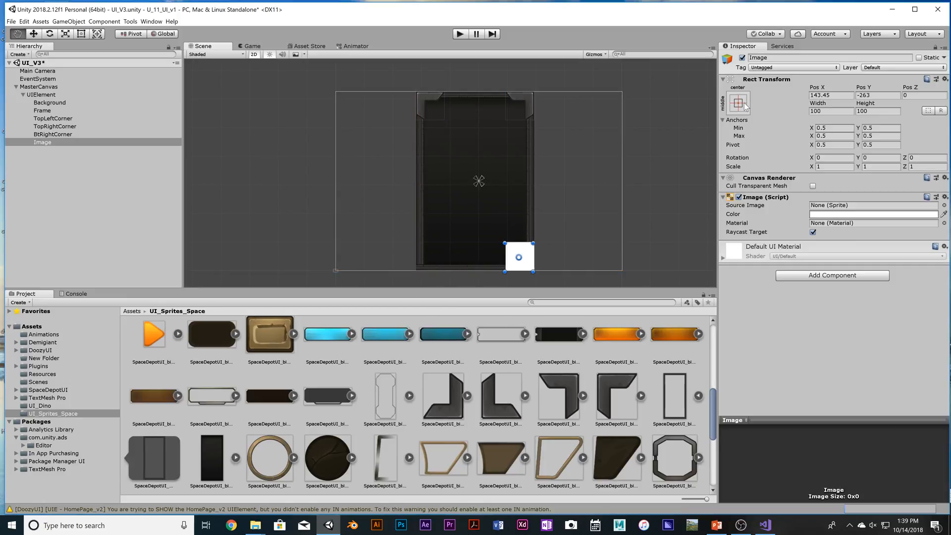
click(738, 103)
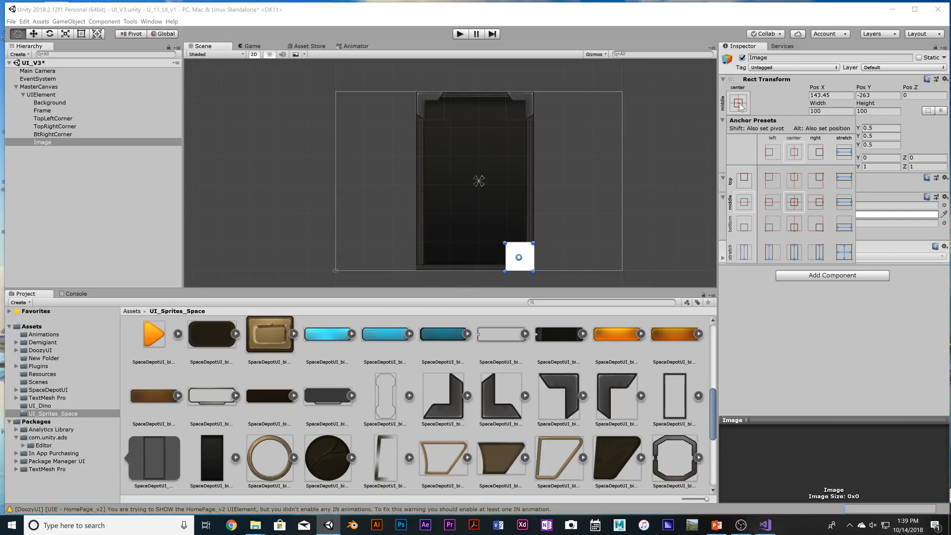
alt+shift+click(770, 230)
key(ctrl+z)
alt+click(774, 231)
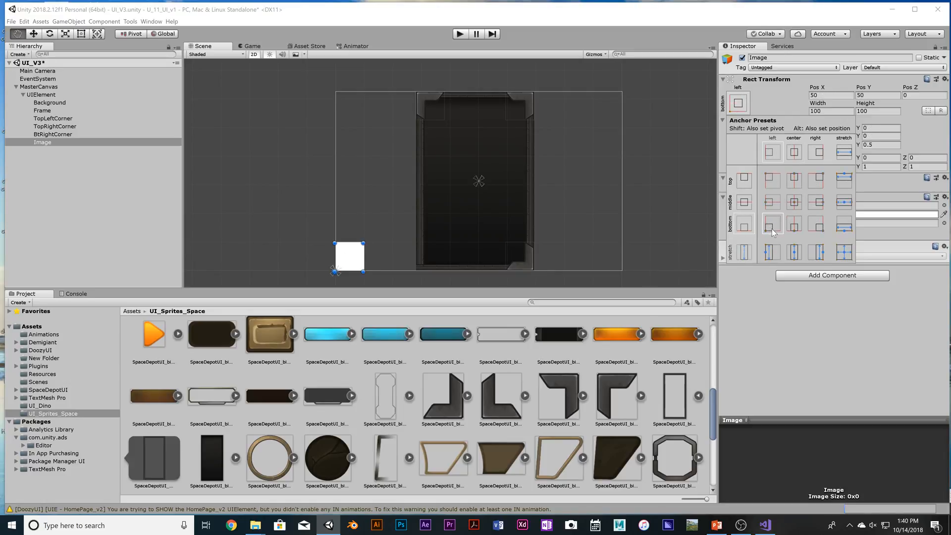
key(ctrl+z)
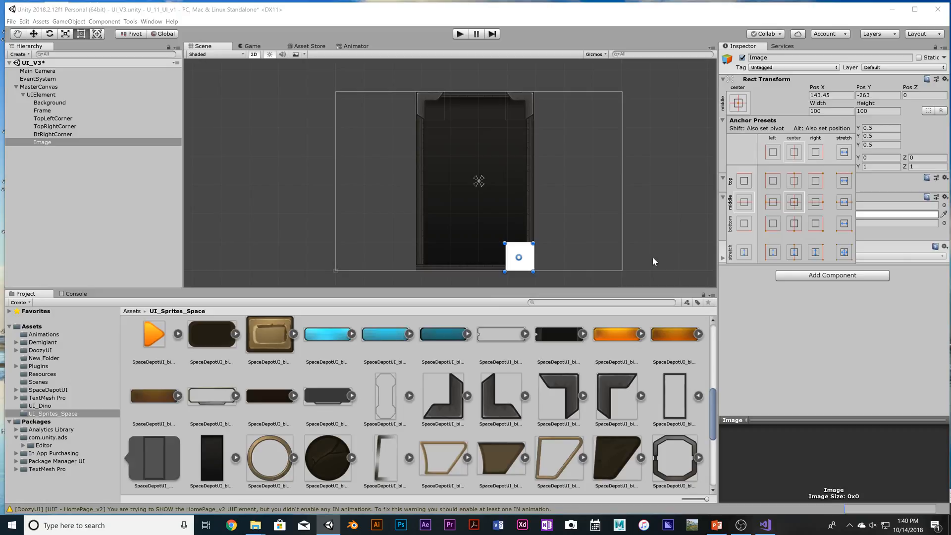
click(531, 264)
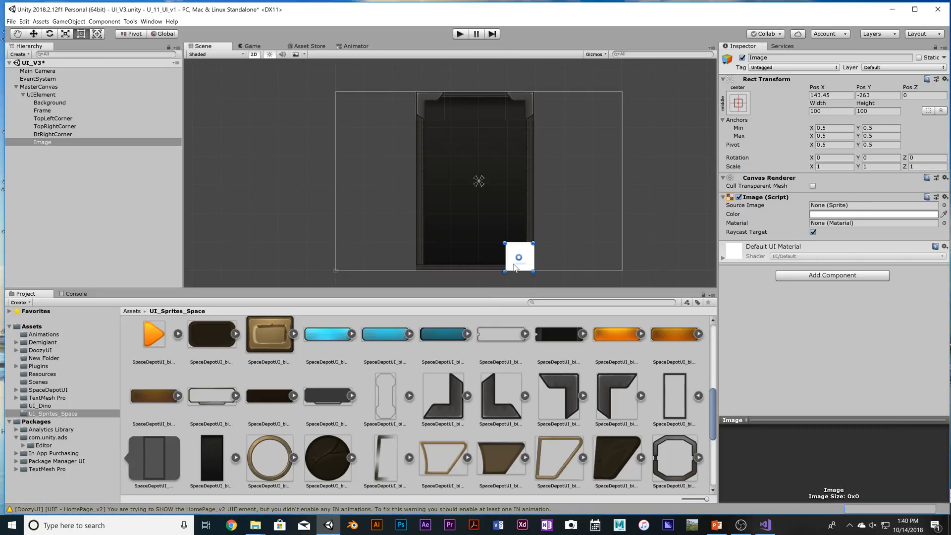
drag(518, 261, 436, 265)
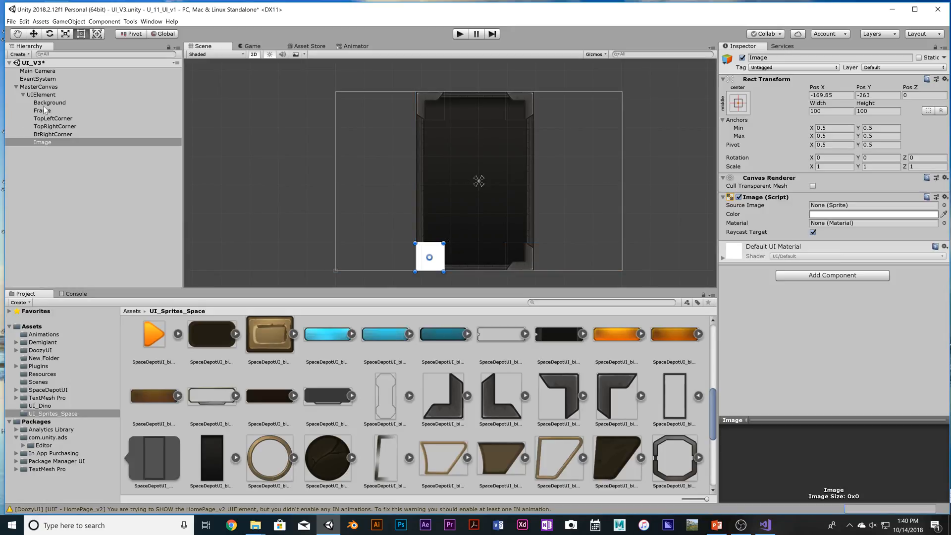
- Nest Frame, TopLeftCorner, TopRightCorner, BtRightCorner and Image under Background
click(43, 110)
shift+click(63, 143)
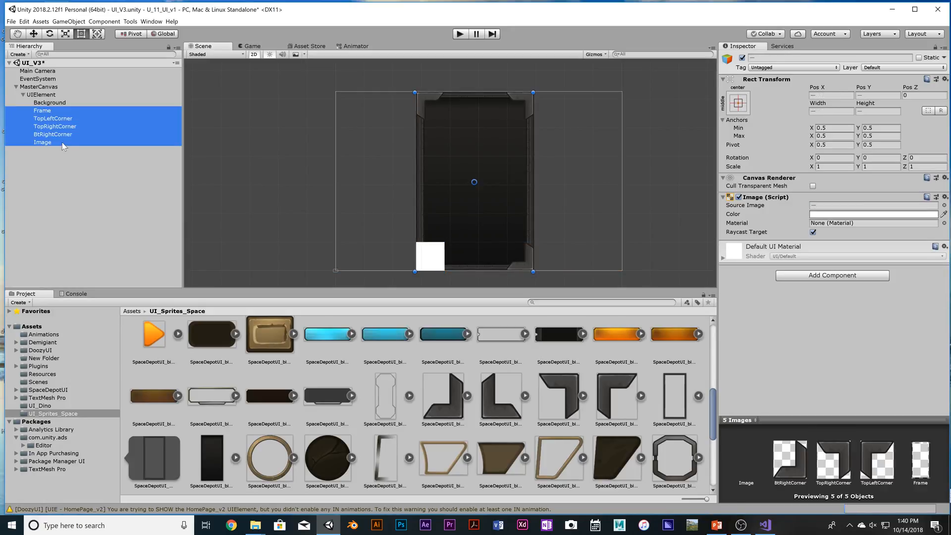
drag(46, 113, 55, 106)
click(242, 230)
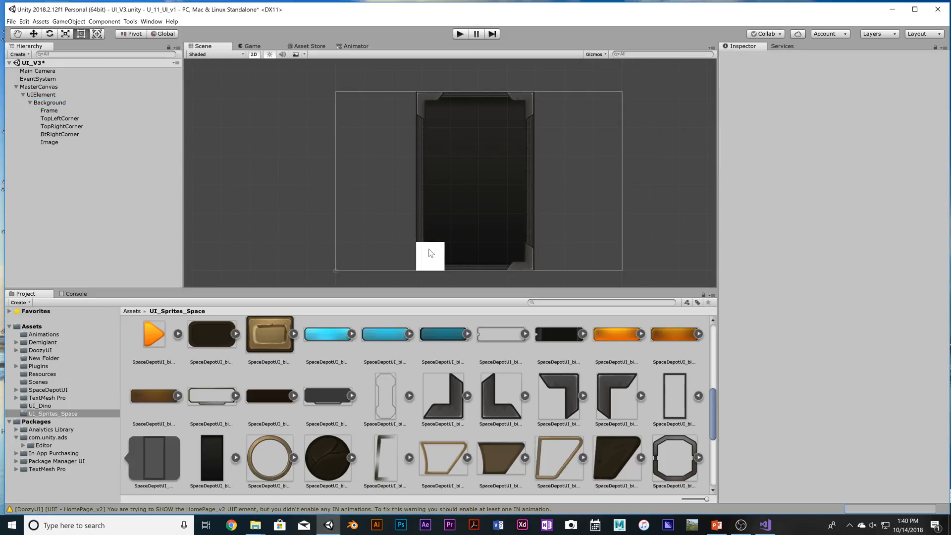
- Move the blank white image away from the corner to the lower centre of the panel, at about Y -234
click(51, 143)
click(432, 265)
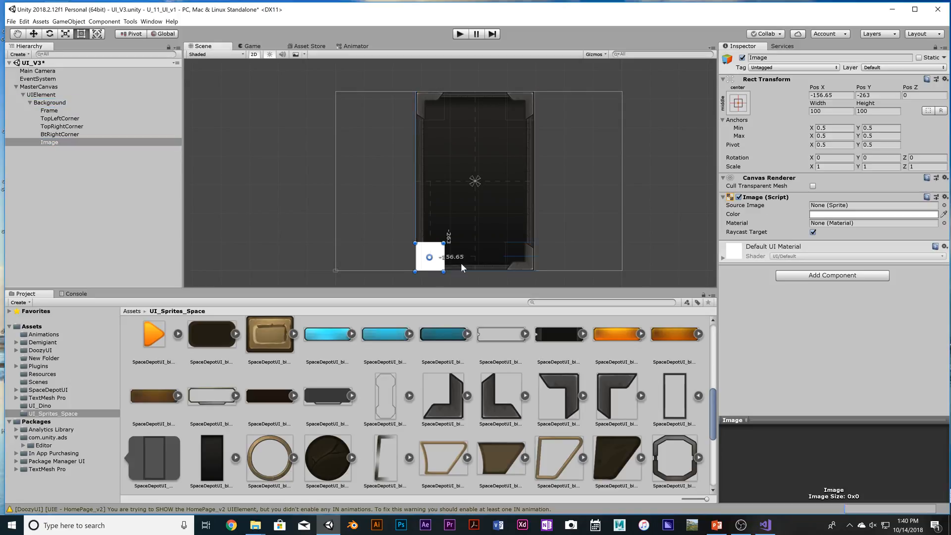
drag(440, 266, 485, 257)
- Apply the bottom-left anchor preset to the blank image within Background, also setting its pivot and position
click(68, 145)
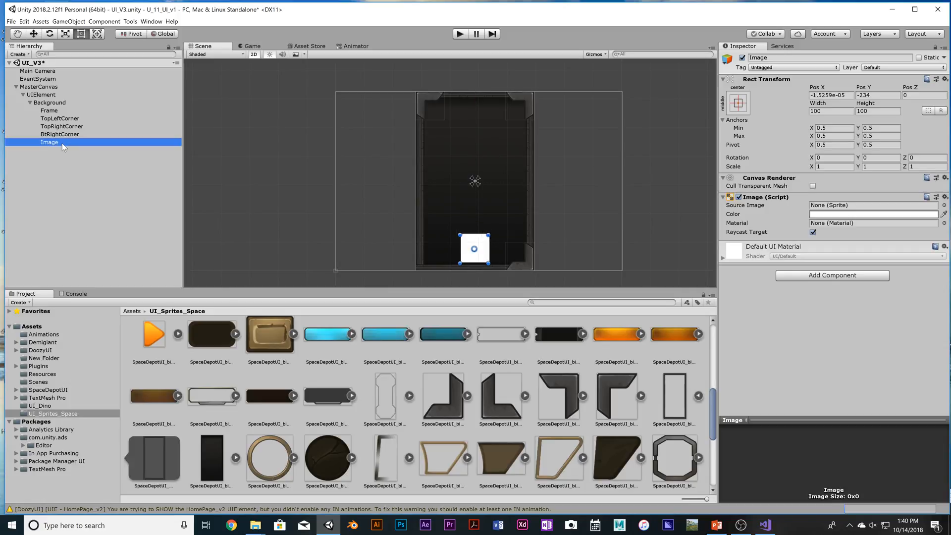
click(739, 104)
alt+shift+click(771, 229)
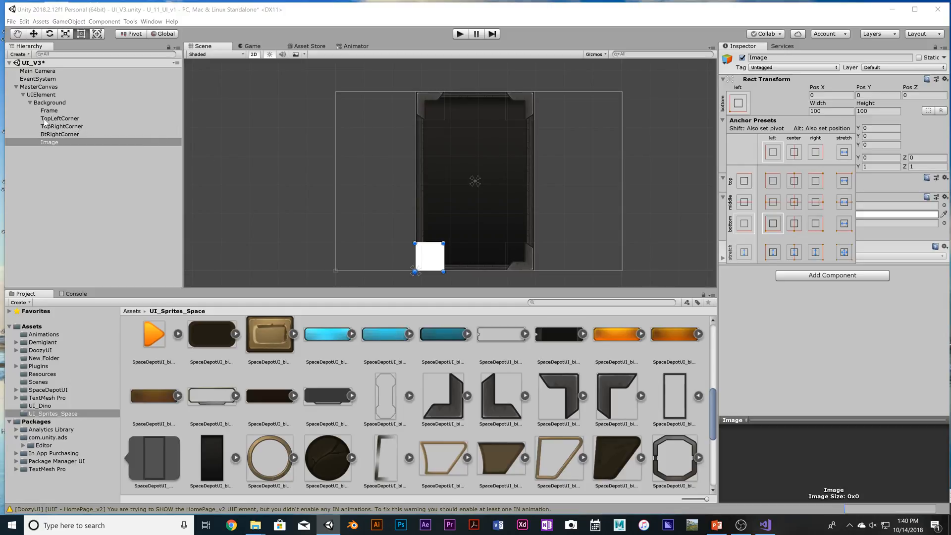
click(53, 144)
- Compare the extents of UIElement, the blank corner image and Background in the scene
click(50, 95)
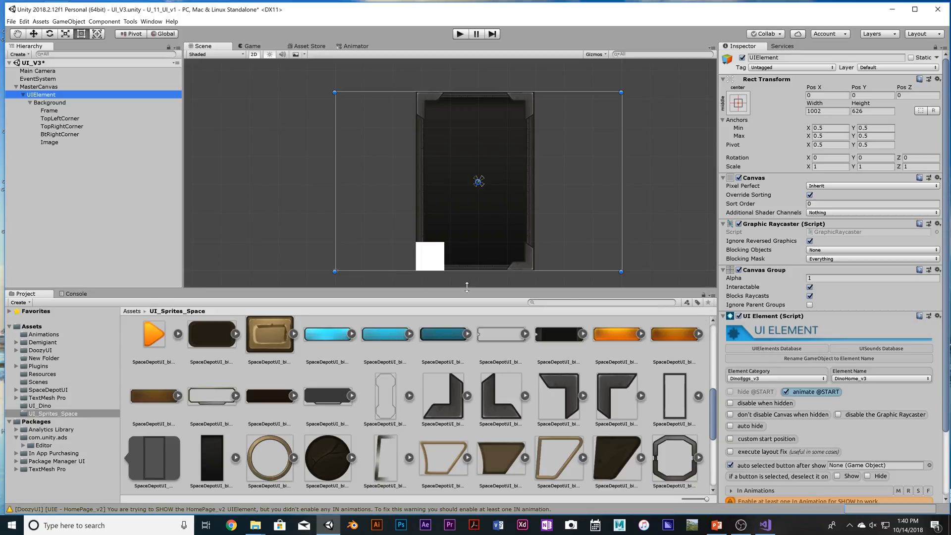
click(428, 257)
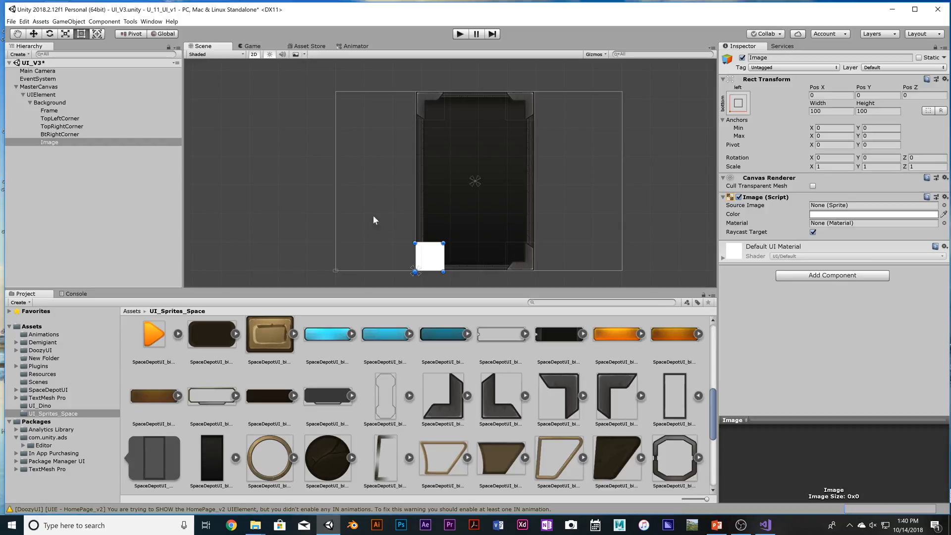
click(49, 102)
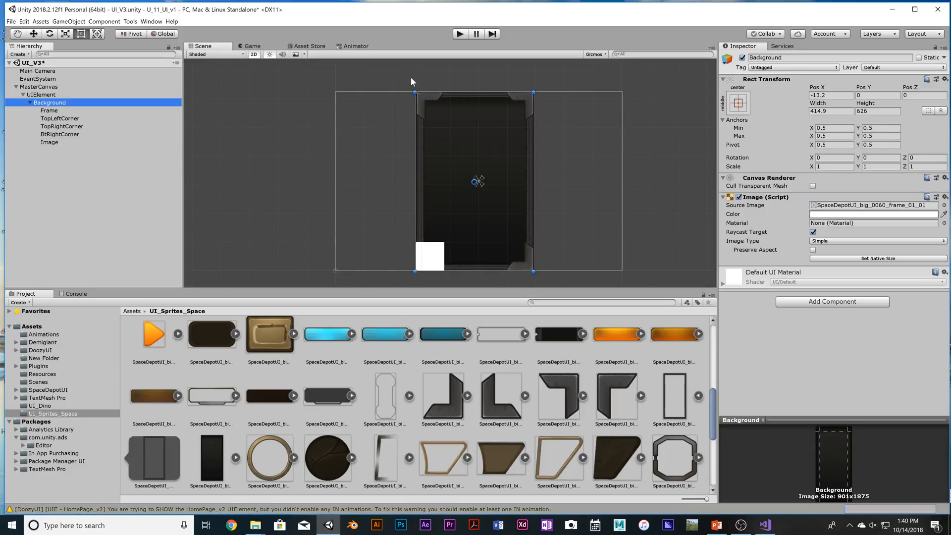
- Assign the SpaceDepotUI_big_0056_frame_01_05 sprite as the source image of the blank bottom-left corner image
click(49, 143)
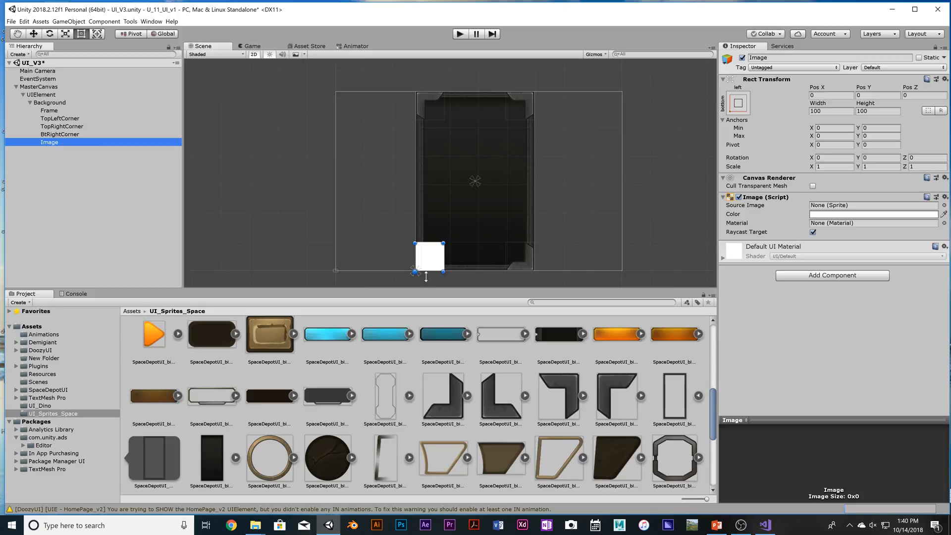
drag(501, 417, 848, 209)
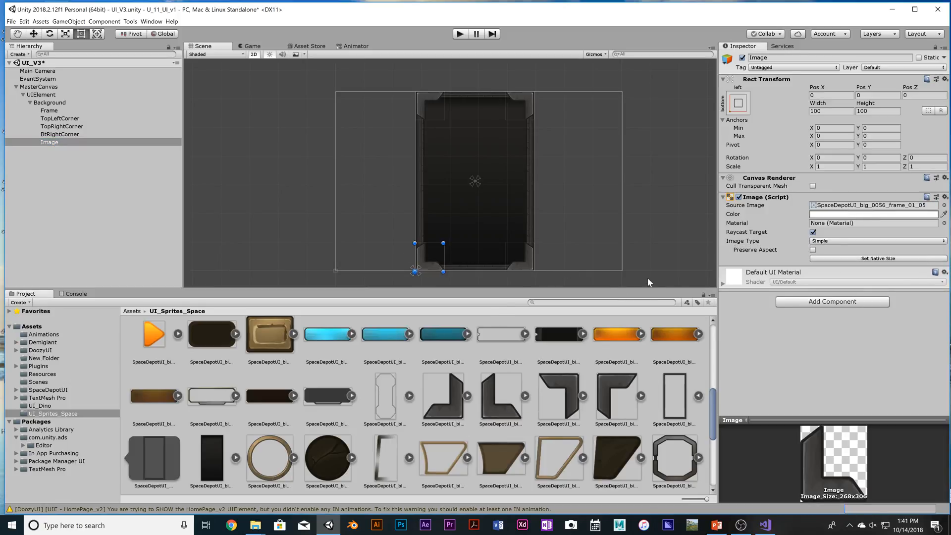
click(602, 250)
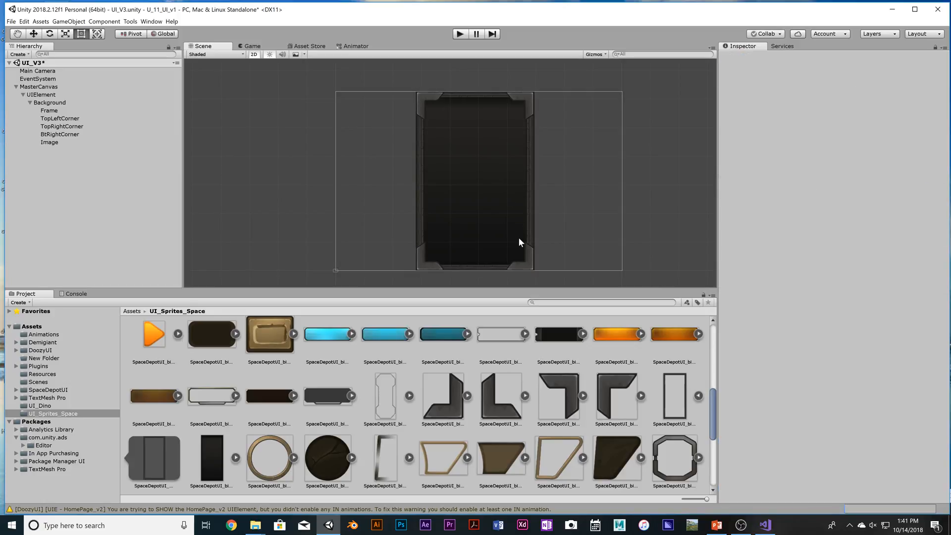
scroll(501, 230, up, 2)
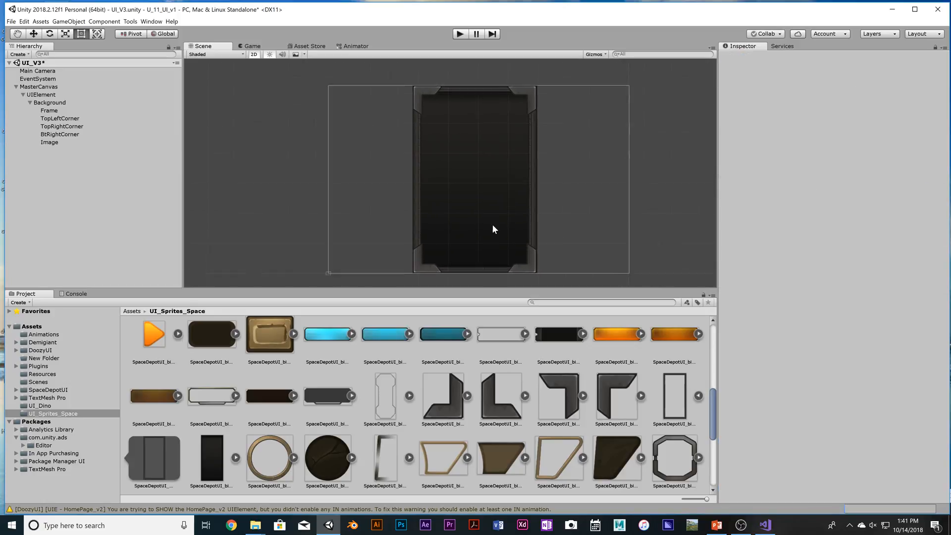
scroll(489, 228, up, 3)
scroll(479, 231, down, 2)
scroll(475, 232, up, 2)
scroll(474, 232, down, 3)
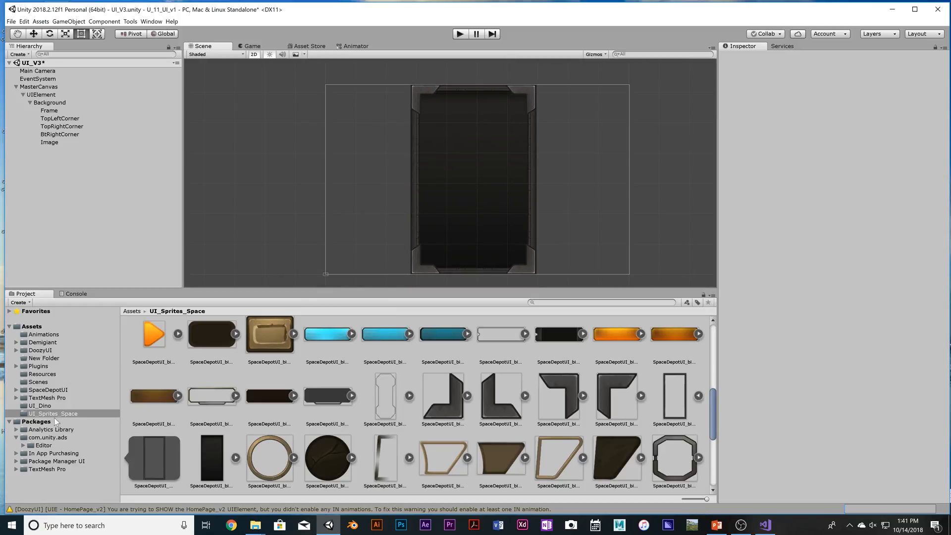
- Look through the UI_Dino and UI_Sprites_Space folders for an egg sprite and a container sprite to hold it
click(41, 406)
scroll(318, 441, up, 3)
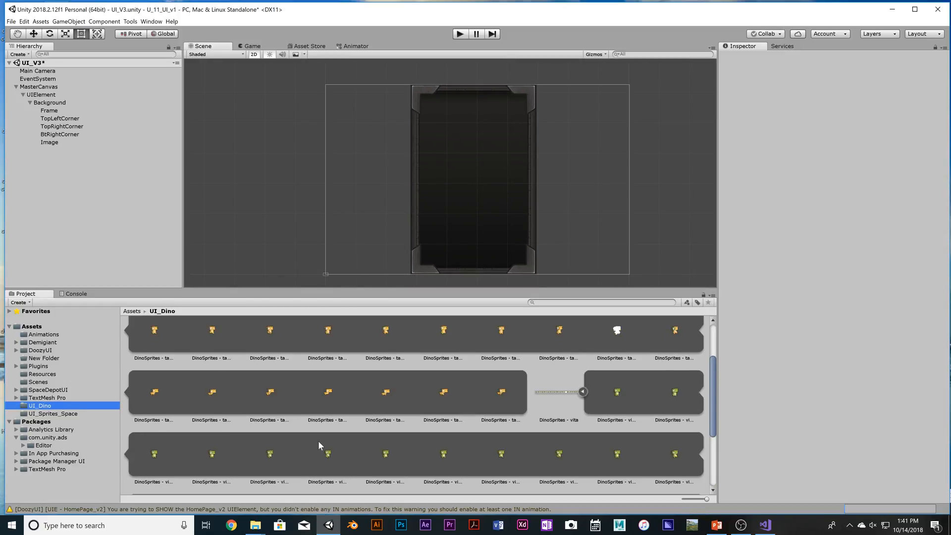
scroll(317, 441, down, 3)
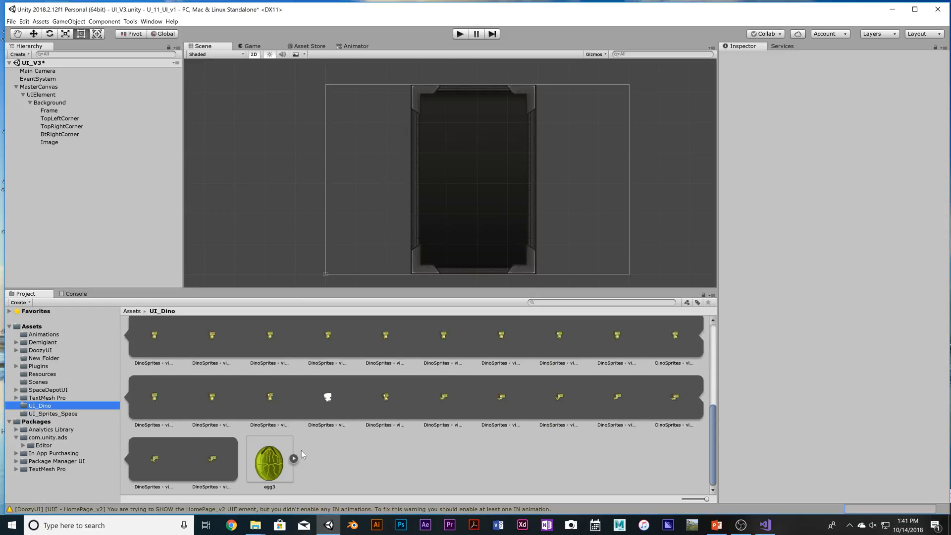
scroll(310, 454, up, 3)
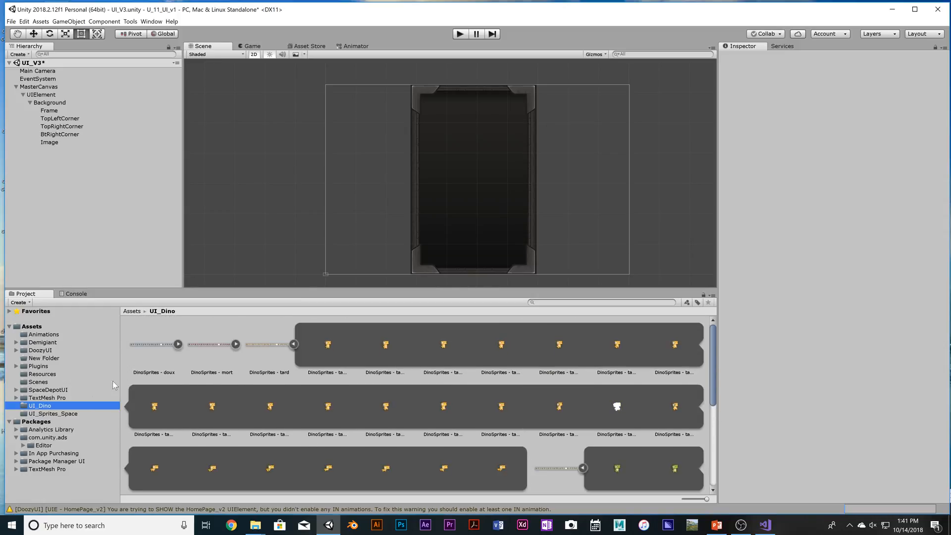
click(55, 414)
scroll(338, 416, up, 5)
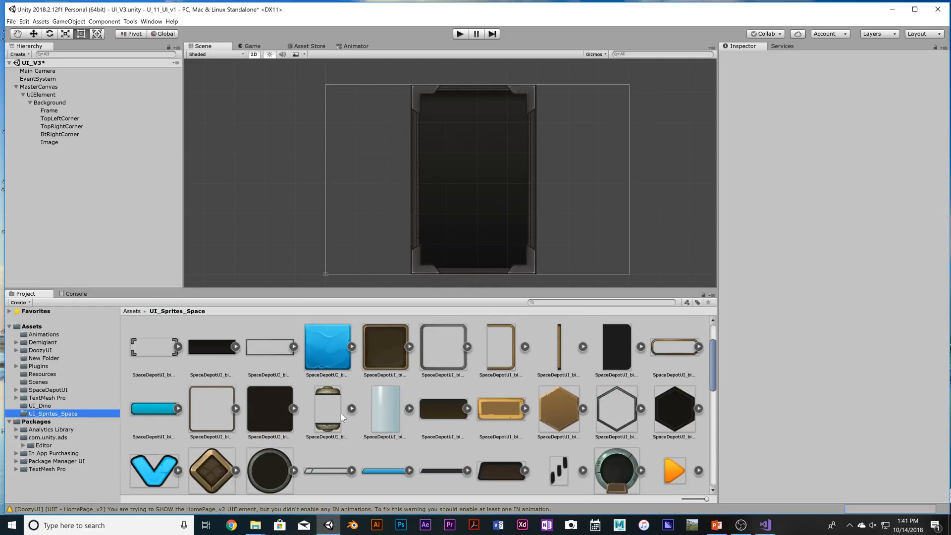
click(329, 426)
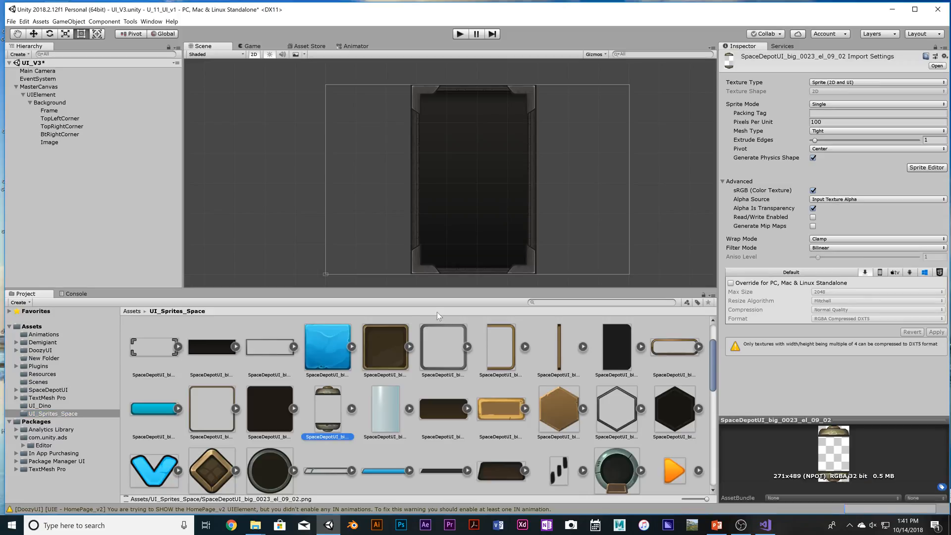
- Rename the bottom-left corner image as BtLeftCorner
click(51, 142)
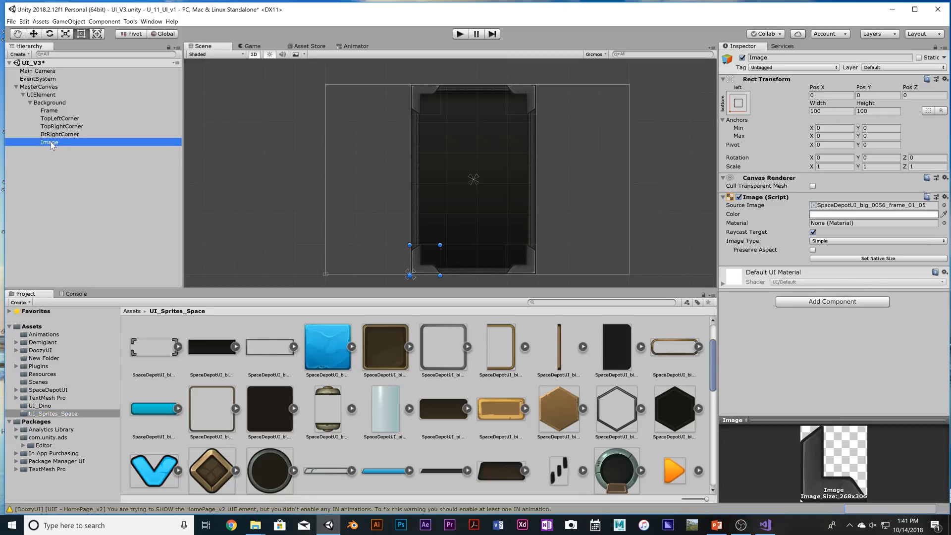
right_click(51, 141)
click(74, 168)
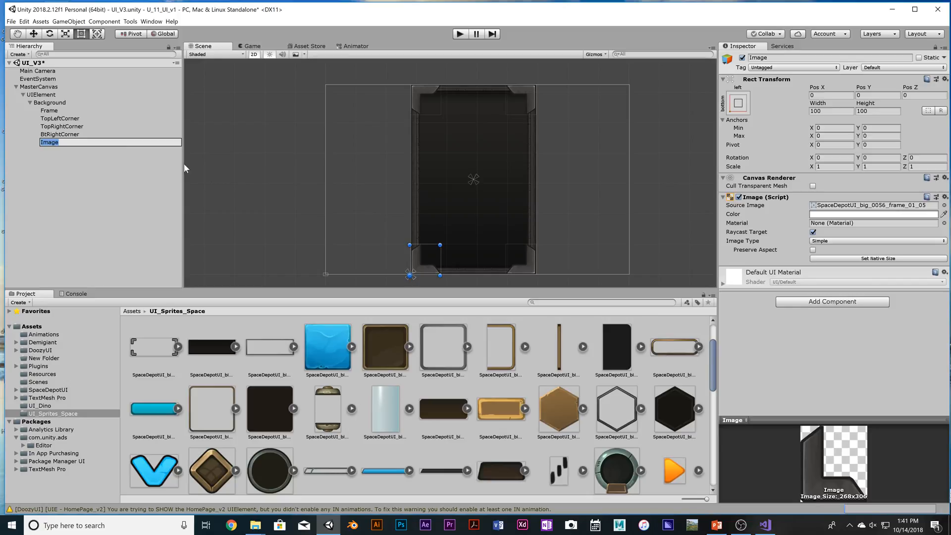
text(BtLeftCorner)
key(Return)
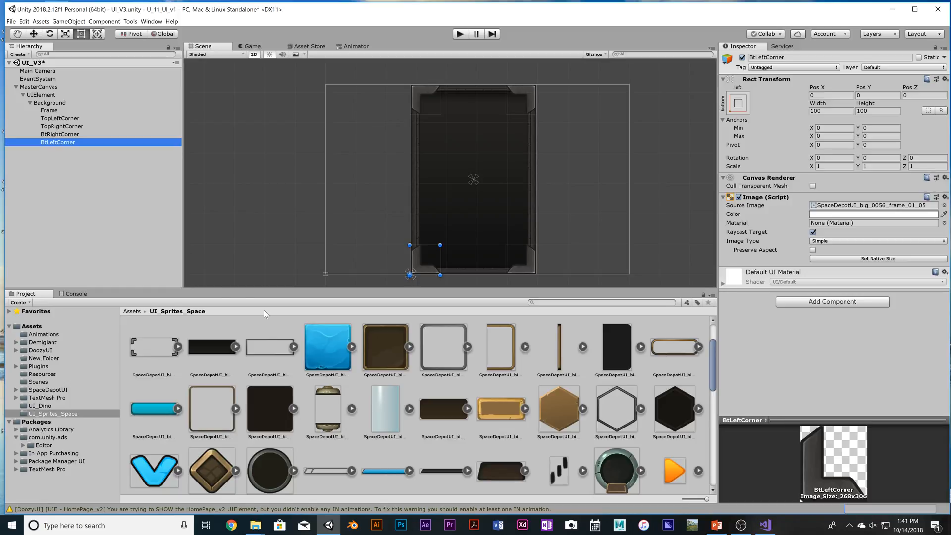
- Add a new UI image and nest it under Background, ahead of Frame
click(325, 395)
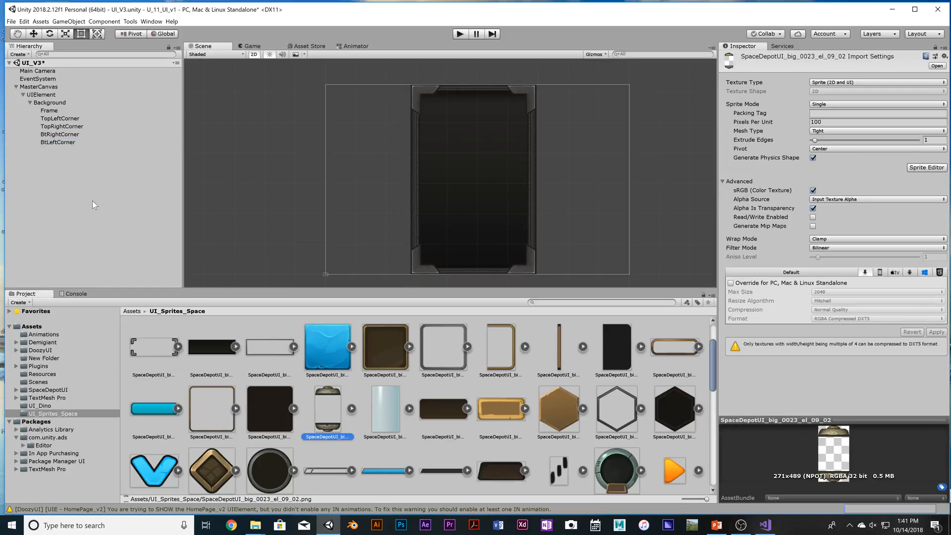
right_click(63, 154)
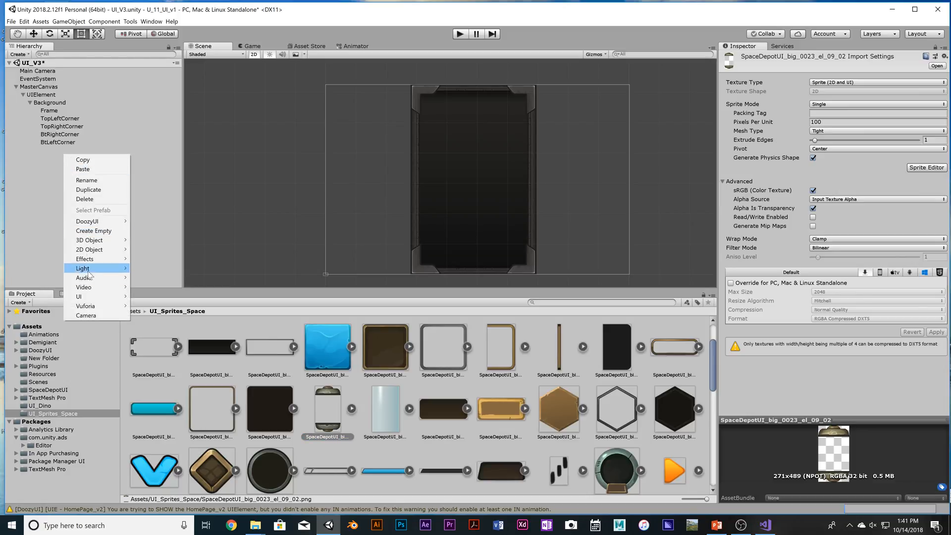
mouse_move(95, 301)
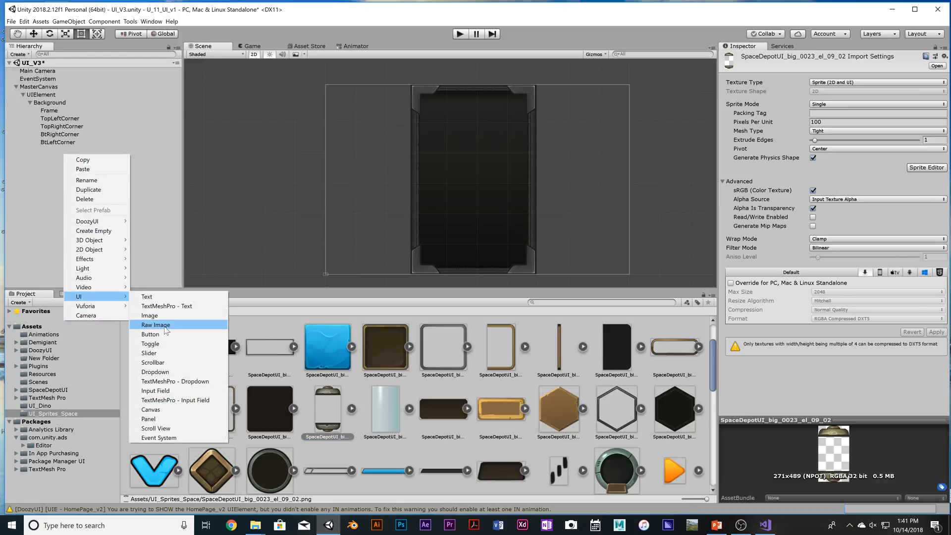
click(167, 313)
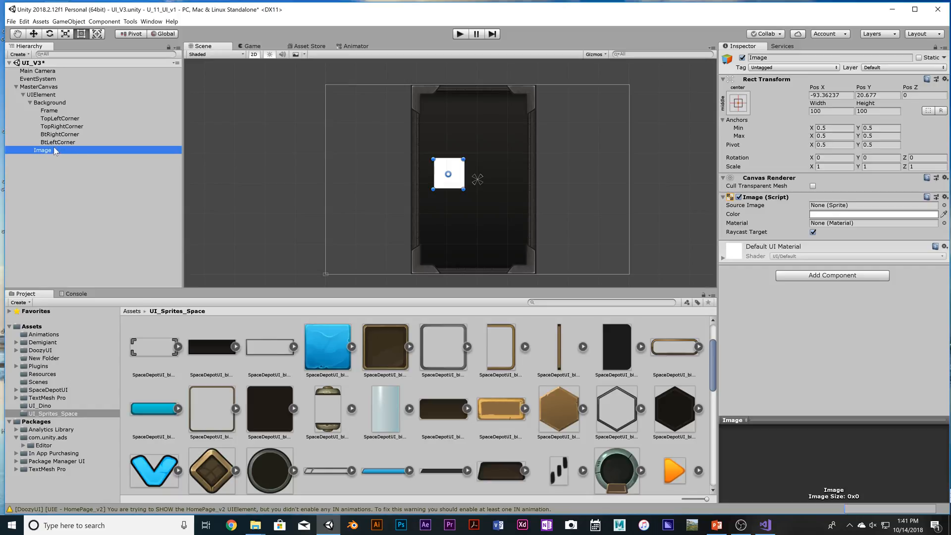
drag(54, 151, 60, 112)
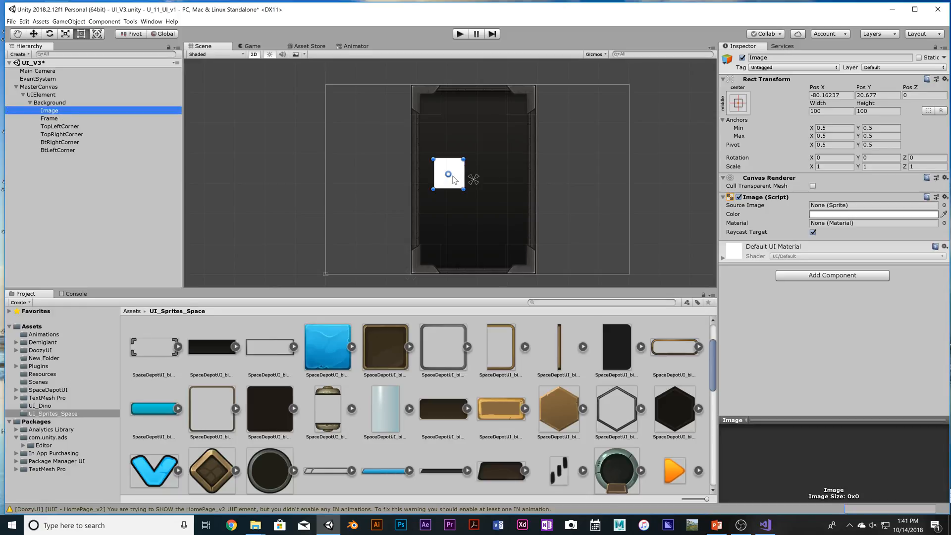
- Anchor the new image to the top centre of Background, aligning its position too, and move it down to Y -150
drag(453, 180, 482, 144)
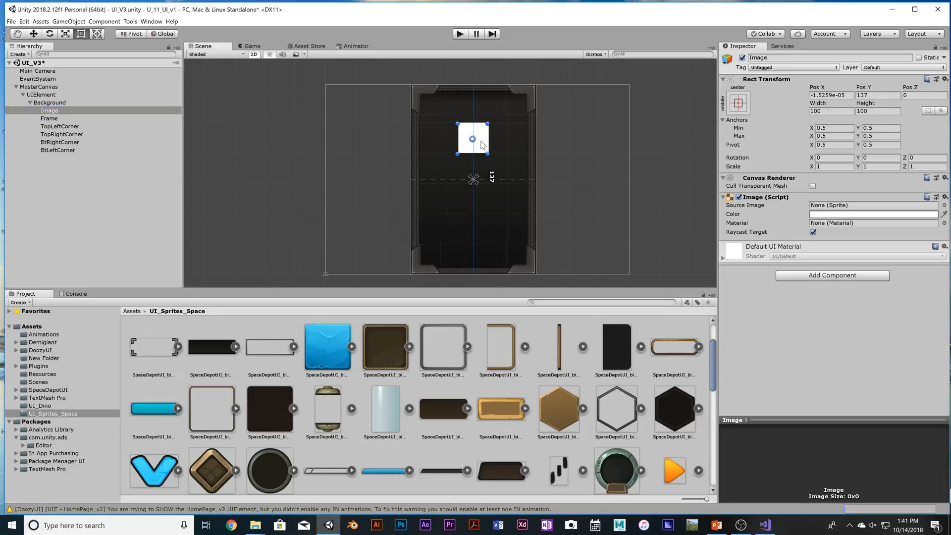
key(q)
click(738, 102)
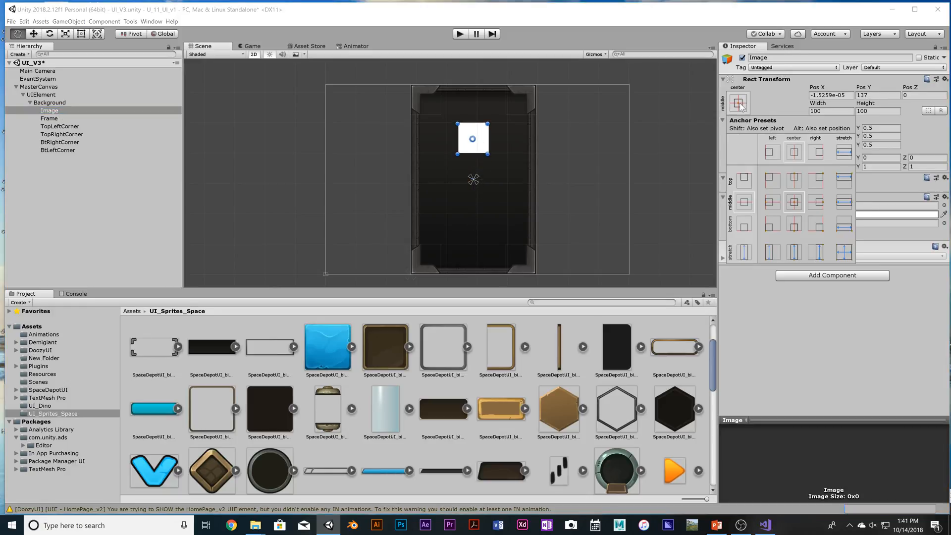
alt+click(794, 180)
key(t)
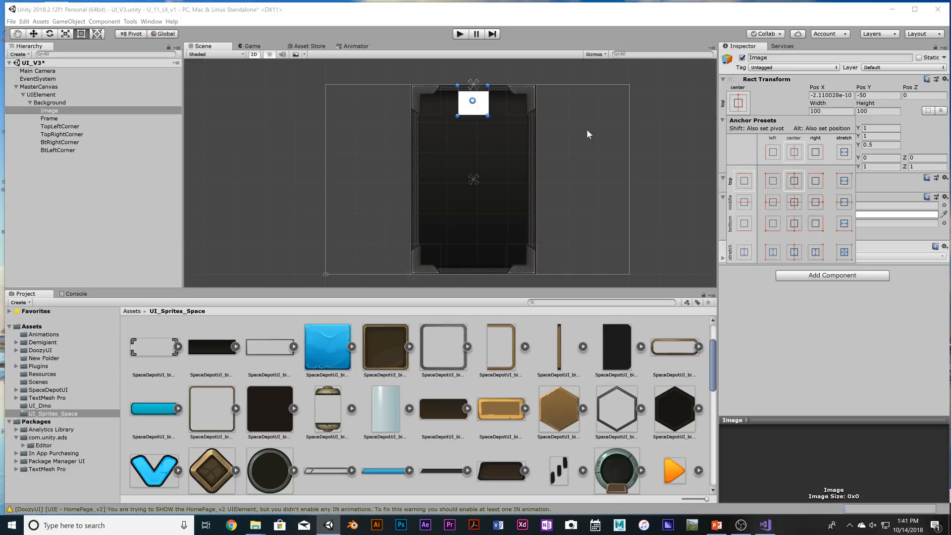
click(479, 106)
drag(482, 110, 486, 140)
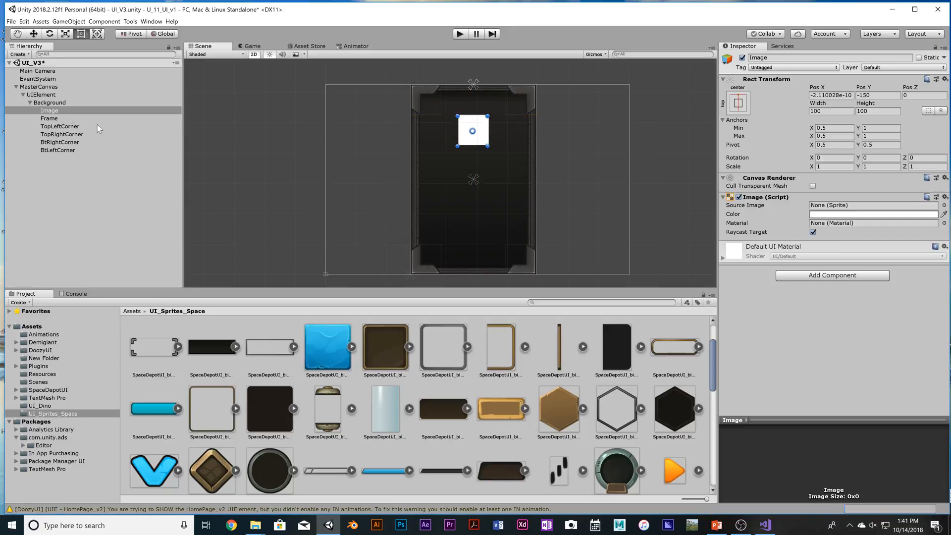
- Rename the new image under Background as EggDepot
click(58, 112)
right_click(59, 113)
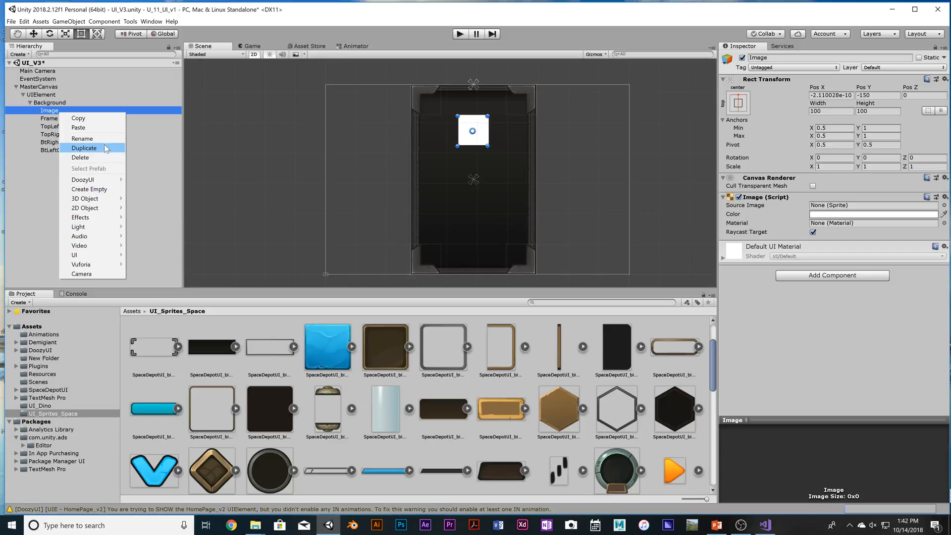
click(82, 138)
key(BackSpace)
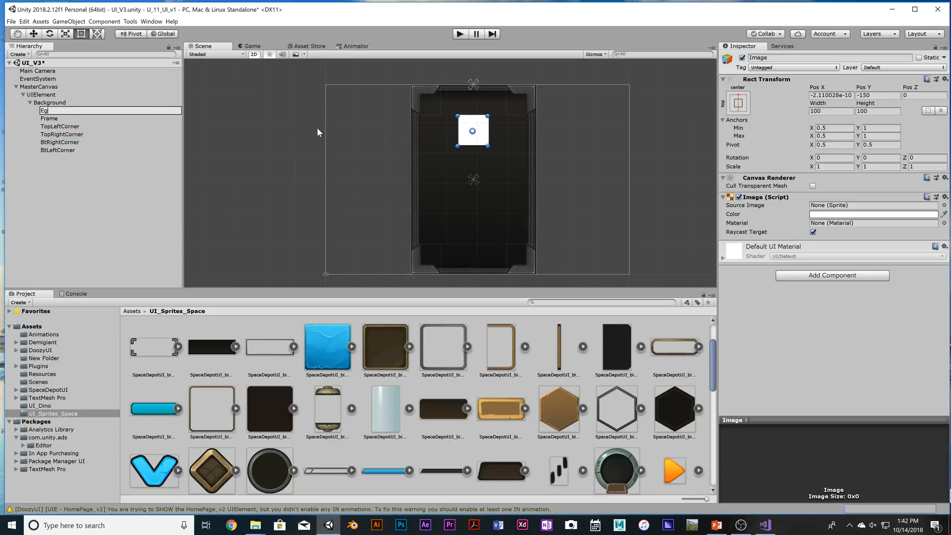
text(EggDepot)
key(Return)
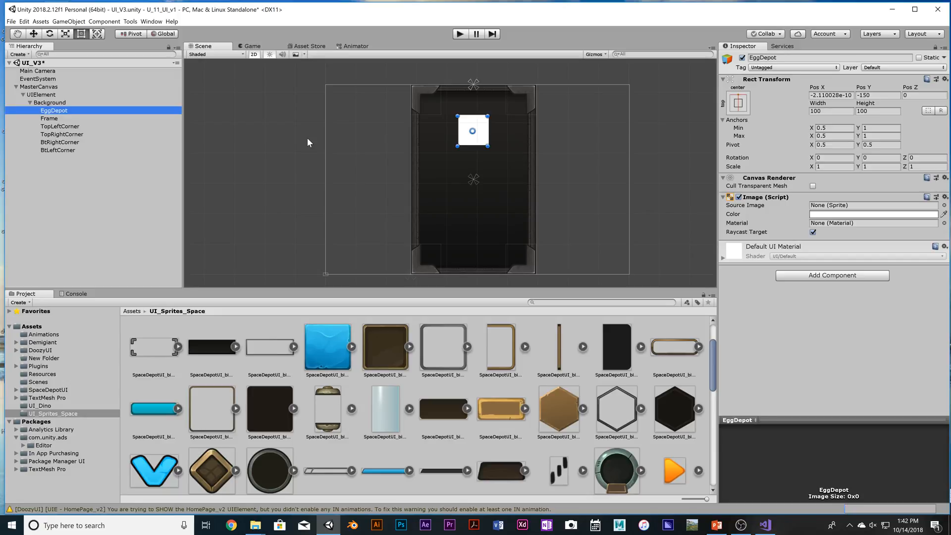
- Assign the SpaceDepotUI_big_0023_el_09_02 sprite to EggDepot and enlarge it to about 131 by 209
drag(326, 425, 846, 211)
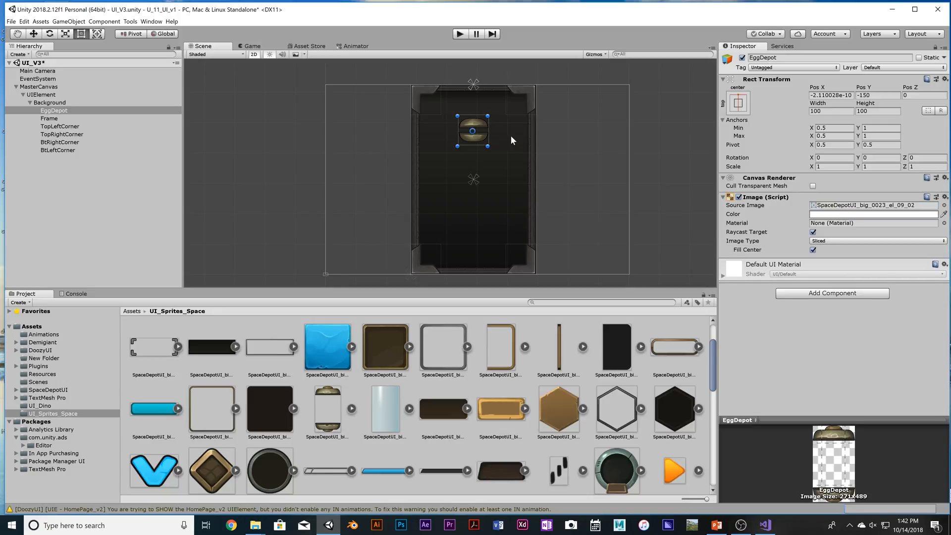
drag(473, 147, 474, 176)
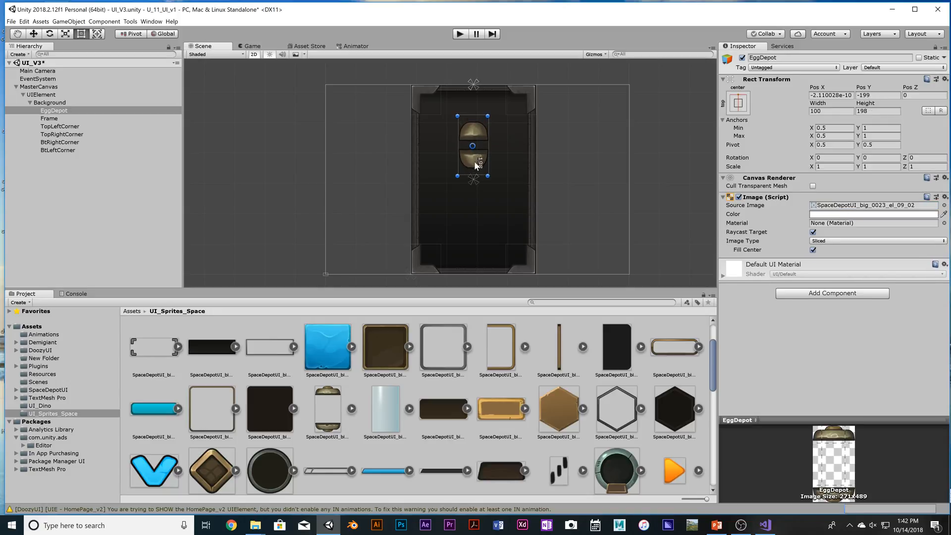
drag(487, 116, 497, 112)
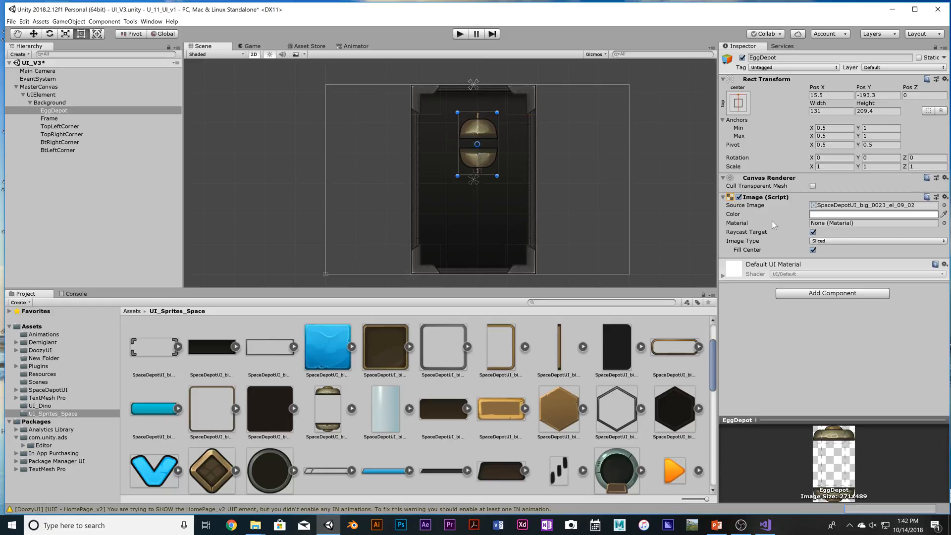
- Set EggDepot's image type to Simple and centre it horizontally in the panel at X 0, Y -179
click(843, 240)
click(843, 251)
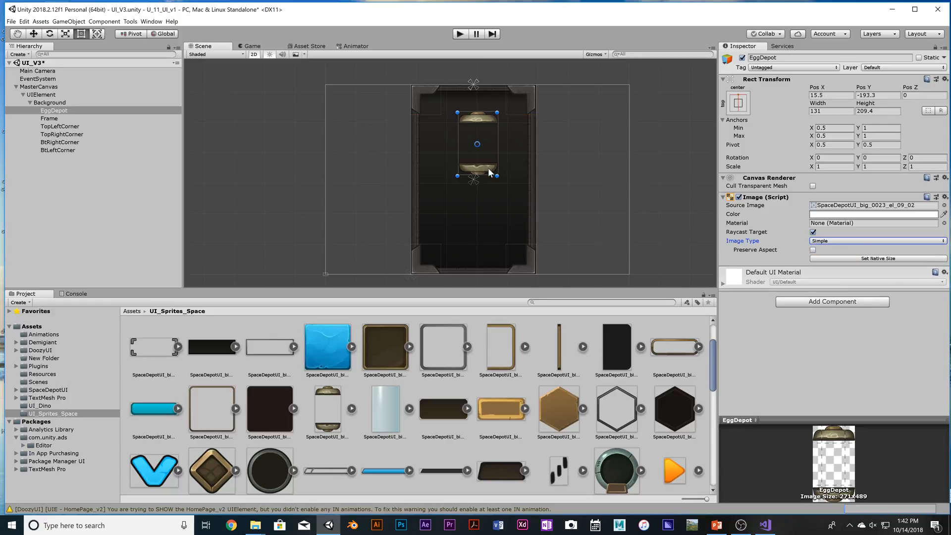
drag(484, 167, 480, 163)
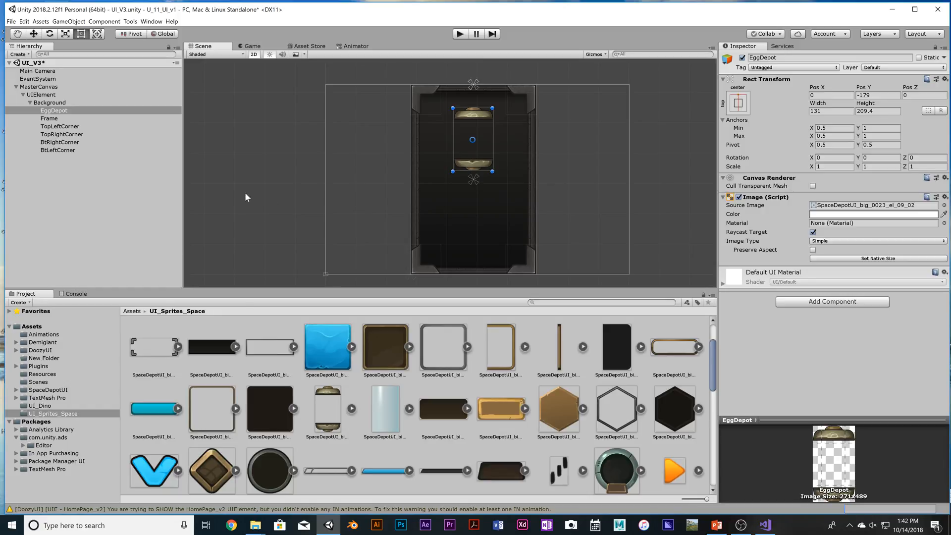
- Add a UI image as a child of EggDepot
right_click(68, 183)
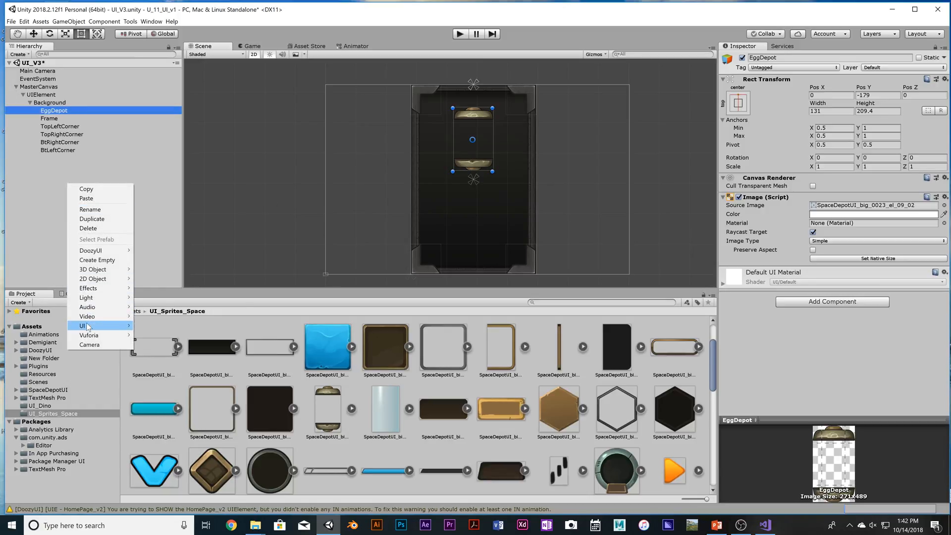
mouse_move(90, 327)
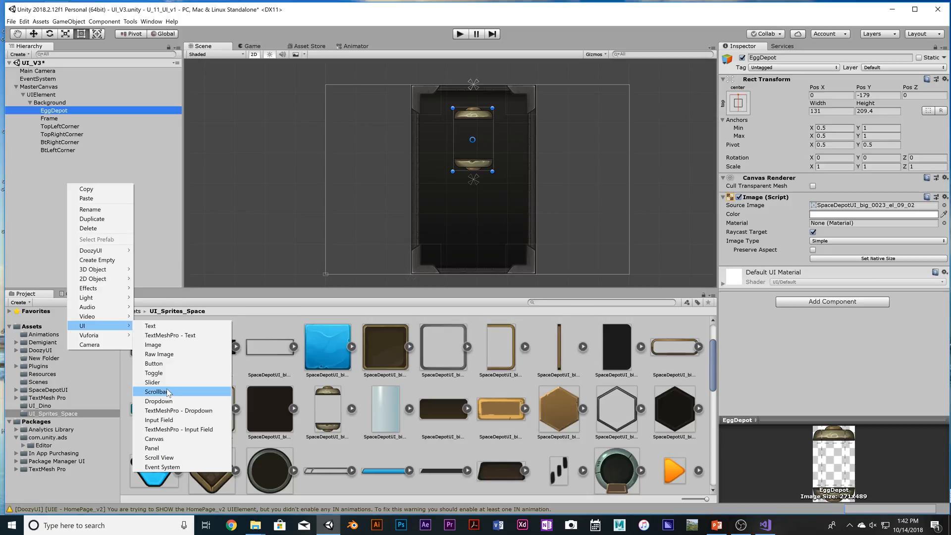
click(176, 346)
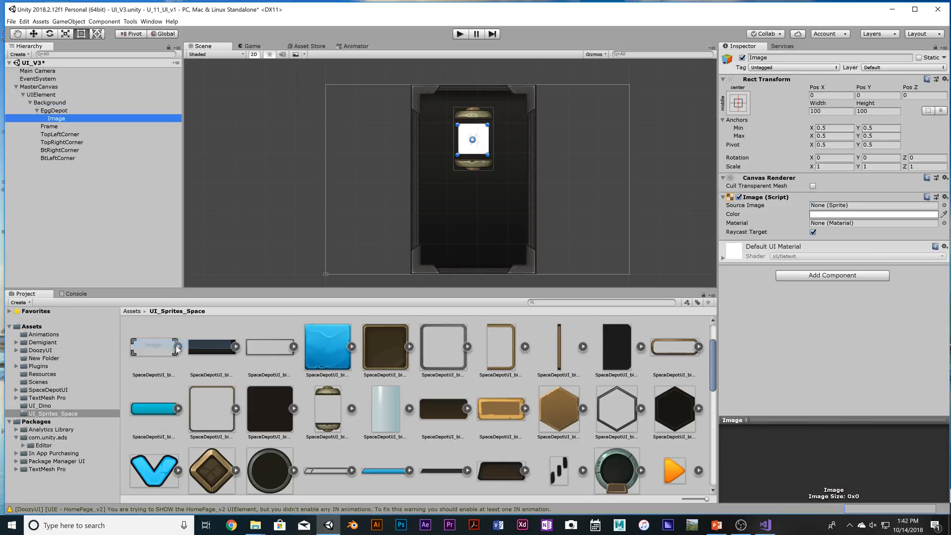
- Rename the new image under EggDepot as Egg
right_click(56, 122)
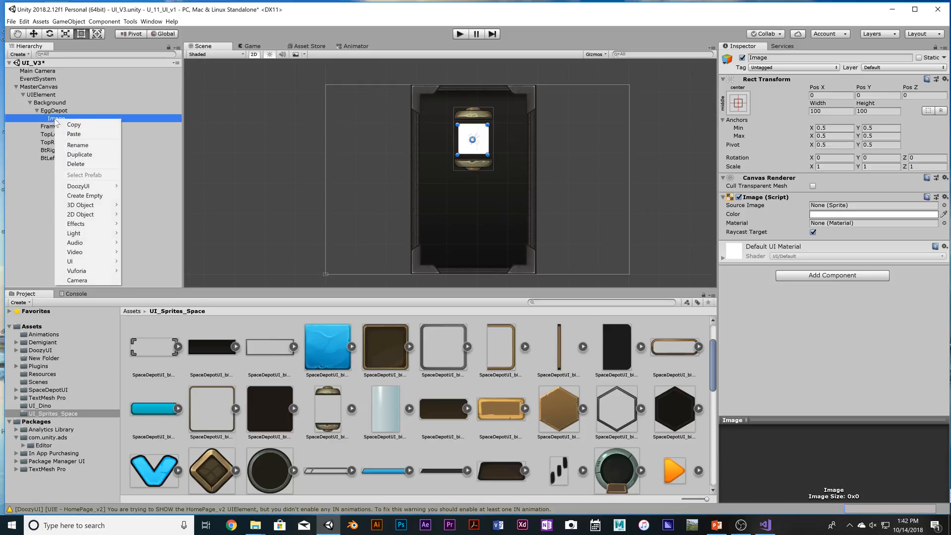
click(77, 146)
key(BackSpace)
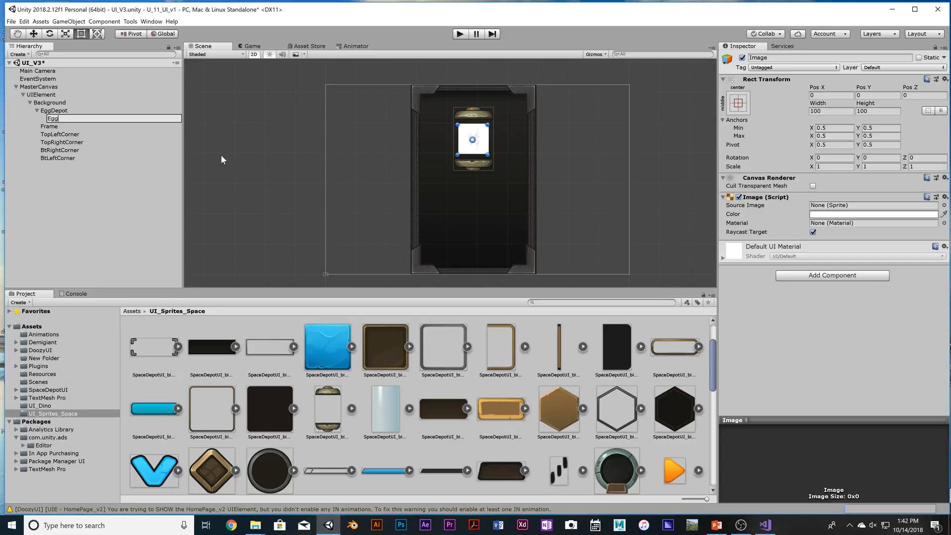
text(Egg)
key(Return)
- Assign the egg3 sprite from the UI_Dino folder as the source image of Egg
scroll(222, 153, up, 1)
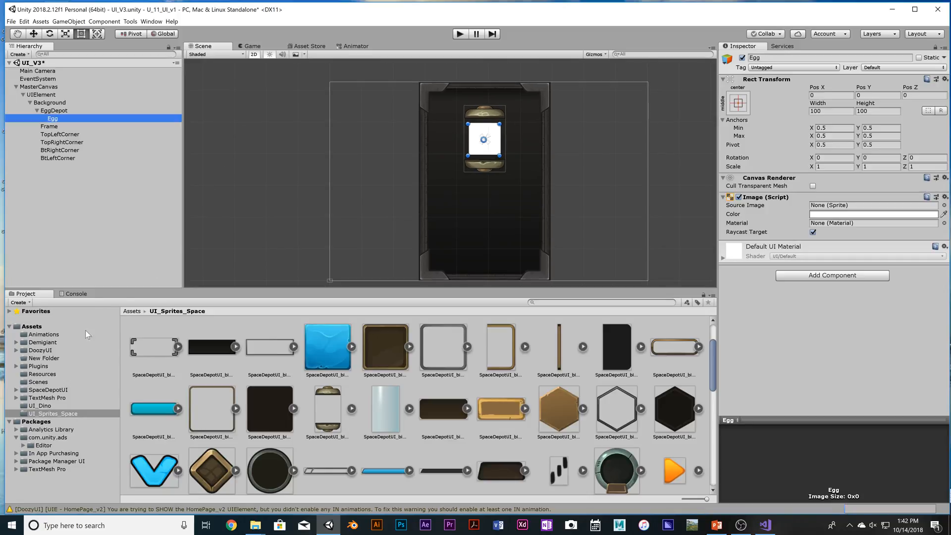
click(59, 406)
click(52, 413)
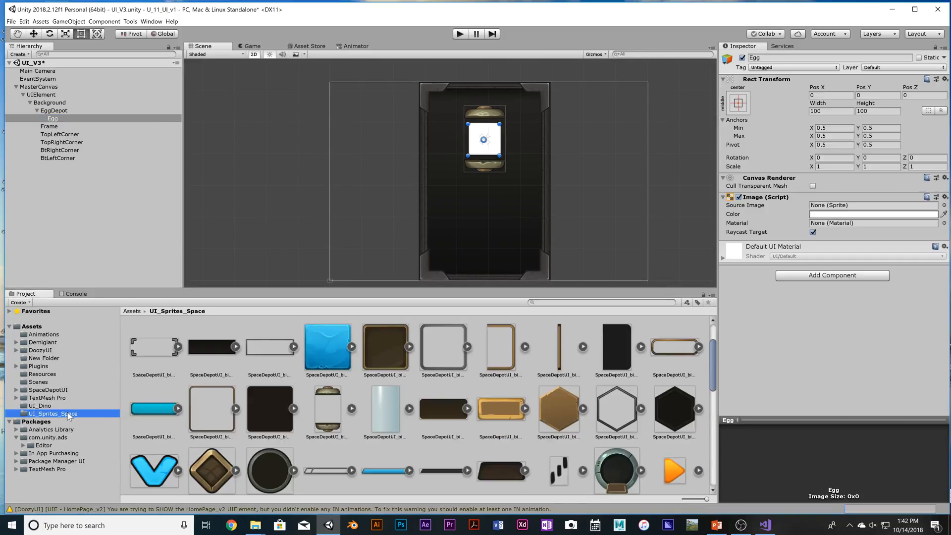
click(45, 406)
scroll(355, 427, down, 5)
click(272, 470)
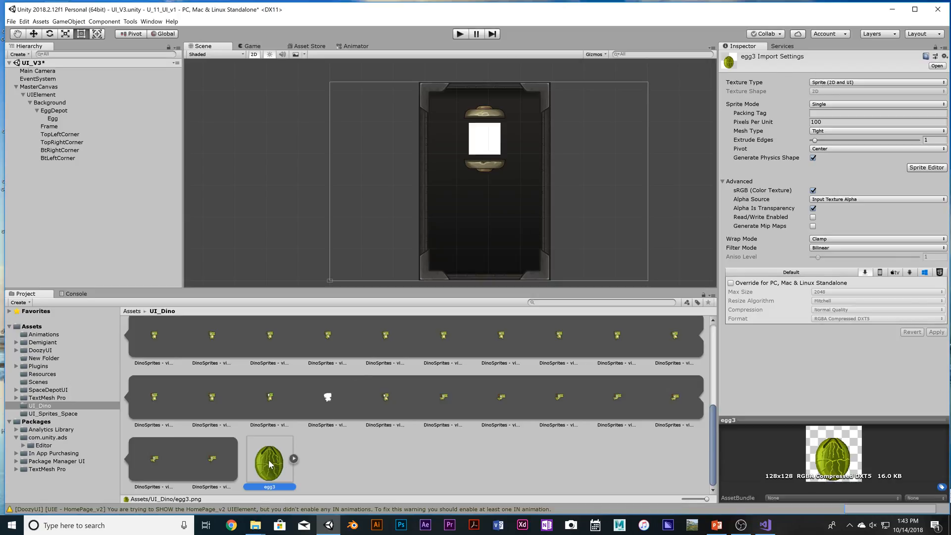
click(57, 120)
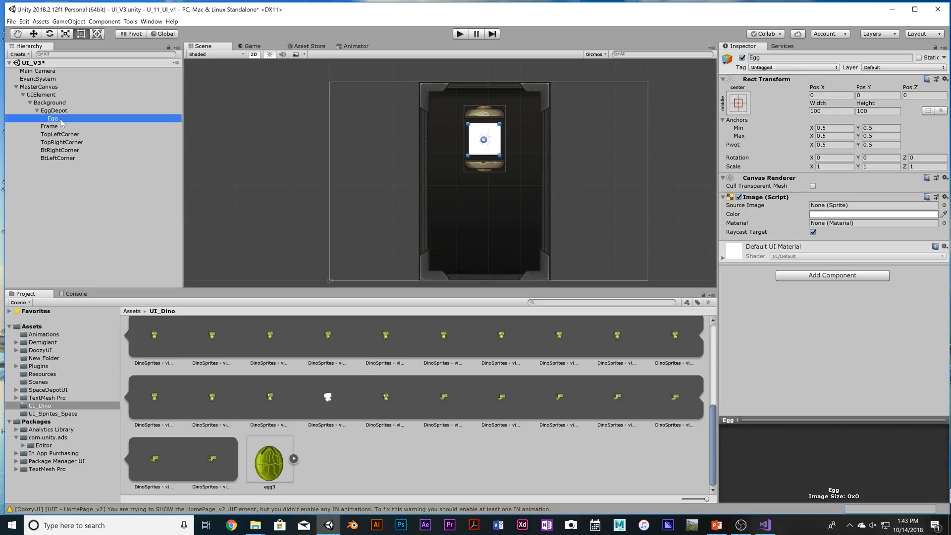
drag(274, 462, 820, 212)
click(401, 188)
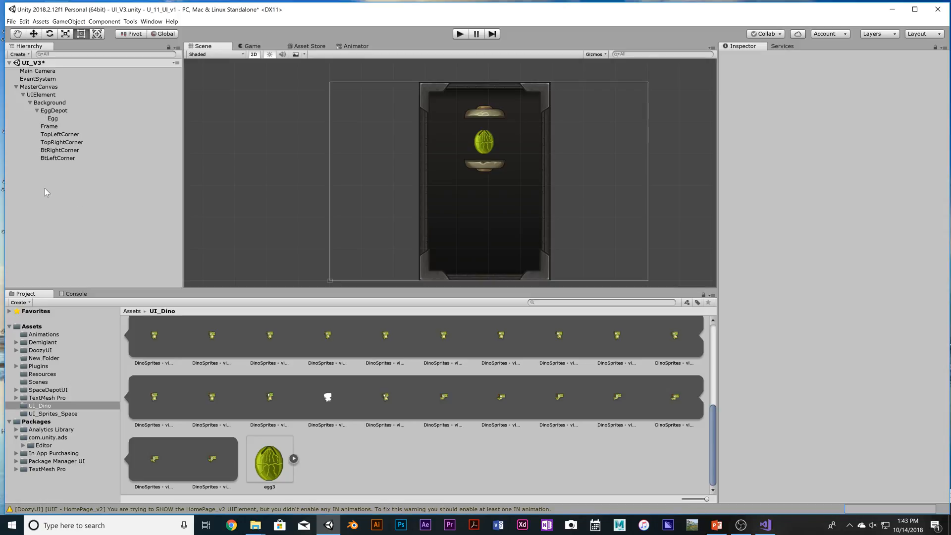
- Add a DoozyUI UIButton and make it a child of Background, below BtLeftCorner
click(37, 110)
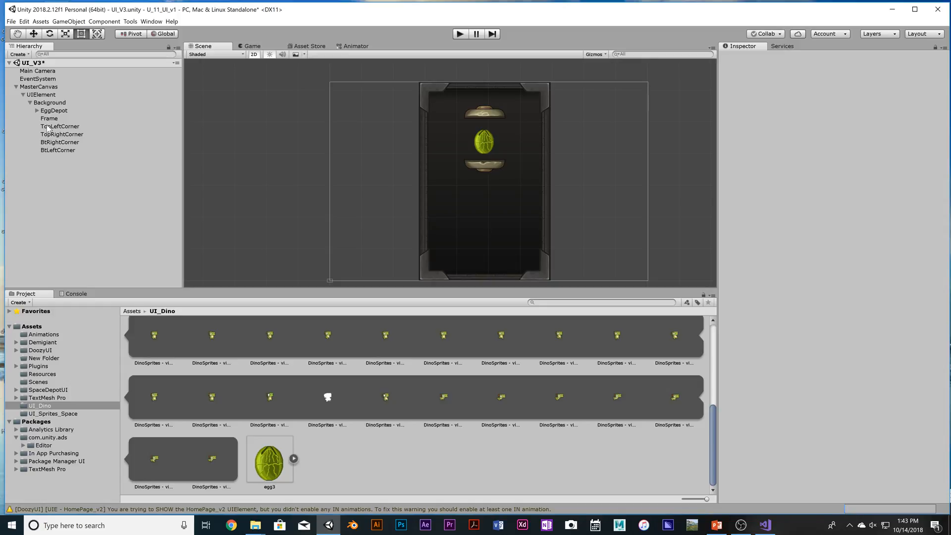
right_click(43, 168)
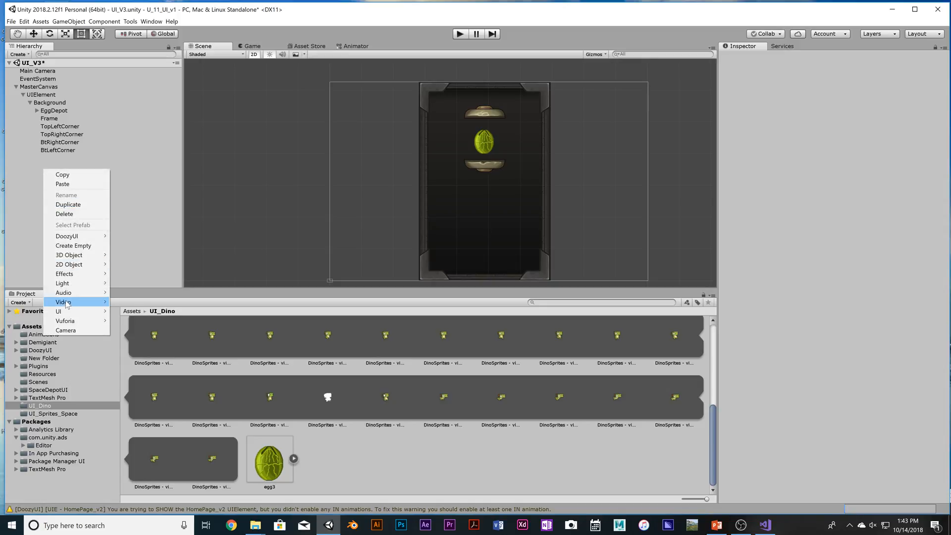
mouse_move(79, 237)
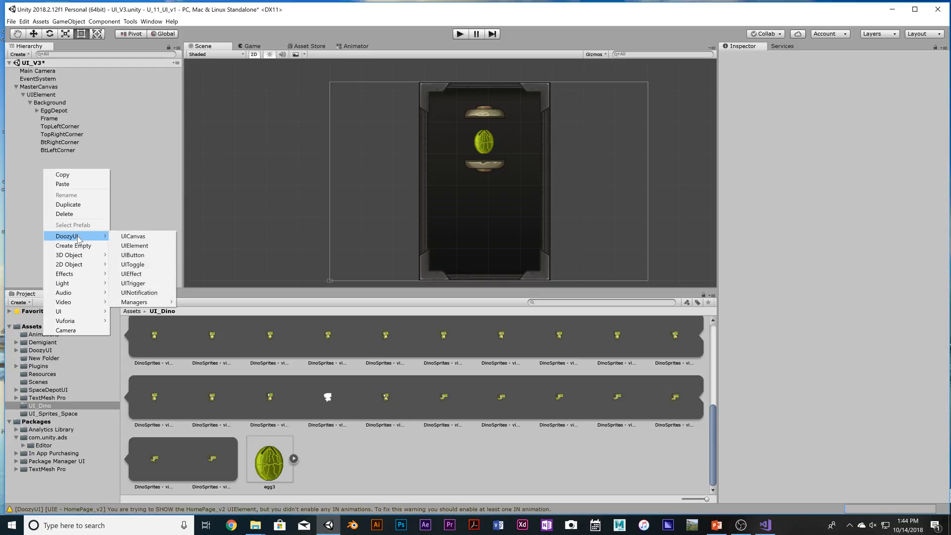
click(133, 255)
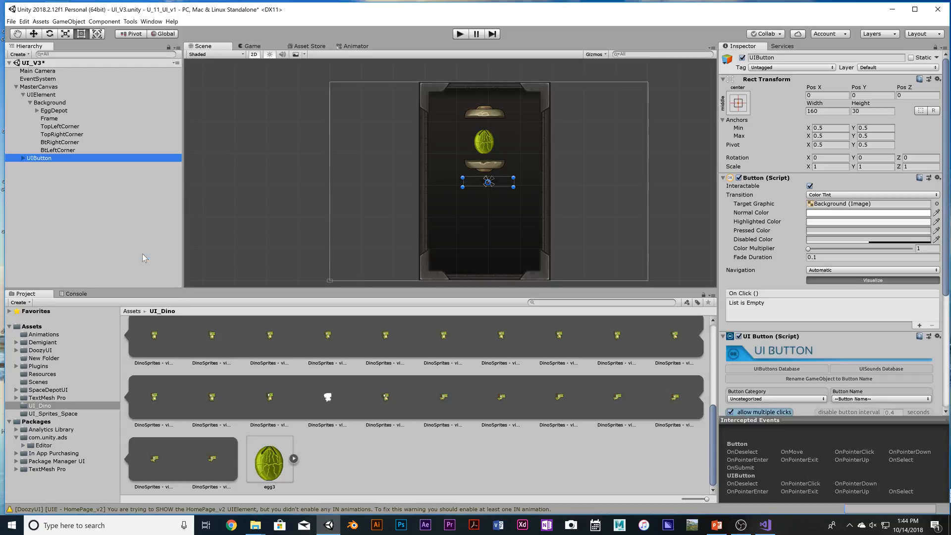
mouse_move(40, 159)
mouse_down()
mouse_move(44, 115)
mouse_move(56, 108)
mouse_move(58, 161)
mouse_up()
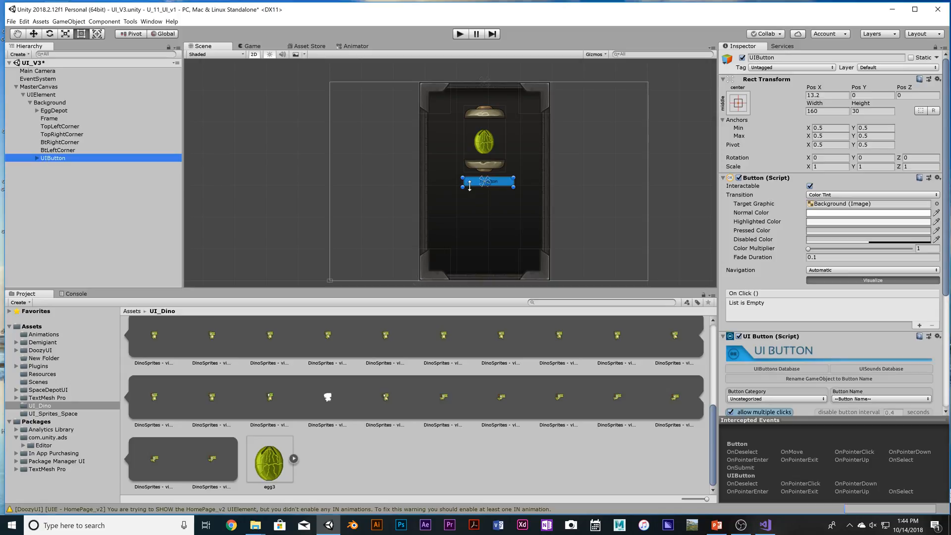
- Centre UIButton horizontally in the panel and place it below the egg container at X 0, Y -70
drag(472, 182, 469, 197)
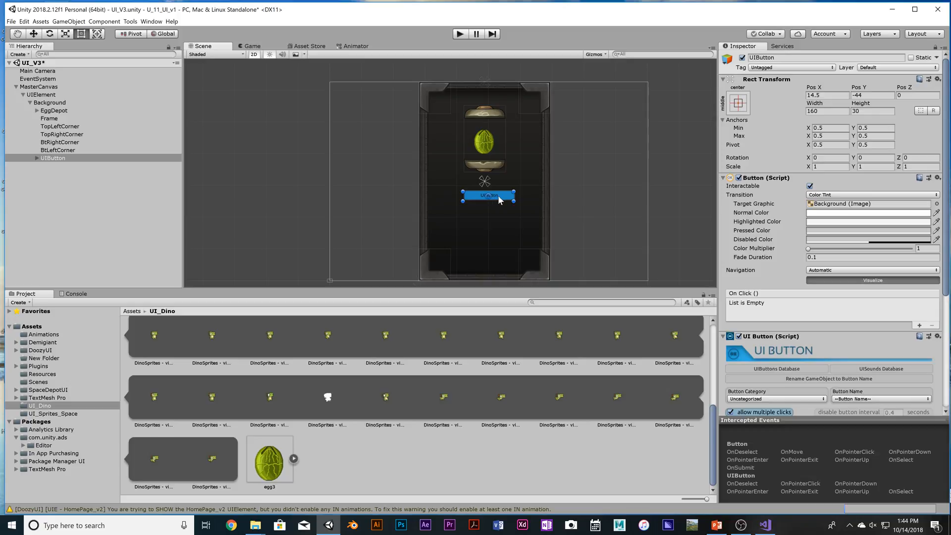
alt+click(738, 103)
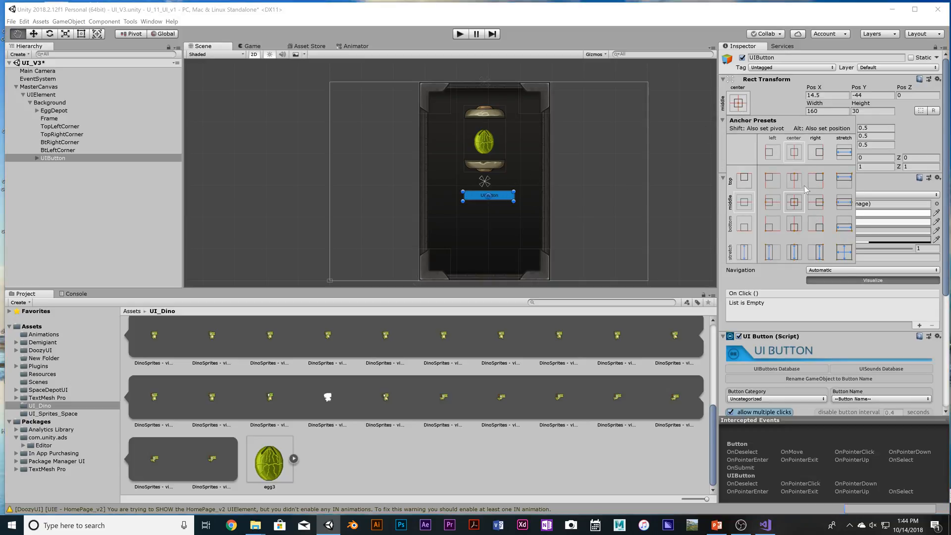
alt+click(794, 202)
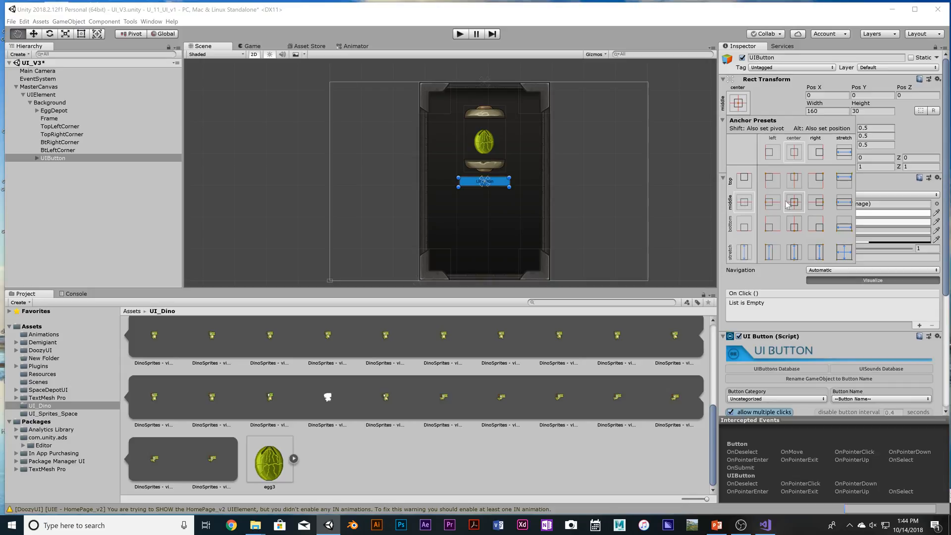
click(498, 186)
drag(499, 179, 494, 208)
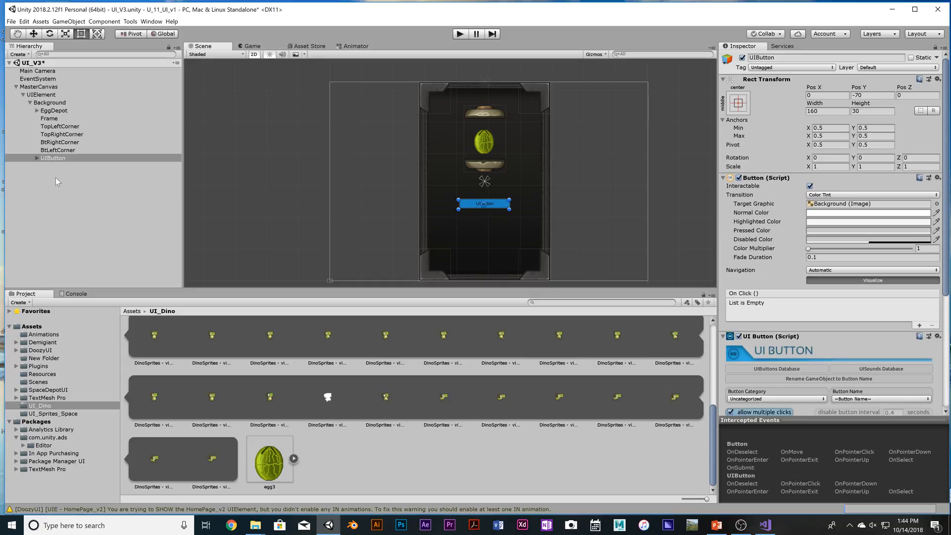
- Set UIButton's button category to Buttons_v3 and its button name to BlueDinoButton_V3
scroll(807, 361, down, 5)
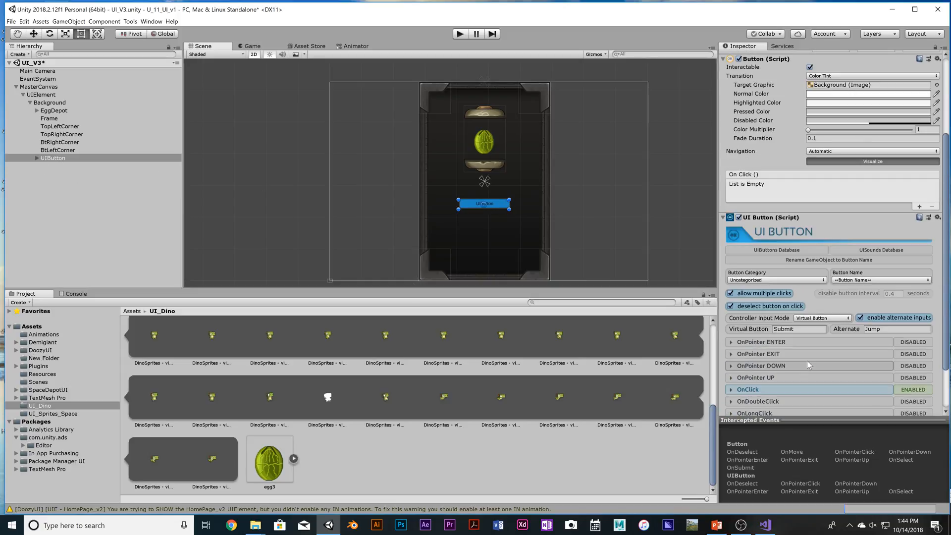
click(816, 278)
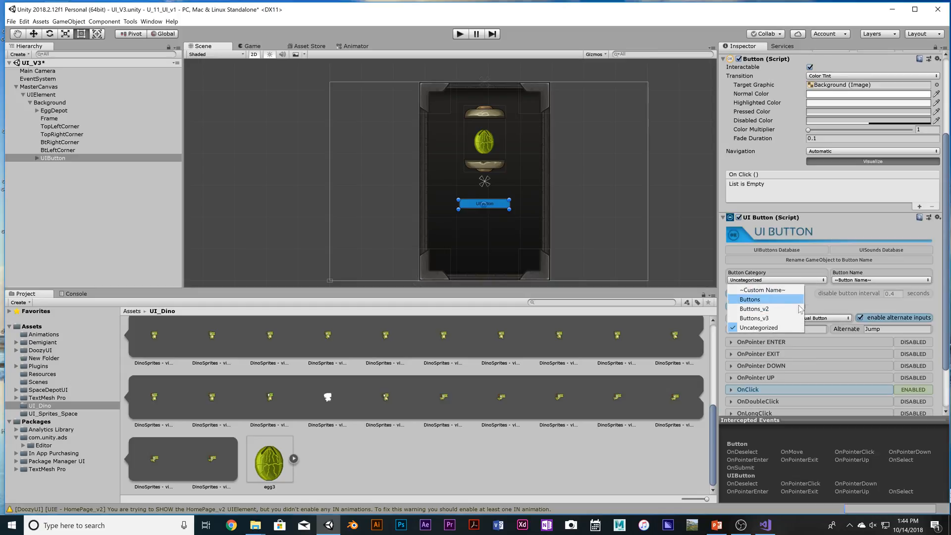
click(780, 317)
click(865, 280)
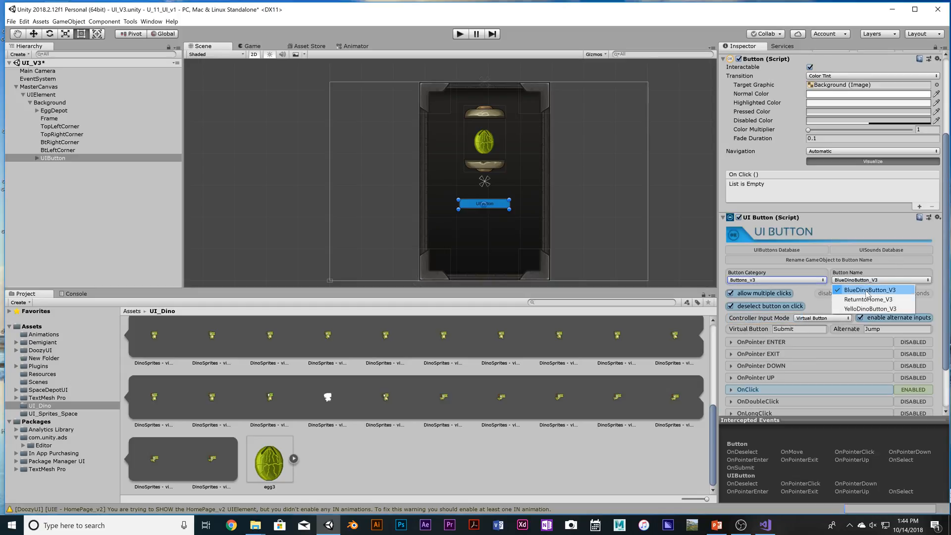
click(868, 291)
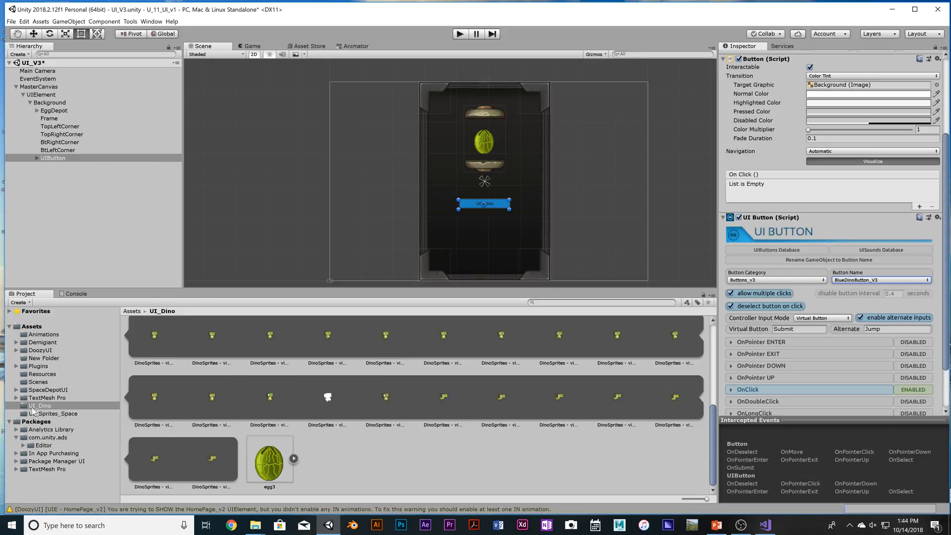
- Examine the SpaceDepotUI_big_0043_button_01_05 sprite in UI_Sprites_Space and the image settings of UIButton's Background child
click(50, 415)
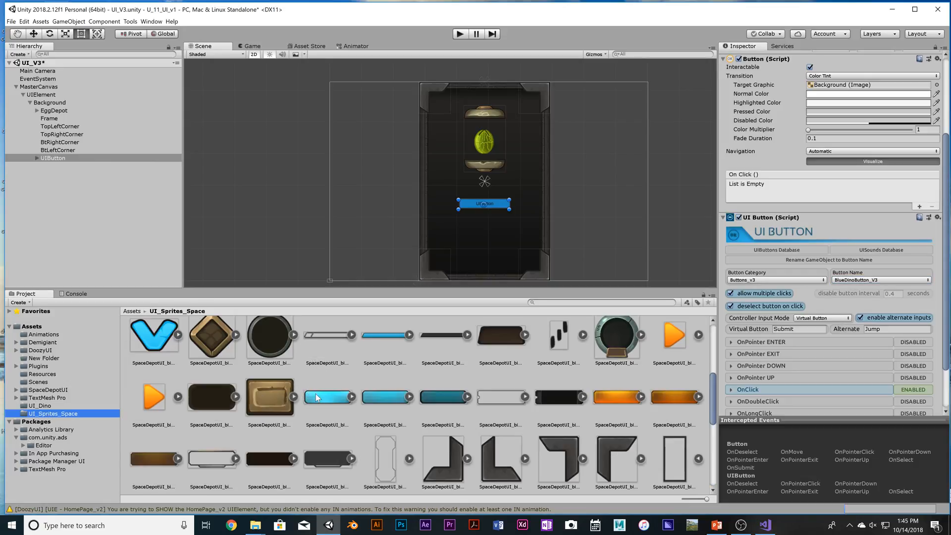
click(316, 394)
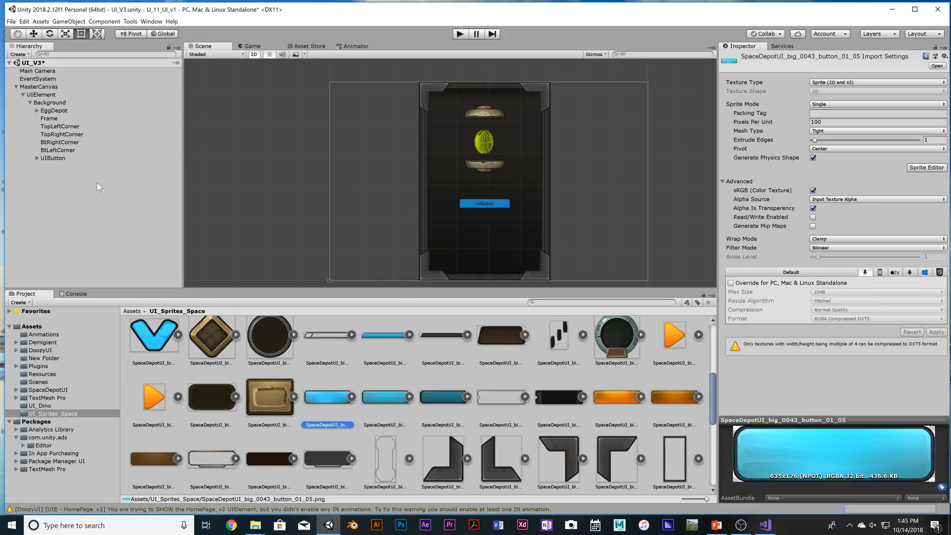
click(37, 158)
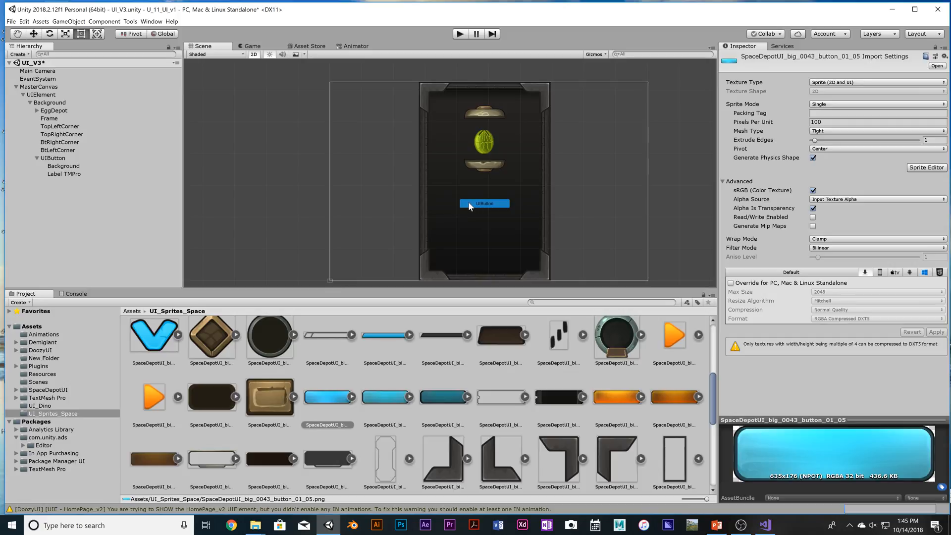
click(67, 167)
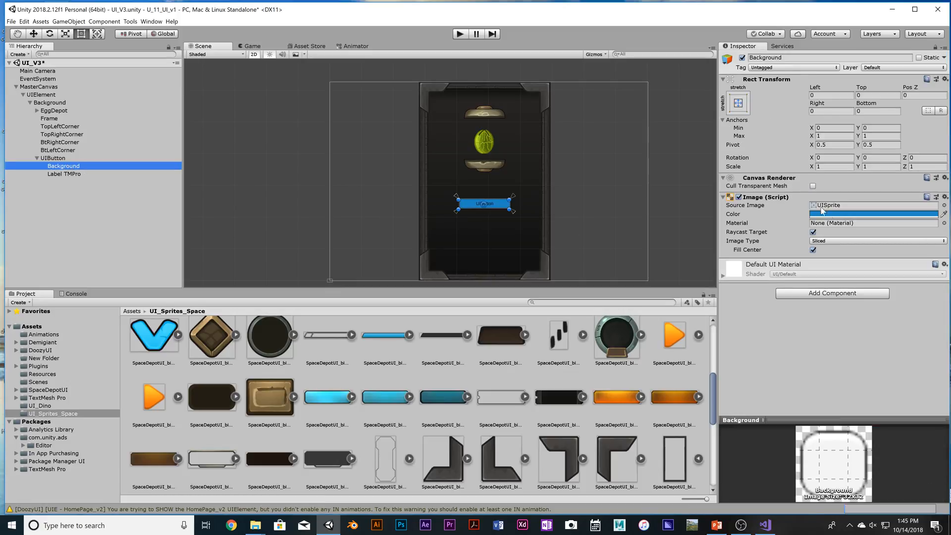
- Try the Sprite Swap transition on UIButton and return it to Color Tint
click(56, 159)
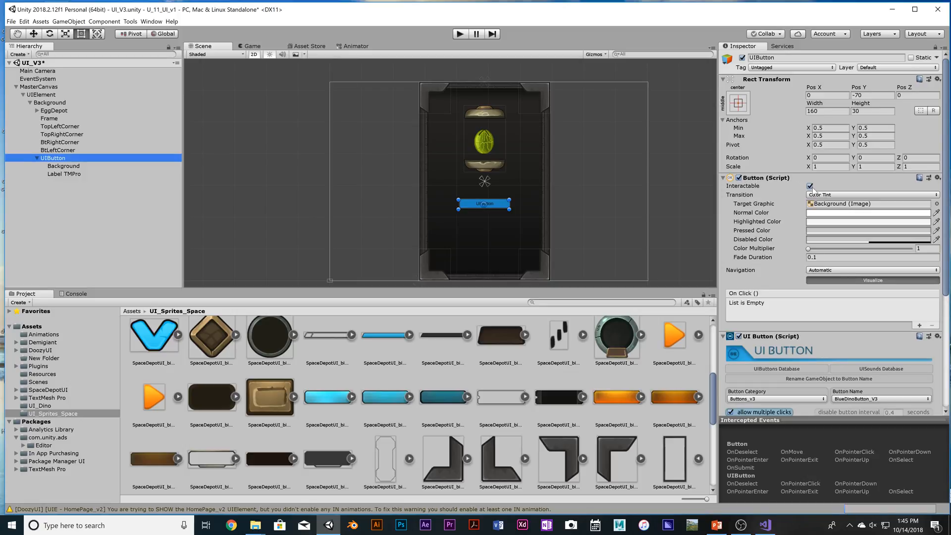
click(831, 196)
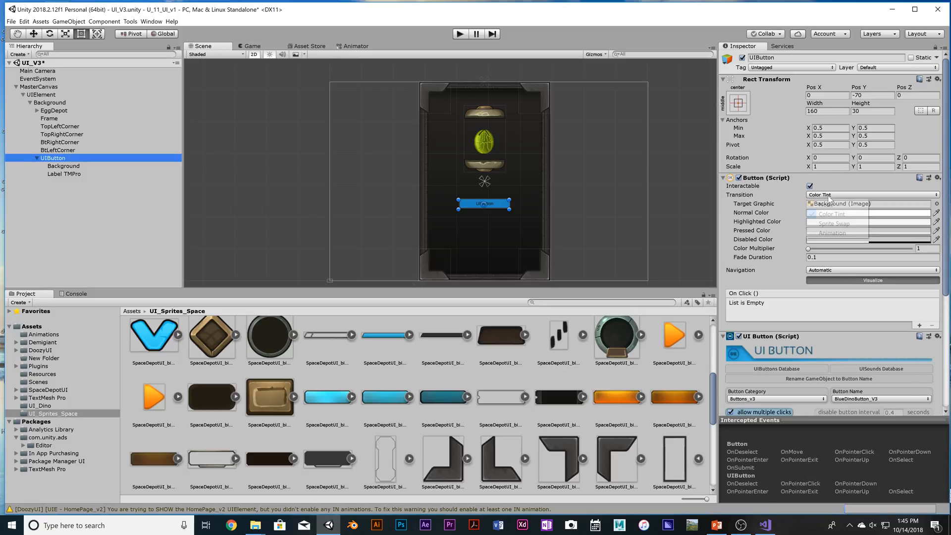
click(848, 226)
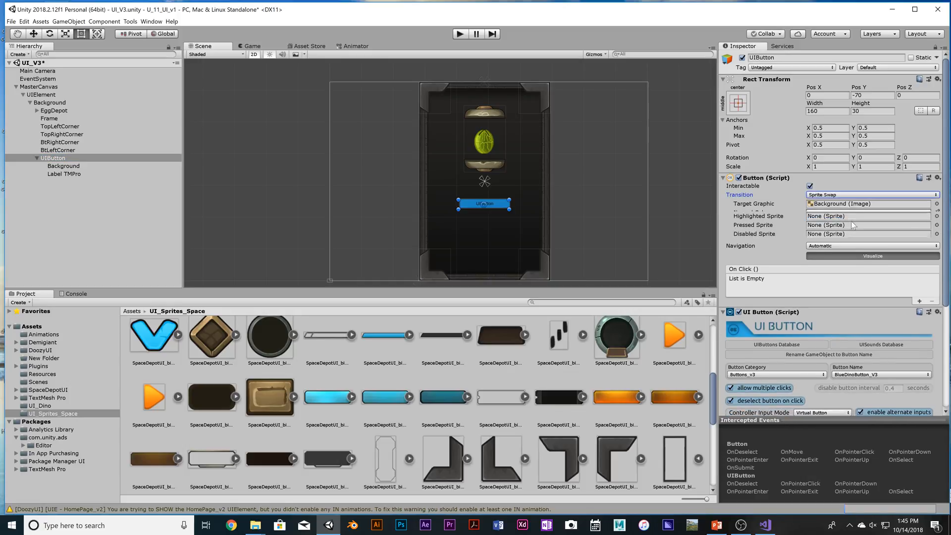
click(835, 196)
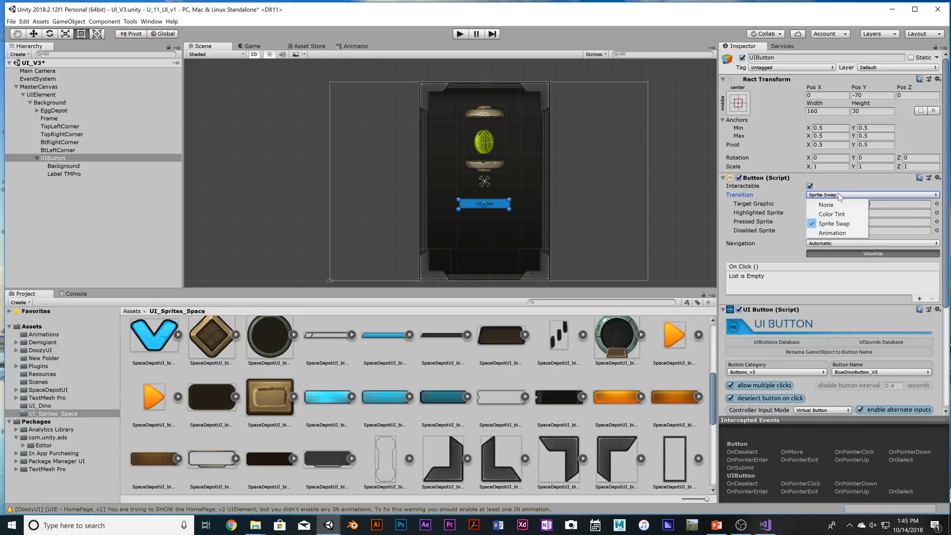
click(845, 215)
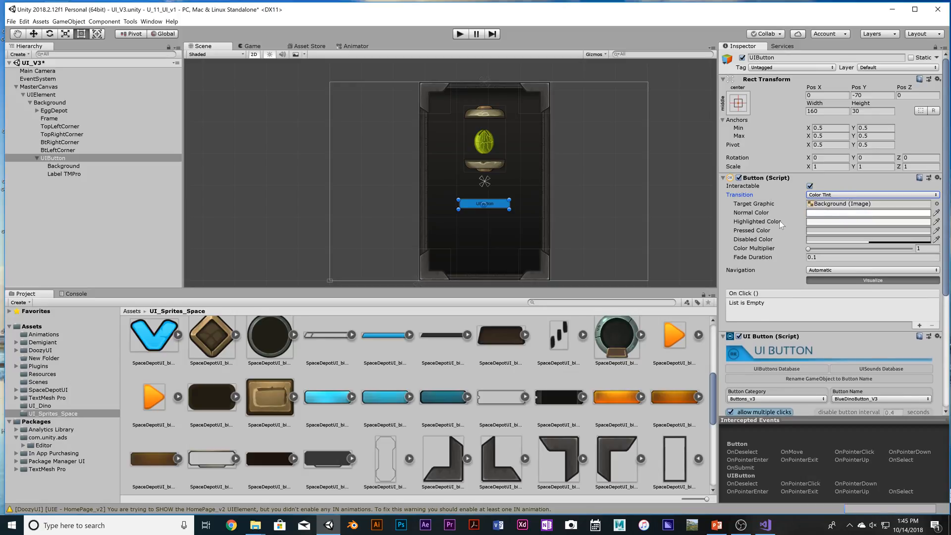
- Set UIButton's highlighted color to red, FF0000, and check its normal color
click(833, 221)
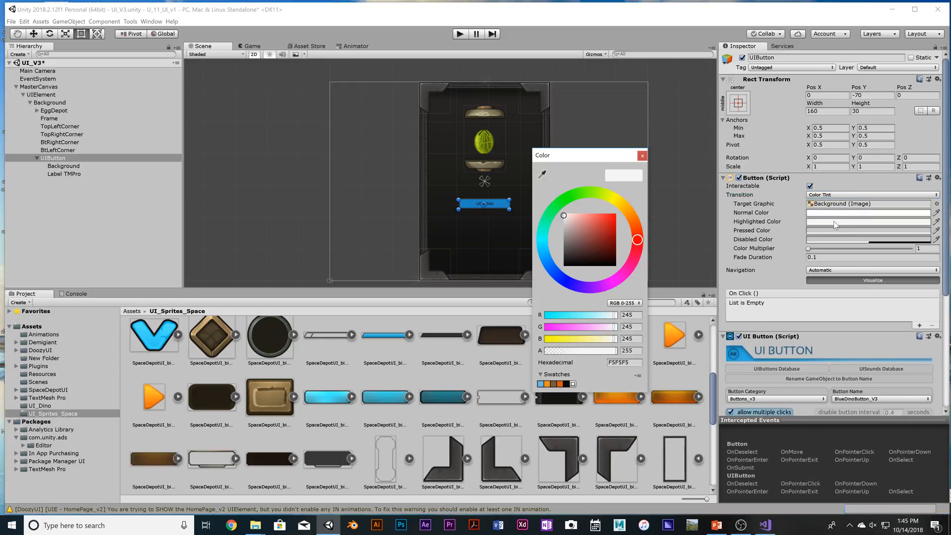
drag(620, 235, 636, 205)
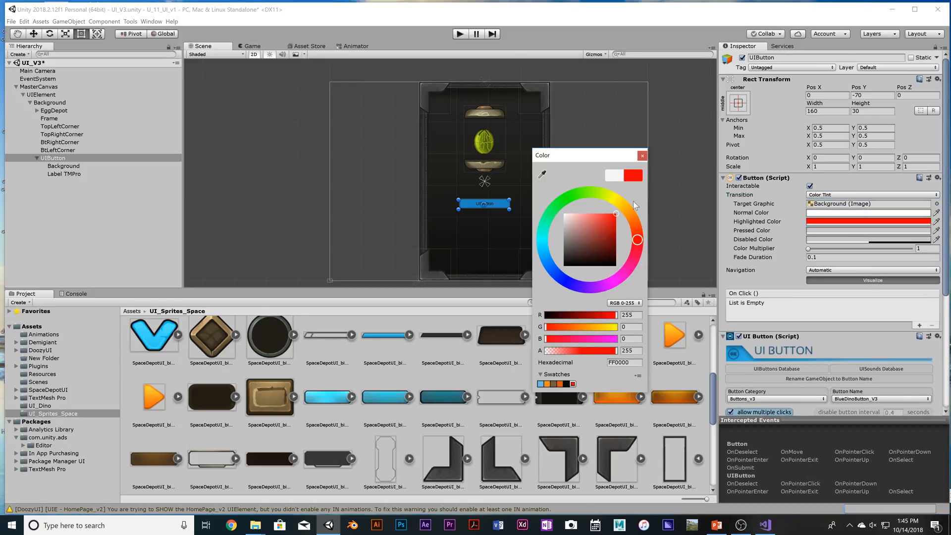
click(642, 156)
click(838, 217)
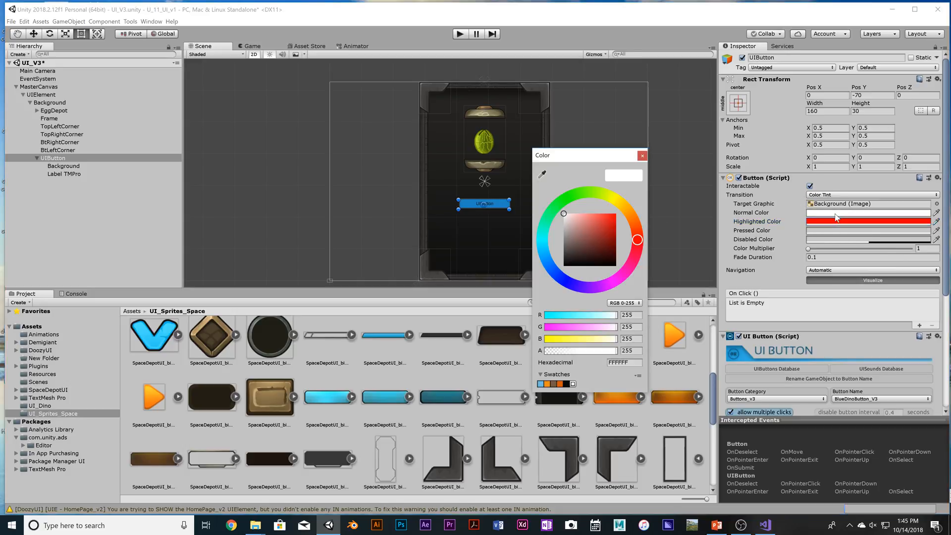
click(644, 157)
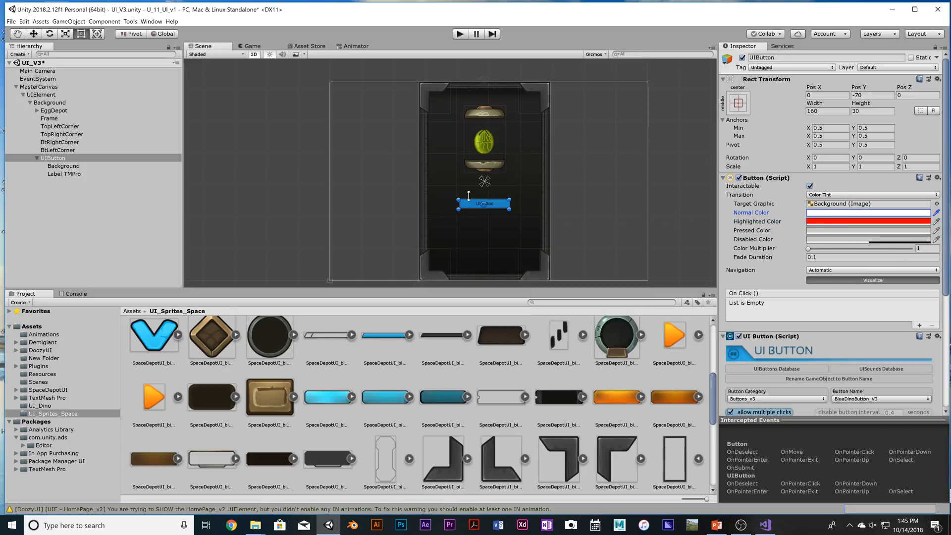
- Save the scene and run it in Play mode to test the button's highlight color
click(567, 204)
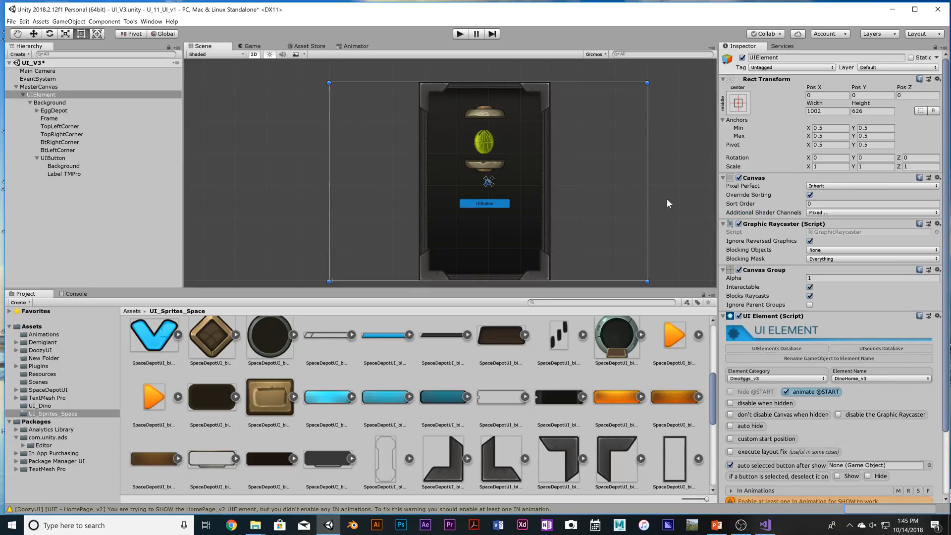
key(ctrl+s)
click(459, 34)
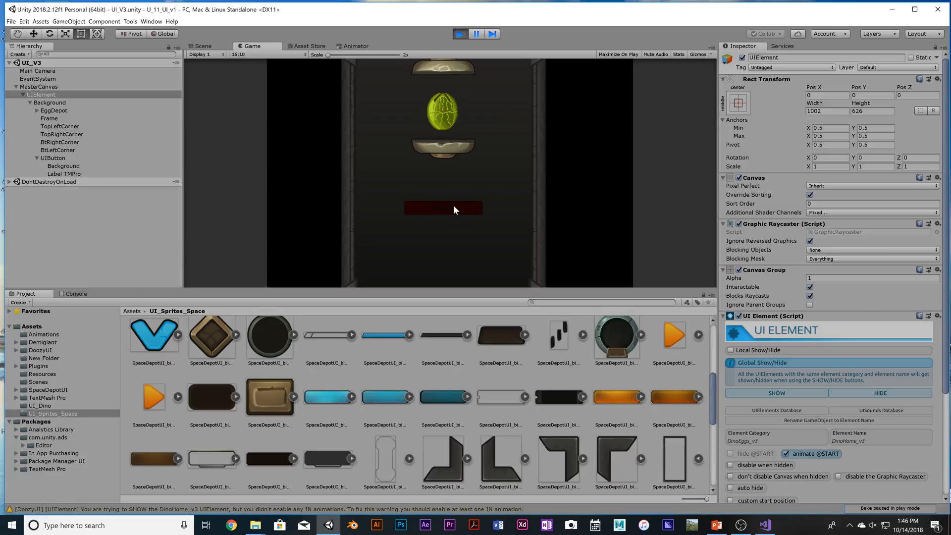
- Stop Play mode and give UIButton a Sprite Swap transition: highlighted sprite SpaceDepotUI_big_0043_button_01_05, pressed SpaceDepotUI_big_0044_button_01_04, disabled SpaceDepotUI_big_0045_button_01_03
click(460, 33)
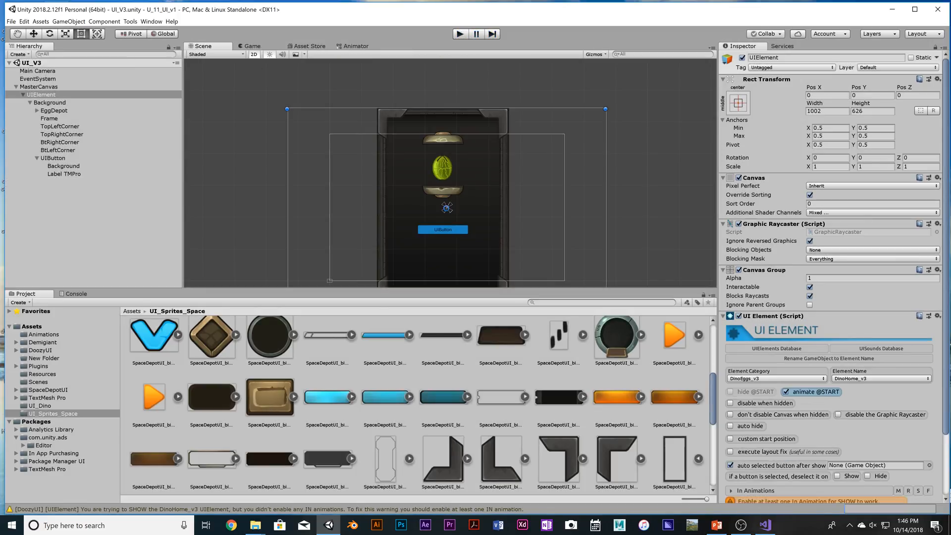
click(461, 233)
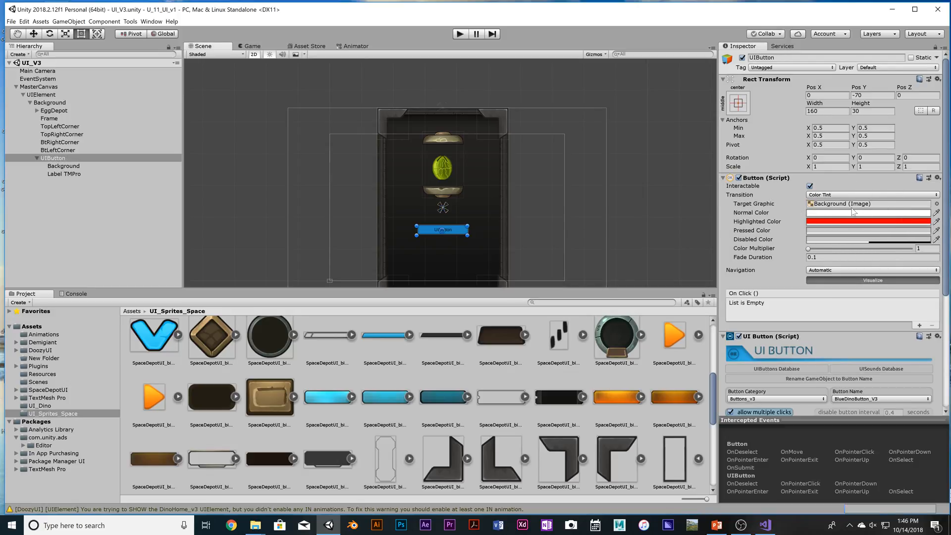
click(854, 195)
click(847, 224)
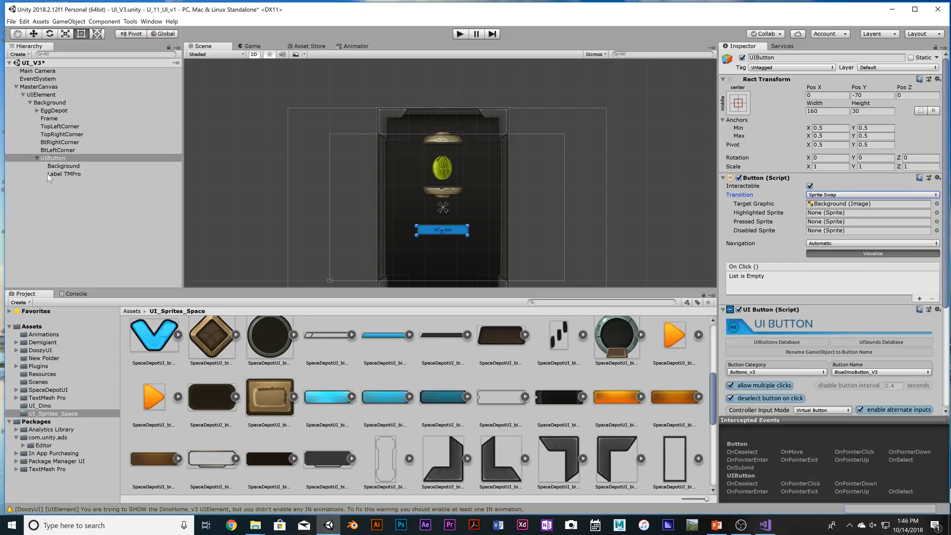
drag(326, 400, 844, 213)
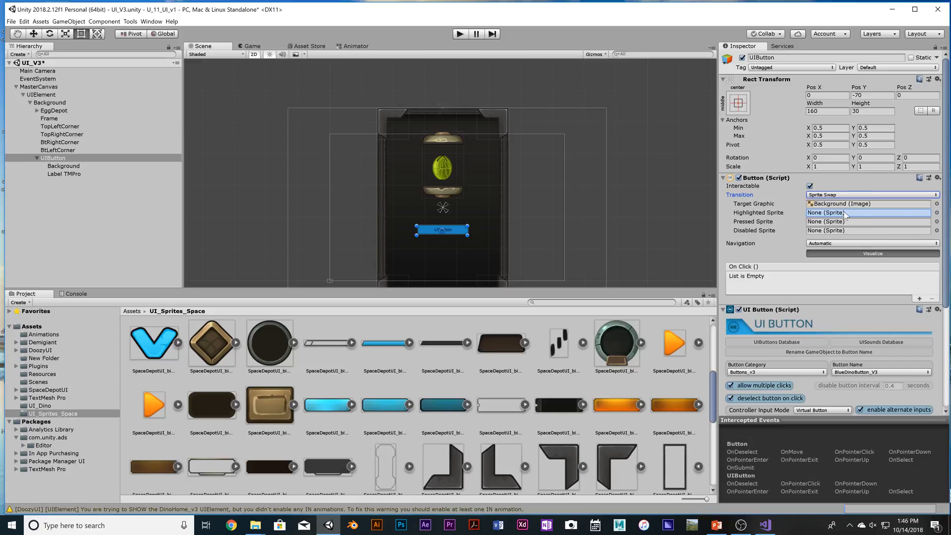
mouse_move(855, 233)
mouse_down()
mouse_move(854, 222)
mouse_move(859, 237)
mouse_up()
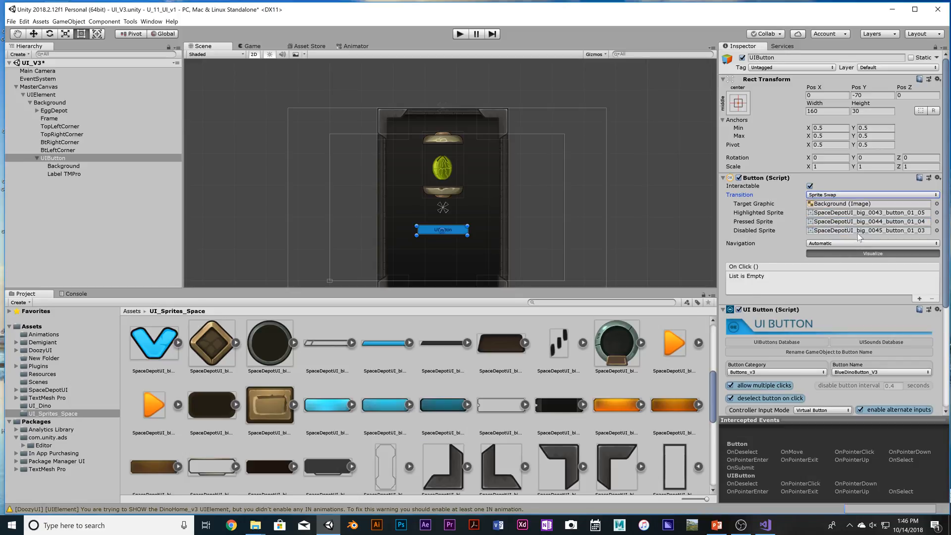
- Set the image color of UIButton's Background child to white, FFFFFF
click(63, 166)
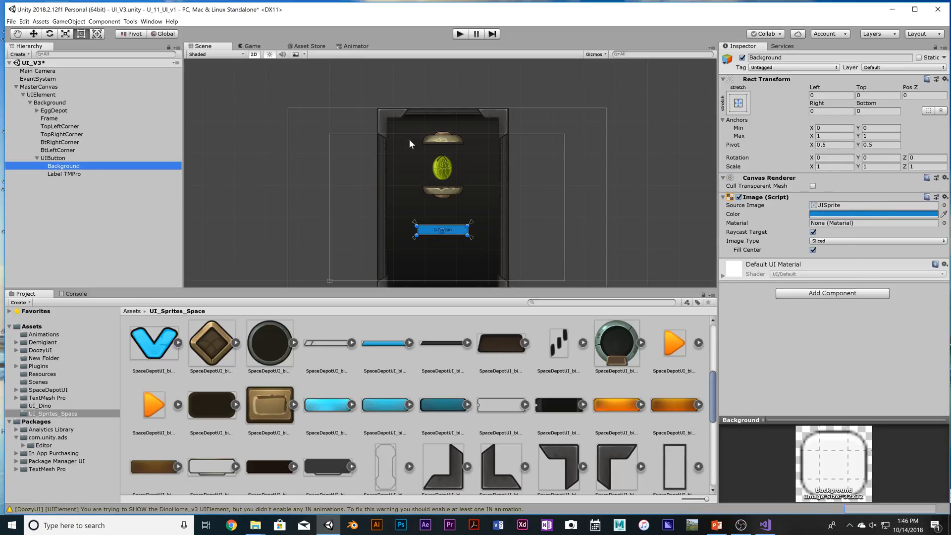
click(84, 159)
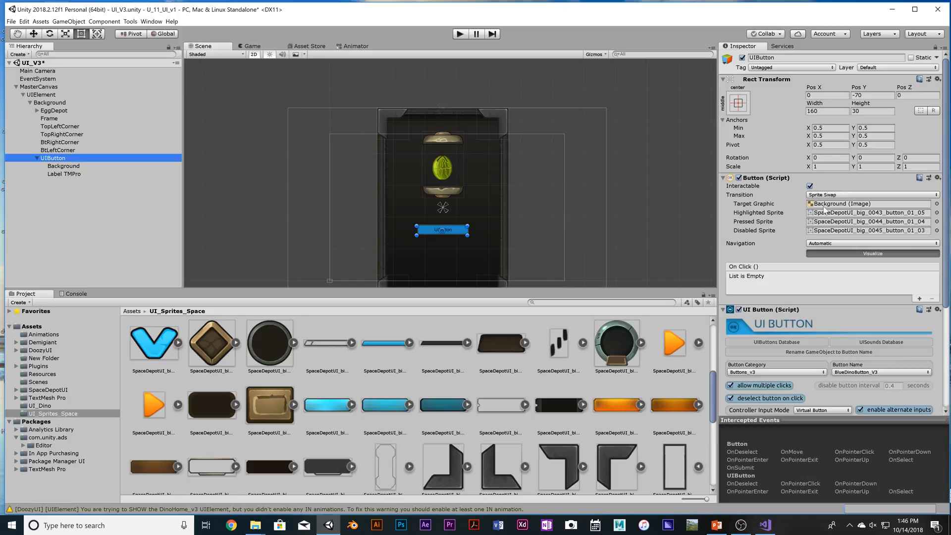
click(98, 167)
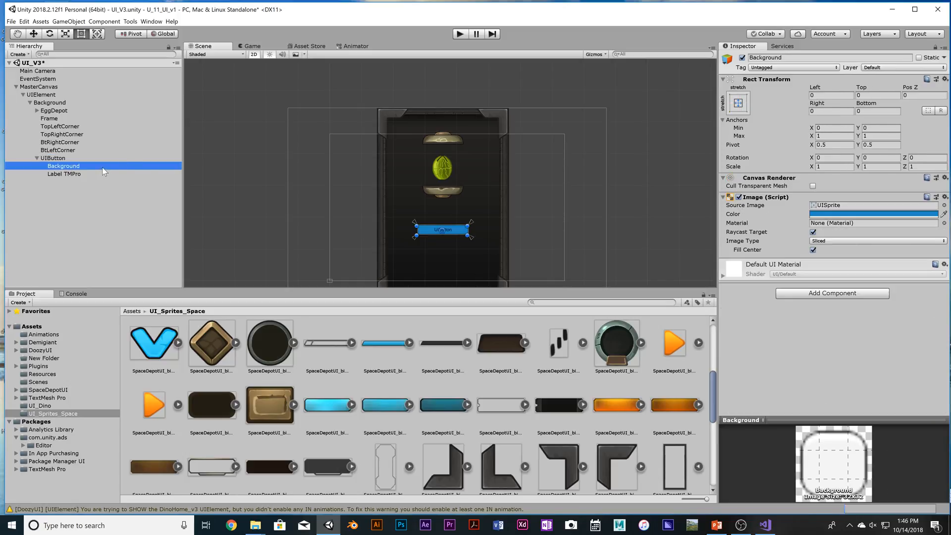
click(823, 214)
drag(588, 231, 479, 122)
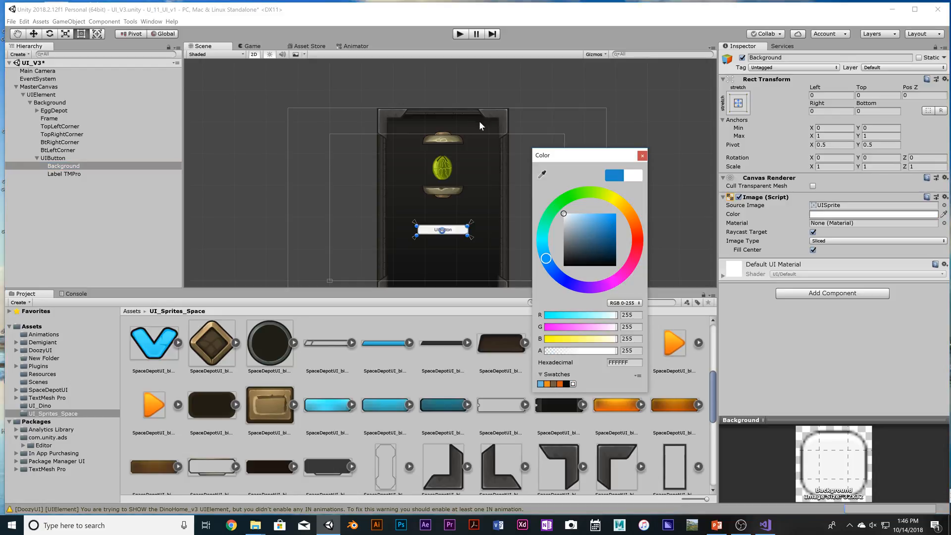
- Assign the SpaceDepotUI_big_0043_button_01_05 sprite from UI_Sprites_Space as the button Background's source image and set its image type to Simple
click(866, 206)
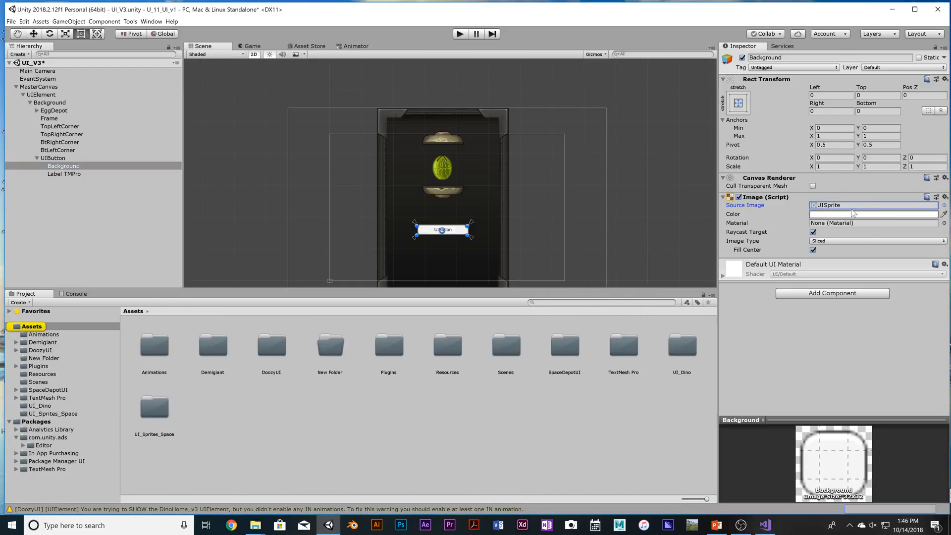
click(59, 414)
scroll(327, 427, down, 5)
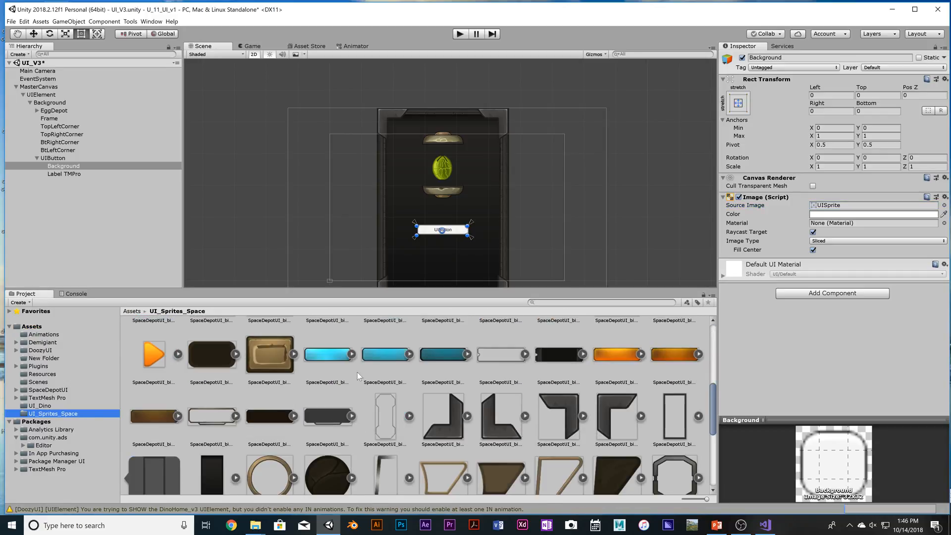
drag(327, 354, 870, 209)
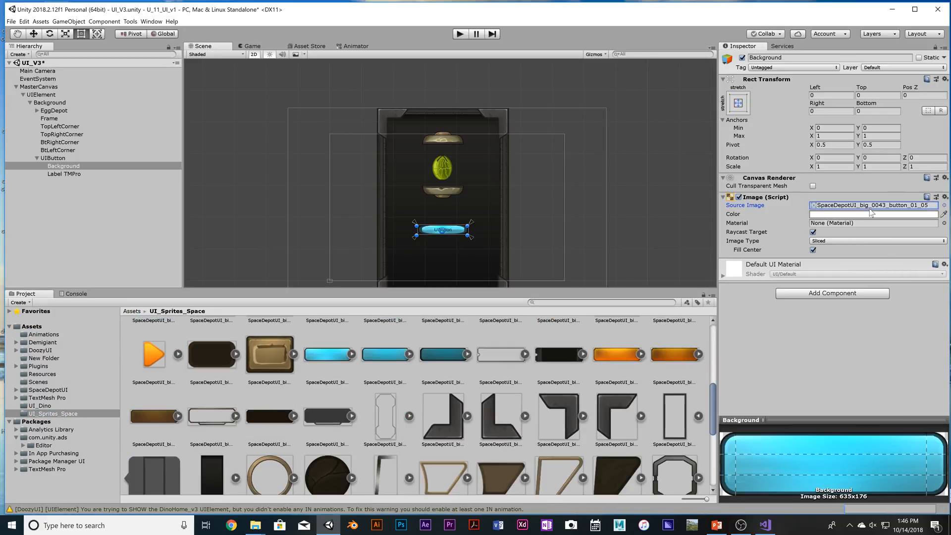
click(827, 241)
click(832, 249)
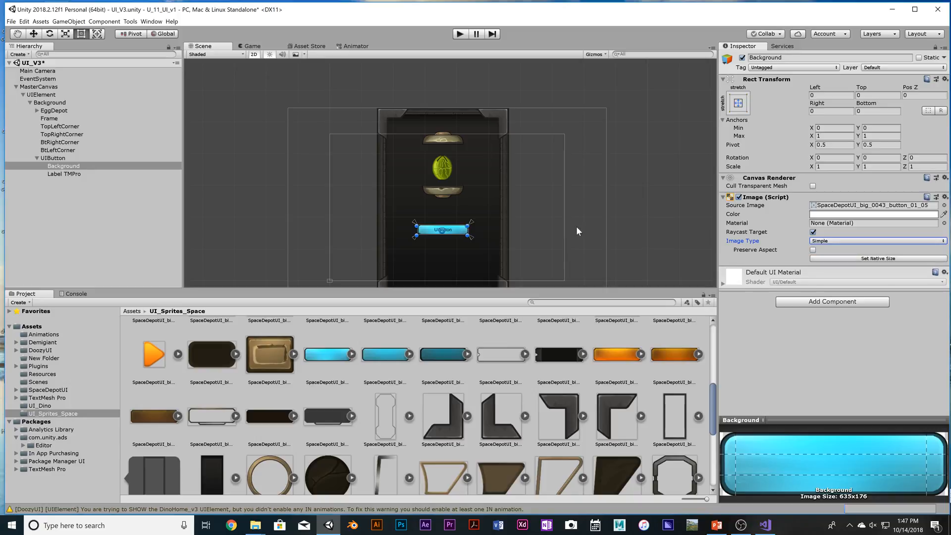
- Save the scene and test the button's sprite swap in Play mode, ending with Play mode stopped
click(630, 235)
key(ctrl+s)
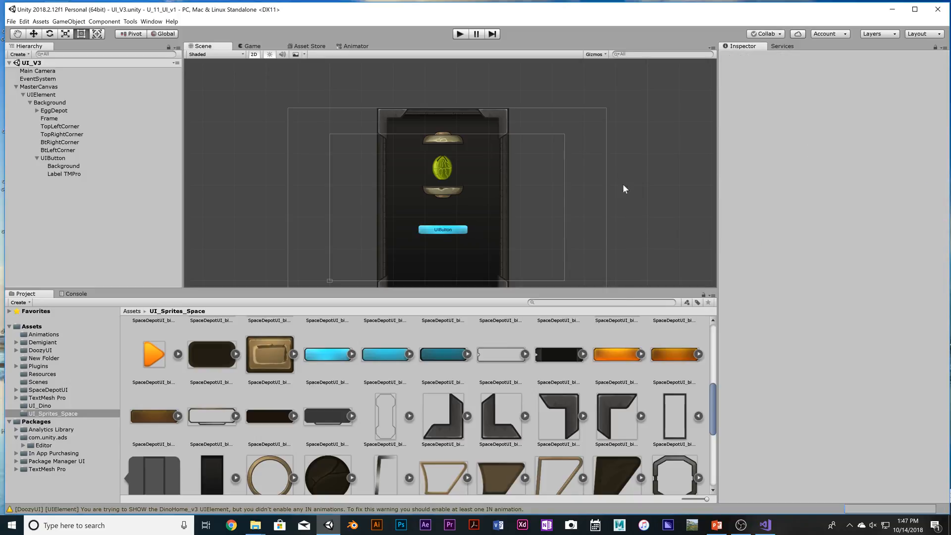
click(461, 35)
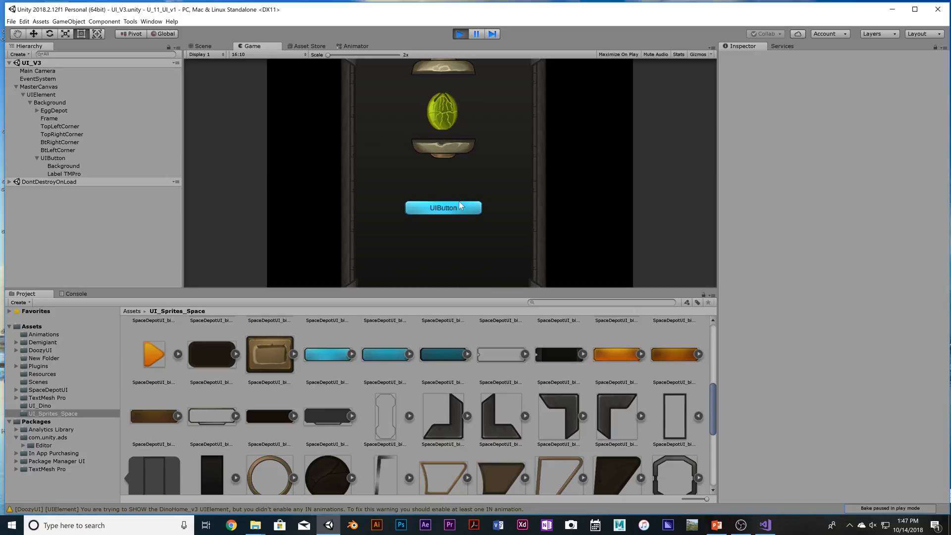
click(453, 209)
click(454, 209)
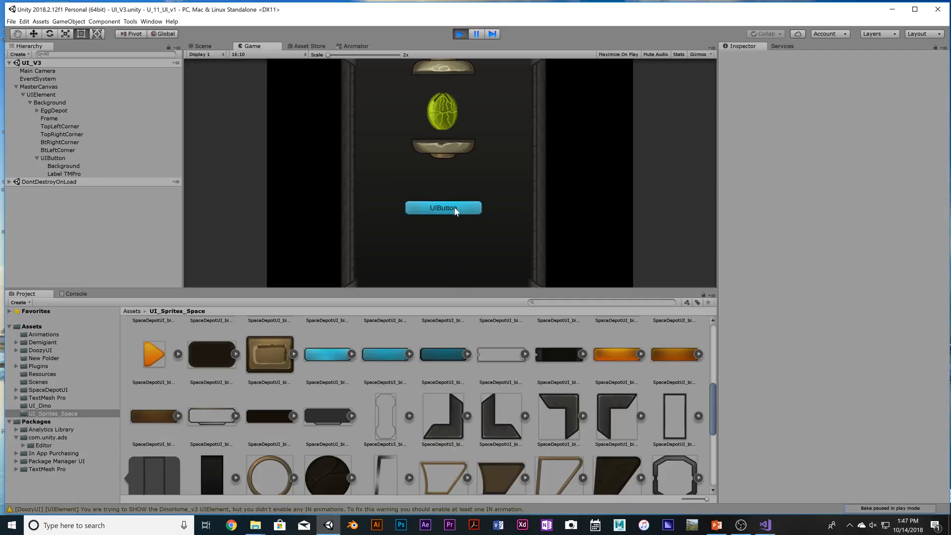
click(455, 209)
key(ctrl+p)
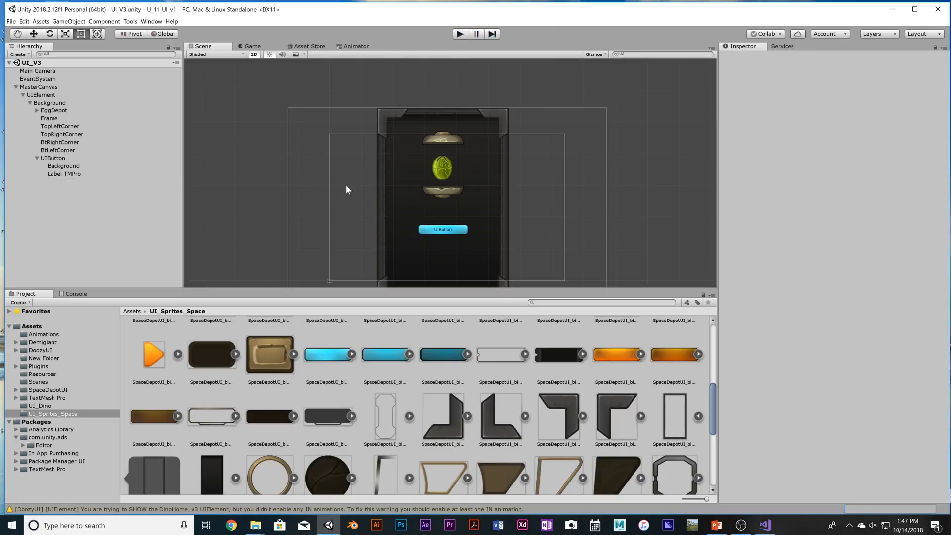
- Rename the UIButton game object after its DoozyUI button name, BlueDinoButton_V3
scroll(493, 228, up, 4)
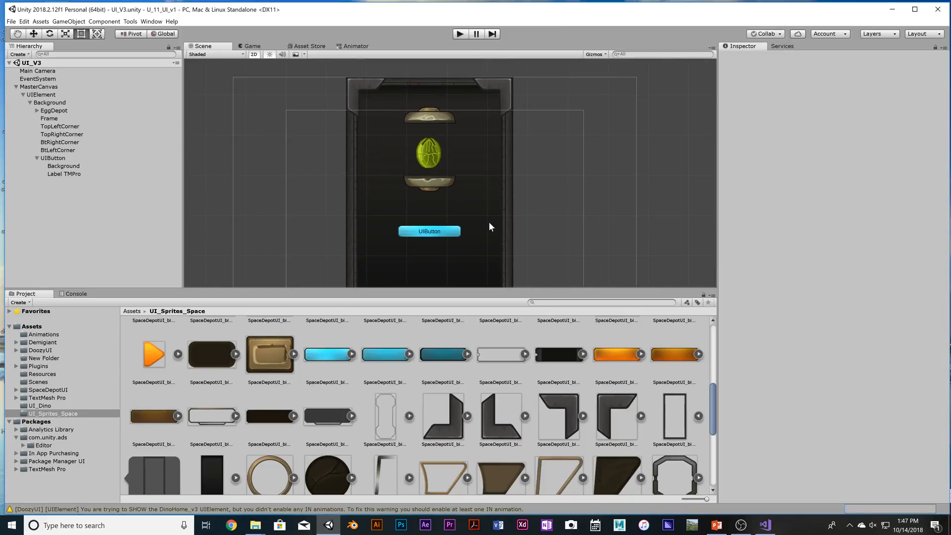
click(56, 158)
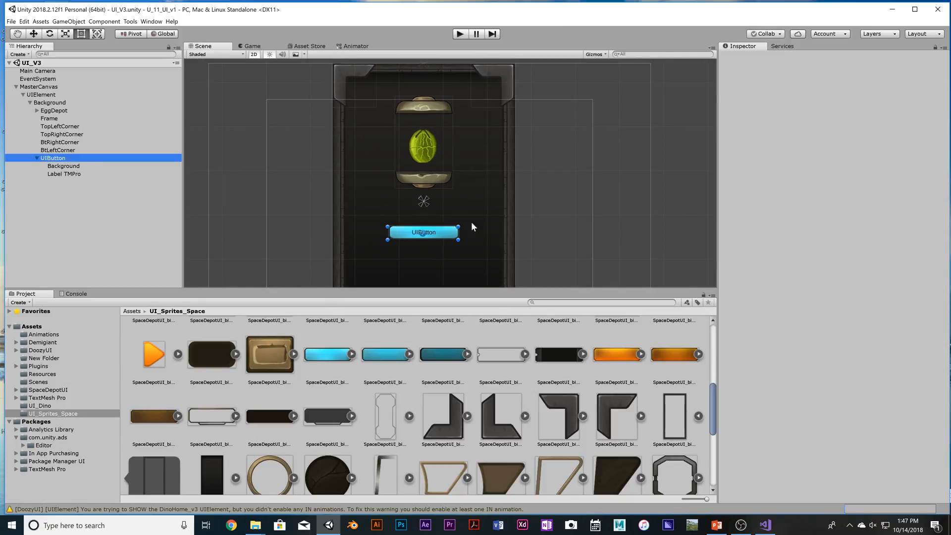
scroll(873, 340, down, 3)
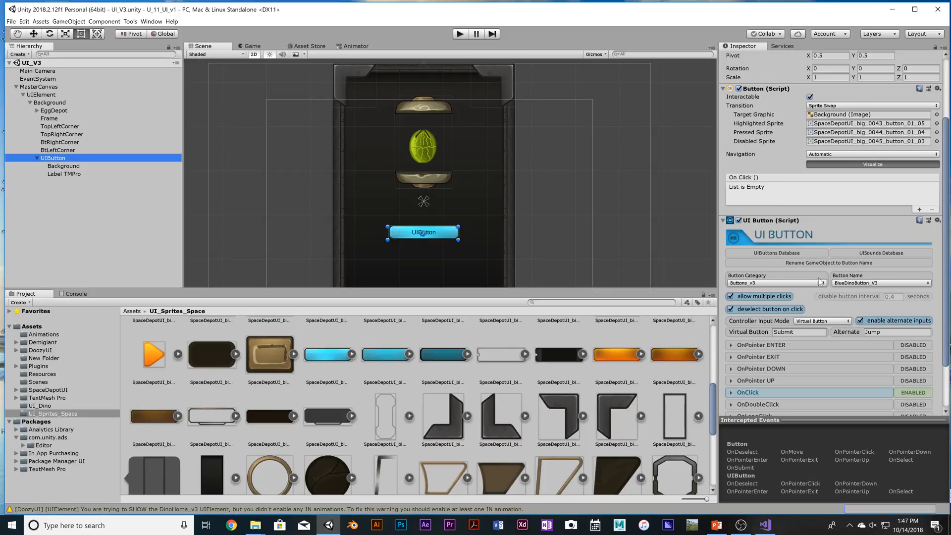
click(846, 263)
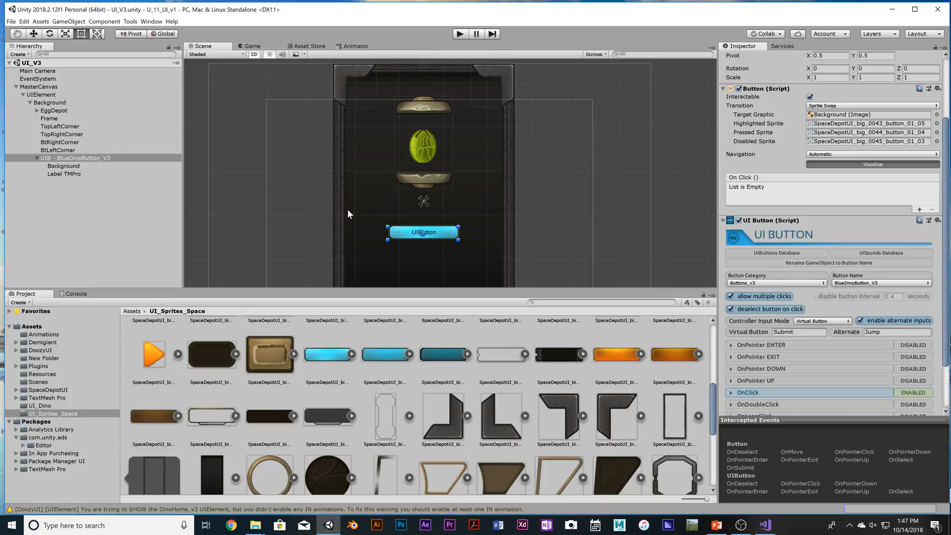
- Change the text of the button's Label TMPro child to "Blue Dino"
click(64, 174)
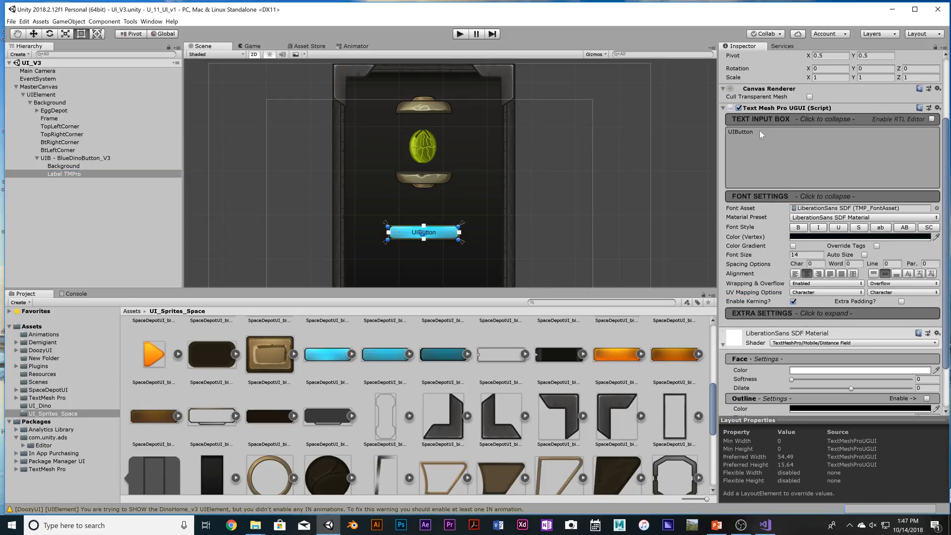
click(763, 135)
text(Blue Dino)
click(135, 203)
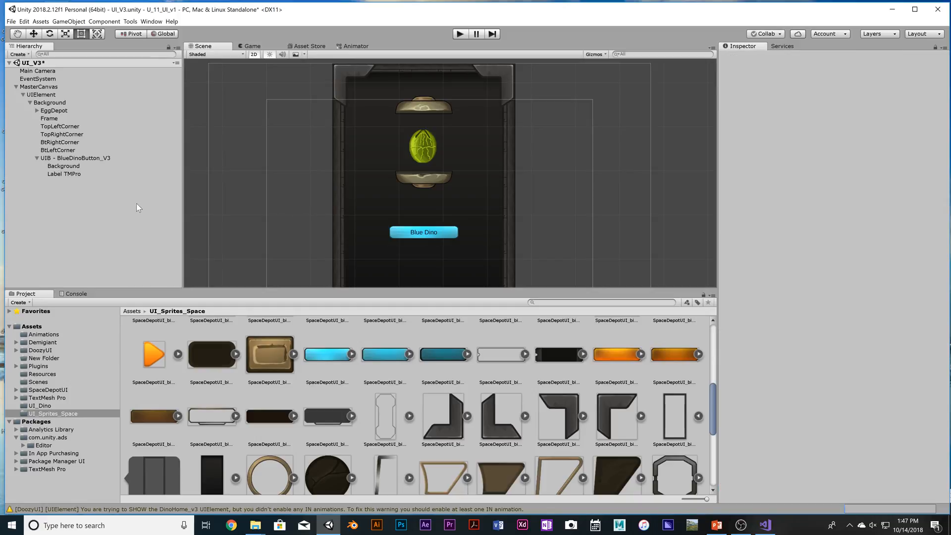
- Enable loading the selected punch preset at runtime in the OnClick settings of UIB - BlueDinoButton_V3
click(39, 159)
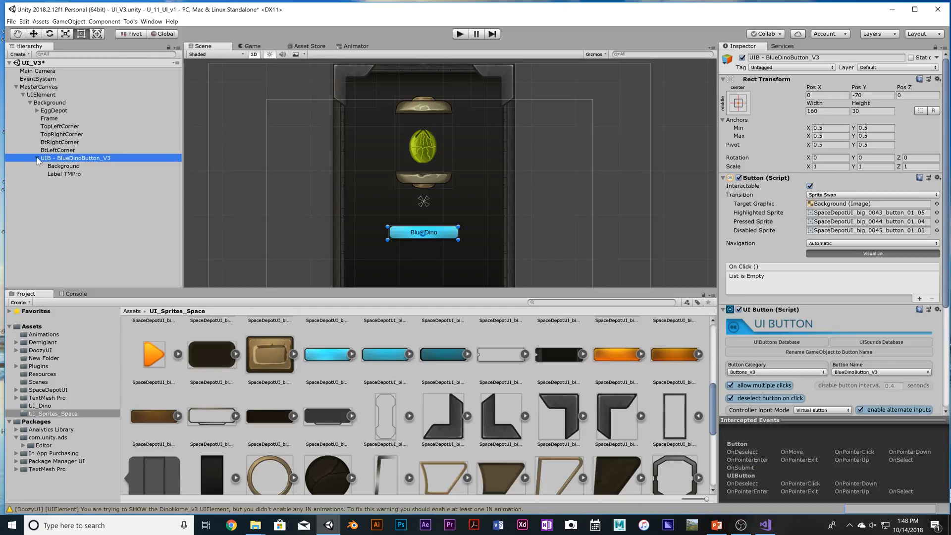
scroll(817, 345, down, 5)
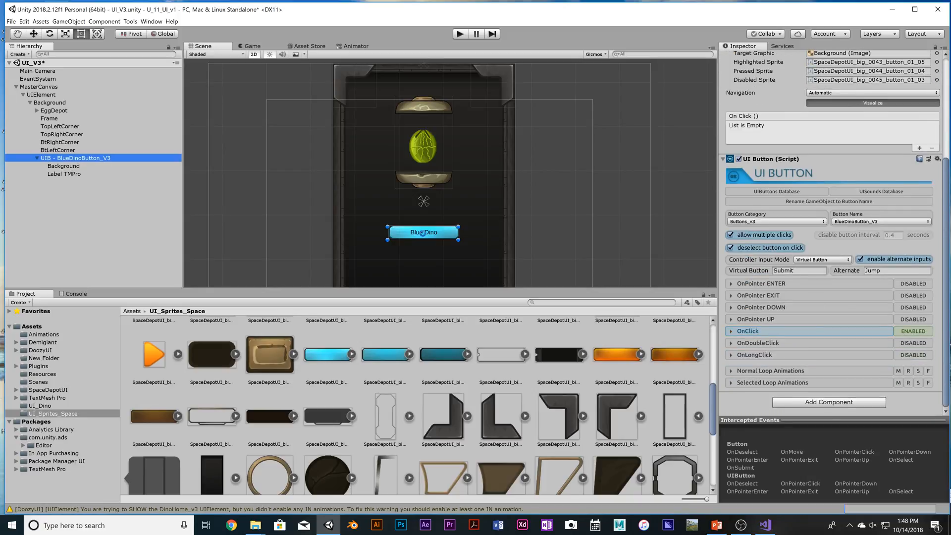
click(732, 332)
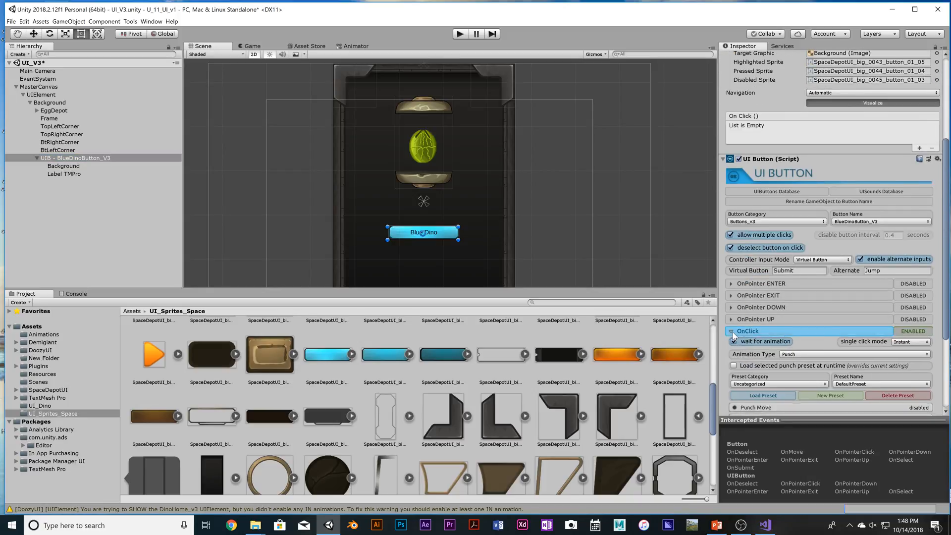
scroll(820, 348, down, 3)
click(735, 307)
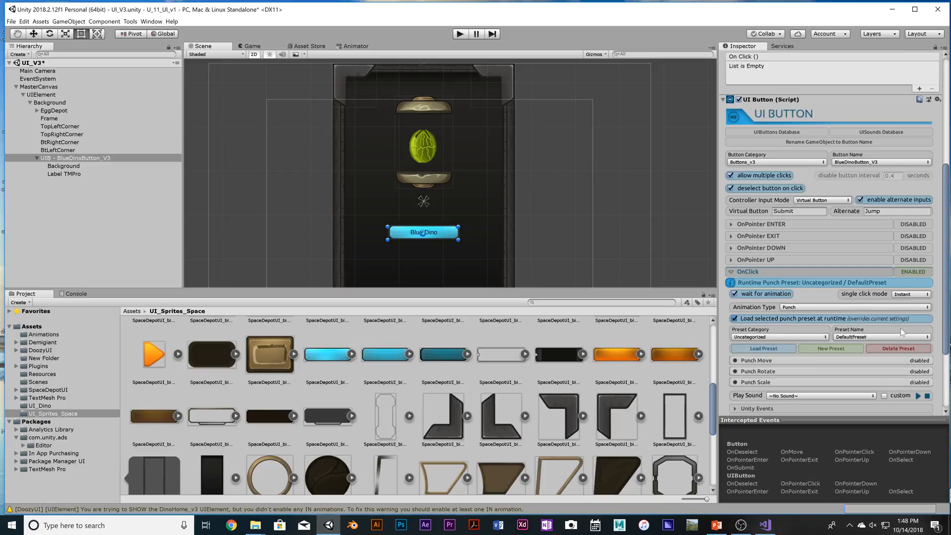
- Choose the Organic category's GummyFast punch preset for the button's OnClick animation and load it
click(771, 337)
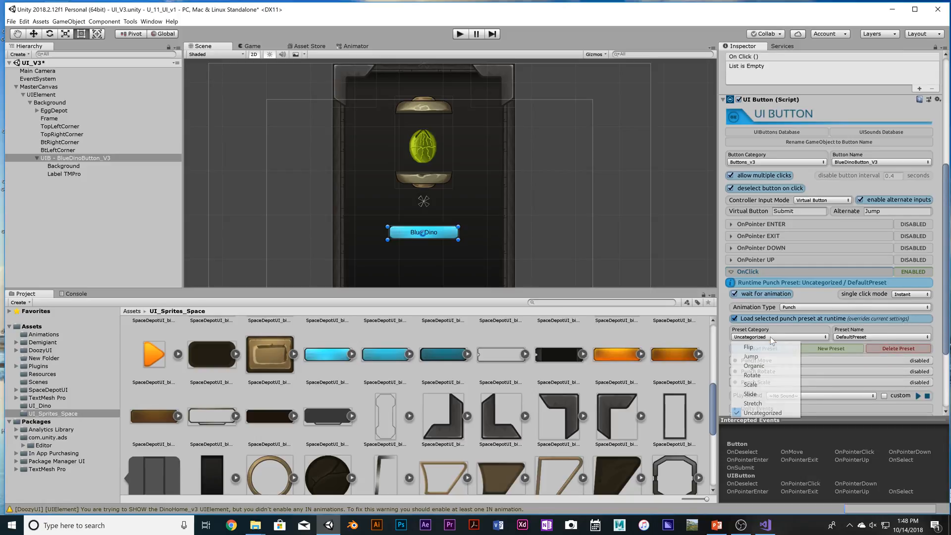
click(771, 366)
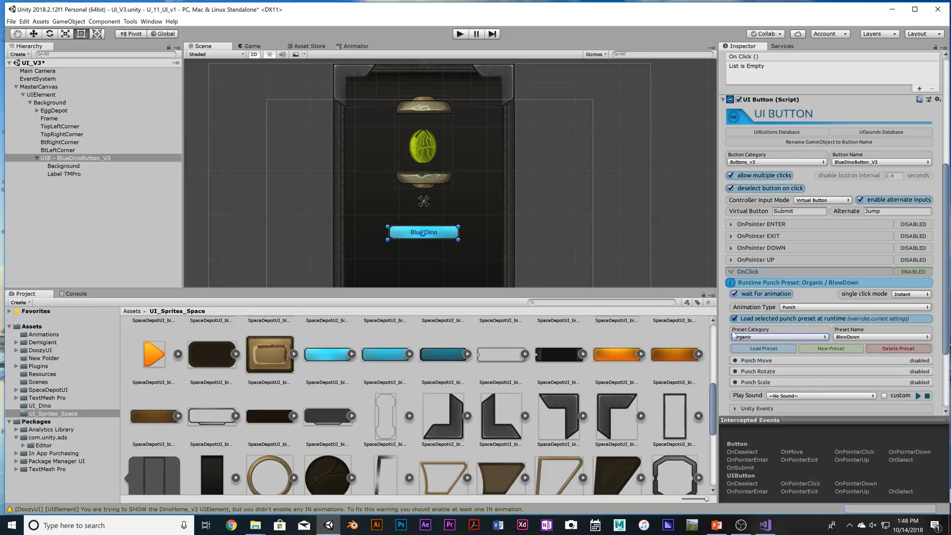
click(859, 337)
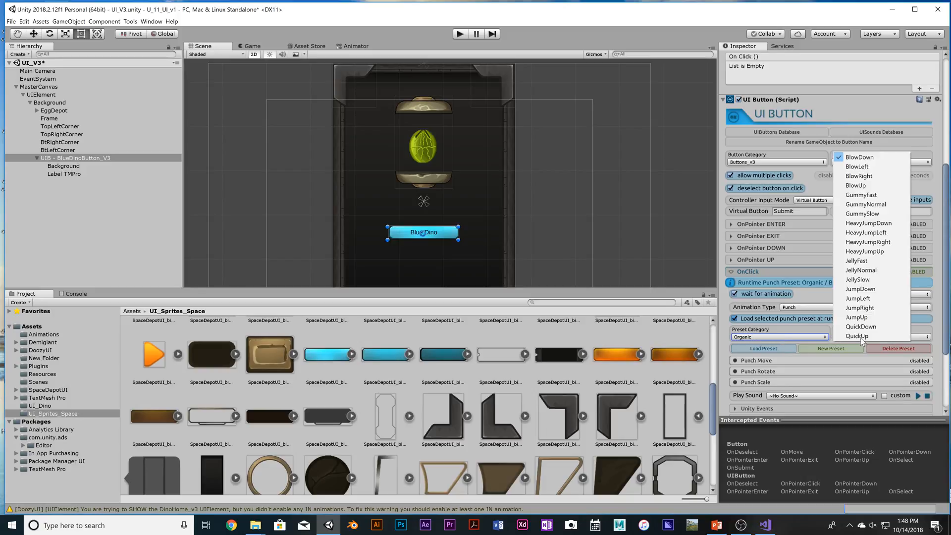
click(861, 337)
click(861, 335)
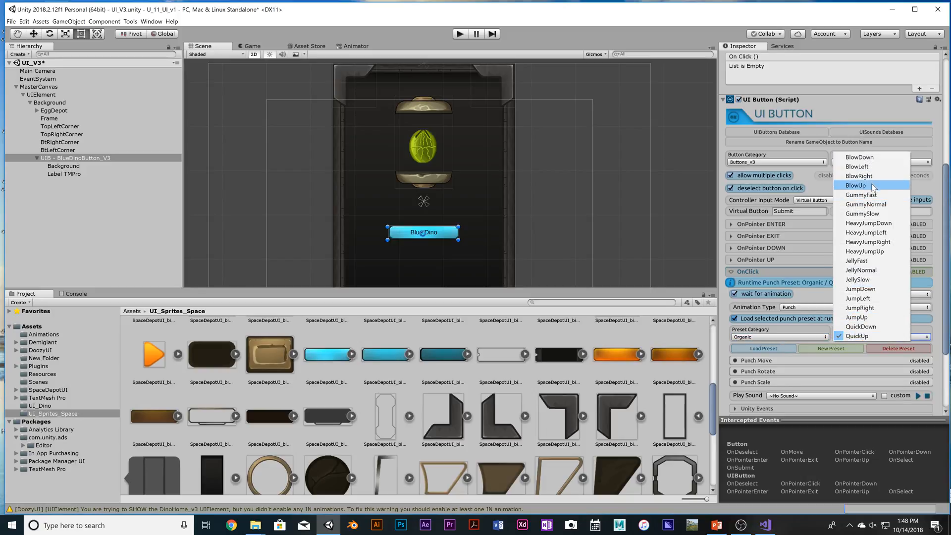
click(885, 195)
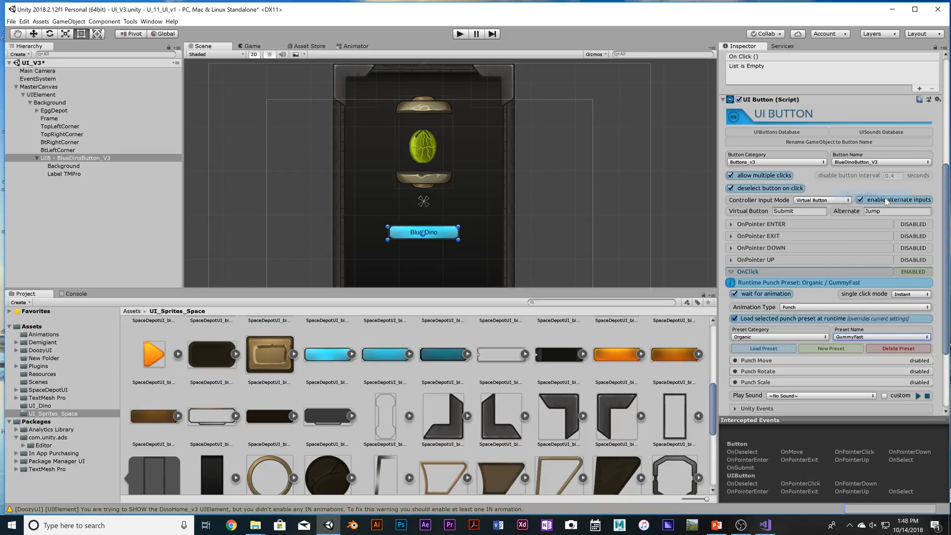
click(768, 349)
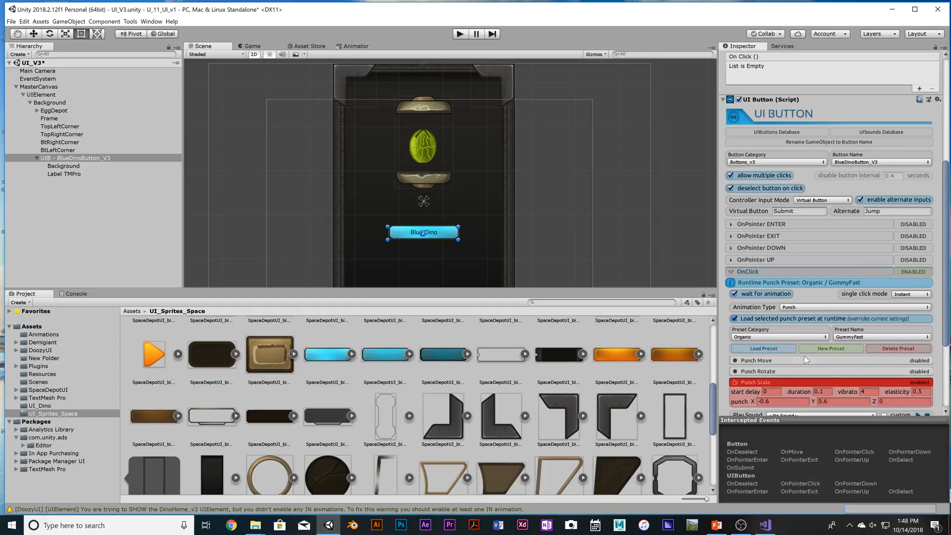
scroll(781, 362, down, 3)
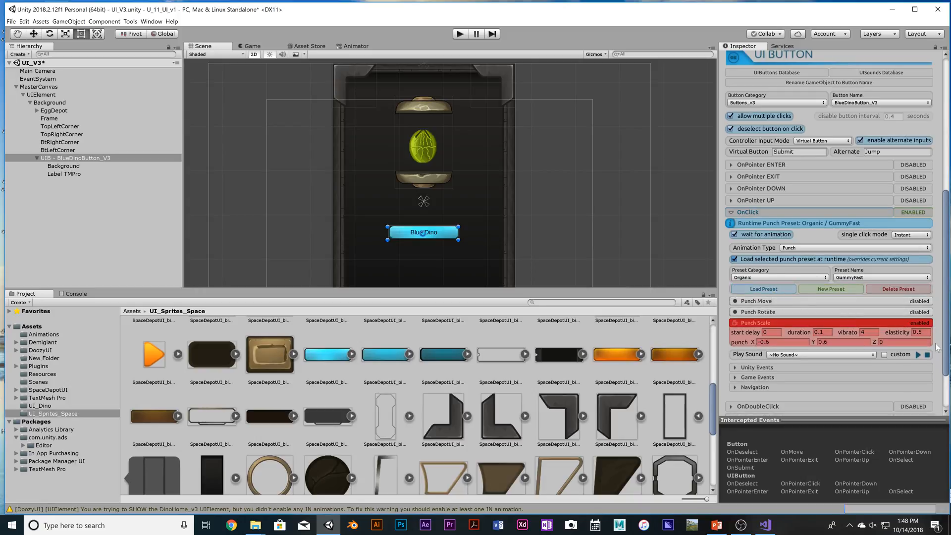
scroll(791, 357, down, 3)
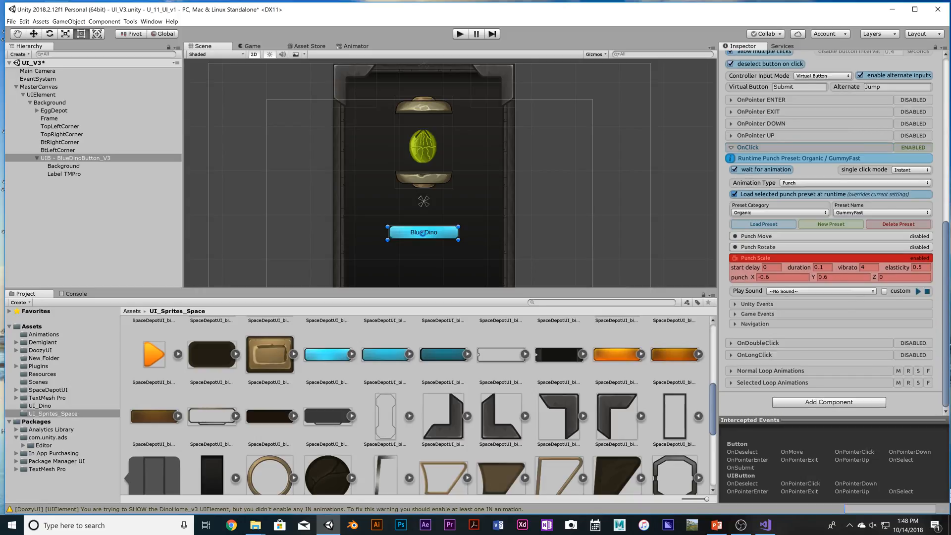
- Enable Add To Navigation History in the Navigation settings of the Blue Dino button's OnClick event
click(736, 323)
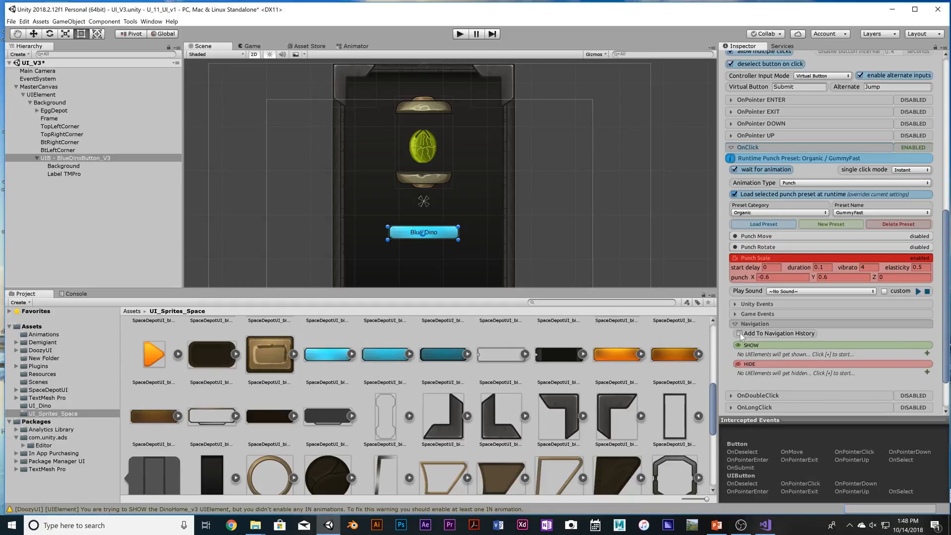
click(740, 334)
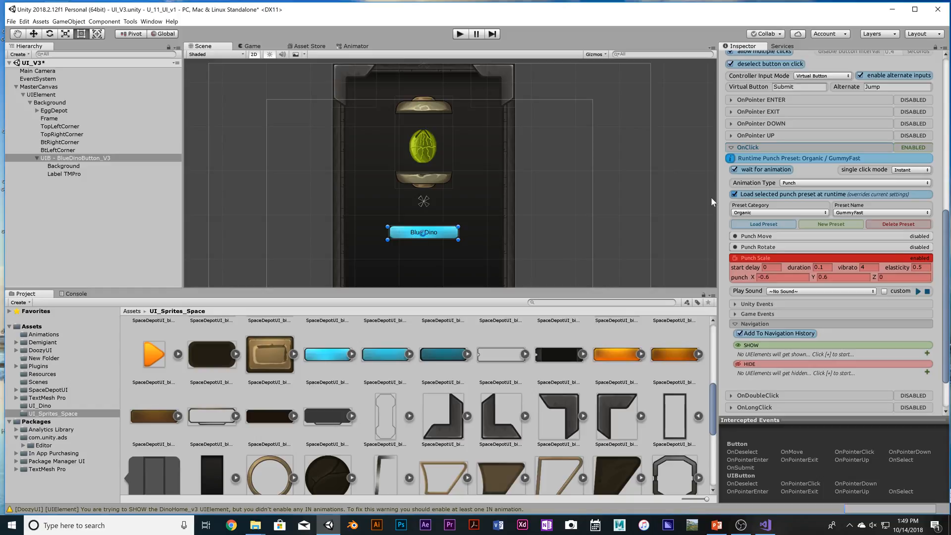
click(411, 232)
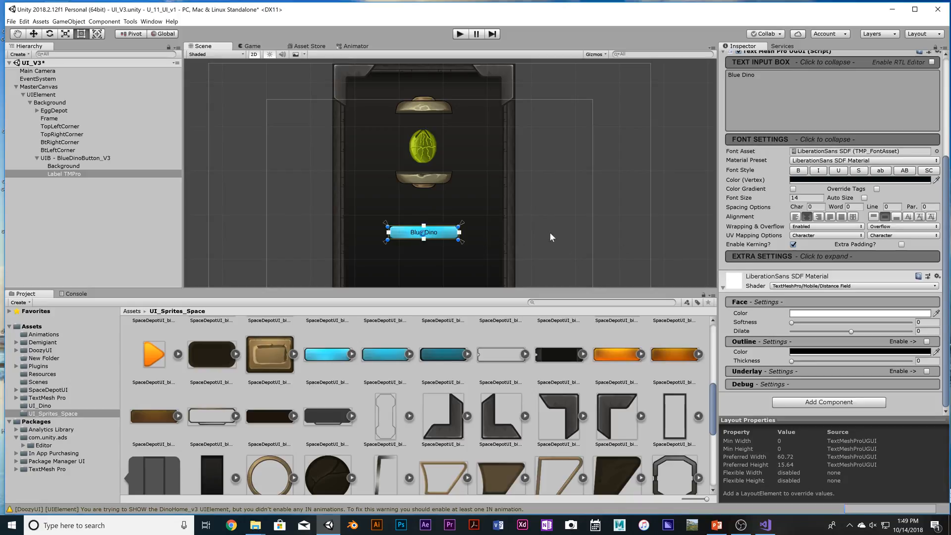
click(77, 159)
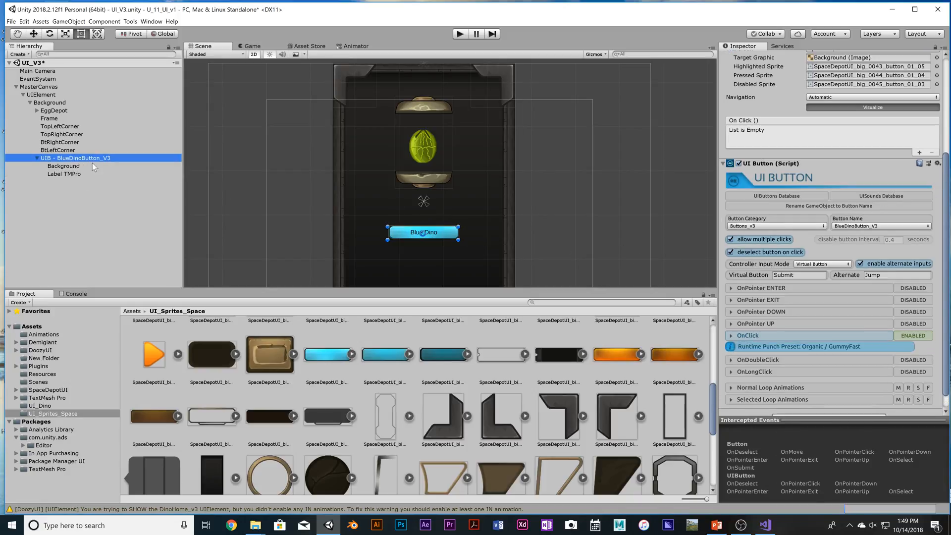
- Add a SHOW entry to the Blue Dino button's OnClick navigation with category DinoEggs_v3 and element DinoBlue_v3, adding the missing name to the database
click(732, 336)
scroll(816, 338, down, 4)
click(735, 324)
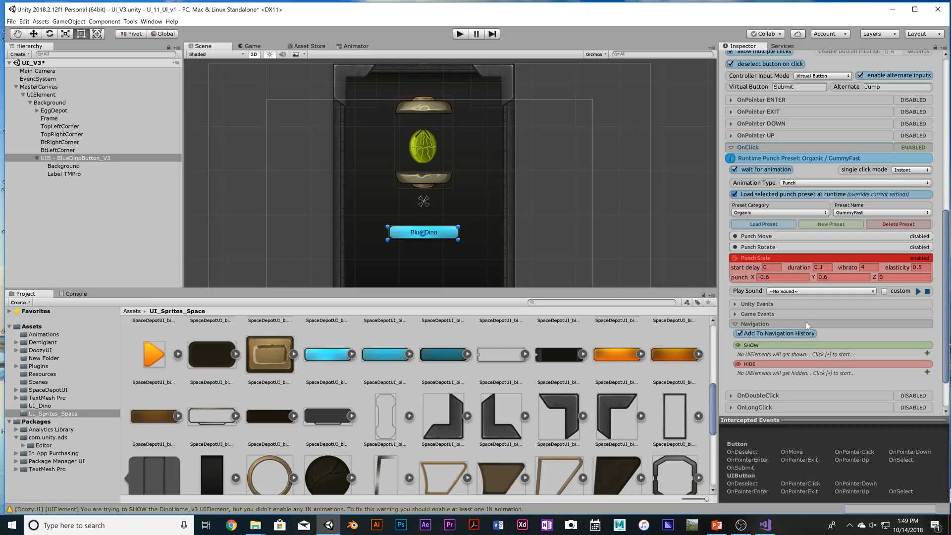
click(927, 353)
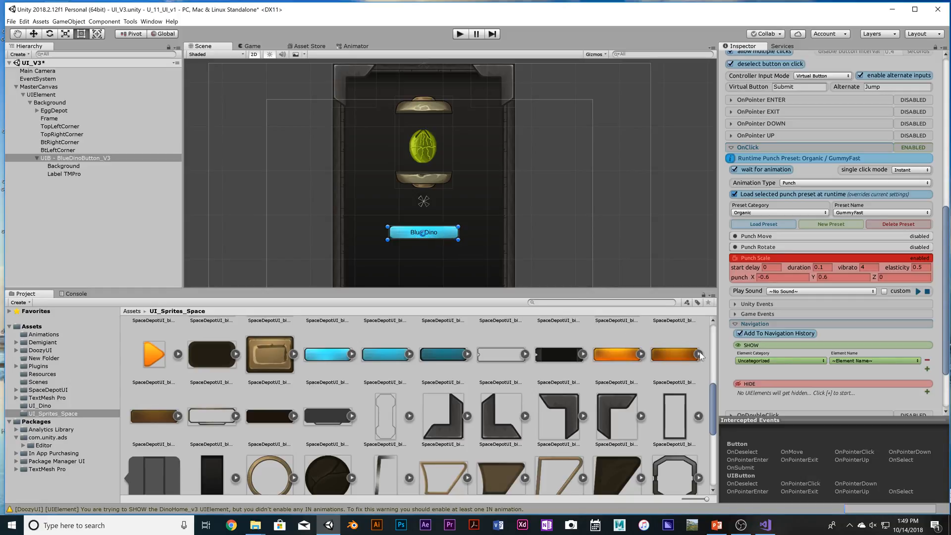
click(790, 361)
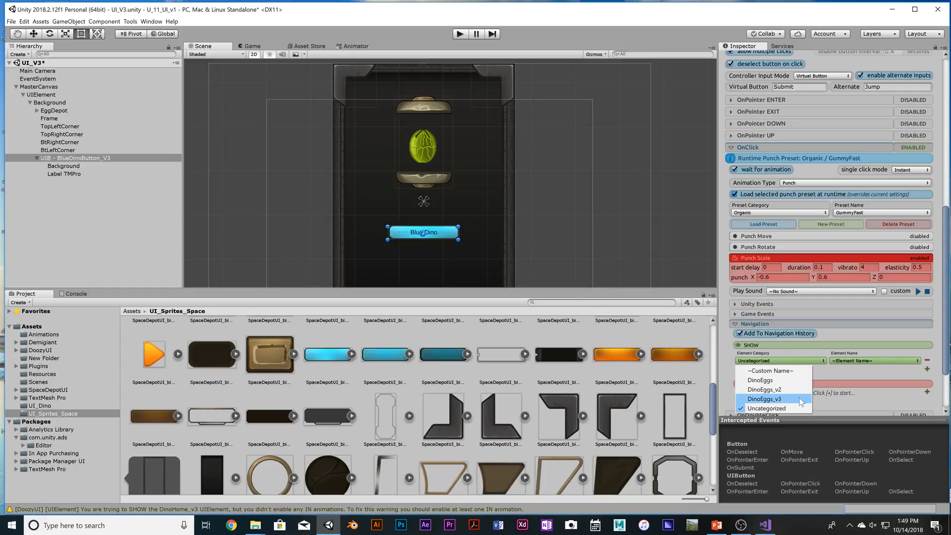
click(783, 399)
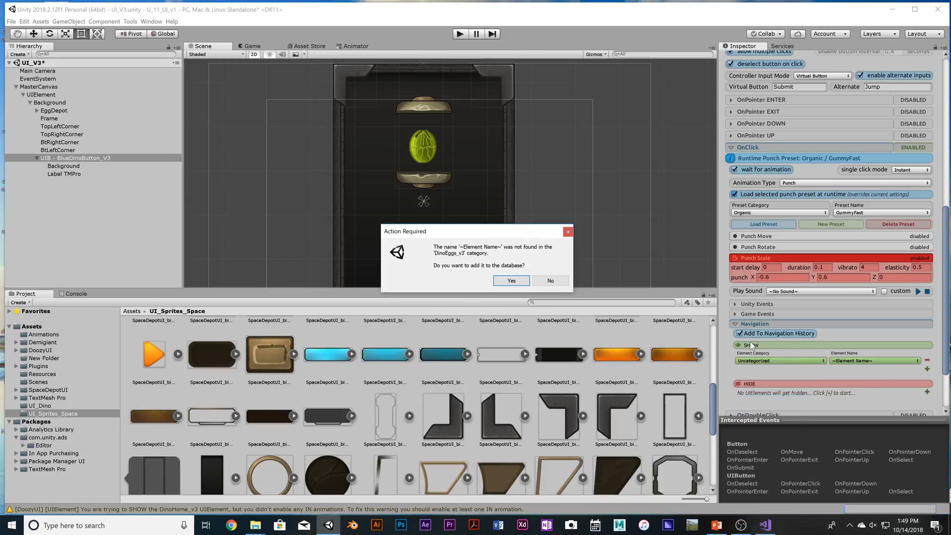
click(518, 281)
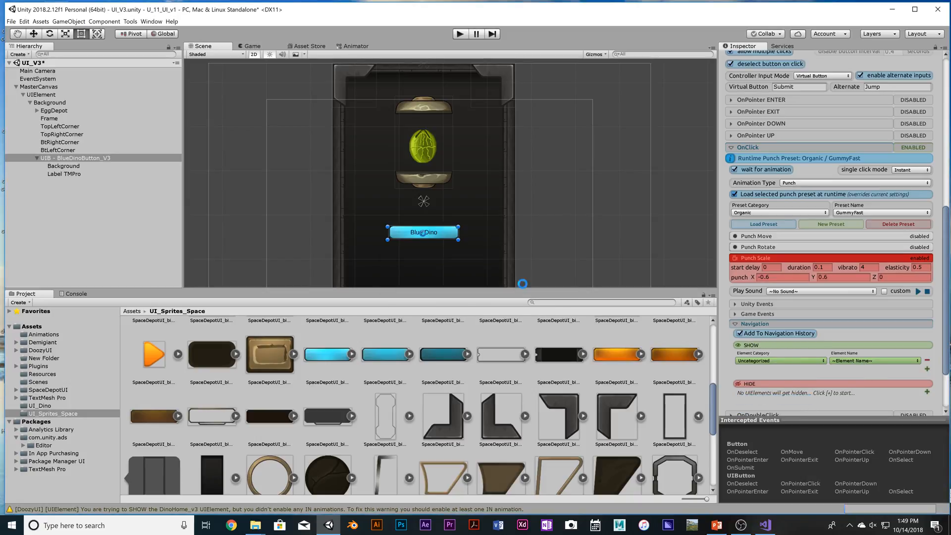
click(863, 362)
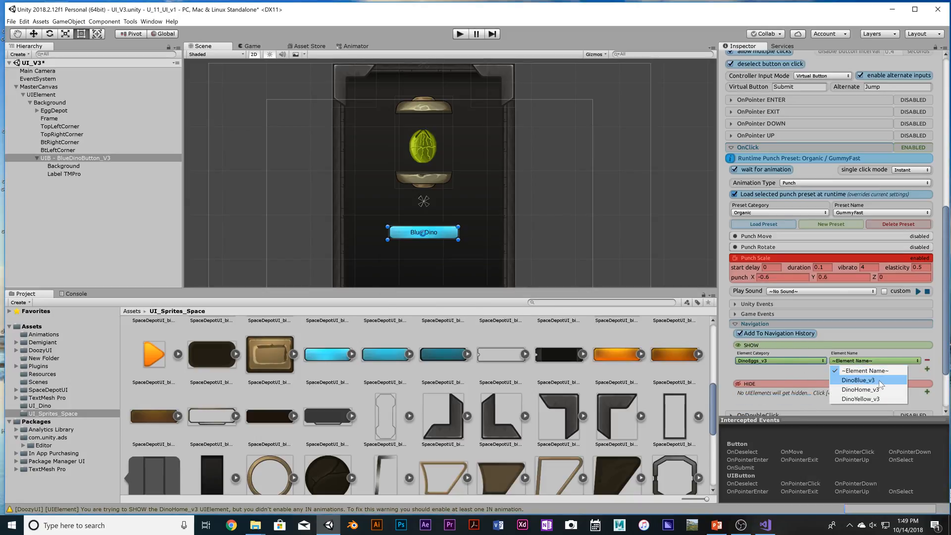
click(877, 380)
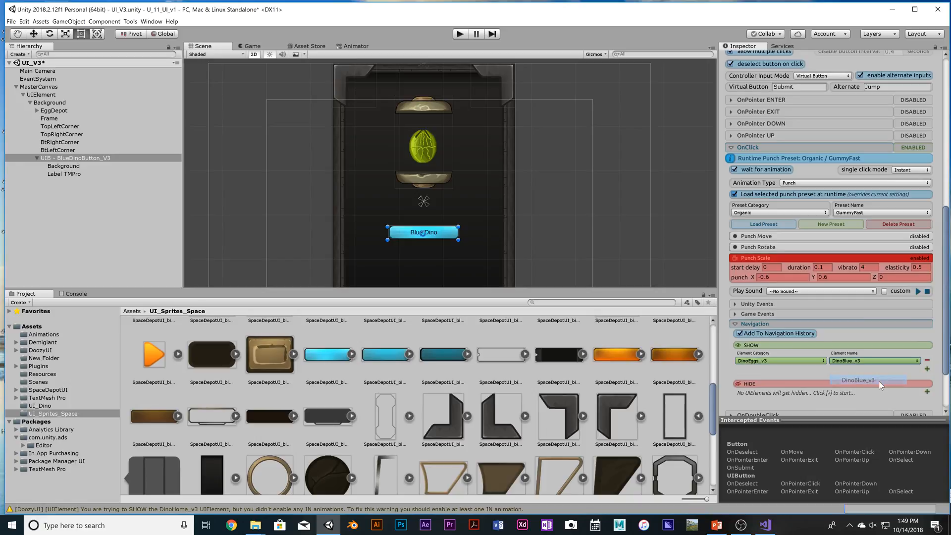
- Add a HIDE entry to the same OnClick navigation with category DinoEggs_v3 and element DinoHome_v3
click(927, 392)
scroll(822, 310, down, 3)
click(782, 308)
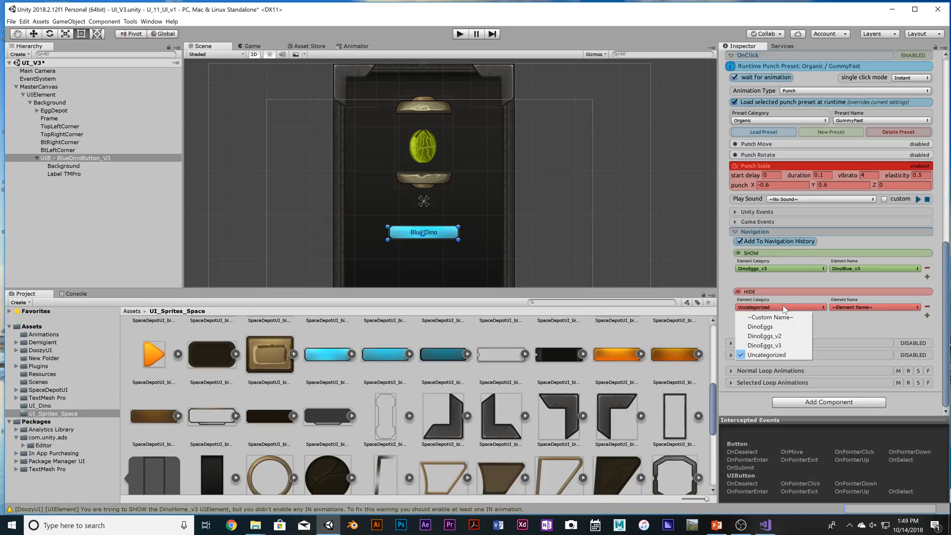
click(782, 345)
click(873, 307)
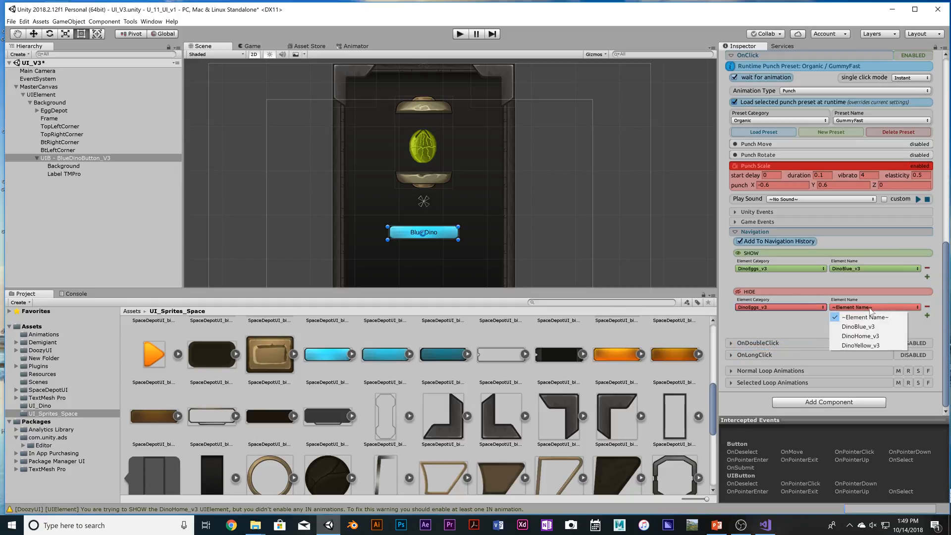
click(882, 337)
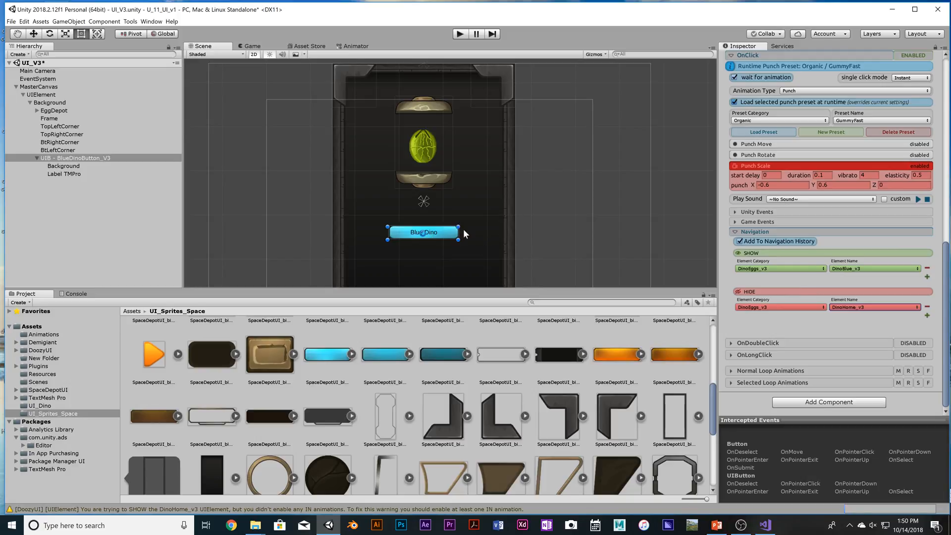
click(556, 219)
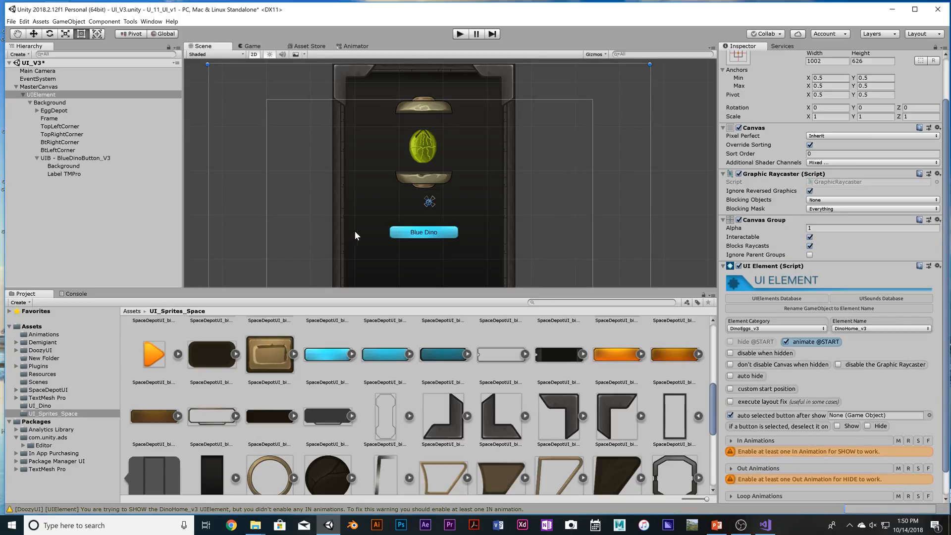
- Duplicate the UIB - BlueDinoButton_V3 game object and collapse the original's children in the hierarchy
click(93, 159)
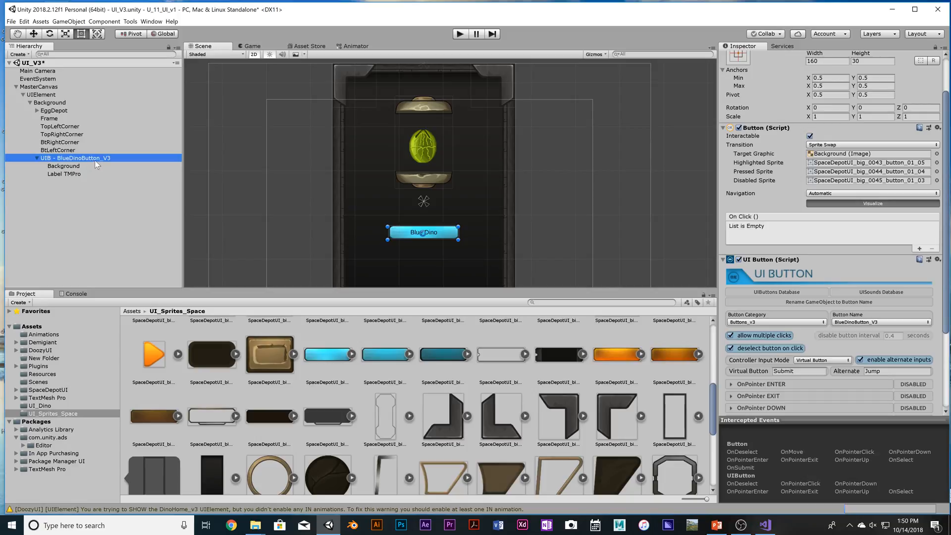
key(ctrl+d)
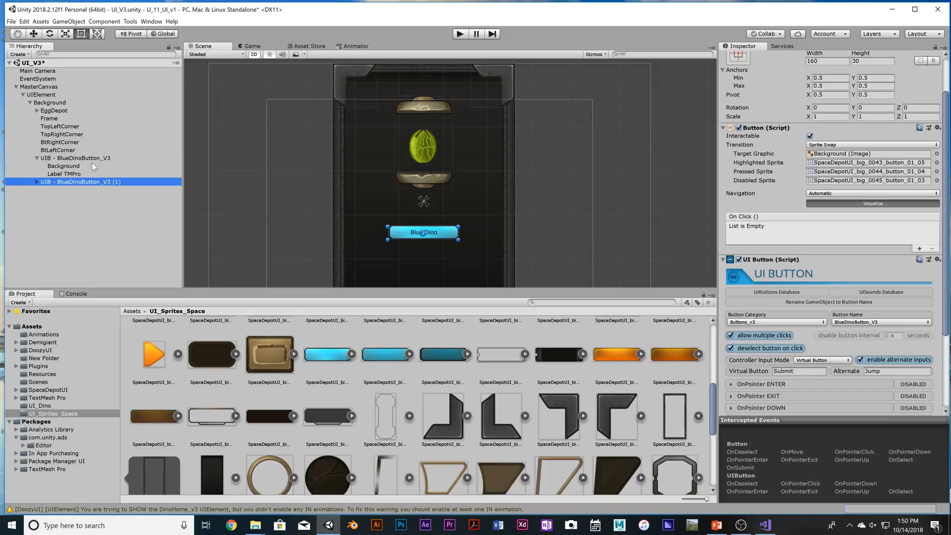
click(64, 181)
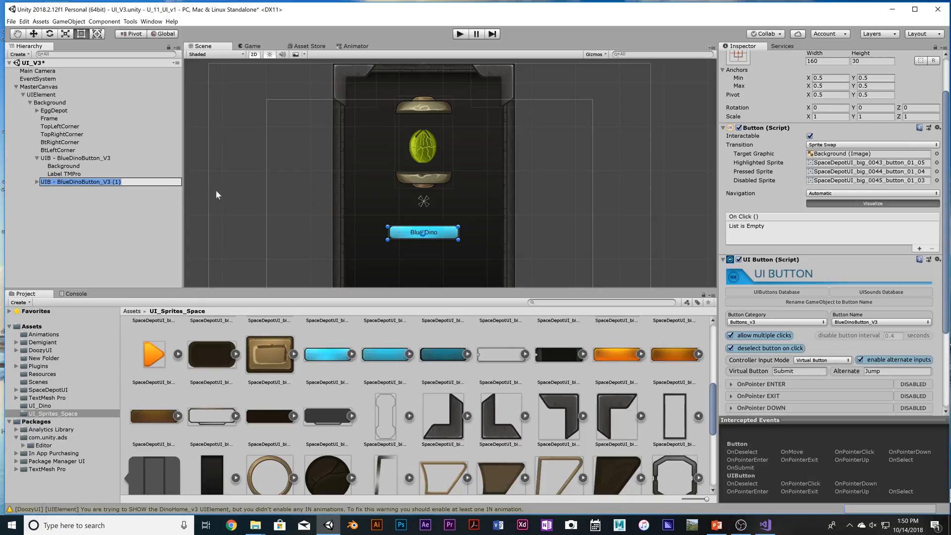
key(End)
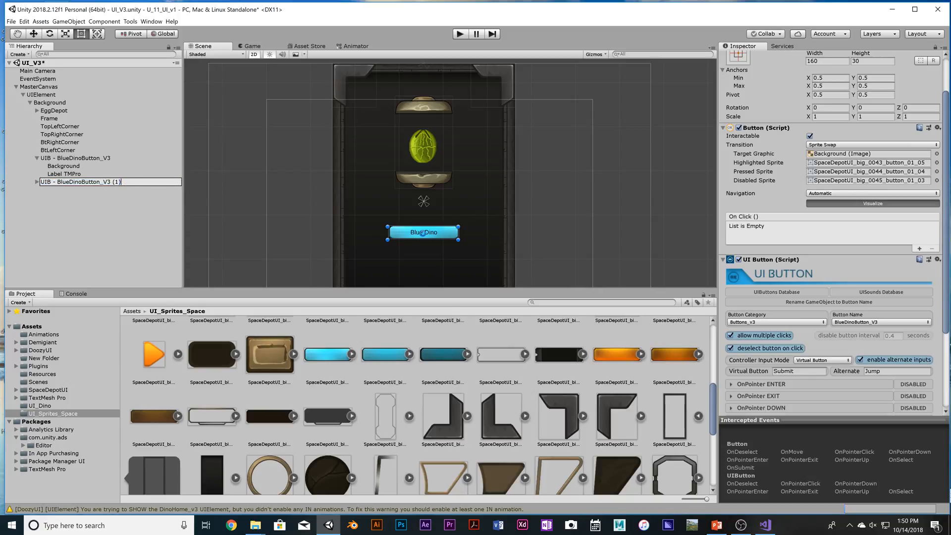
key(Return)
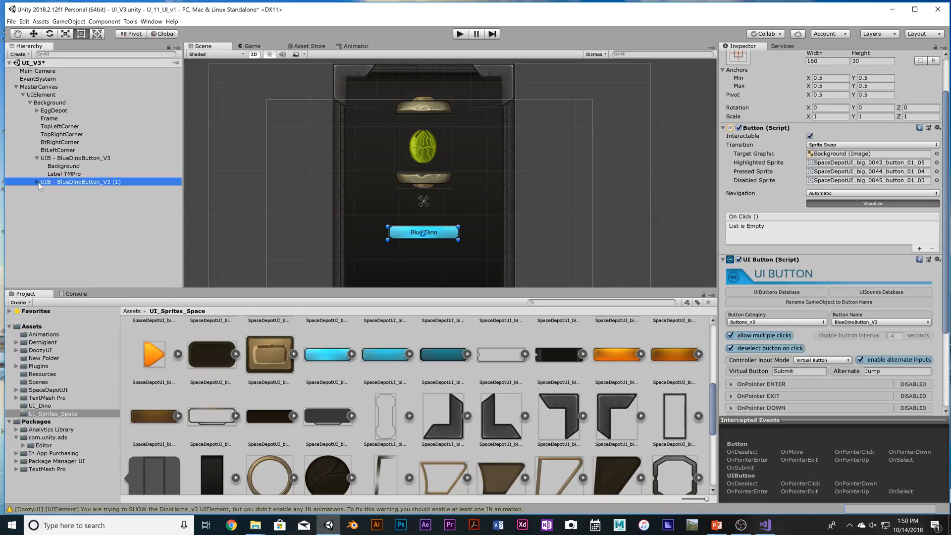
click(37, 158)
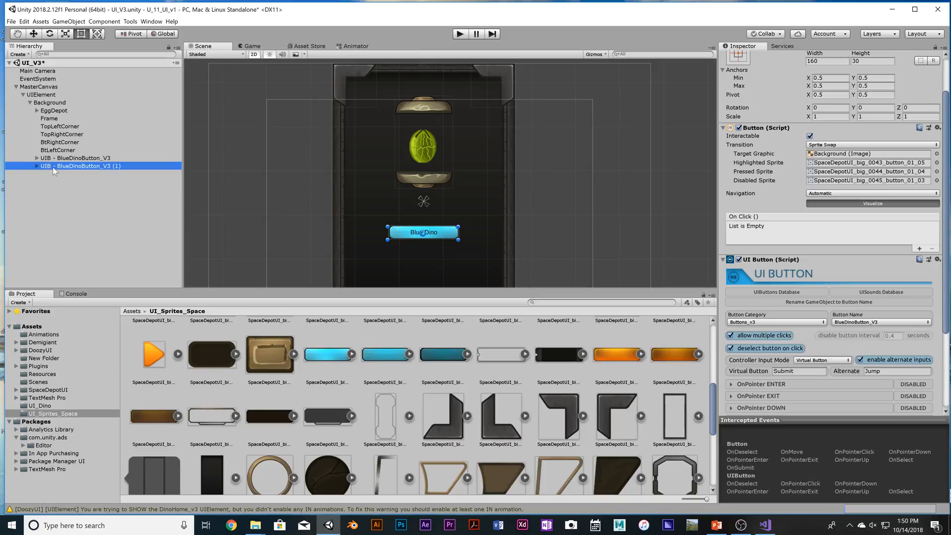
- Set the duplicated button's DoozyUI button name to YelloDinoButton_V3 and rename its game object to match
click(849, 322)
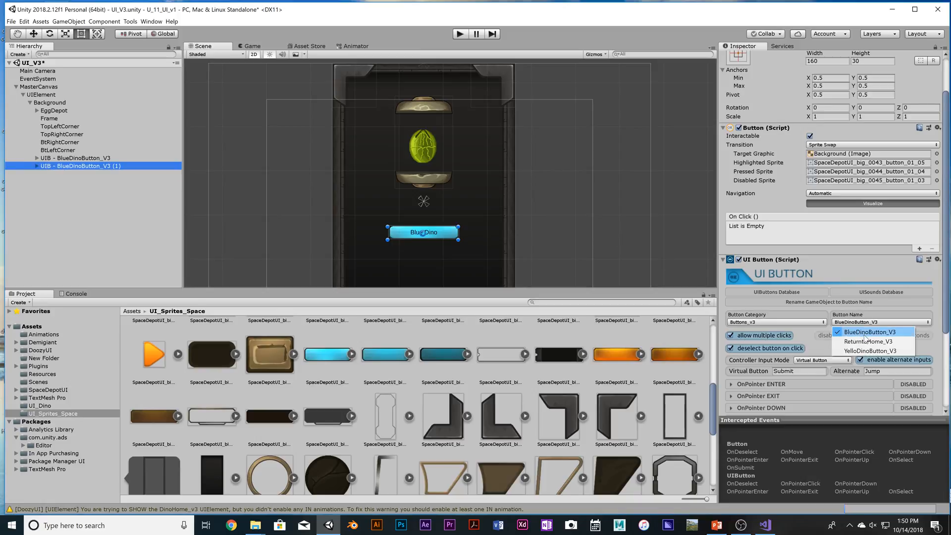
click(893, 351)
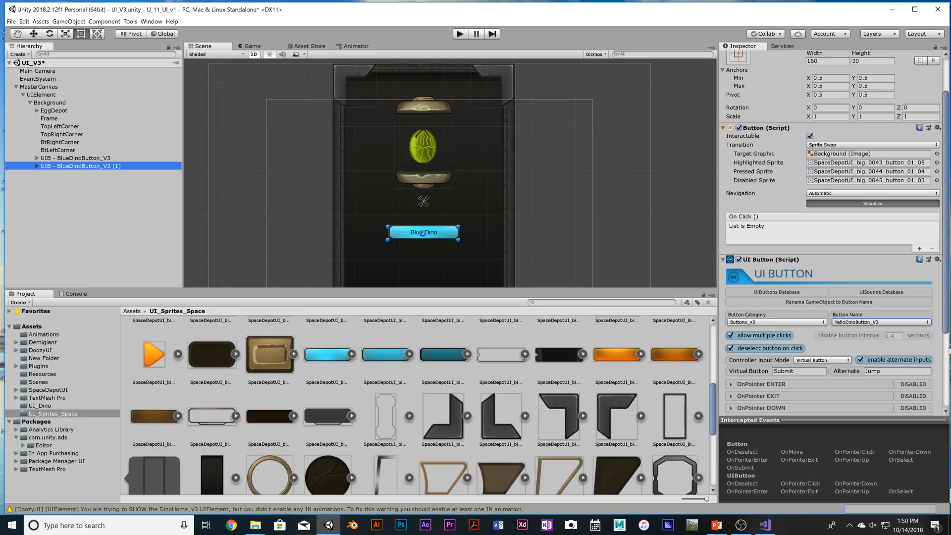
click(859, 302)
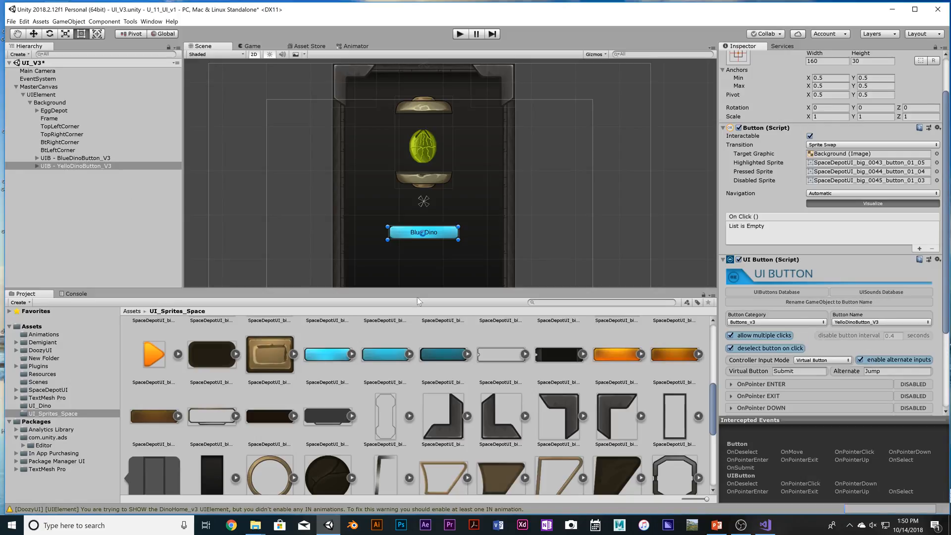
scroll(877, 362, down, 3)
click(732, 343)
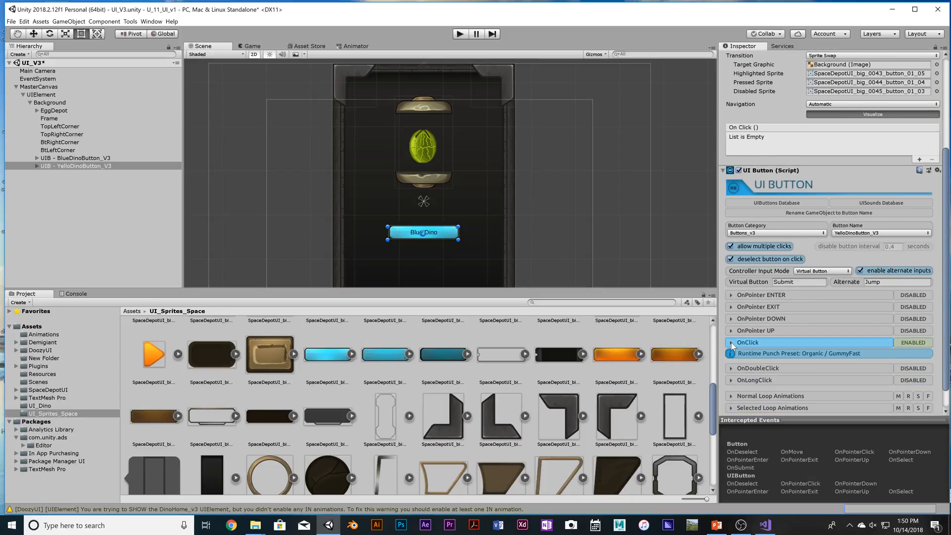
scroll(828, 356, down, 3)
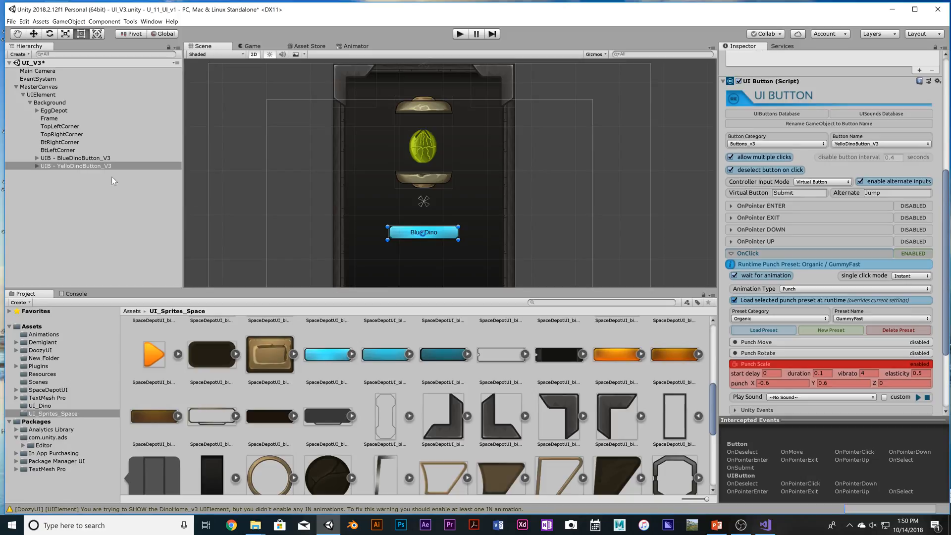
scroll(819, 304, up, 5)
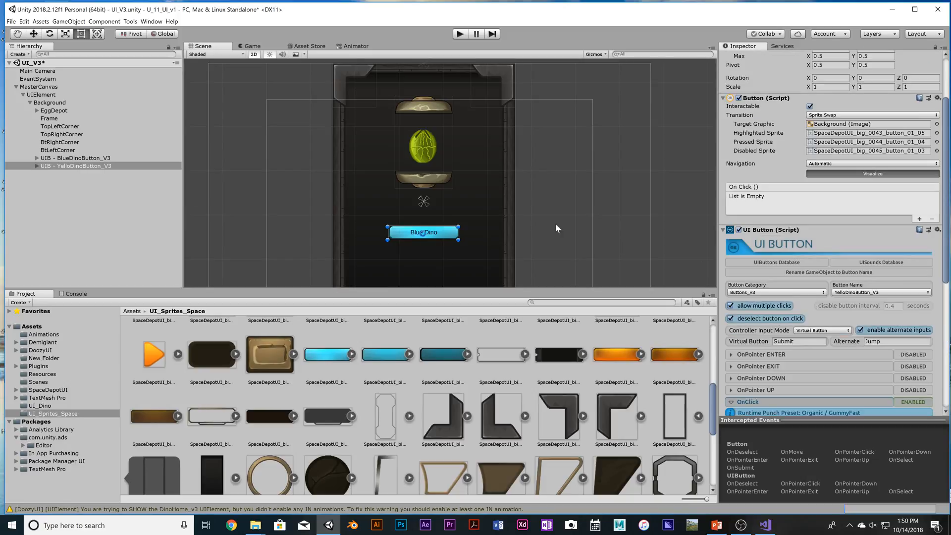
- Move the whole UIB - YelloDinoButton_V3 button straight down so it sits just below the Blue Dino button
scroll(442, 229, down, 2)
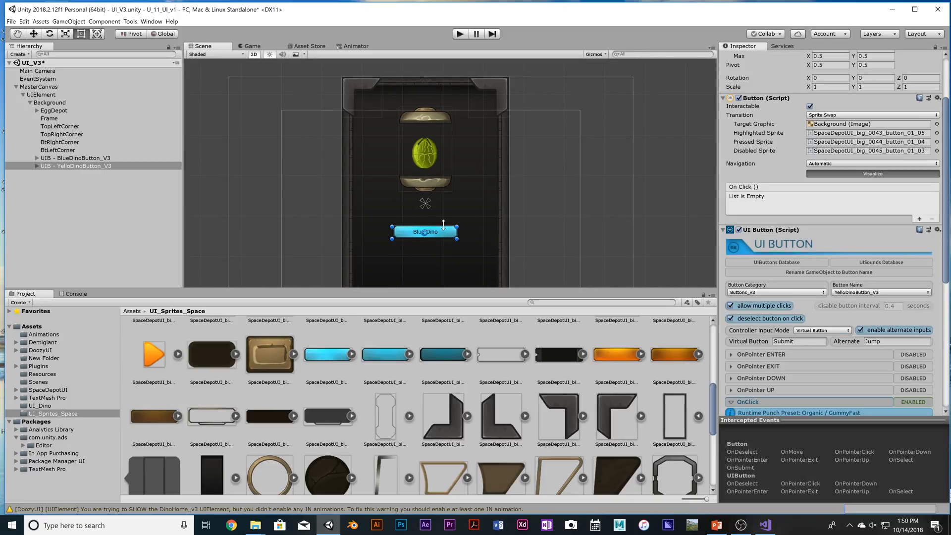
click(447, 236)
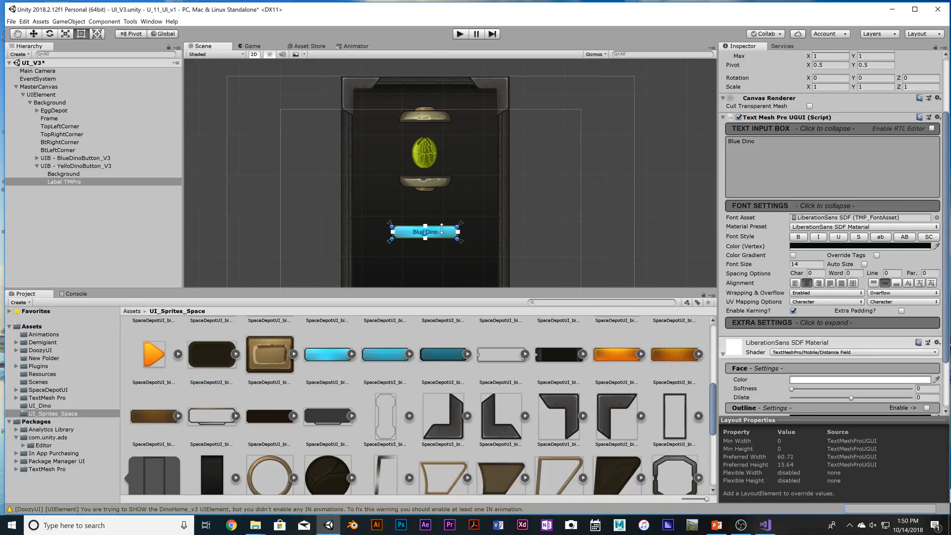
click(36, 166)
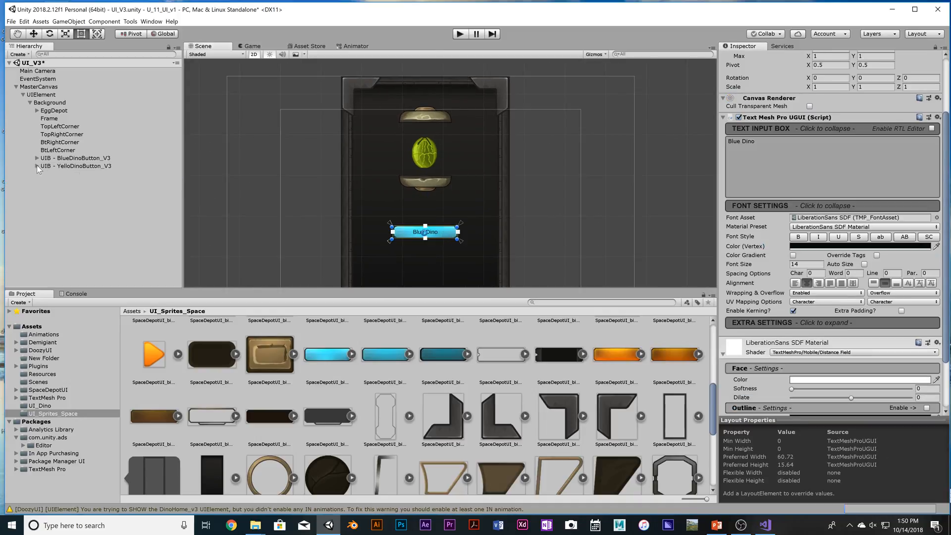
click(83, 166)
drag(452, 235, 452, 257)
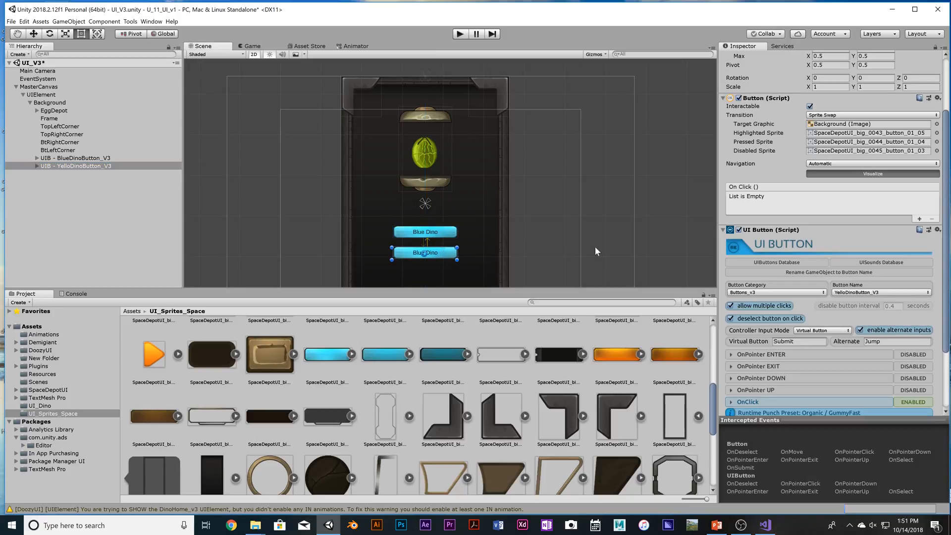
click(555, 236)
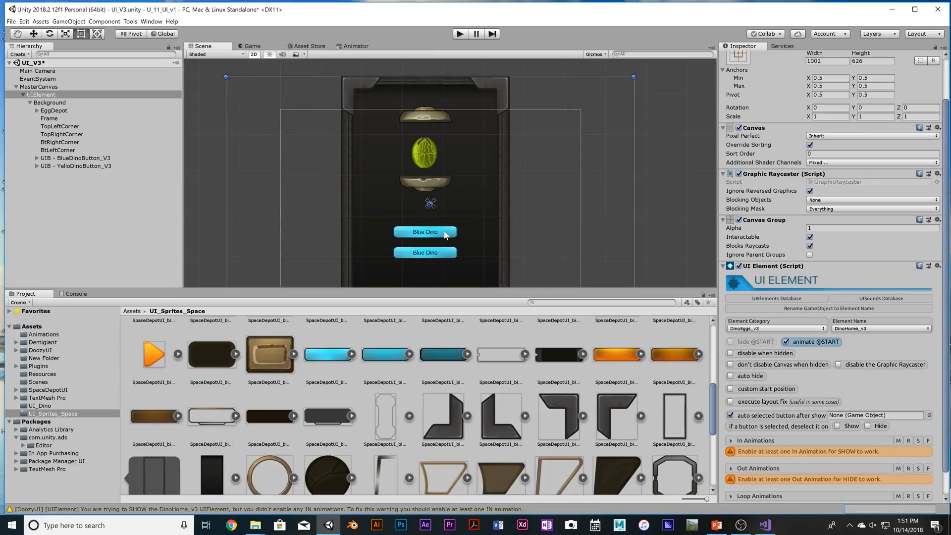
- Change the Background image of UIB - YelloDinoButton_V3 to the orange SpaceDepotUI_big_0048_button_02_06 sprite with image type Simple
scroll(514, 224, down, 2)
scroll(515, 221, up, 1)
click(451, 249)
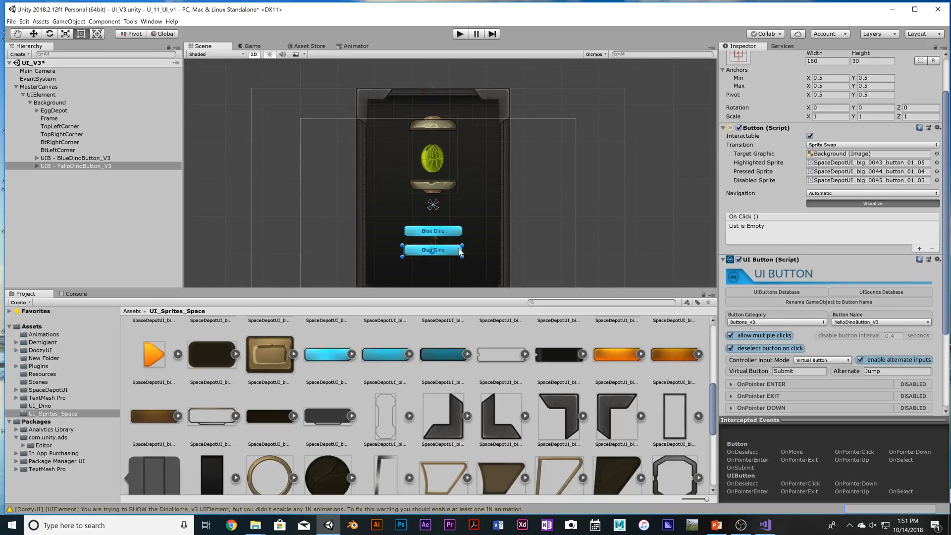
click(41, 166)
click(38, 166)
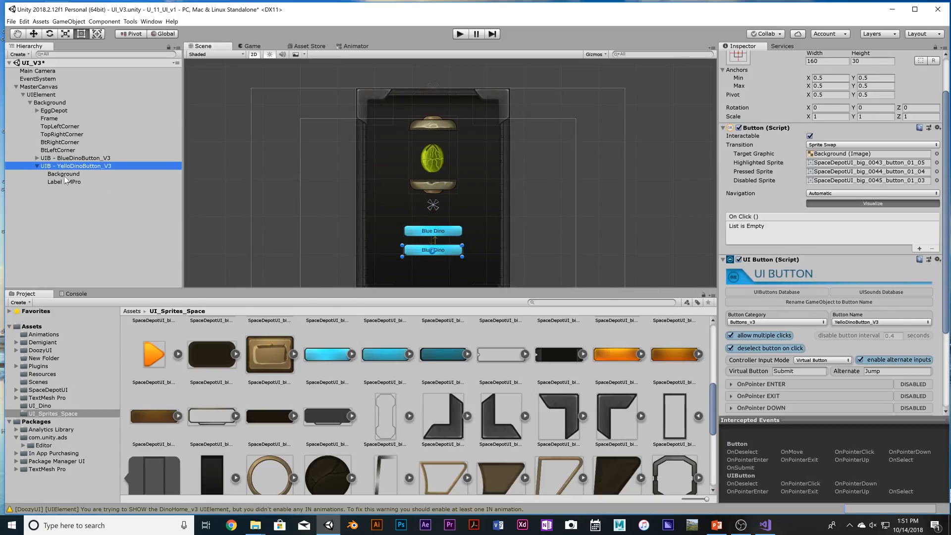
click(65, 174)
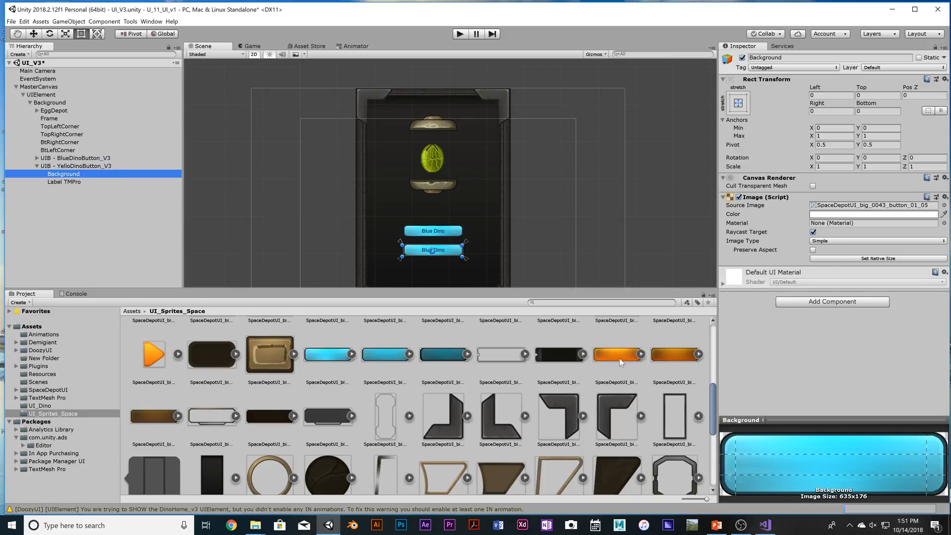
drag(620, 358, 853, 210)
click(832, 241)
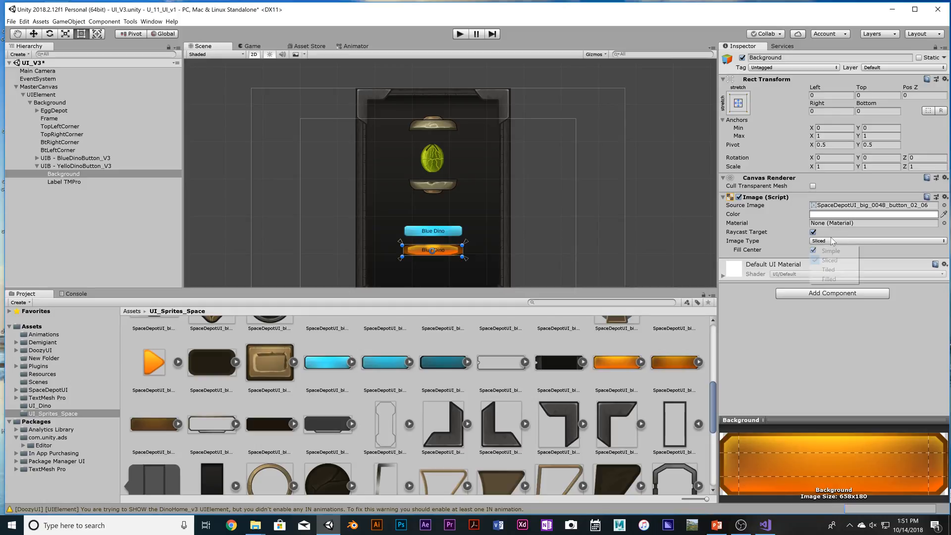
click(831, 251)
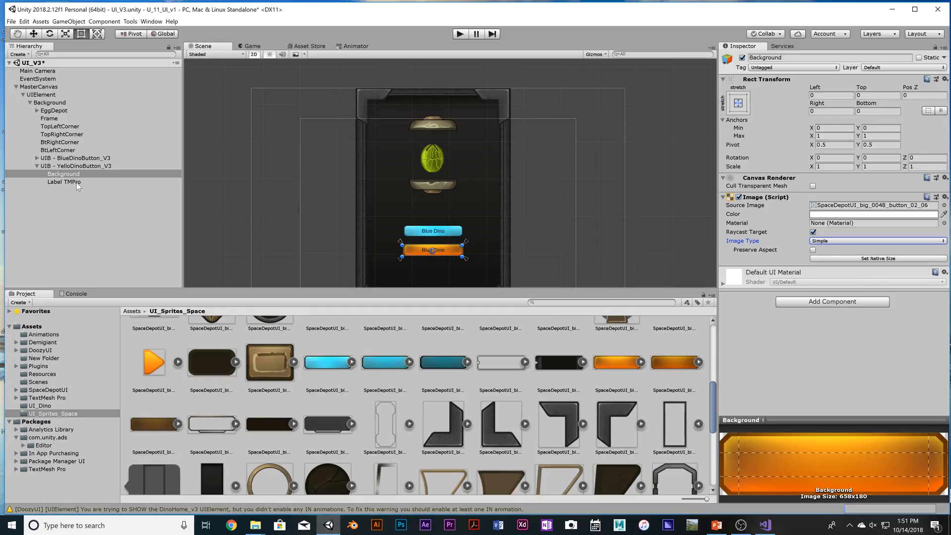
- Set the yellow button's highlighted, pressed and disabled sprites to the orange 0048_button_02_06, 0049_button_02_05 and 0050_button_02_04, and save the scene
click(73, 166)
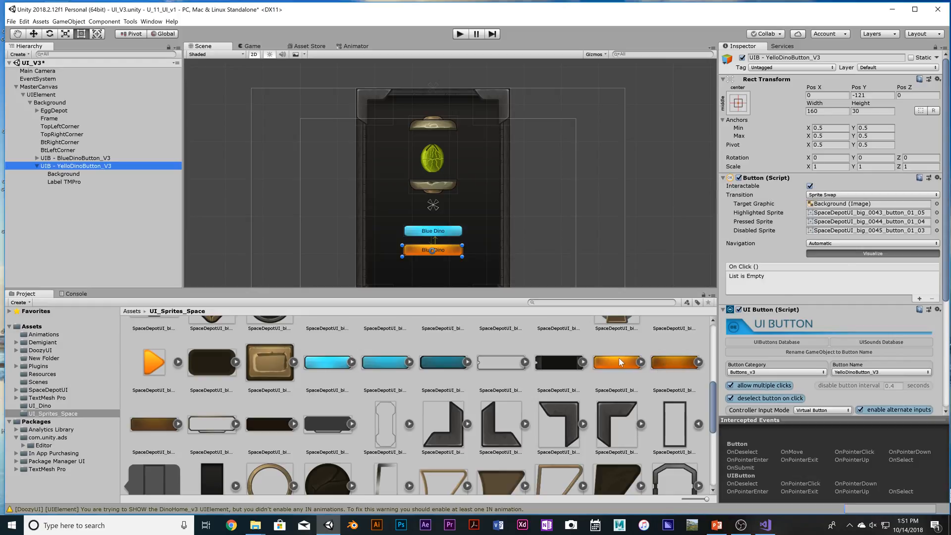
drag(619, 362, 867, 217)
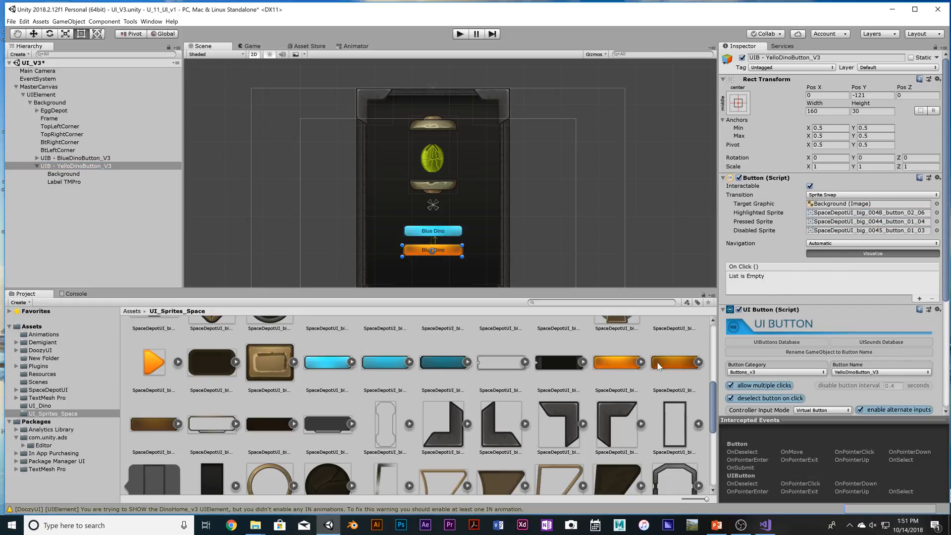
drag(659, 367, 828, 223)
drag(148, 423, 892, 233)
key(ctrl+s)
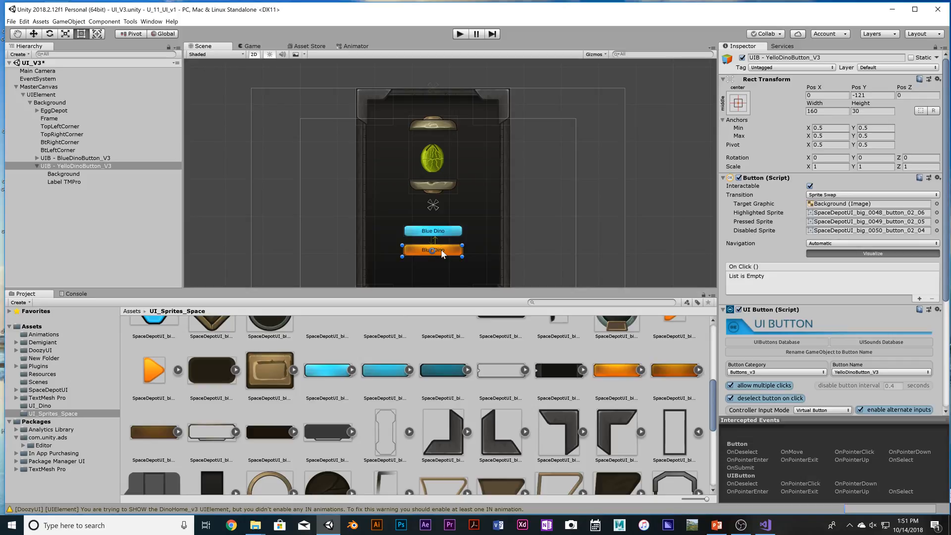
- Run the scene in Play mode, test both dino buttons alternately for their sprite and animation response, and stop playback
click(461, 34)
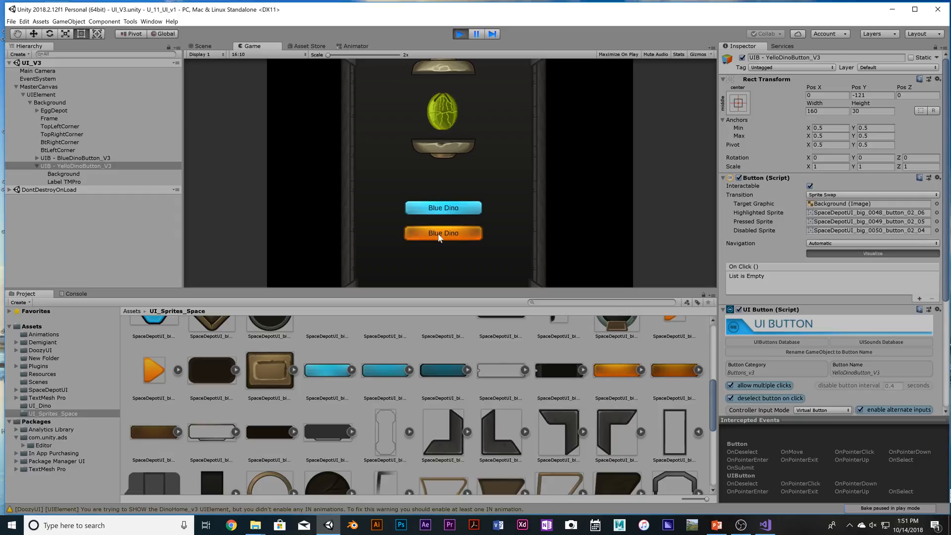
click(444, 210)
click(445, 210)
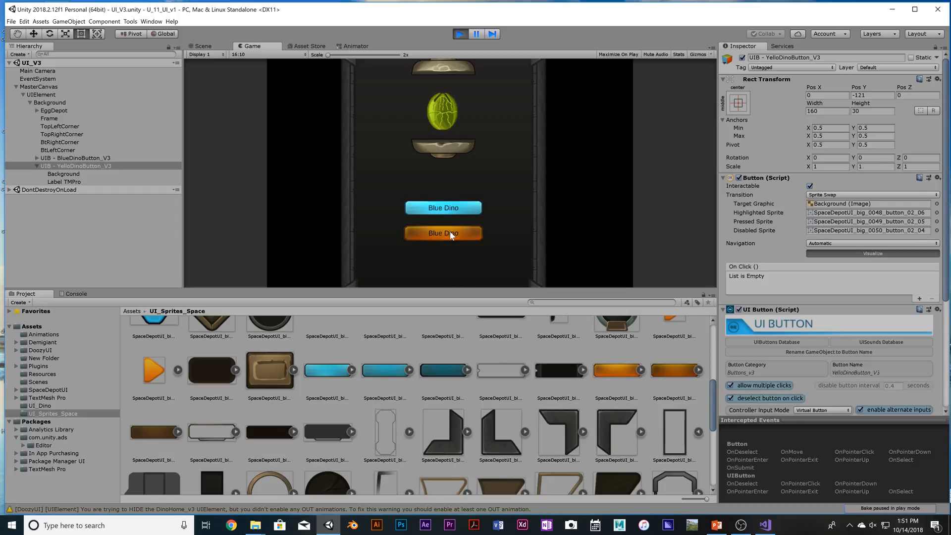
click(450, 231)
click(449, 212)
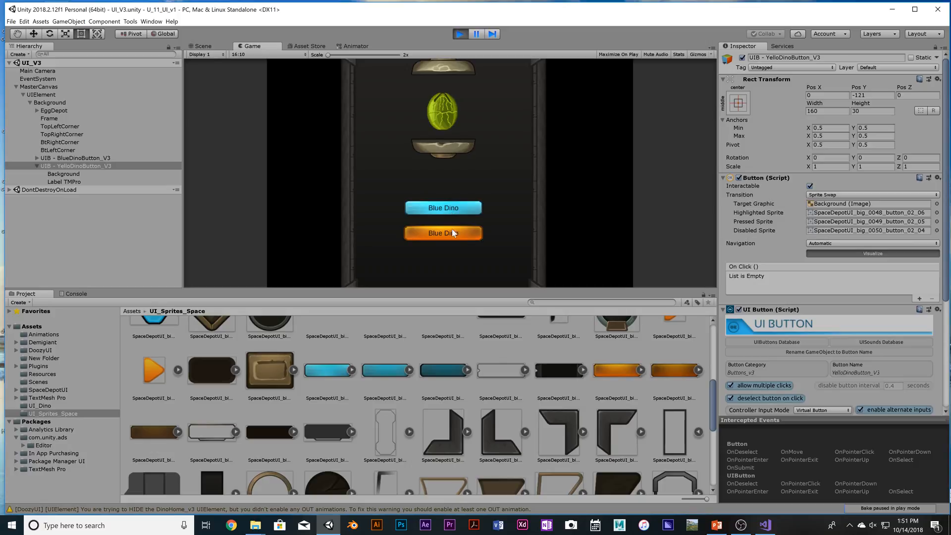
click(453, 233)
click(454, 208)
click(457, 233)
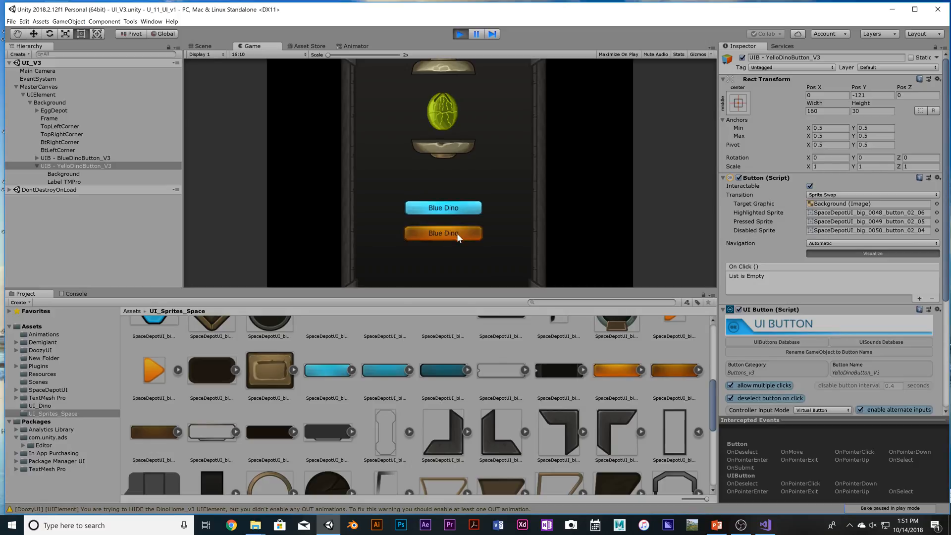
click(454, 208)
click(457, 236)
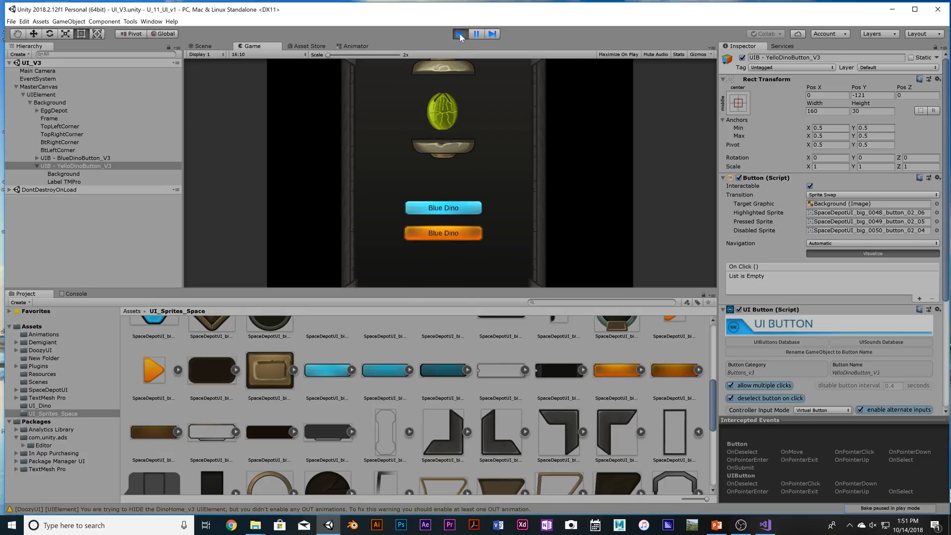
click(460, 34)
- Change the orange button's TMPro label text to Yellow Dino and save the scene
scroll(510, 210, up, 3)
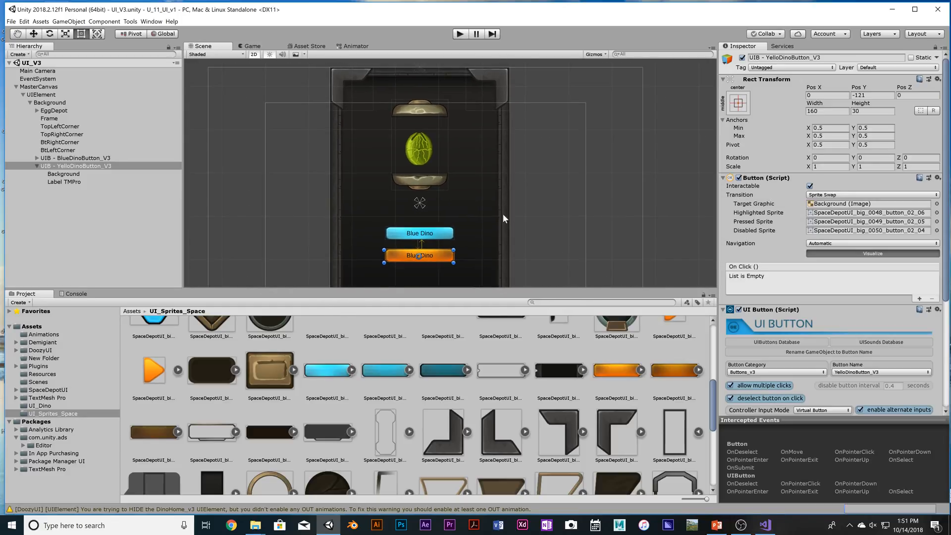
click(432, 261)
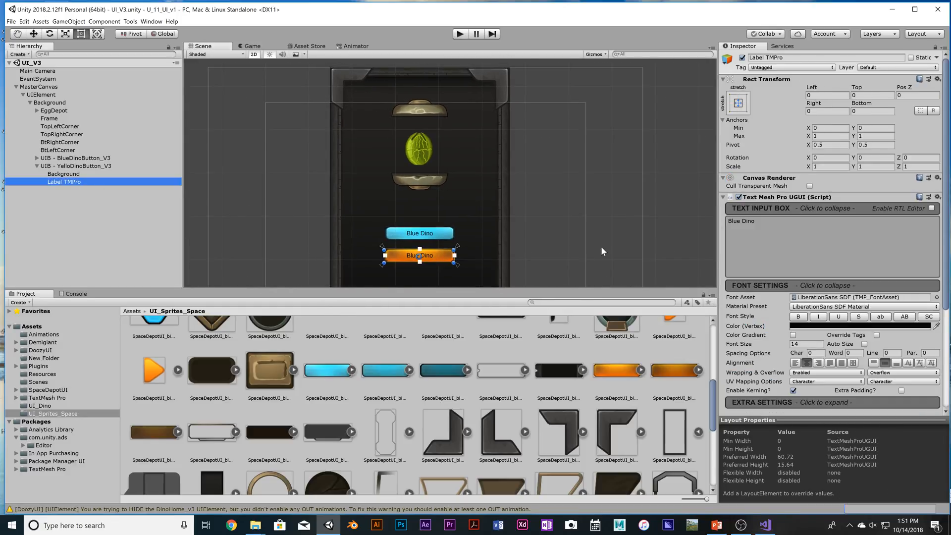
double_click(735, 221)
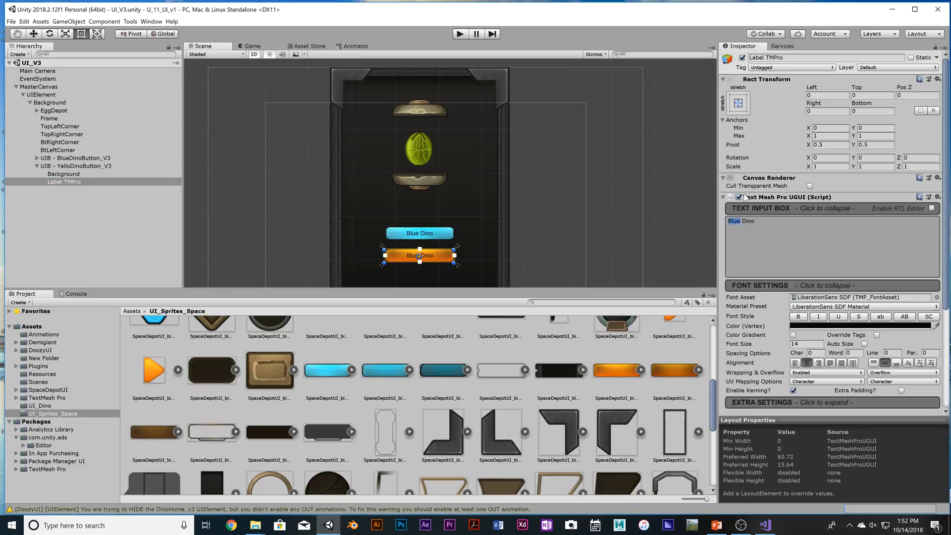
key(BackSpace)
text(Yellow)
key(ctrl+a)
click(538, 246)
key(ctrl+s)
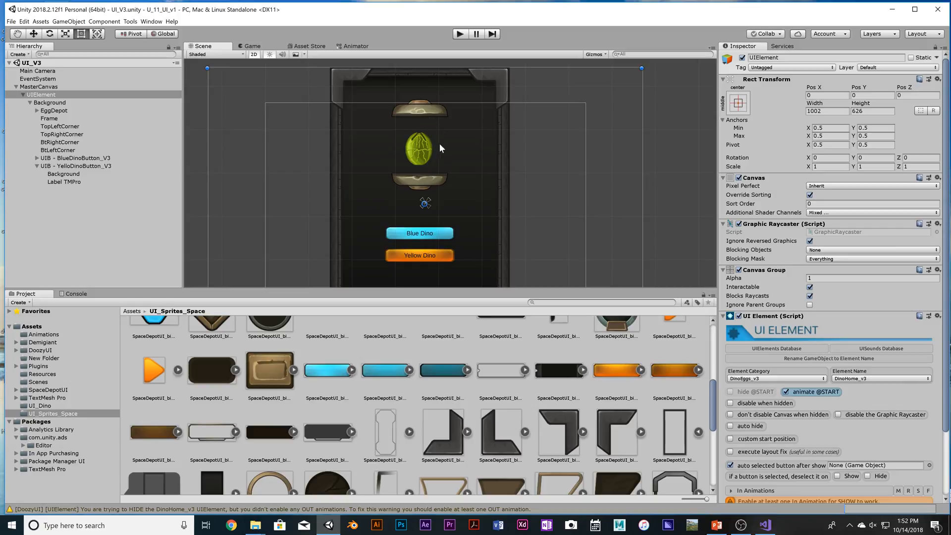
- Collapse the Background object's children in the hierarchy, leaving its name as it is
scroll(539, 211, down, 3)
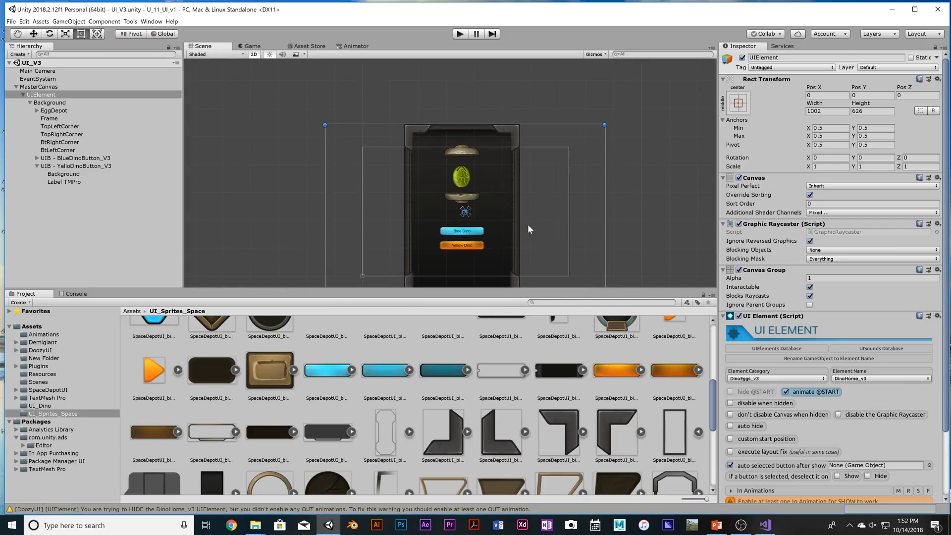
scroll(526, 223, down, 5)
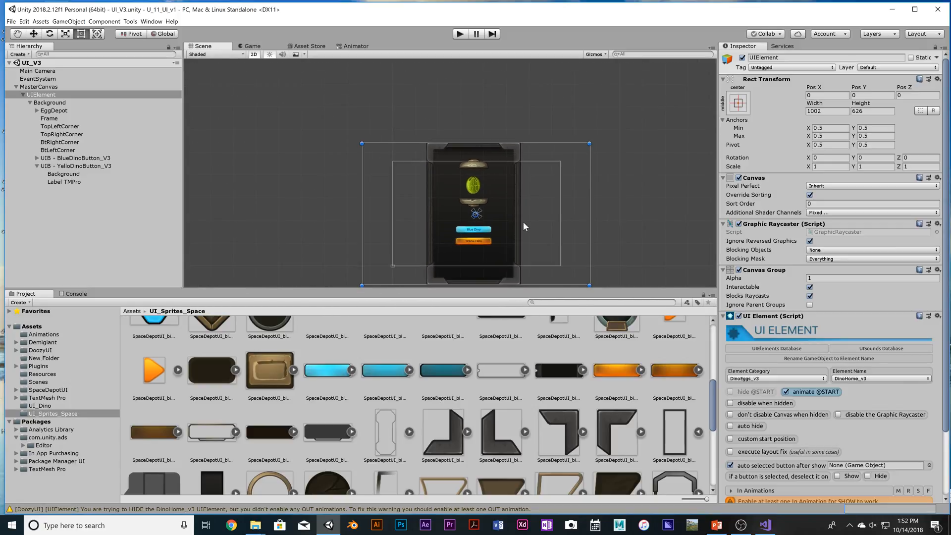
scroll(524, 225, up, 4)
scroll(523, 225, down, 5)
scroll(523, 225, up, 4)
scroll(523, 225, down, 5)
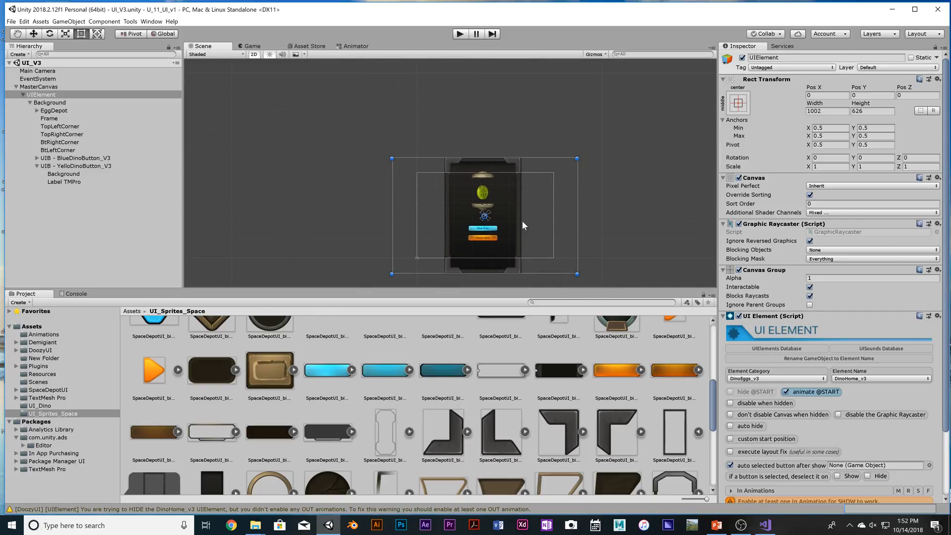
click(30, 102)
click(34, 103)
click(31, 103)
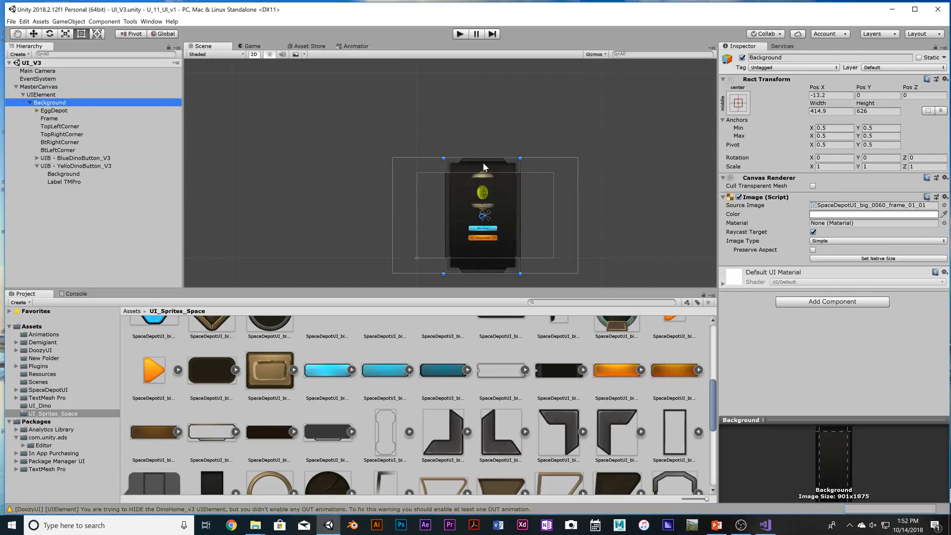
click(52, 104)
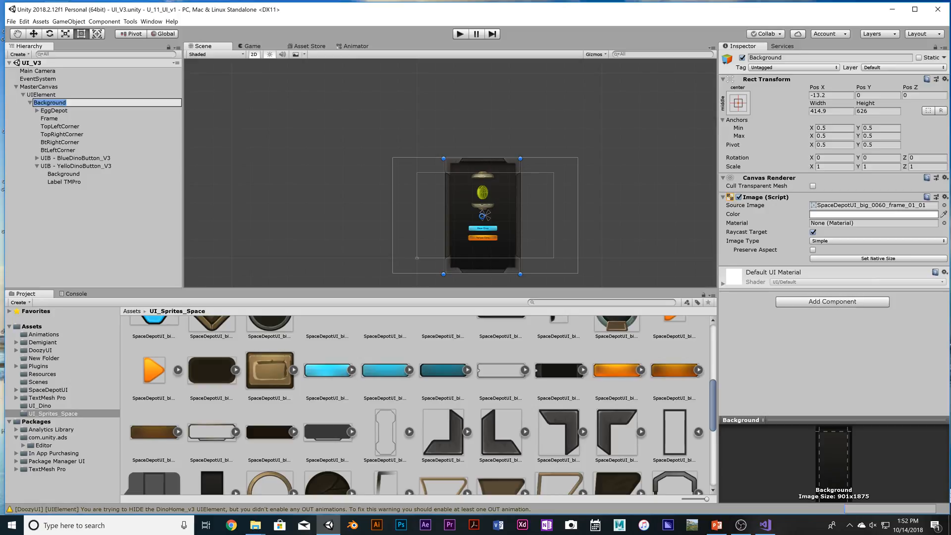
click(29, 103)
click(30, 102)
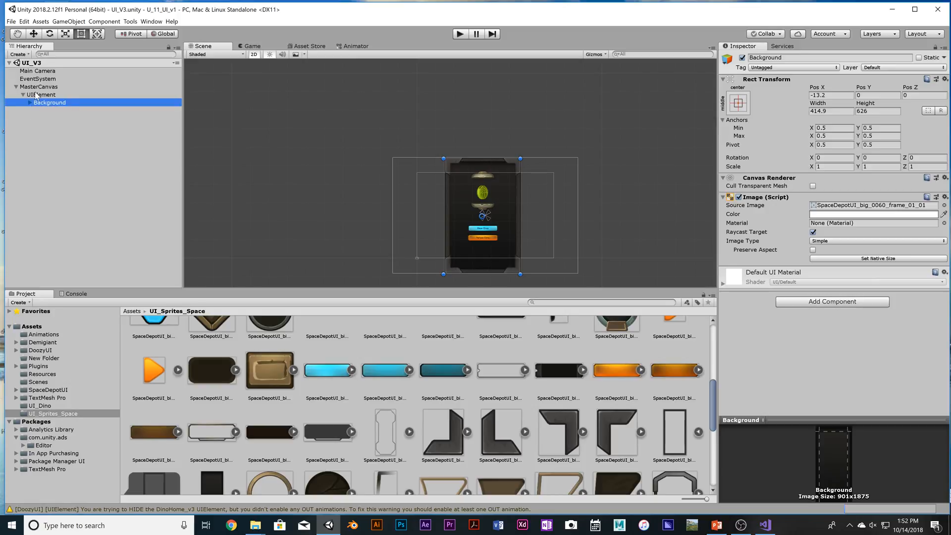
- Collapse the UIElement game object and rename it to match its element name, UIE - DinoHome_v3
click(35, 96)
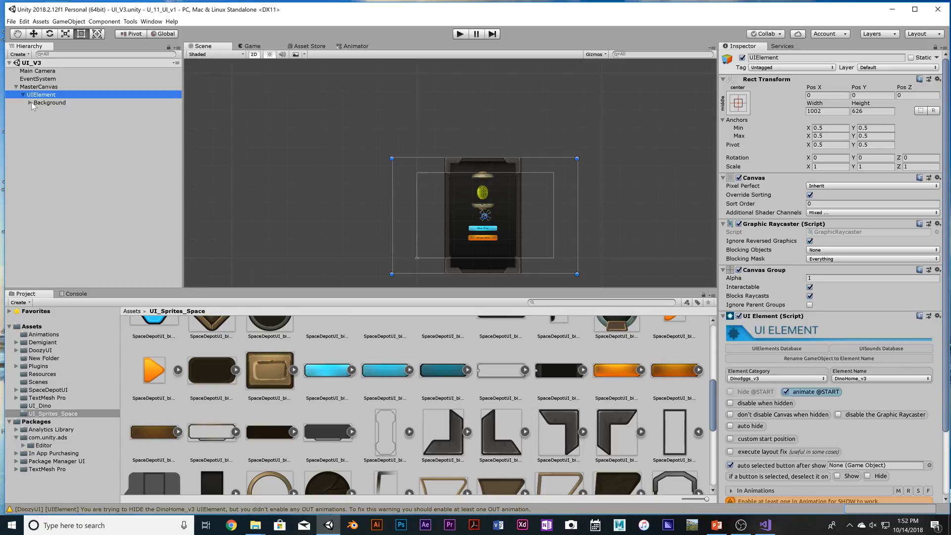
click(23, 94)
right_click(35, 95)
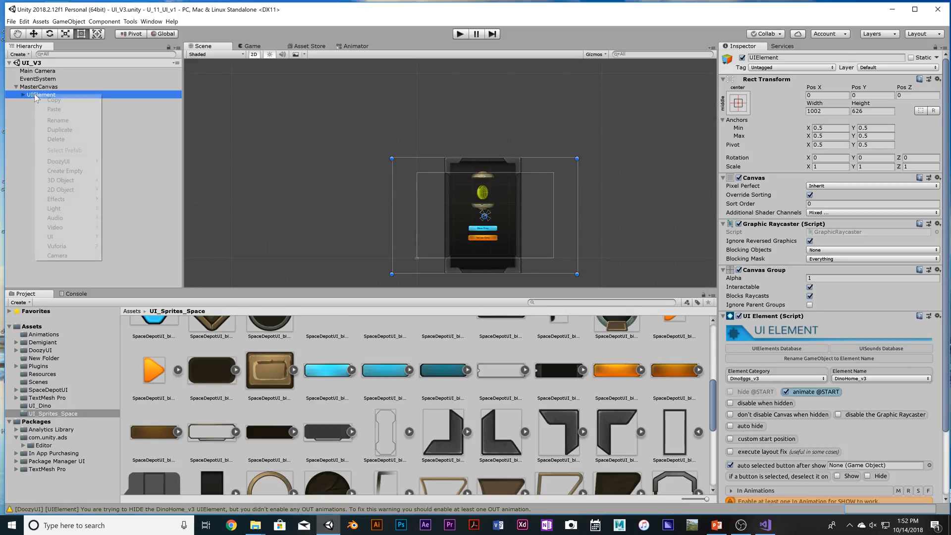
click(55, 121)
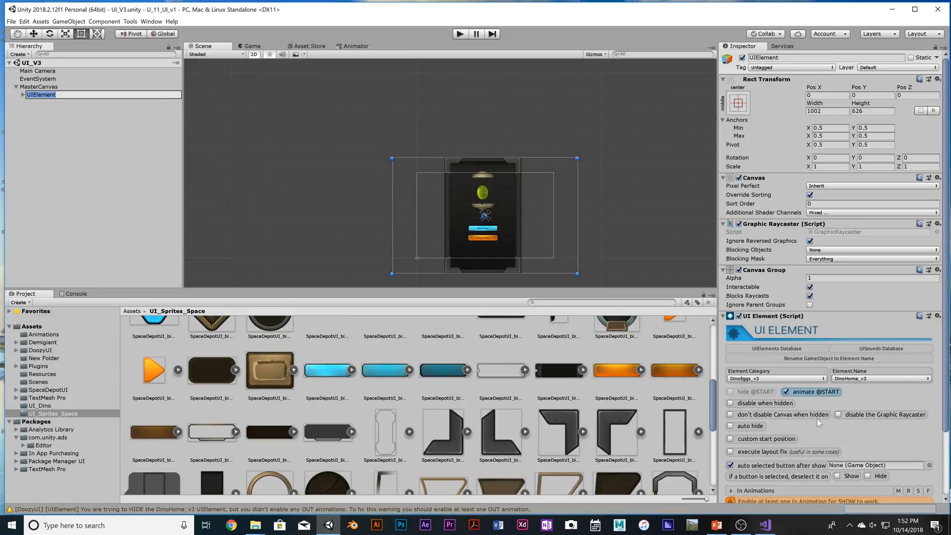
click(810, 358)
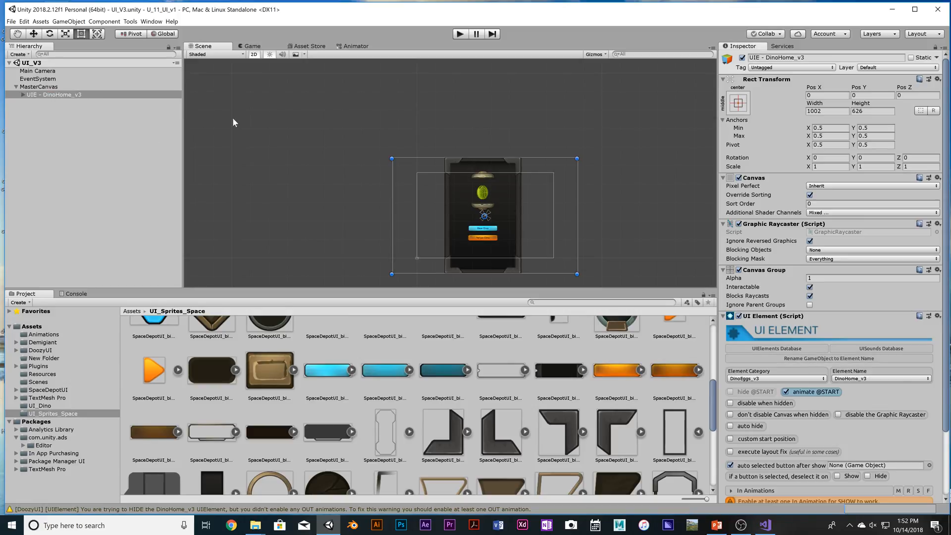
- Duplicate the UIE - DinoHome_v3 game object under MasterCanvas
click(115, 87)
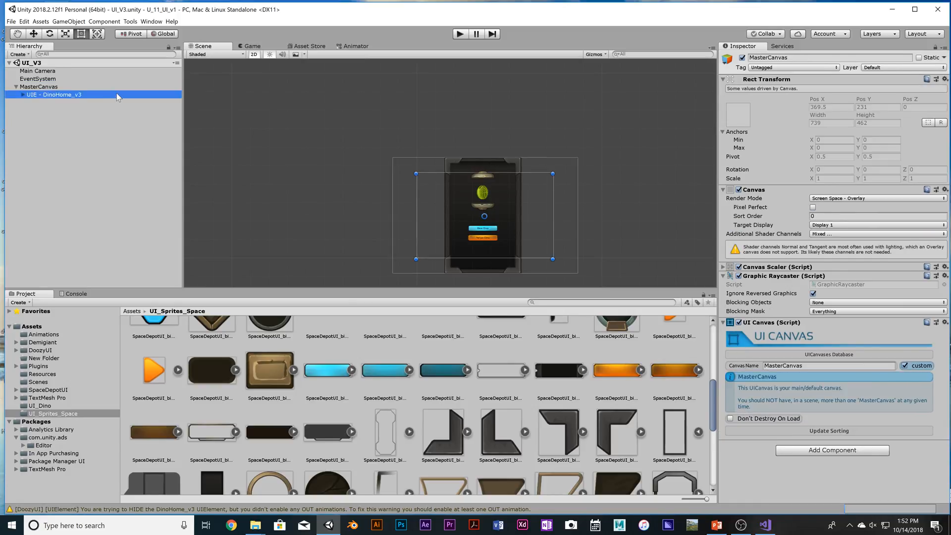
click(119, 94)
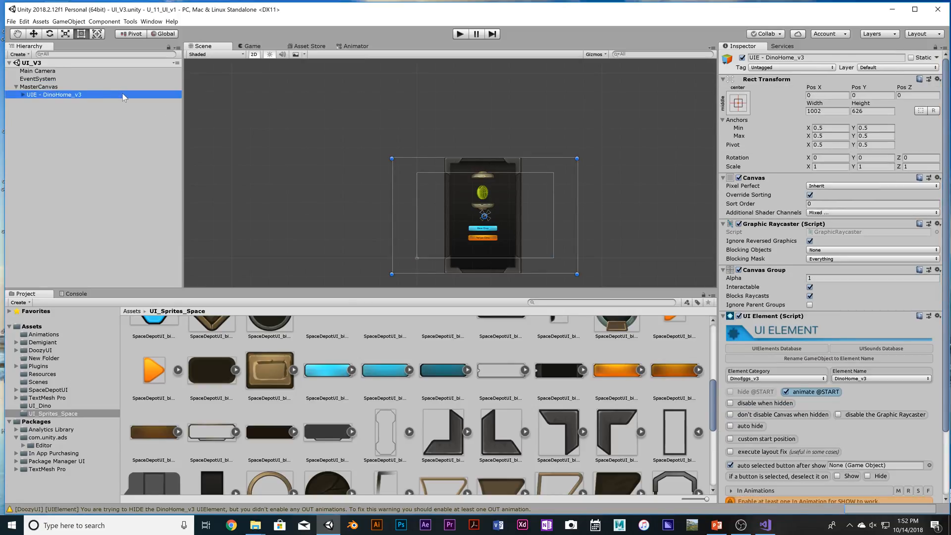
key(ctrl+d)
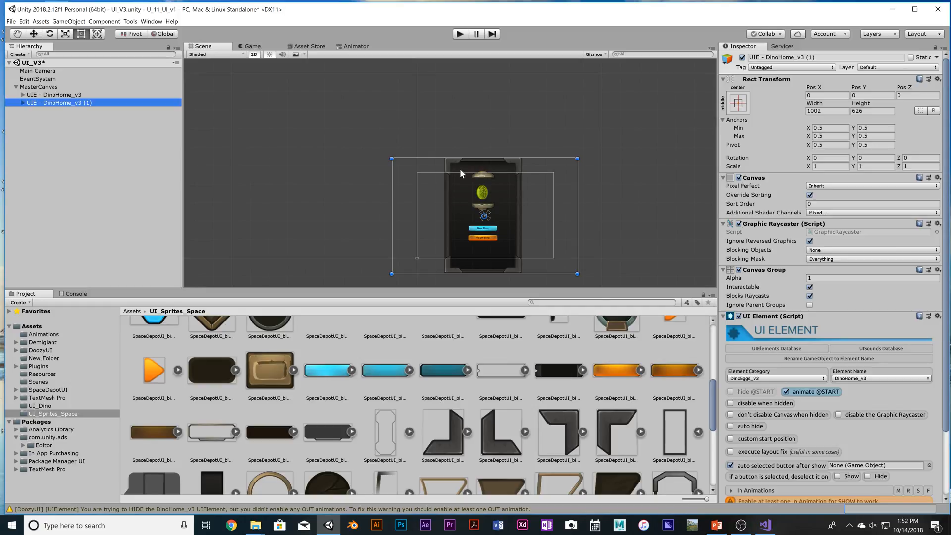
- Move the original UIE - DinoHome_v3 up and left of its duplicate, to about X -1128, Y 703
click(81, 95)
key(w)
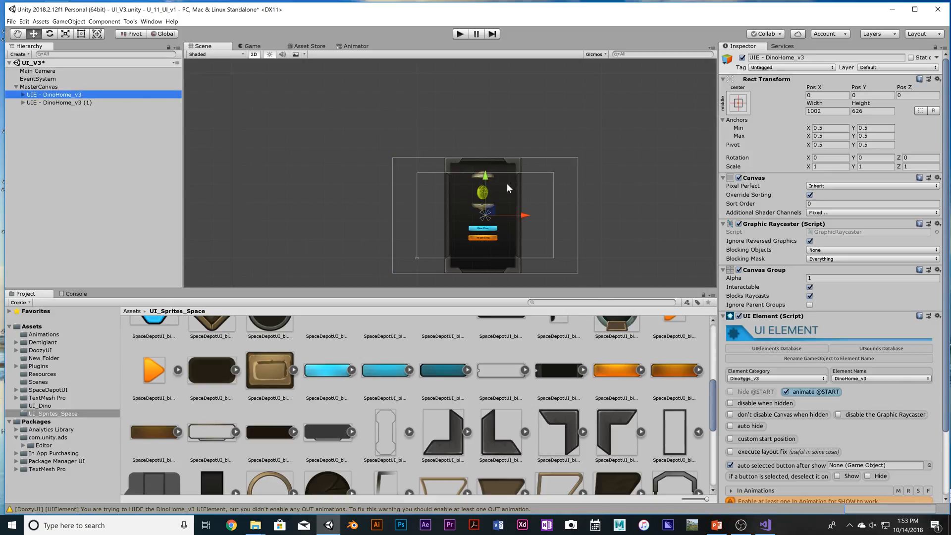
drag(524, 216, 315, 215)
scroll(317, 194, down, 3)
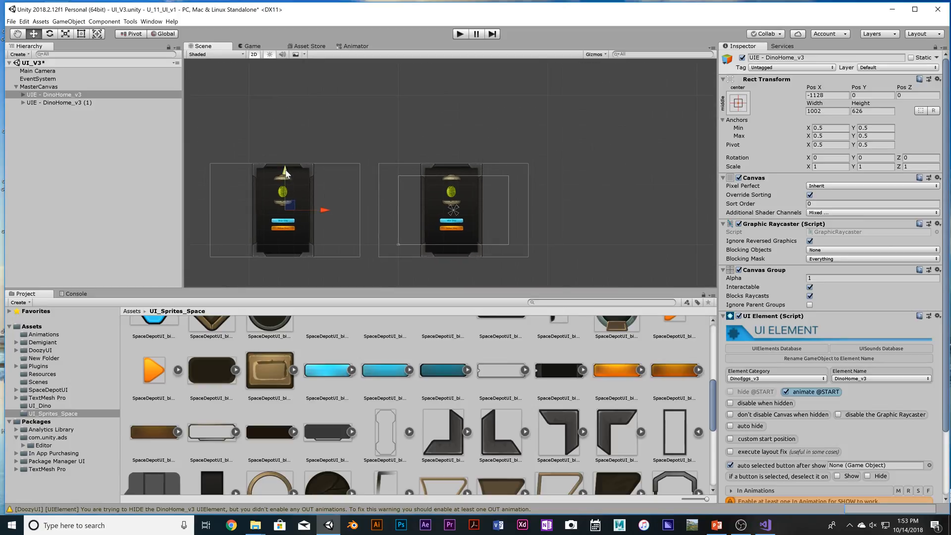
drag(299, 170, 298, 63)
scroll(363, 152, down, 3)
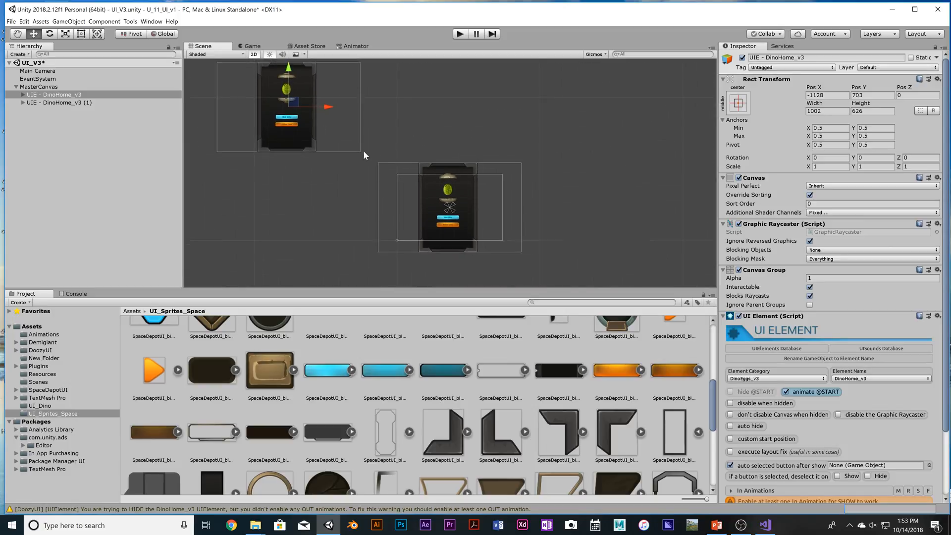
scroll(361, 153, up, 1)
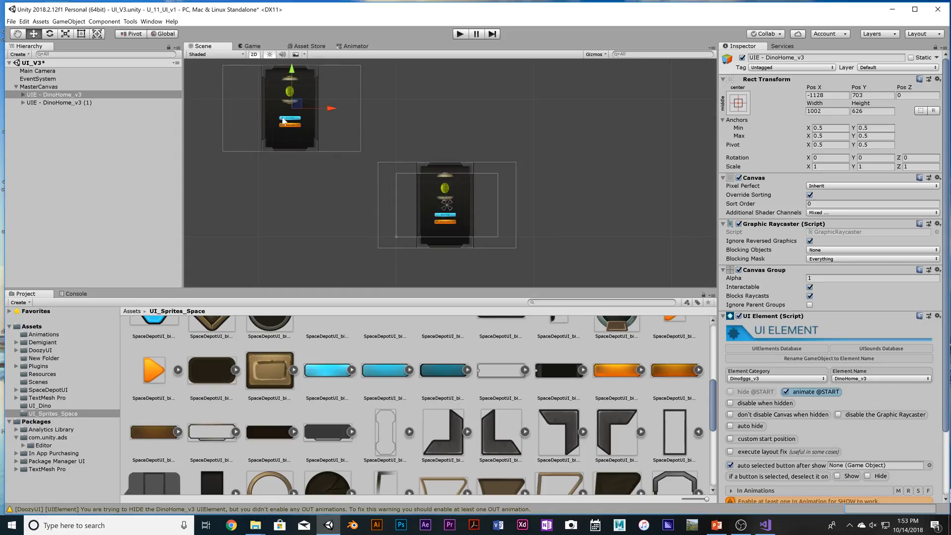
scroll(329, 122, down, 2)
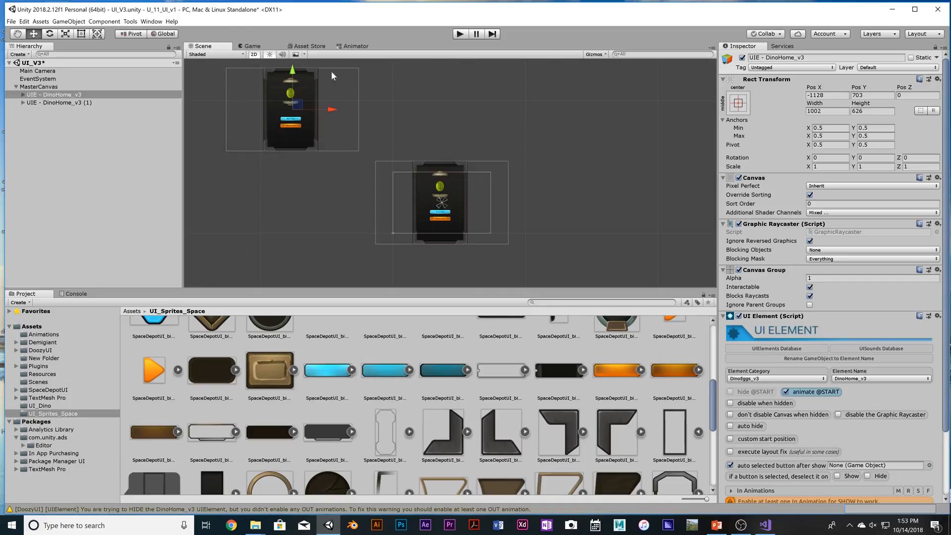
- Set the duplicated UI element's name to DinoBlue_v3 and rename its game object to match the element name
scroll(382, 171, up, 4)
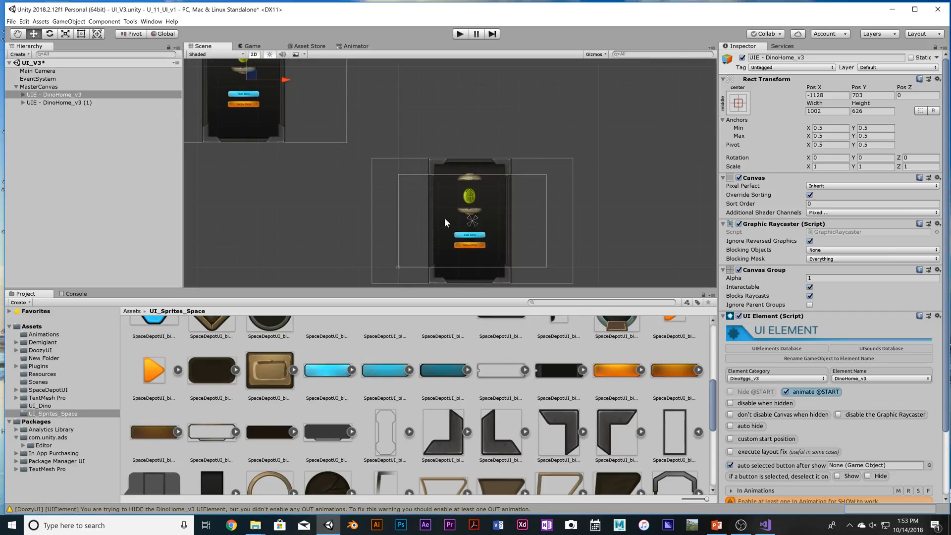
scroll(441, 213, up, 1)
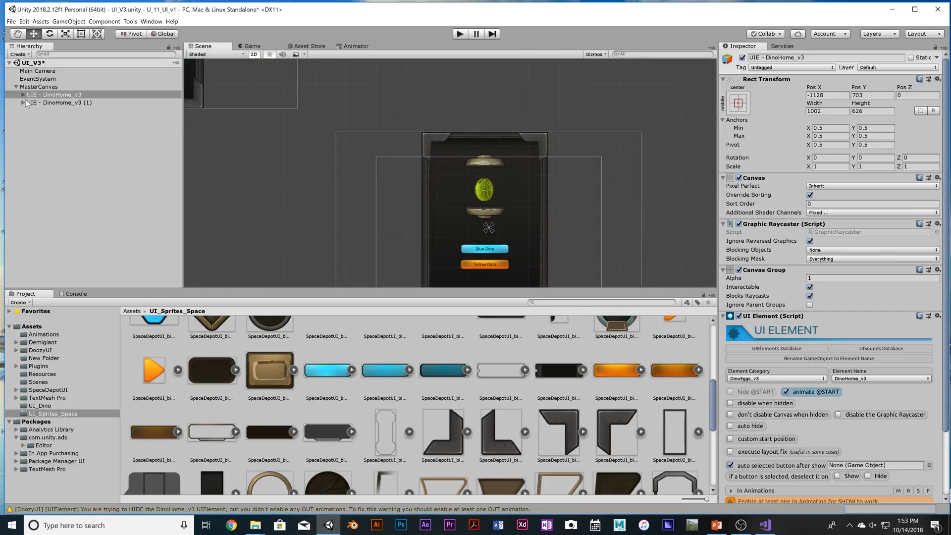
click(68, 102)
click(23, 102)
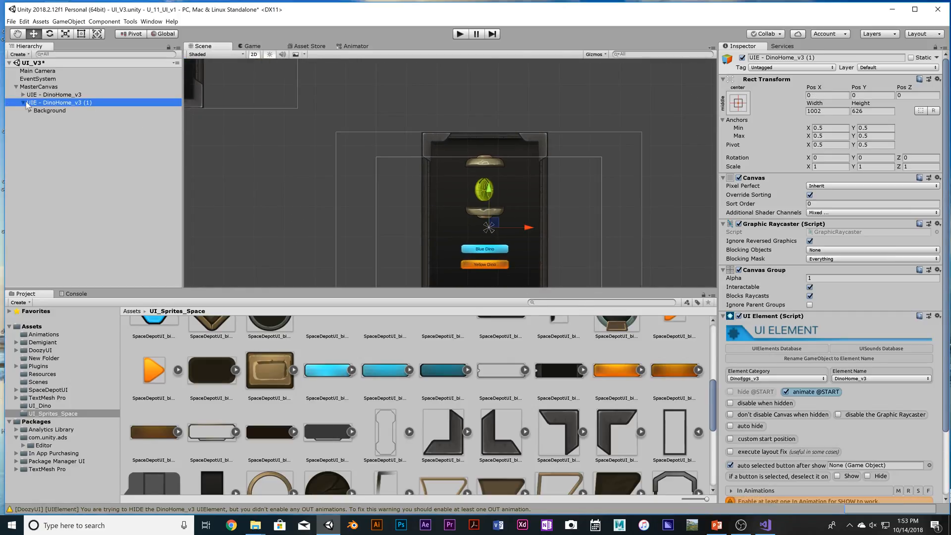
click(56, 106)
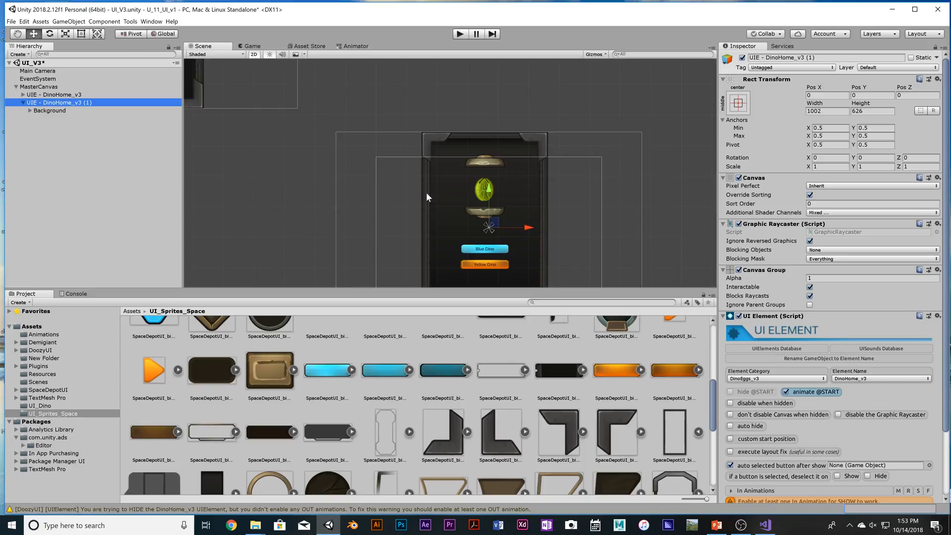
click(850, 379)
click(862, 398)
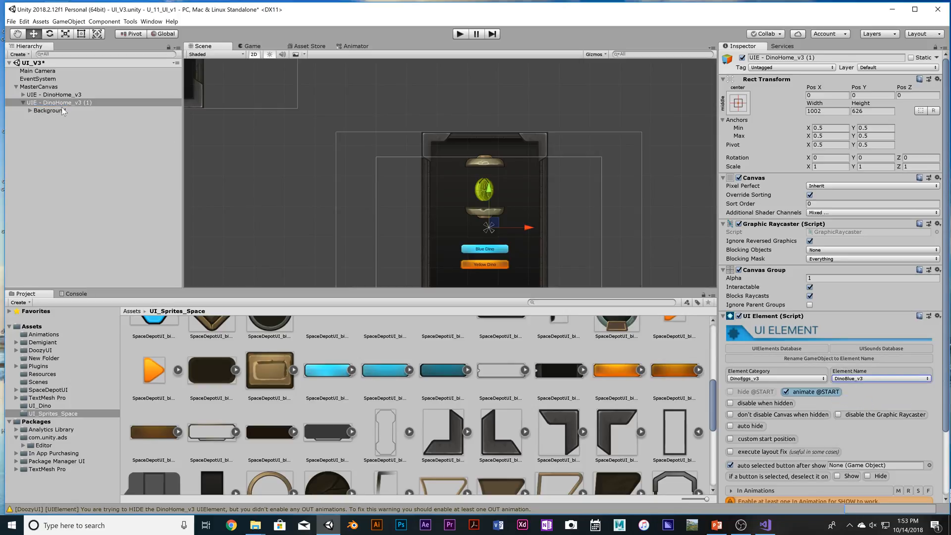
click(855, 356)
click(786, 392)
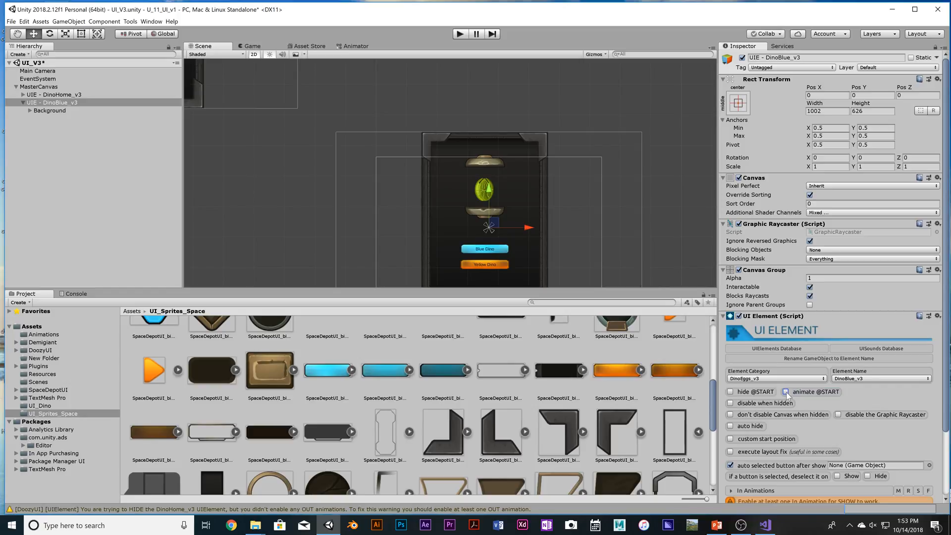
click(730, 392)
scroll(811, 403, down, 3)
scroll(815, 407, down, 1)
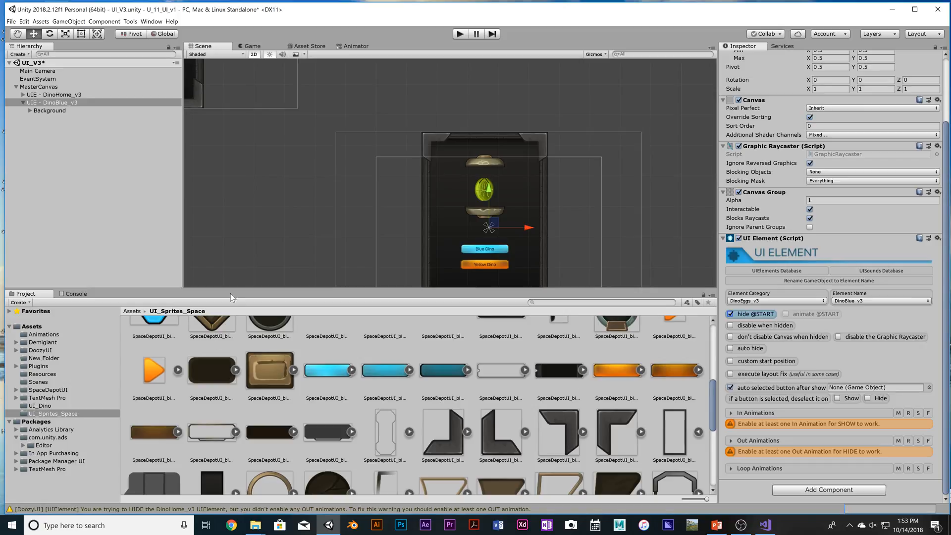
- Expand the Background under UIE - DinoBlue_v3 and select its EggDepot object
click(31, 111)
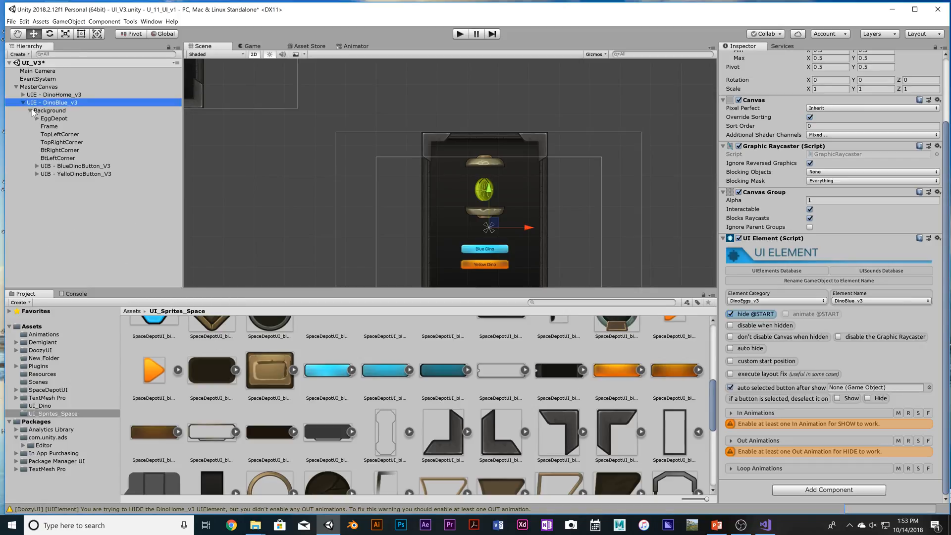
click(485, 188)
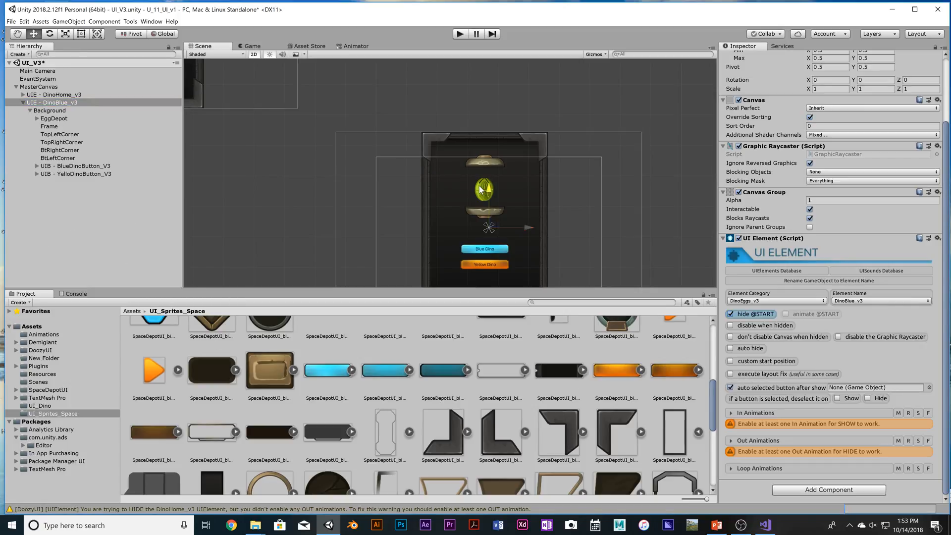
click(69, 118)
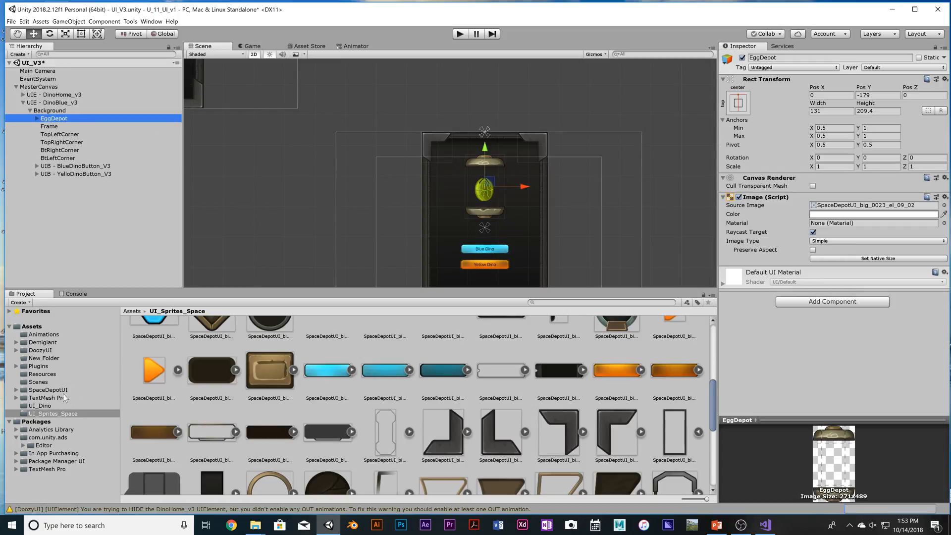
- Examine the dino sprite sheets in the UI_Dino folder, including the frames of DinoSprites - doux
click(52, 407)
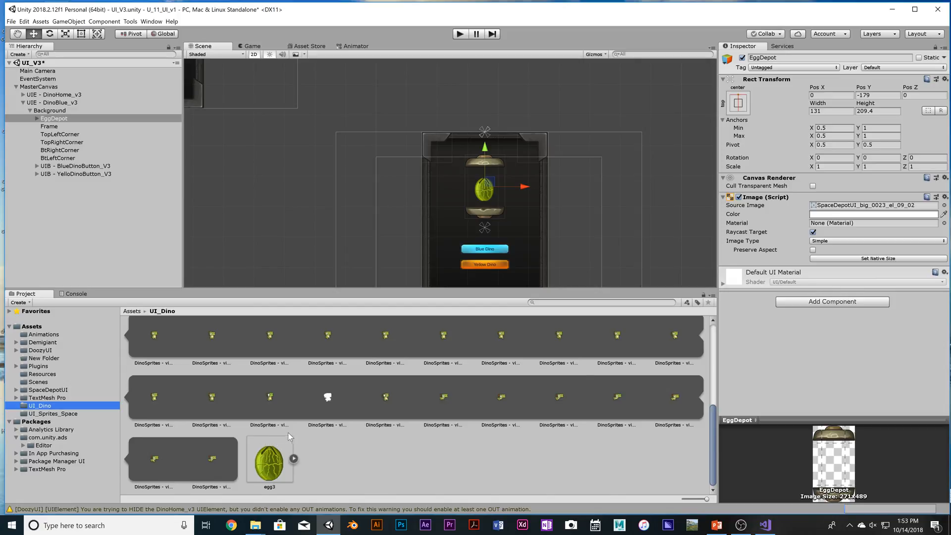
scroll(288, 432, up, 3)
click(294, 344)
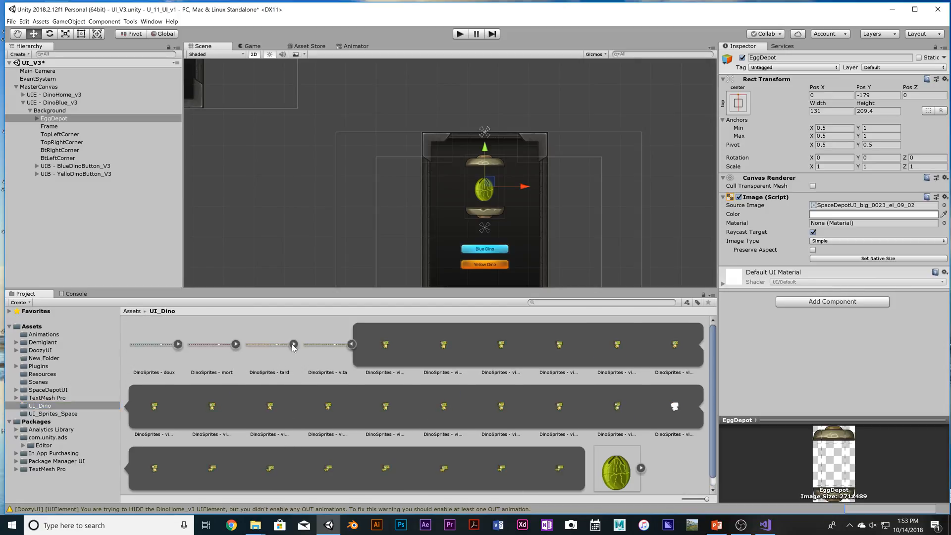
click(351, 344)
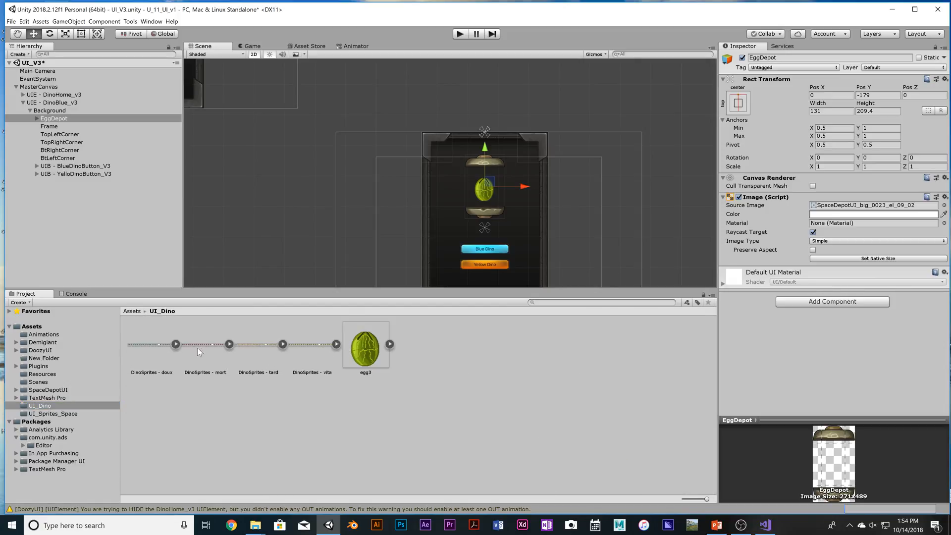
click(175, 344)
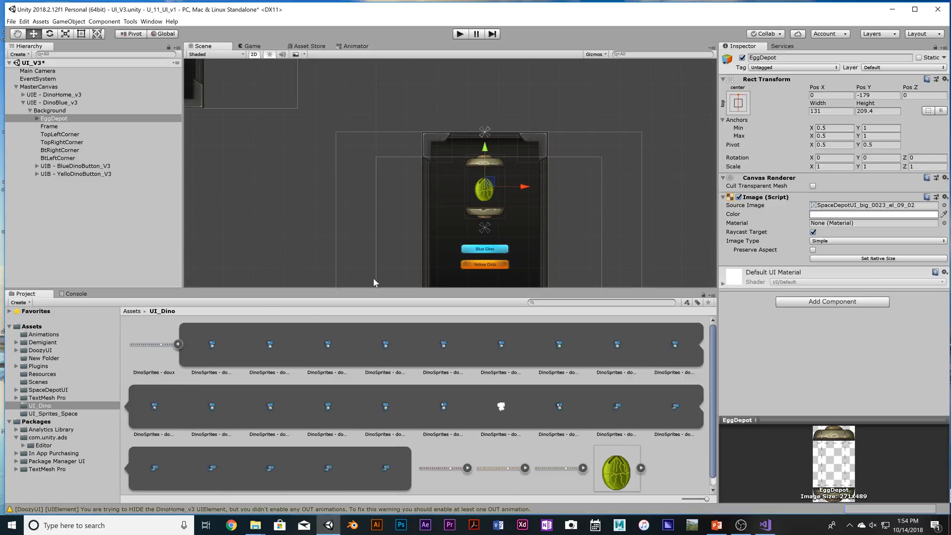
click(178, 344)
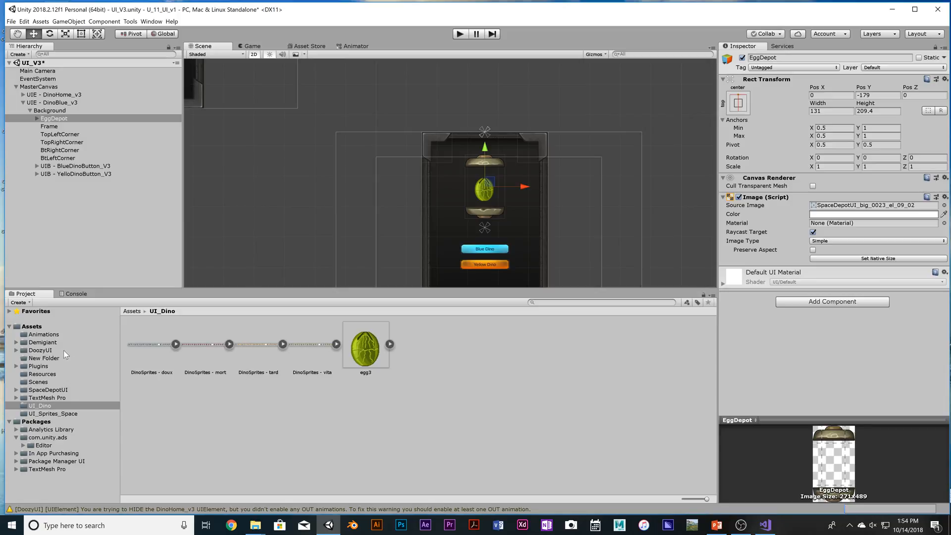
- Create a new animation clip named BlueDino_v3 in the Animations folder
click(73, 335)
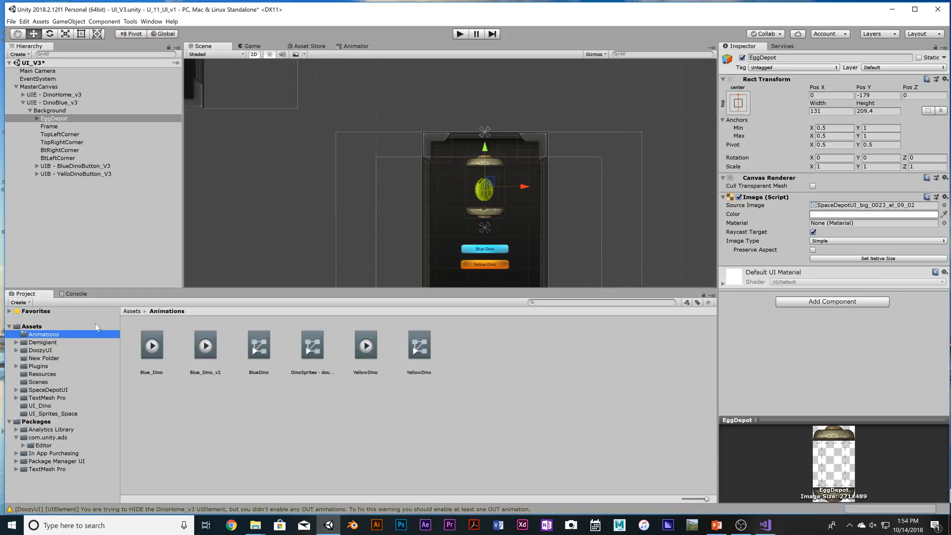
right_click(319, 420)
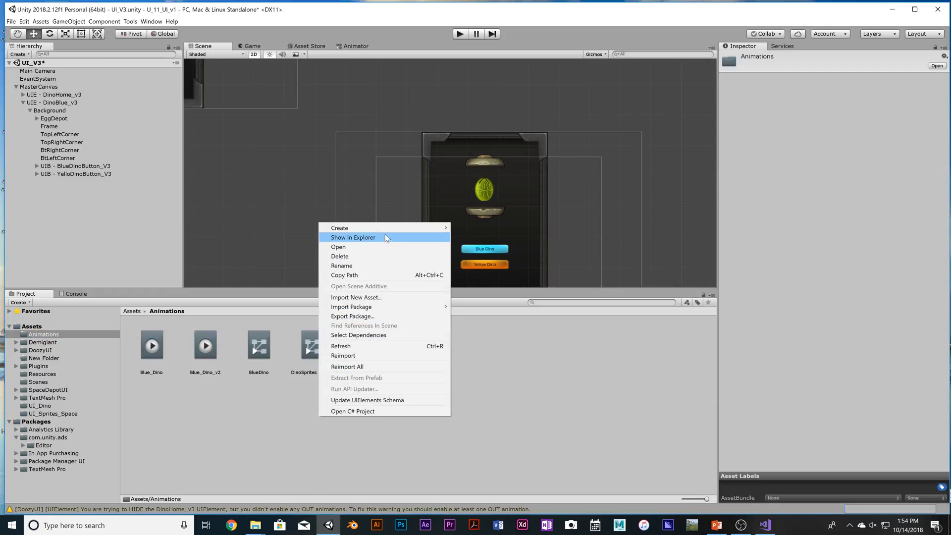
mouse_move(386, 231)
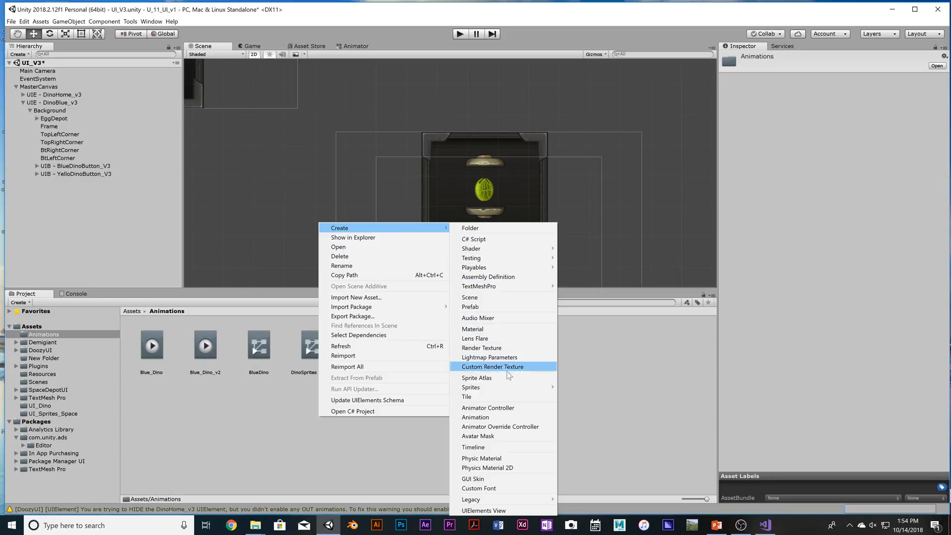
click(507, 418)
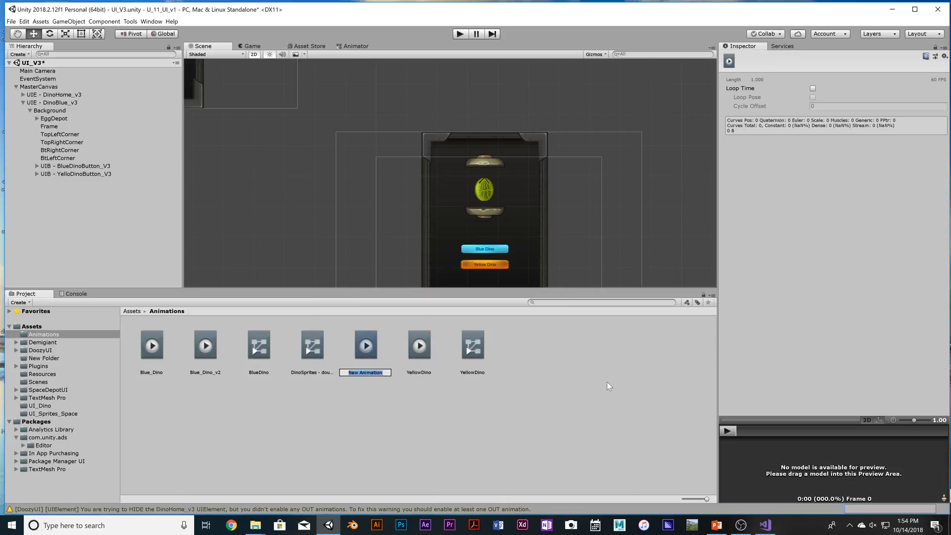
key(BackSpace)
text(BlueD)
key(BackSpace)
text(Dino_v3)
key(Return)
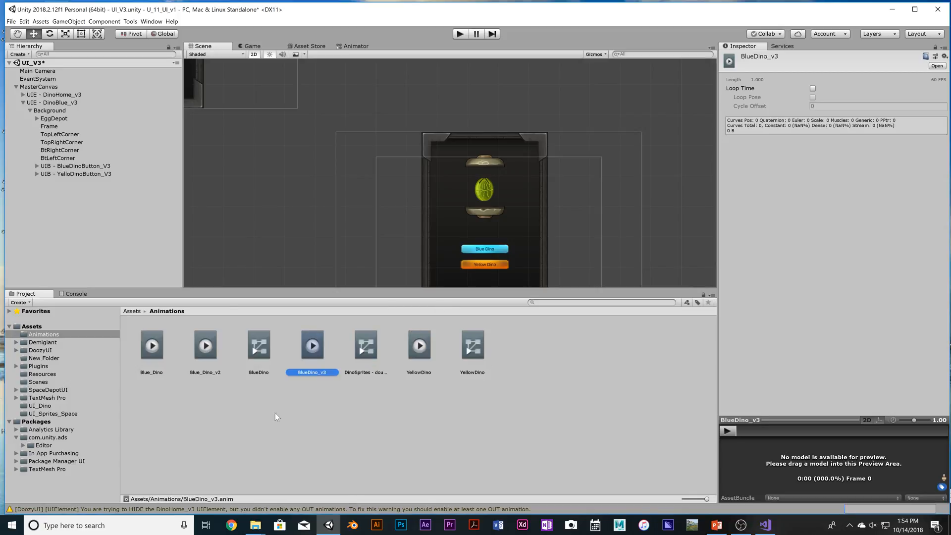
- Rename the Egg object inside the EggDepot of UIE - DinoBlue_v3 as BlueDino
middle_drag(226, 173, 243, 194)
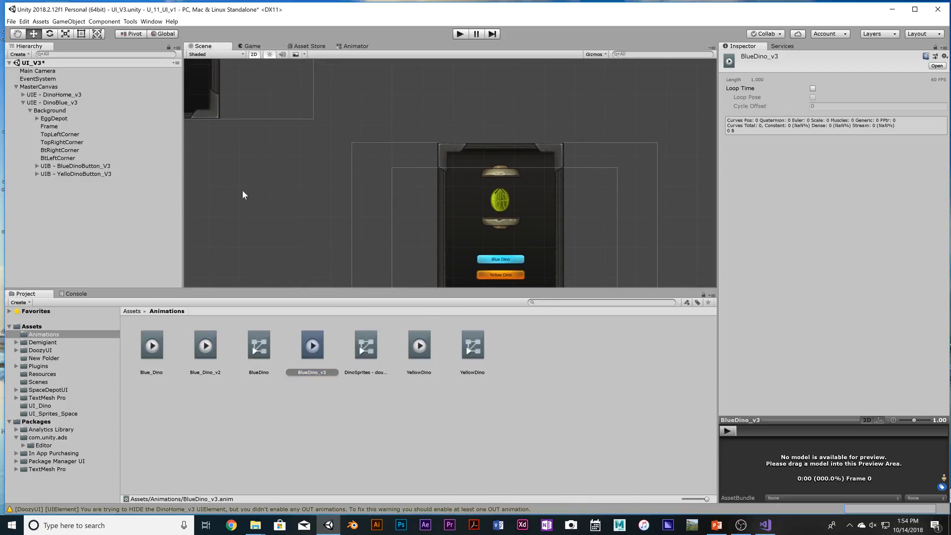
click(66, 119)
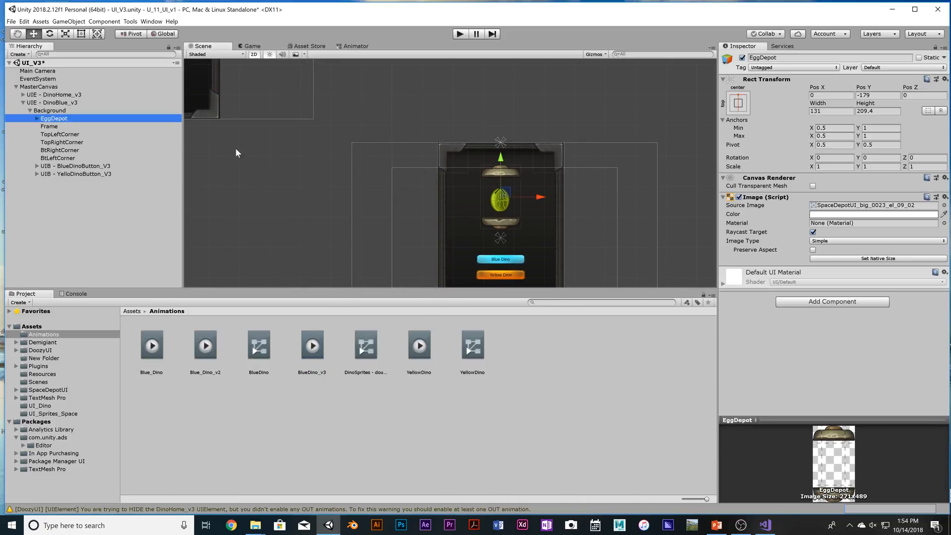
click(38, 119)
click(71, 127)
right_click(70, 127)
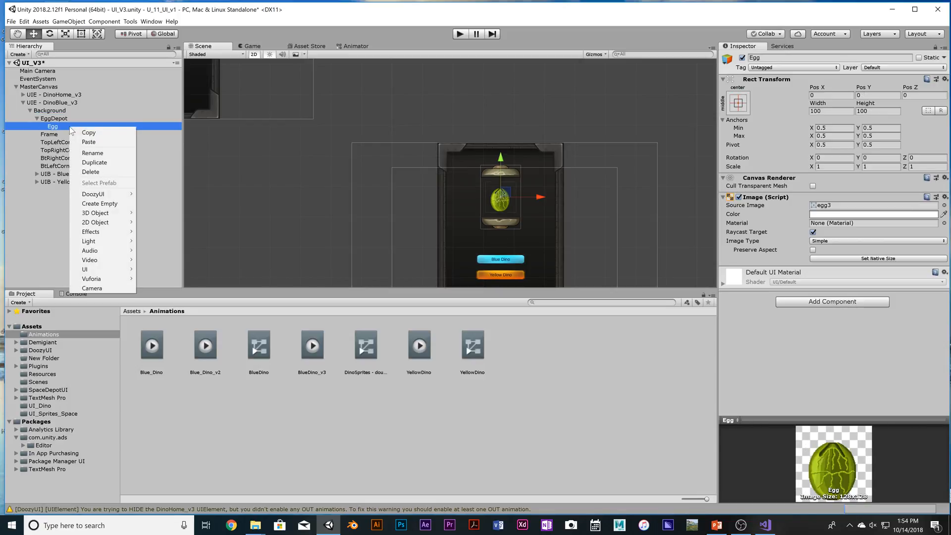
click(94, 154)
key(BackSpace)
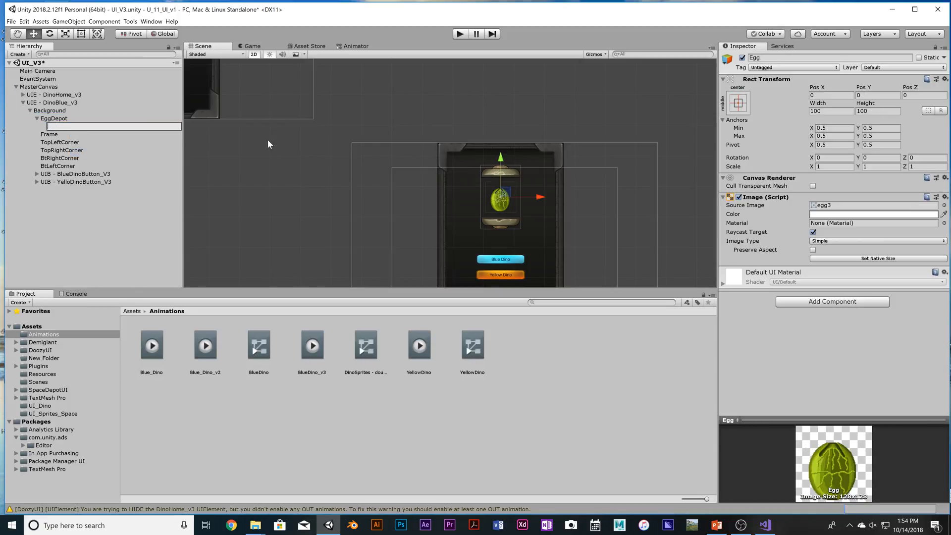
text(BlueDino)
key(Return)
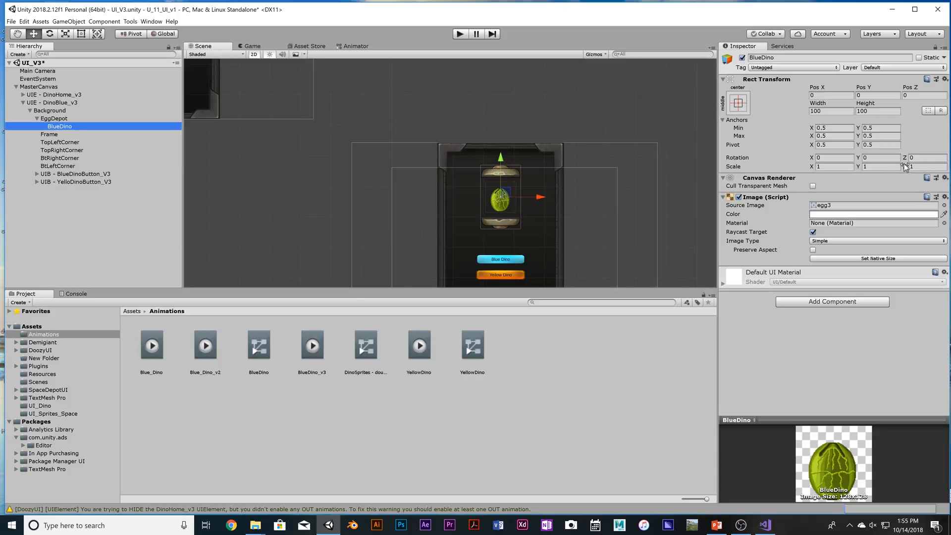
- Set the BlueDino image's source to the DinoSprites - doux_0 sprite from the UI_Dino folder
click(51, 412)
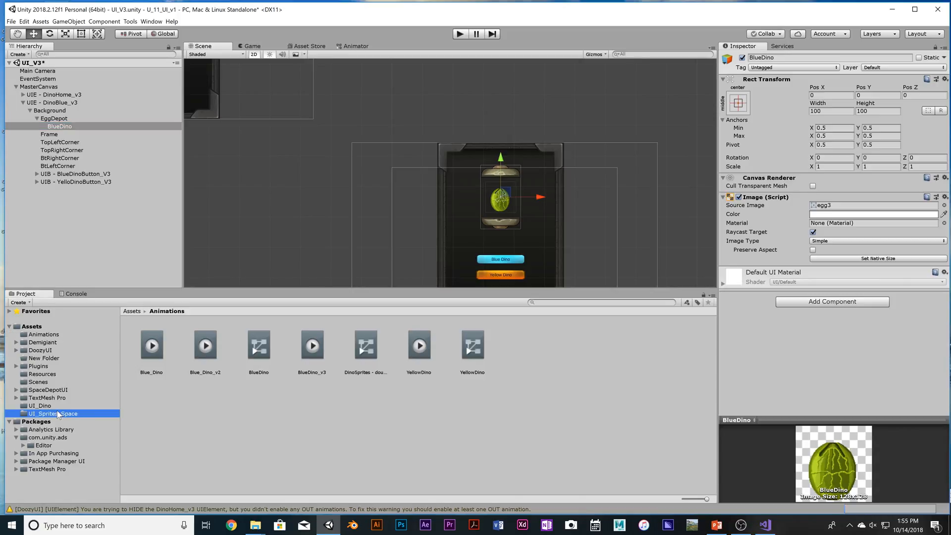
click(52, 406)
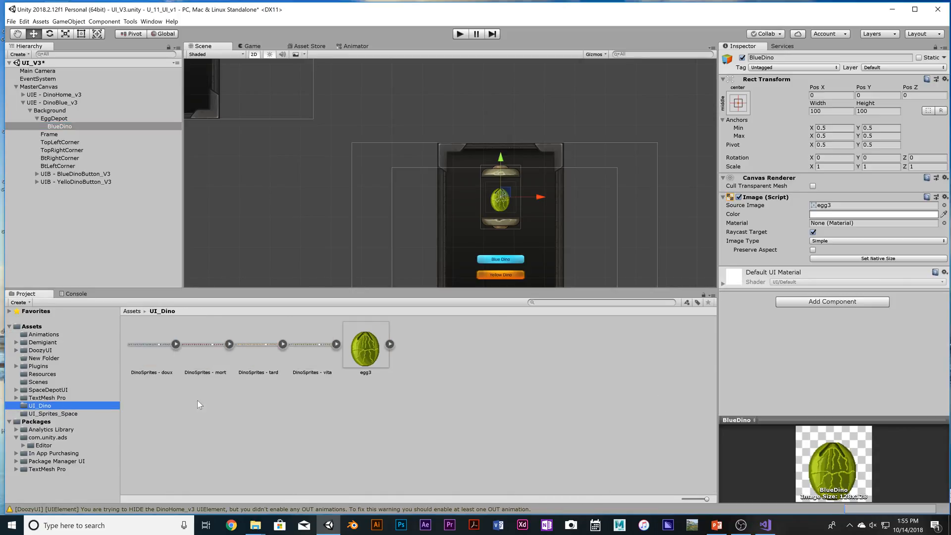
click(175, 344)
drag(213, 345, 856, 207)
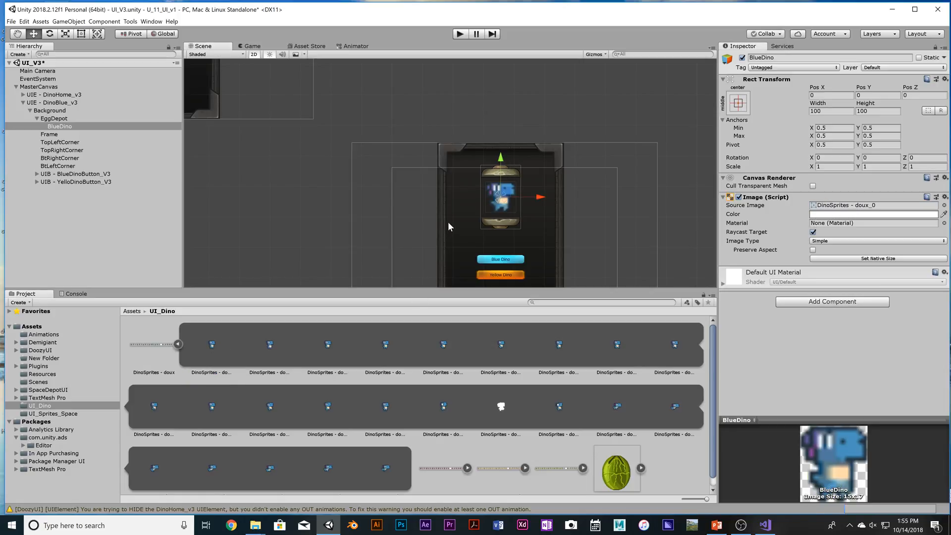
scroll(486, 198, down, 3)
scroll(483, 198, up, 3)
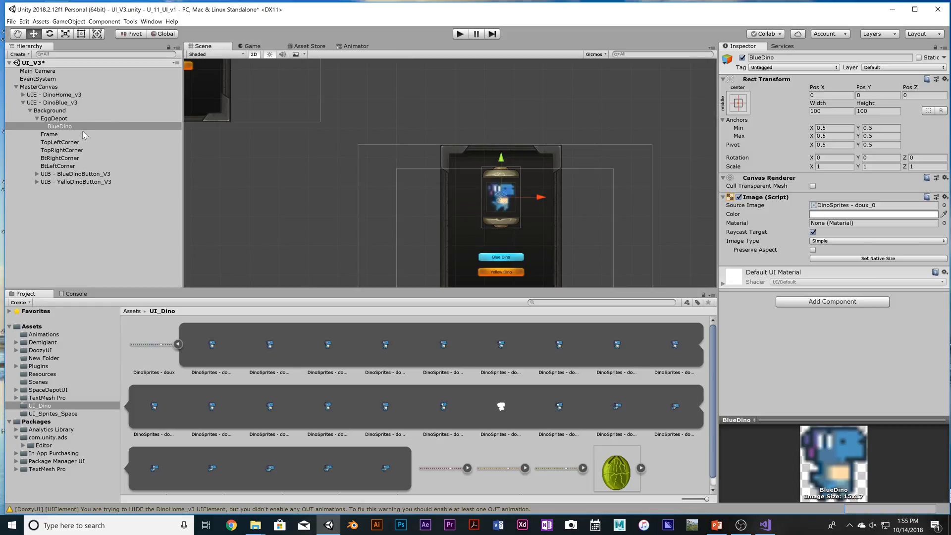
- Attach the BlueDino_v3 animation clip from the Animations folder to the BlueDino object
click(44, 335)
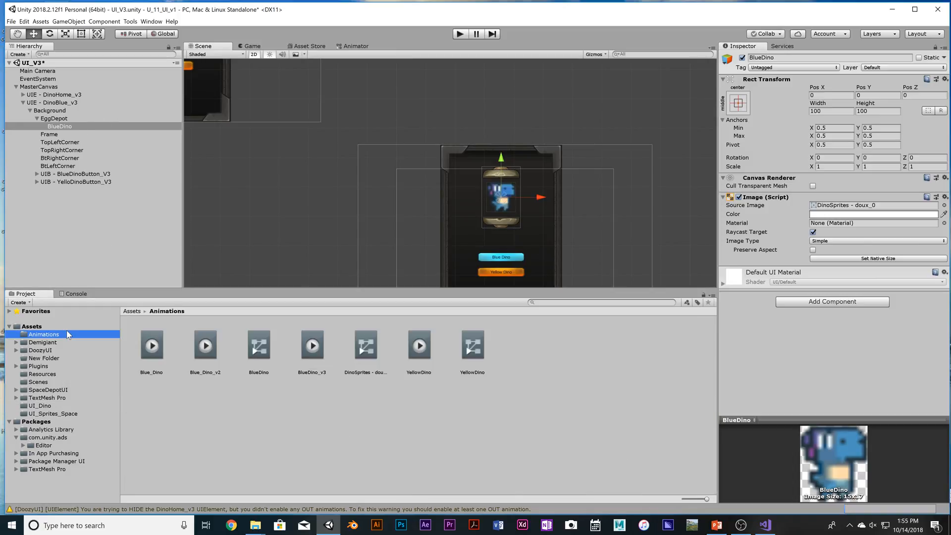
click(304, 350)
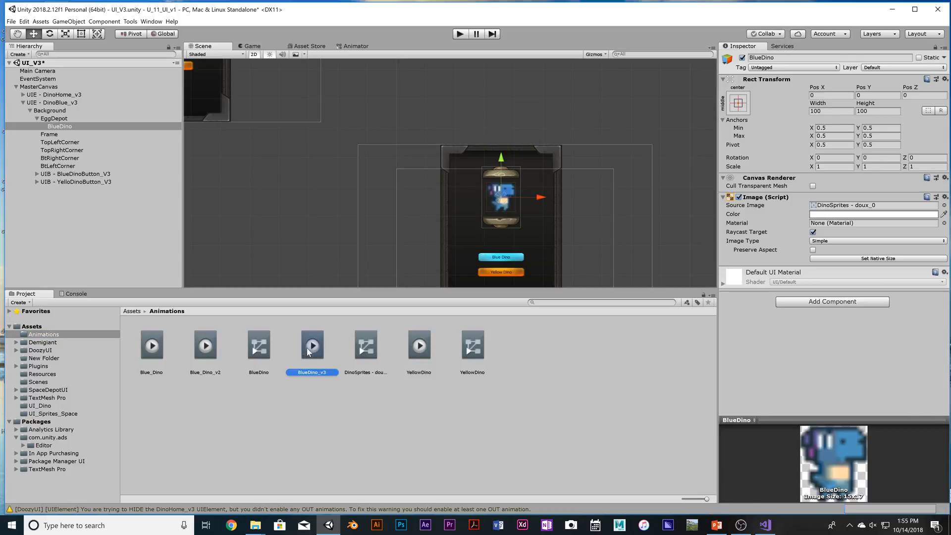
click(73, 127)
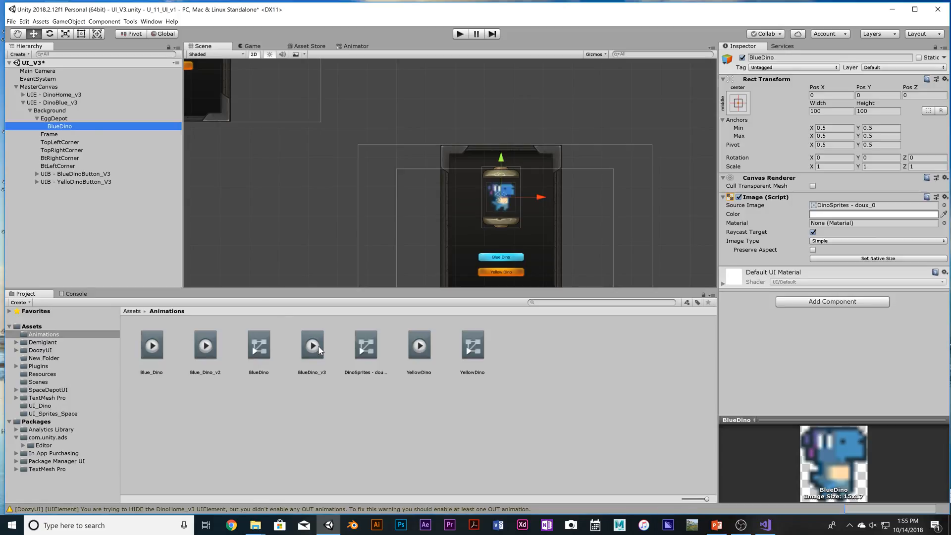
drag(318, 346, 843, 316)
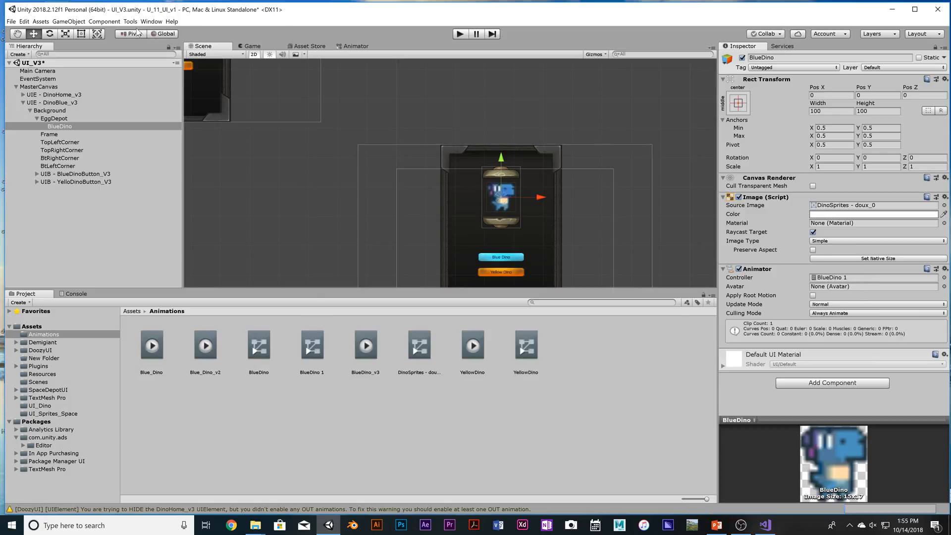
- Open the Animation window to edit BlueDino's BlueDino_v3 clip
click(151, 21)
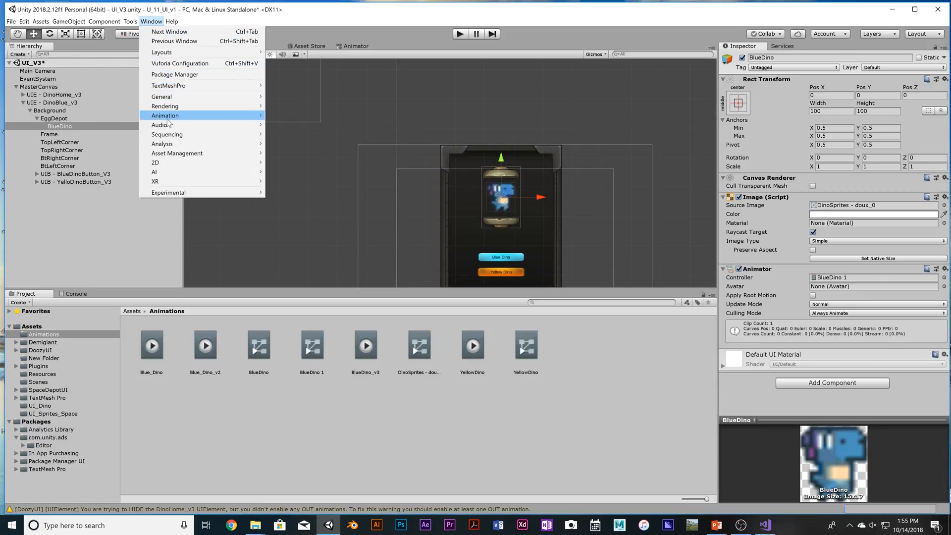
mouse_move(200, 116)
click(293, 116)
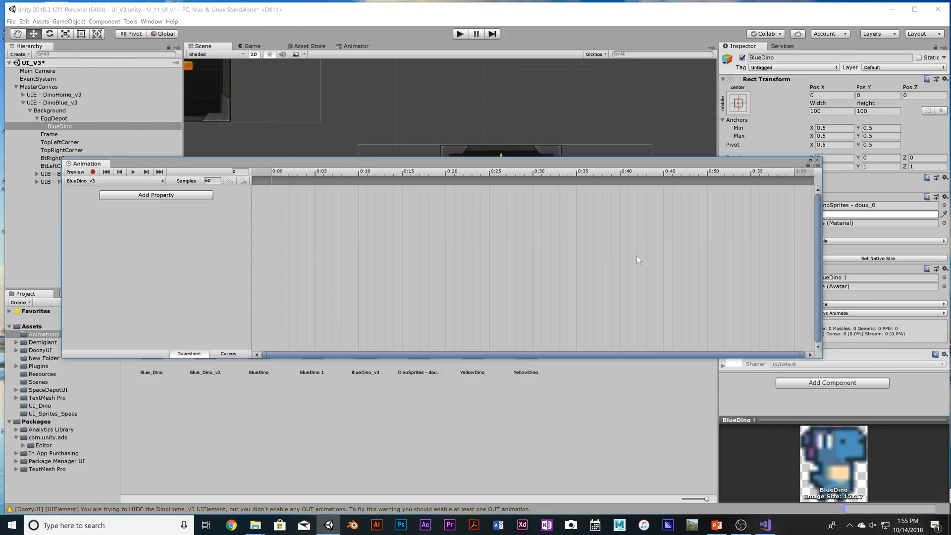
- Add the Image component's Sprite property to the BlueDino_v3 animation clip
drag(521, 164, 580, 111)
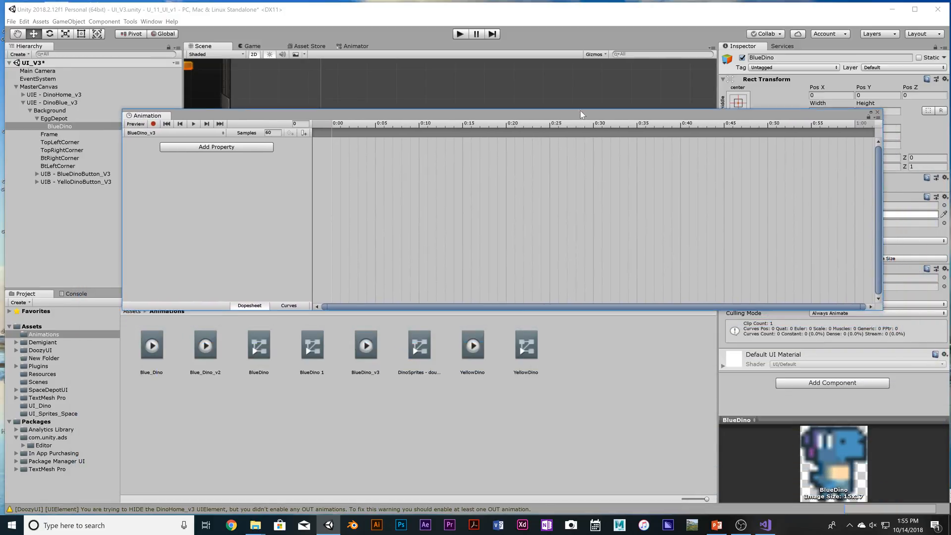
click(219, 143)
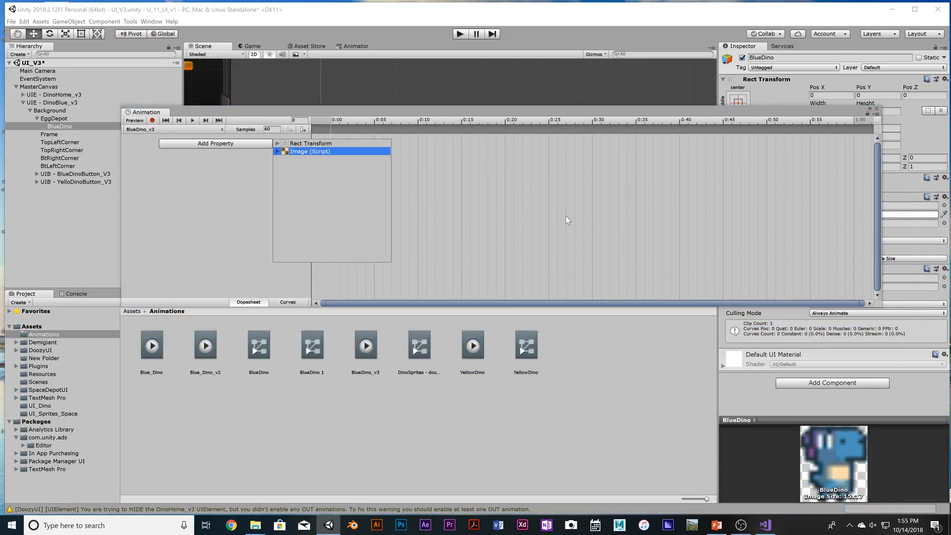
click(277, 151)
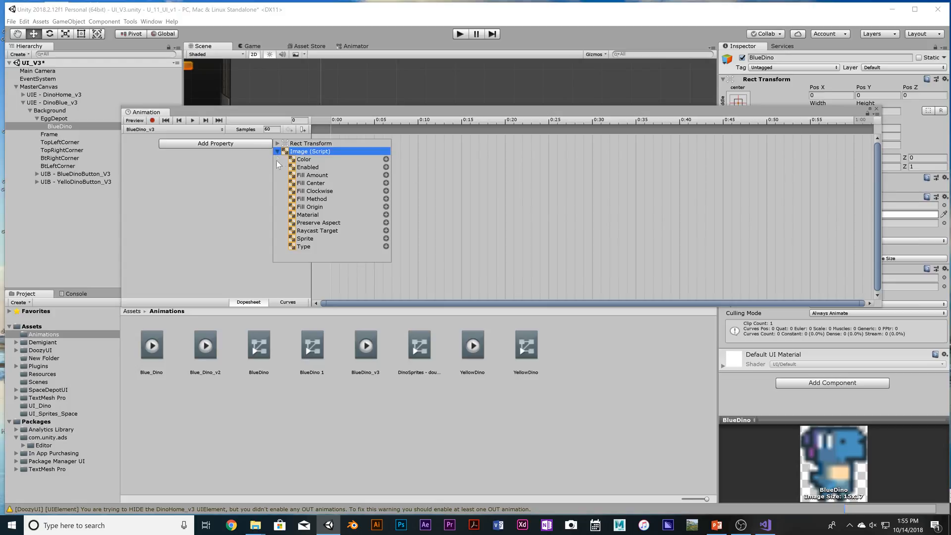
click(386, 239)
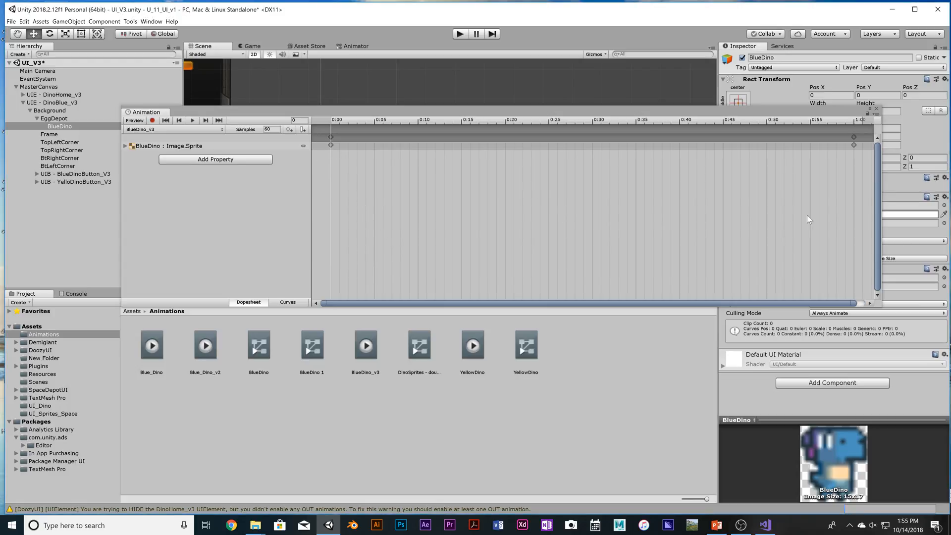
- Expand the Image.Sprite track and delete its end keyframe at 1:00
drag(858, 153, 843, 128)
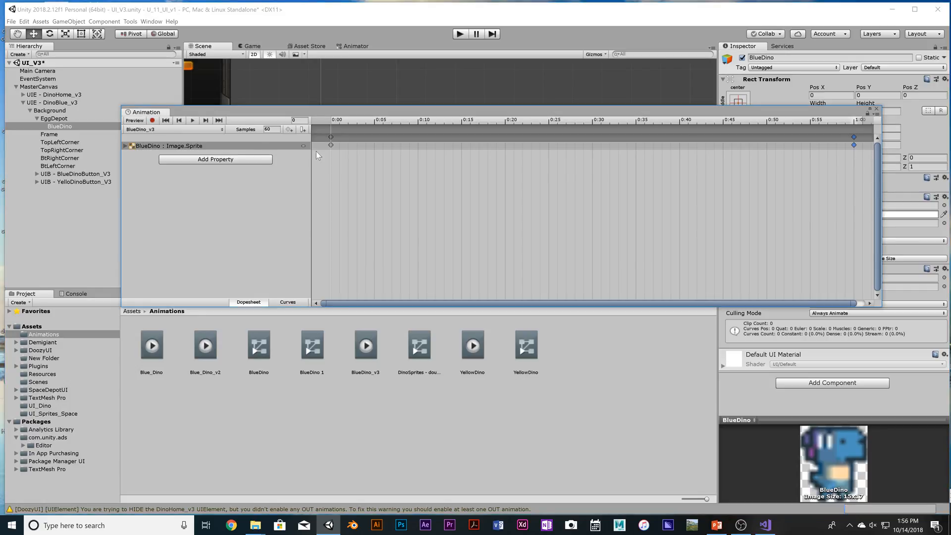
click(303, 147)
click(291, 147)
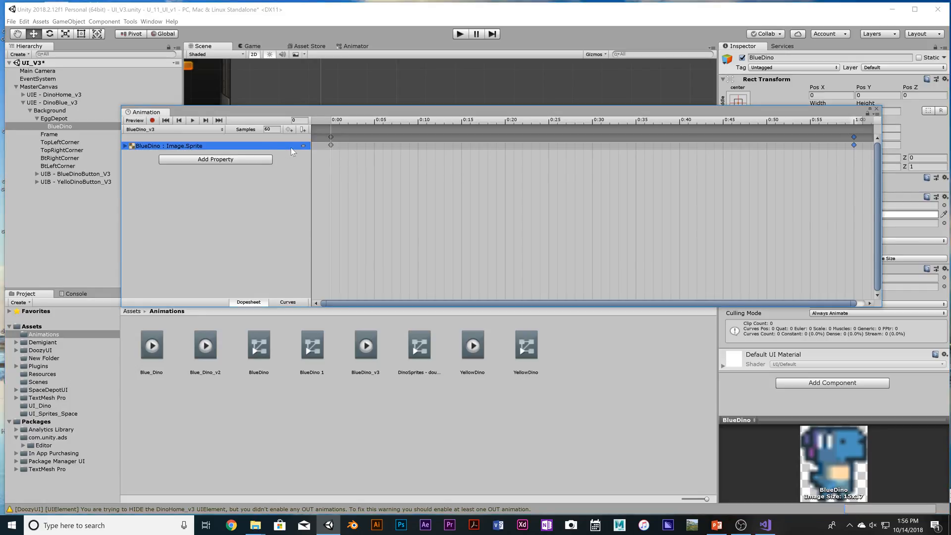
click(125, 146)
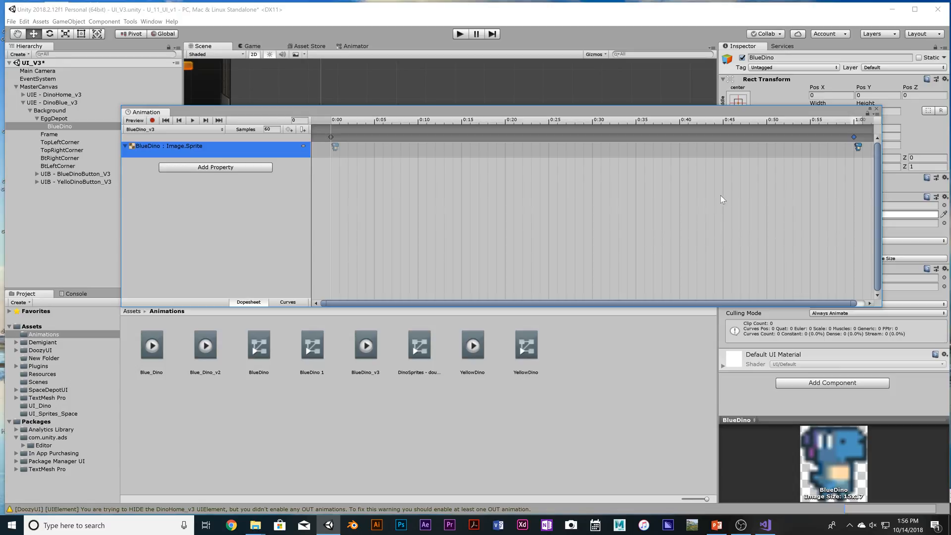
drag(863, 165, 840, 125)
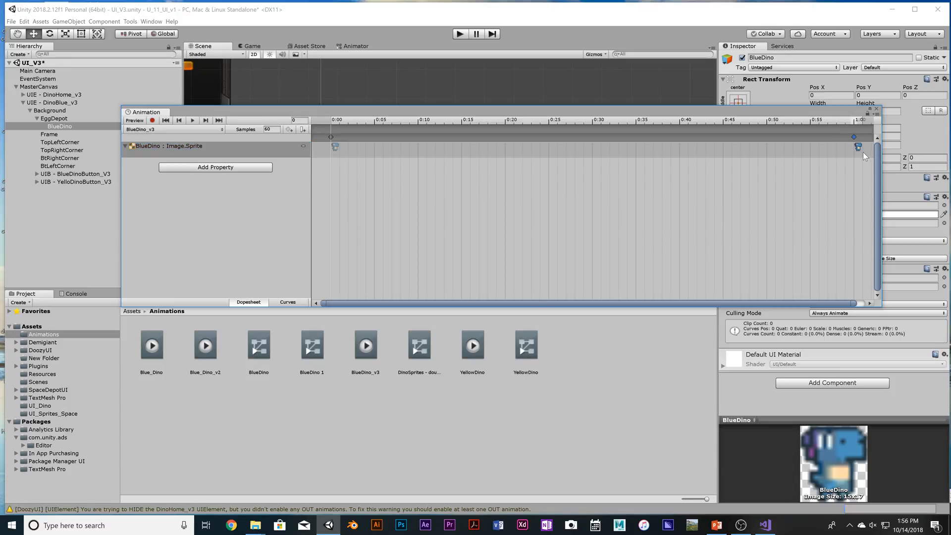
key(Delete)
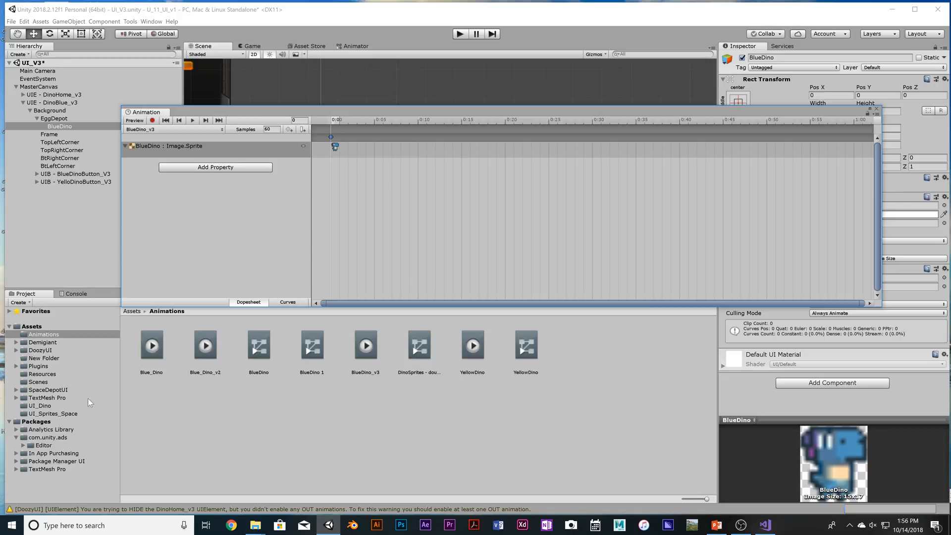
- Key the remaining DinoSprites - doux frames from UI_Dino in order on the Image.Sprite track, every 5 frames from 0:05 to 1:55, and save the scene
click(53, 407)
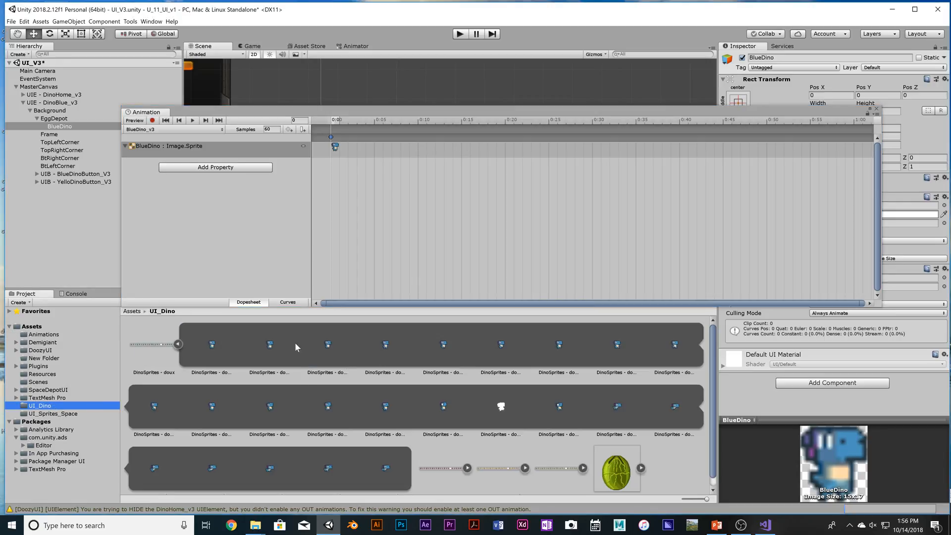
mouse_move(354, 113)
mouse_down()
mouse_move(317, 105)
mouse_move(341, 139)
mouse_move(338, 120)
mouse_up()
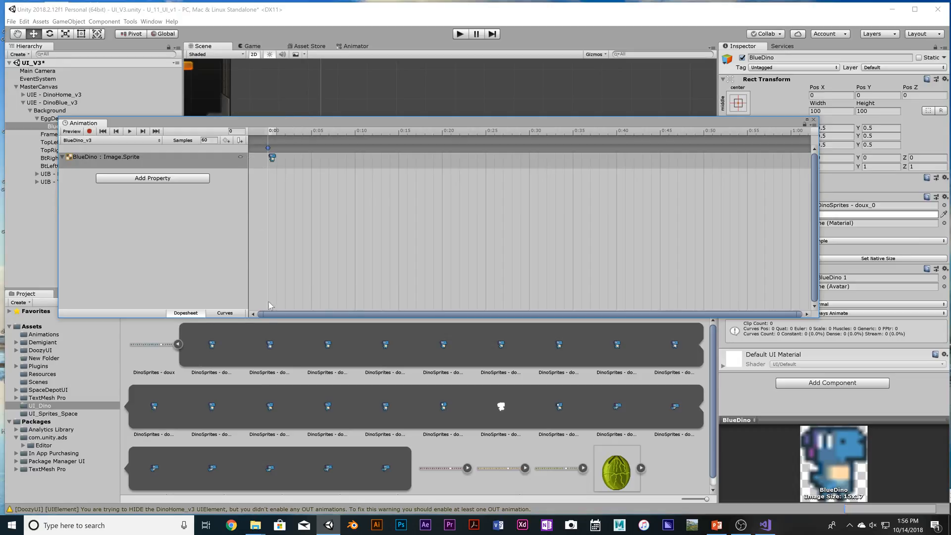
drag(268, 346, 316, 157)
scroll(372, 215, down, 5)
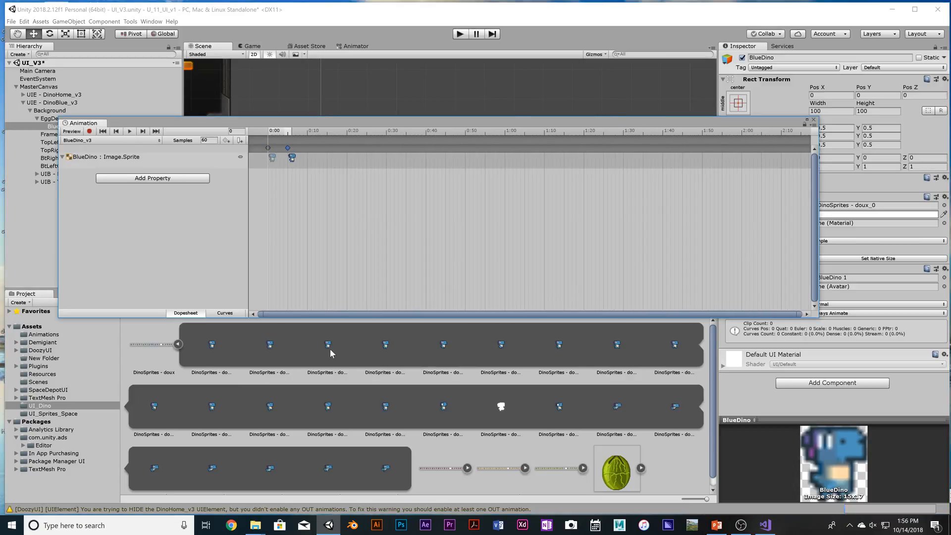
drag(330, 349, 311, 155)
drag(386, 344, 330, 154)
drag(444, 346, 351, 158)
drag(503, 349, 368, 151)
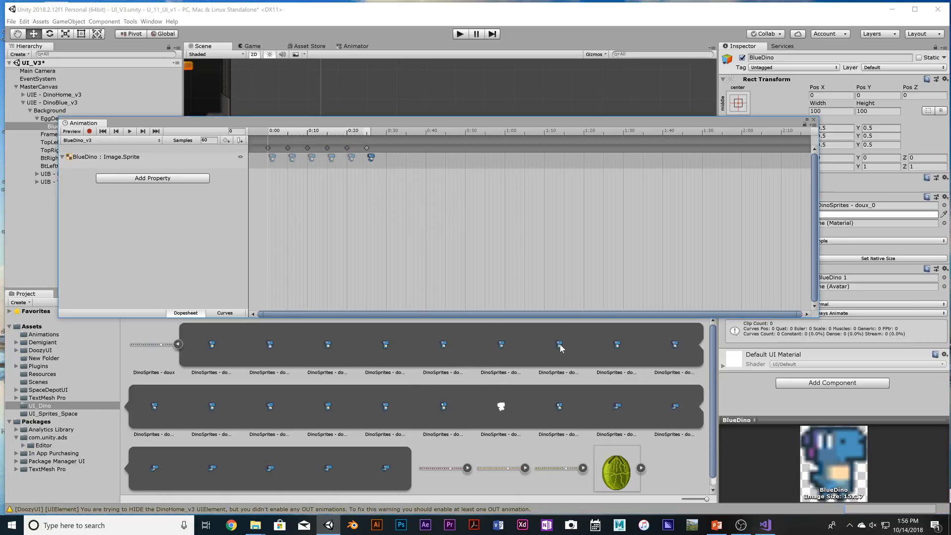
drag(562, 349, 390, 156)
drag(619, 349, 408, 149)
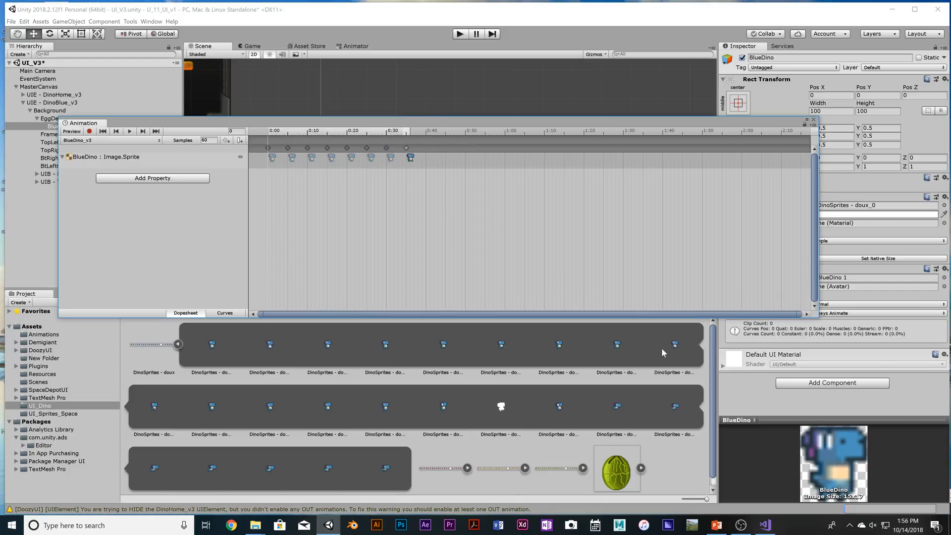
drag(673, 346, 427, 151)
drag(157, 405, 450, 156)
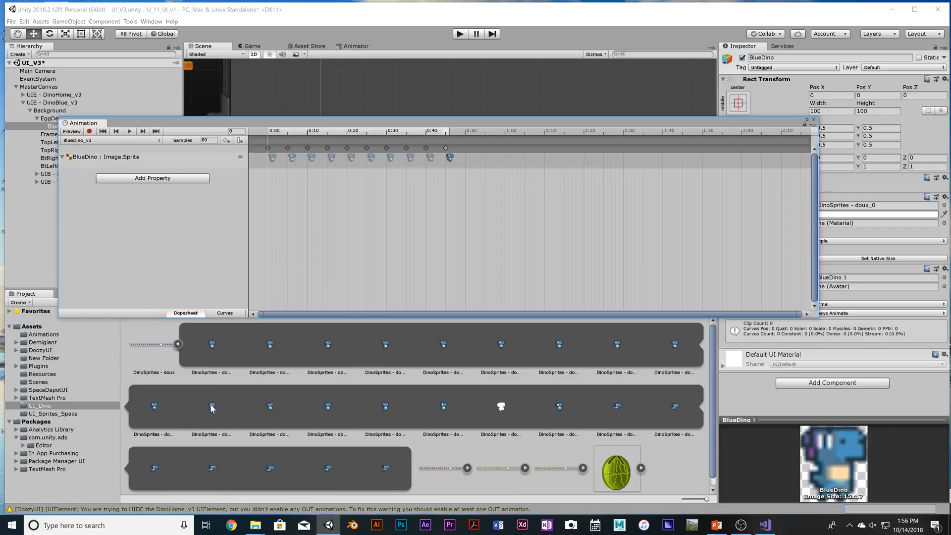
drag(213, 405, 465, 153)
drag(270, 410, 489, 157)
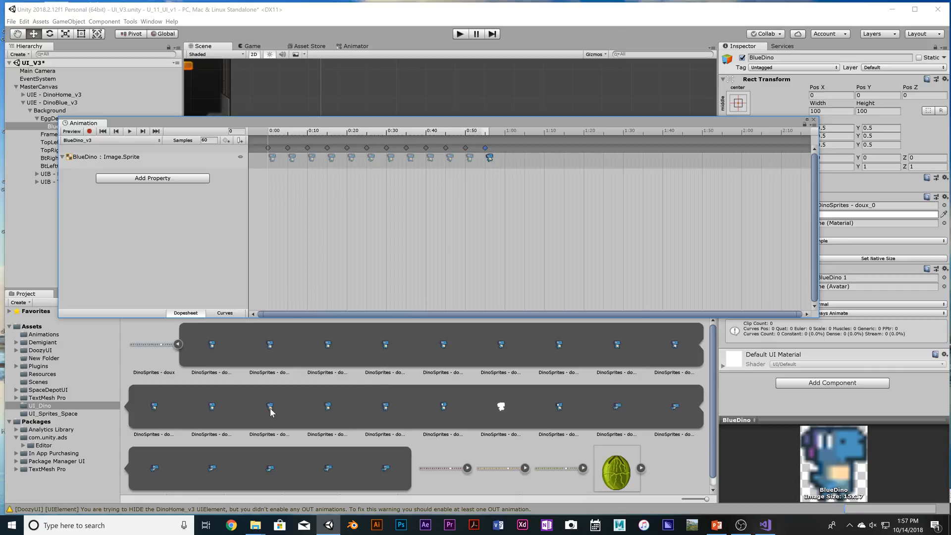
drag(327, 408, 506, 152)
drag(382, 408, 525, 147)
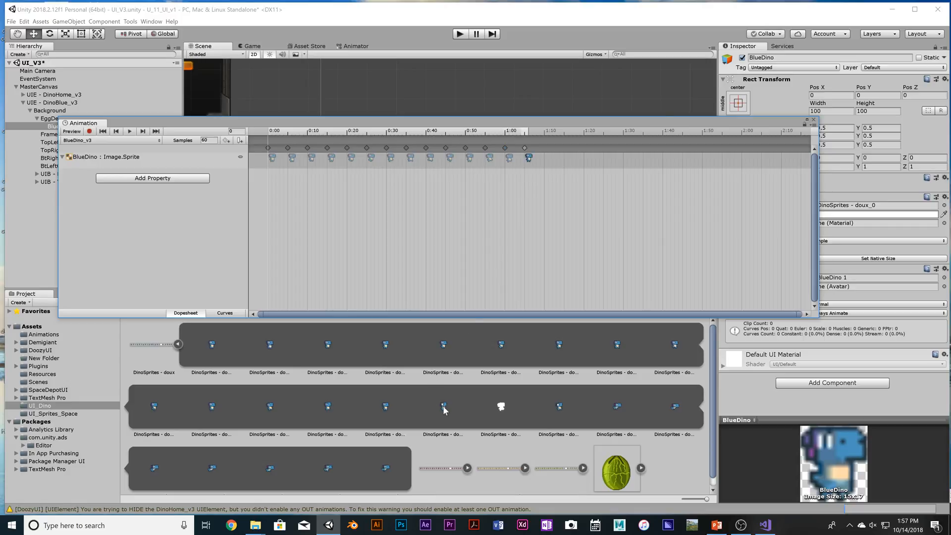
drag(444, 408, 545, 147)
drag(497, 408, 565, 151)
drag(559, 408, 589, 157)
drag(624, 410, 609, 155)
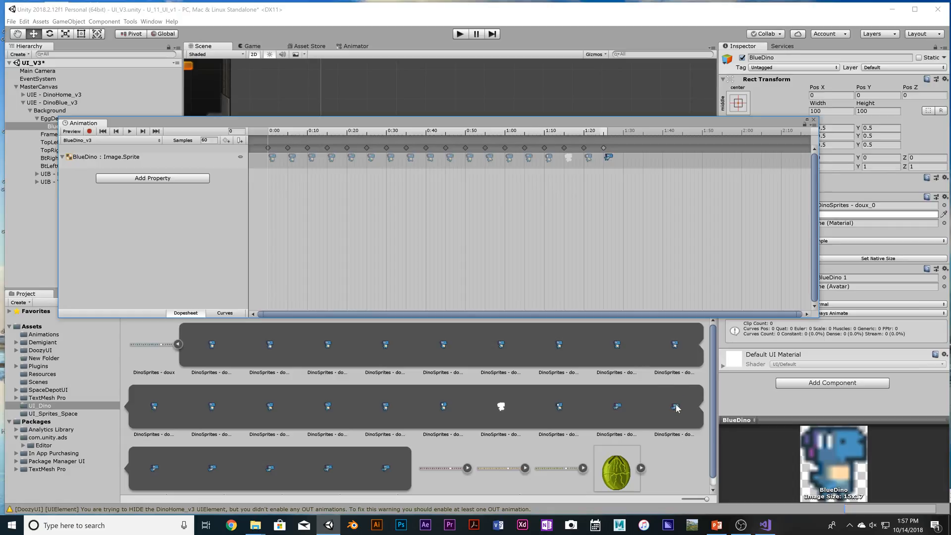
drag(676, 407, 626, 152)
drag(155, 469, 646, 152)
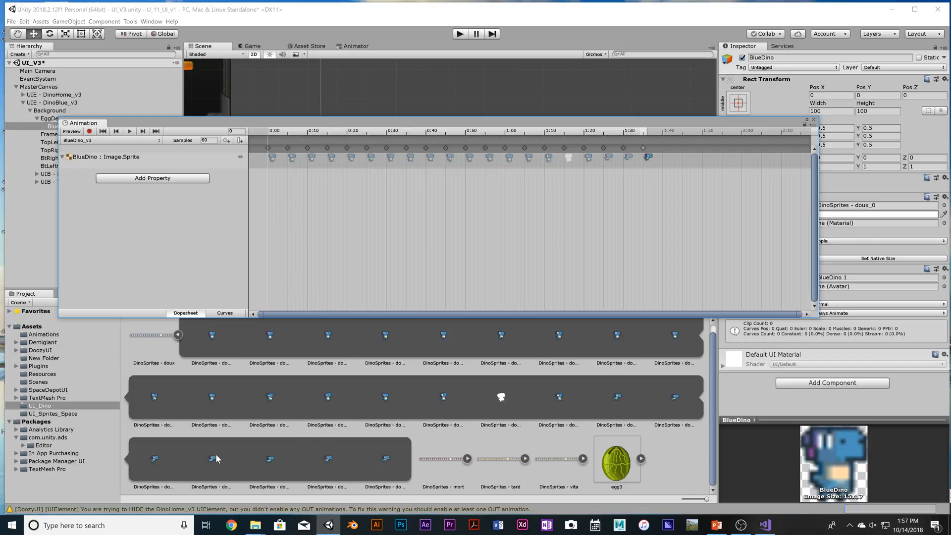
drag(212, 456, 664, 153)
drag(270, 460, 682, 147)
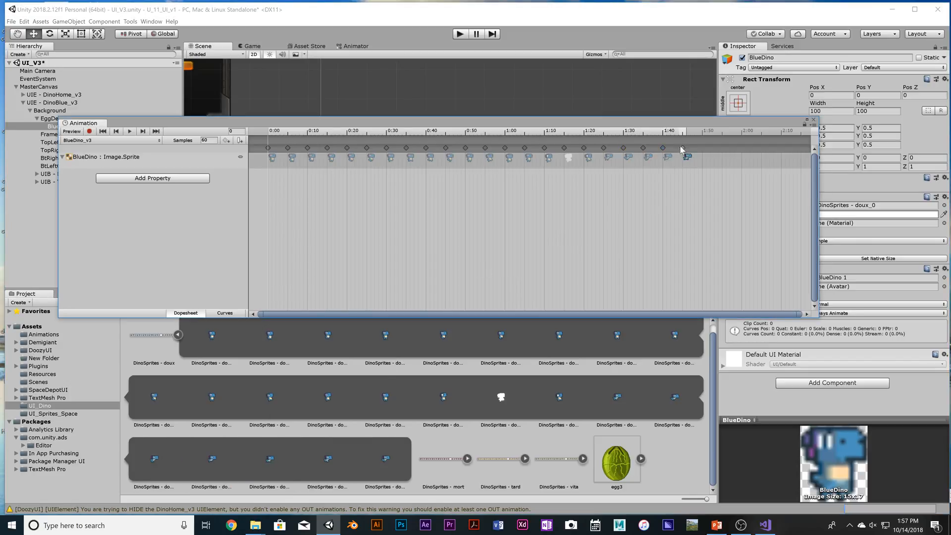
drag(328, 457, 707, 157)
drag(387, 461, 723, 151)
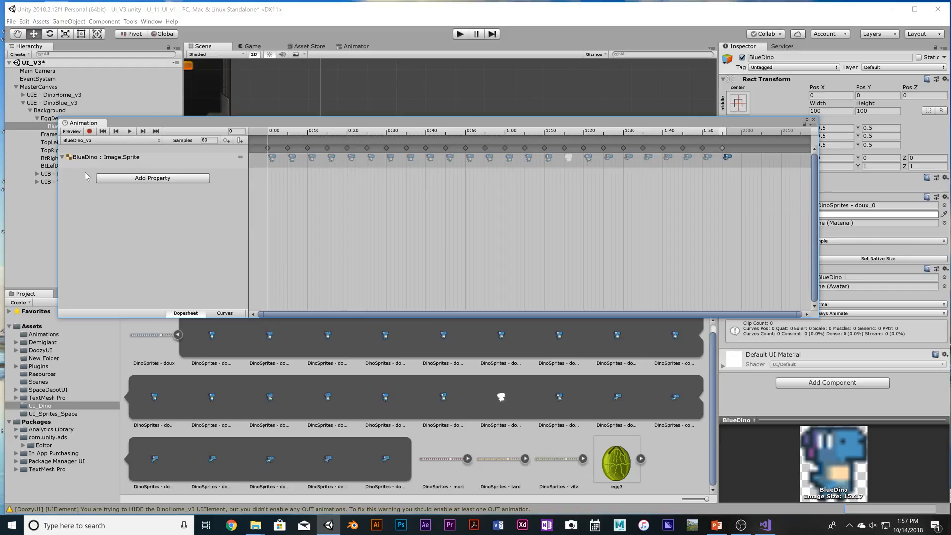
key(ctrl+s)
- Clear and enlarge the Scene view, run the scene to preview the blue dino animation, and stop playback
drag(771, 124, 760, 488)
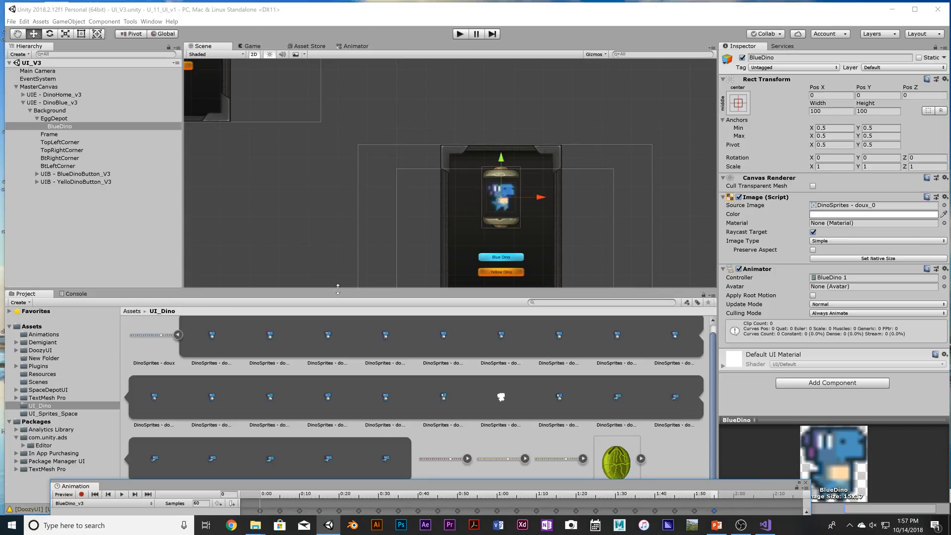
drag(337, 289, 346, 389)
click(317, 294)
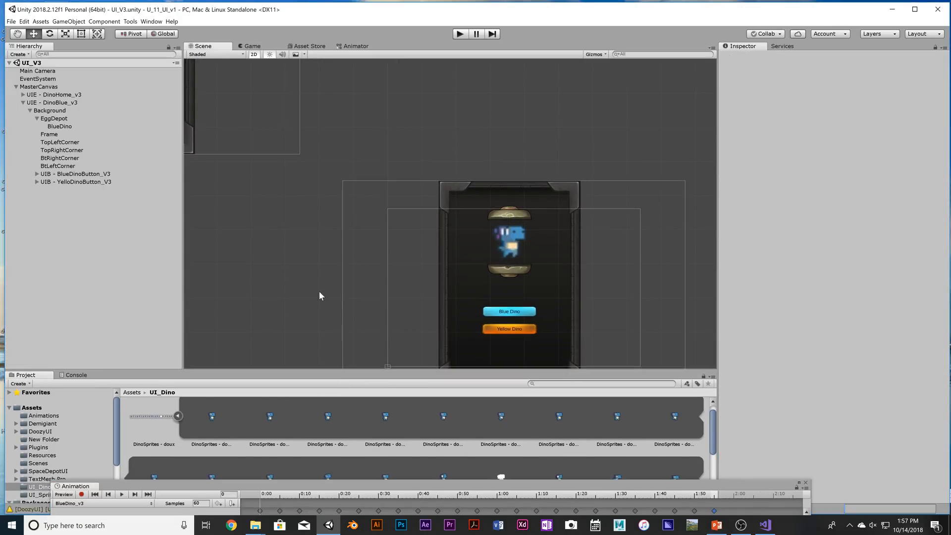
click(461, 35)
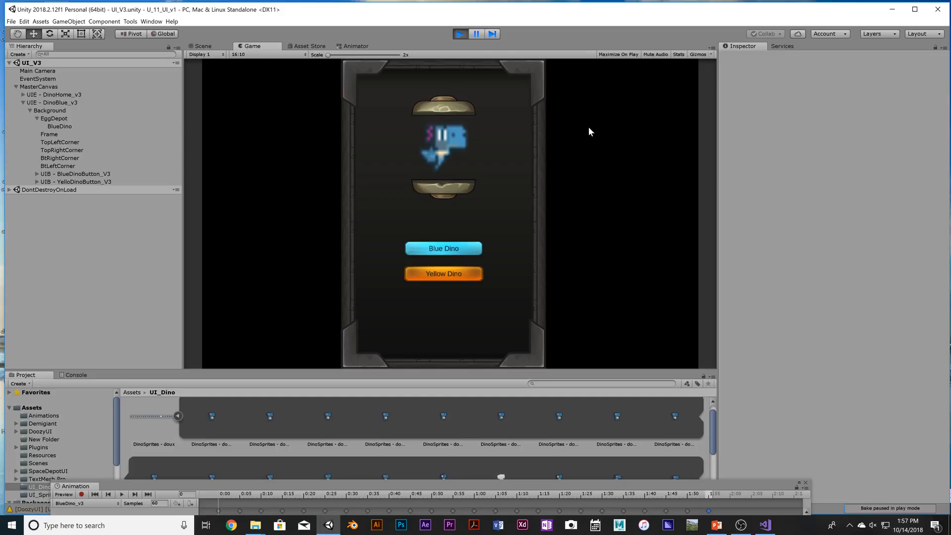
click(462, 35)
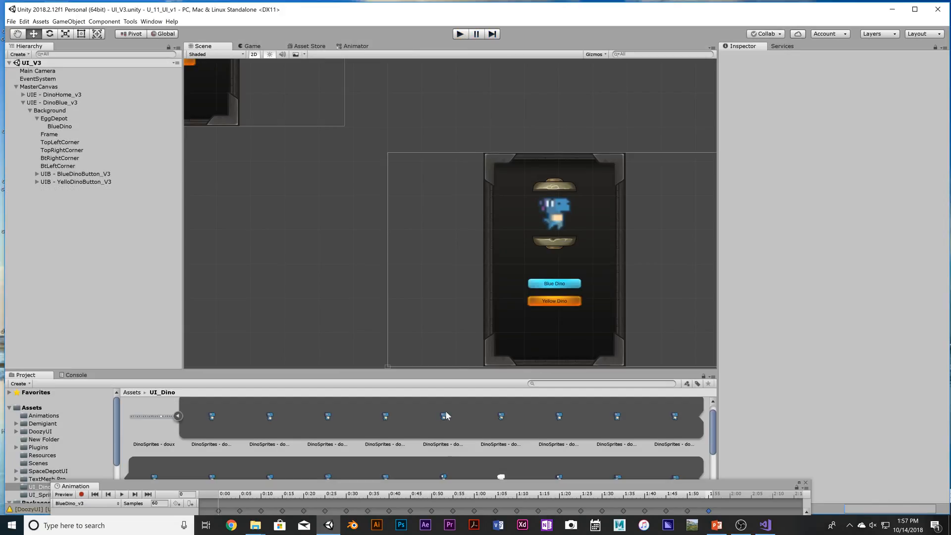
- Enable Loop Time on the BlueDino_v3 clip in the Animations folder
drag(448, 488, 441, 404)
click(61, 126)
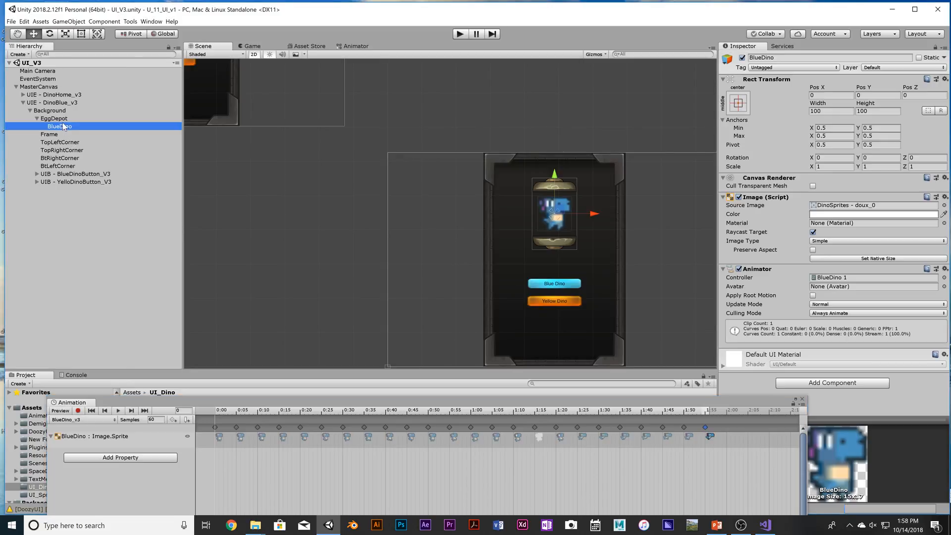
drag(360, 403, 503, 104)
click(43, 416)
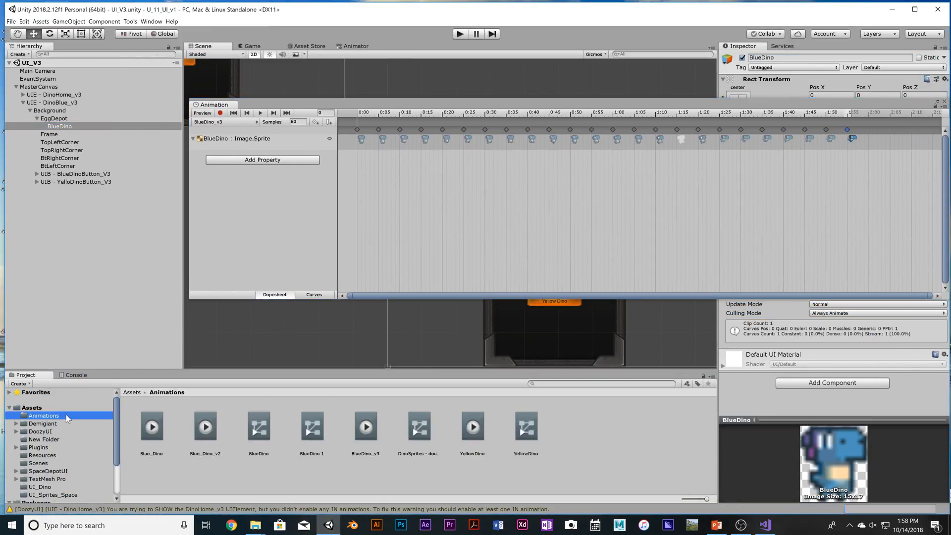
click(366, 427)
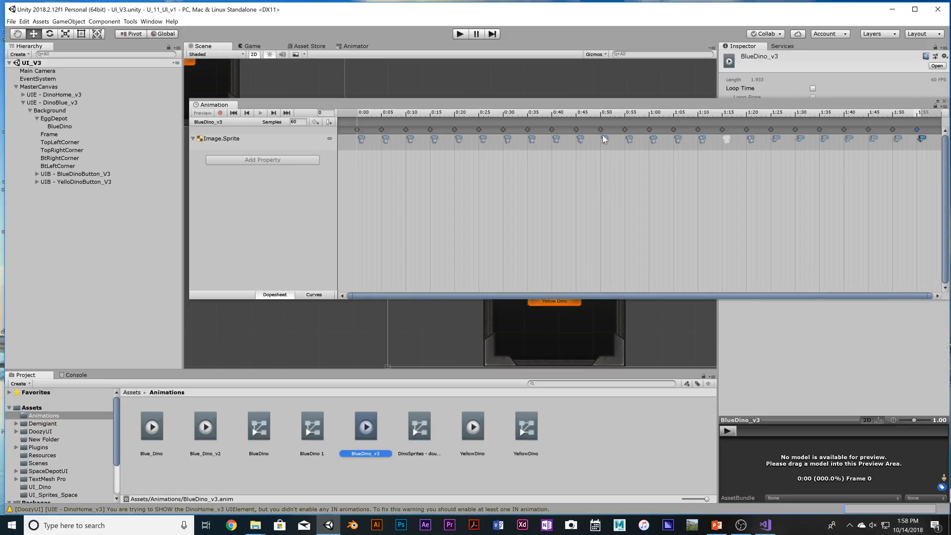
drag(620, 104, 448, 455)
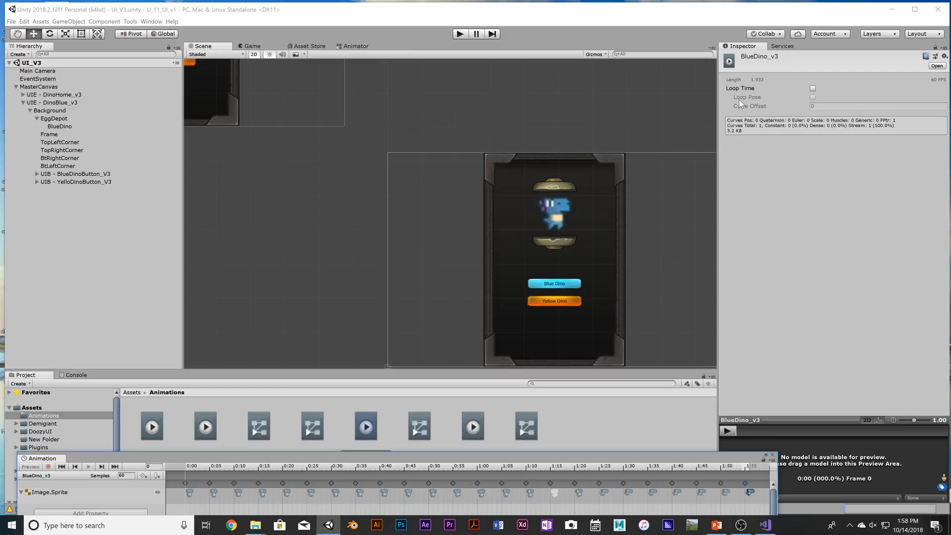
click(812, 88)
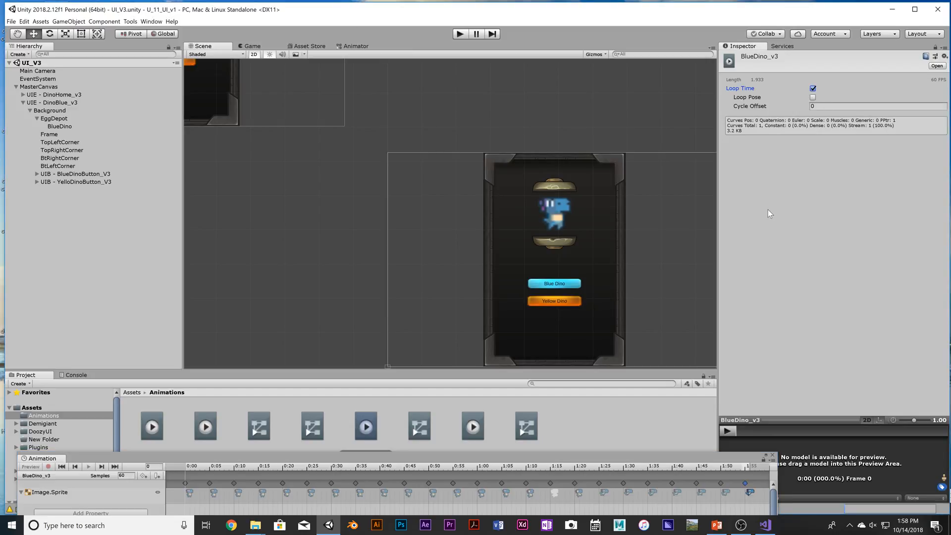
- Run the scene to check the looping of the blue dino animation, and stop playback
click(459, 33)
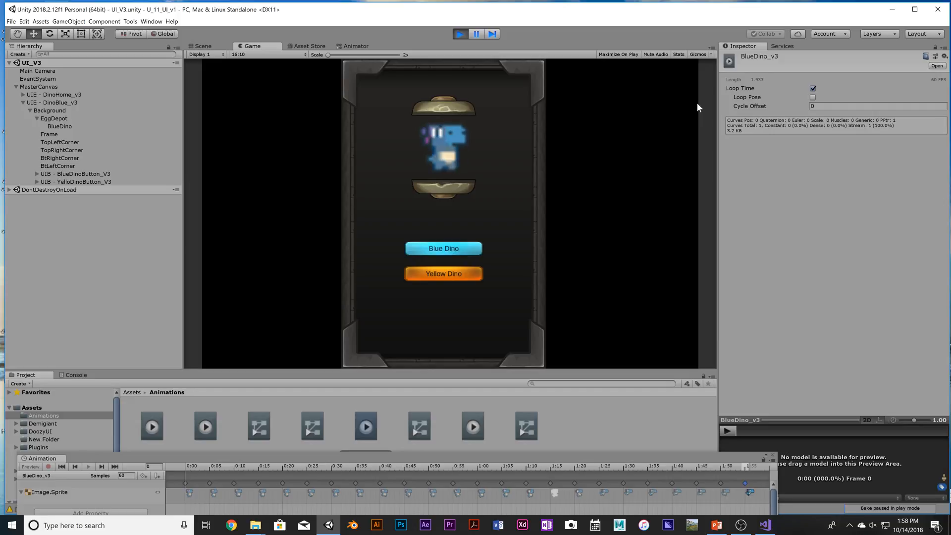
click(461, 34)
scroll(587, 204, down, 1)
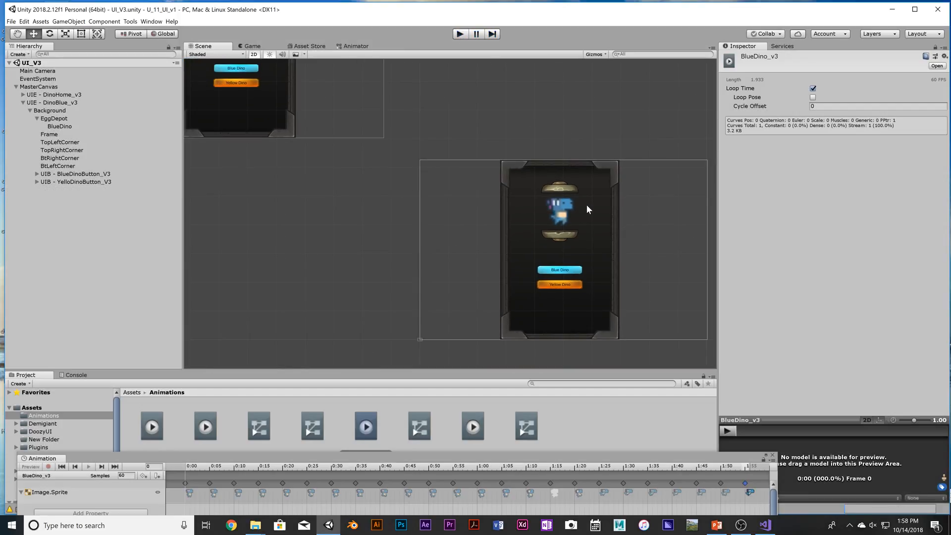
scroll(586, 204, up, 2)
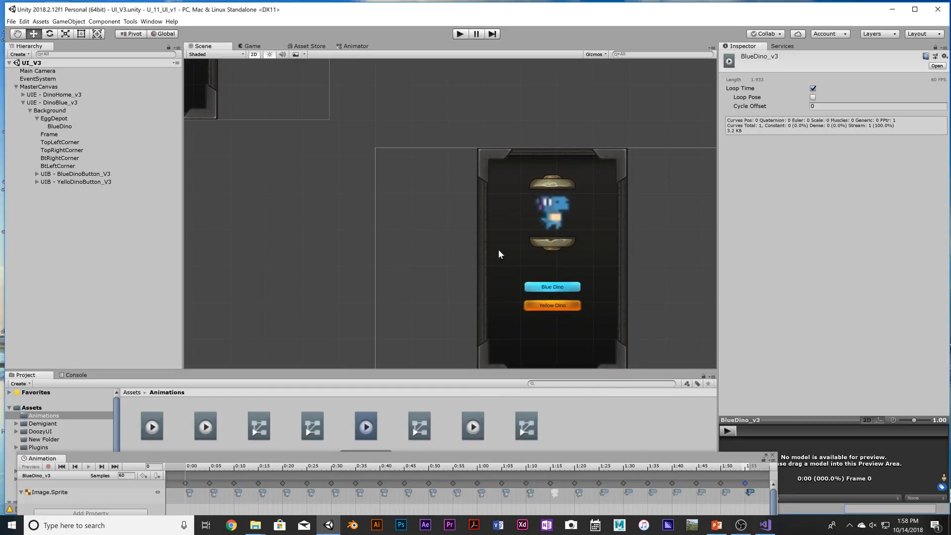
- Delete the UIB - YelloDinoButton_V3 button from the UIE - DinoBlue_v3 panel
click(64, 181)
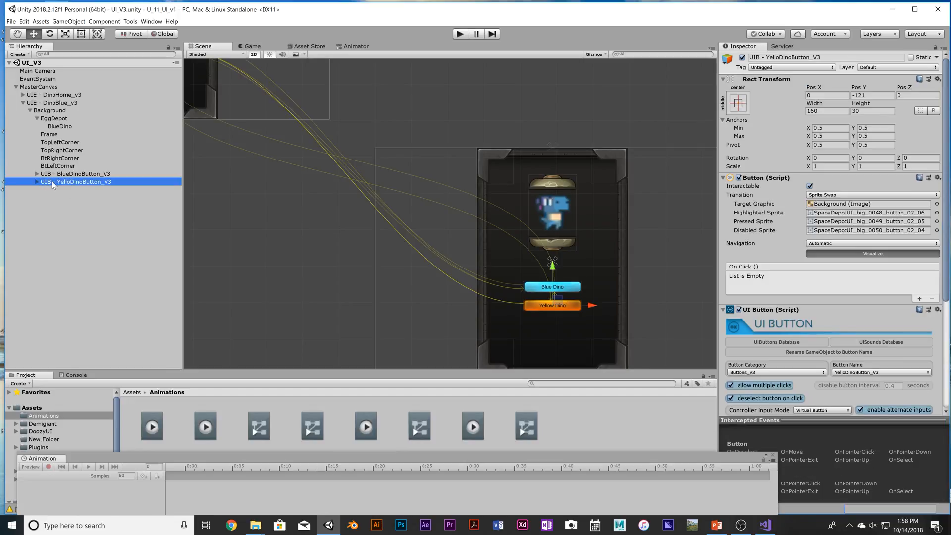
right_click(51, 181)
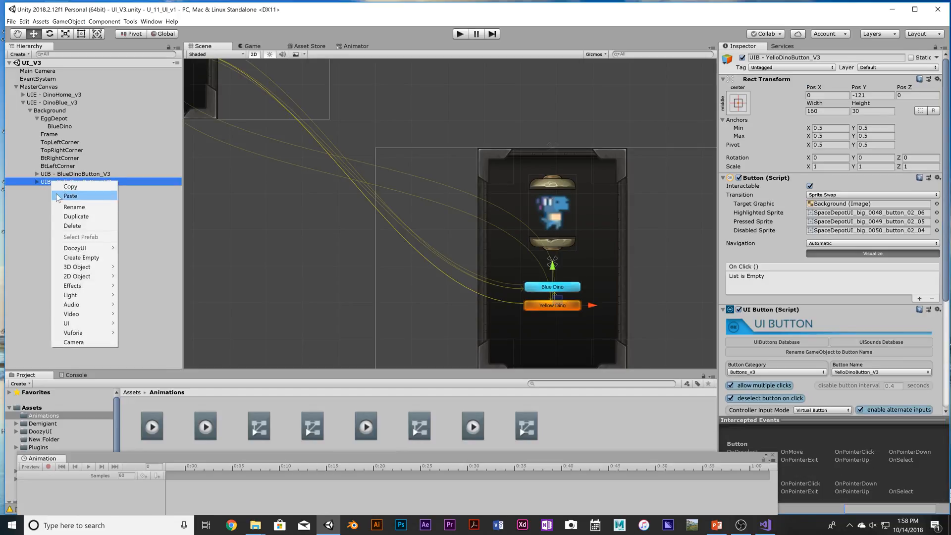
click(72, 226)
- Set the remaining BlueDinoButton_V3 button's name to ReturntoHome_V3 in its UI Button script and rename its GameObject to match
click(79, 174)
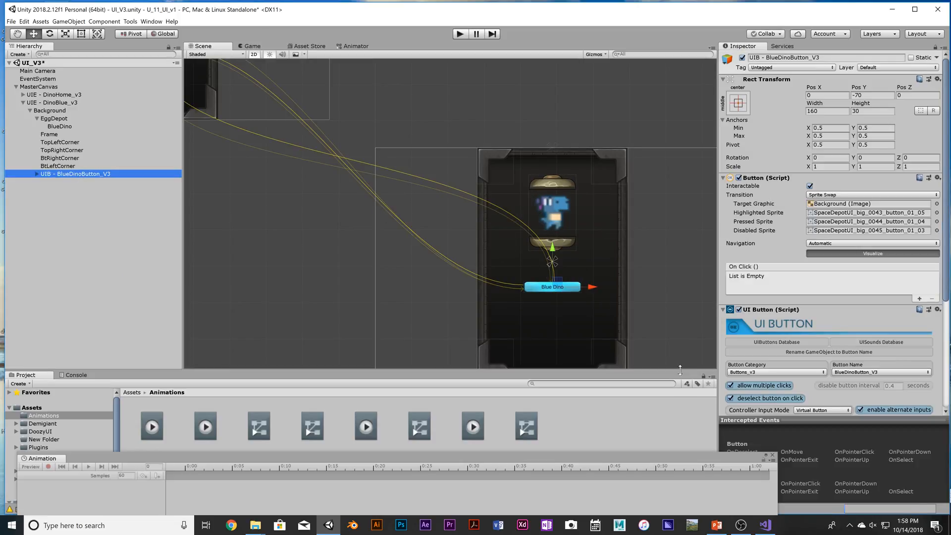
scroll(861, 321, down, 3)
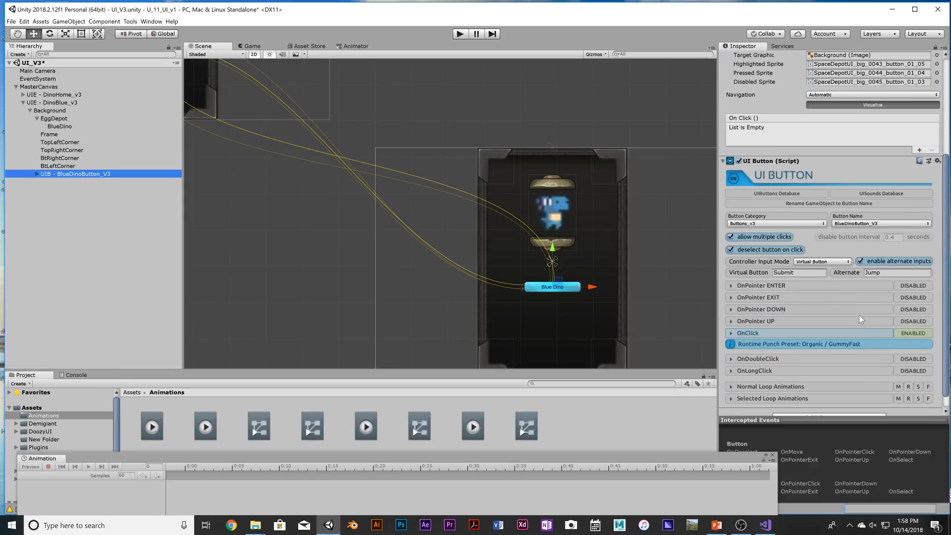
click(852, 226)
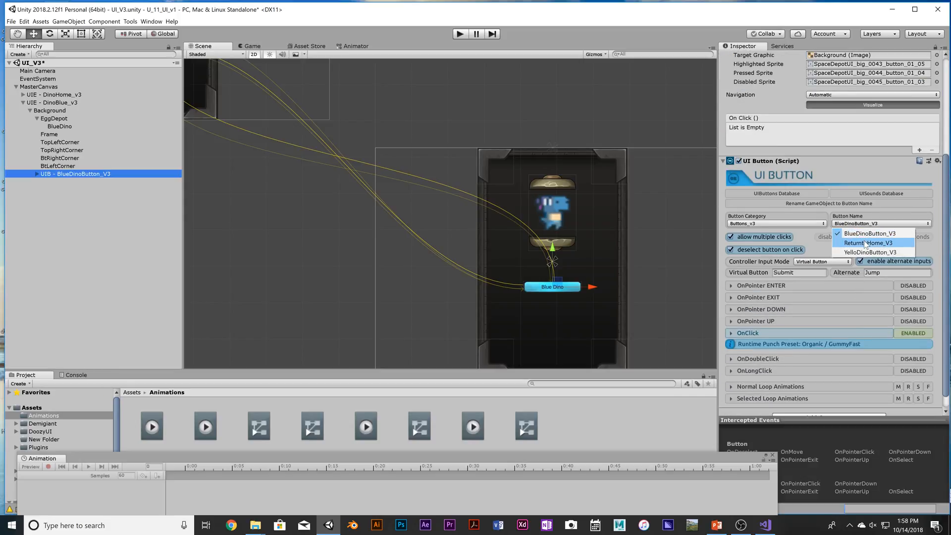
click(864, 241)
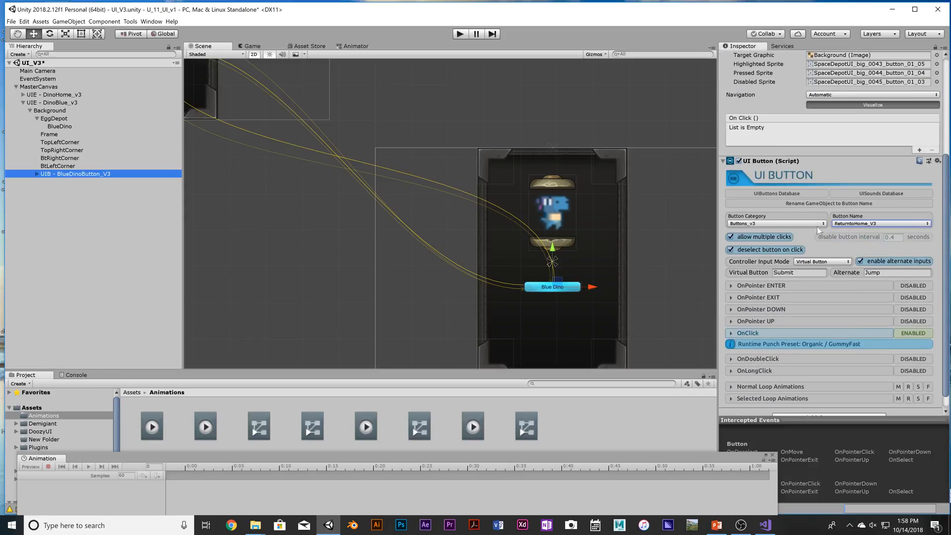
click(37, 175)
click(805, 202)
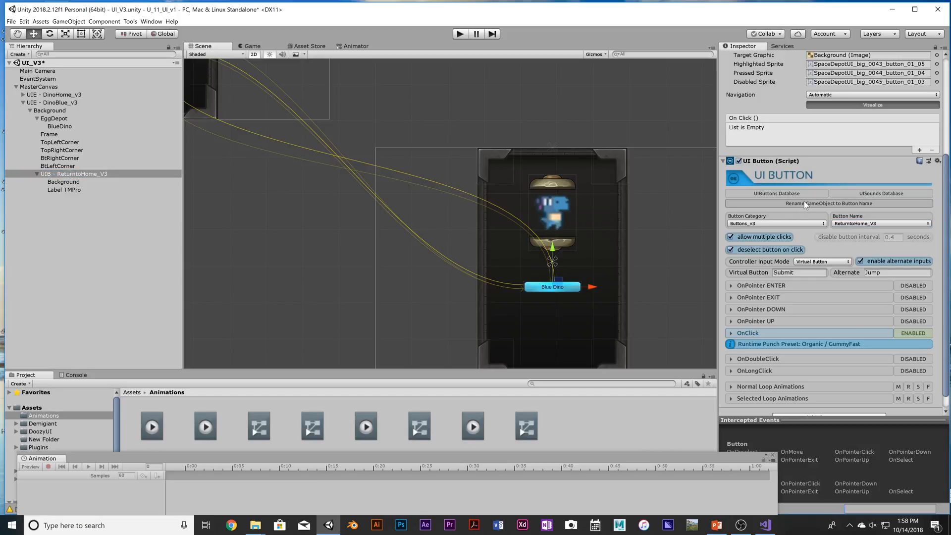
- Open the text settings of the Label TMPro under the UIB - ReturntoHome_V3 button
click(51, 190)
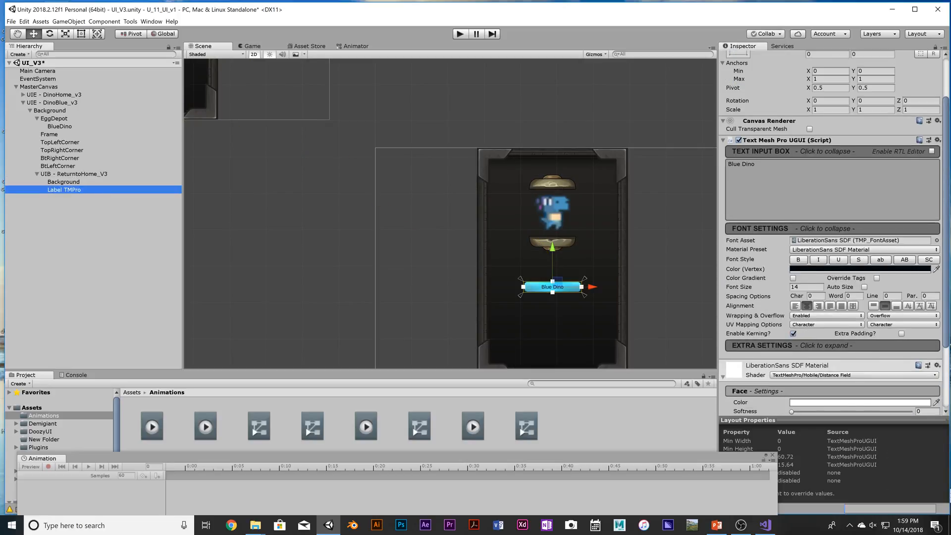
- Change the text of the return button's label from the copied wording to "Return"
click(792, 171)
text(Ret)
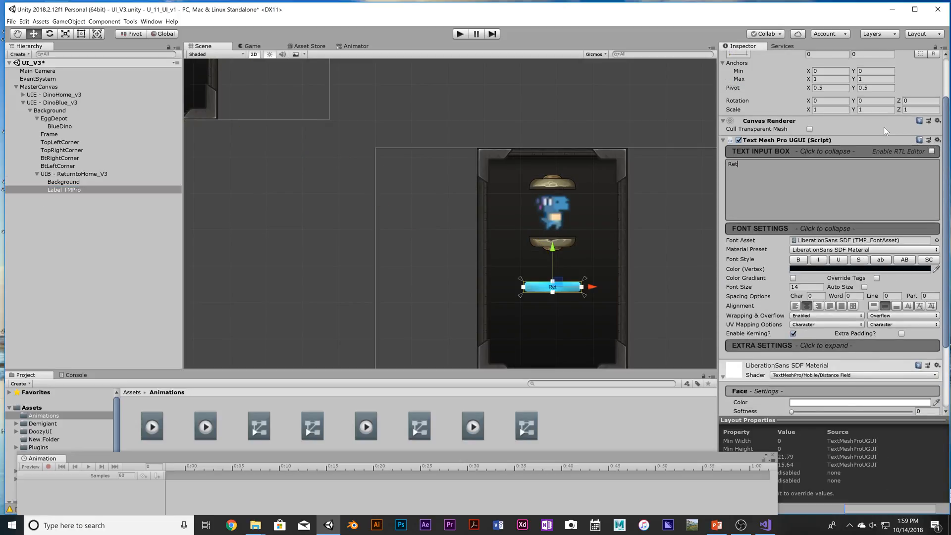
text(urn)
click(156, 211)
- Switch the transition of the UIB - ReturntoHome_V3 button from sprite swapping to Color Tint
click(64, 182)
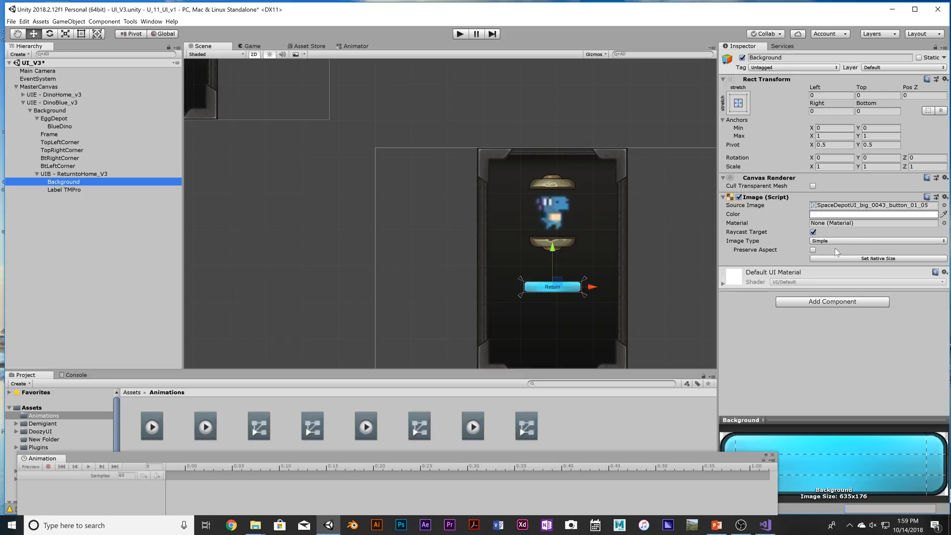
click(86, 174)
click(85, 182)
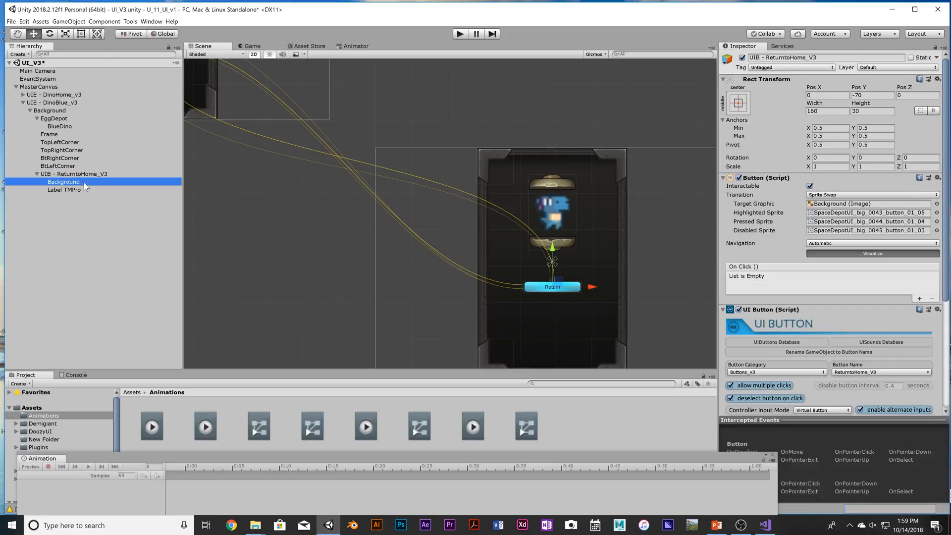
click(89, 189)
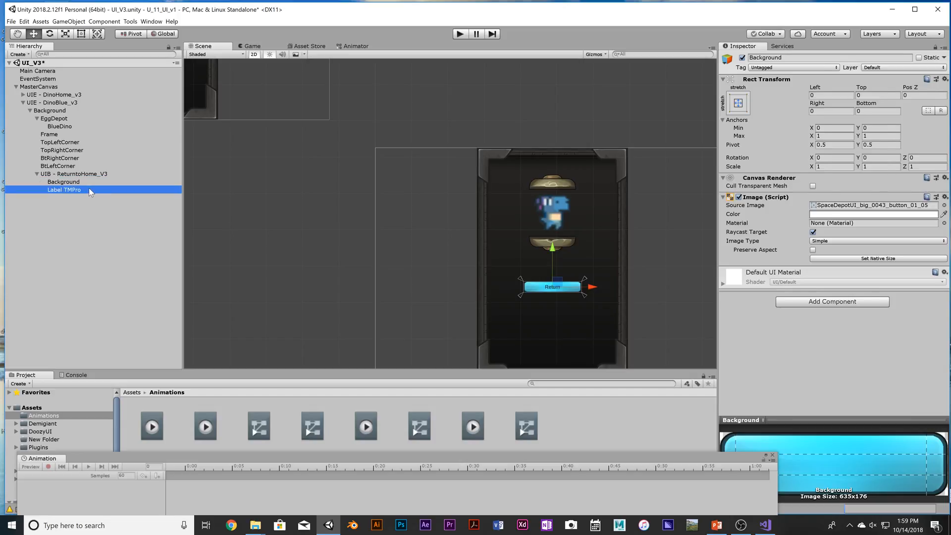
click(88, 181)
click(90, 173)
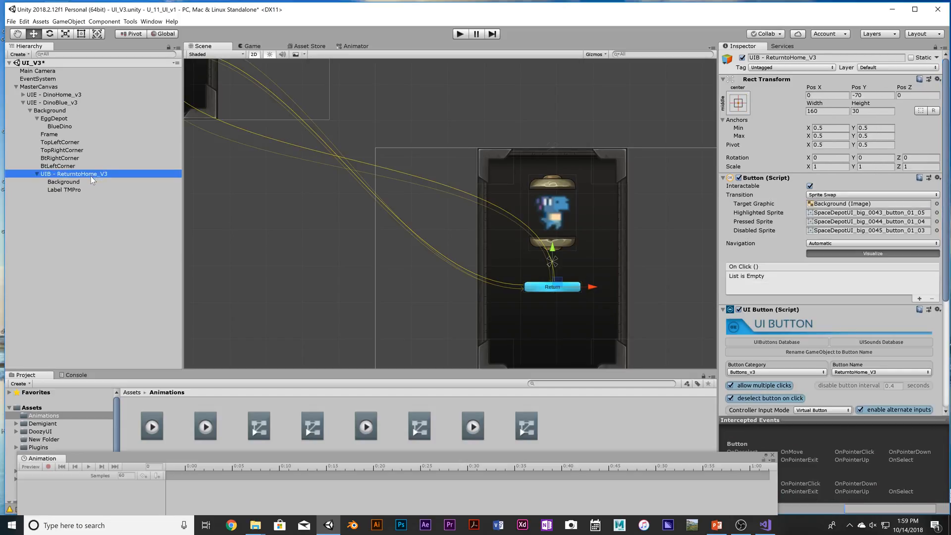
click(930, 197)
click(837, 213)
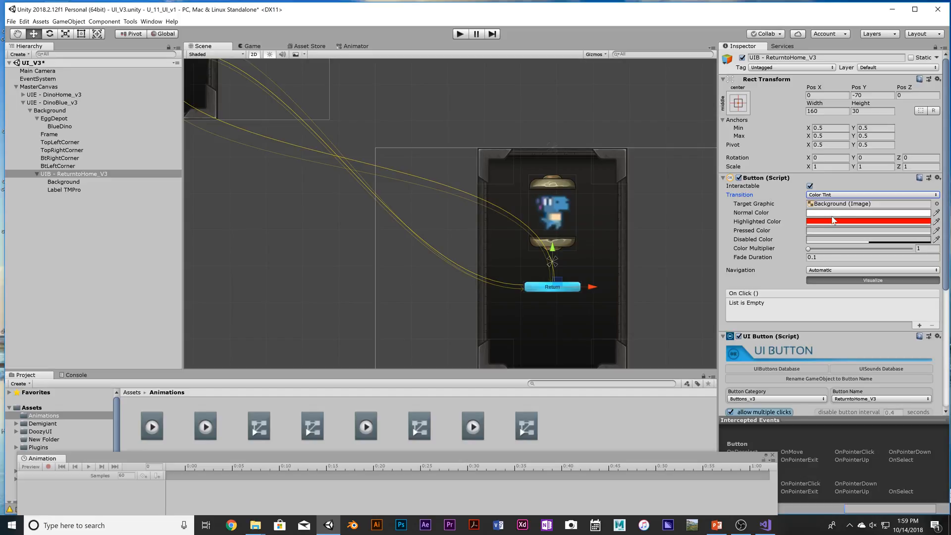
- Set the return button's Normal Color to orange, hex FFA600
click(832, 213)
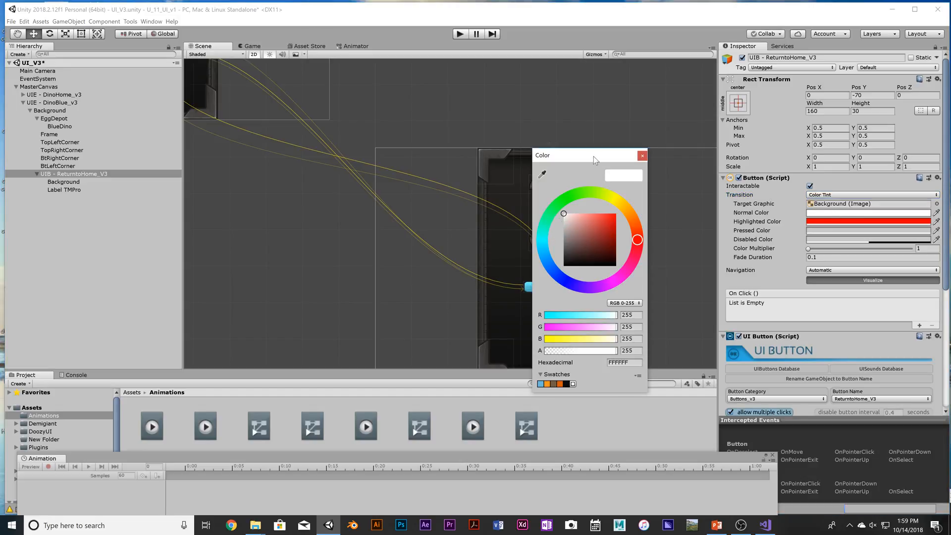
drag(594, 157, 716, 169)
click(668, 218)
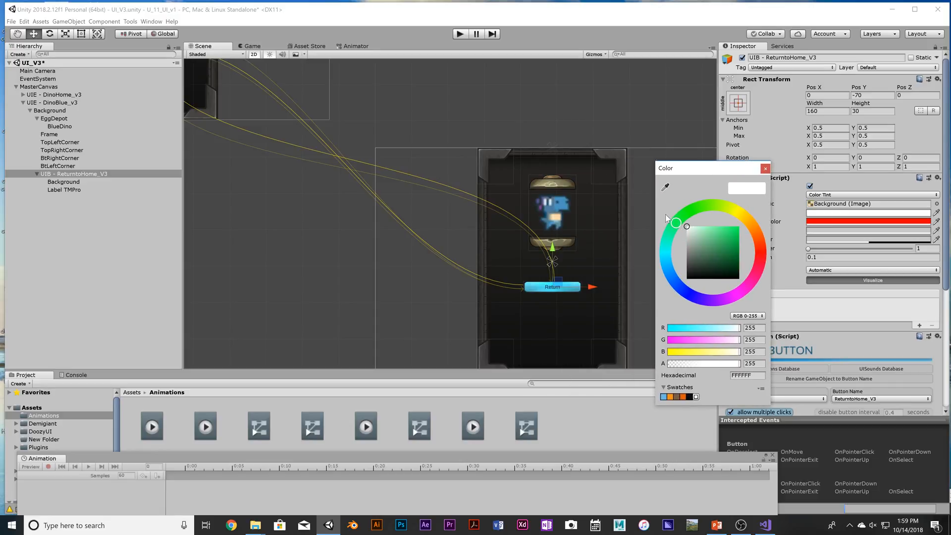
click(742, 213)
mouse_move(747, 205)
mouse_down()
mouse_move(738, 199)
mouse_move(743, 214)
mouse_move(760, 217)
mouse_up()
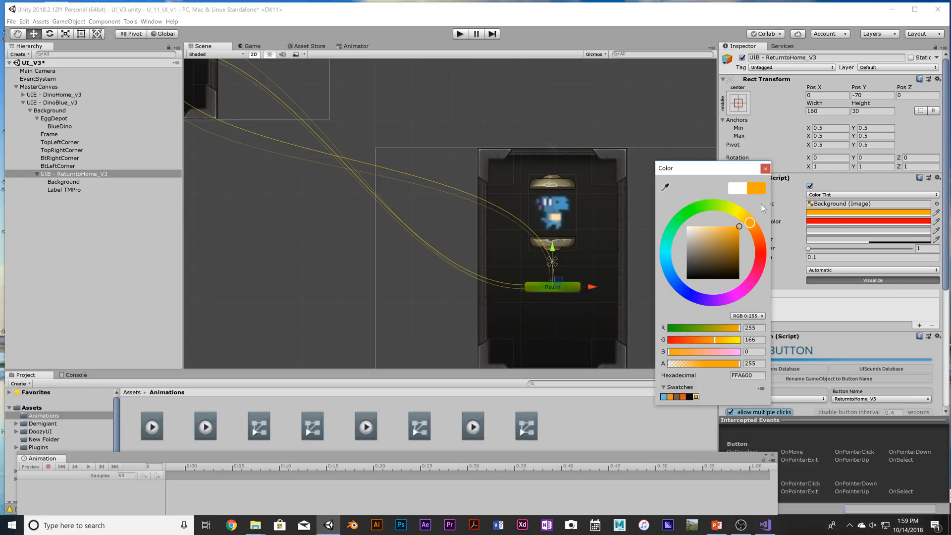
click(764, 168)
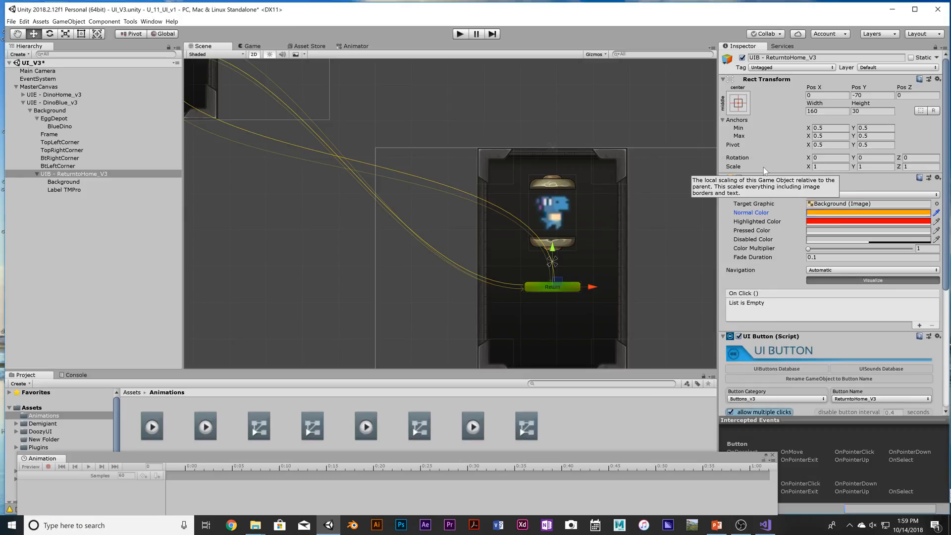
- Tint the Image component of the return button's Background child yellow-orange
click(79, 182)
click(882, 214)
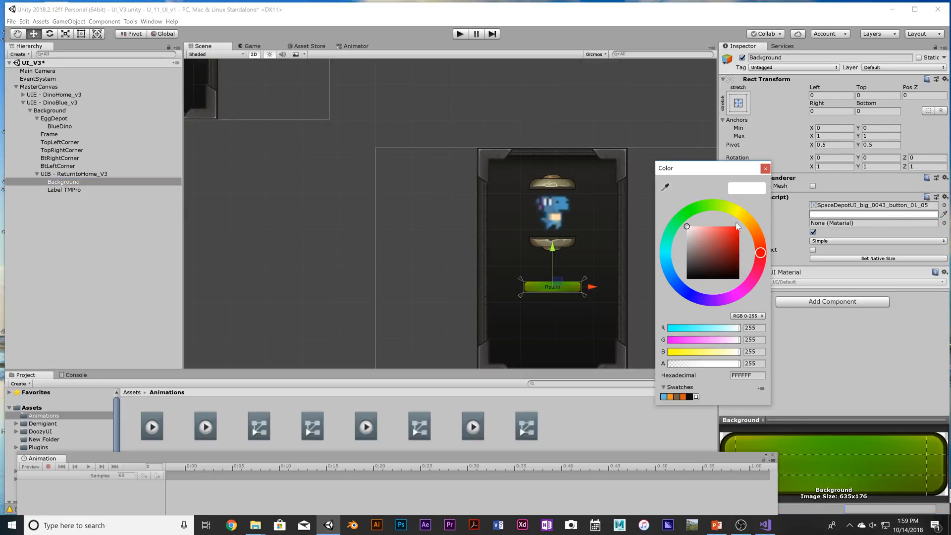
drag(758, 227, 748, 209)
click(86, 179)
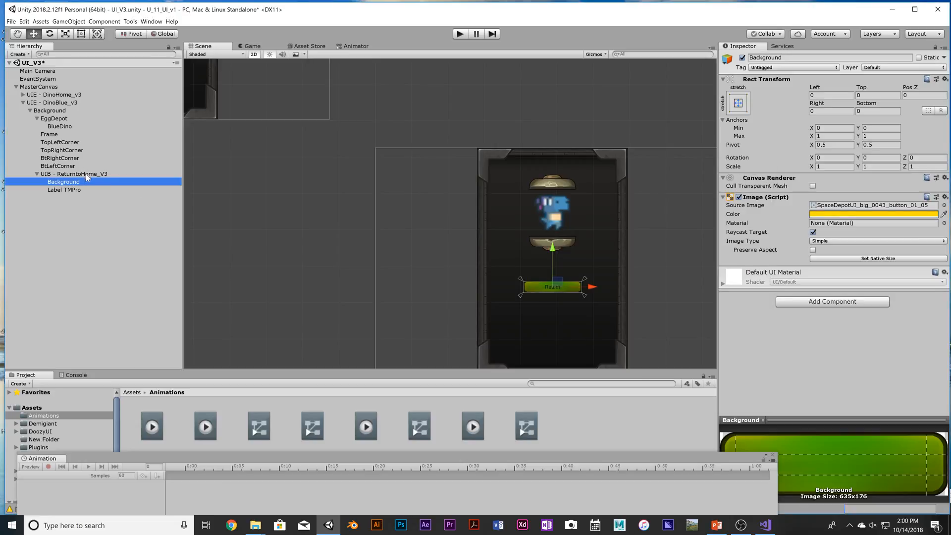
- Set the return button's Pressed Color to dark orange and its Disabled Color to E05A00
key(Up)
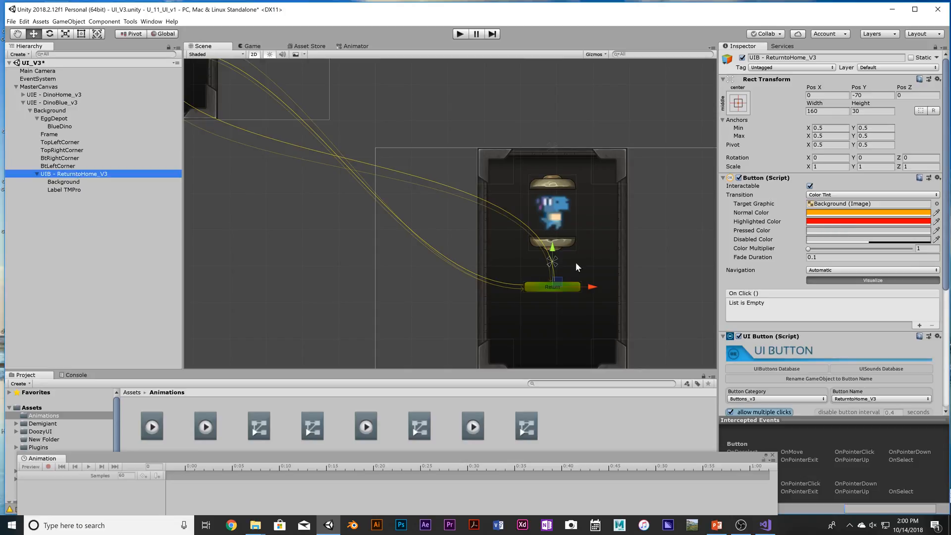
click(831, 230)
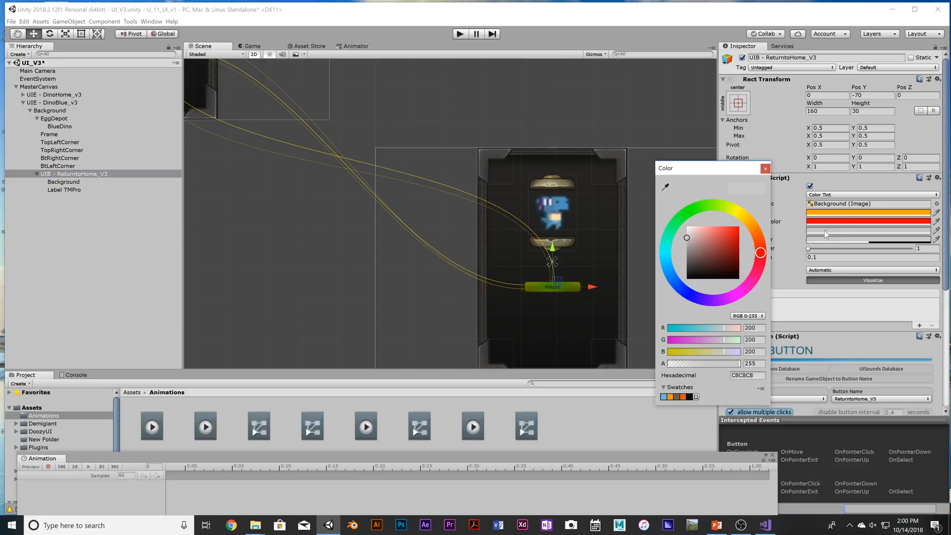
click(753, 226)
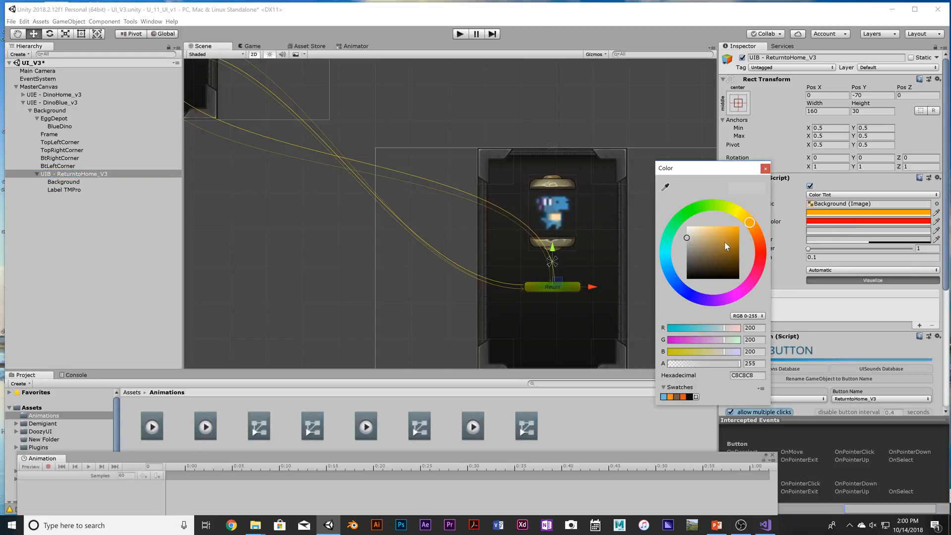
mouse_move(725, 242)
mouse_down()
mouse_move(758, 228)
mouse_move(764, 237)
mouse_move(744, 233)
mouse_move(767, 244)
mouse_move(763, 234)
mouse_up()
click(826, 238)
click(726, 234)
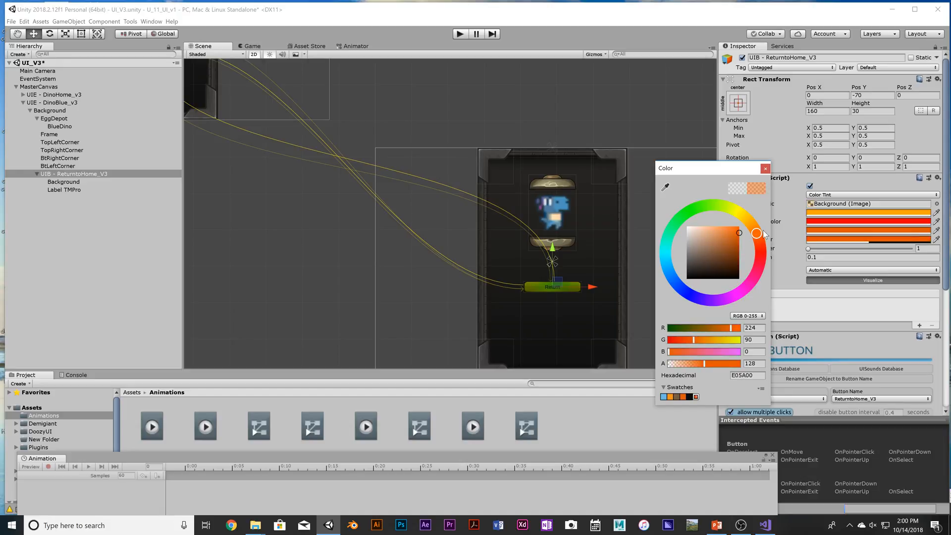
click(817, 316)
- Save the scene and run the game briefly to check the Return button's highlight color
key(ctrl+s)
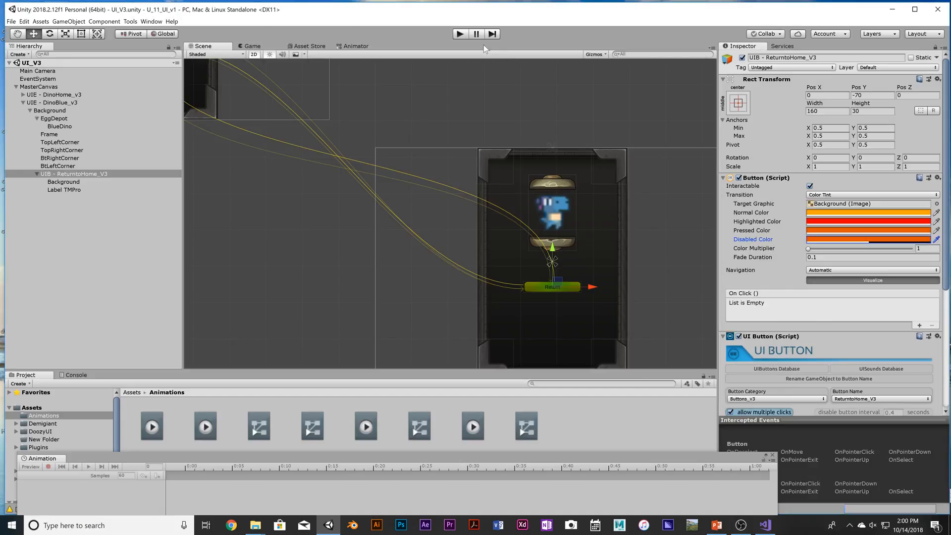
click(460, 35)
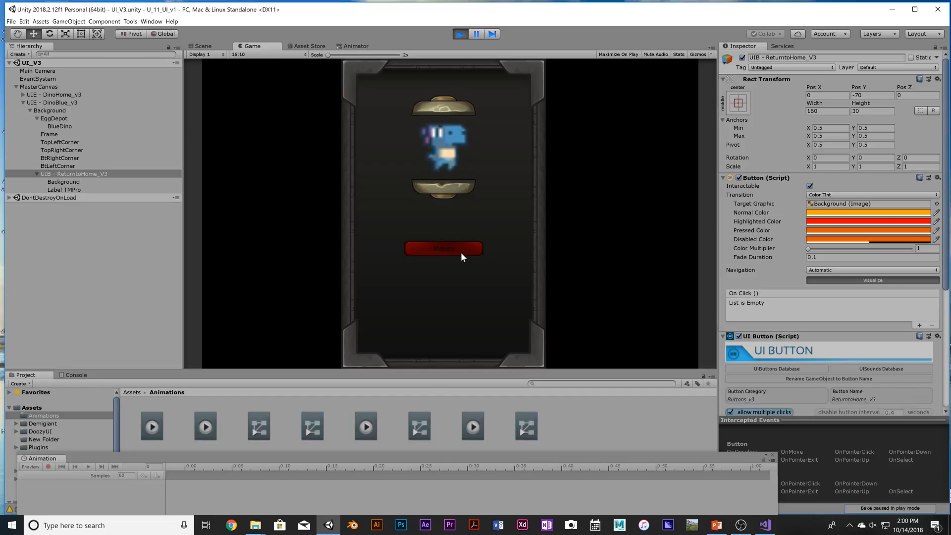
click(460, 34)
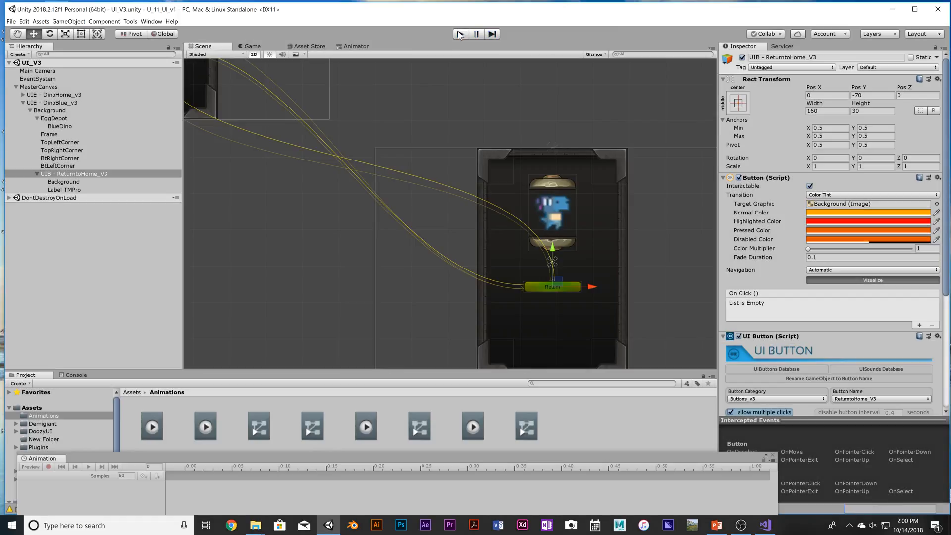
- Set the return button's Highlighted Color to orange, hex FF9800, and save the scene
click(849, 223)
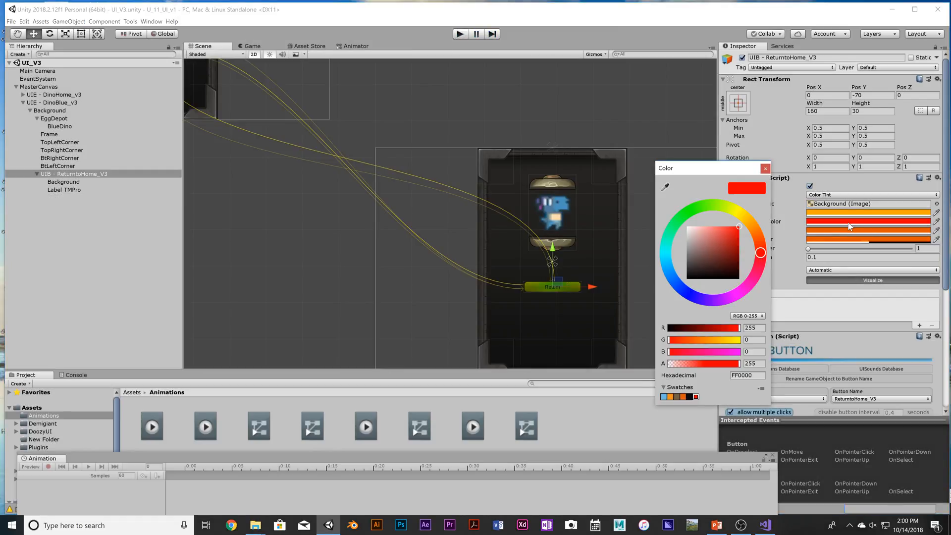
drag(745, 230, 754, 222)
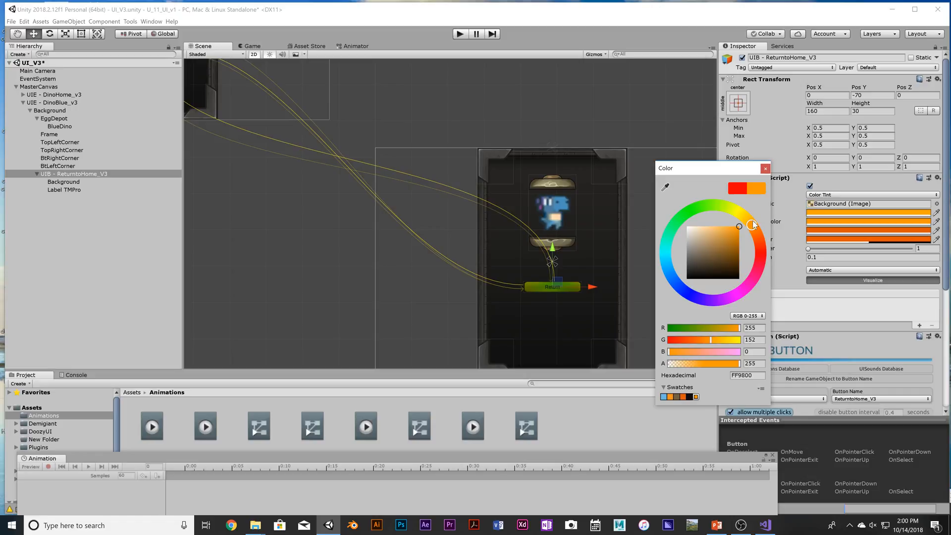
key(ctrl+s)
- Run the game, try the Return button several times, and stop play mode
click(459, 35)
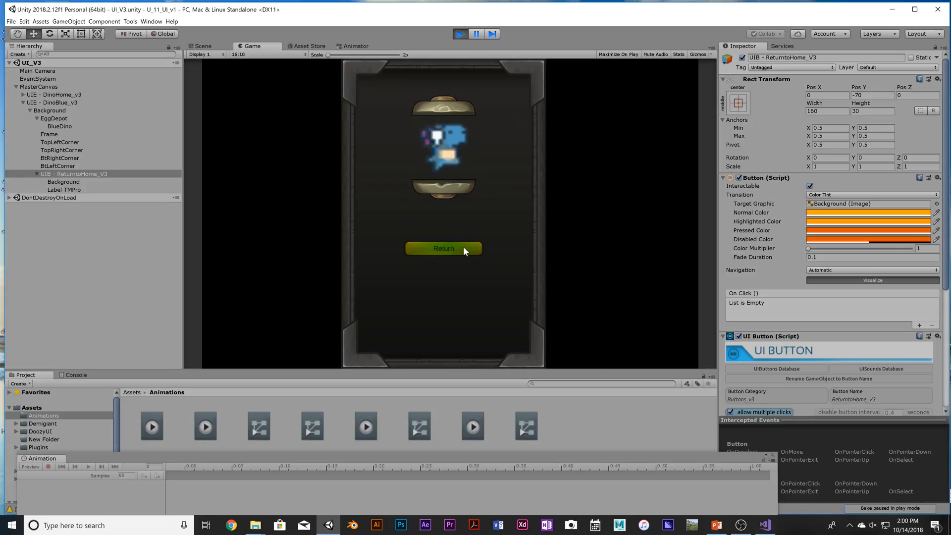
click(464, 247)
click(465, 247)
click(467, 248)
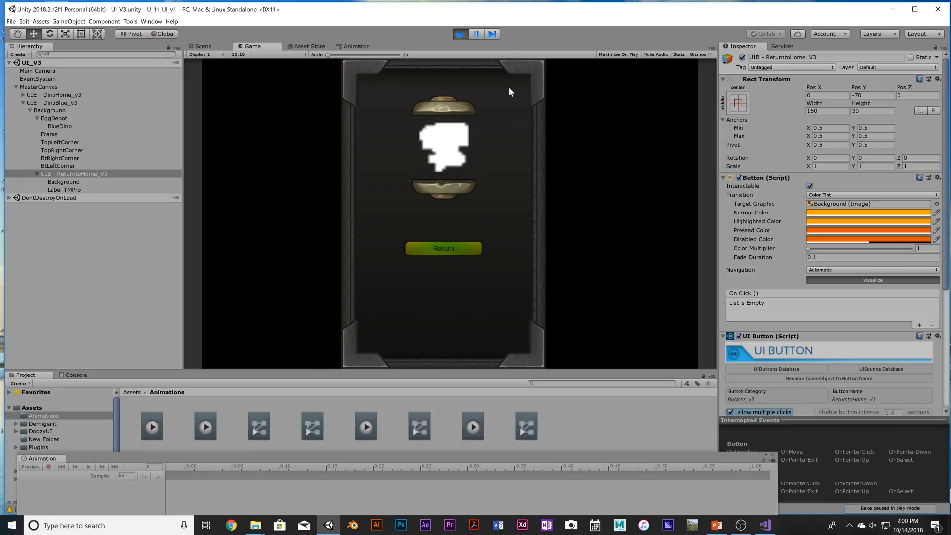
click(460, 34)
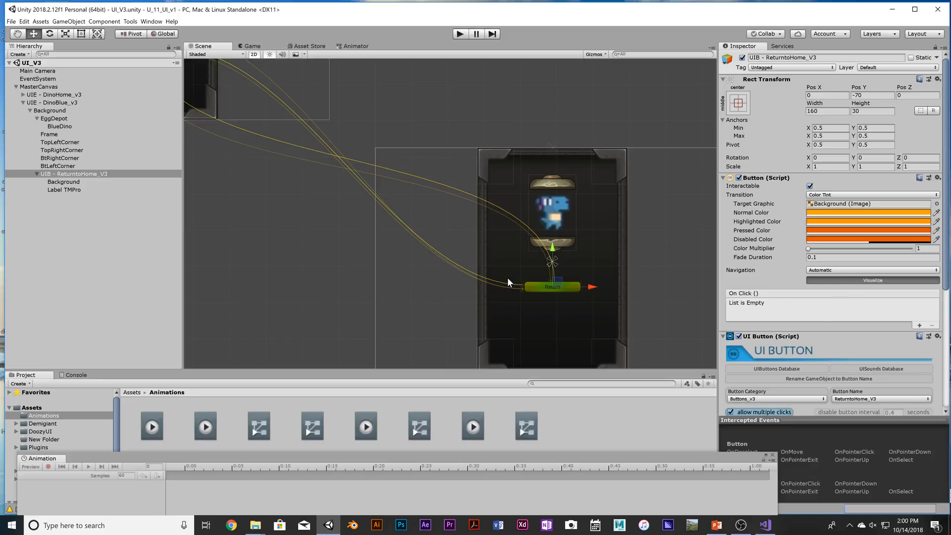
- Set the vertex color of the return button's Label TMPro text to white
scroll(843, 321, down, 5)
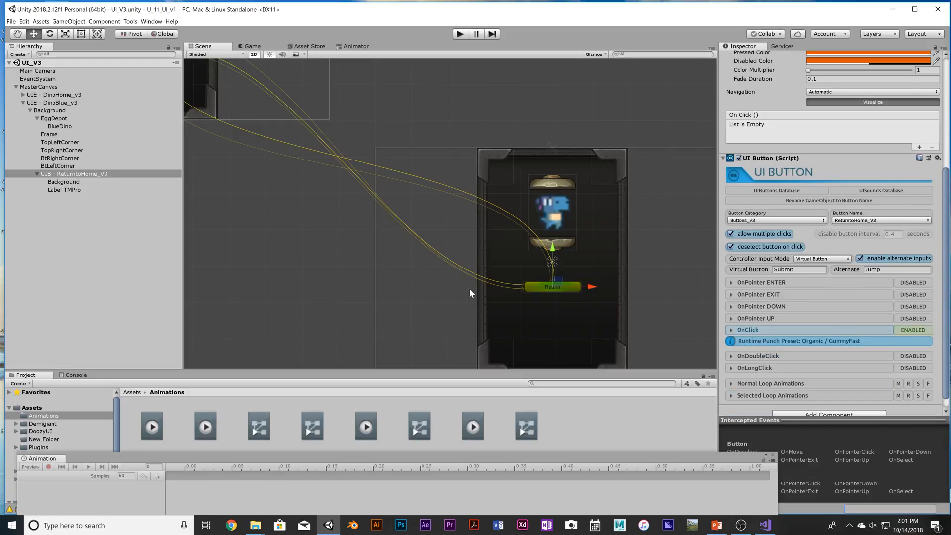
scroll(840, 204, up, 5)
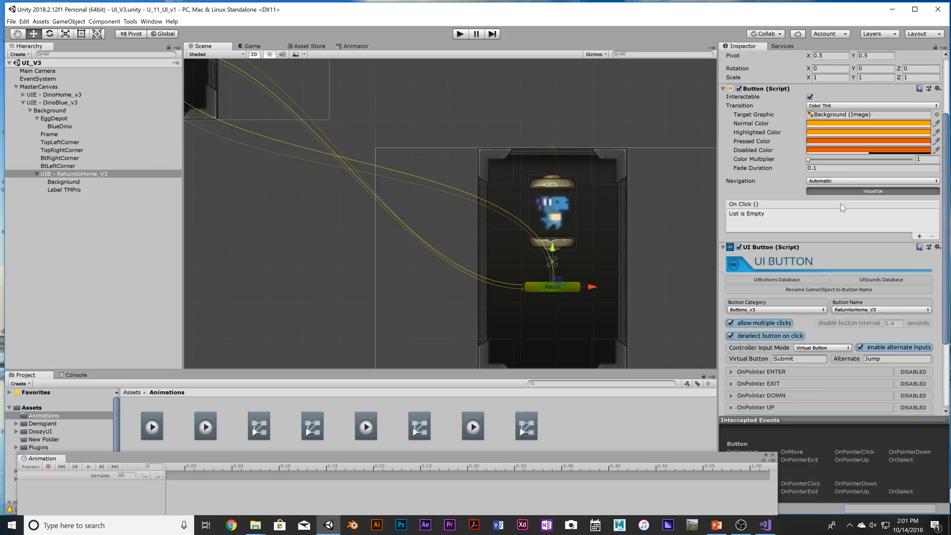
click(69, 189)
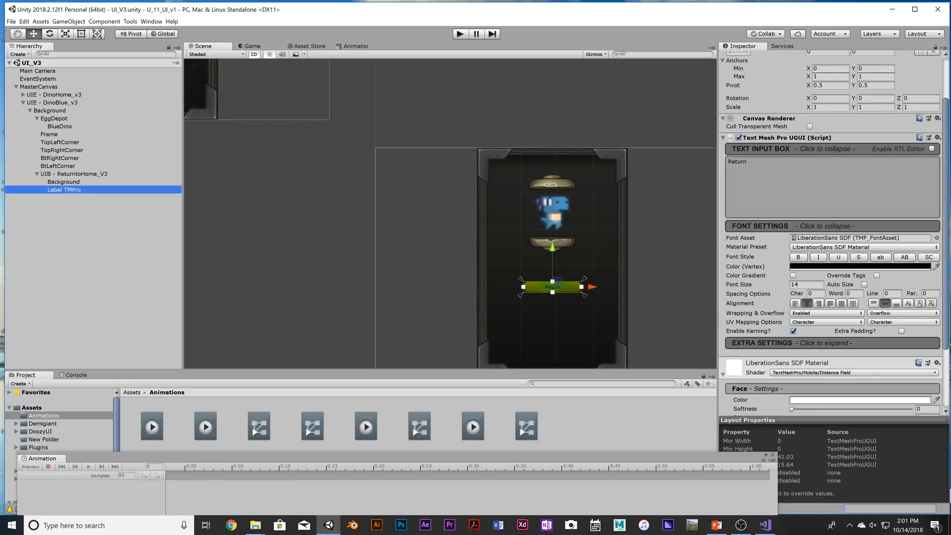
click(826, 266)
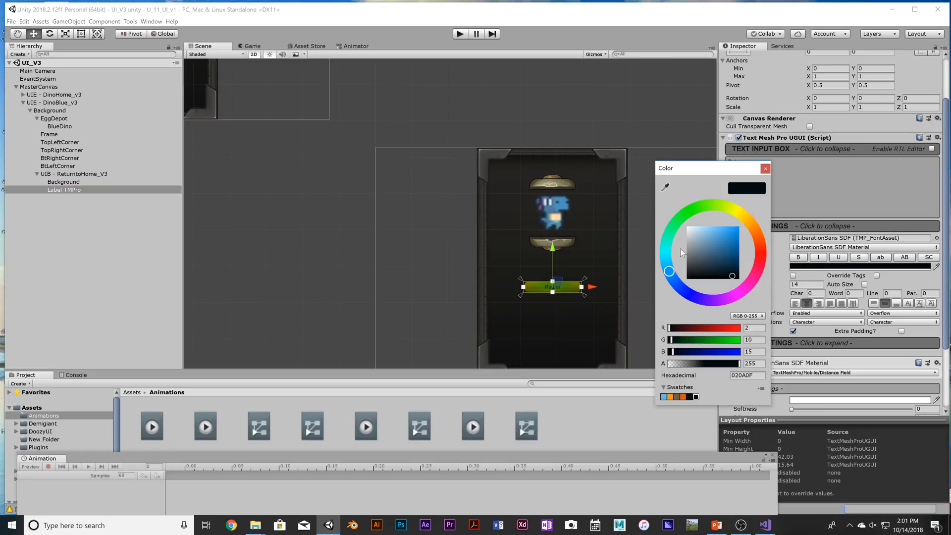
click(714, 240)
drag(712, 236, 521, 133)
click(266, 247)
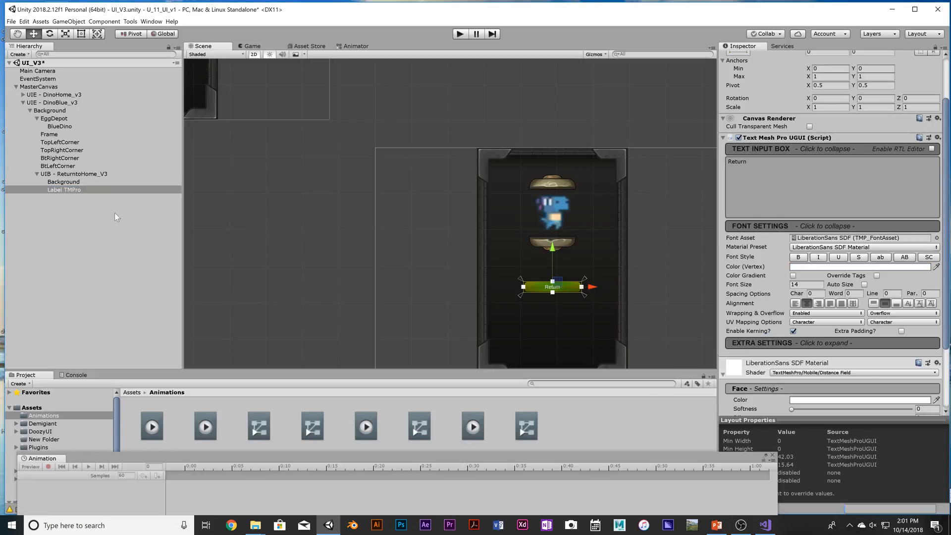
- In the return button's OnClick navigation settings, set the element to show to DinoHome_v3
click(94, 182)
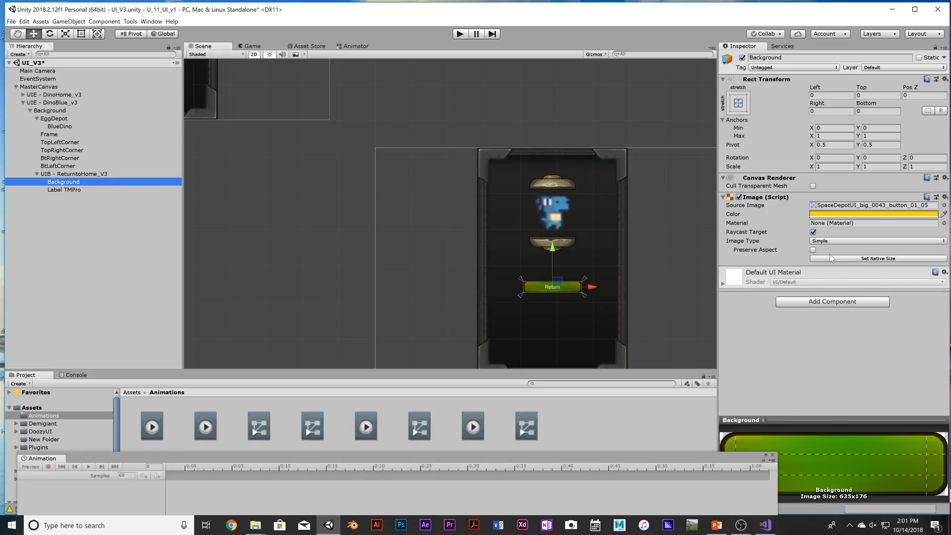
click(80, 174)
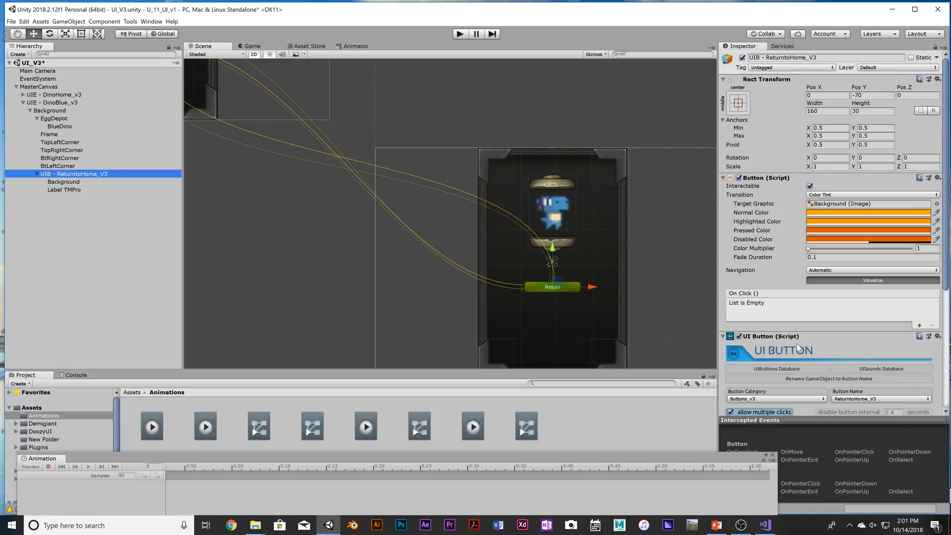
scroll(796, 338, down, 10)
click(730, 317)
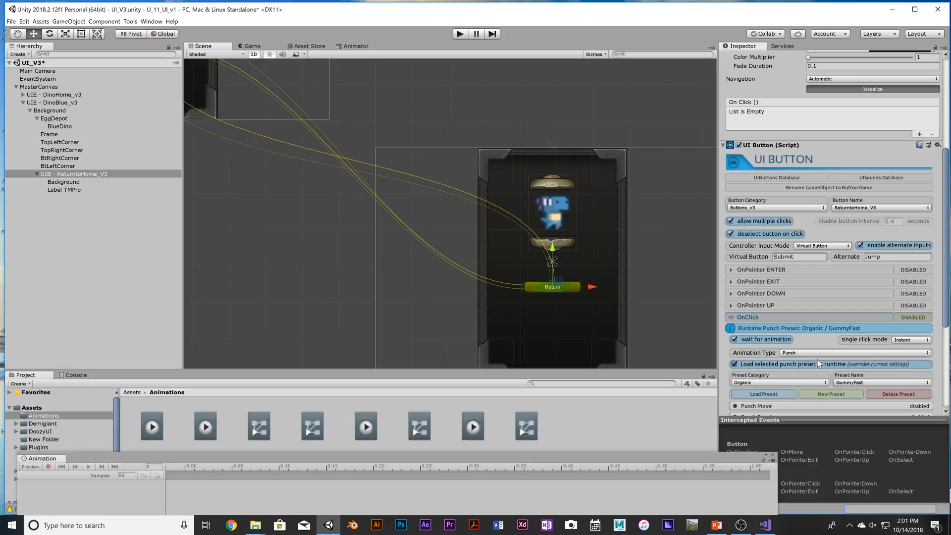
scroll(817, 358, down, 8)
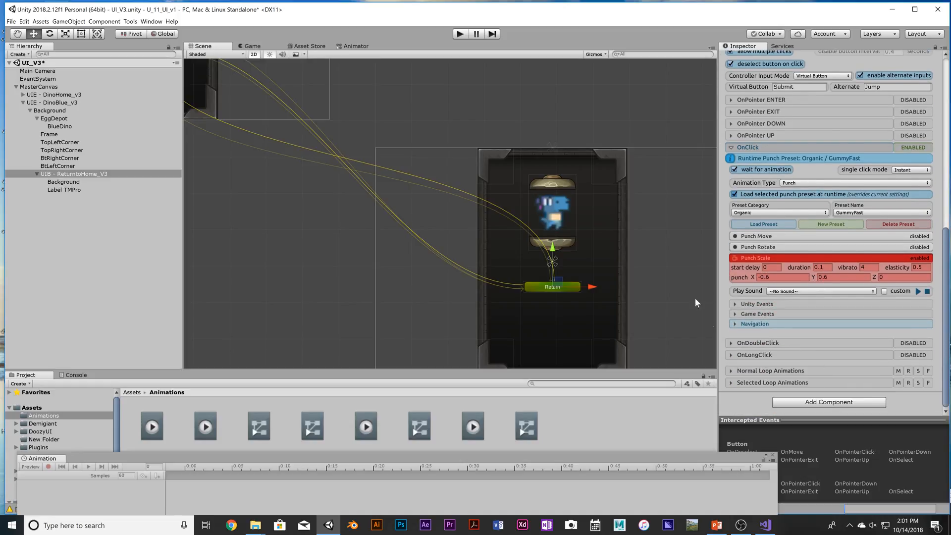
click(736, 324)
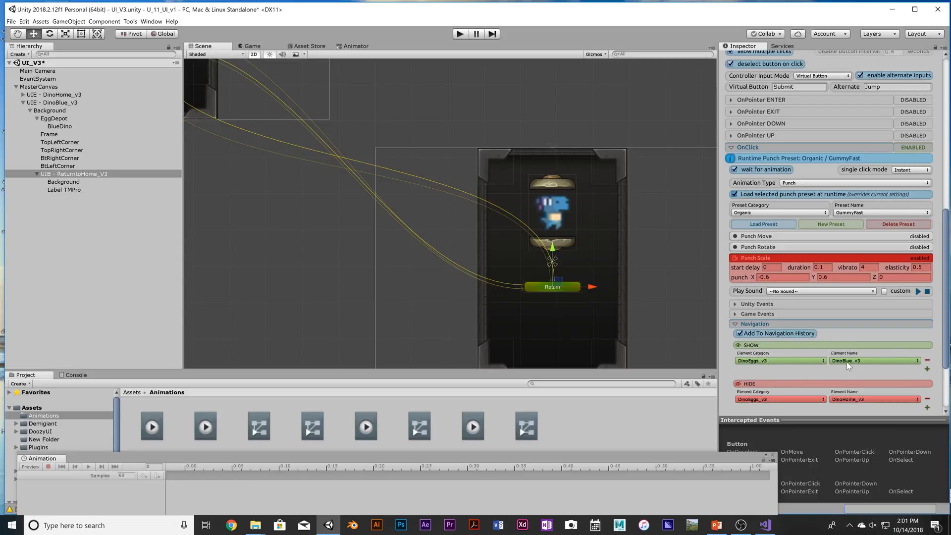
click(918, 360)
click(885, 391)
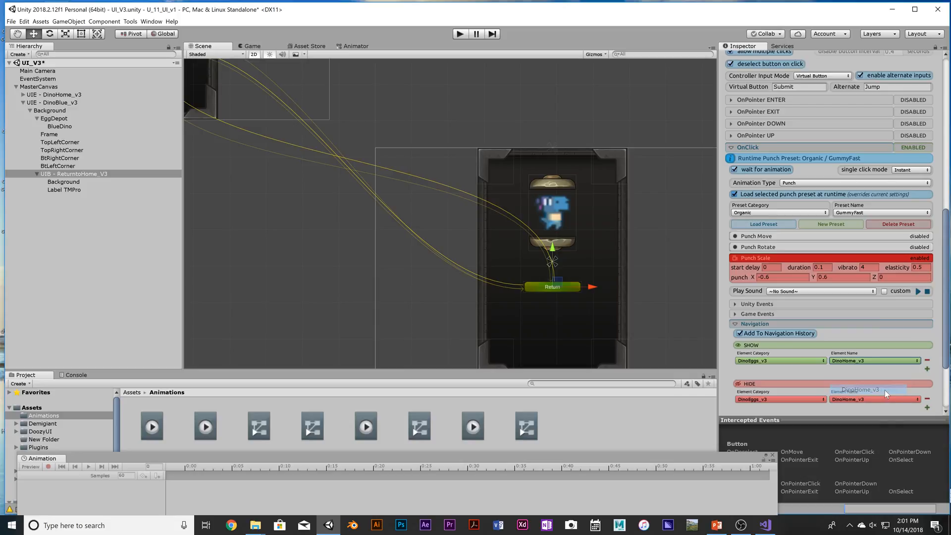
- In the return button's OnClick navigation settings, set the element to hide to DinoBlue_v3
scroll(880, 366, down, 3)
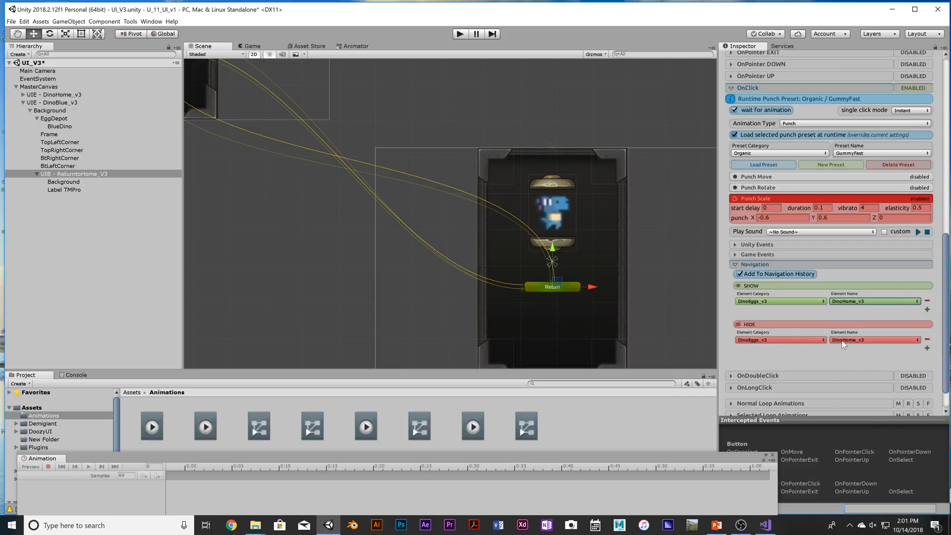
click(843, 342)
click(878, 363)
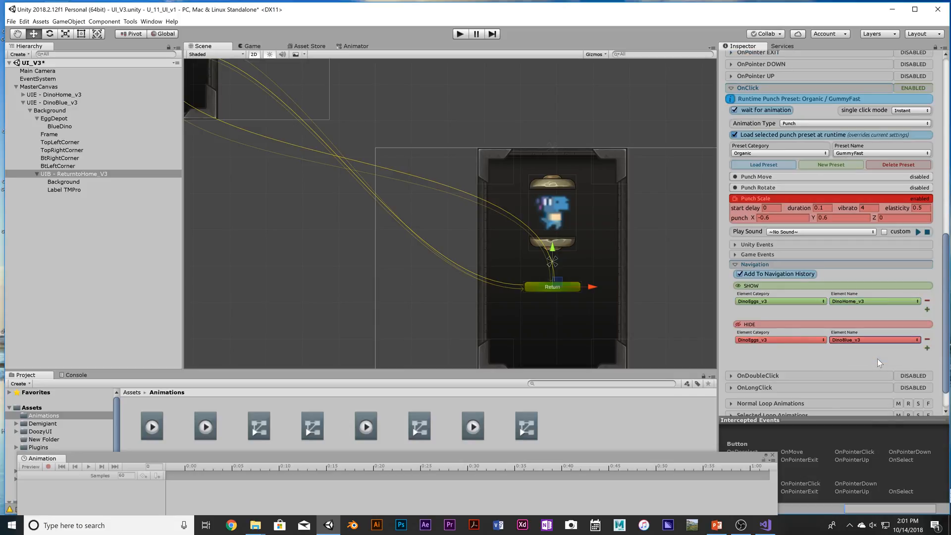
- Set the image color of the blue dino screen's Frame to blue, hex 00B8FF
scroll(575, 219, down, 2)
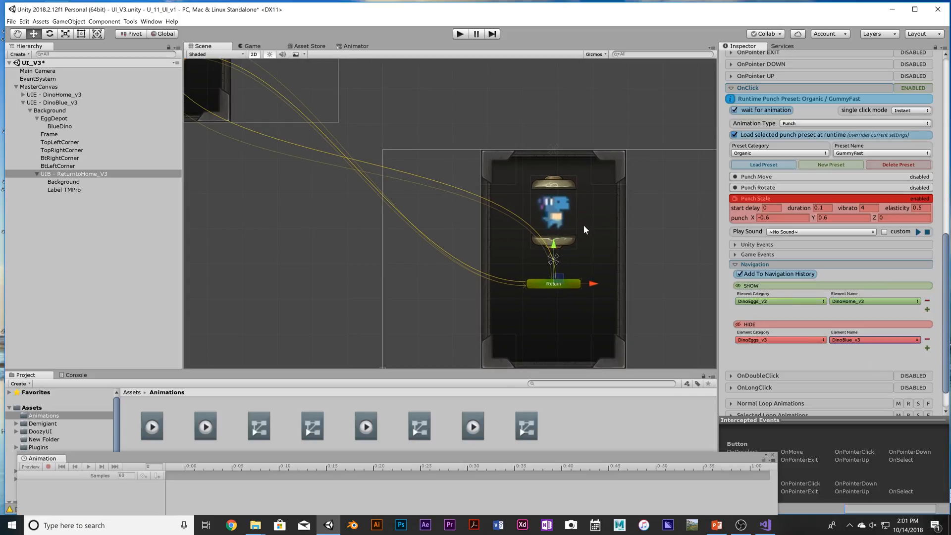
scroll(584, 223, down, 1)
click(610, 180)
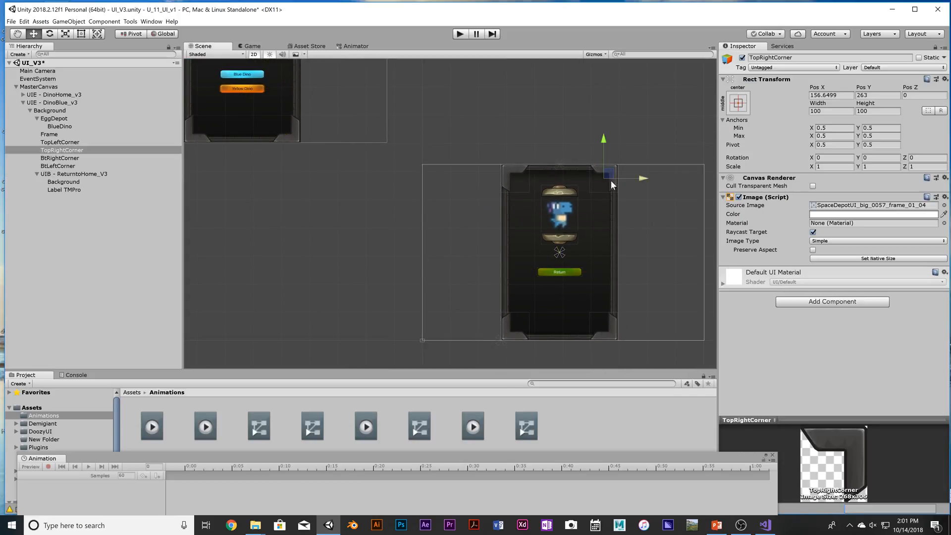
click(536, 167)
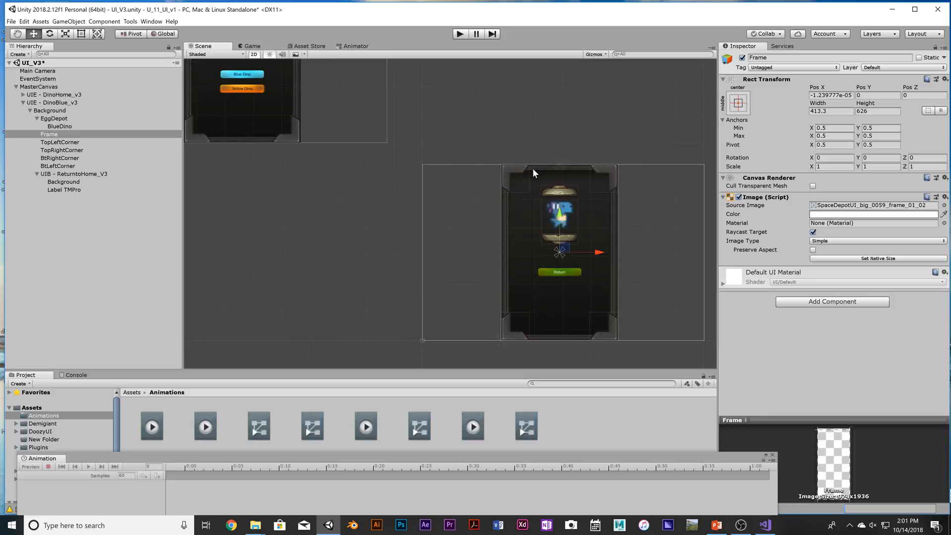
click(72, 138)
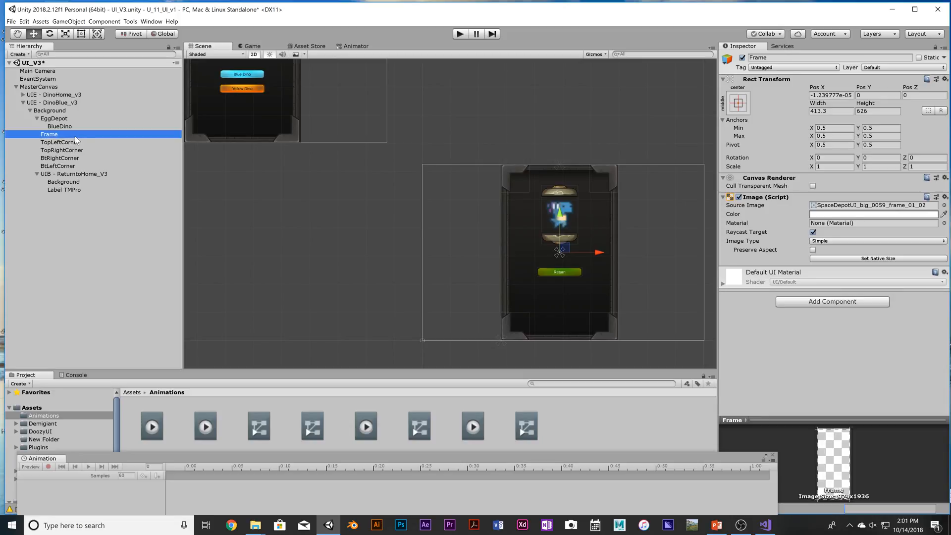
click(853, 215)
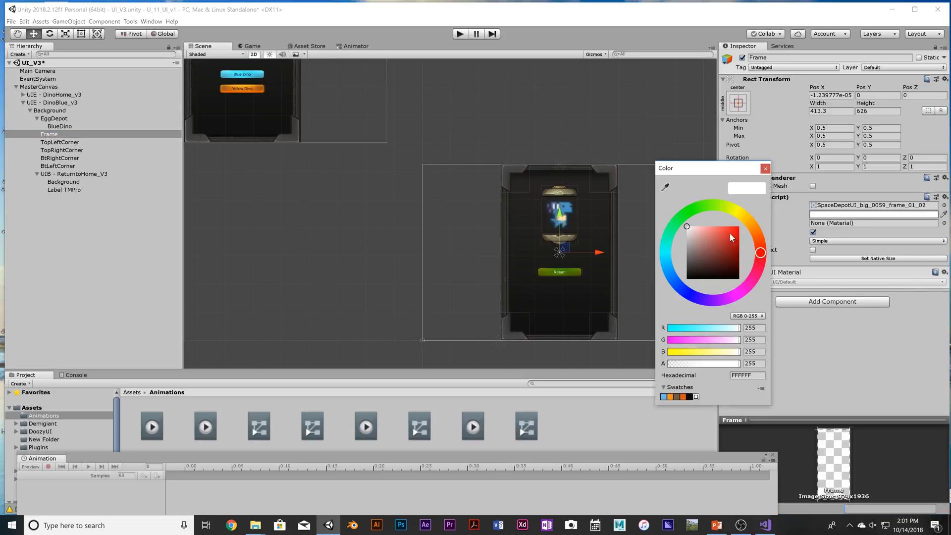
click(672, 248)
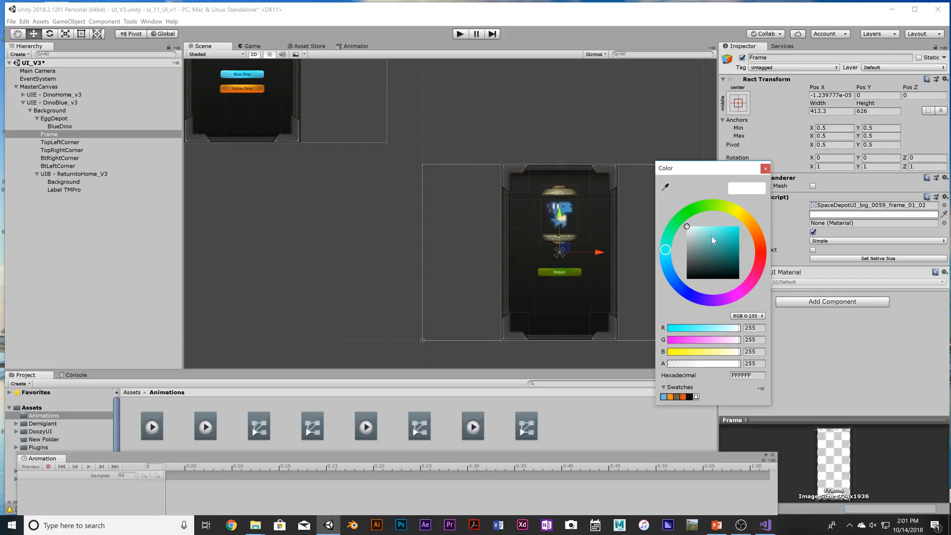
drag(667, 265, 667, 268)
drag(721, 238, 781, 202)
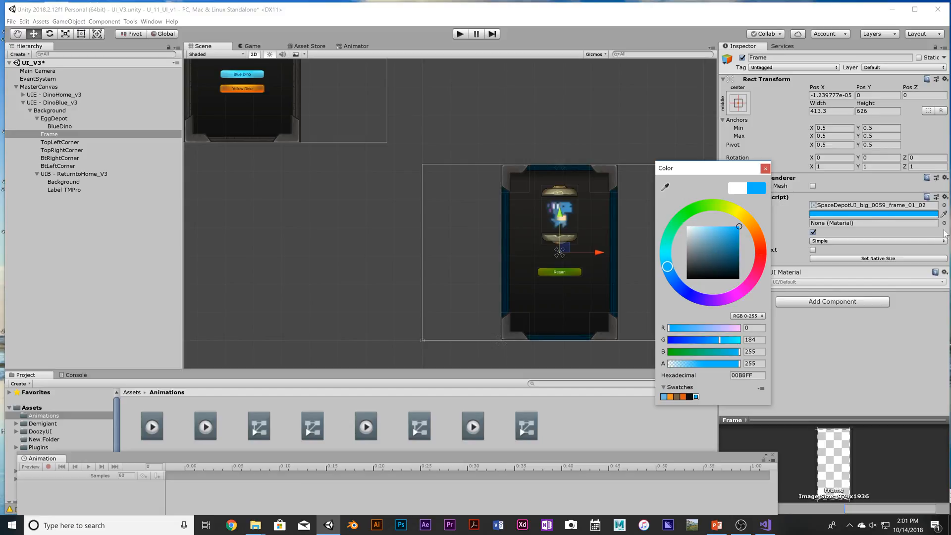
- Set the image color of all four corner pieces on the blue dino screen to cyan, hex 00E7FF
click(79, 144)
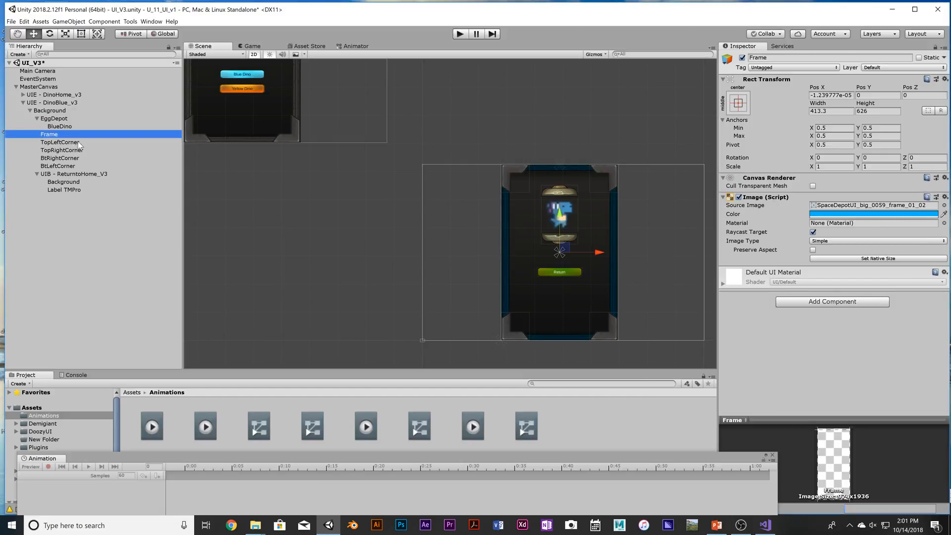
click(78, 143)
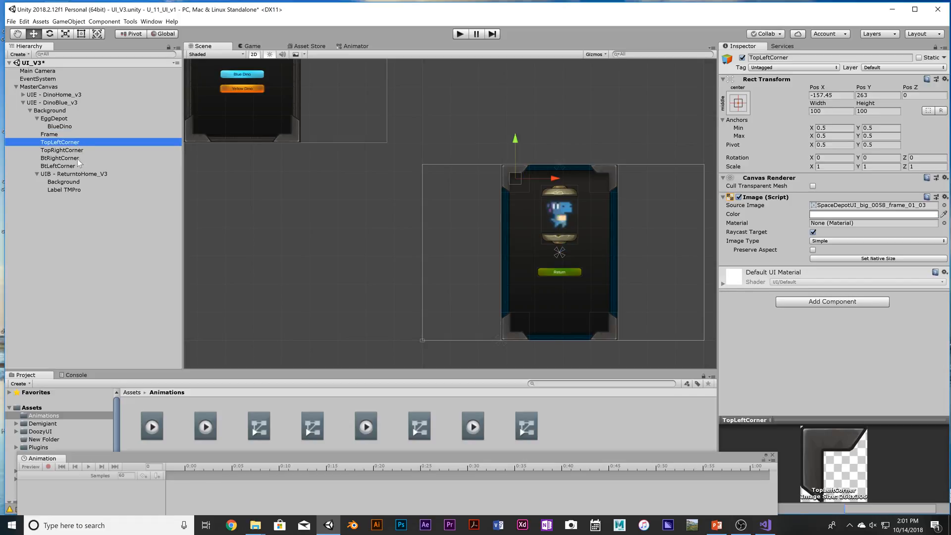
shift+click(79, 166)
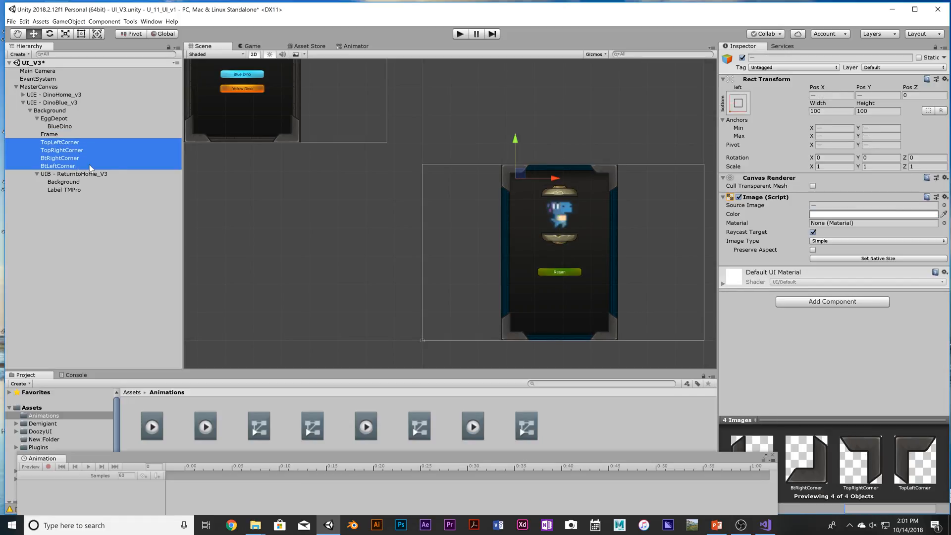
click(875, 214)
click(666, 259)
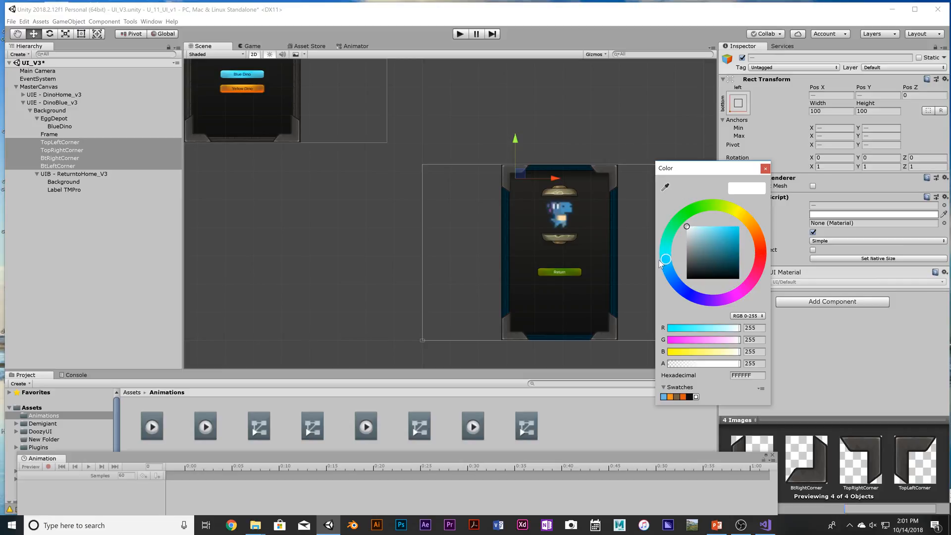
mouse_move(719, 241)
mouse_down()
mouse_move(744, 223)
mouse_move(716, 222)
mouse_move(758, 217)
mouse_up()
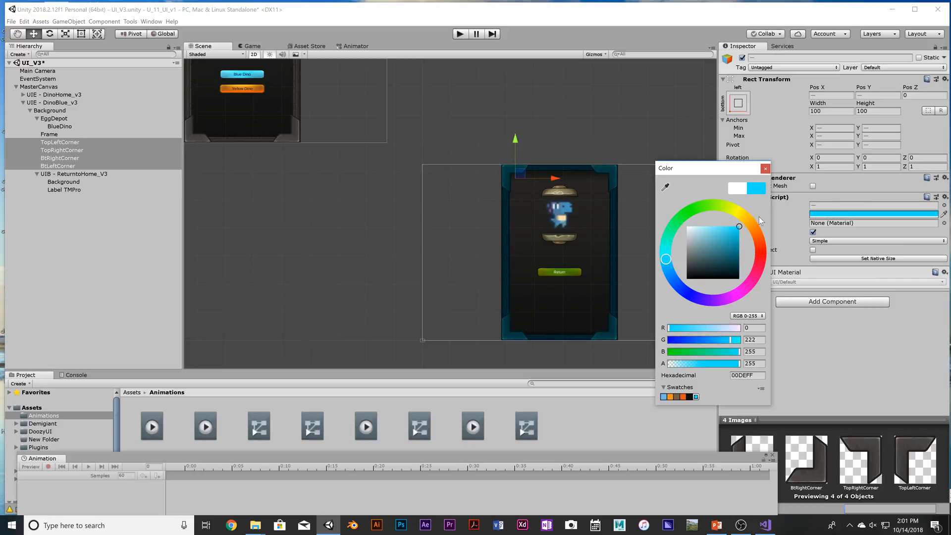
mouse_move(664, 262)
mouse_down()
mouse_move(655, 243)
mouse_move(645, 268)
mouse_move(627, 238)
mouse_move(614, 282)
mouse_move(610, 272)
mouse_move(616, 299)
mouse_move(602, 282)
mouse_move(599, 325)
mouse_move(571, 244)
mouse_move(552, 269)
mouse_up()
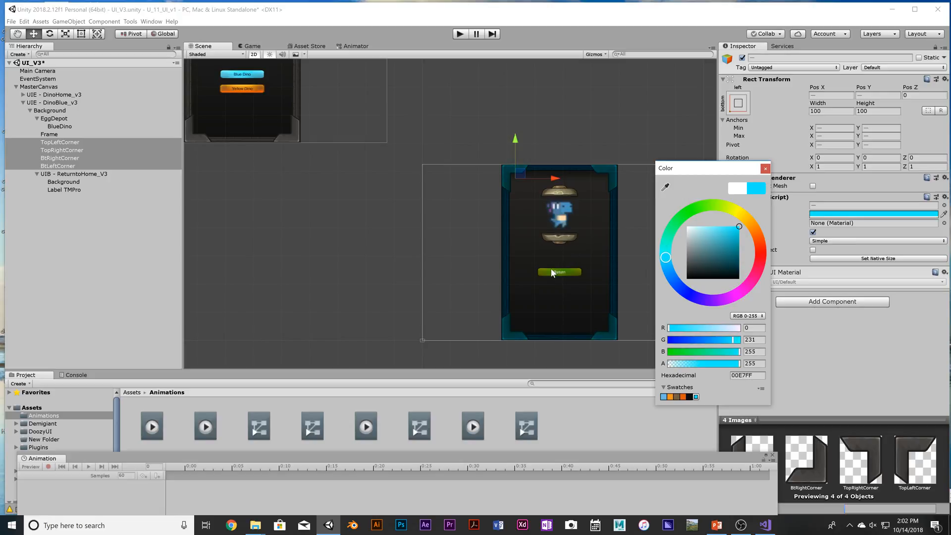
click(766, 168)
click(627, 128)
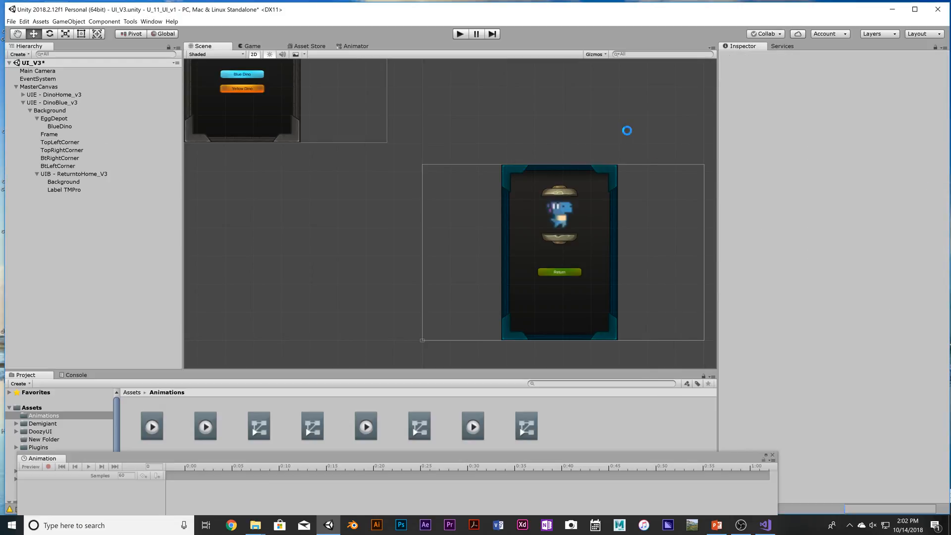
- Save the scene, run the game to test the recolored blue dino screen, and stop play mode
key(ctrl+s)
click(459, 35)
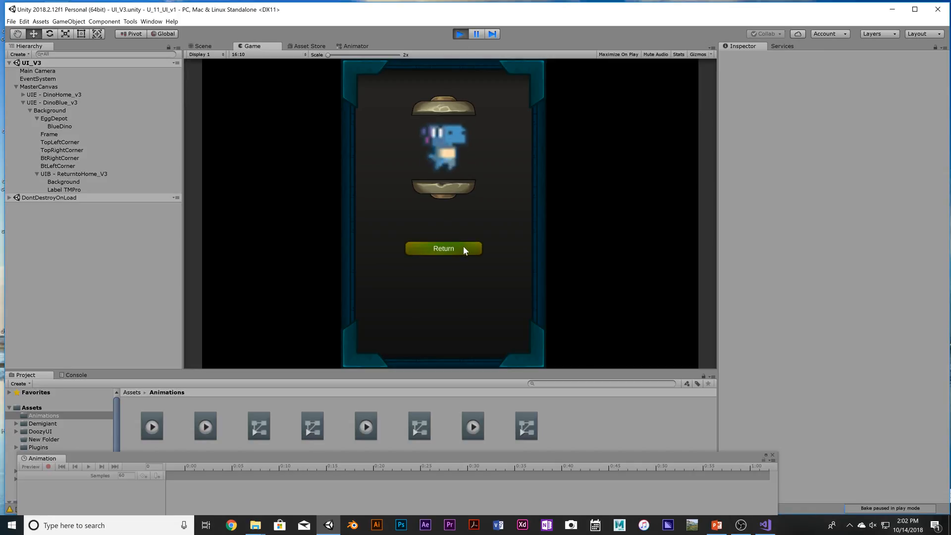
click(460, 33)
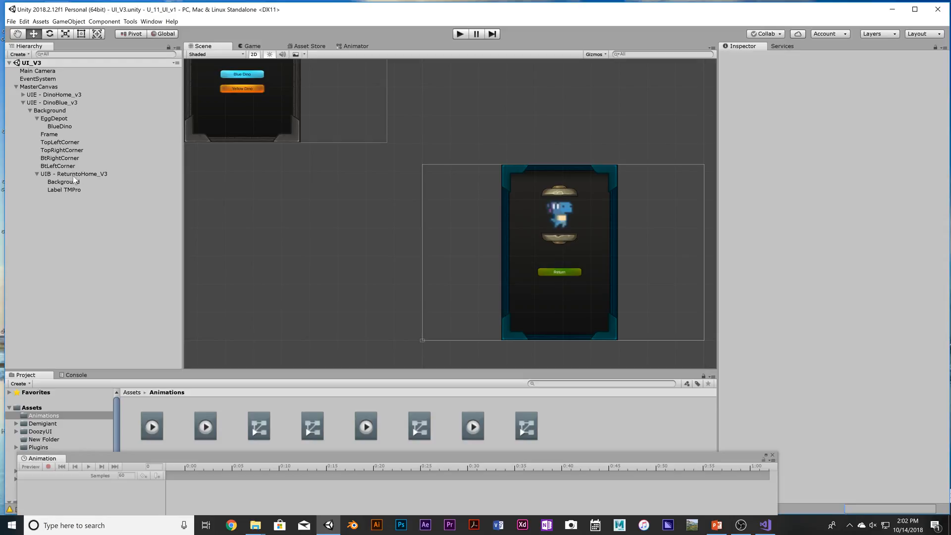
- Enable a custom start position of 0, 0, 0 on both the UIE - DinoBlue_v3 and UIE - DinoHome_v3 elements
click(65, 102)
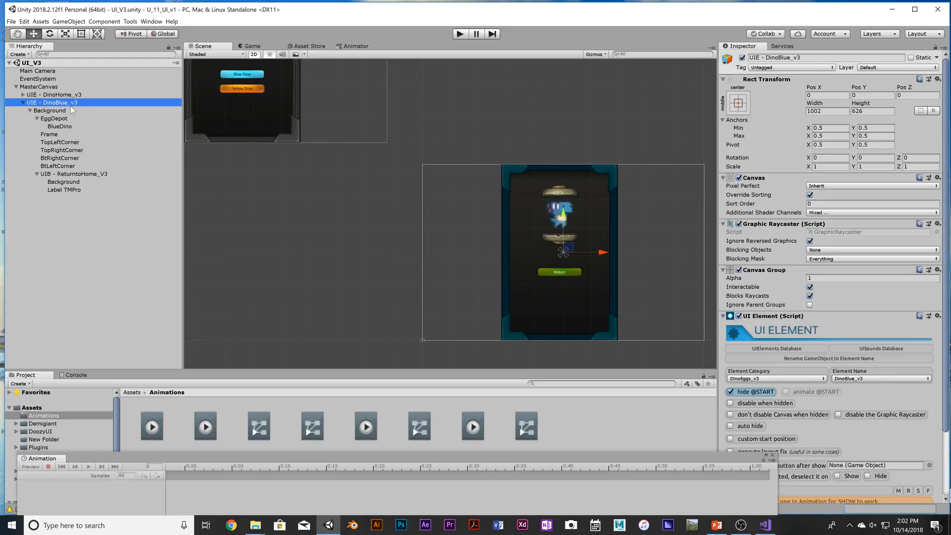
scroll(871, 354, down, 4)
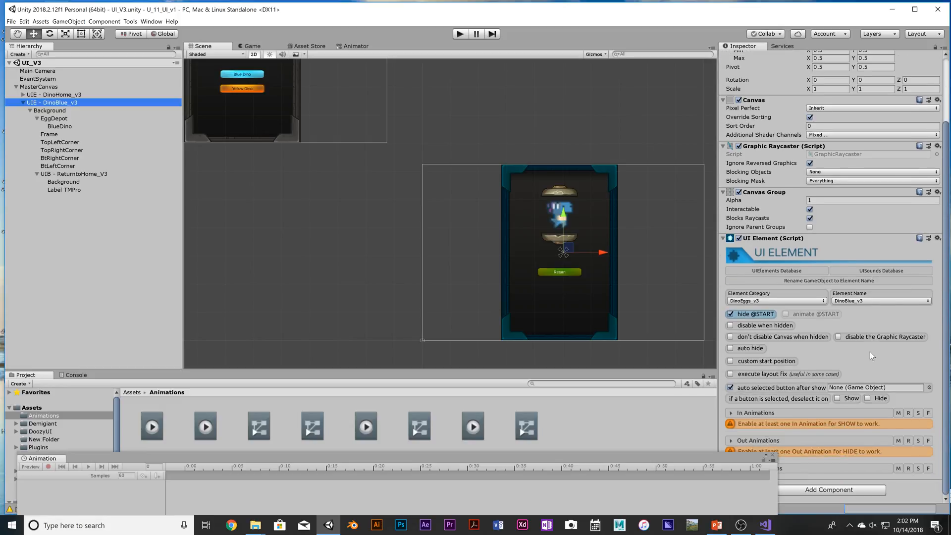
drag(763, 454, 648, 451)
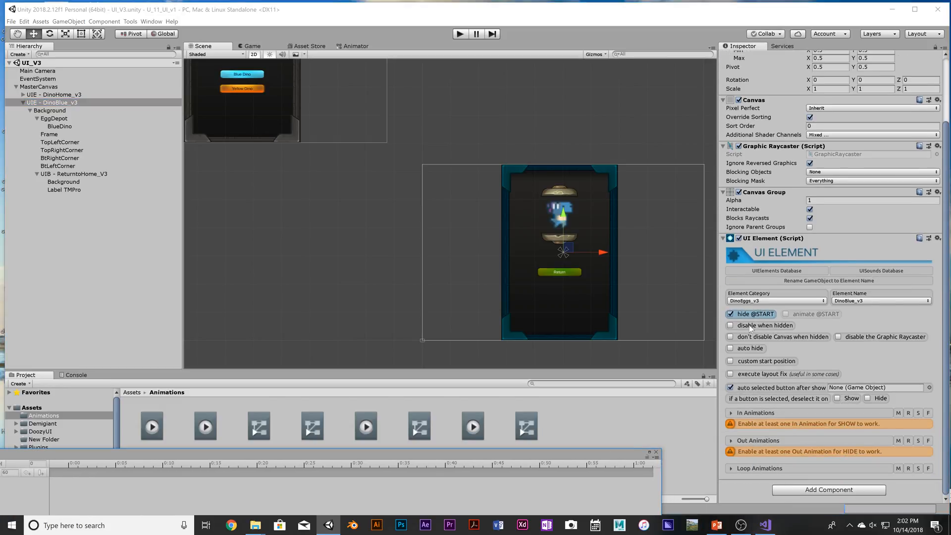
click(730, 361)
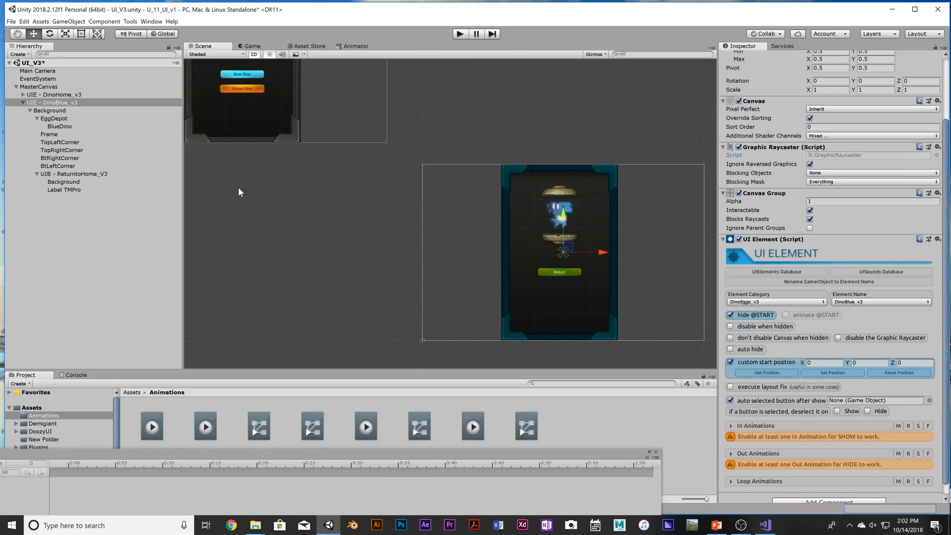
click(70, 95)
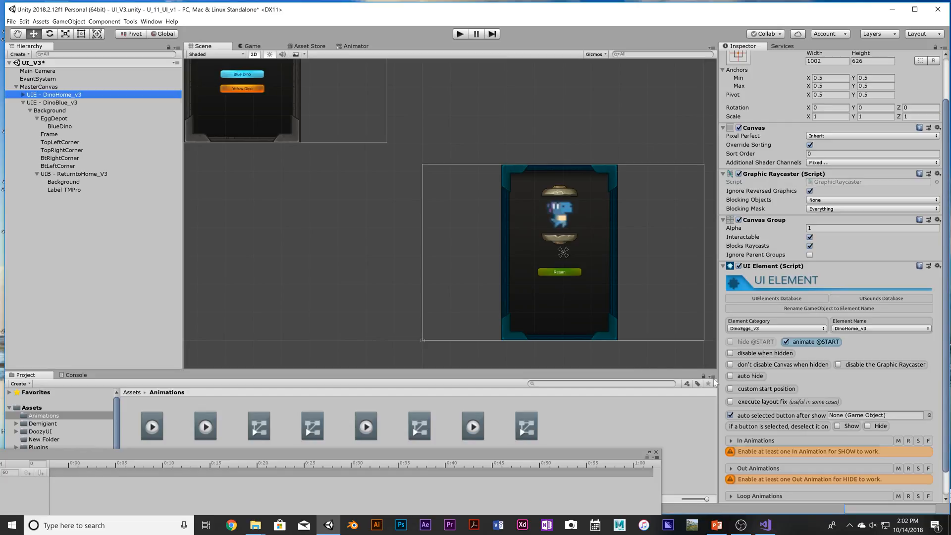
click(730, 389)
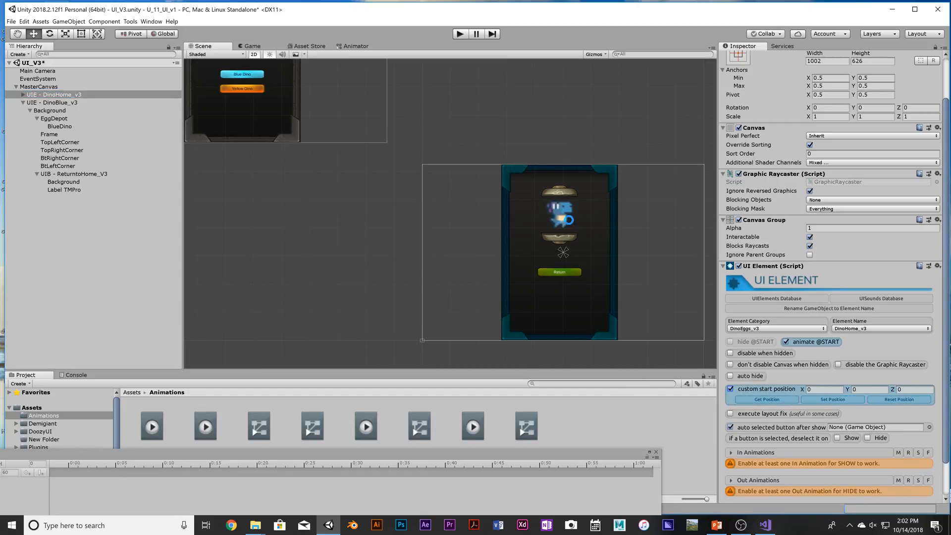
- Save the scene with the custom start positions, test the dino home screen in play mode, and stop the game
key(ctrl+s)
click(460, 34)
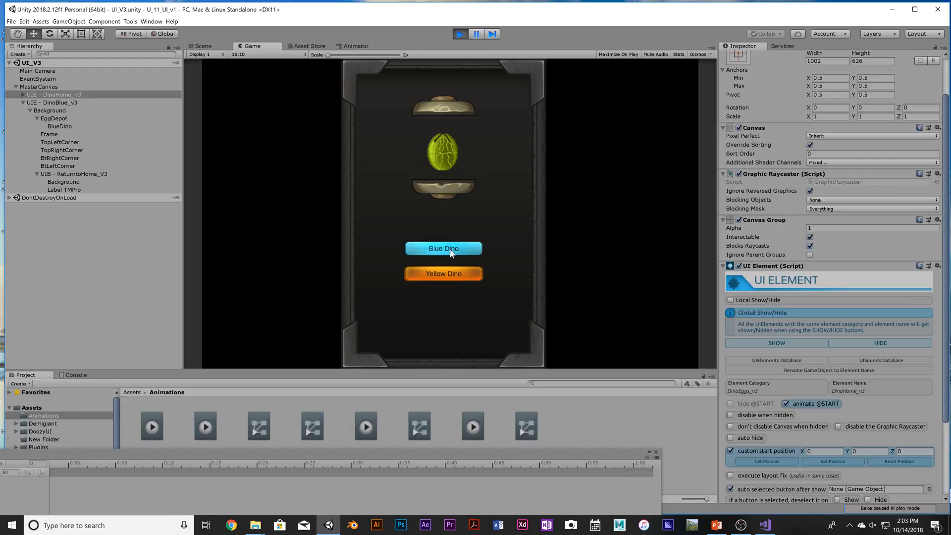
click(464, 34)
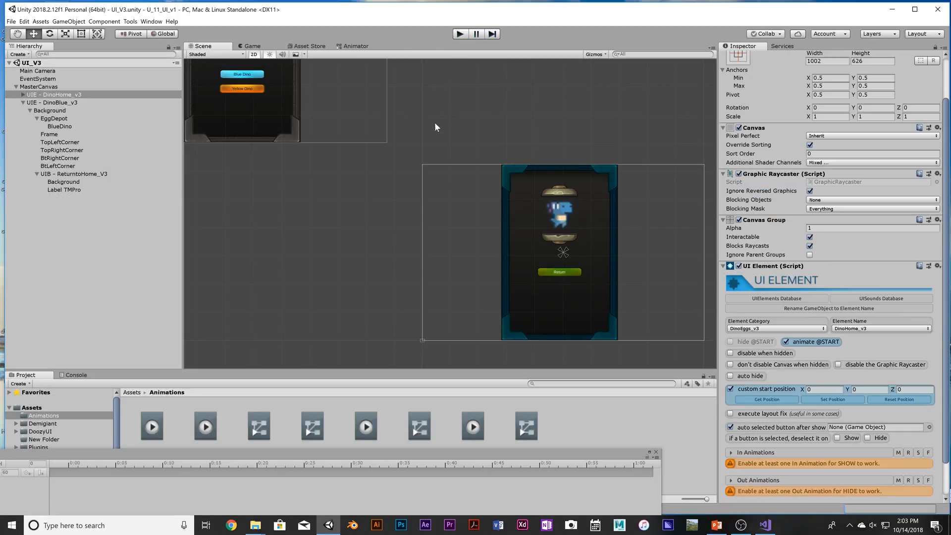
- Examine which elements the Blue Dino button shows and hides in its OnClick navigation settings
click(233, 75)
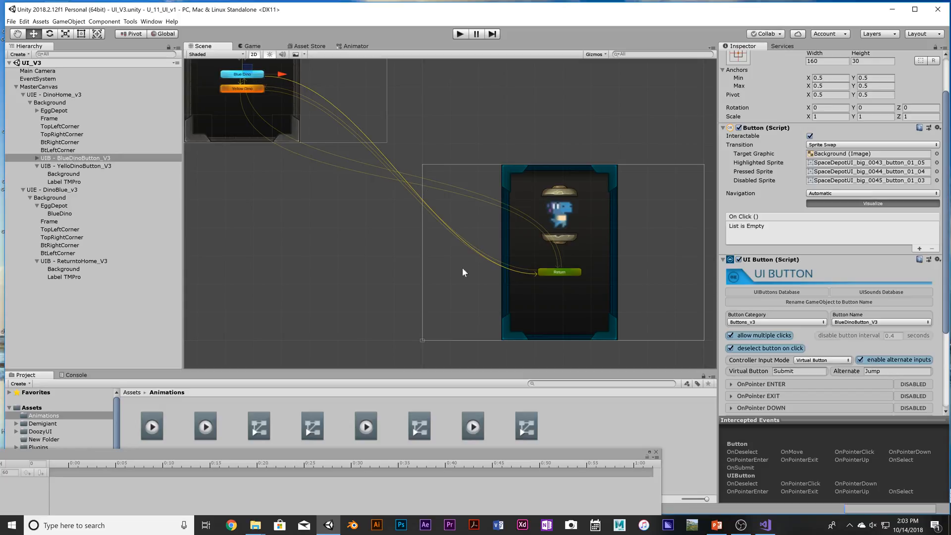
scroll(783, 391, down, 4)
click(732, 317)
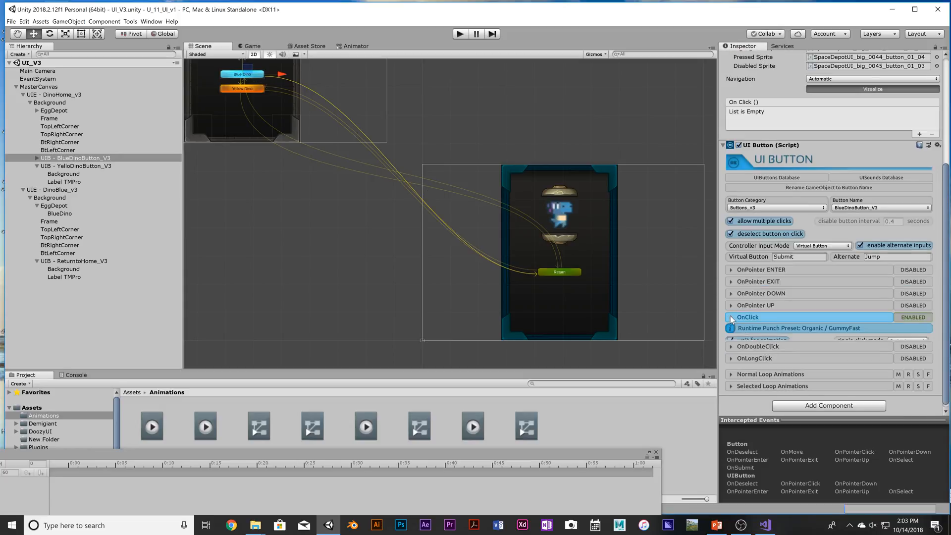
scroll(785, 336, down, 3)
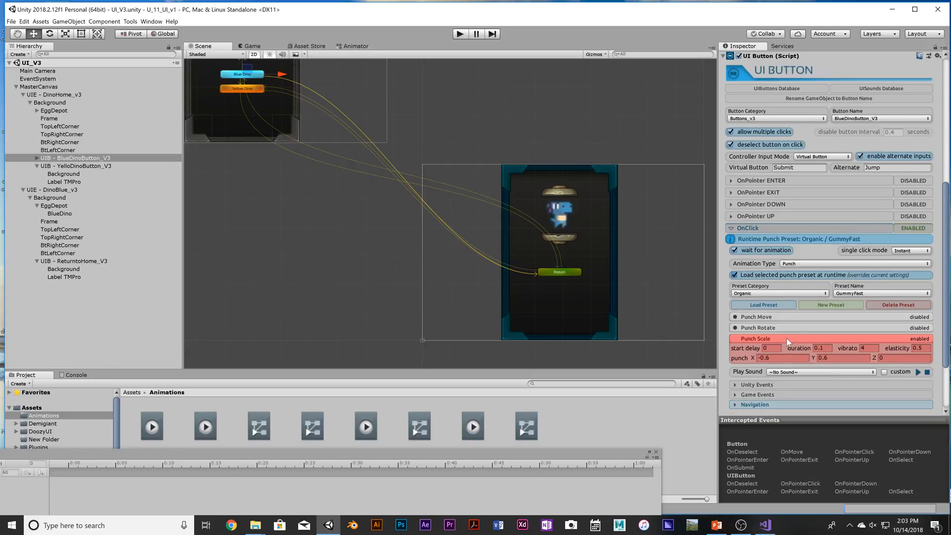
click(755, 405)
scroll(809, 367, down, 2)
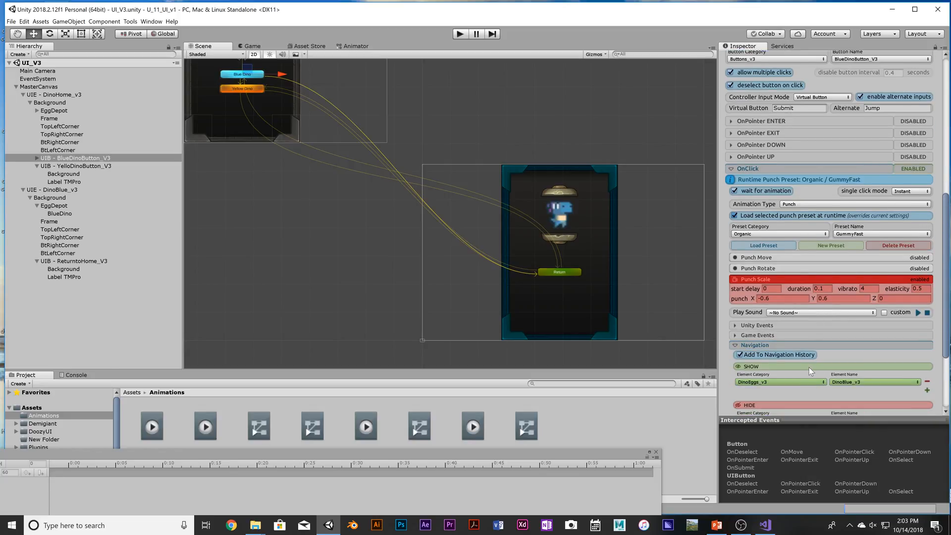
scroll(809, 367, down, 1)
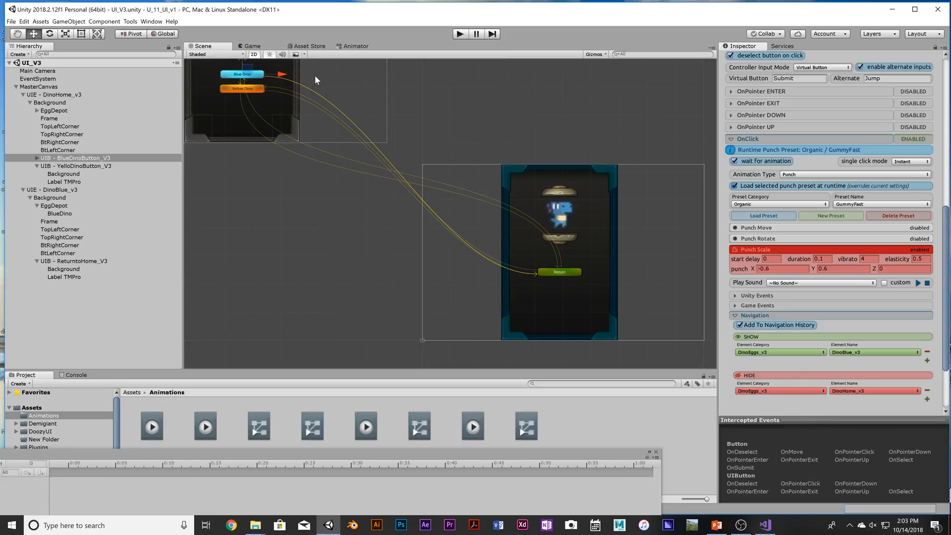
- Run the game again to test the buttons on the dino home screen, and stop play mode
click(458, 35)
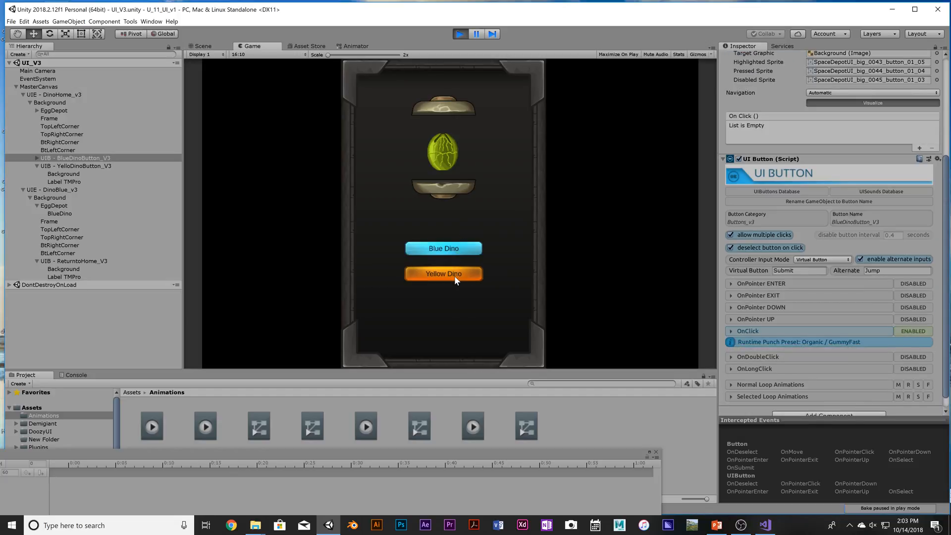
click(461, 33)
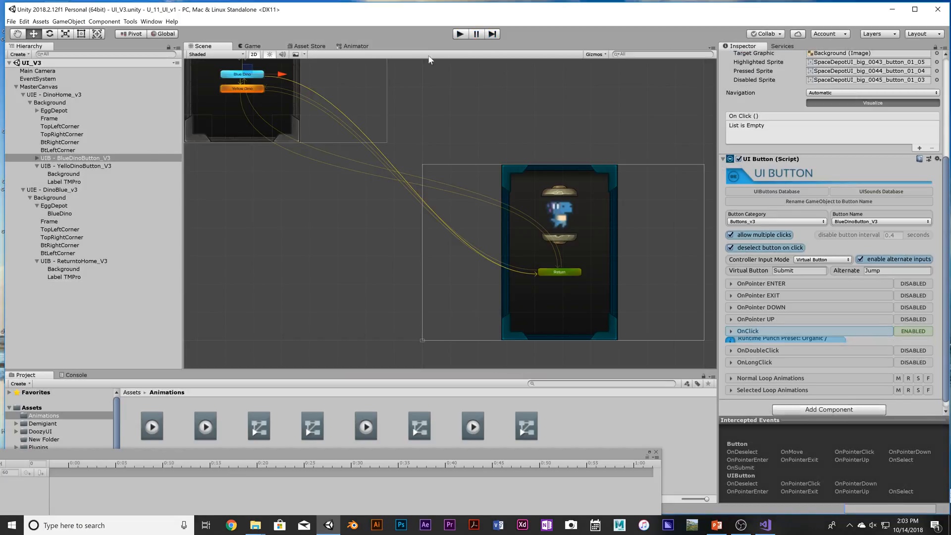
- Examine which elements the Return button (UIB - ReturntoHome_V3) shows and hides in its OnClick navigation settings
click(92, 157)
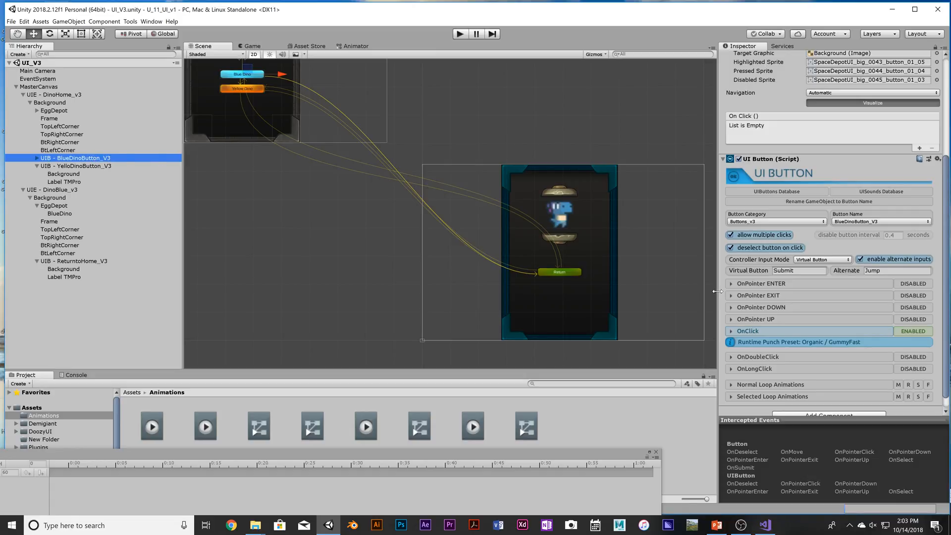
scroll(581, 278, up, 3)
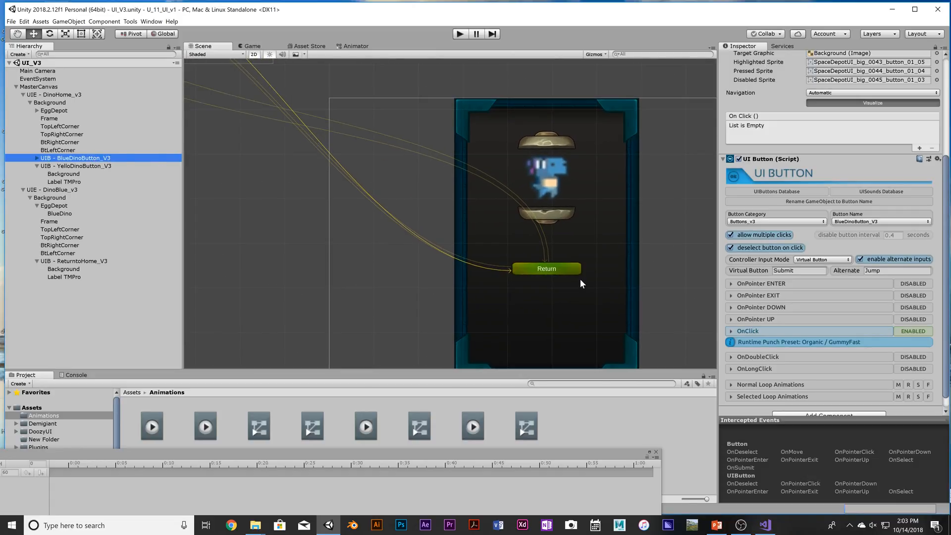
scroll(580, 278, up, 1)
click(565, 273)
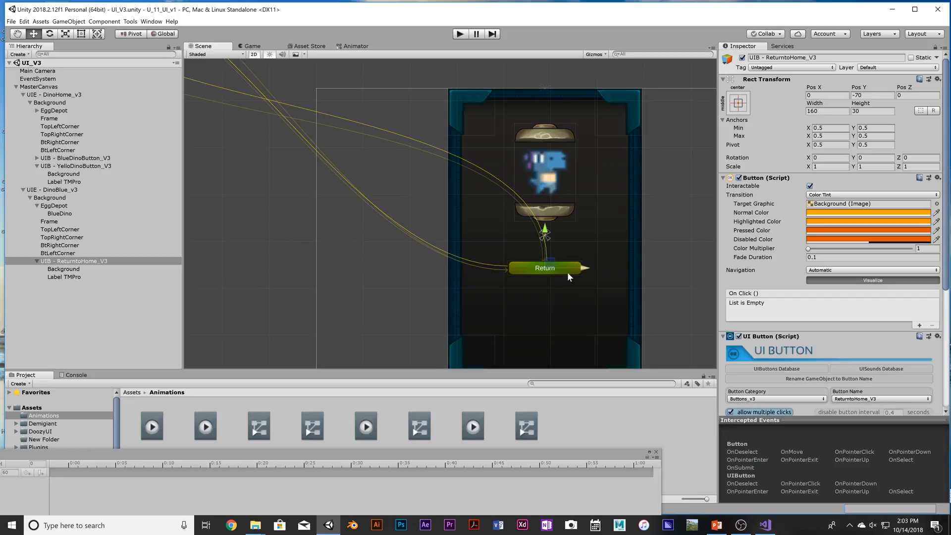
scroll(842, 336, down, 3)
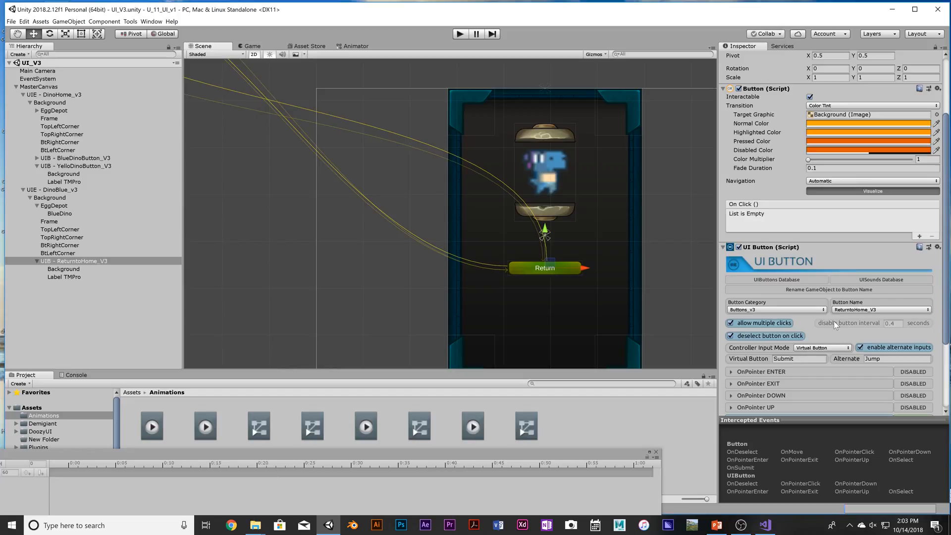
scroll(833, 321, down, 3)
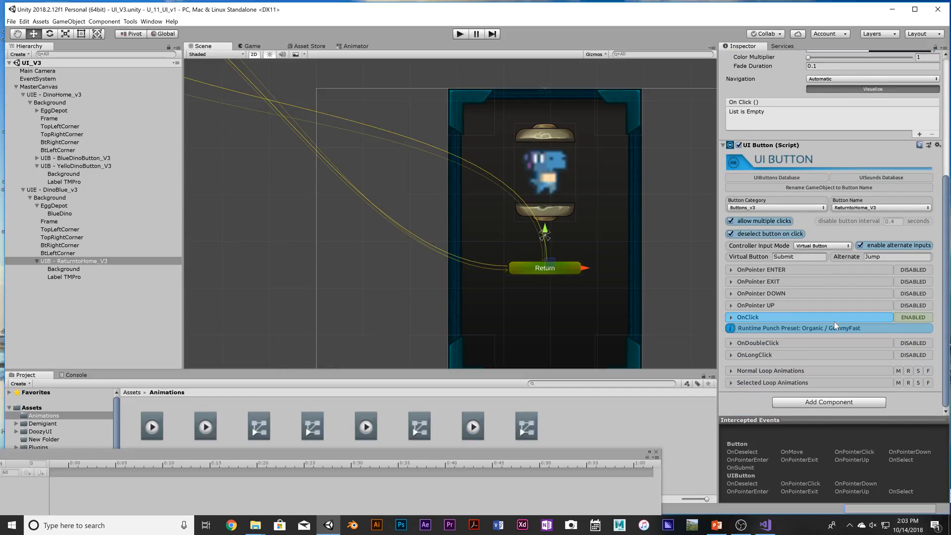
click(731, 318)
scroll(766, 323, down, 2)
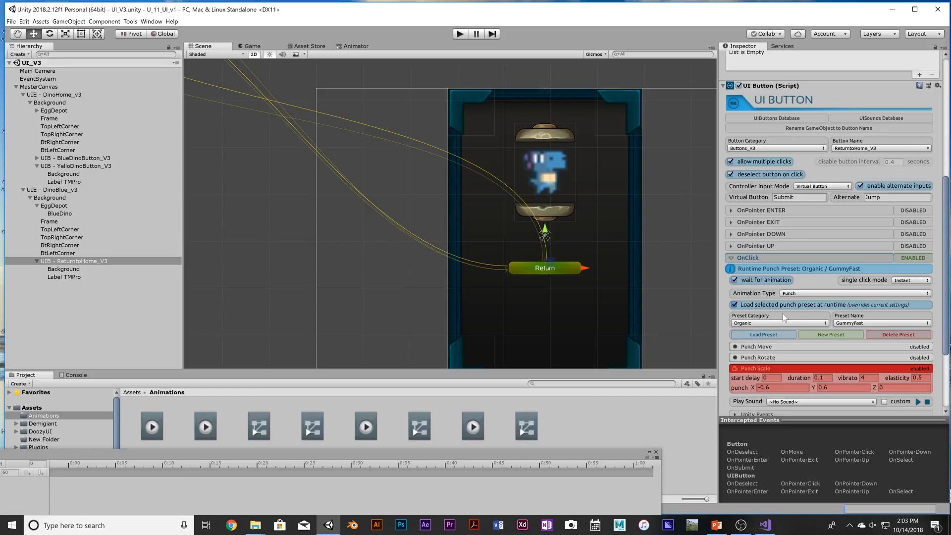
scroll(783, 313, down, 1)
click(775, 305)
scroll(776, 308, down, 3)
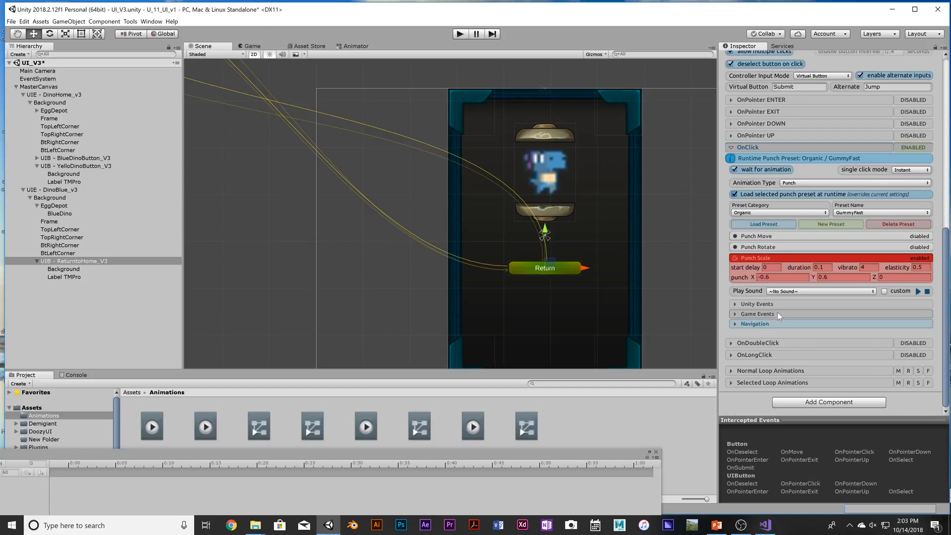
click(734, 323)
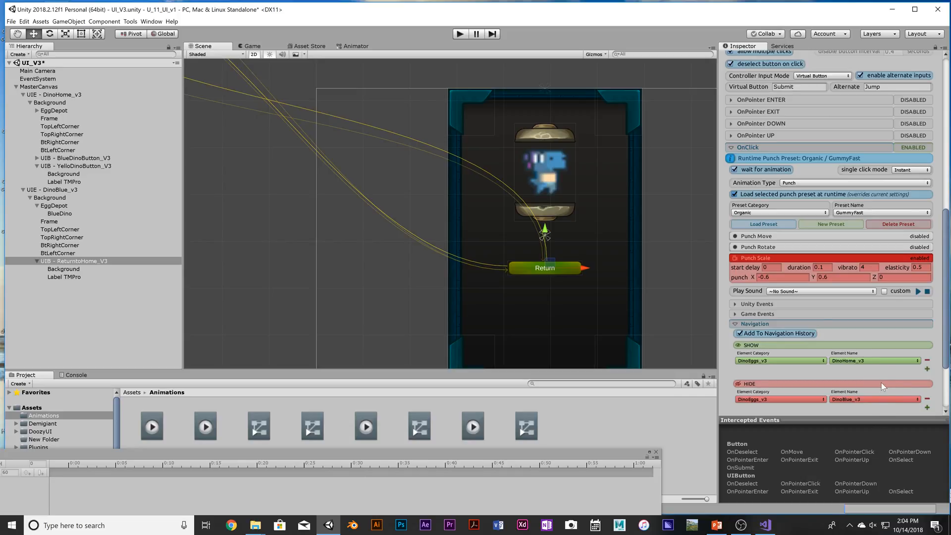
- Save the scene, test the home screen's dino buttons in play mode, and stop the game
click(679, 248)
key(ctrl+s)
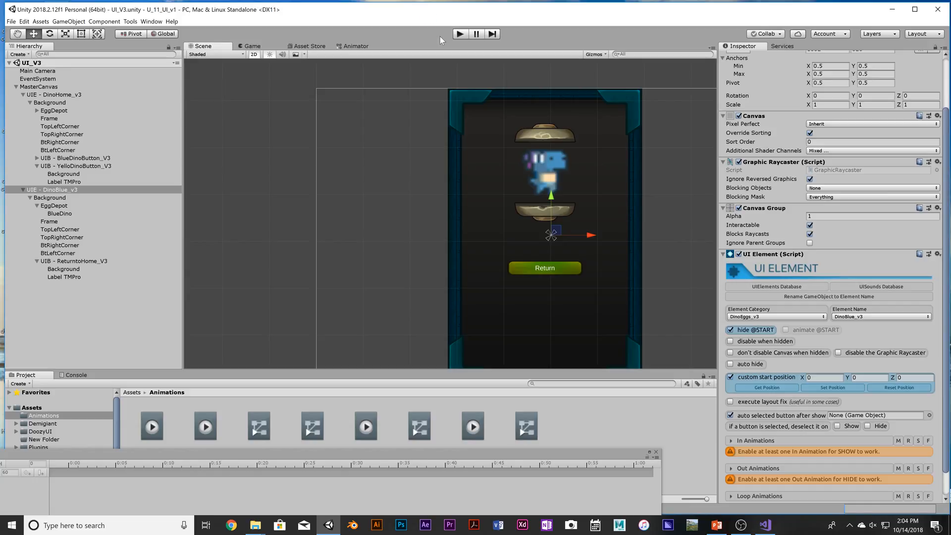
click(454, 34)
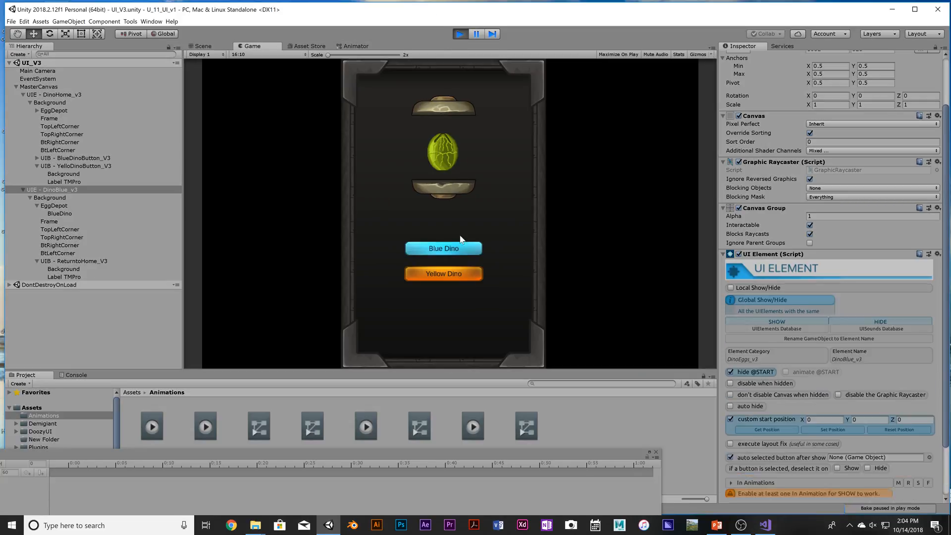
click(464, 276)
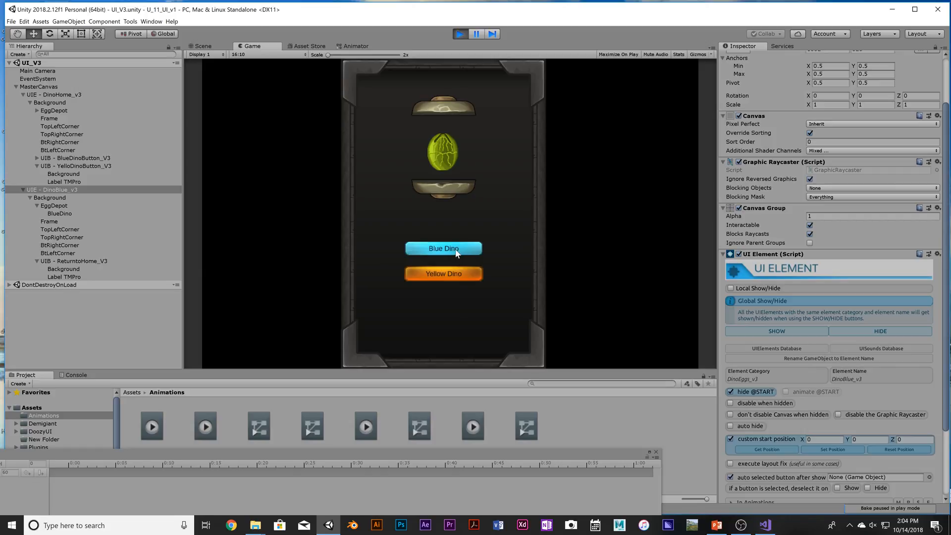
click(461, 33)
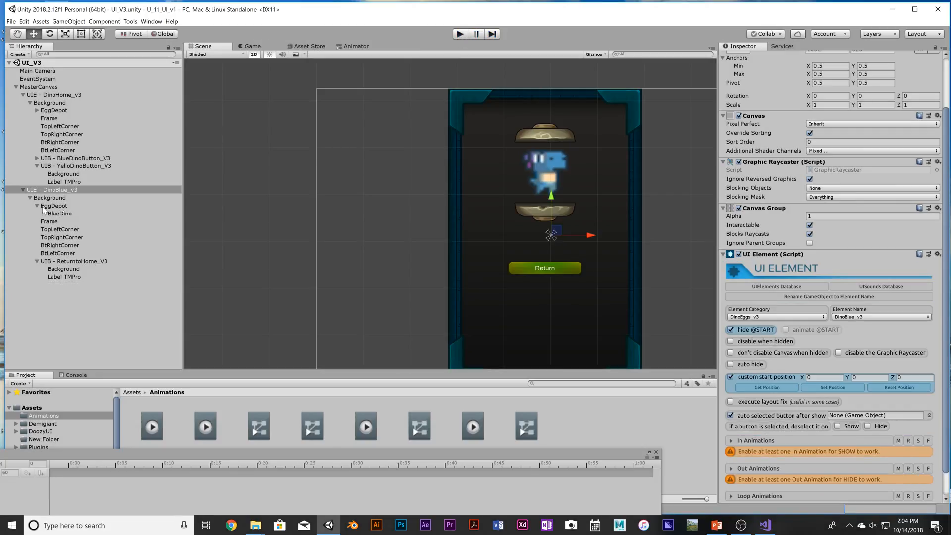
- Load the Organic / DropAndBounce preset for the In Animations of UIE - DinoHome_v3 and enable loading it at runtime
click(61, 94)
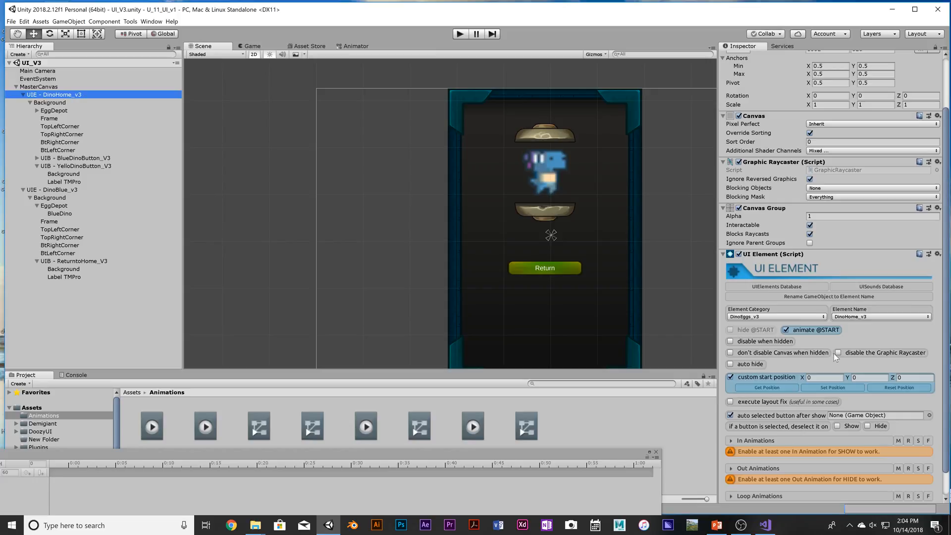
scroll(810, 360, down, 1)
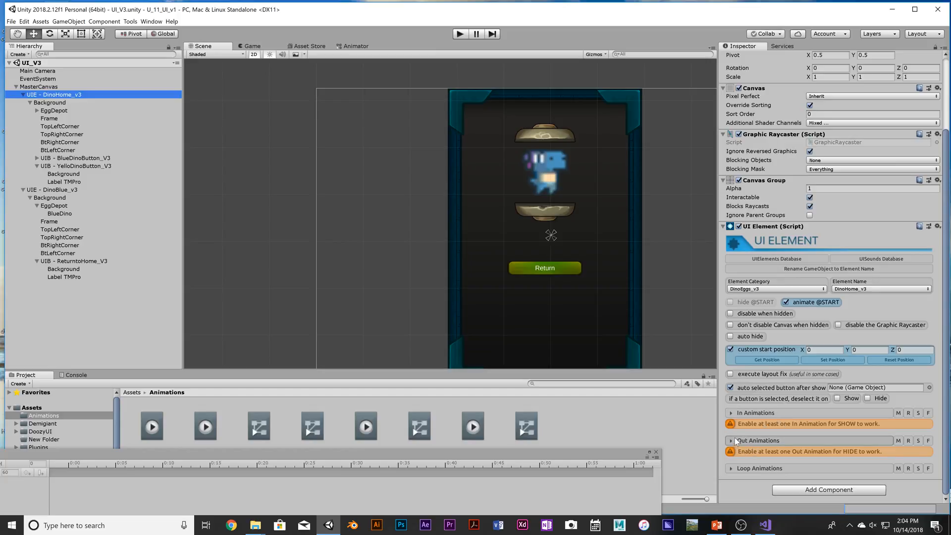
click(732, 413)
scroll(748, 415, down, 3)
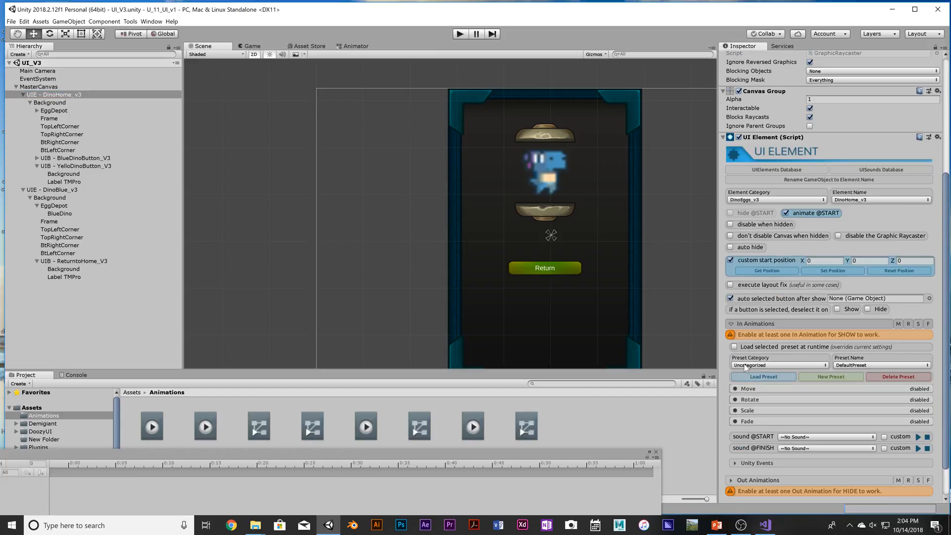
click(744, 364)
click(763, 402)
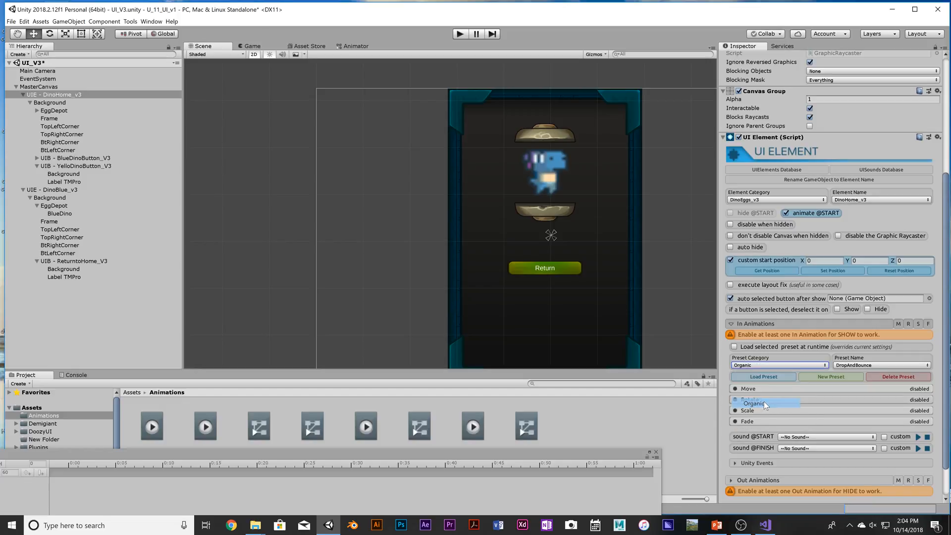
click(856, 366)
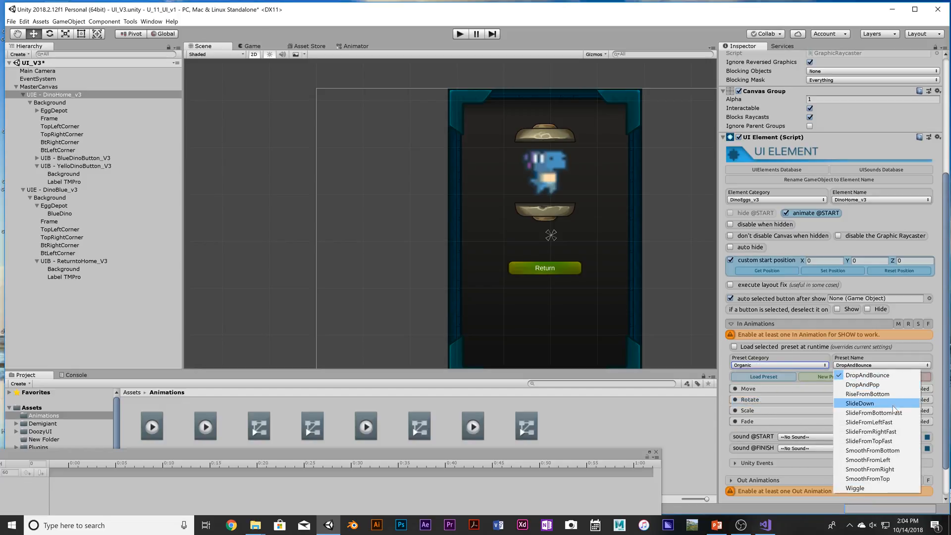
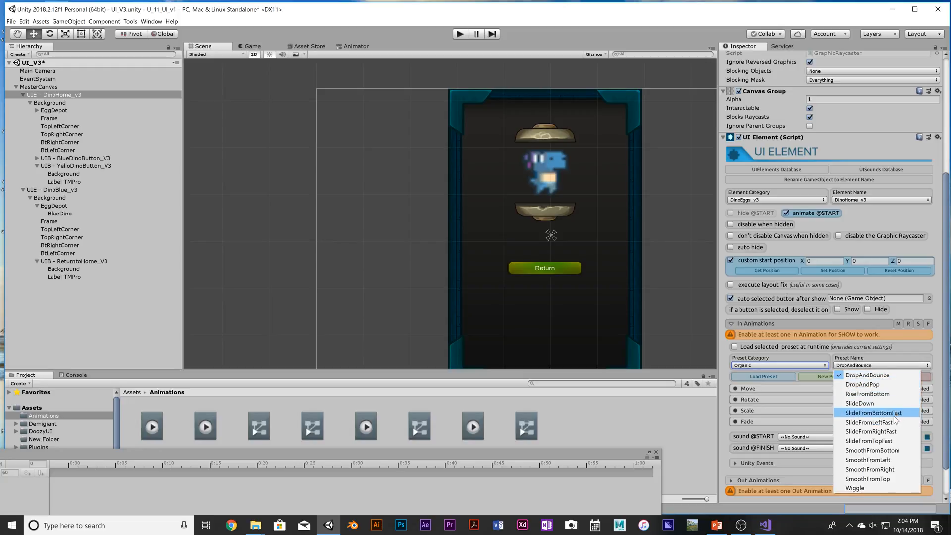
click(892, 375)
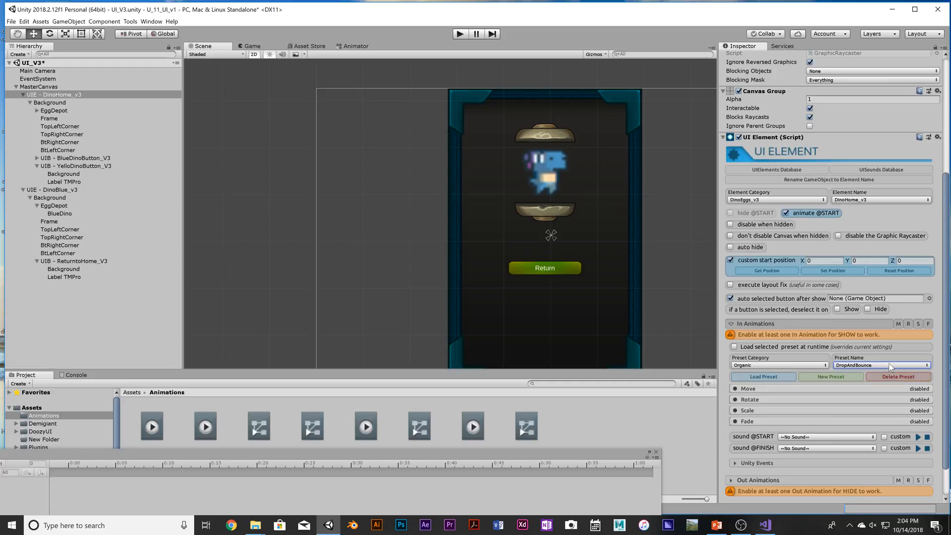
click(730, 480)
scroll(729, 481, down, 5)
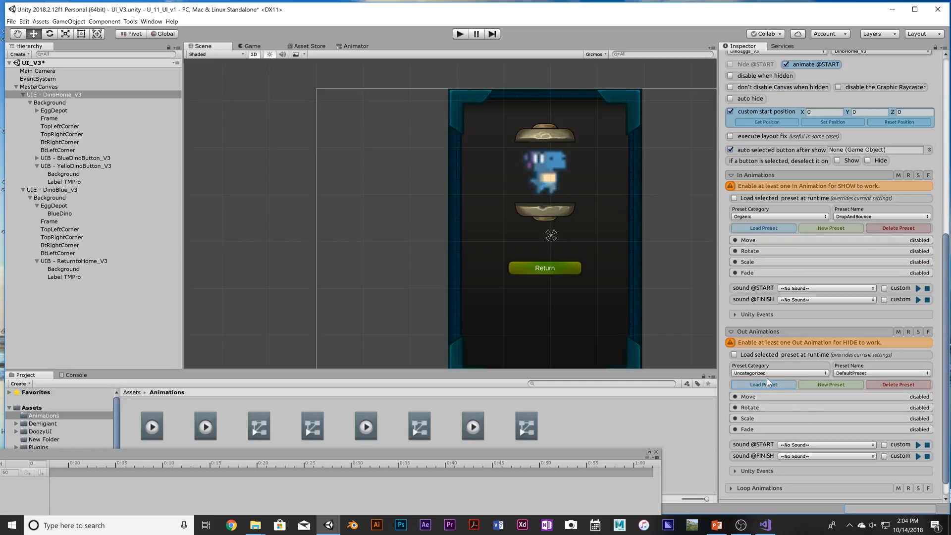
click(734, 198)
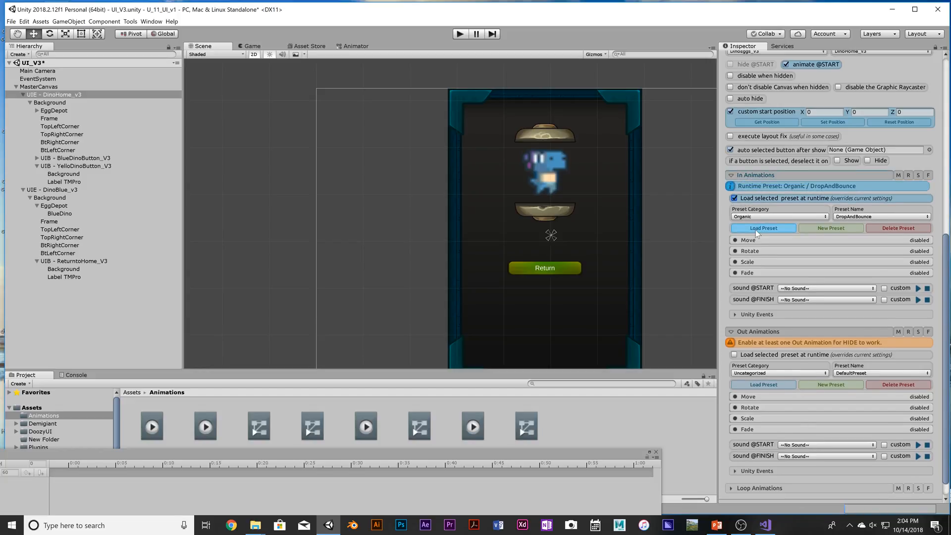
click(758, 230)
- Load the Organic / PopAndDrop preset for UIE - DinoHome_v3's Out Animations, enable loading it at runtime, and save the scene
scroll(740, 326, down, 3)
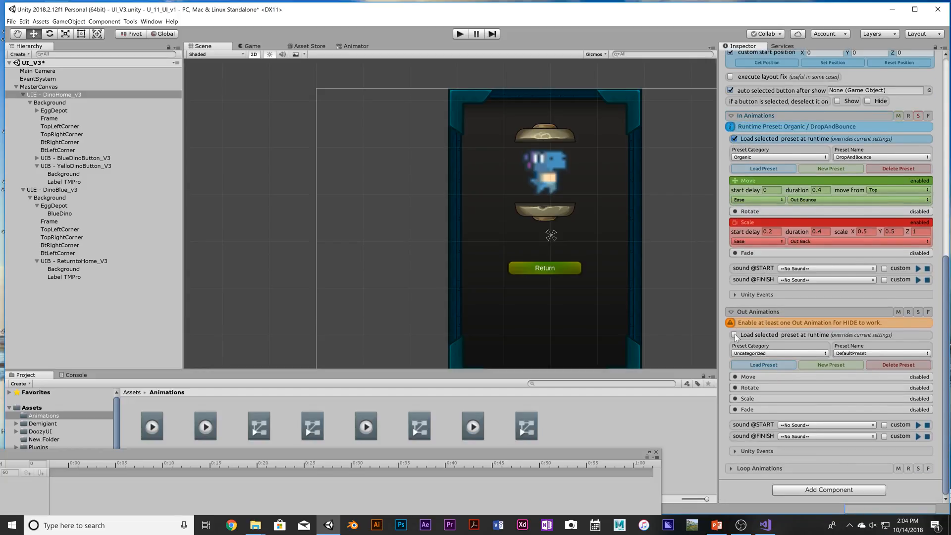
click(734, 335)
click(751, 359)
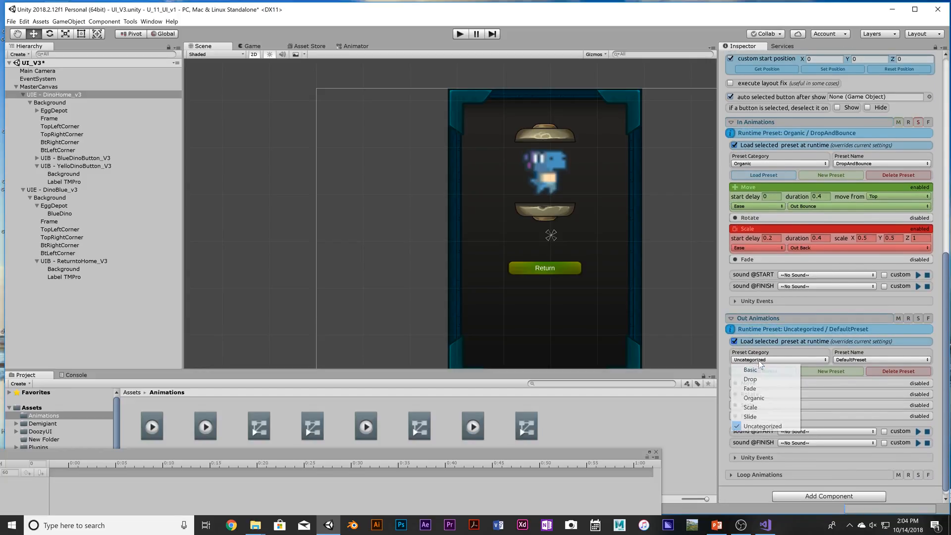
click(777, 399)
click(858, 359)
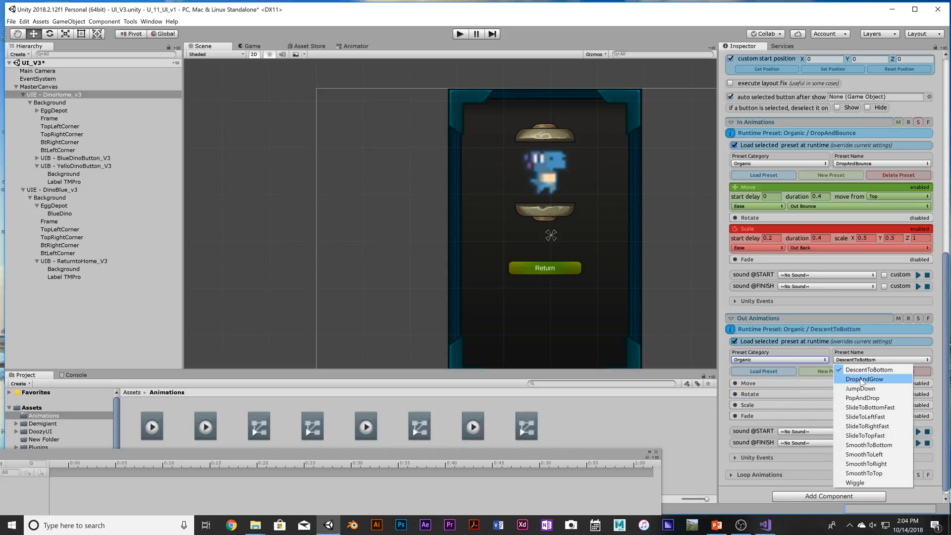
click(862, 380)
click(870, 361)
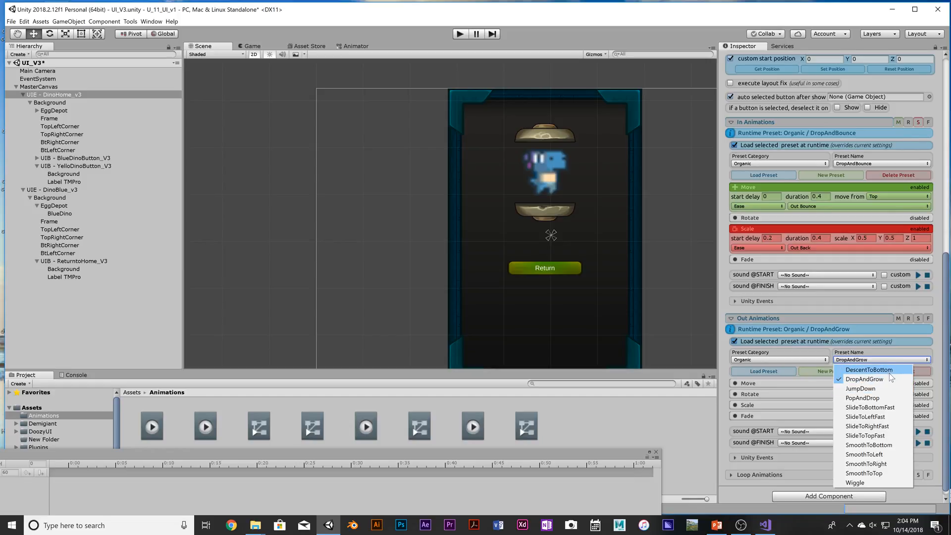
click(887, 398)
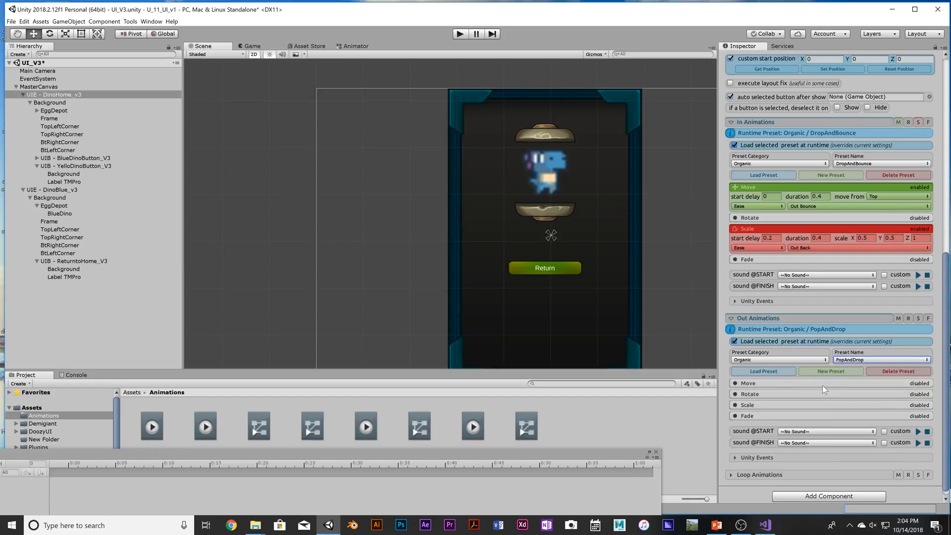
click(765, 371)
scroll(795, 376, down, 3)
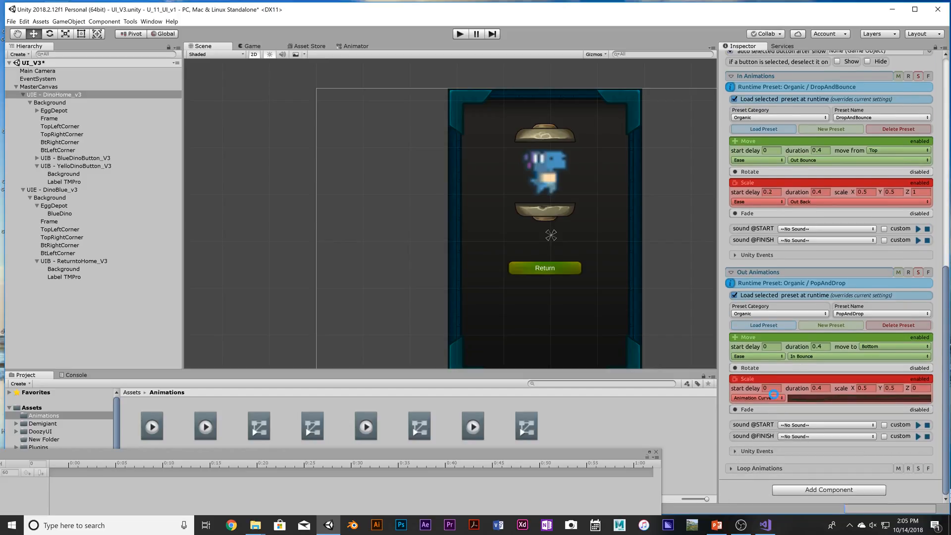
key(ctrl+s)
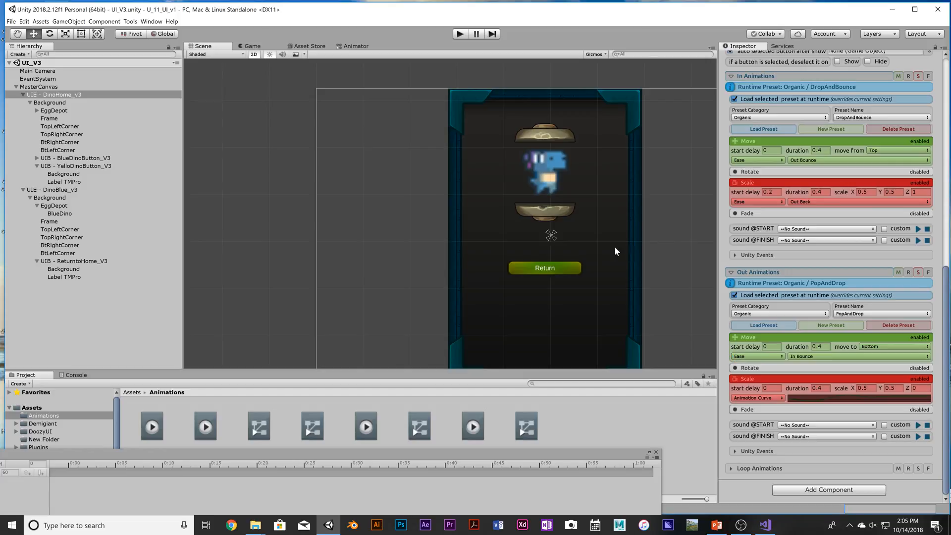
- Load the Organic / DropAndPop preset for the In Animations of UIE - DinoBlue_v3
click(67, 189)
scroll(774, 331, down, 2)
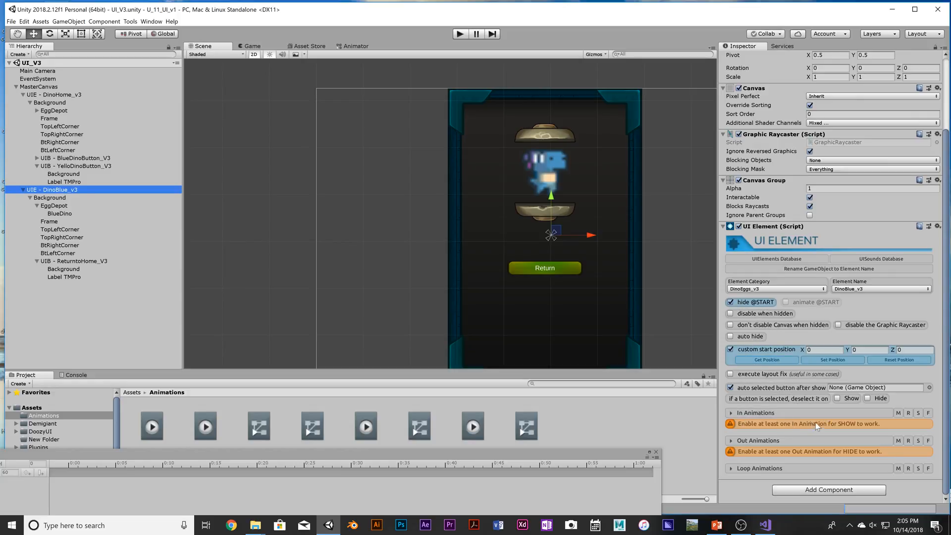
click(733, 413)
scroll(727, 342, down, 5)
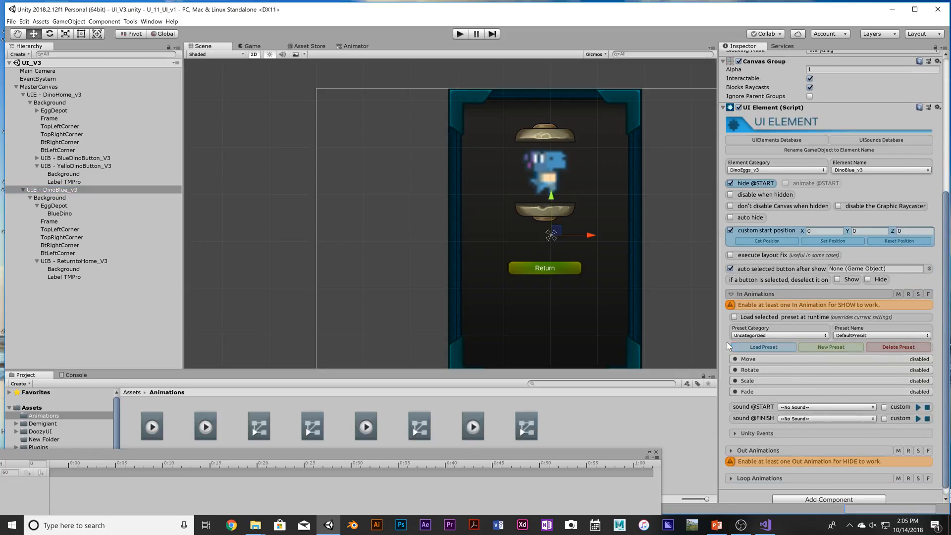
click(753, 336)
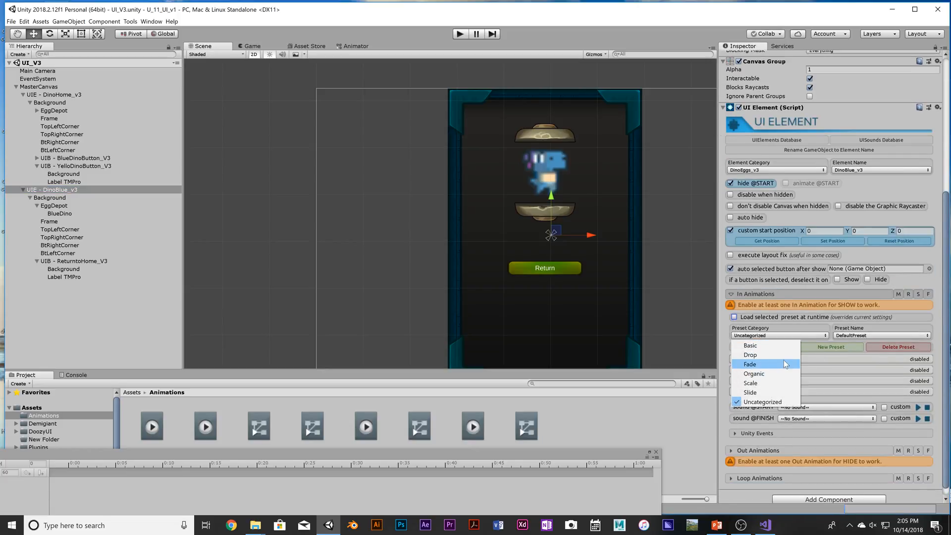
click(785, 375)
click(854, 337)
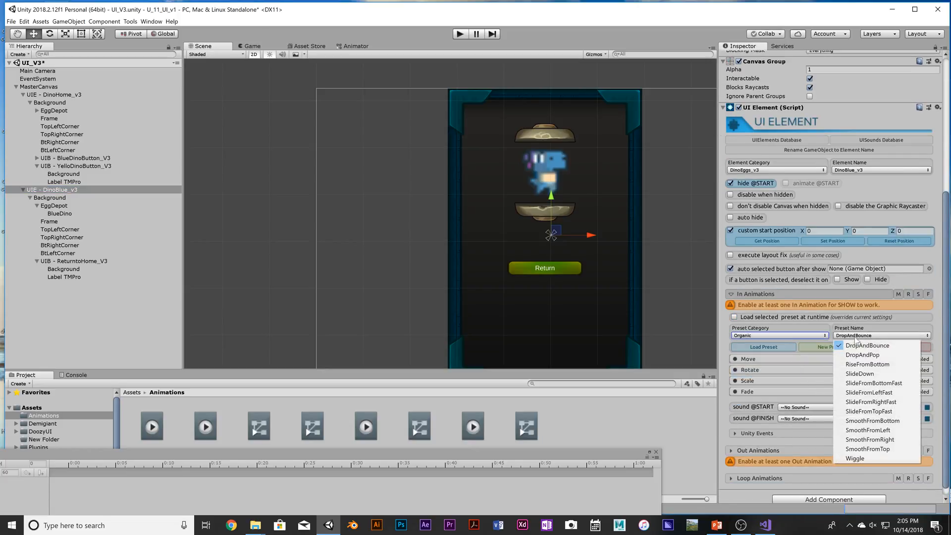
click(862, 355)
click(781, 346)
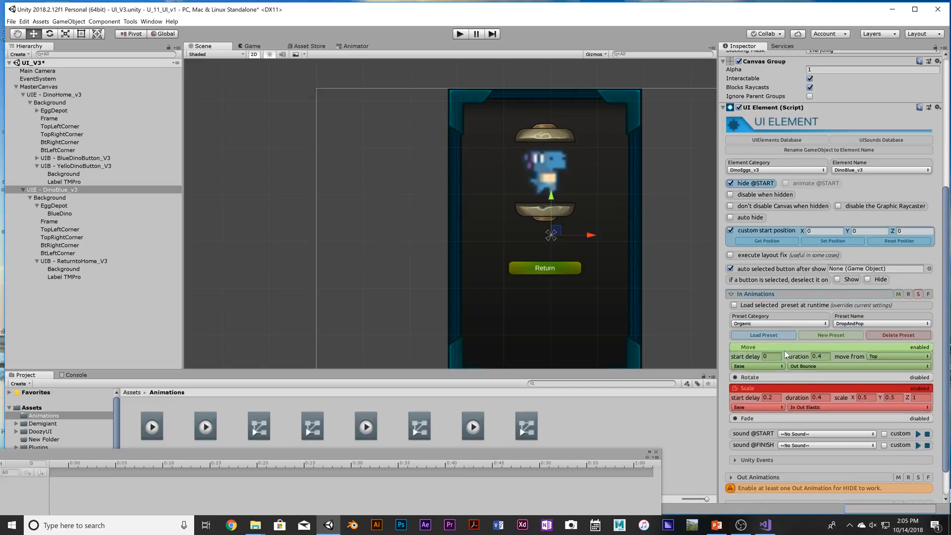
- Load the Organic / PopAndDrop preset for UIE - DinoBlue_v3's Out Animations, enable loading it at runtime, and save the scene
scroll(785, 351, down, 2)
click(732, 440)
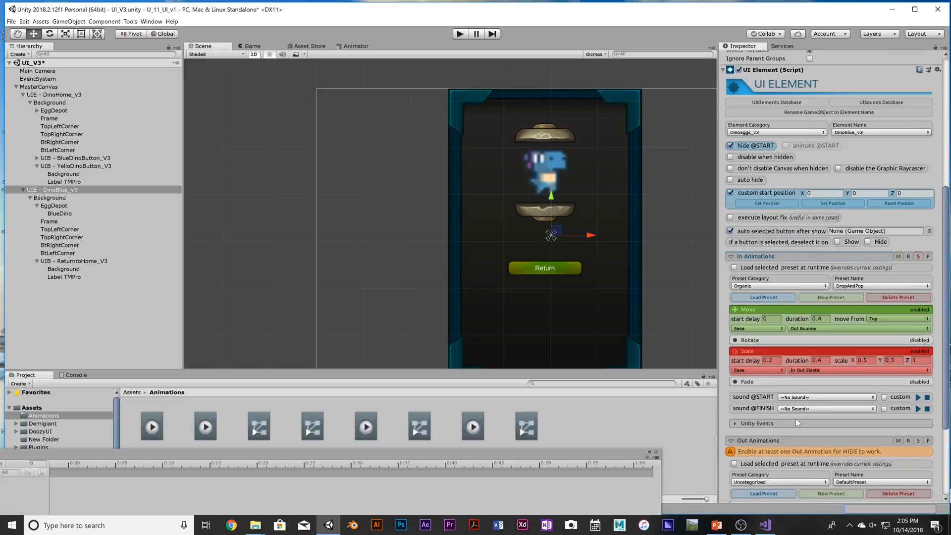
scroll(796, 419, down, 5)
click(734, 335)
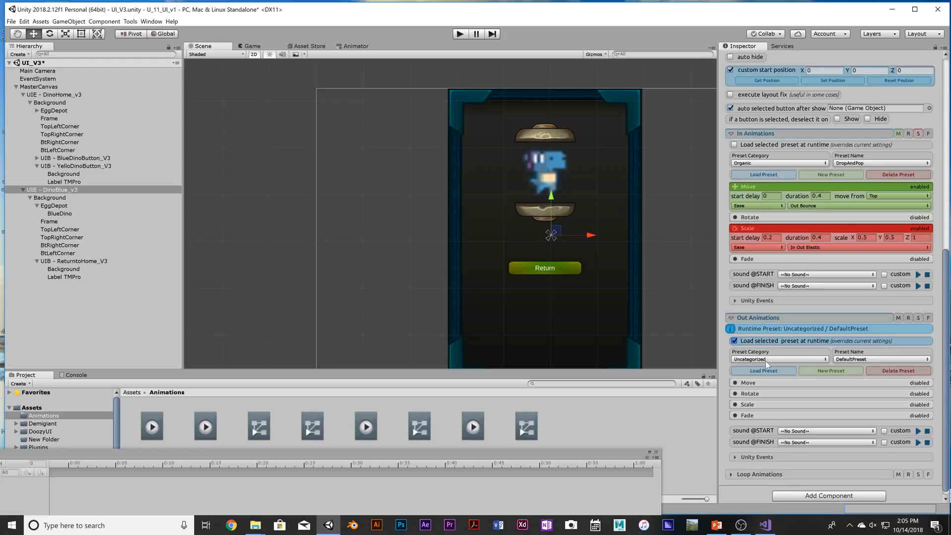
click(766, 360)
click(766, 397)
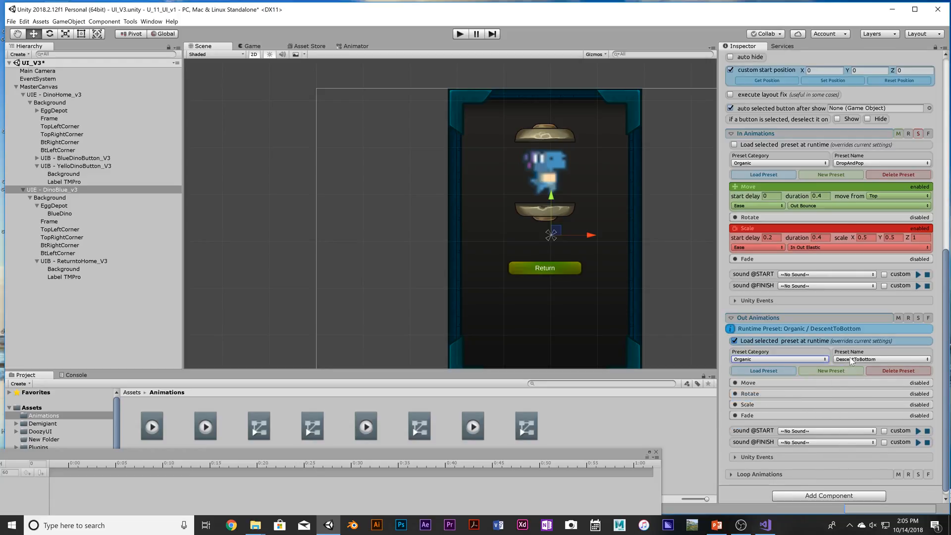
click(849, 359)
click(862, 381)
click(866, 360)
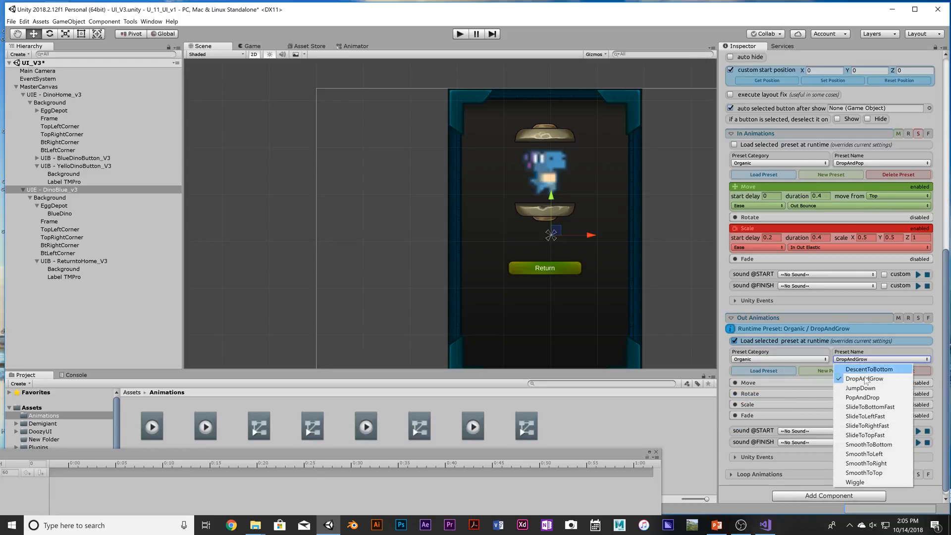
click(864, 397)
click(764, 371)
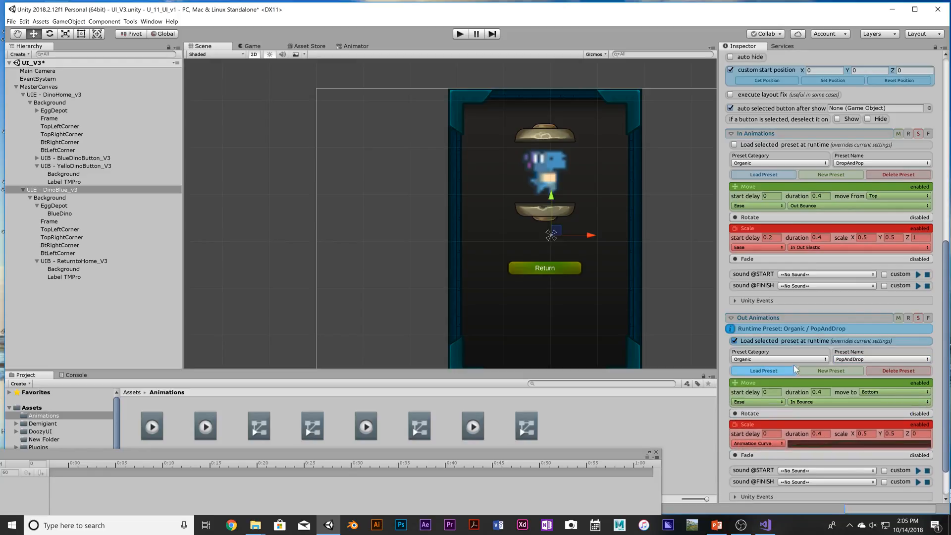
scroll(781, 363, down, 3)
key(ctrl+s)
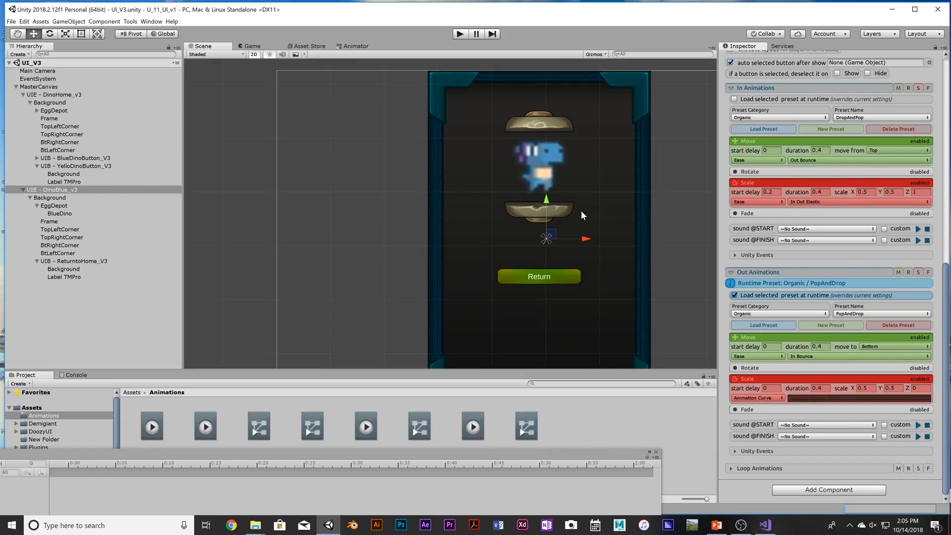
- Set the OnClick sound of UIB - BlueDinoButton_V3 to MouthPop, reveal its navigation settings, and save the scene
scroll(581, 210, down, 3)
click(553, 259)
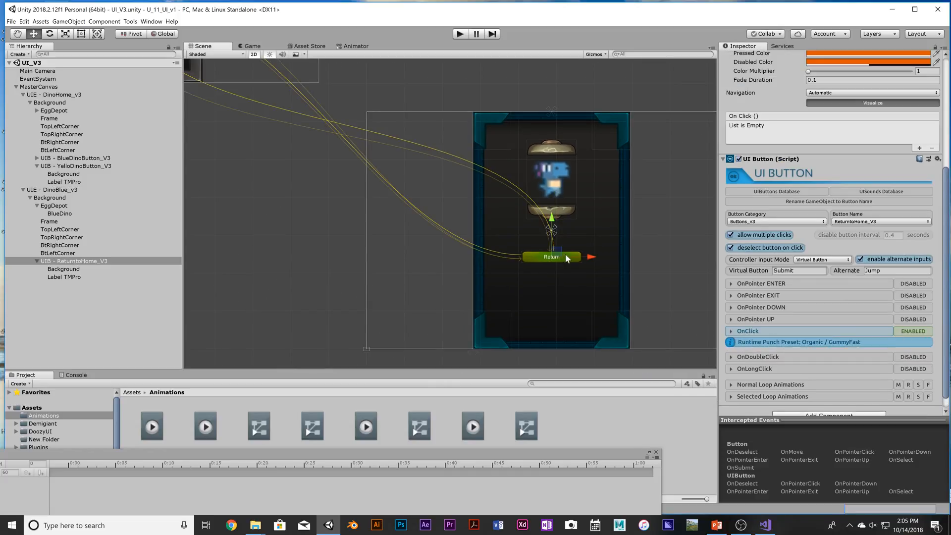
scroll(310, 186, down, 5)
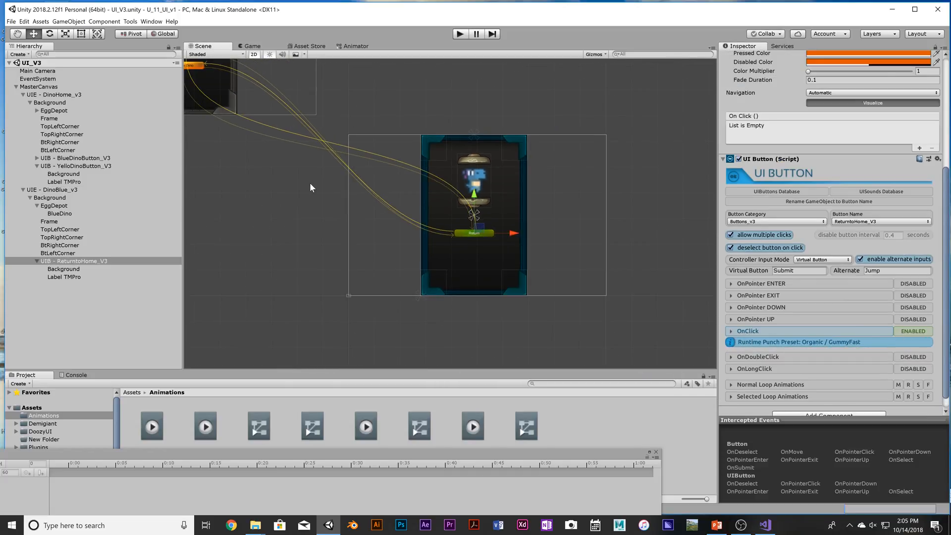
click(225, 95)
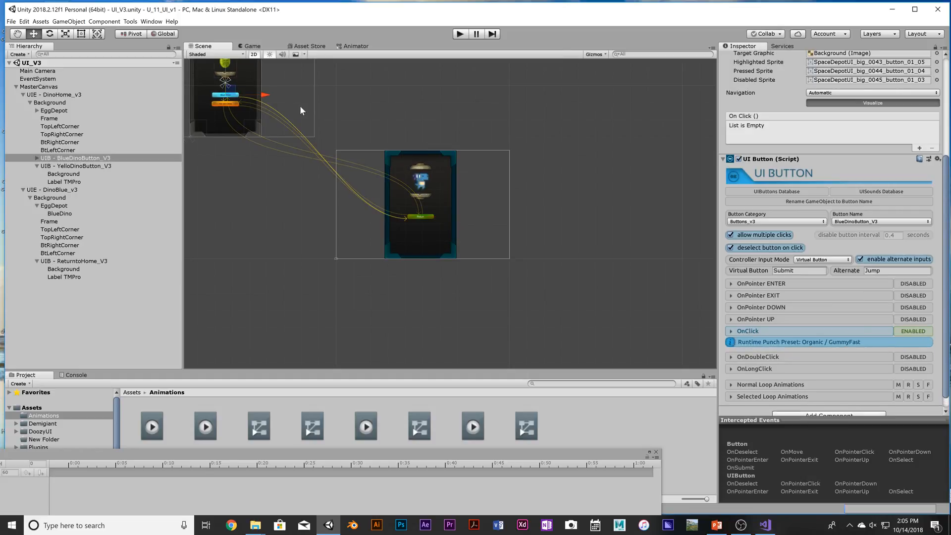
click(103, 161)
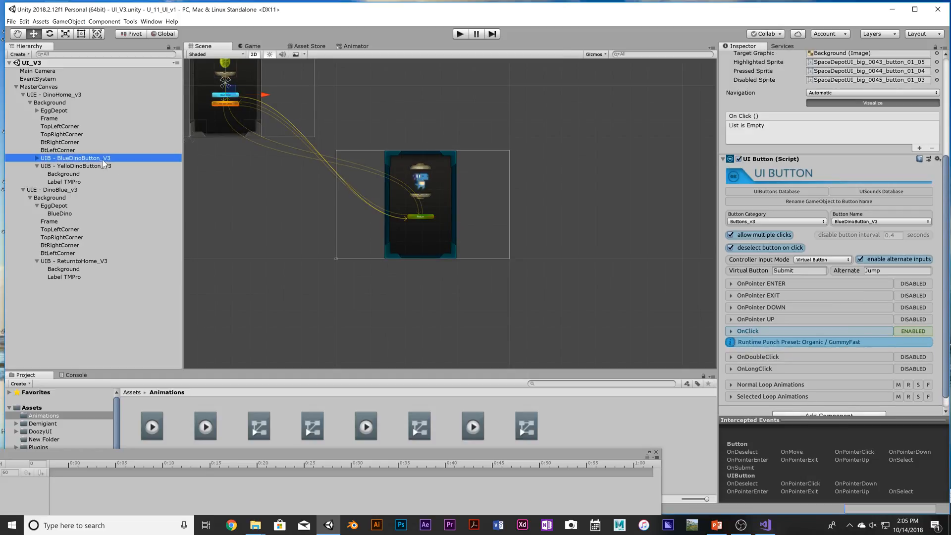
click(37, 158)
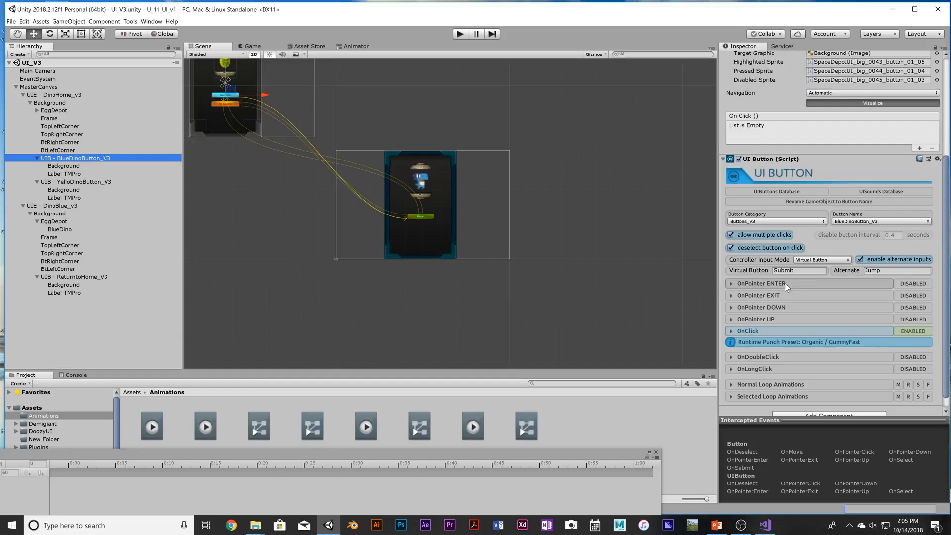
scroll(785, 284, down, 1)
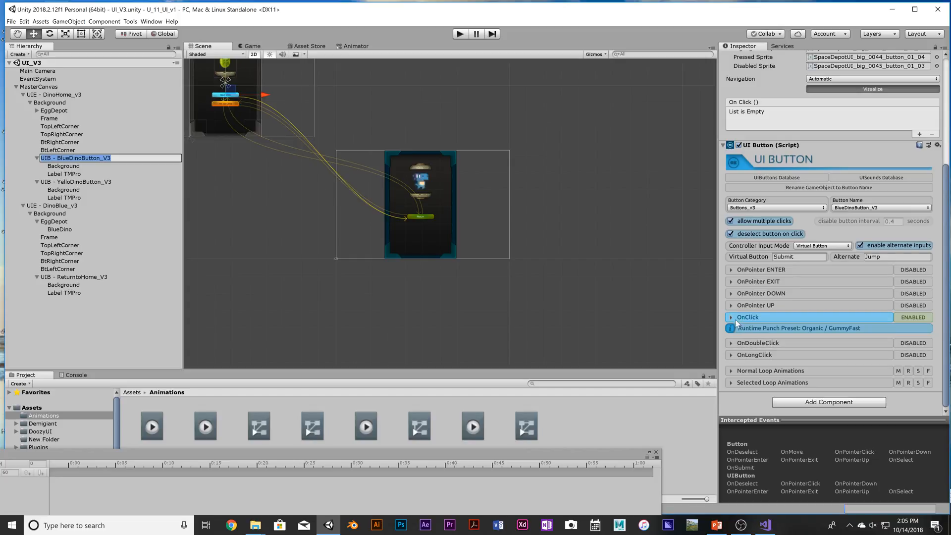
click(766, 320)
scroll(796, 324, down, 10)
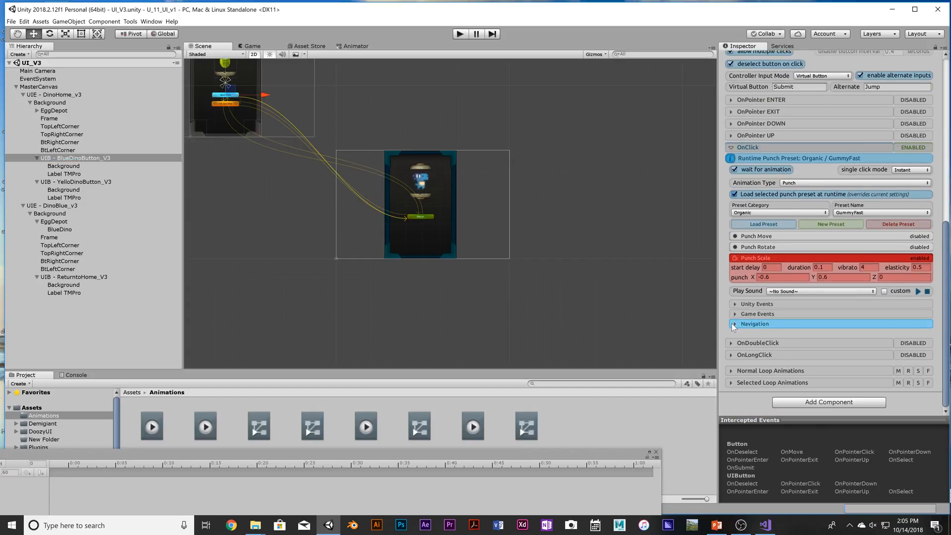
click(733, 324)
click(783, 291)
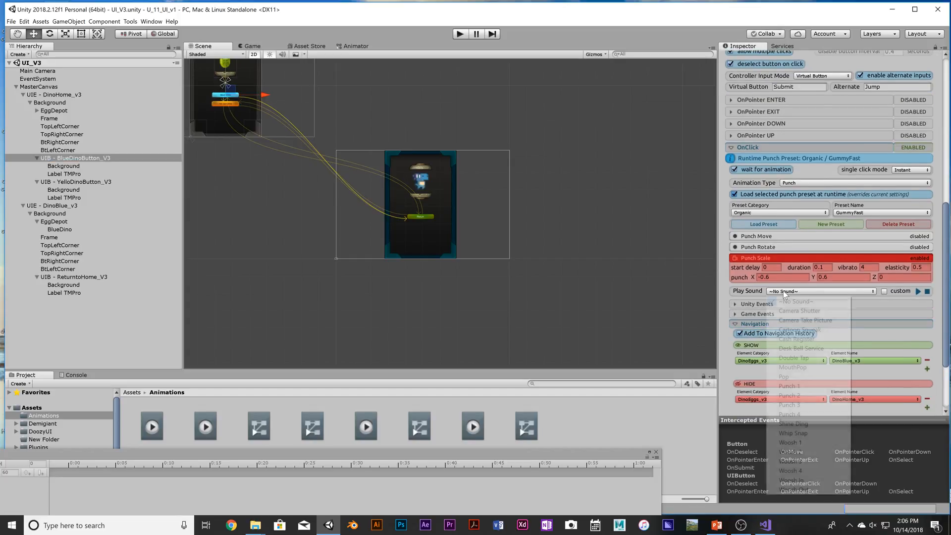
click(820, 368)
key(ctrl+s)
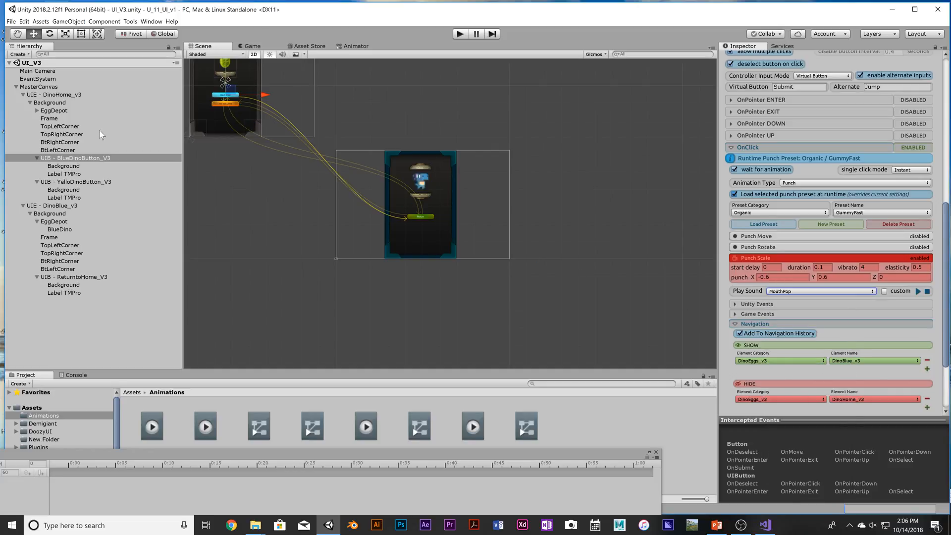
- Set the OnClick sound of UIB - YelloDinoButton_V3 to MouthPop
click(93, 183)
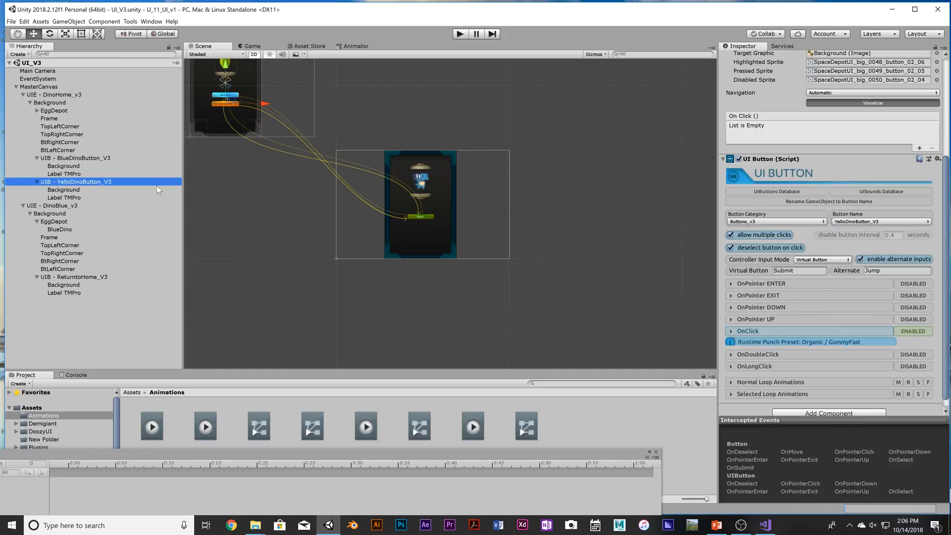
click(732, 331)
scroll(834, 343, down, 3)
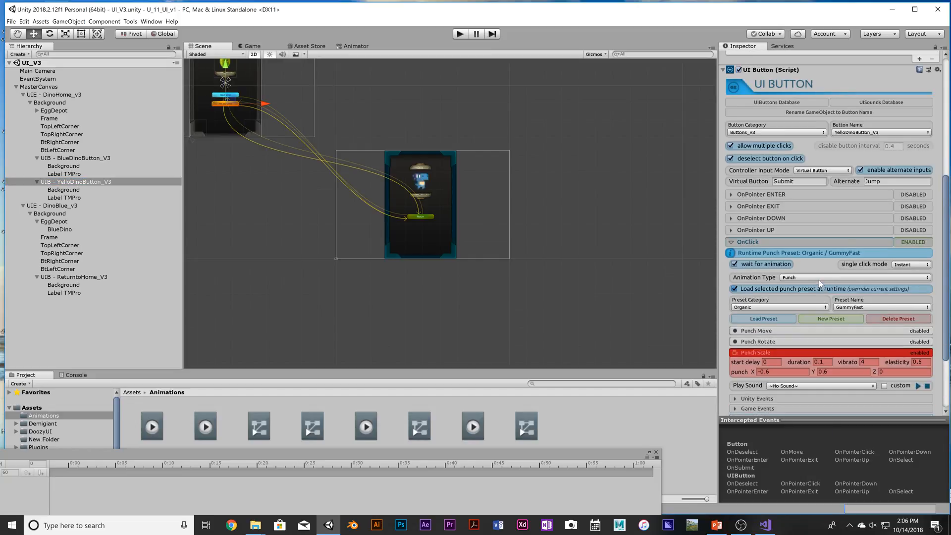
click(814, 386)
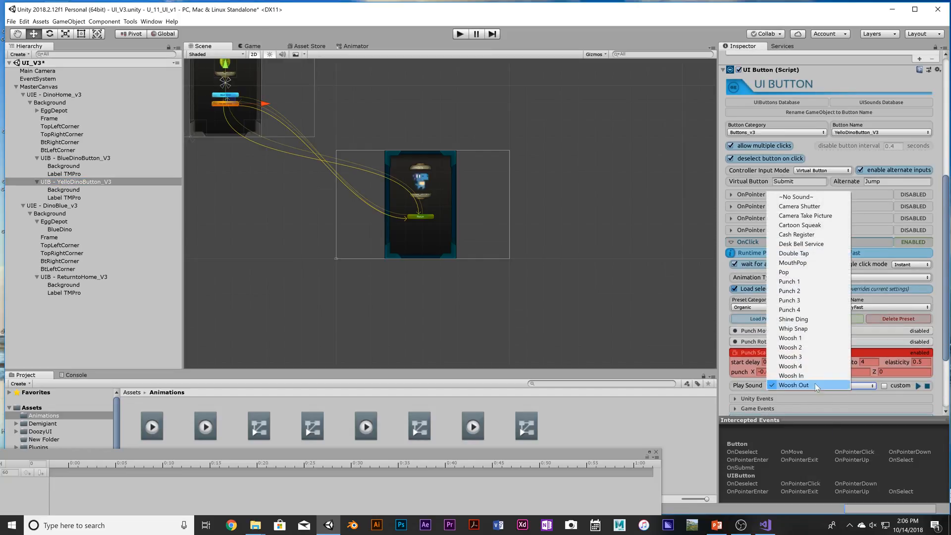
click(804, 263)
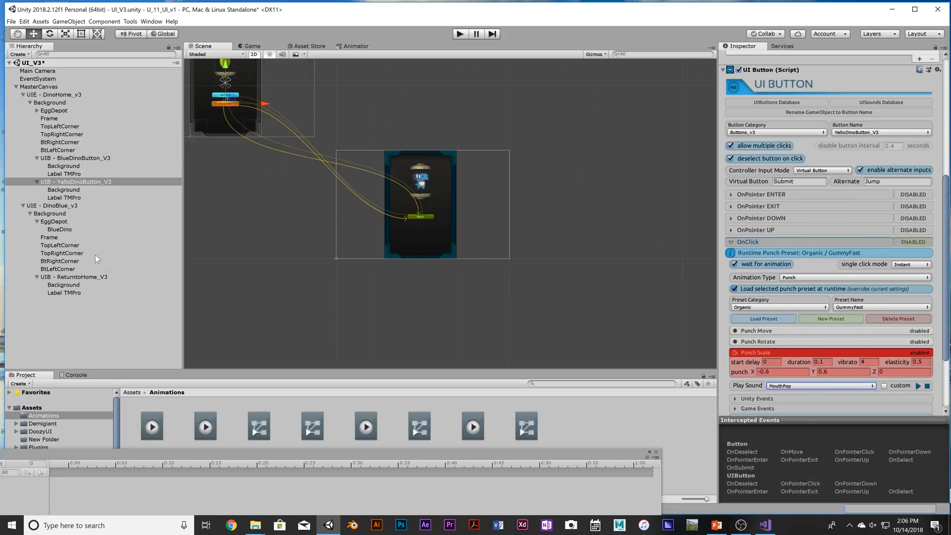
- Set the OnClick sound of UIB - ReturntoHome_V3 to MouthPop and clear the selection
click(102, 277)
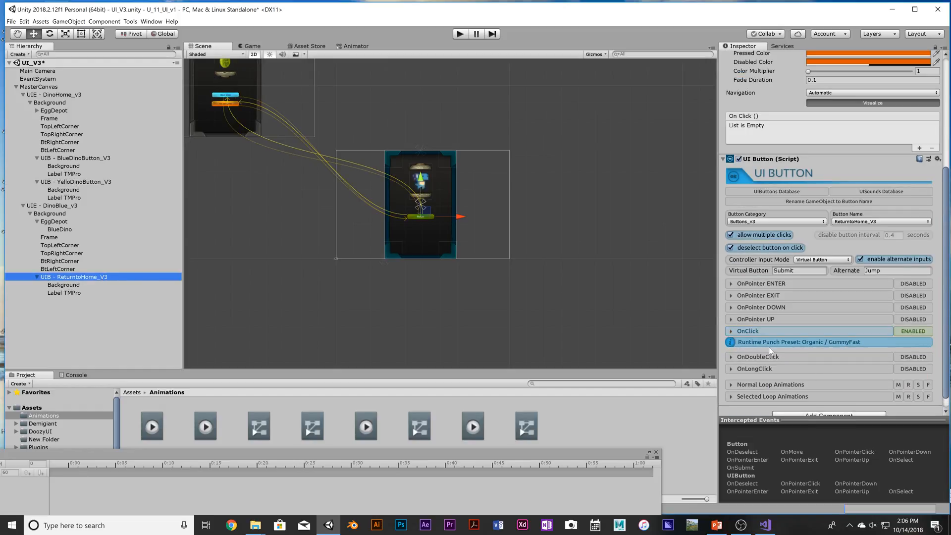
click(731, 331)
scroll(812, 351, down, 3)
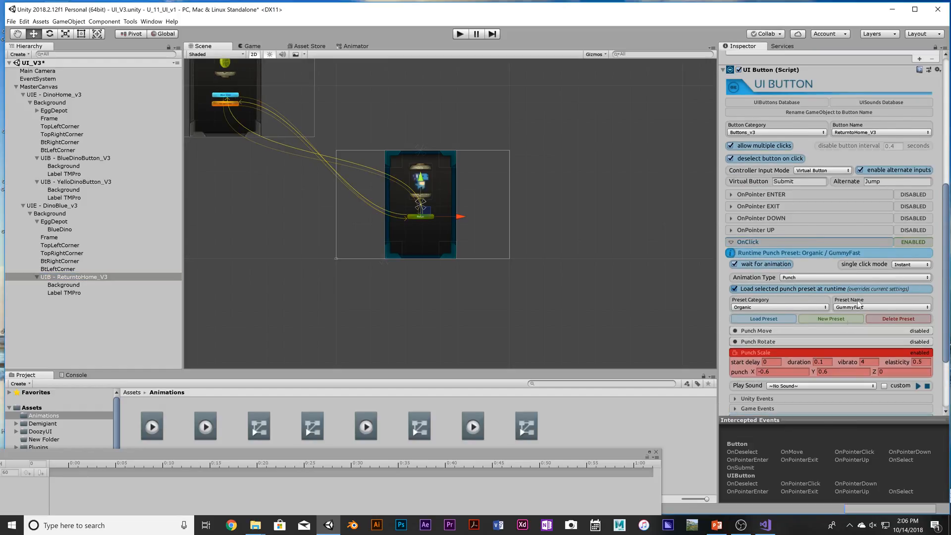
click(802, 387)
click(807, 382)
click(811, 385)
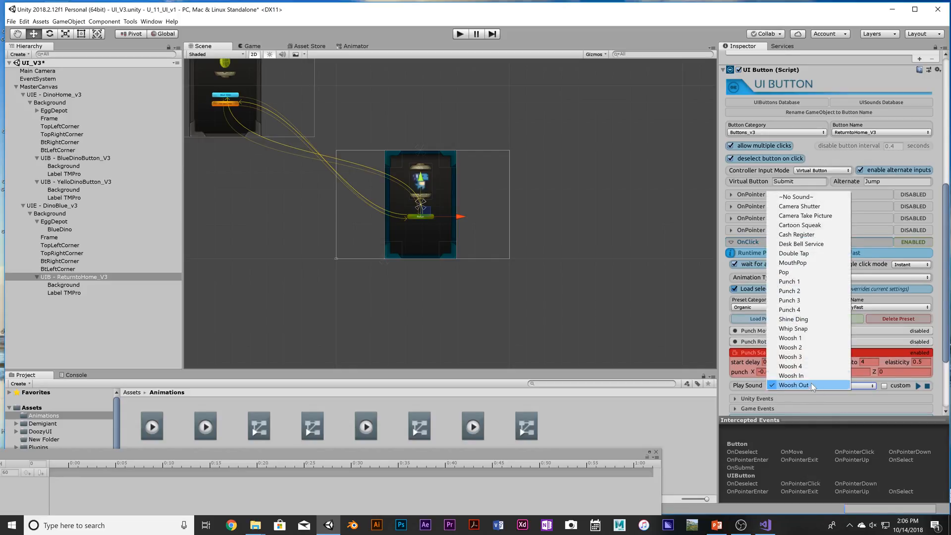
click(806, 263)
click(604, 275)
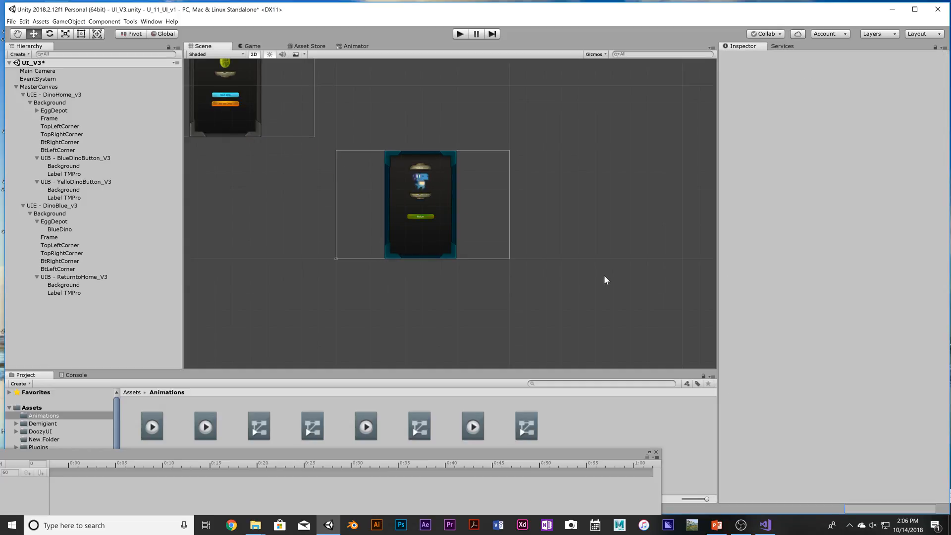
- Test navigating between the screens with the Blue Dino and Return buttons in play mode, and stop the game
click(460, 35)
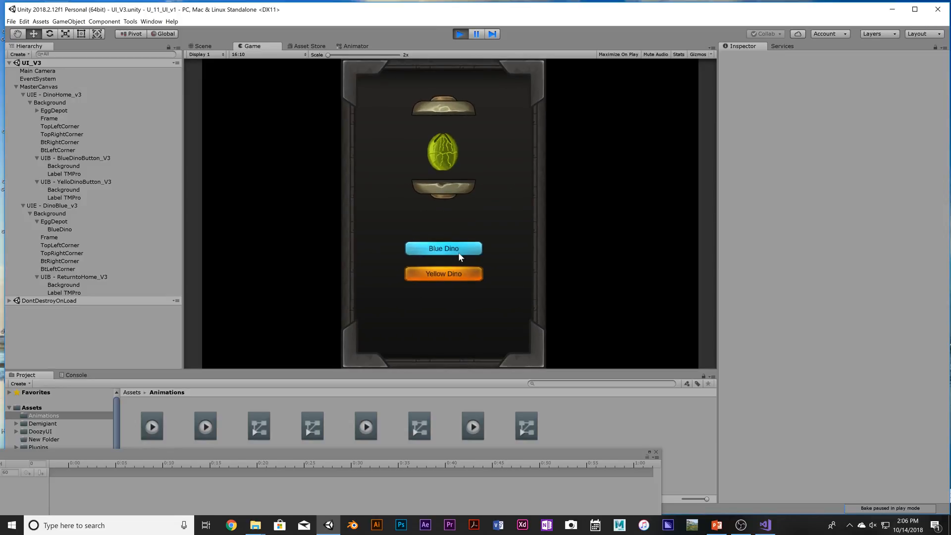
click(459, 254)
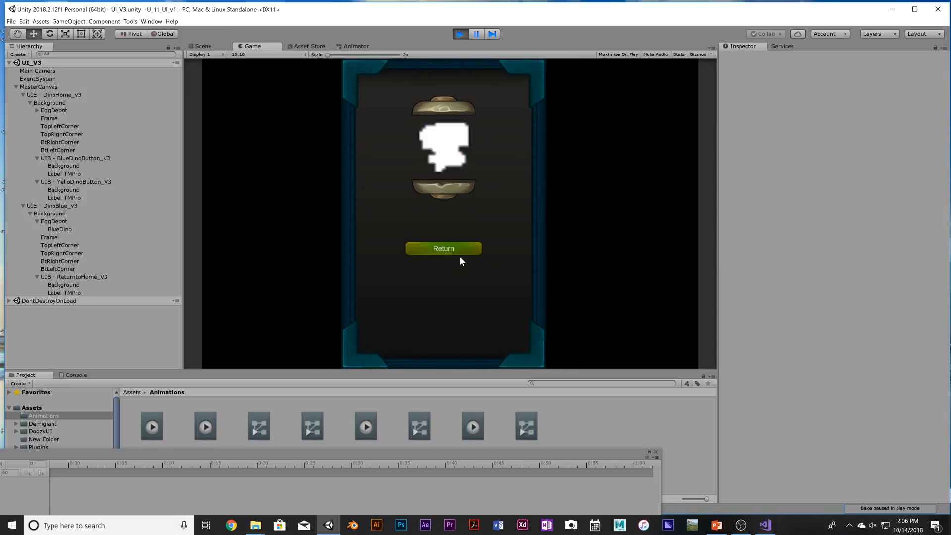
click(462, 250)
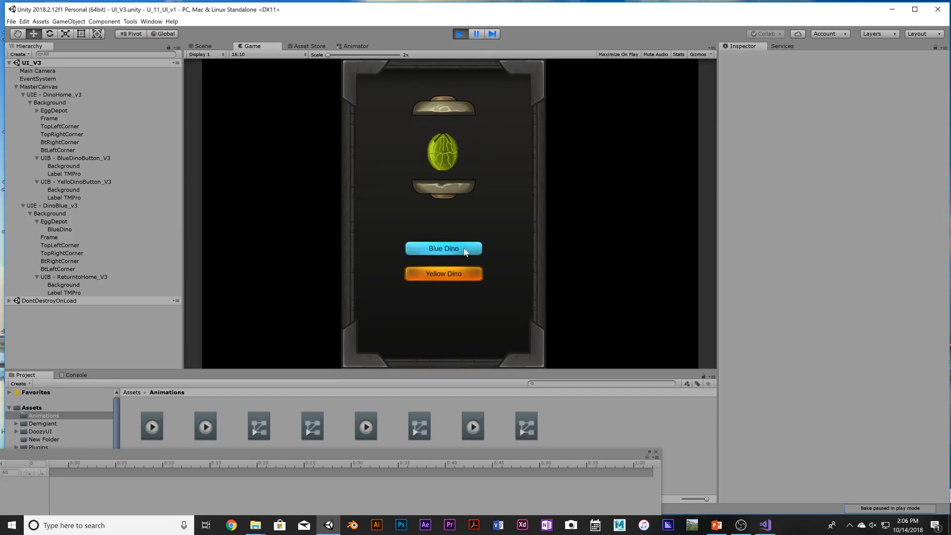
click(464, 249)
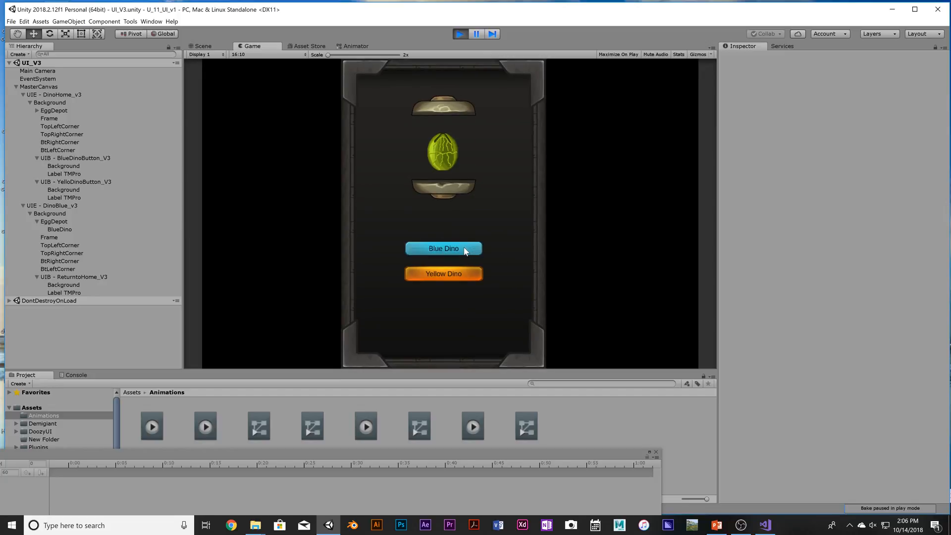
click(460, 34)
- Change the In Animations preset of UIE - DinoHome_v3 to DropAndPop and expand its Out Animations settings for checking
click(57, 94)
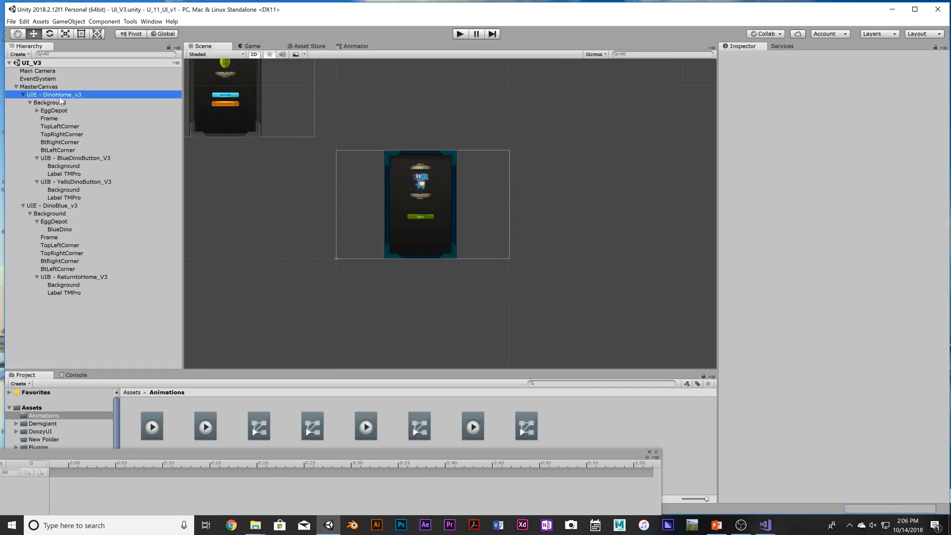
scroll(816, 387, down, 3)
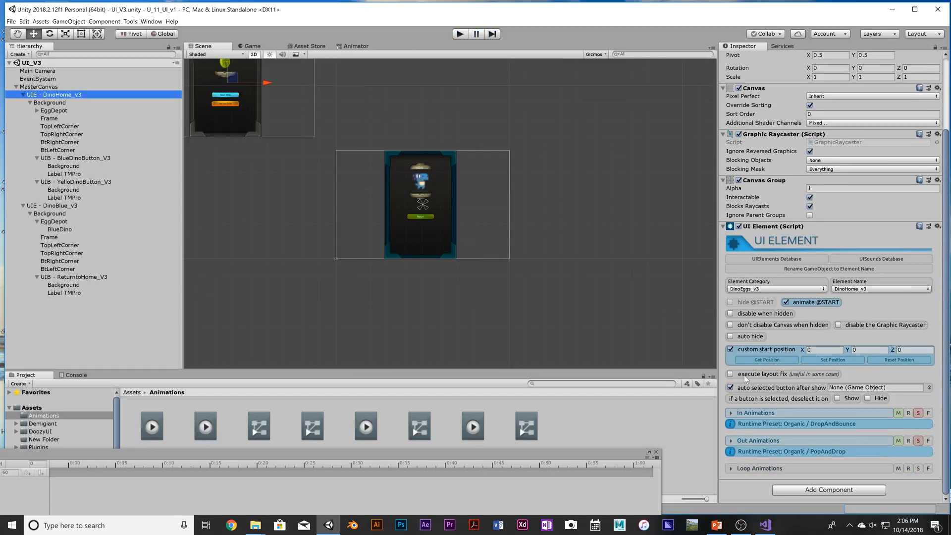
click(66, 96)
click(744, 413)
scroll(834, 397, down, 4)
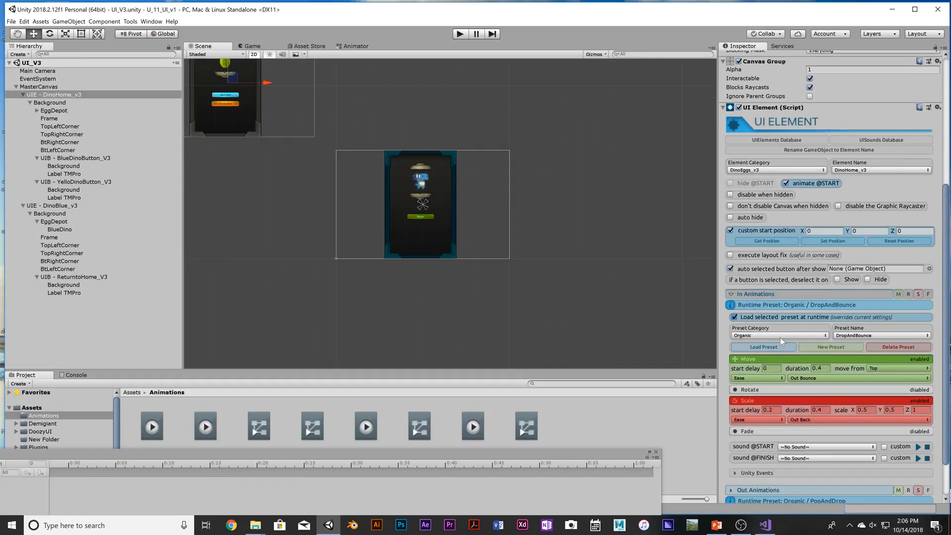
click(841, 336)
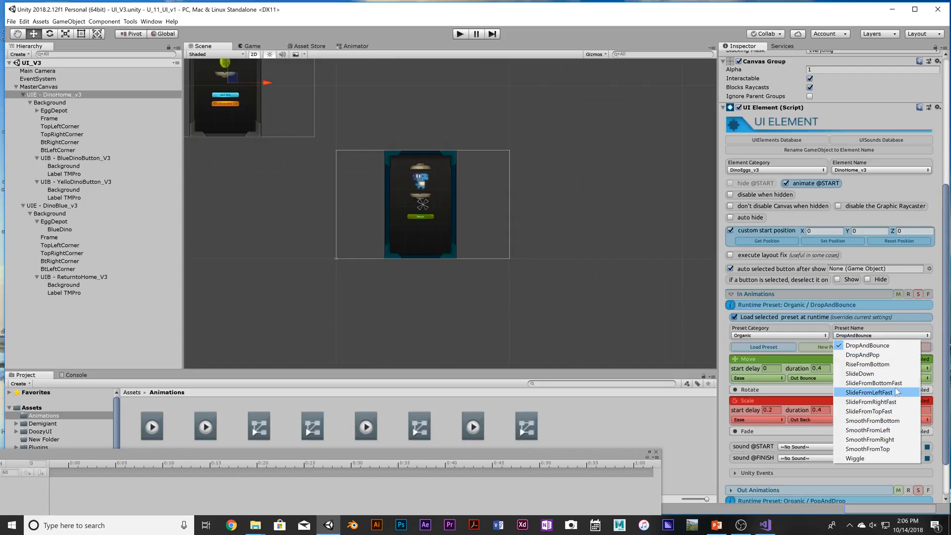
click(895, 356)
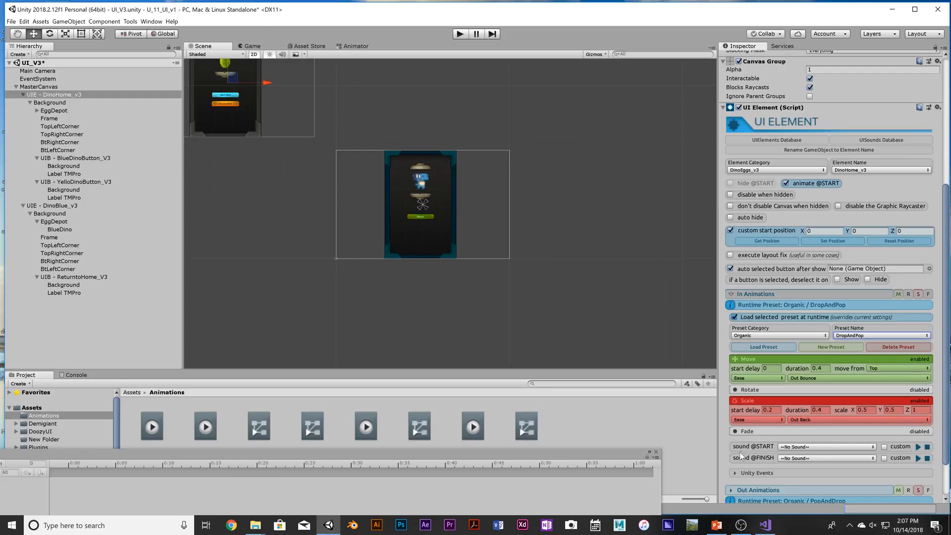
scroll(744, 451, down, 2)
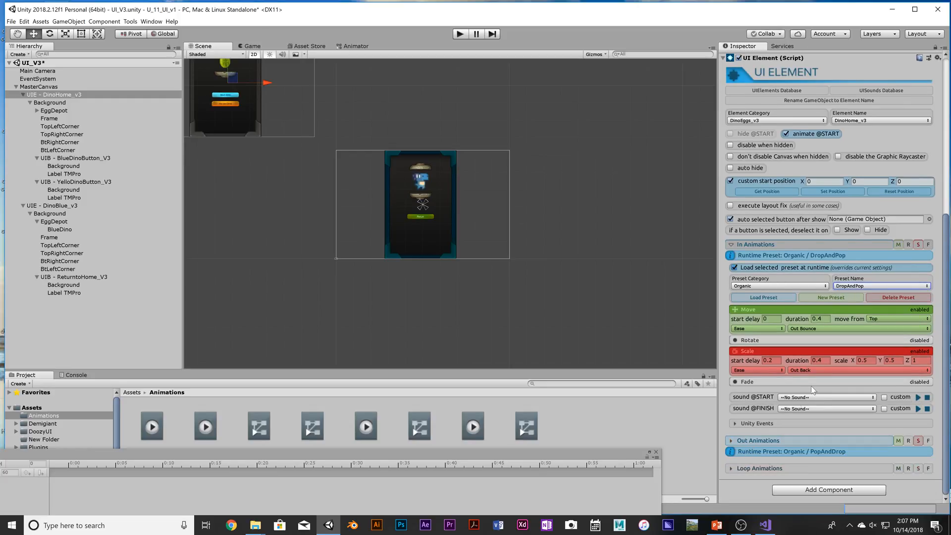
click(731, 440)
scroll(803, 407, down, 5)
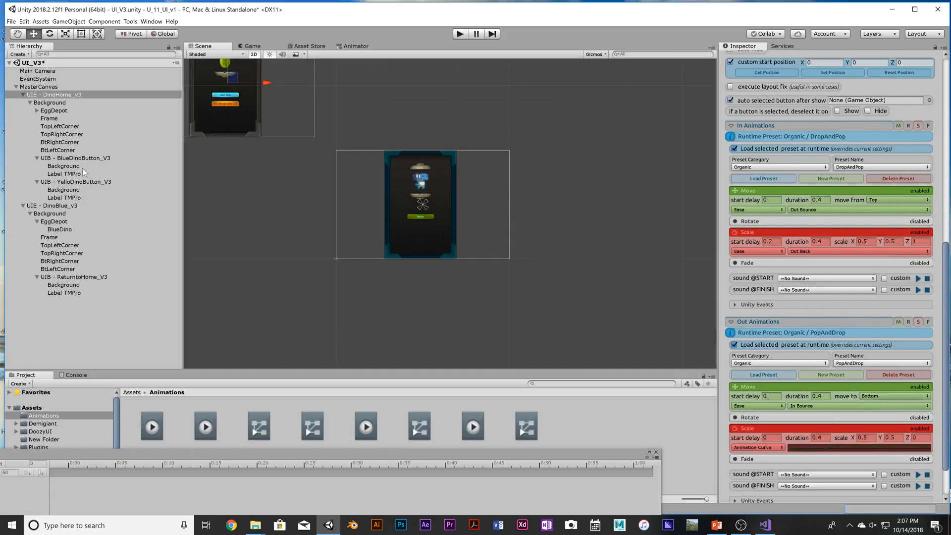
- Set the In Animations preset of UIE - DinoBlue_v3 to BlastOff in the Basic category
click(75, 206)
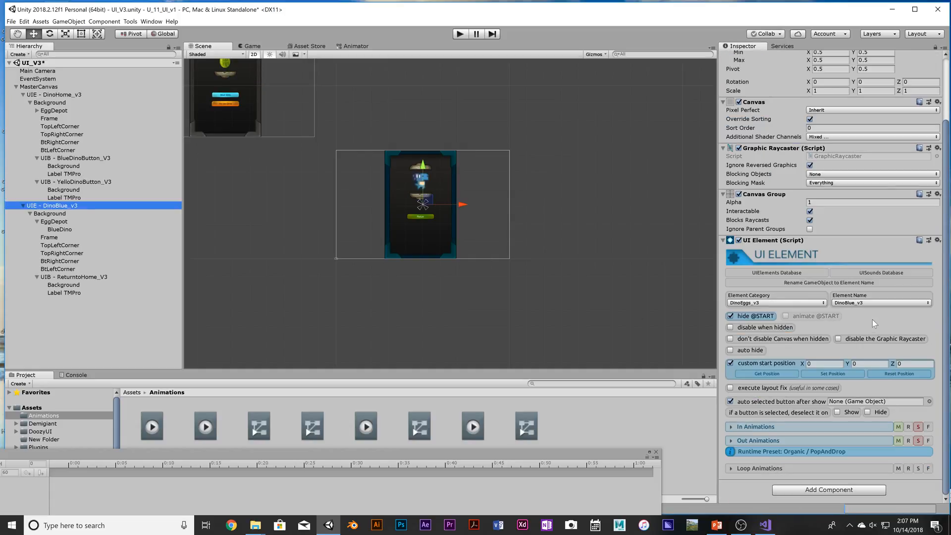
click(731, 427)
scroll(842, 346, down, 6)
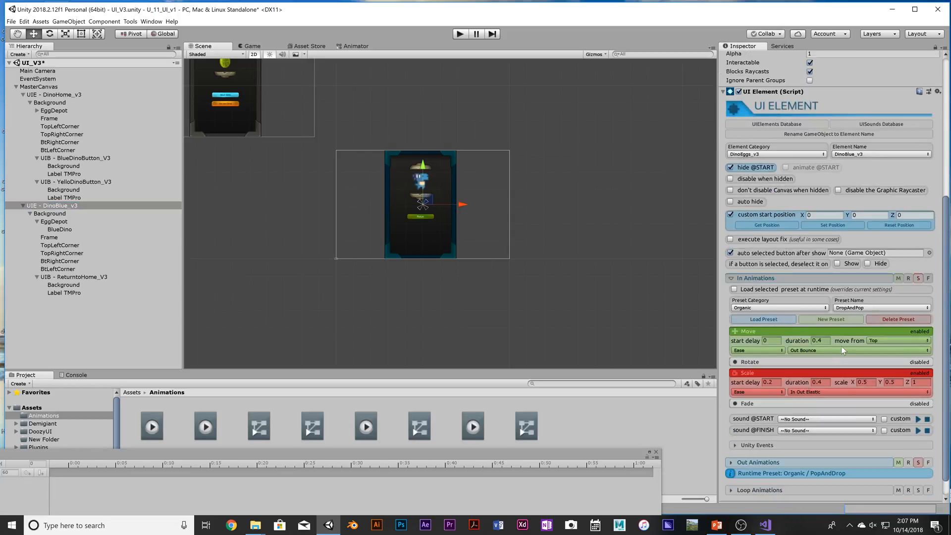
click(871, 307)
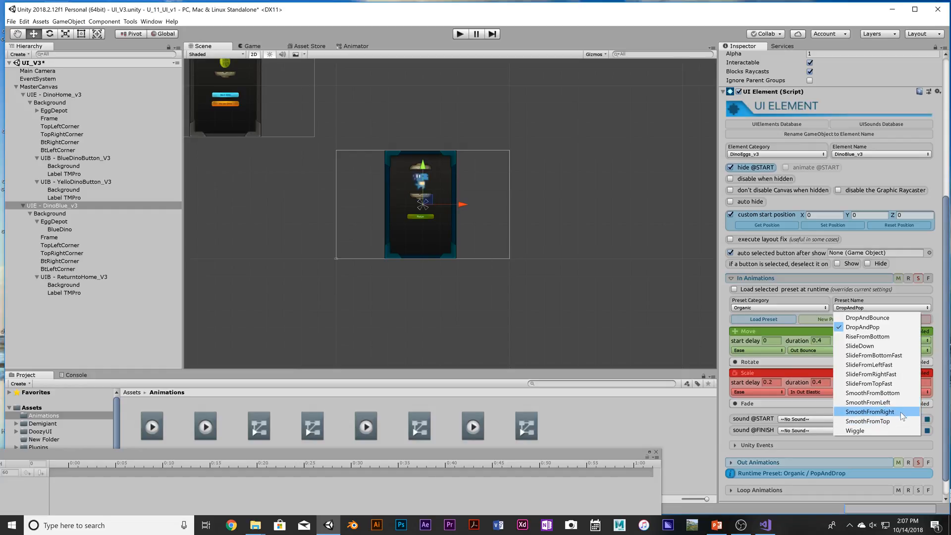
click(904, 346)
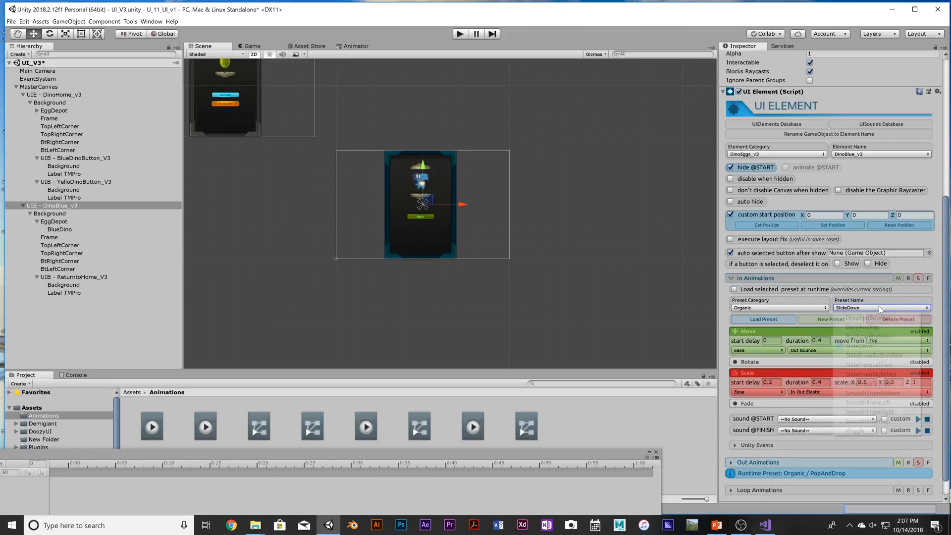
click(792, 307)
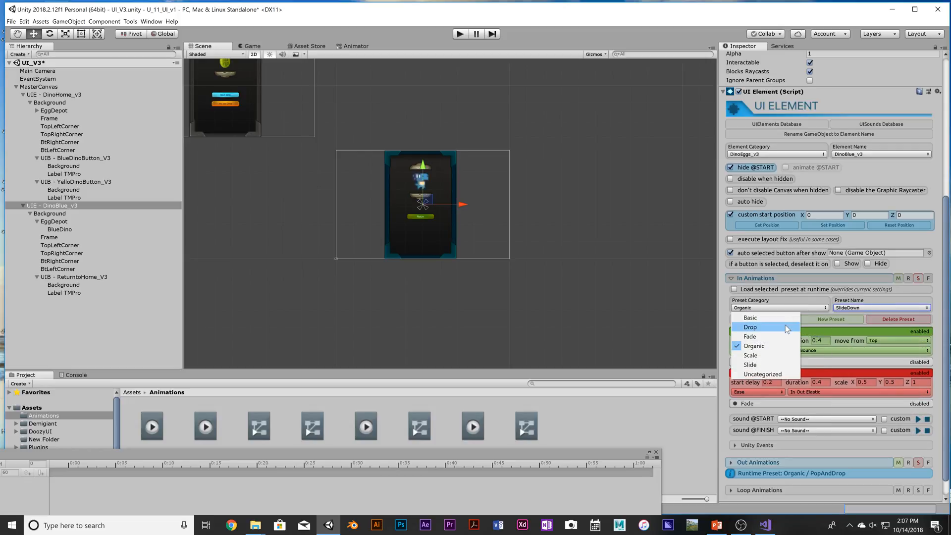
click(787, 317)
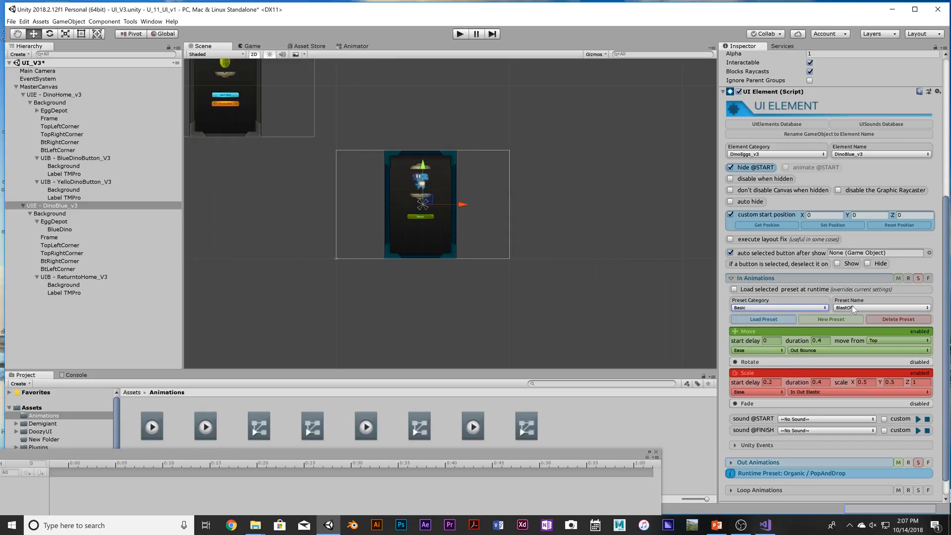
click(852, 307)
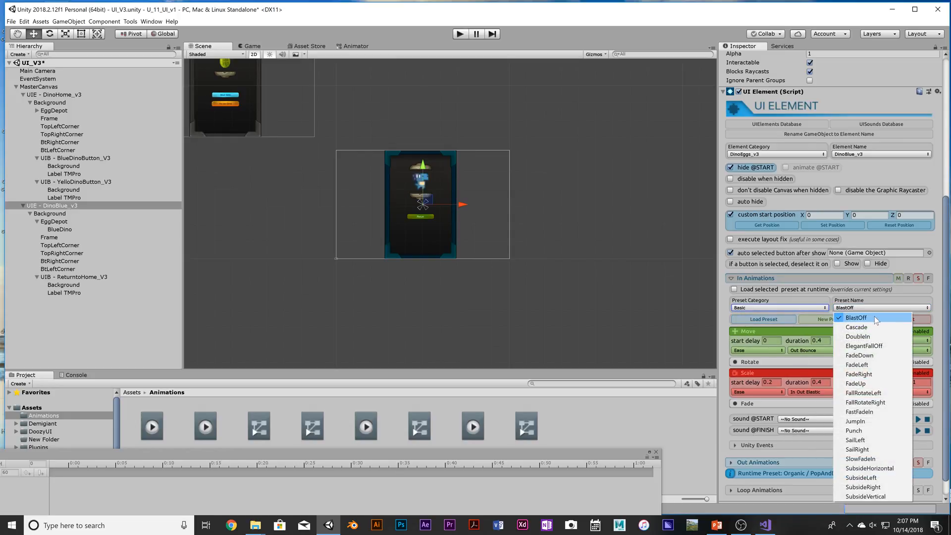
click(875, 317)
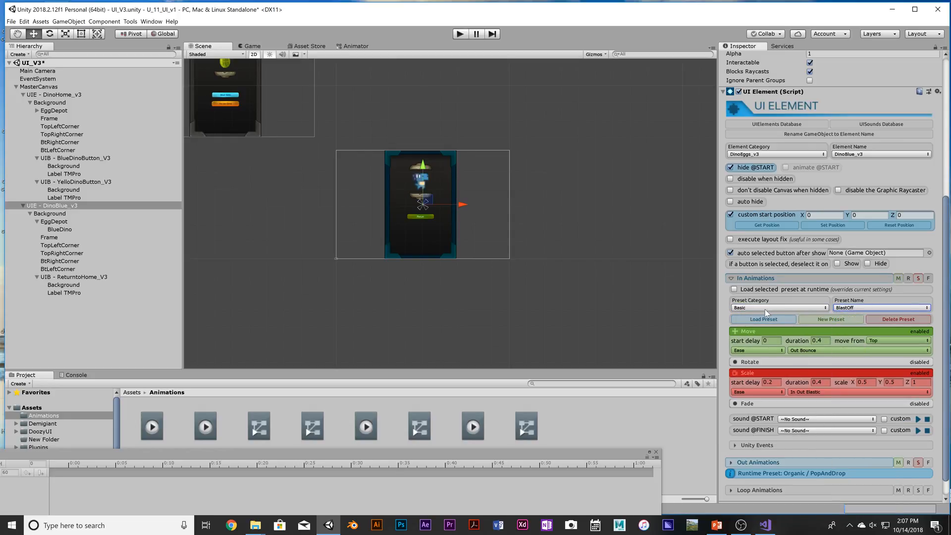
- Set the Out Animations preset of UIE - DinoBlue_v3 to BlastOff in the Basic category and save the scene
click(751, 462)
scroll(778, 415, down, 4)
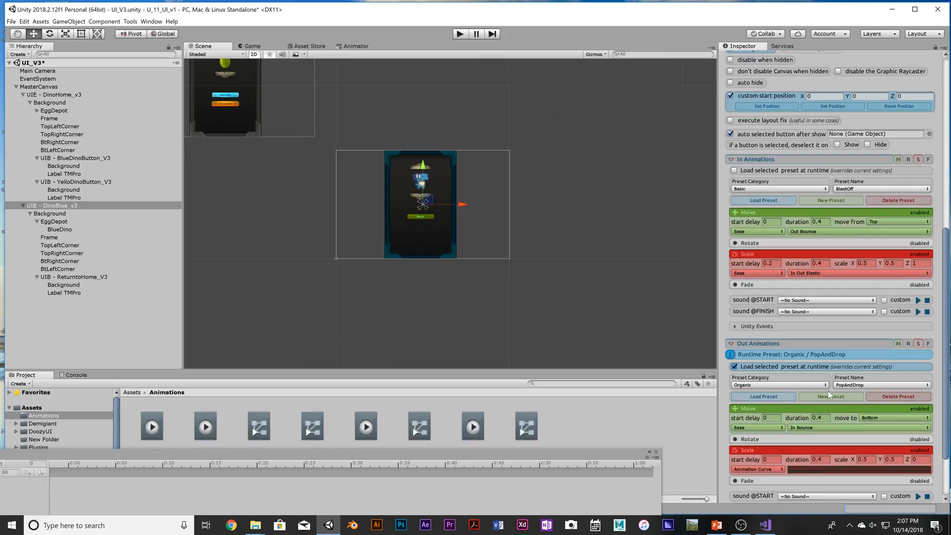
click(813, 386)
click(754, 395)
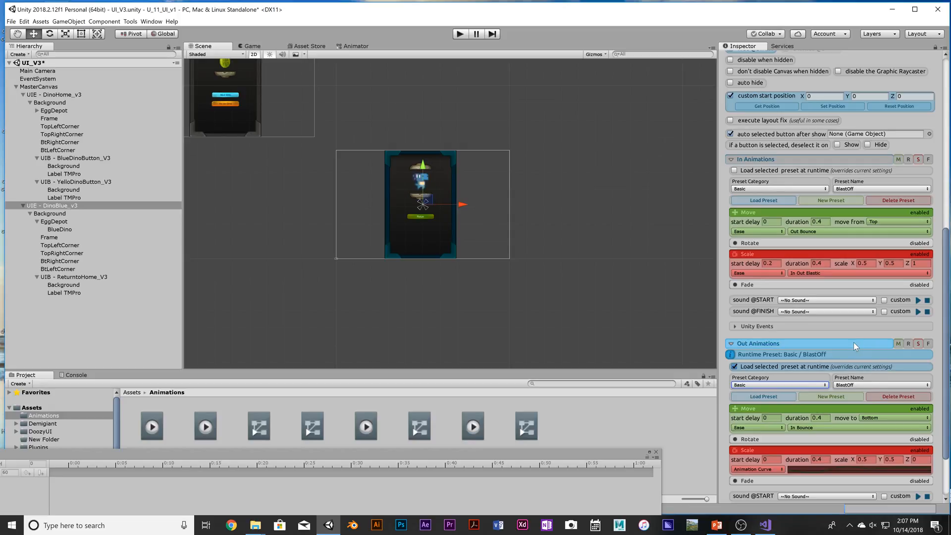
key(ctrl+s)
- Test the Blue Dino and Return button transitions in play mode, and stop the game
click(460, 35)
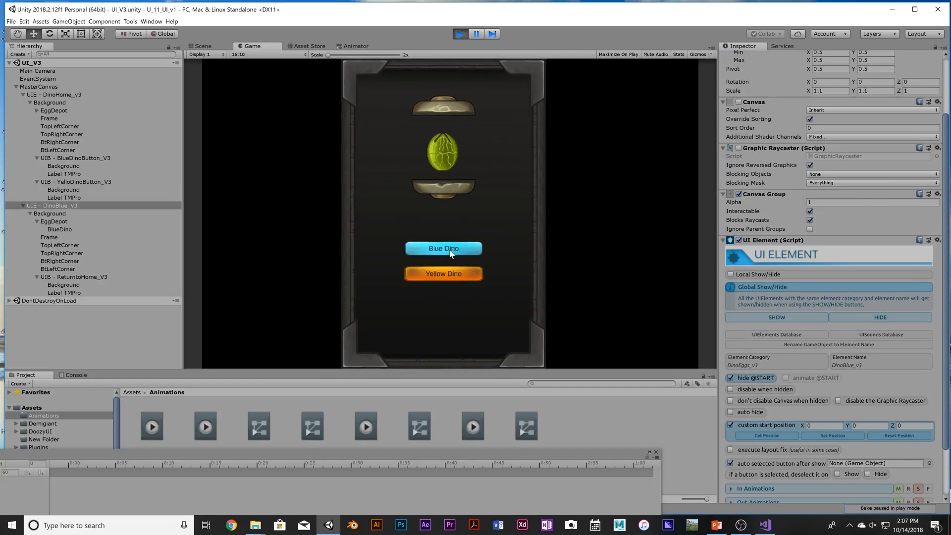
click(450, 252)
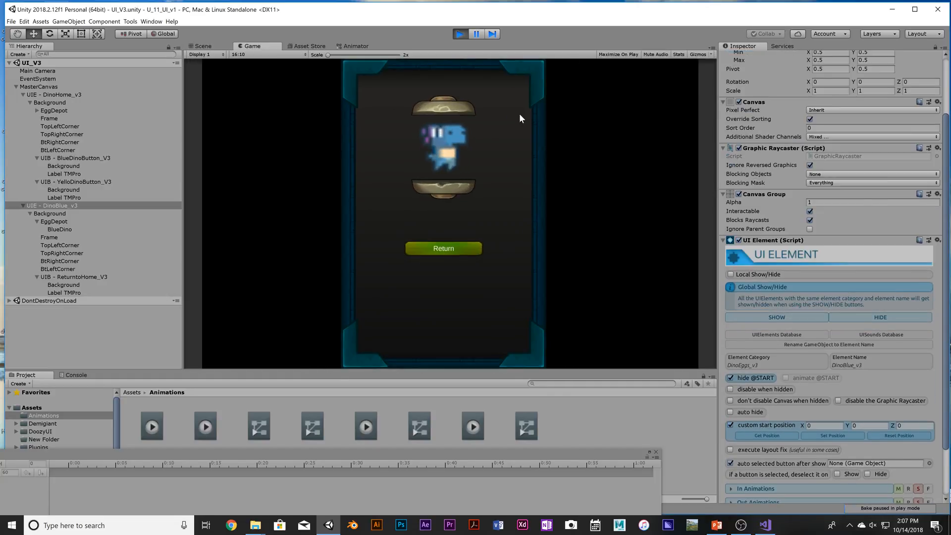
click(460, 247)
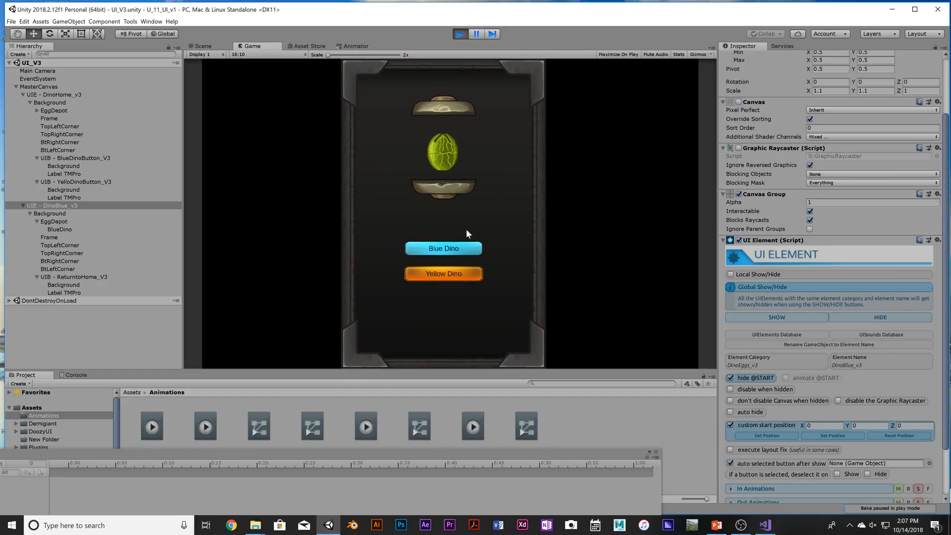
click(460, 34)
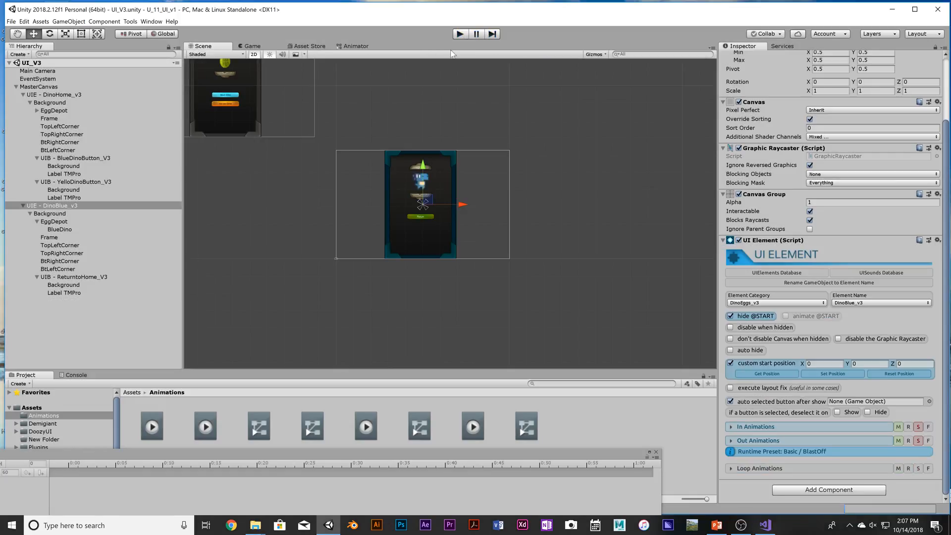
- Set the In Animations preset of UIE - DinoHome_v3 to Pop in the Fade category
click(68, 94)
scroll(793, 381, down, 1)
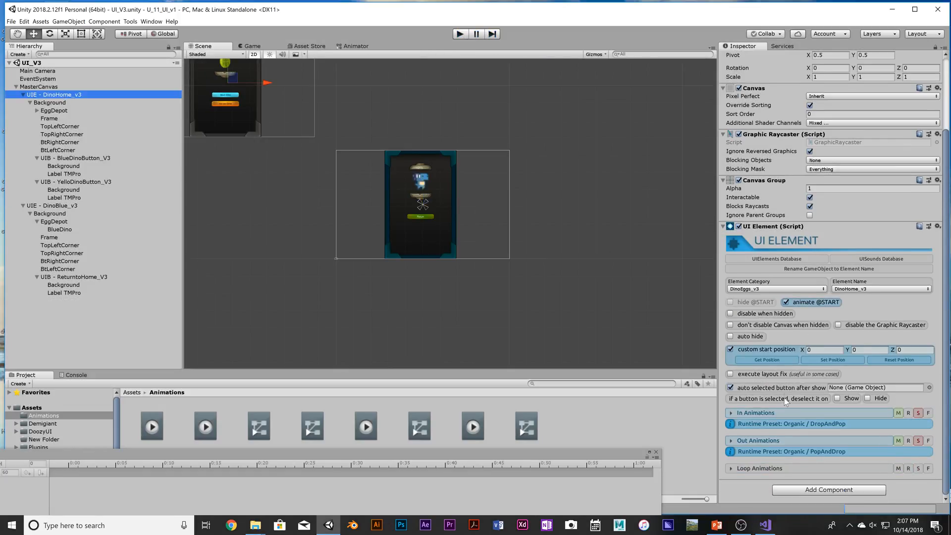
click(732, 412)
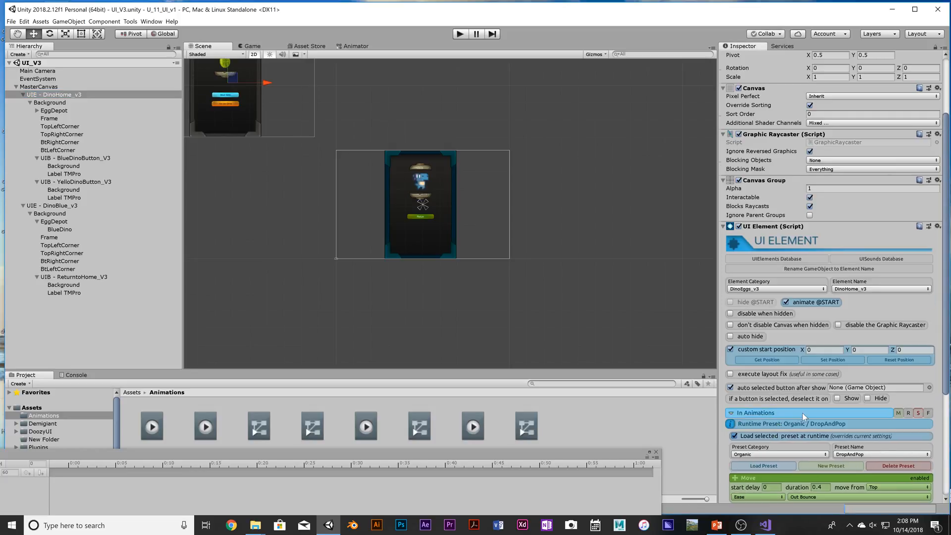
scroll(793, 377, down, 5)
click(771, 306)
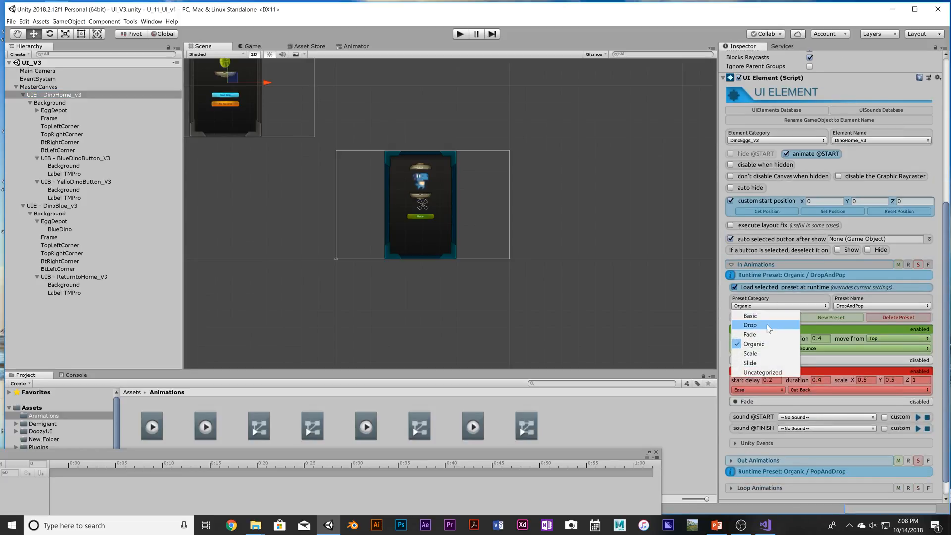
click(750, 335)
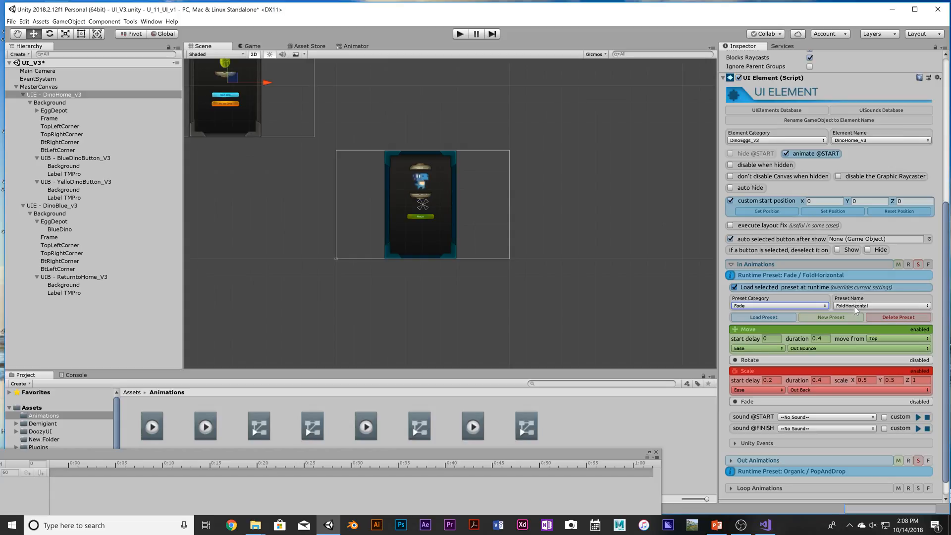
click(854, 306)
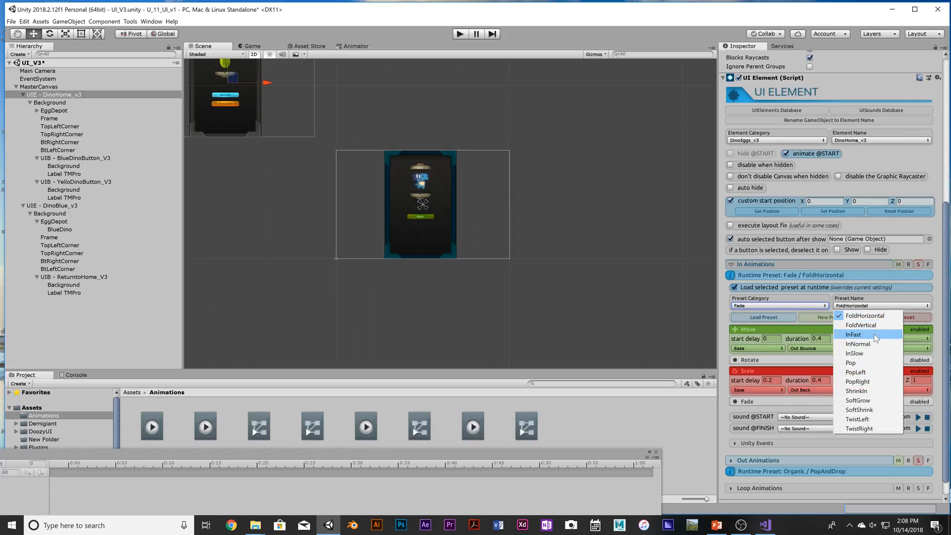
click(872, 365)
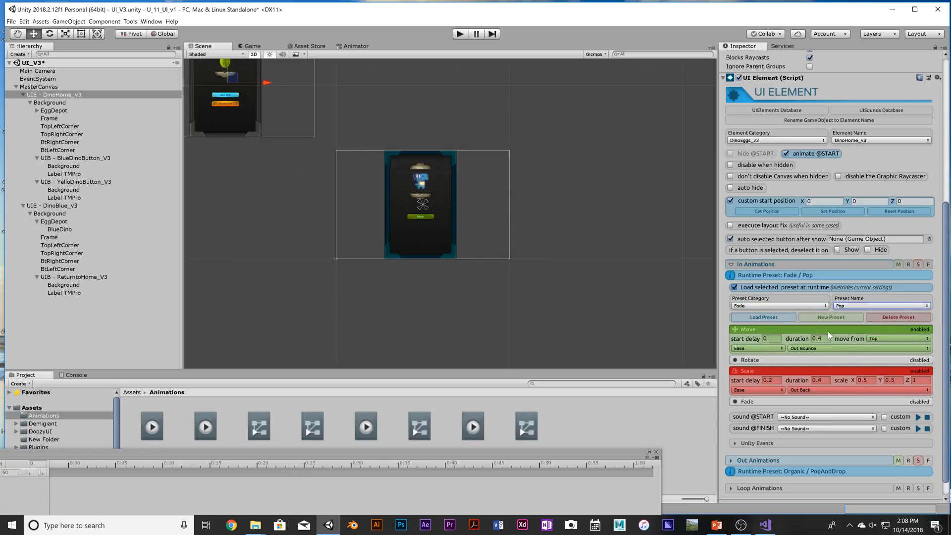
- Set the Out Animations preset of UIE - DinoHome_v3 to OutFast in the Fade category and load its settings
scroll(734, 448, down, 1)
click(733, 440)
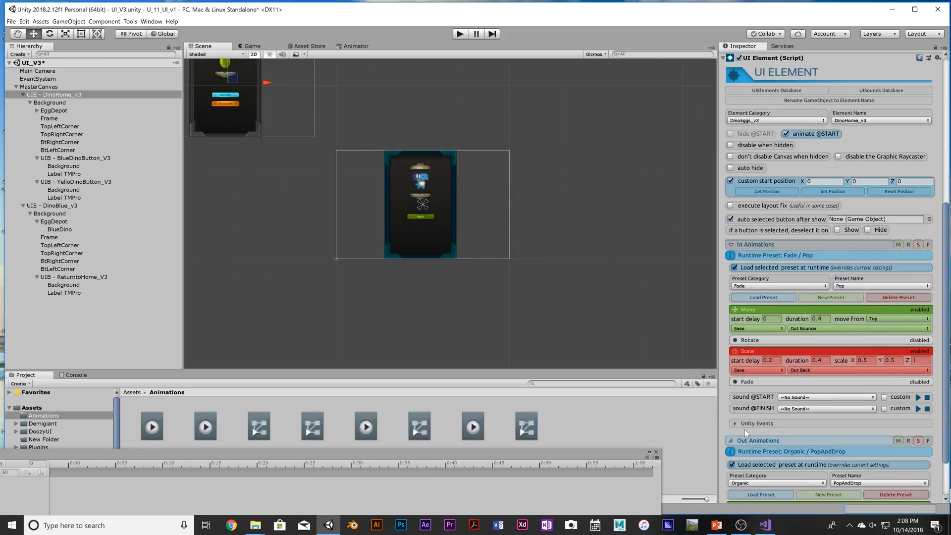
scroll(745, 429, down, 5)
click(787, 315)
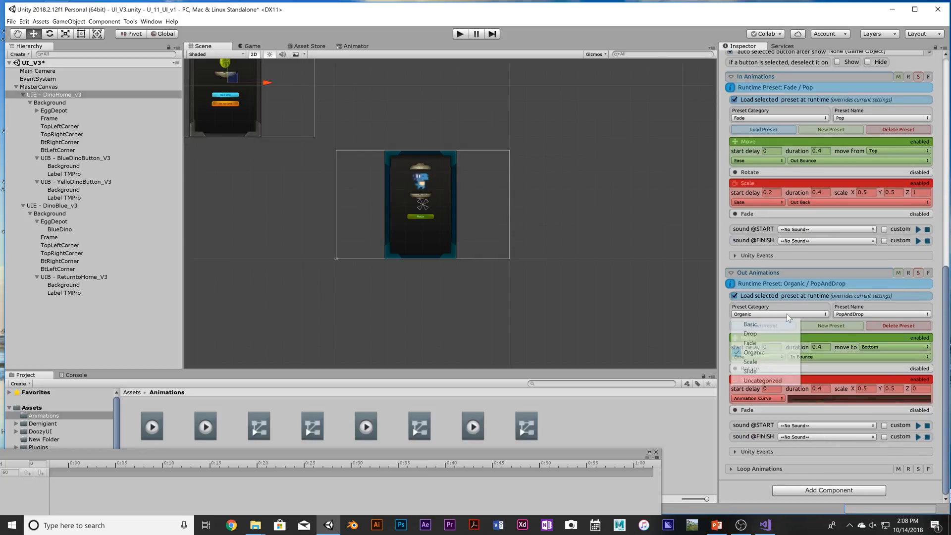
click(784, 346)
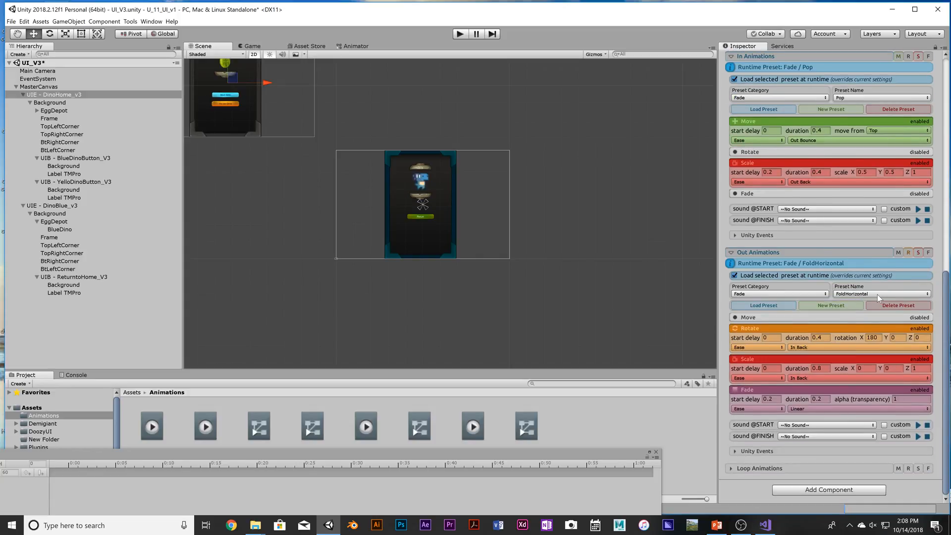
click(877, 294)
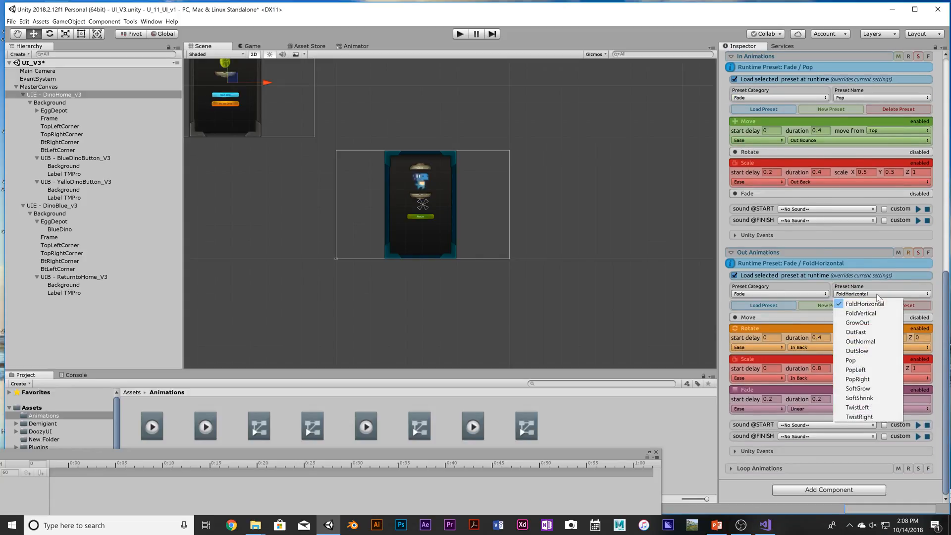
click(868, 332)
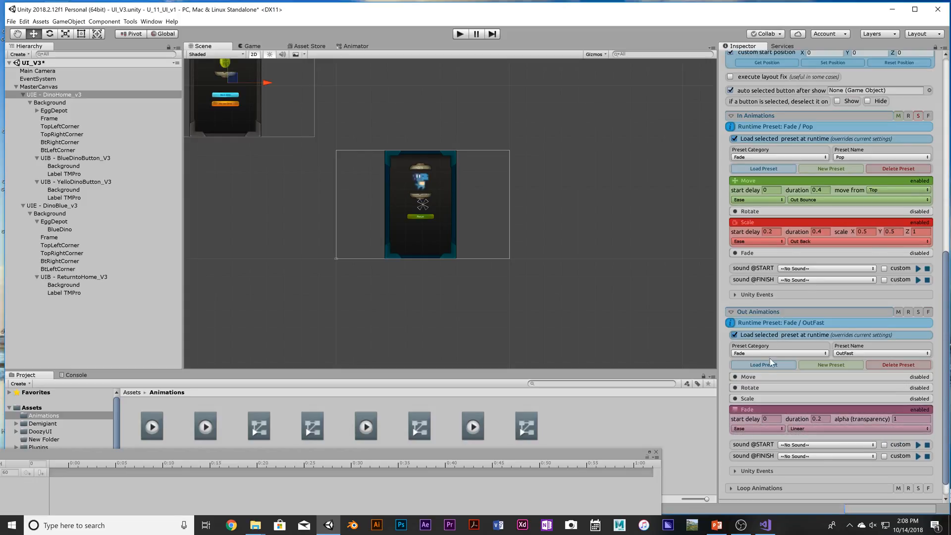
- Load the Fade / Pop preset settings into the In Animations of UIE - DinoHome_v3
scroll(786, 250, up, 1)
scroll(783, 257, up, 3)
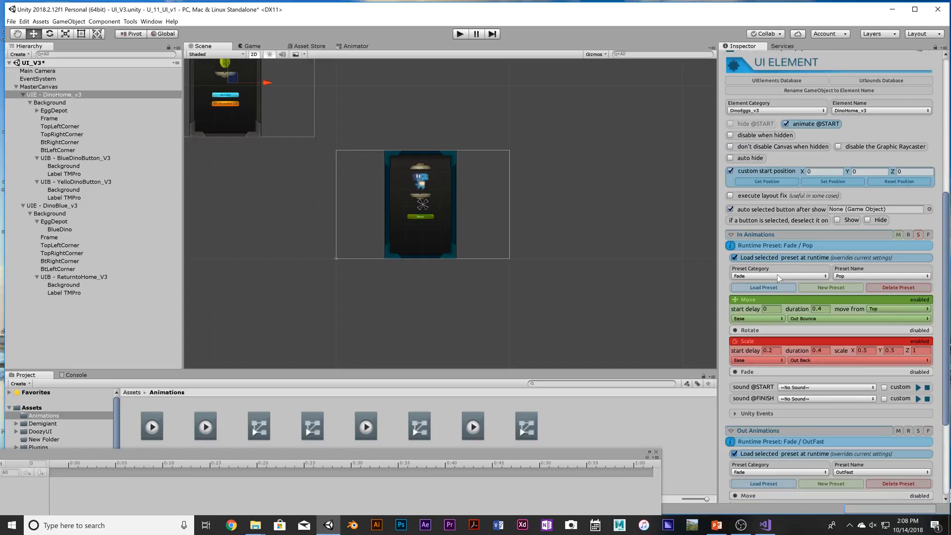
click(766, 288)
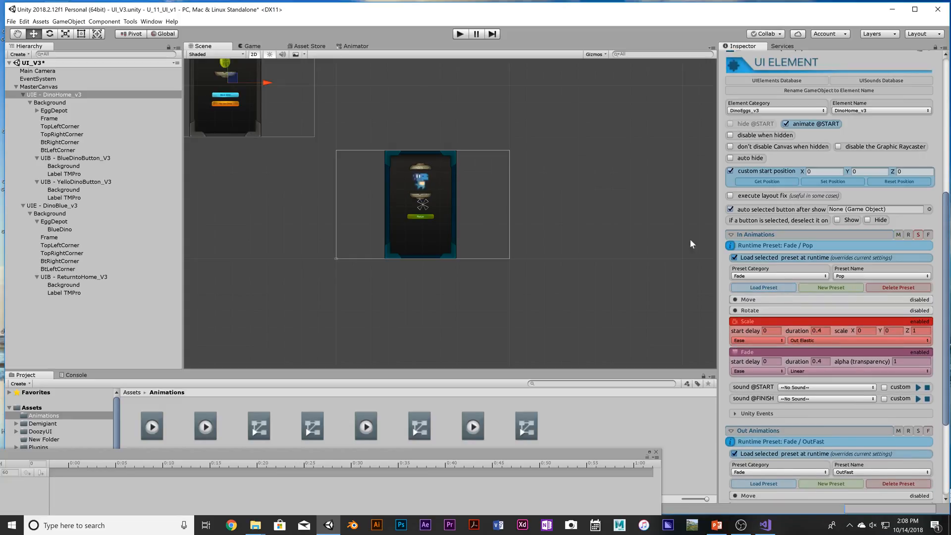
- Load the BlastOff preset into the In Animations of UIE - DinoBlue_v3 and enable loading the selected preset at runtime
click(63, 205)
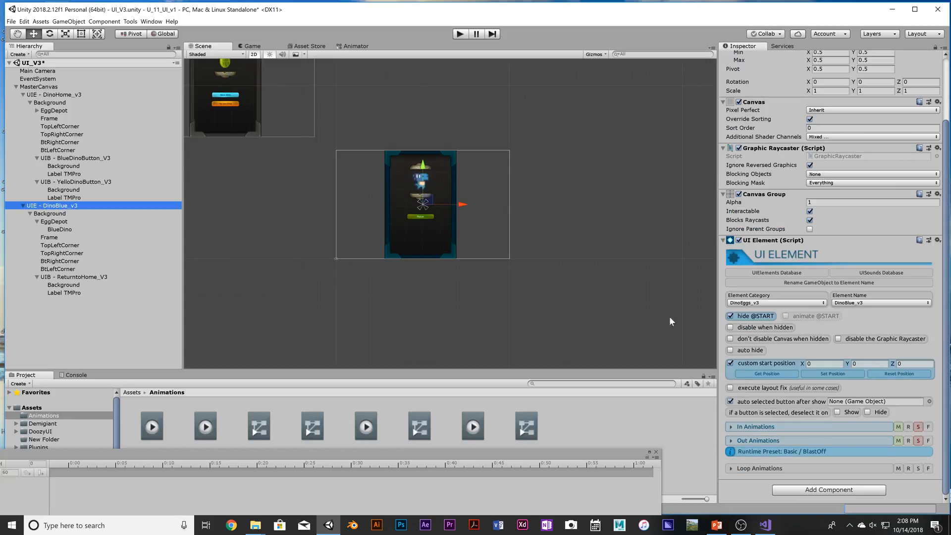
scroll(670, 320, down, 1)
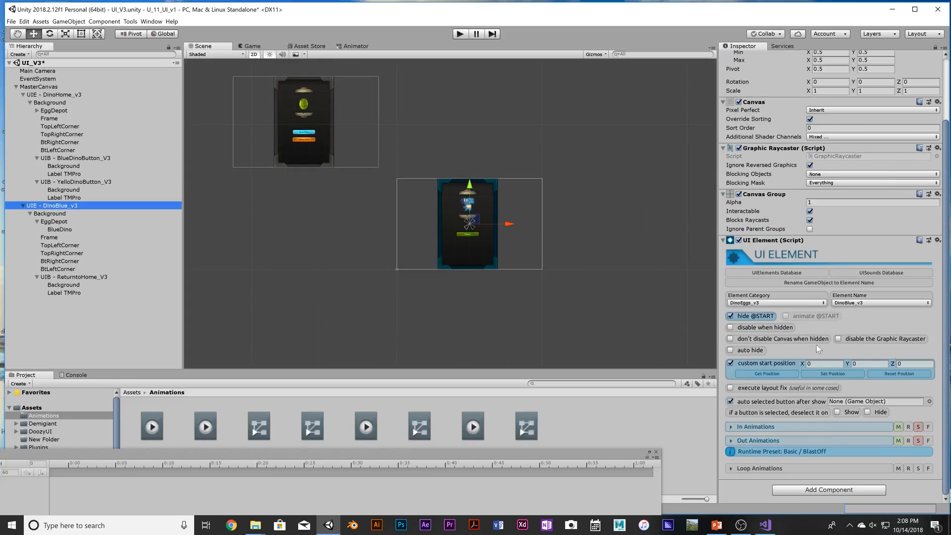
click(731, 427)
scroll(813, 391, down, 5)
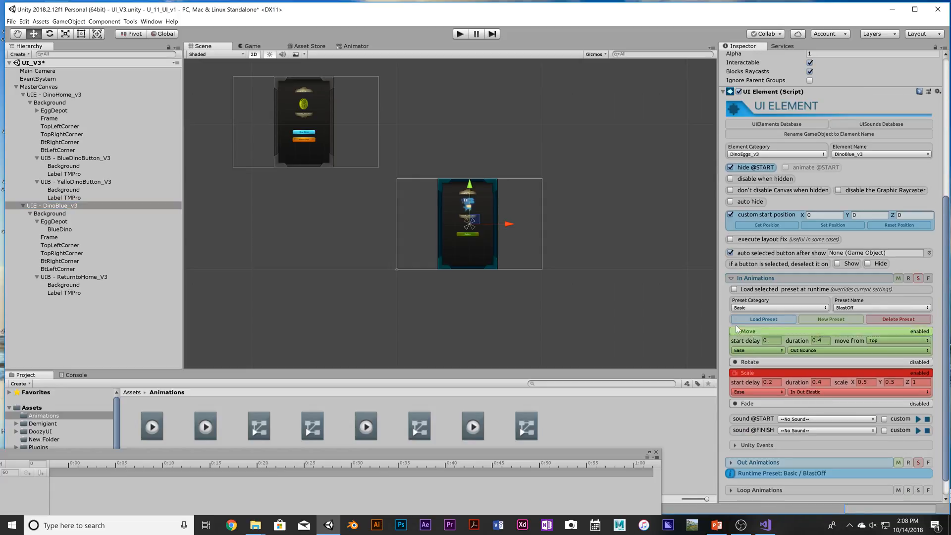
click(731, 290)
scroll(859, 337, down, 2)
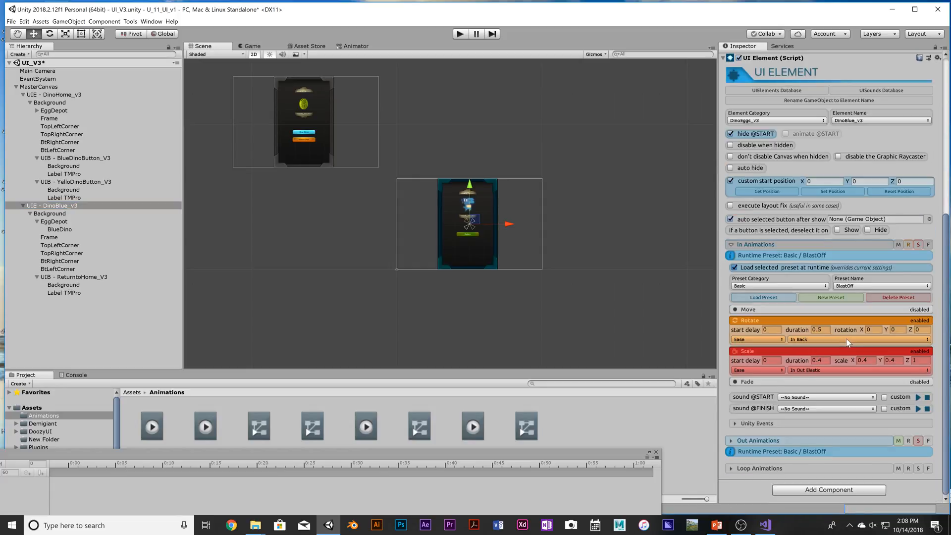
- Load the Basic / BlastOff preset settings into the Out Animations of UIE - DinoBlue_v3
click(731, 441)
scroll(793, 383, down, 5)
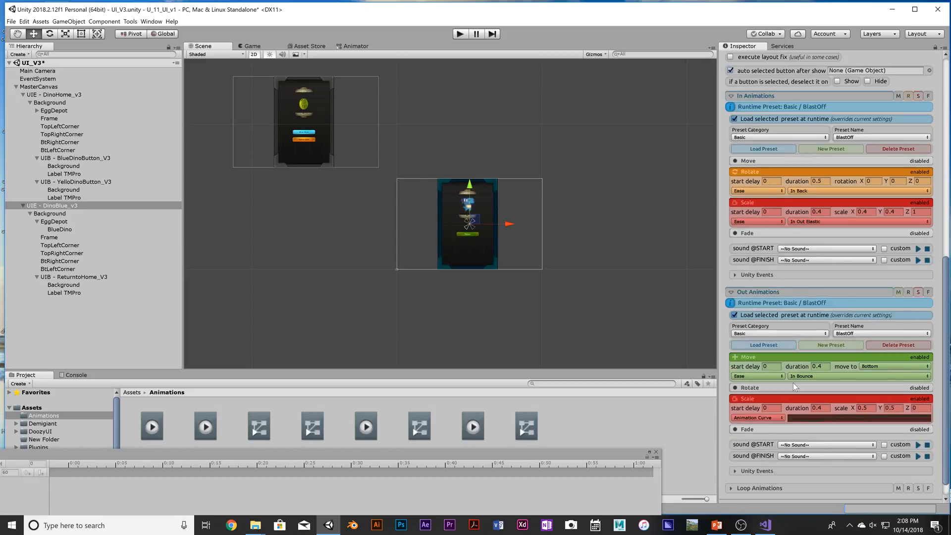
click(755, 346)
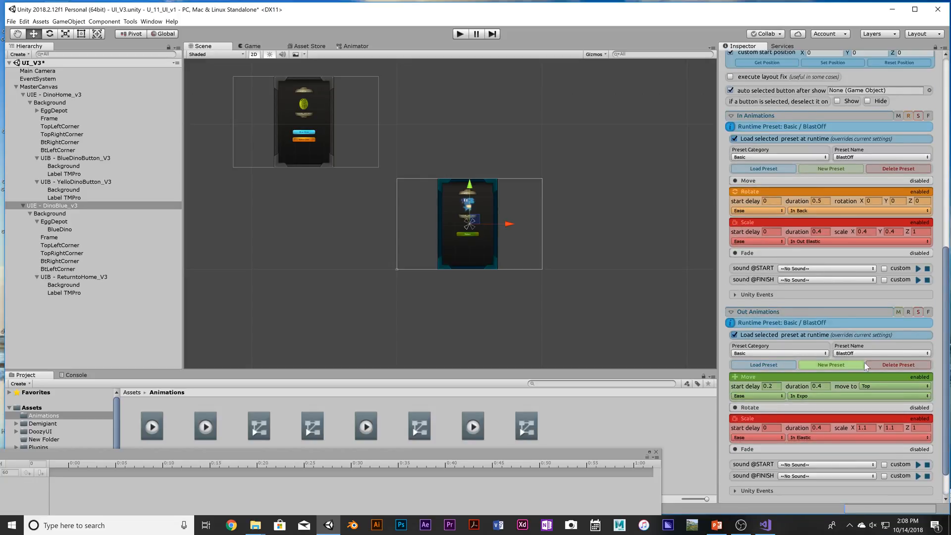
- Save the scene and play-test the Blue Dino and Return buttons' screen transitions several times before stopping play mode
key(ctrl+s)
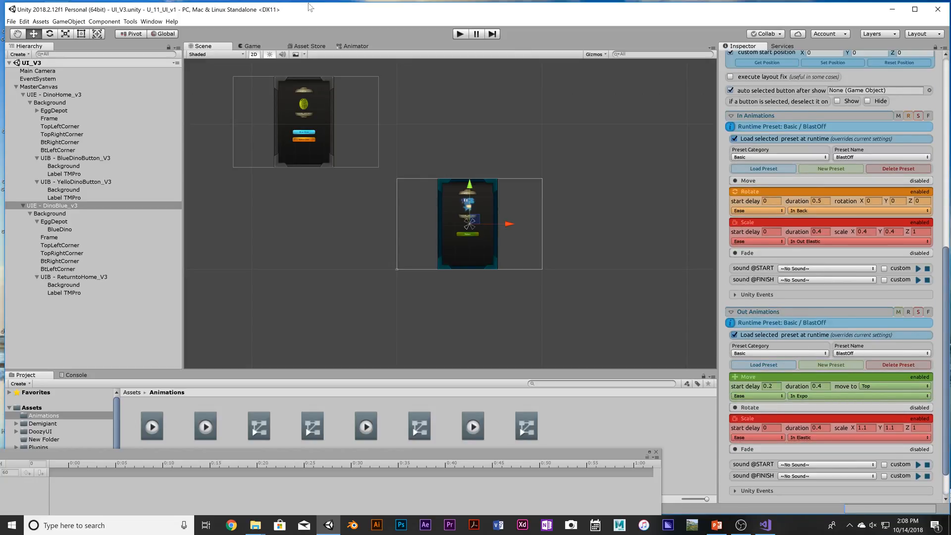
click(463, 34)
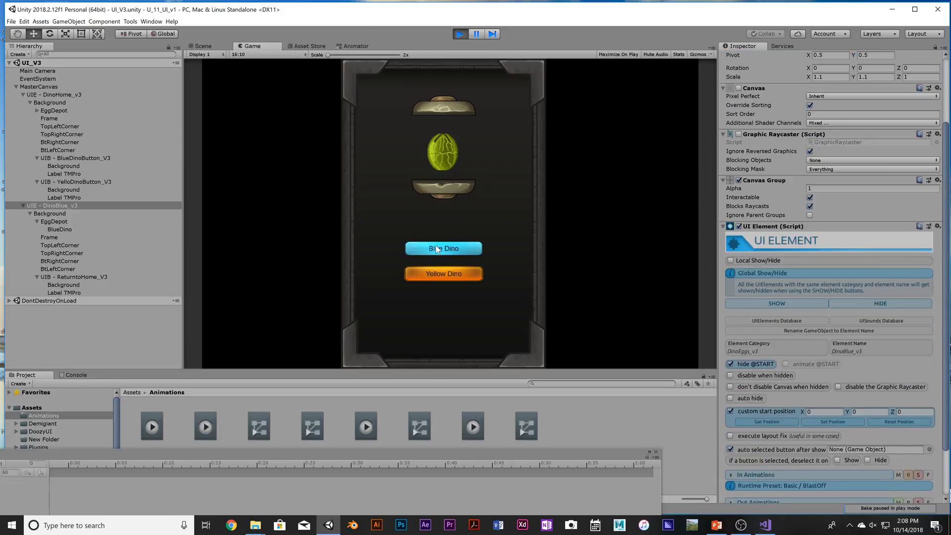
click(438, 249)
click(440, 252)
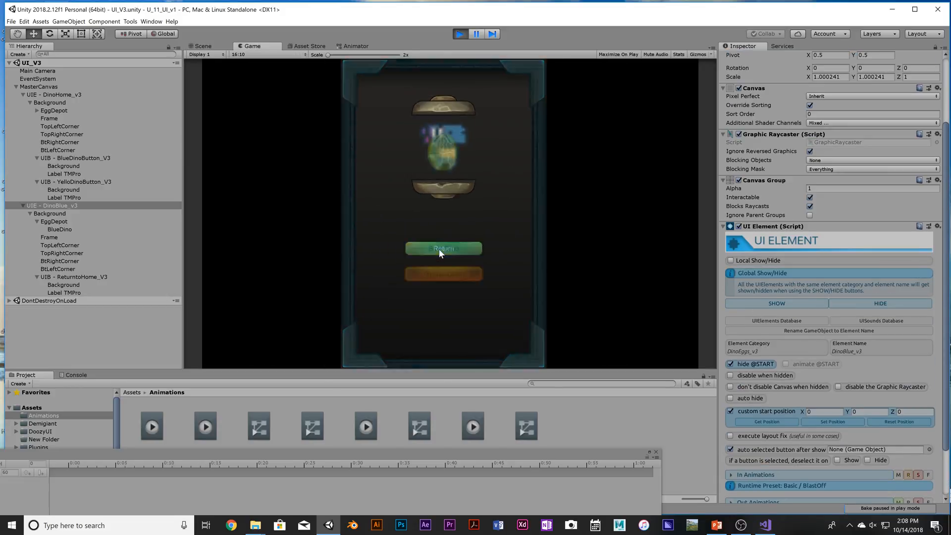
click(441, 250)
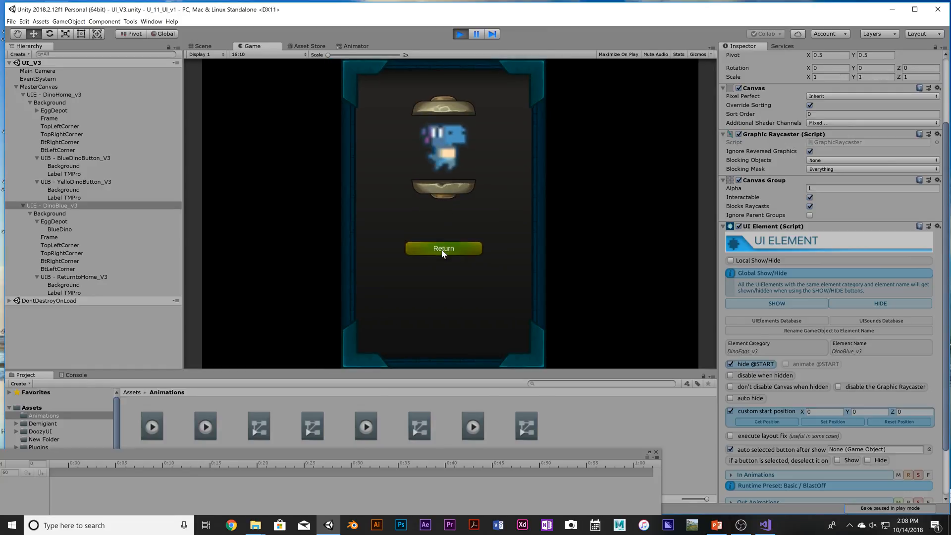
click(441, 249)
click(441, 249)
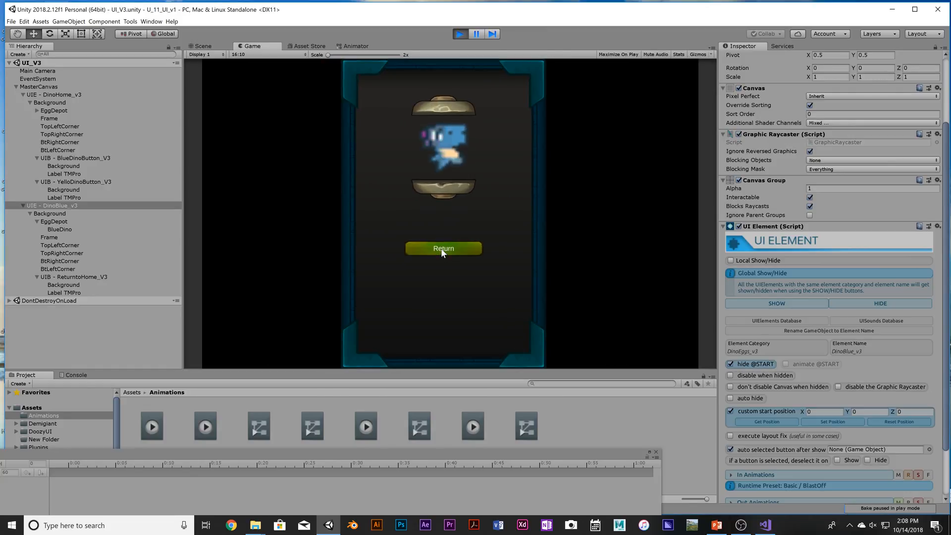
click(441, 248)
click(441, 248)
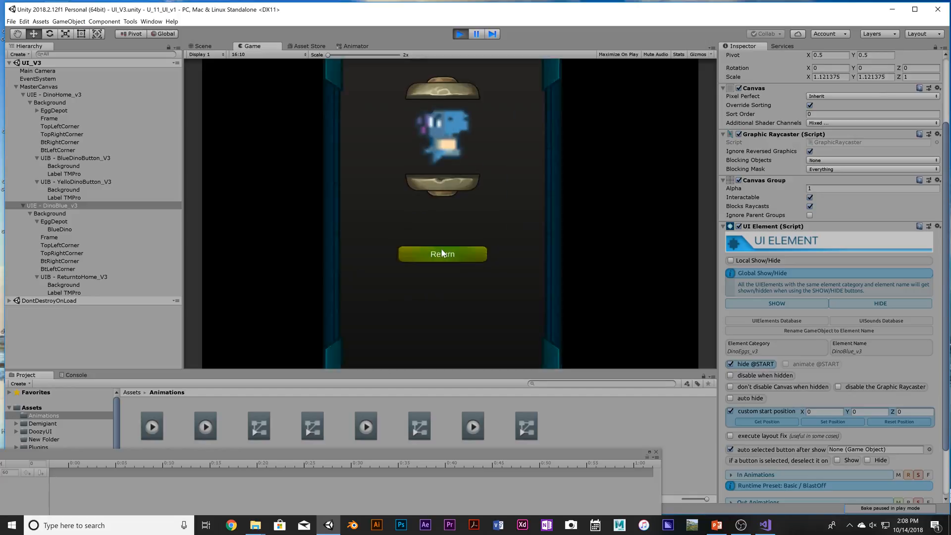
click(441, 249)
click(441, 248)
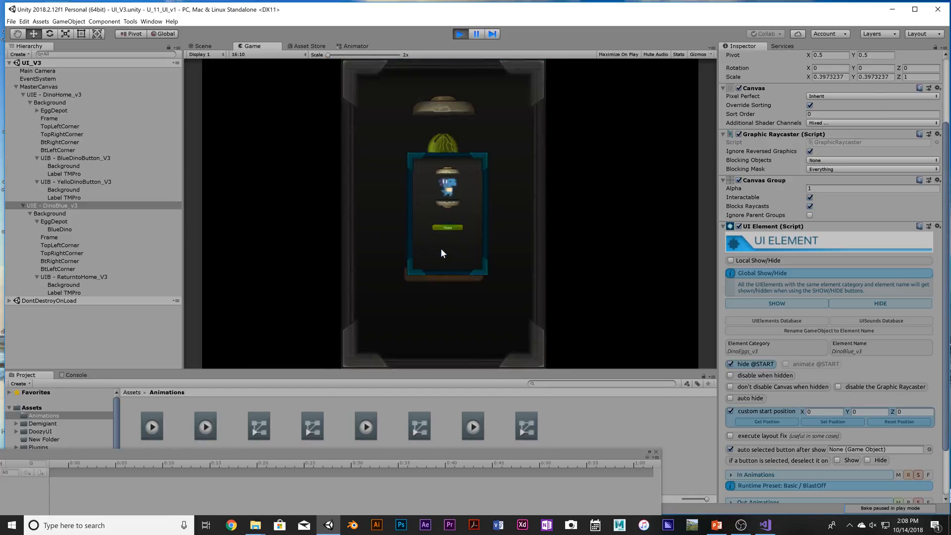
click(442, 249)
click(442, 248)
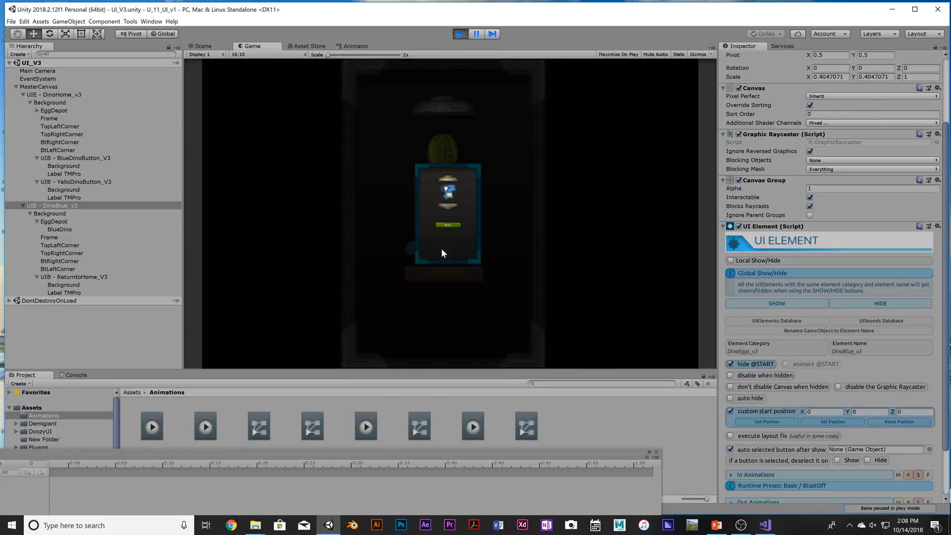
click(442, 248)
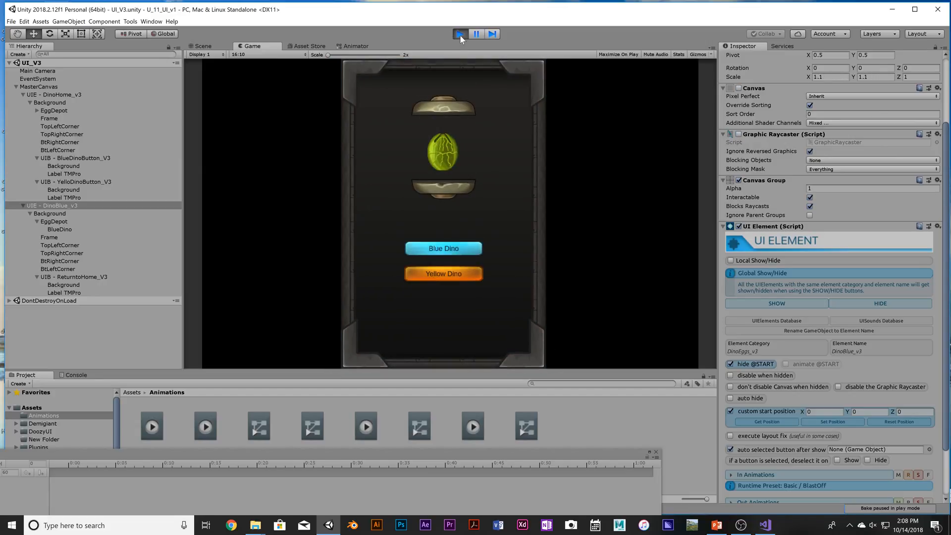
click(460, 34)
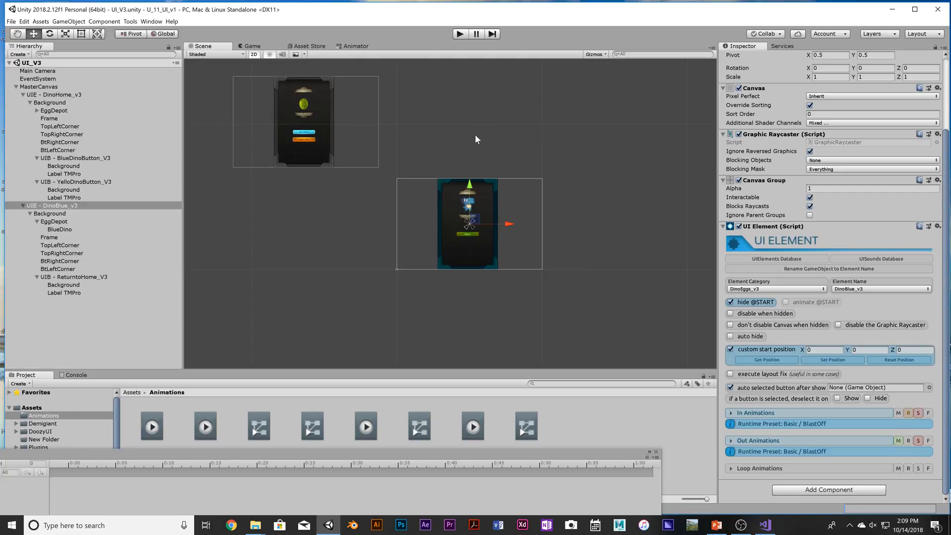
- Collapse the UIE - DinoHome_v3 and UIE - DinoBlue_v3 hierarchies and duplicate UIE - DinoBlue_v3
scroll(461, 210, up, 5)
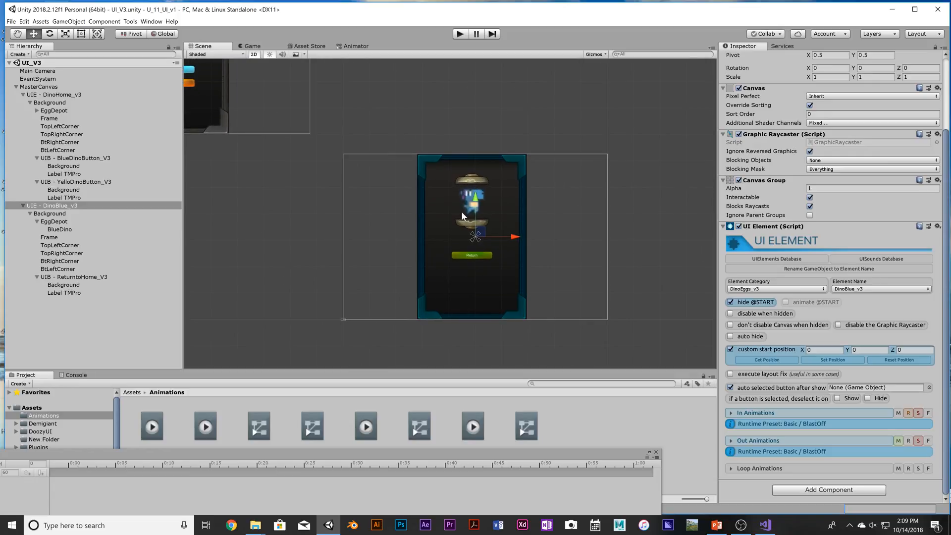
click(22, 205)
click(64, 206)
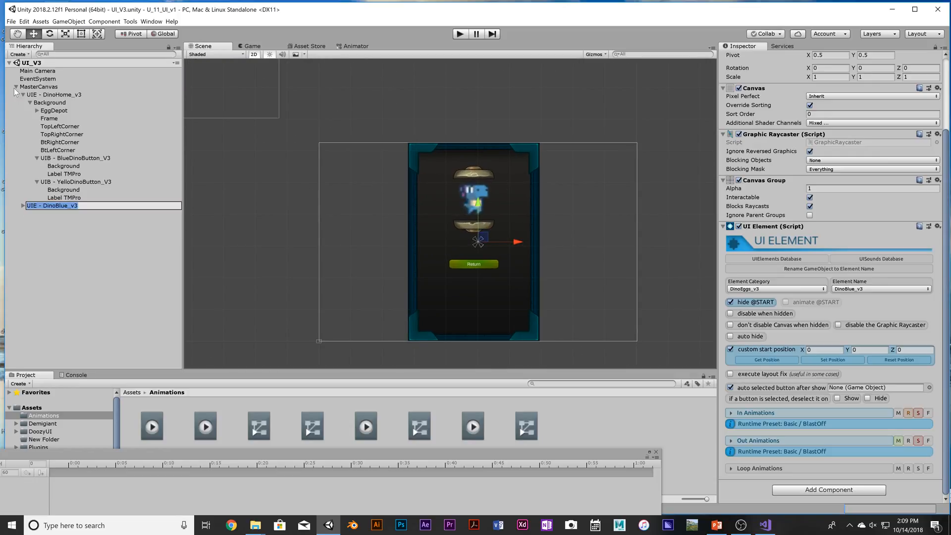
click(22, 95)
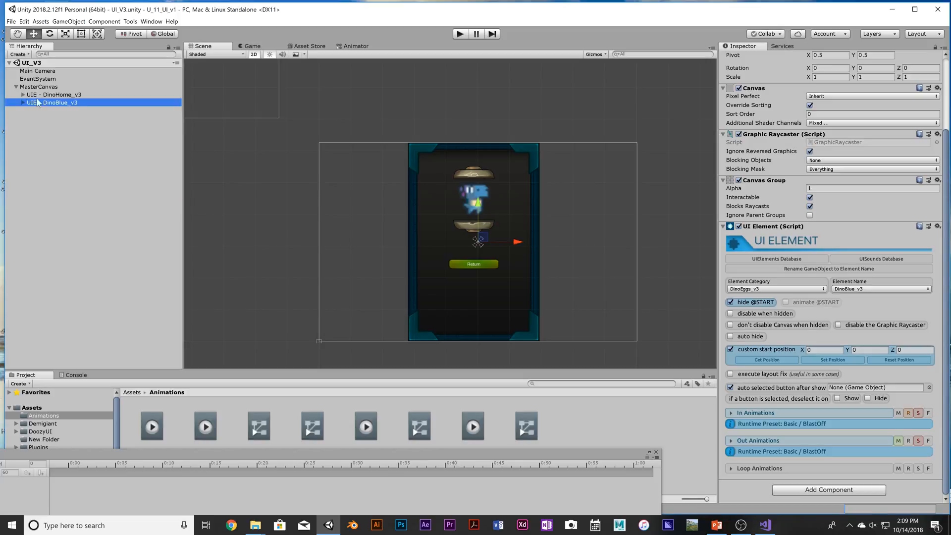
click(73, 104)
click(14, 117)
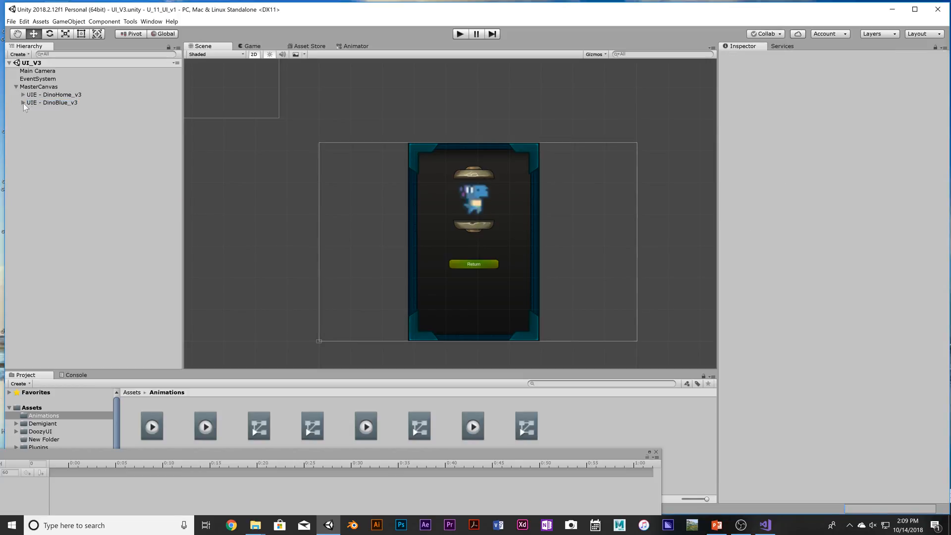
click(30, 103)
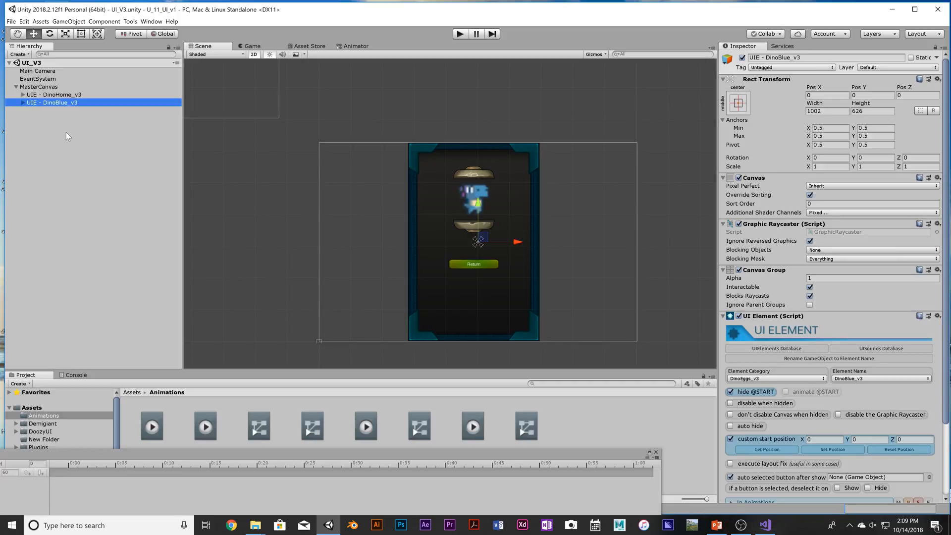
key(ctrl+d)
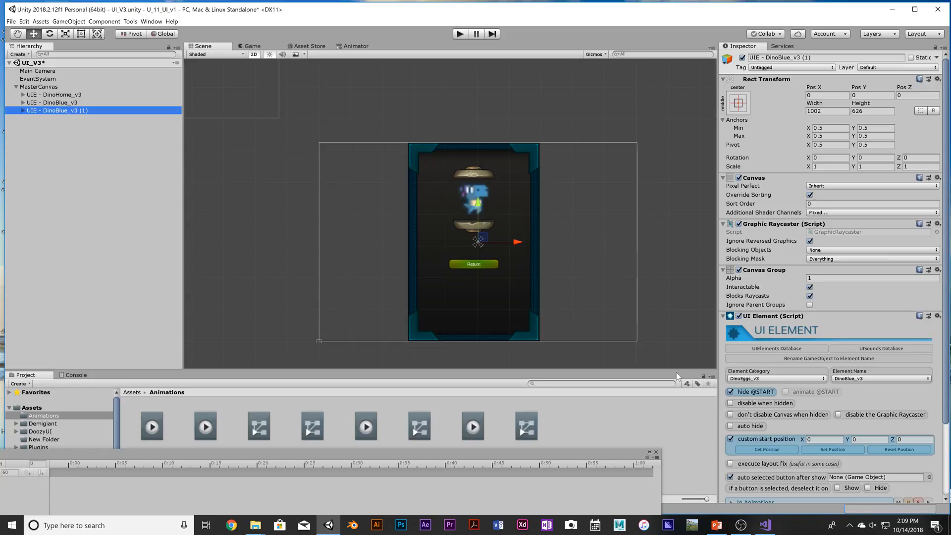
- Move the original UIE - DinoBlue_v3 screen straight up in the scene so it sits beside the dino home screen
scroll(814, 317, down, 4)
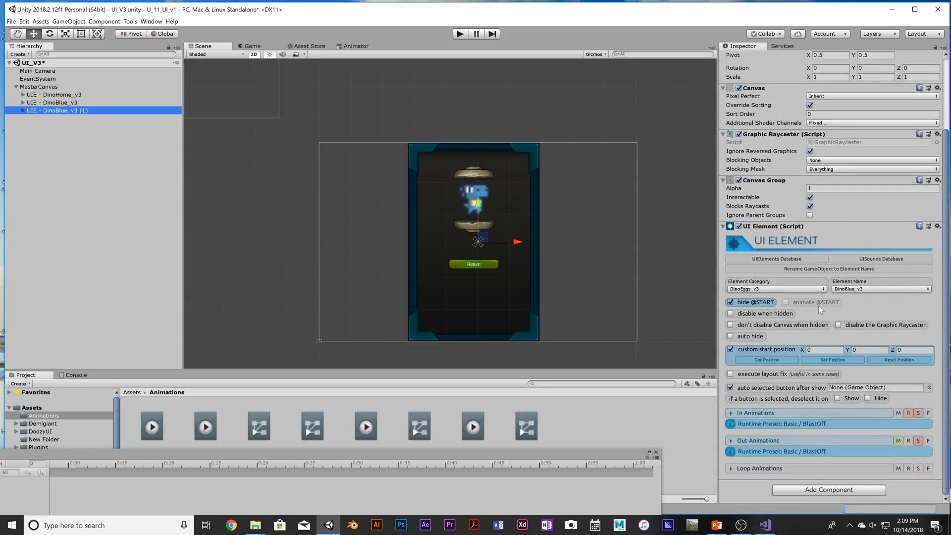
click(107, 103)
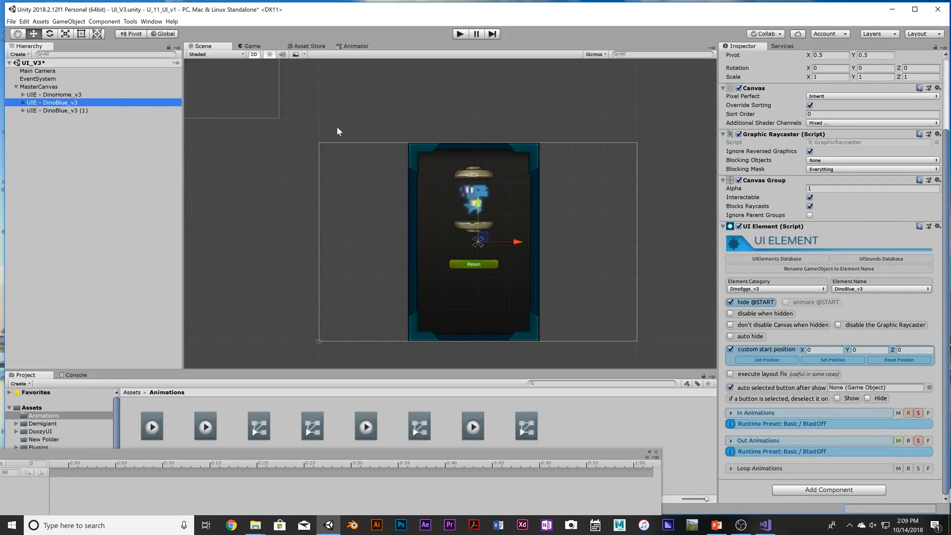
scroll(475, 205, down, 5)
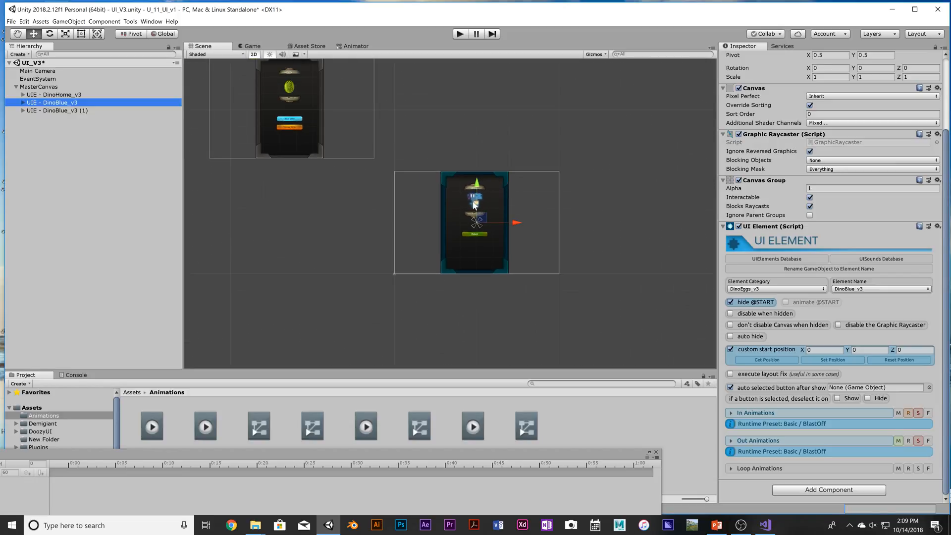
scroll(475, 205, down, 2)
drag(482, 178, 483, 88)
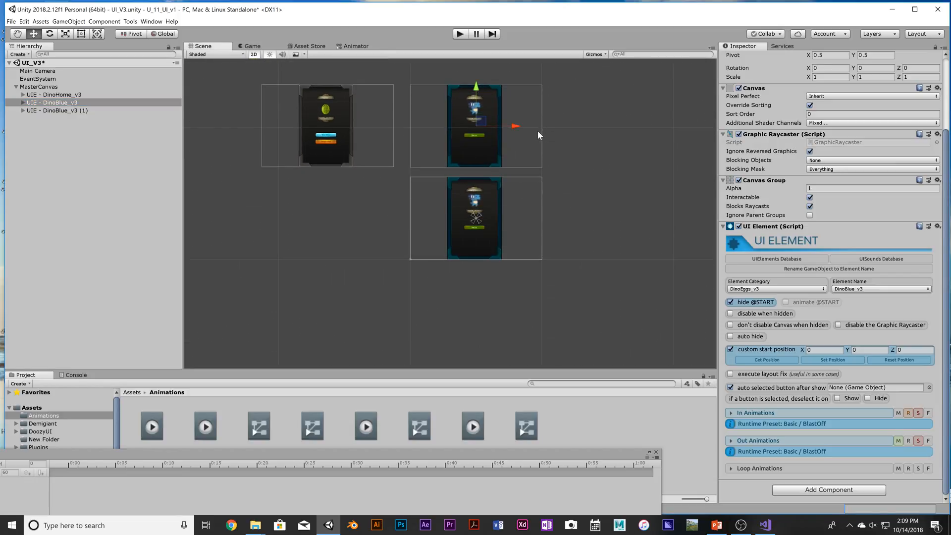
- Set the duplicated screen's element name to DinoYellow_v3 and rename its GameObject to match
scroll(480, 234, up, 6)
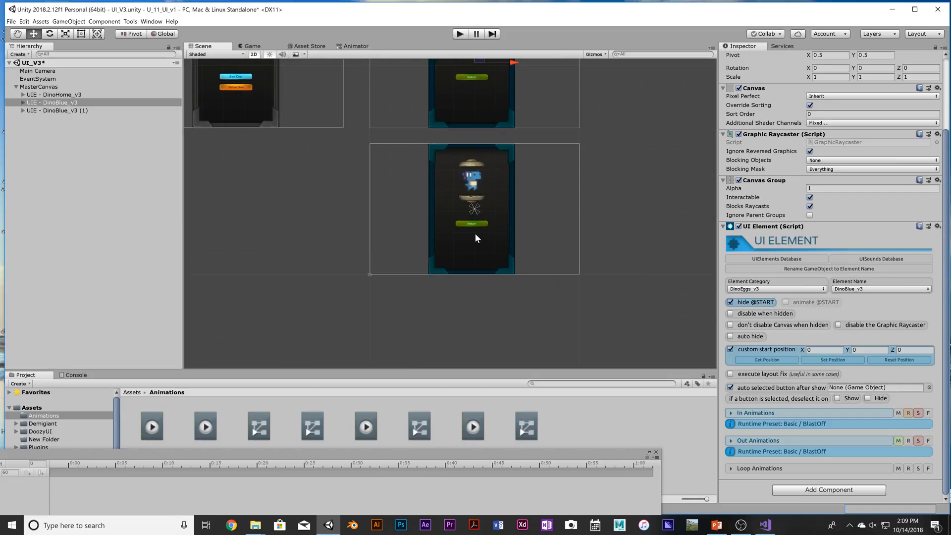
scroll(486, 225, up, 2)
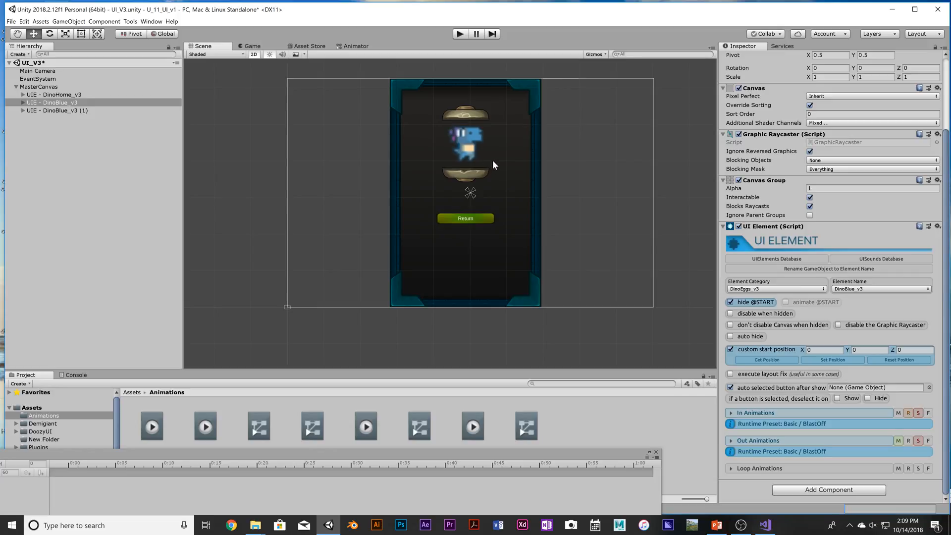
click(75, 110)
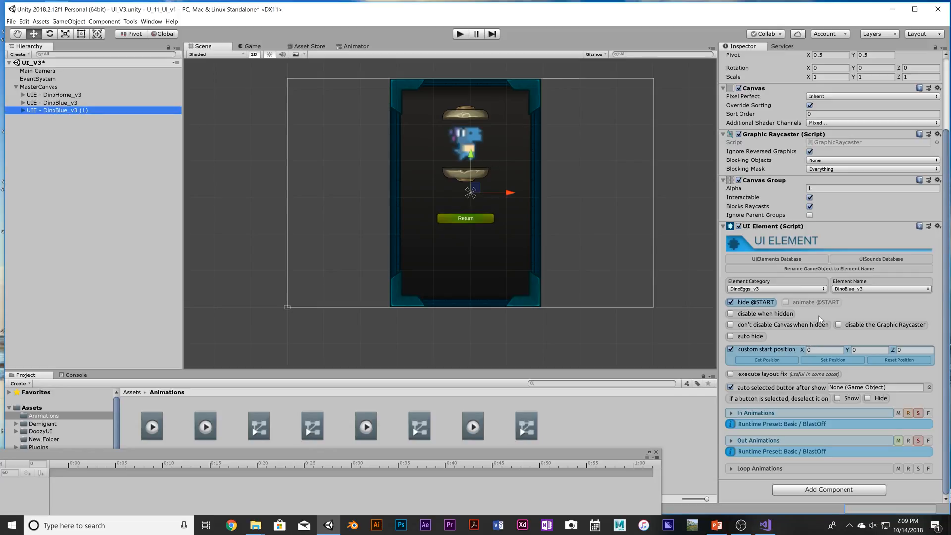
click(841, 290)
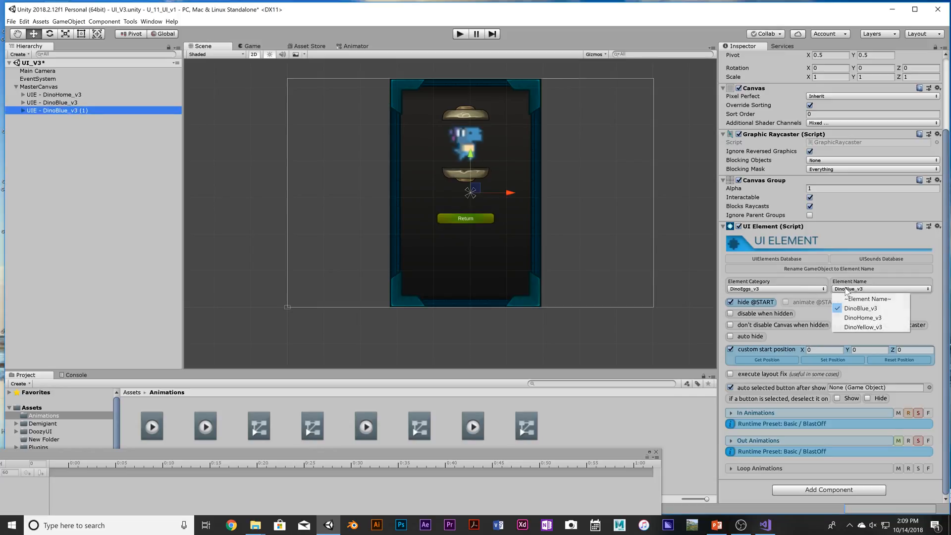
click(875, 327)
click(839, 269)
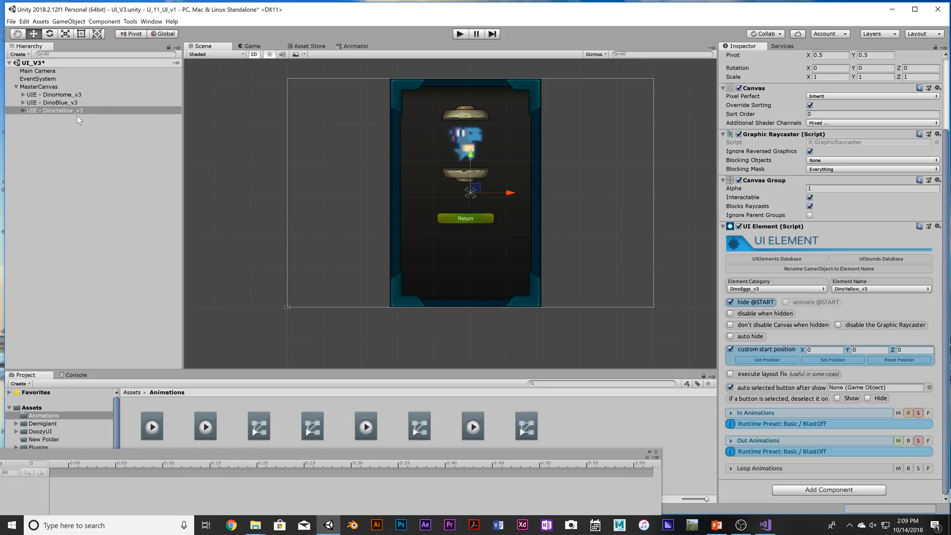
- Expand UIE - DinoYellow_v3 down through Background and EggDepot and select its BlueDino object
click(21, 110)
click(34, 119)
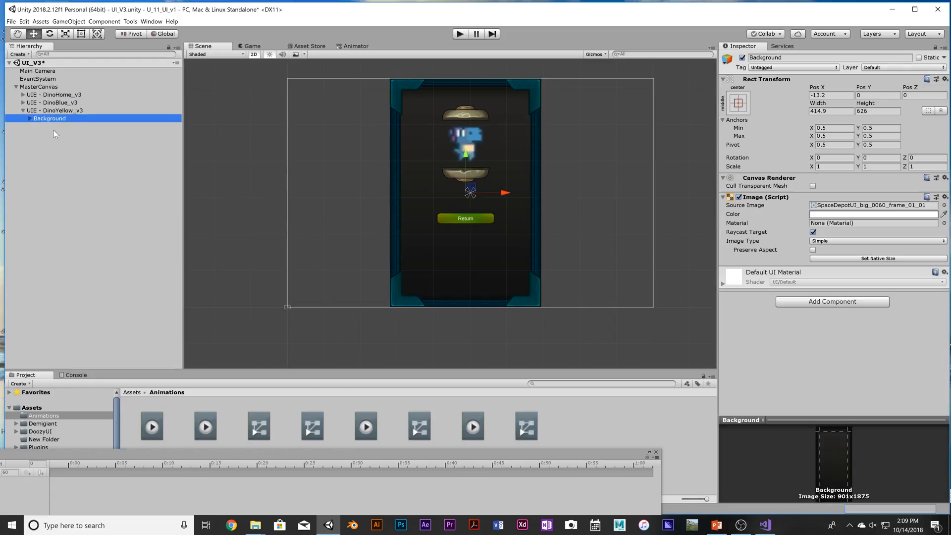
click(30, 119)
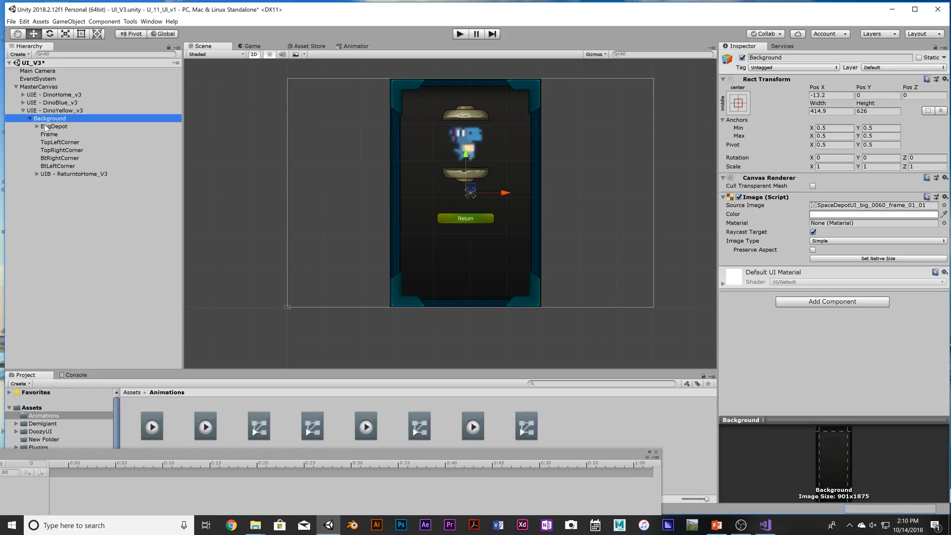
click(36, 126)
click(60, 135)
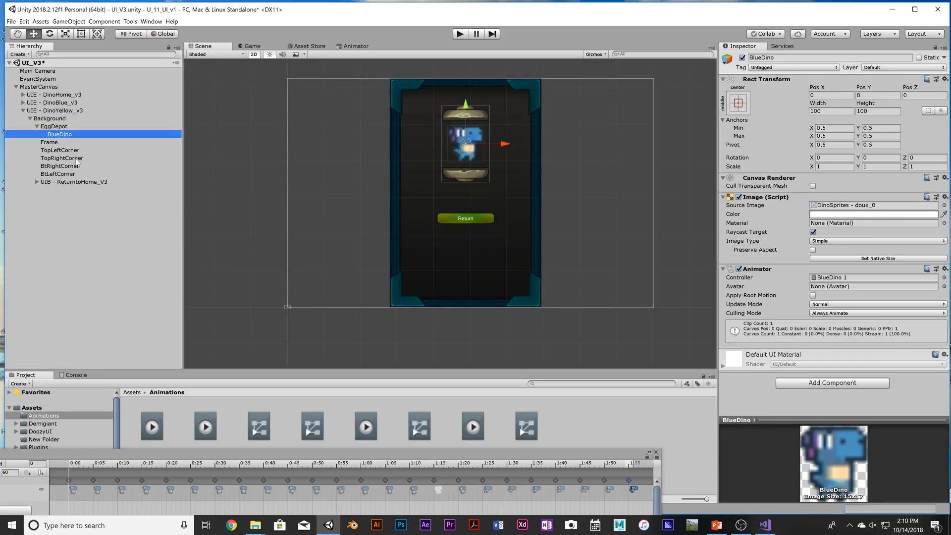
- Reposition the floating Animation window and close it to uncover the project assets
click(614, 402)
drag(508, 460, 652, 223)
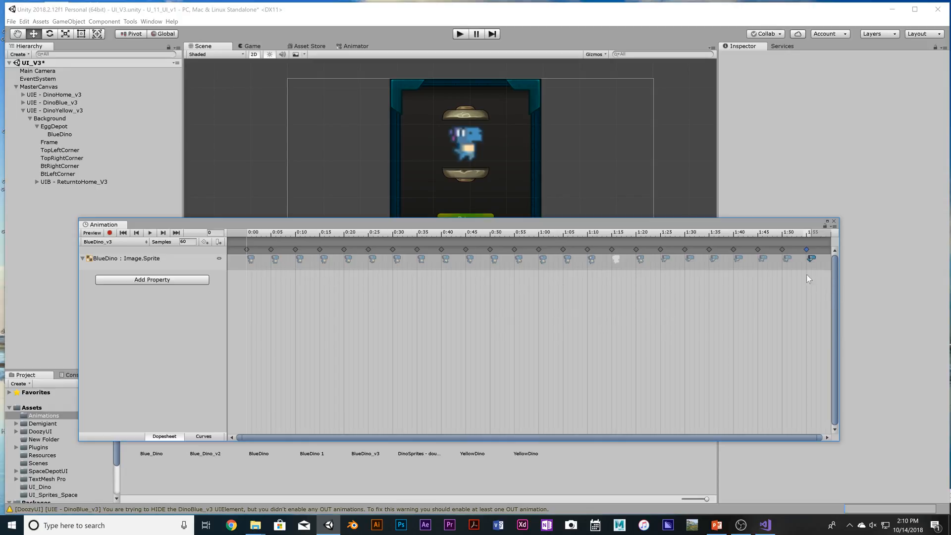
drag(743, 221, 676, 328)
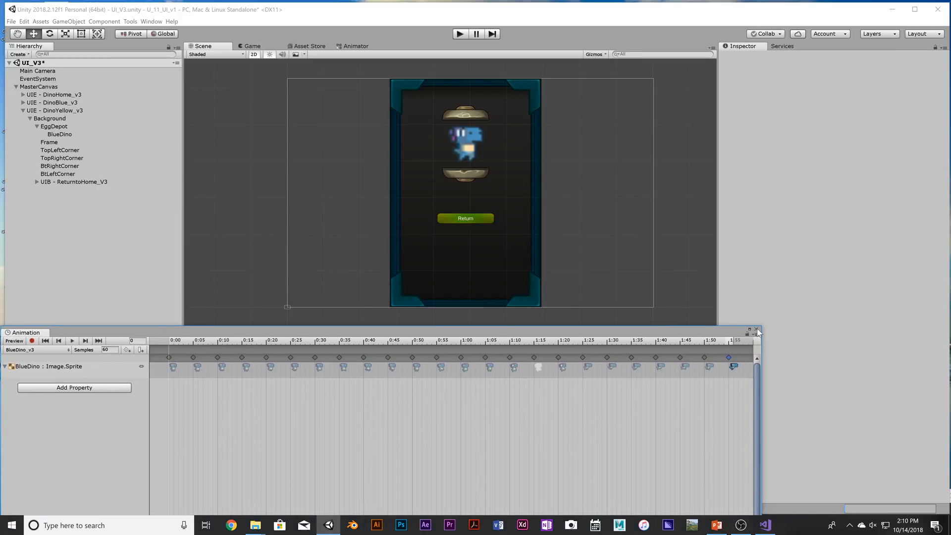
click(757, 329)
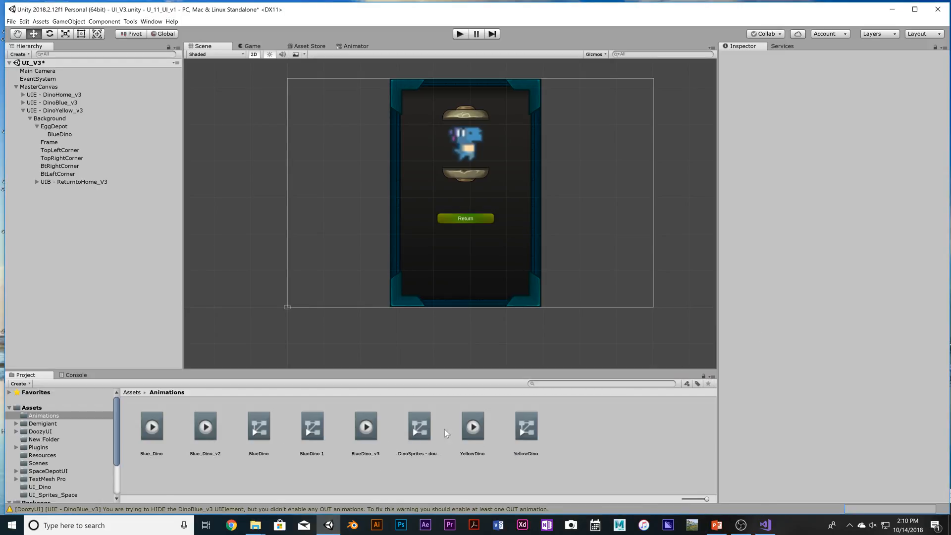
- Assign the YellowDino animation to the Animator controller of the BlueDino object under UIE - DinoYellow_v3
click(474, 429)
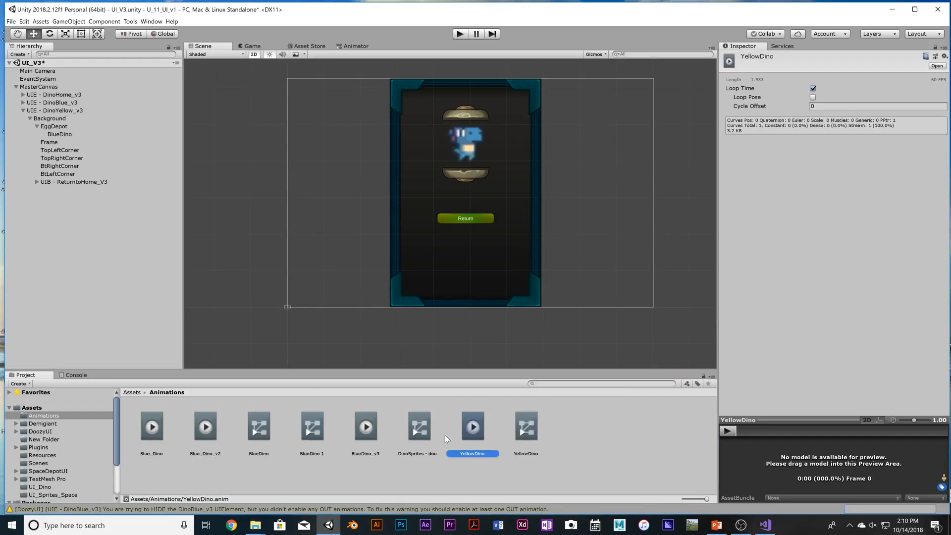
click(71, 135)
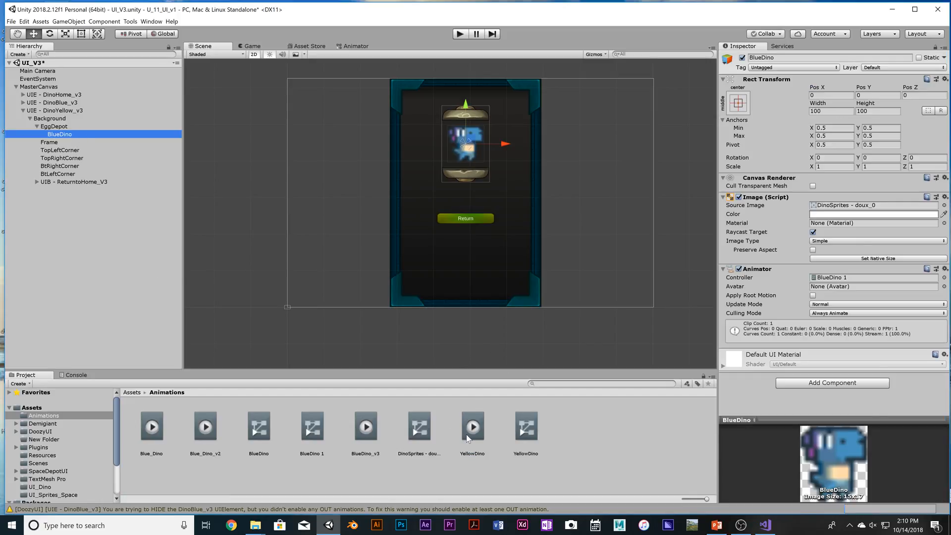
click(467, 438)
drag(467, 438, 837, 279)
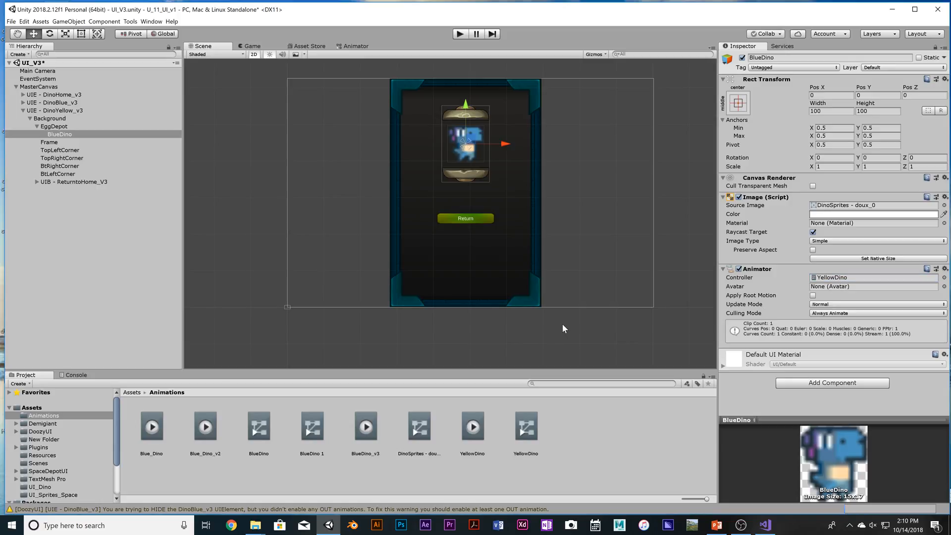
- Set the source image of the BlueDino object under UIE - DinoYellow_v3 to DinoSprites - tard_0 and save the scene
click(826, 205)
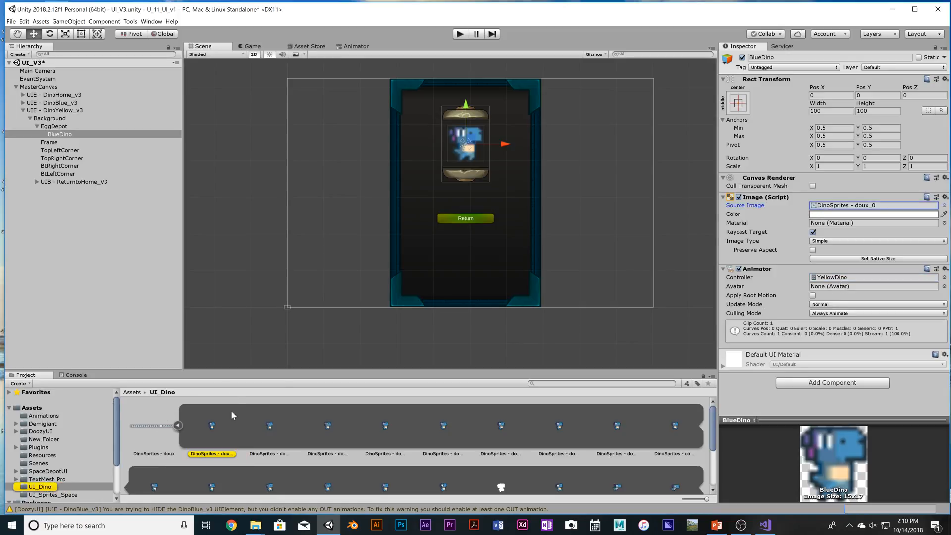
scroll(265, 425, down, 1)
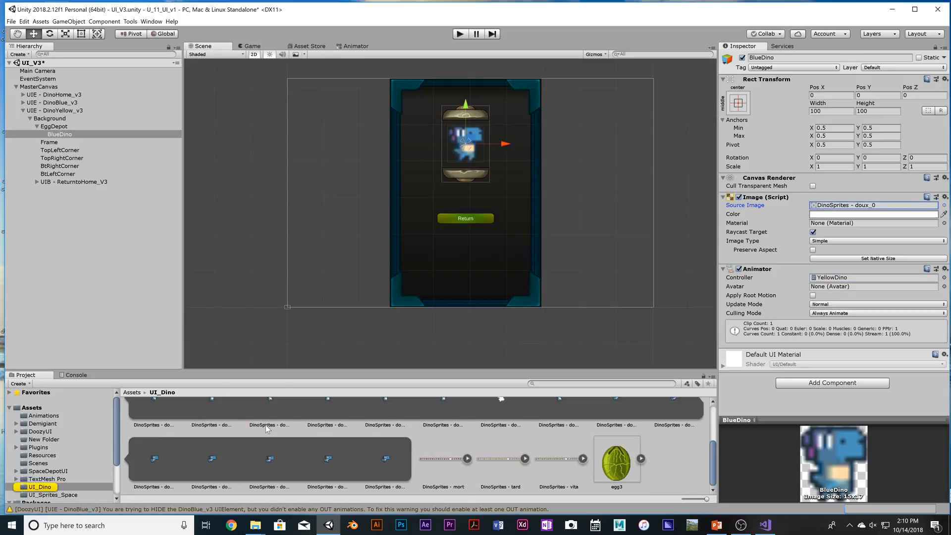
click(526, 459)
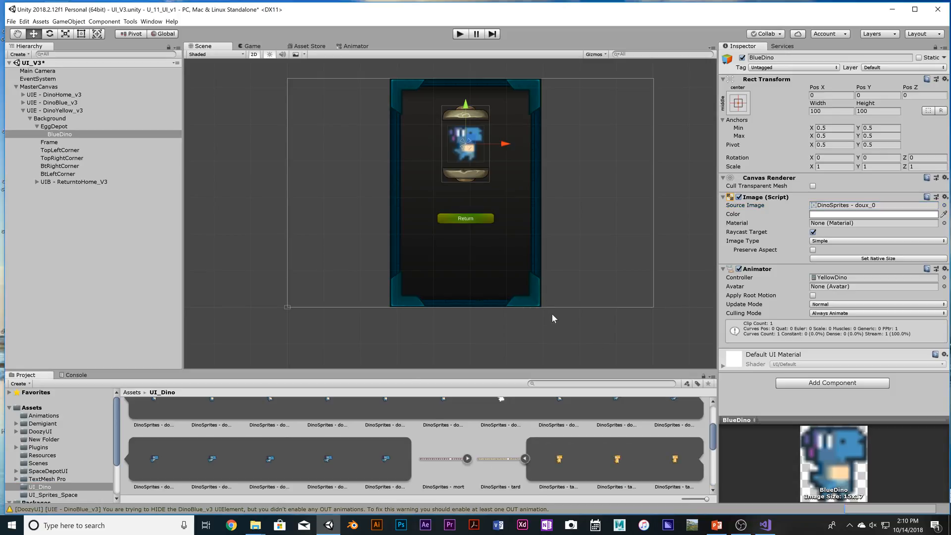
drag(559, 462, 838, 212)
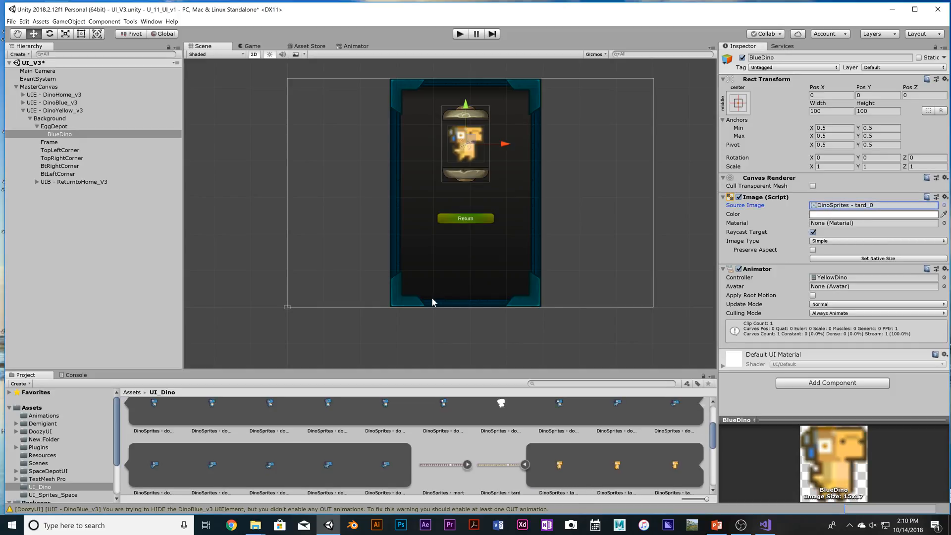
key(ctrl+s)
- Run the scene, test the Yellow Dino button, return home, test it again and stop playback
click(460, 35)
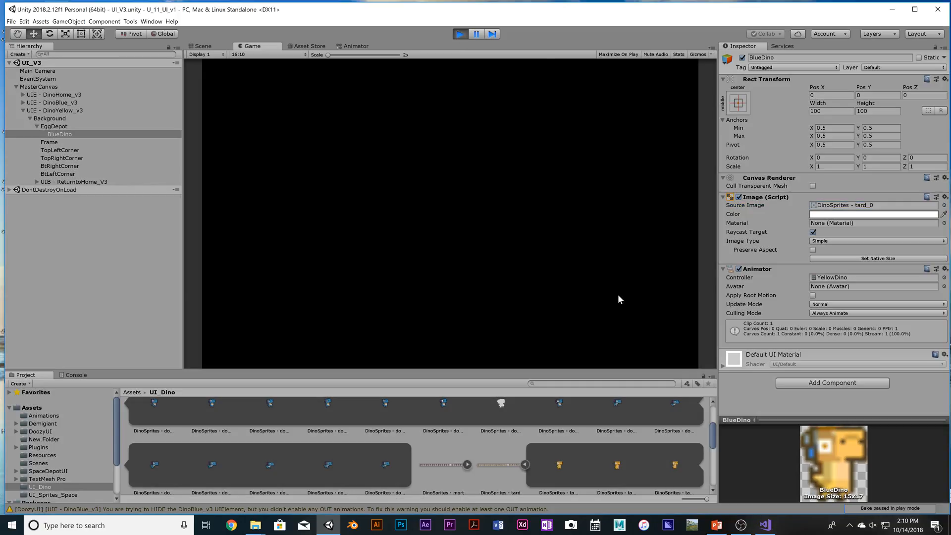
click(454, 281)
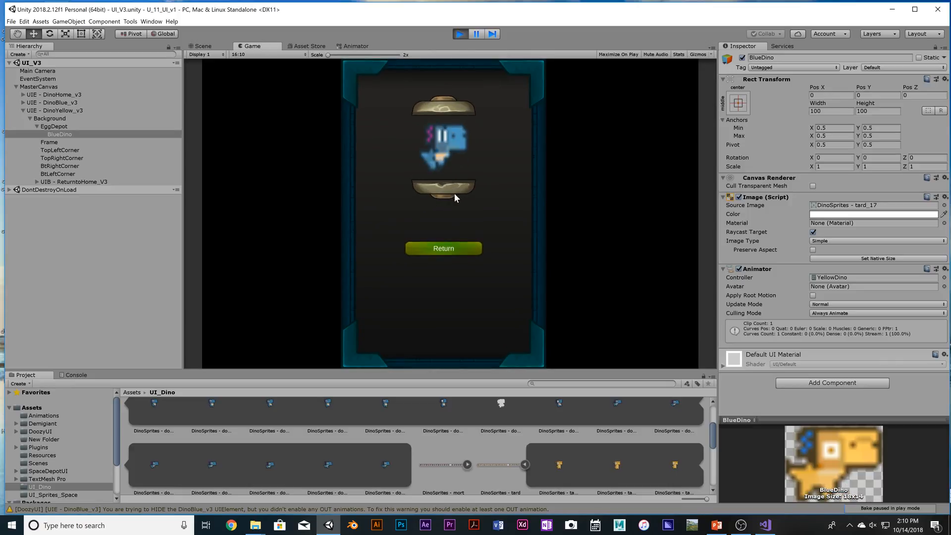
click(459, 248)
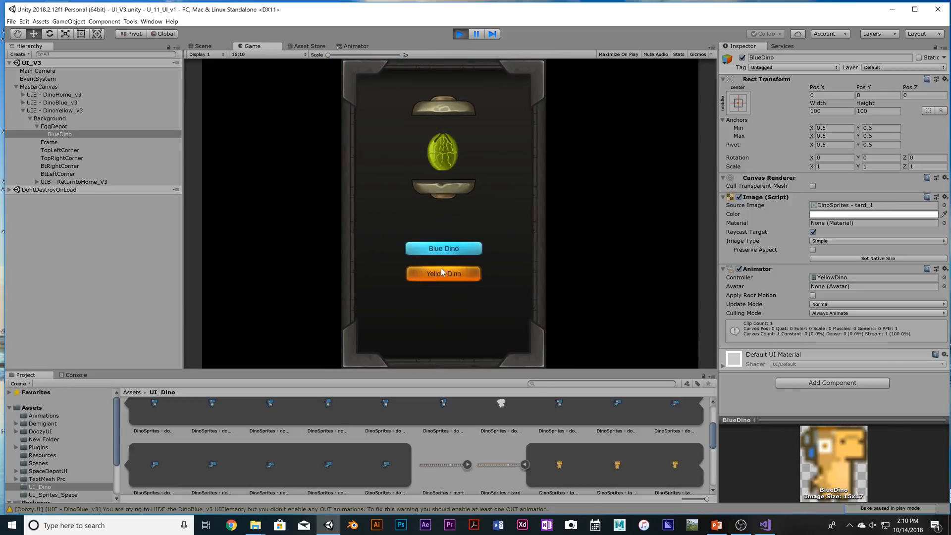
click(442, 270)
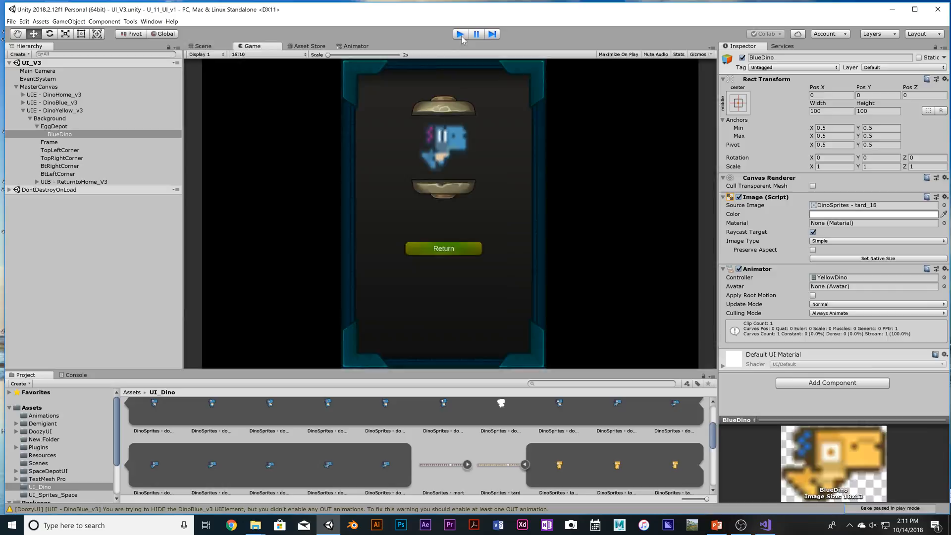
click(461, 35)
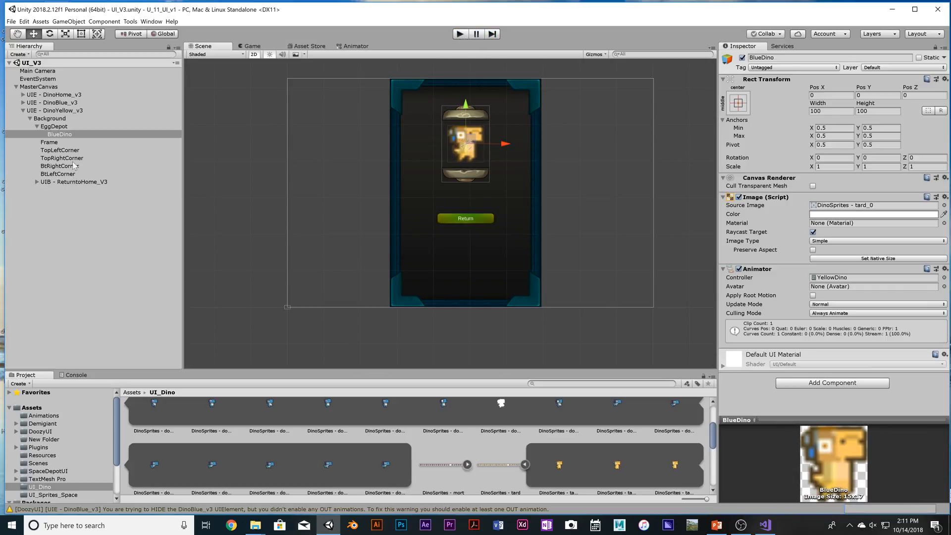
- Open the OnClick navigation settings of UIB - YelloDinoButton_V3 under UIE - DinoHome_v3
click(63, 112)
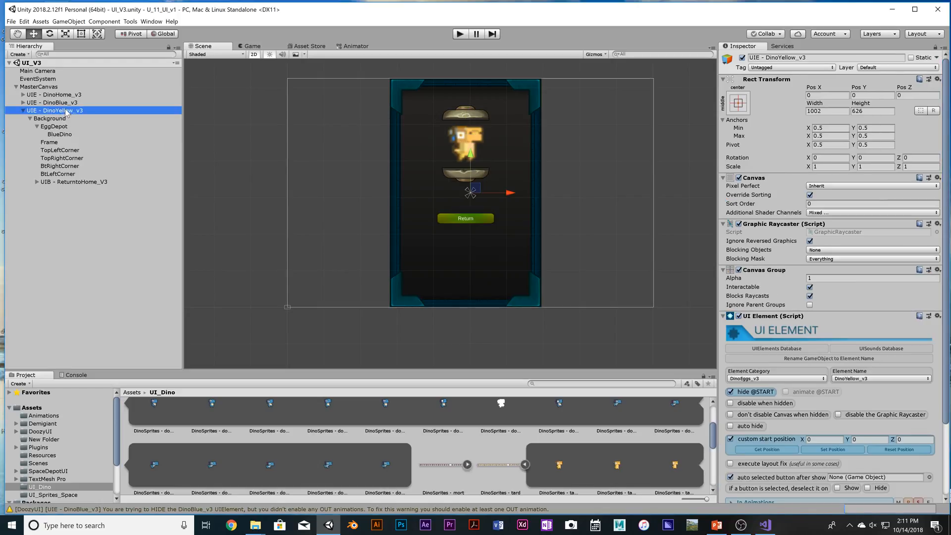
scroll(871, 388, down, 3)
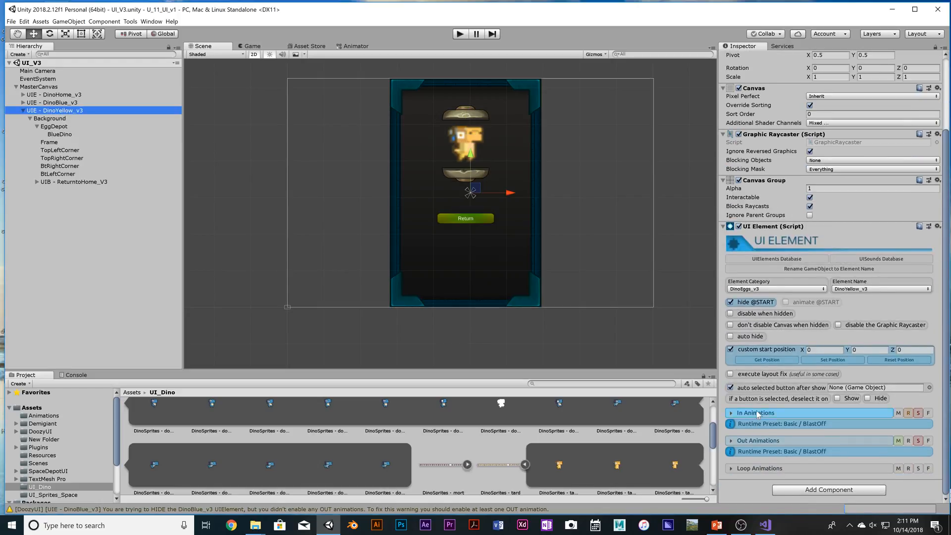
click(77, 94)
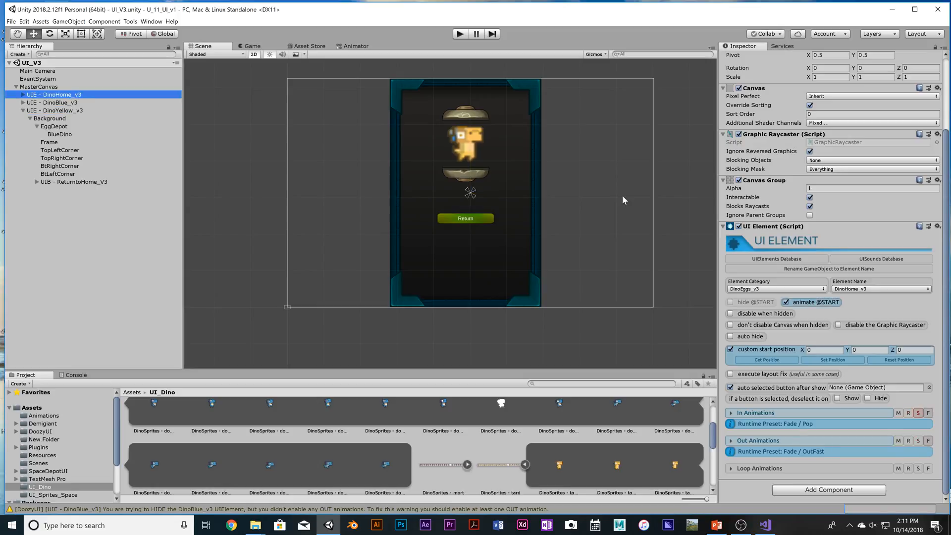
click(23, 95)
click(81, 182)
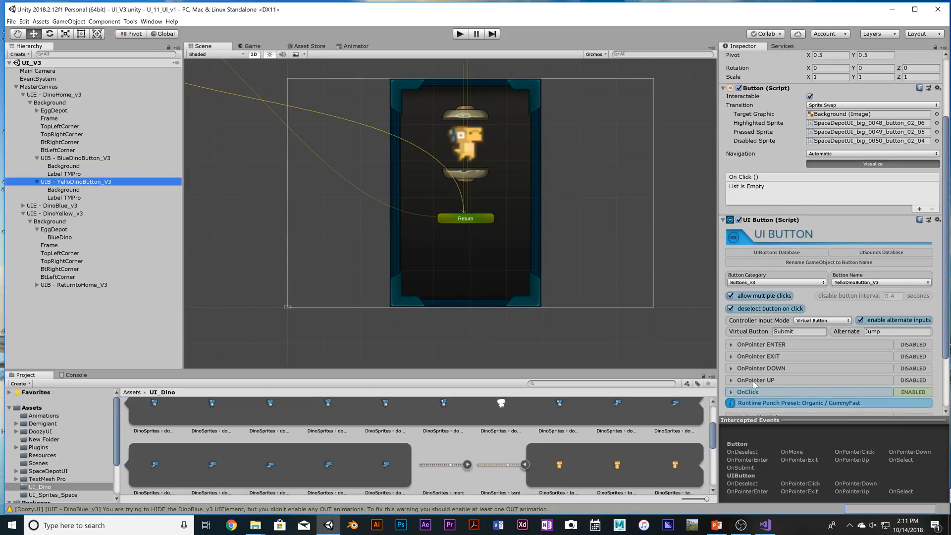
scroll(754, 385, down, 3)
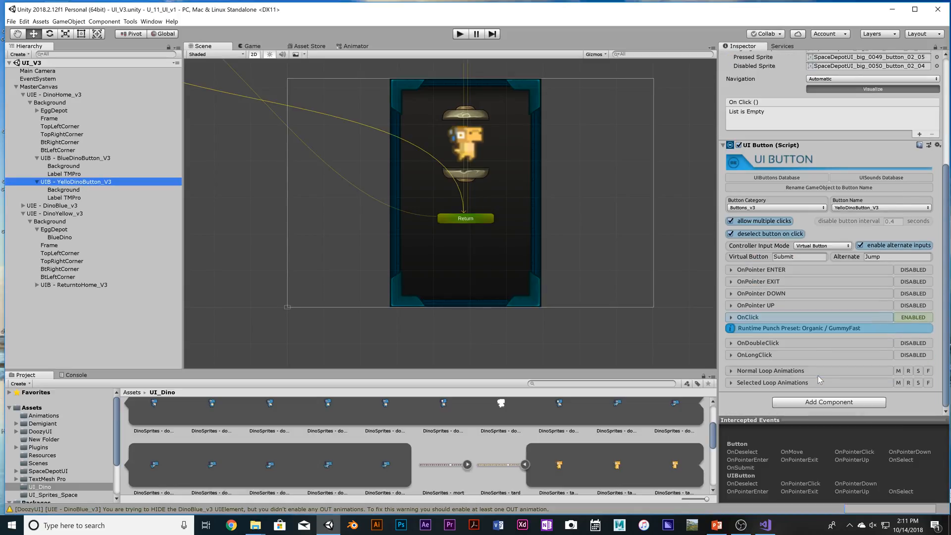
click(732, 318)
scroll(747, 328, down, 6)
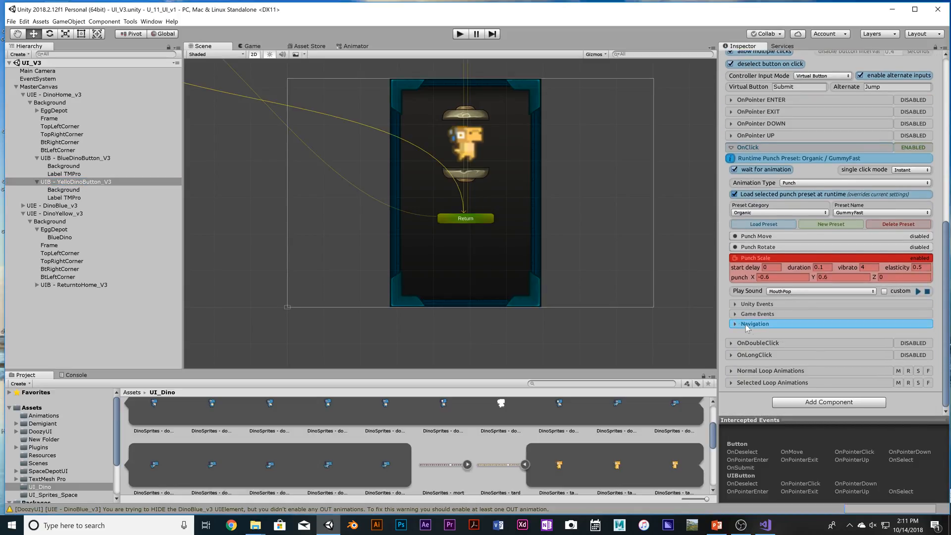
click(747, 325)
scroll(836, 355, down, 3)
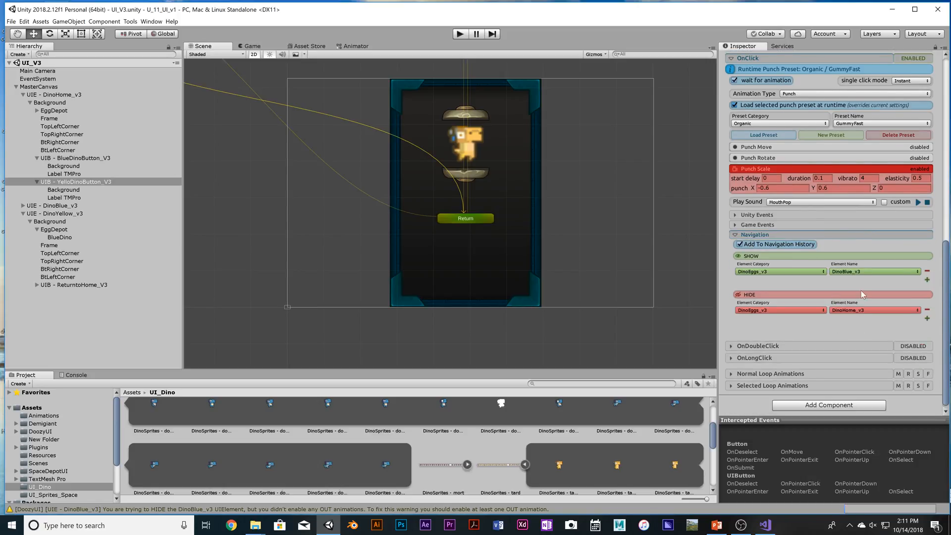
- Set the element shown by the yellow dino button's OnClick navigation to DinoYellow_v3 and save the scene
click(865, 272)
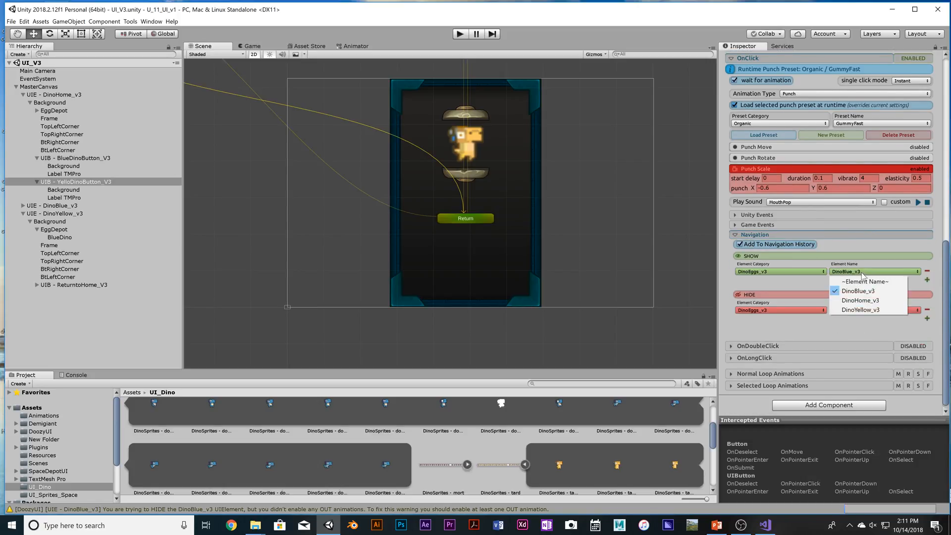
click(880, 301)
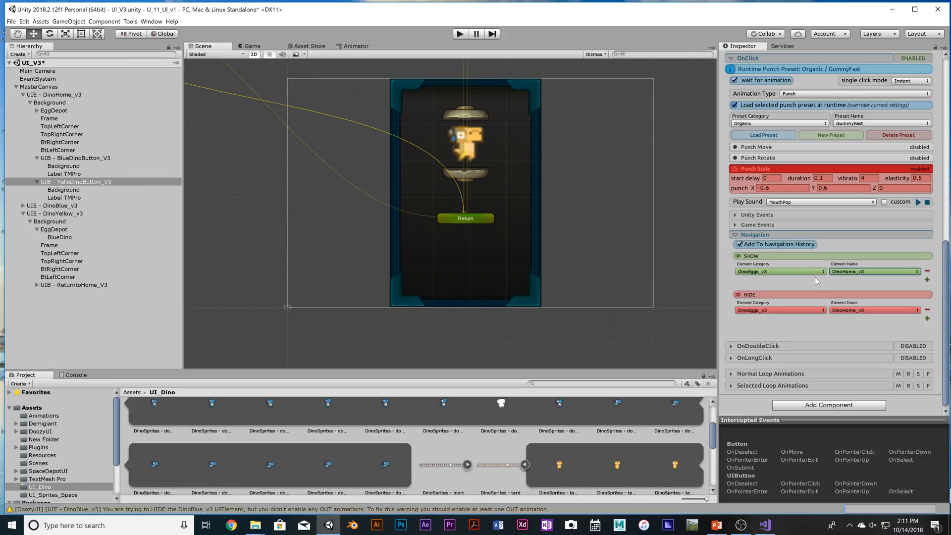
click(853, 271)
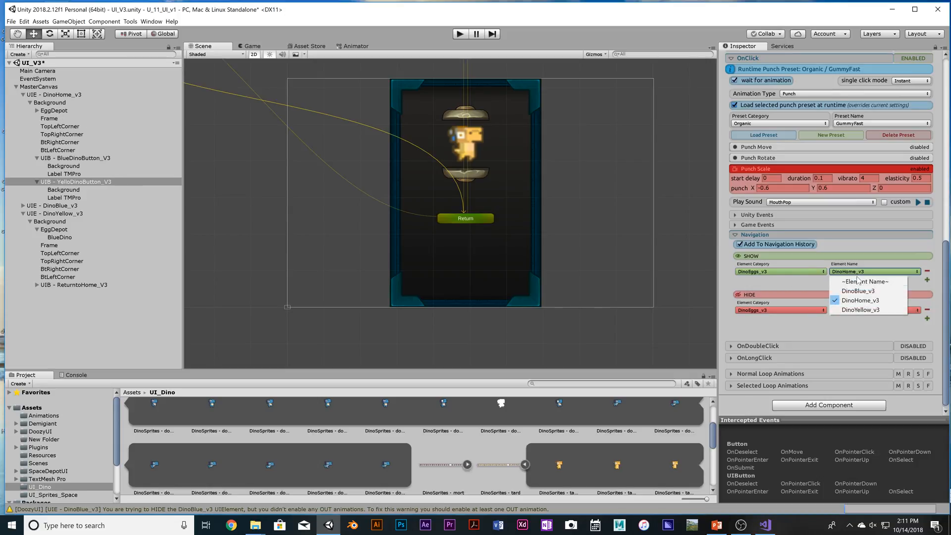
click(882, 307)
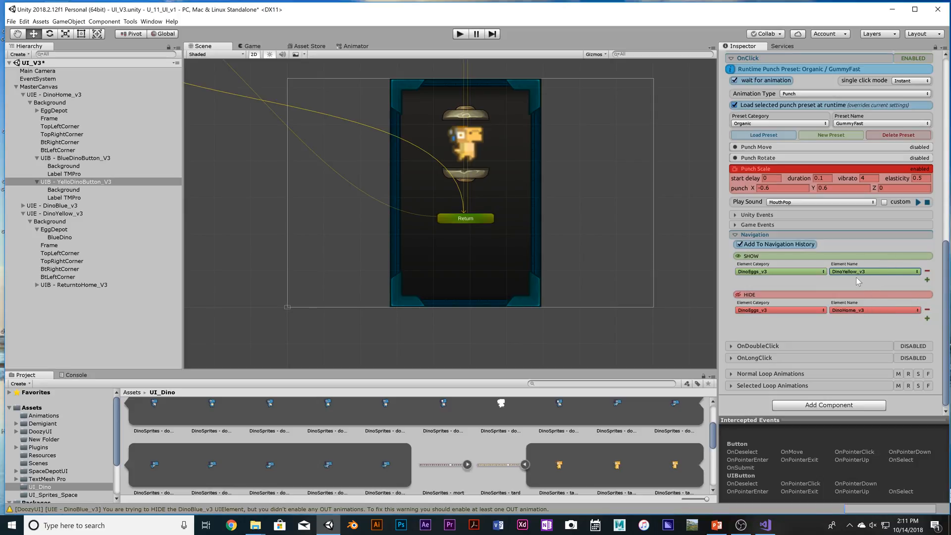
key(ctrl+s)
- Run the scene, open the yellow dino screen from the home screen and stop playback
click(458, 36)
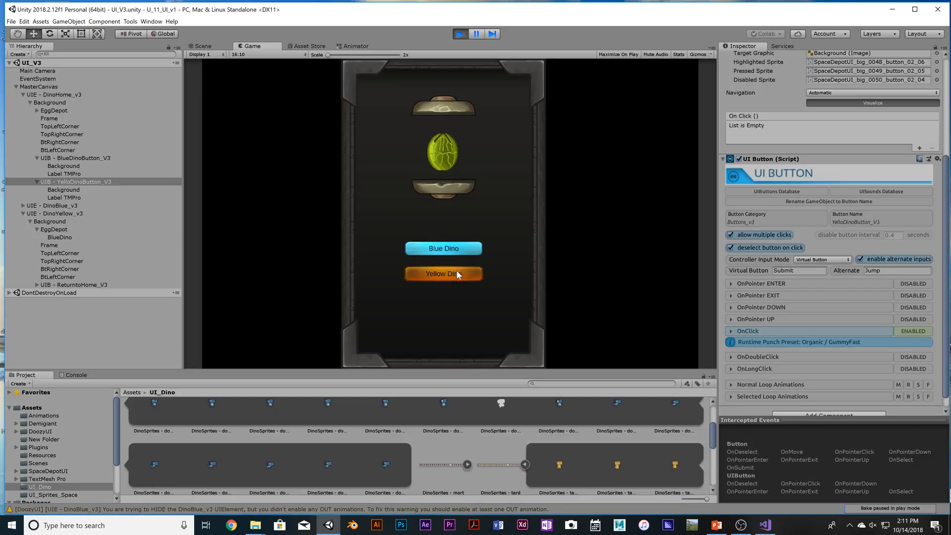
click(456, 272)
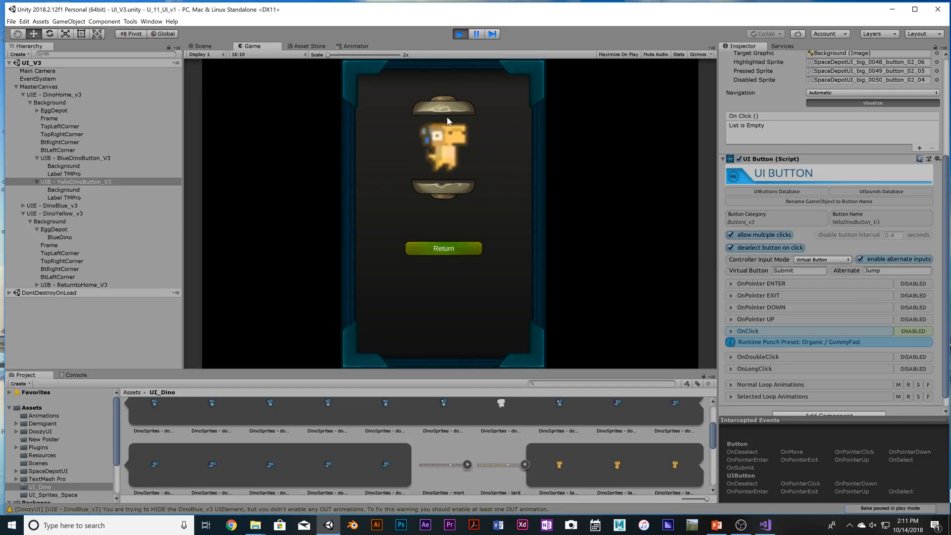
click(460, 34)
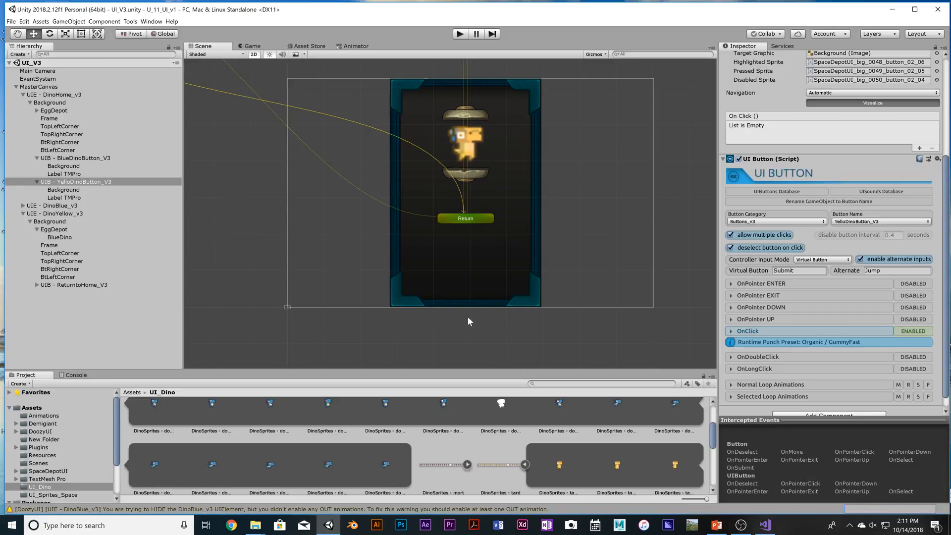
- Create a new Animation asset named YellowDino_v3 in the Animations folder
click(43, 416)
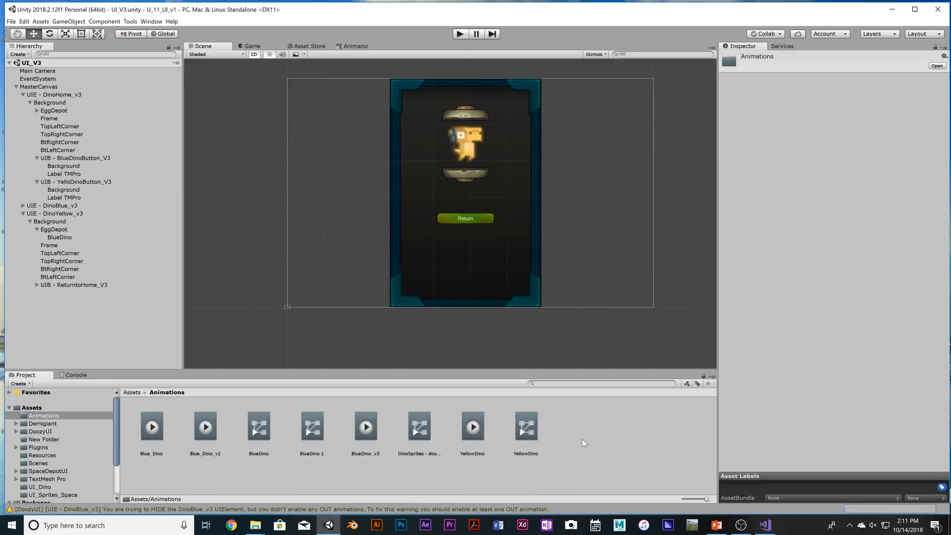
right_click(582, 440)
mouse_move(644, 251)
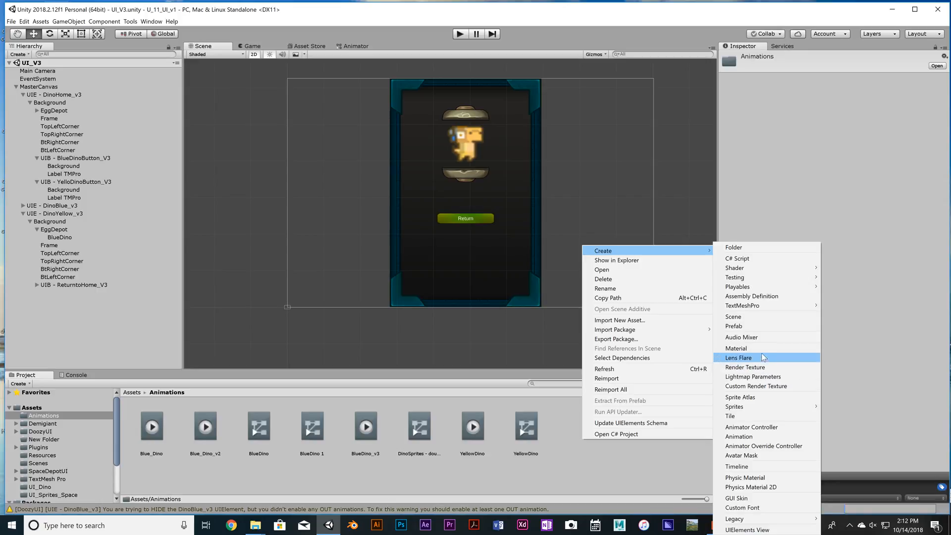
click(760, 436)
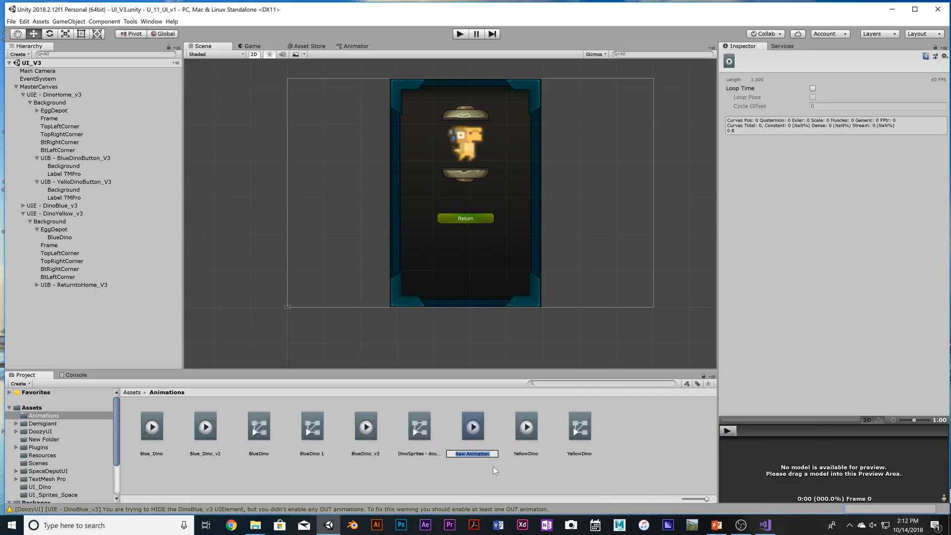
text(YellowDino_v3)
key(Return)
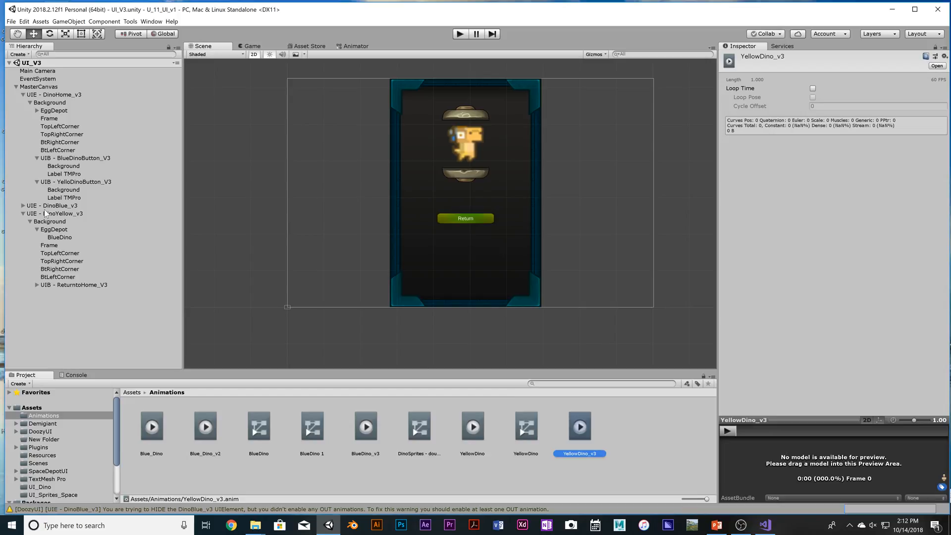
- Examine the animation clip of the BlueDino object under UIE - DinoYellow_v3 in the Animation window, and close the window
click(72, 237)
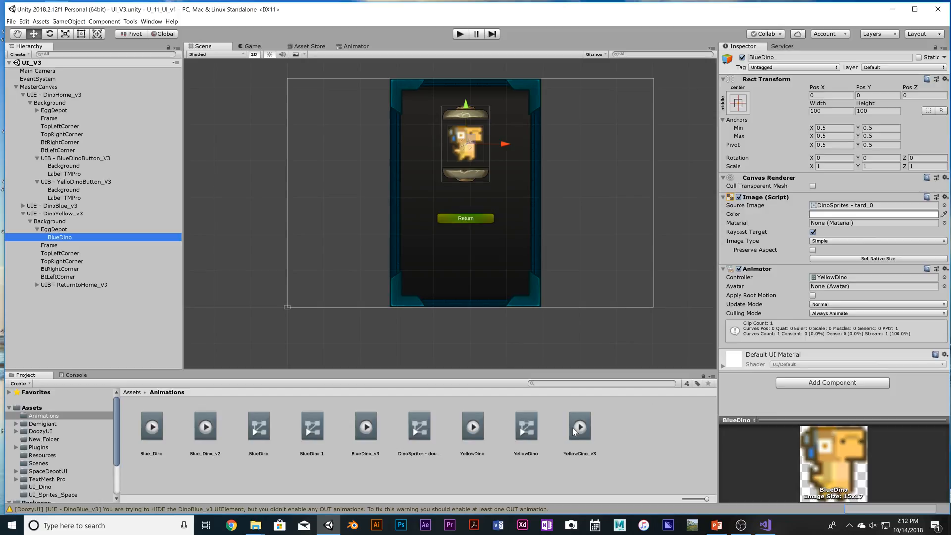
mouse_move(580, 427)
mouse_down()
mouse_move(820, 405)
mouse_move(853, 321)
mouse_move(591, 440)
mouse_move(582, 431)
mouse_up()
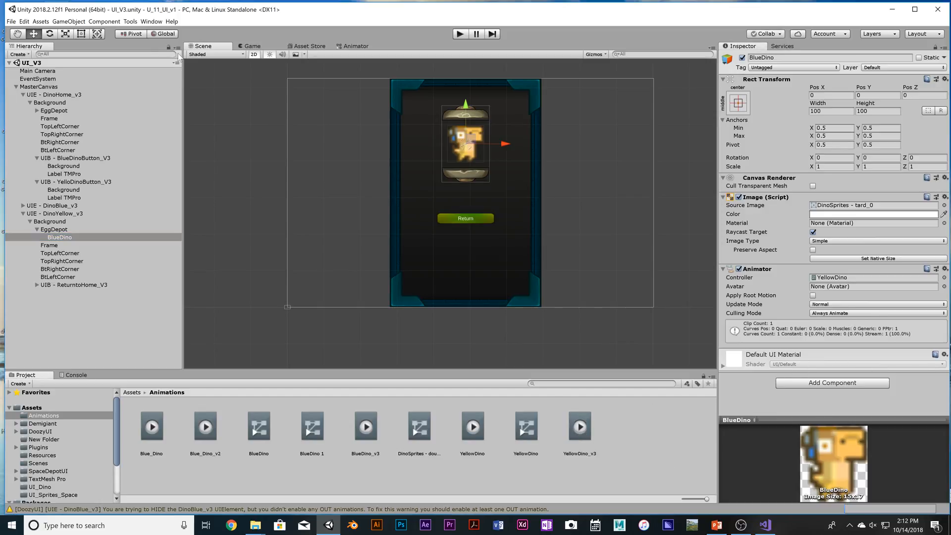
click(151, 21)
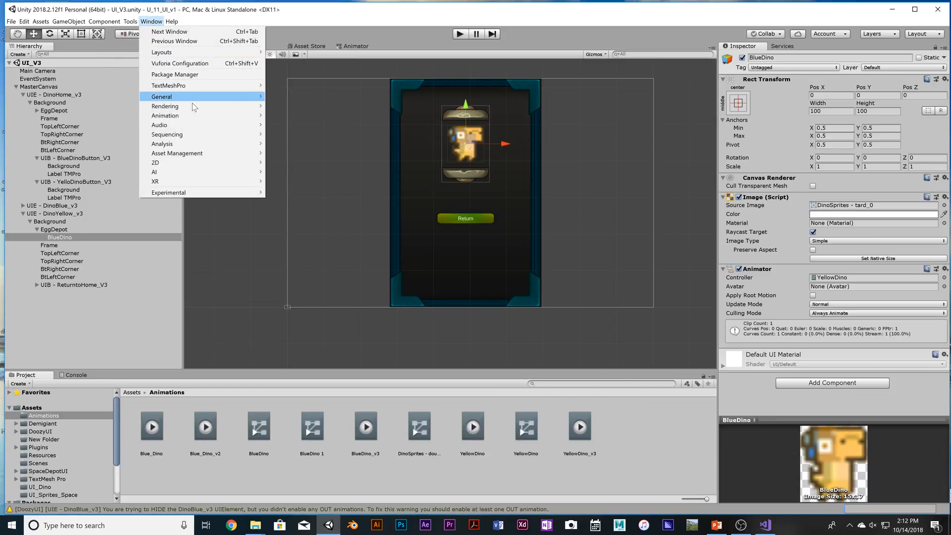
mouse_move(200, 115)
click(300, 115)
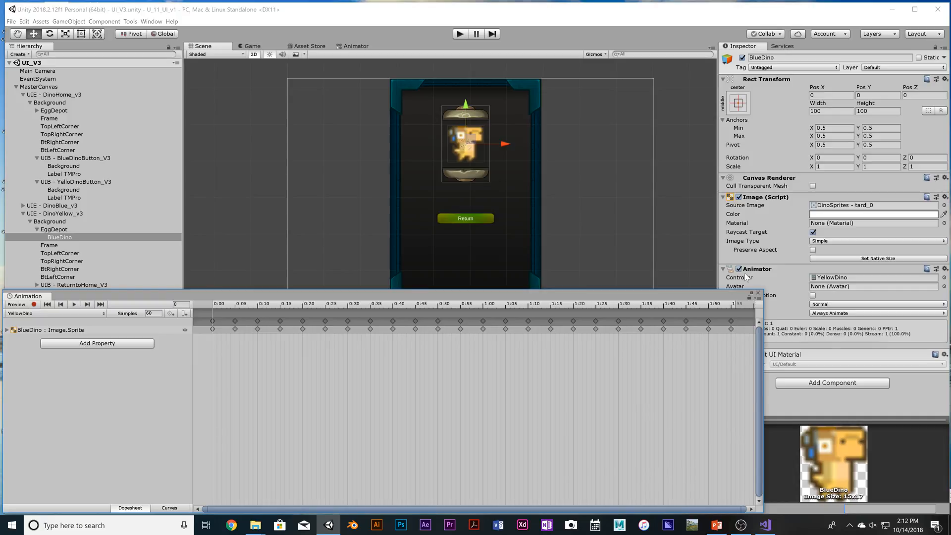
click(758, 293)
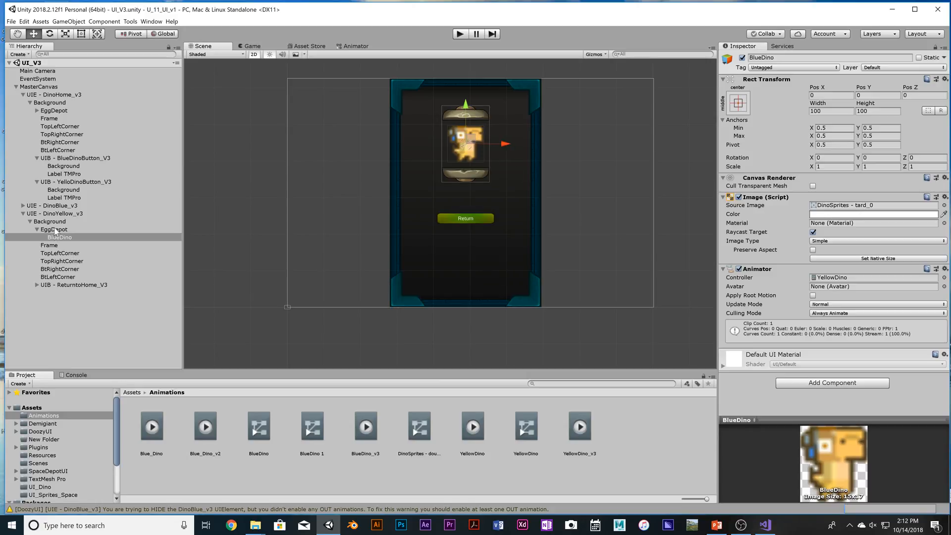
- Rename the BlueDino object under UIE - DinoYellow_v3 to YellowDino
right_click(65, 237)
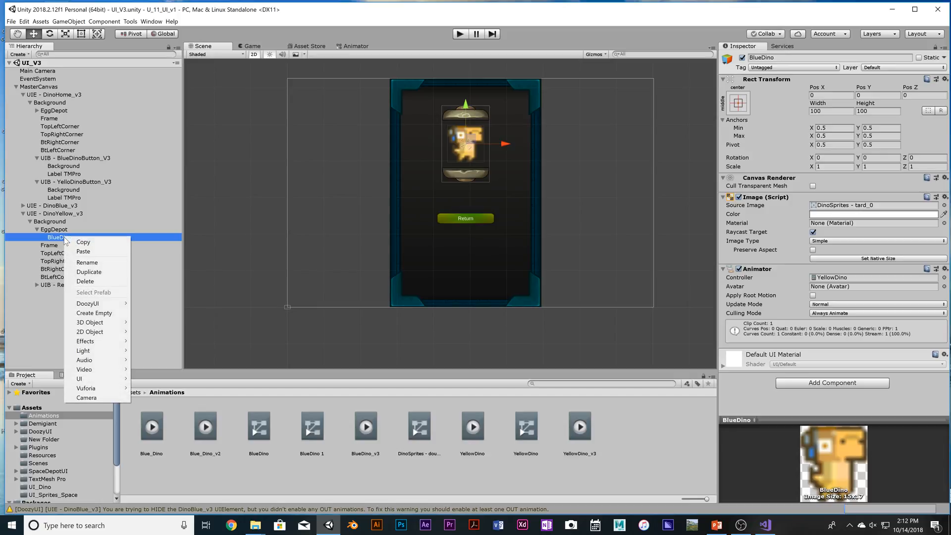
click(103, 265)
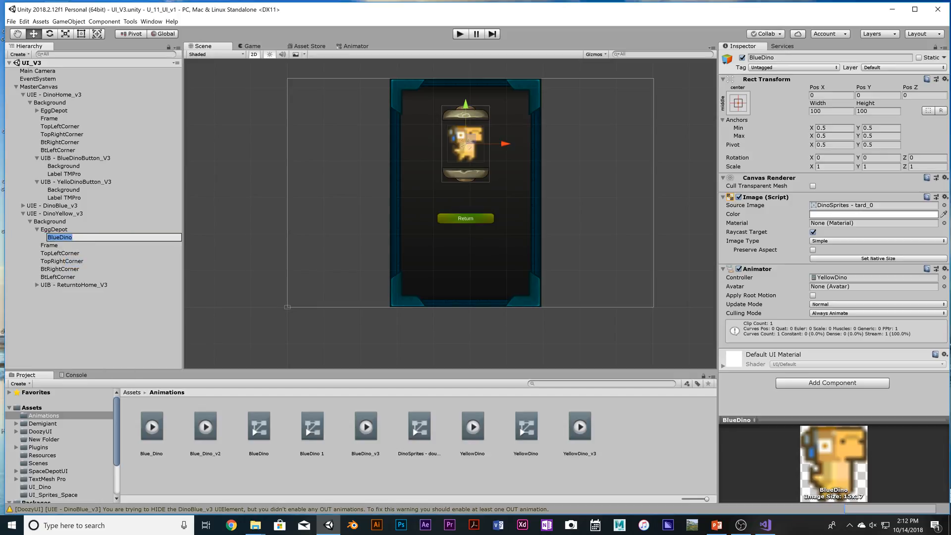
click(60, 238)
key(BackSpace)
key(BackSpace)
key(BackSpace)
key(BackSpace)
text(Yellow)
key(Return)
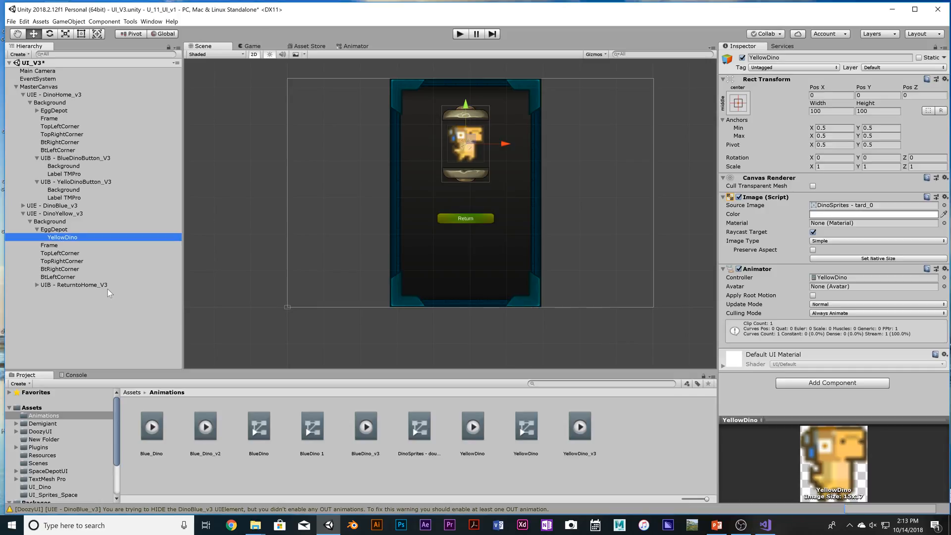
- Change the color of the Frame under UIE - DinoYellow_v3 to orange-yellow FFB500
click(399, 96)
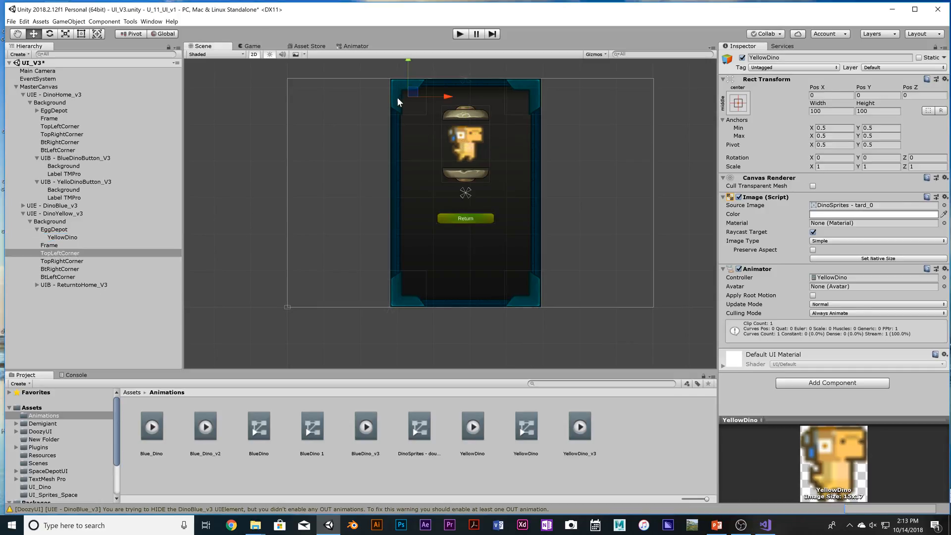
click(67, 246)
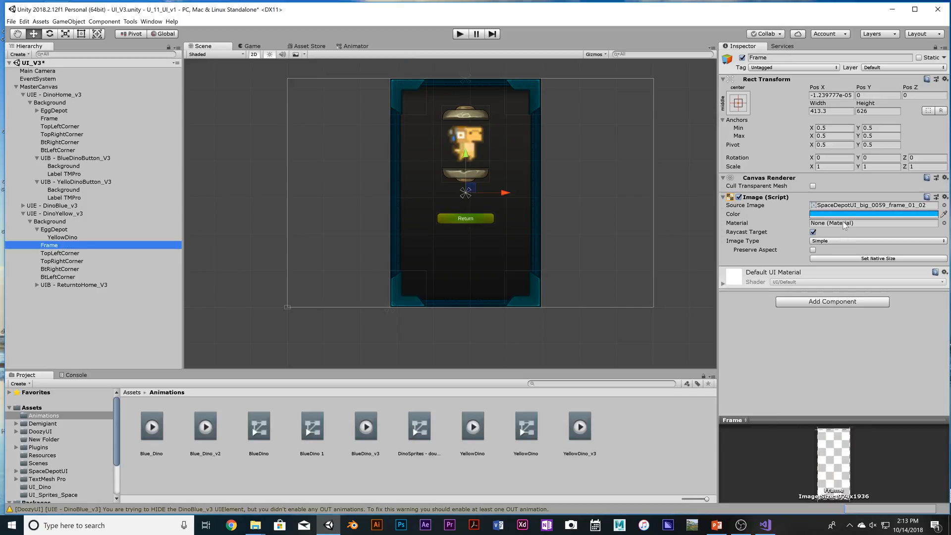
click(874, 214)
click(740, 215)
drag(739, 215, 751, 218)
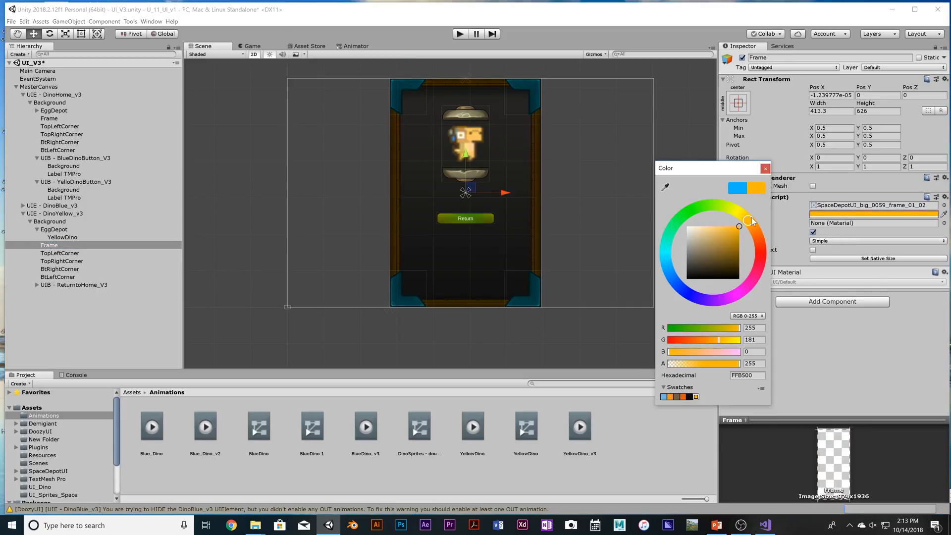
- Recolor all four corner images under UIE - DinoYellow_v3 together to yellow, about FFE600
click(67, 253)
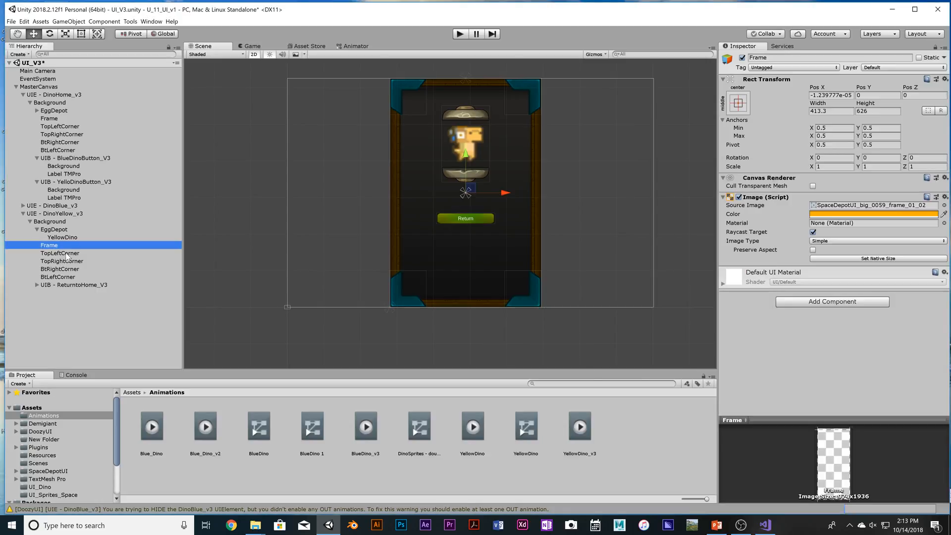
shift+click(84, 277)
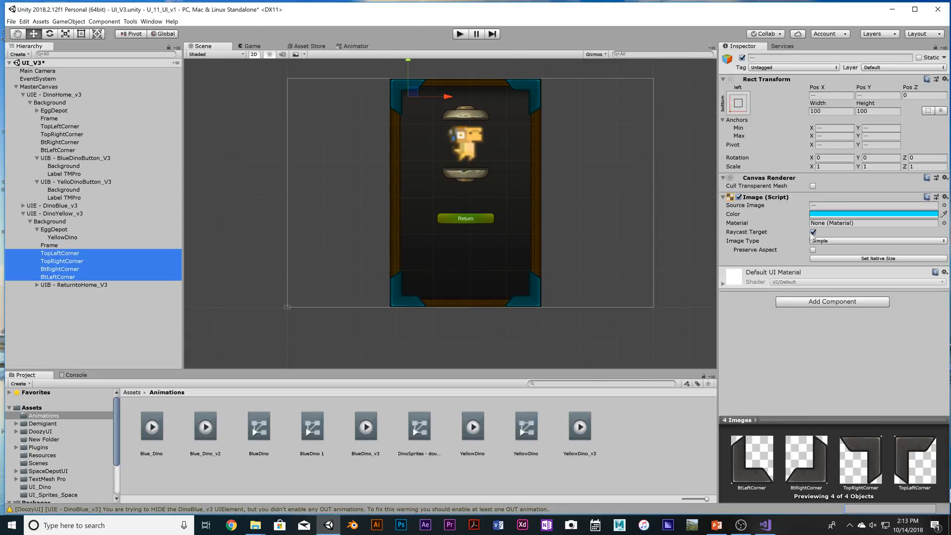
click(849, 217)
drag(751, 224, 759, 195)
drag(784, 225, 750, 201)
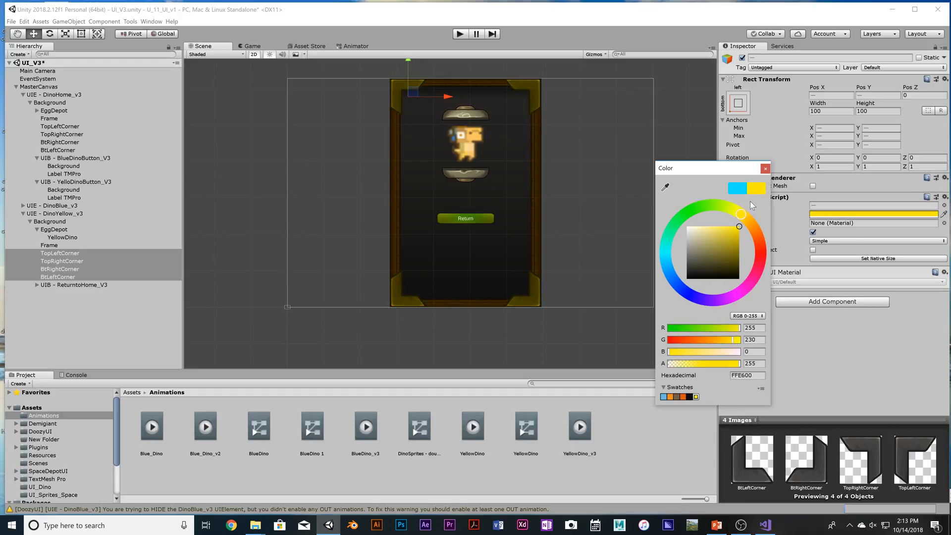
click(362, 329)
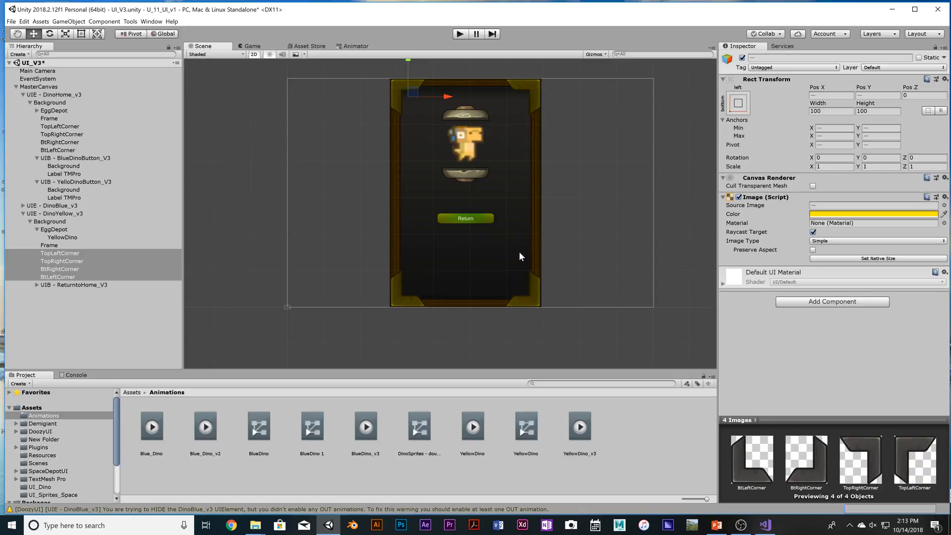
- Set the OnClick navigation of UIE - DinoYellow_v3's return button to hide DinoYellow_v3, and save the scene
click(36, 285)
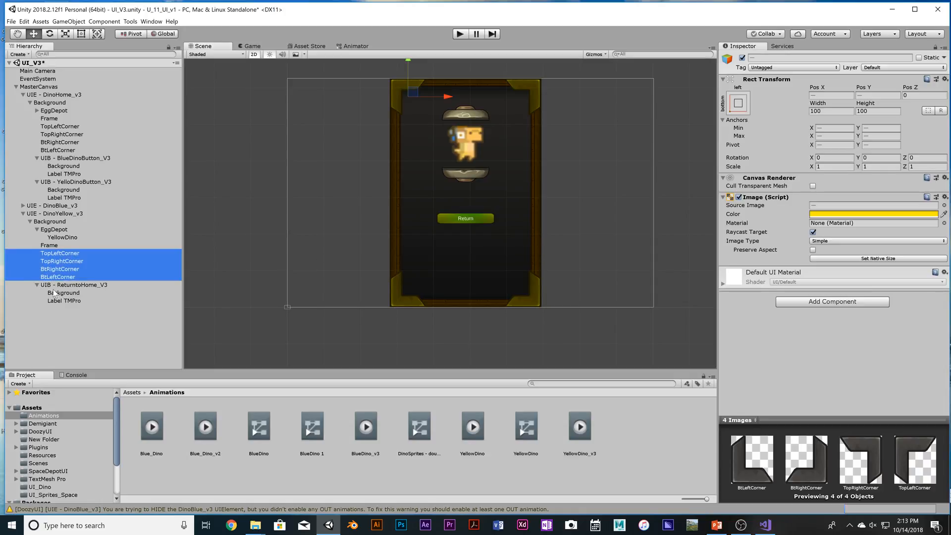
click(87, 286)
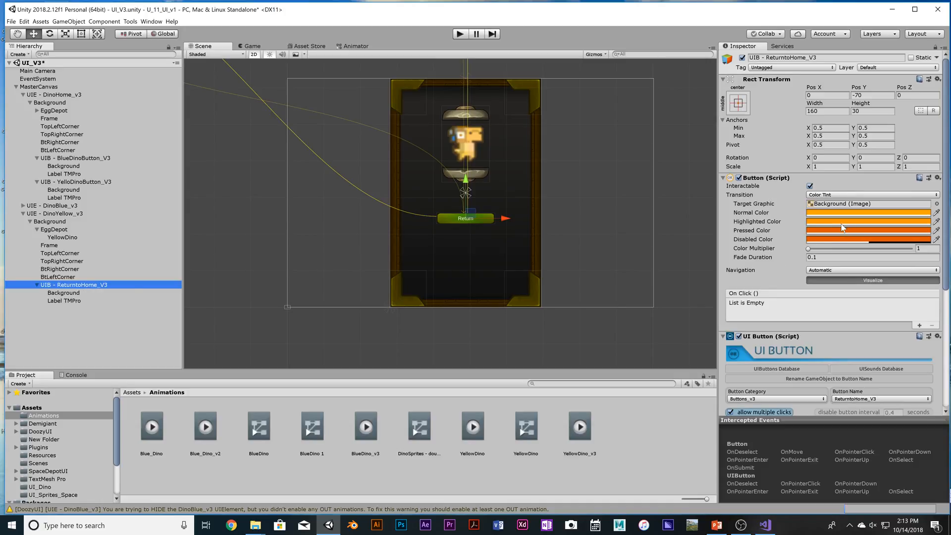
scroll(878, 342, down, 6)
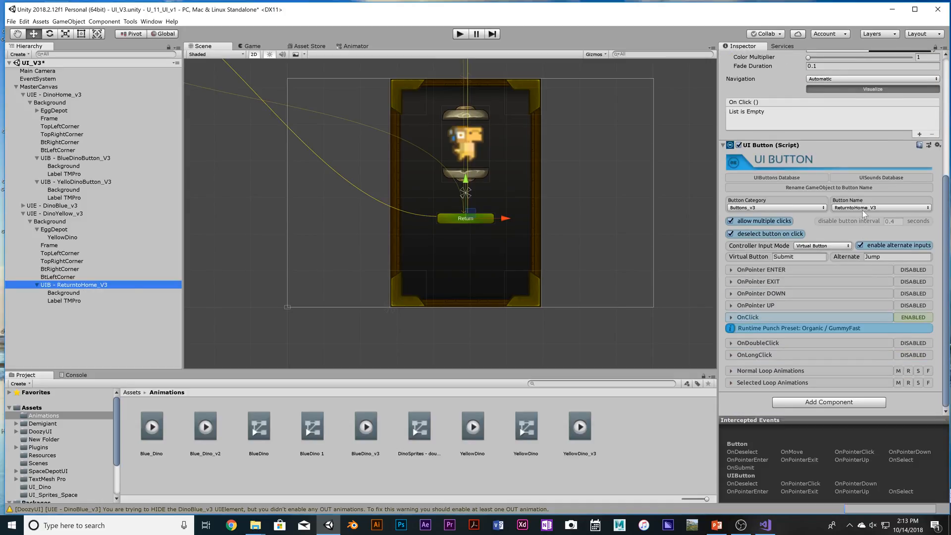
click(729, 317)
scroll(801, 316, down, 4)
scroll(806, 325, down, 2)
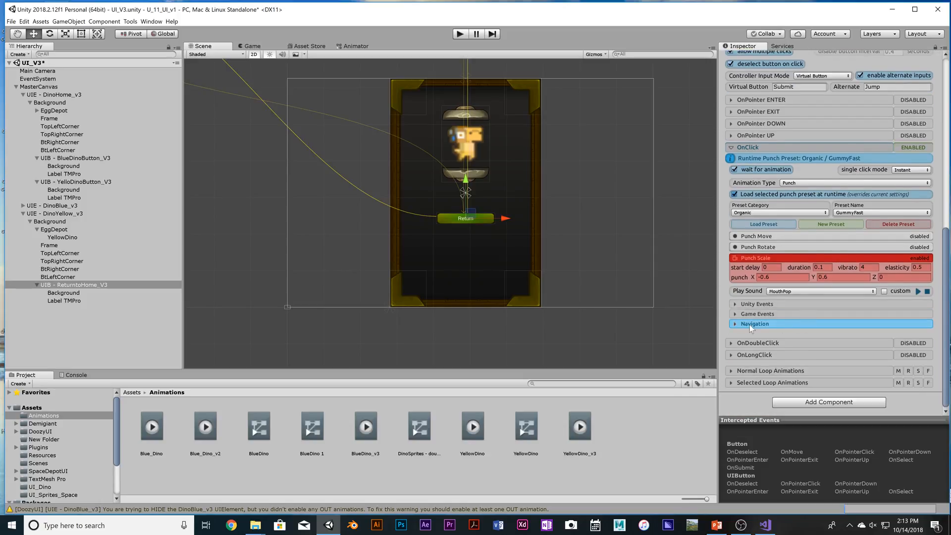
click(735, 324)
scroll(913, 328, down, 3)
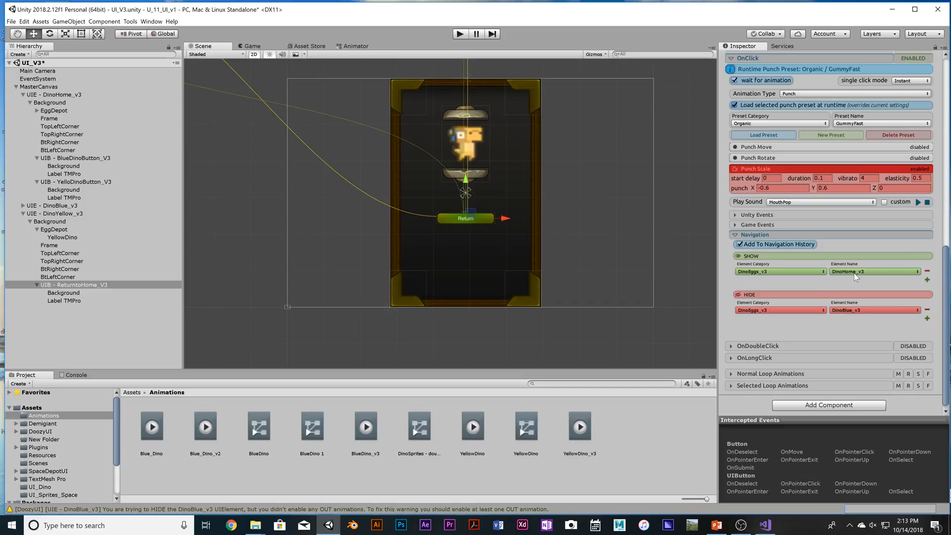
click(863, 310)
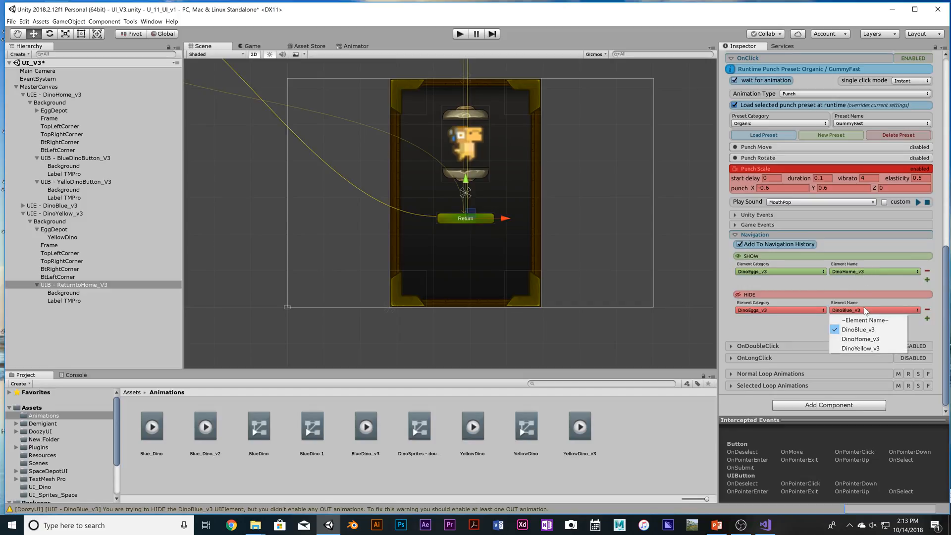
click(879, 349)
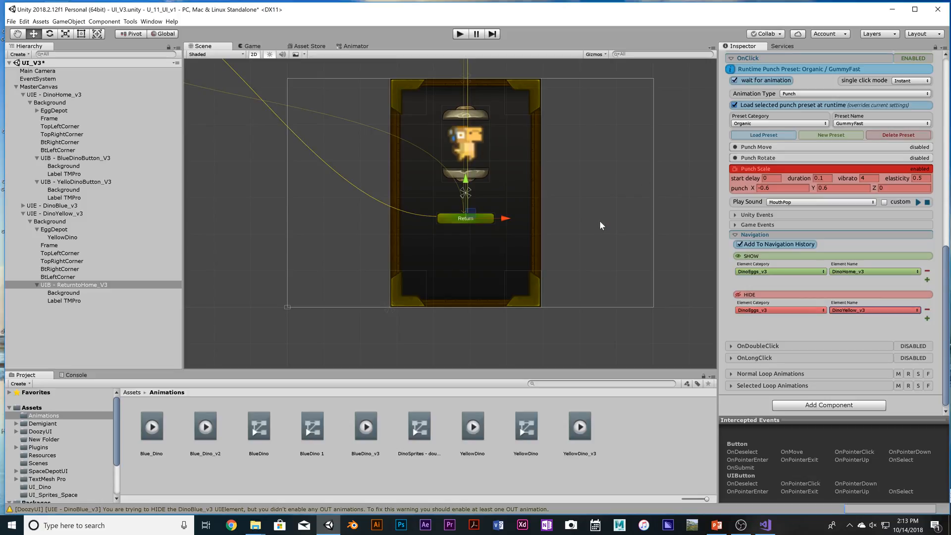
key(ctrl+s)
- Run the scene, test the Blue Dino, Yellow Dino and Return buttons, and stop playback
click(459, 35)
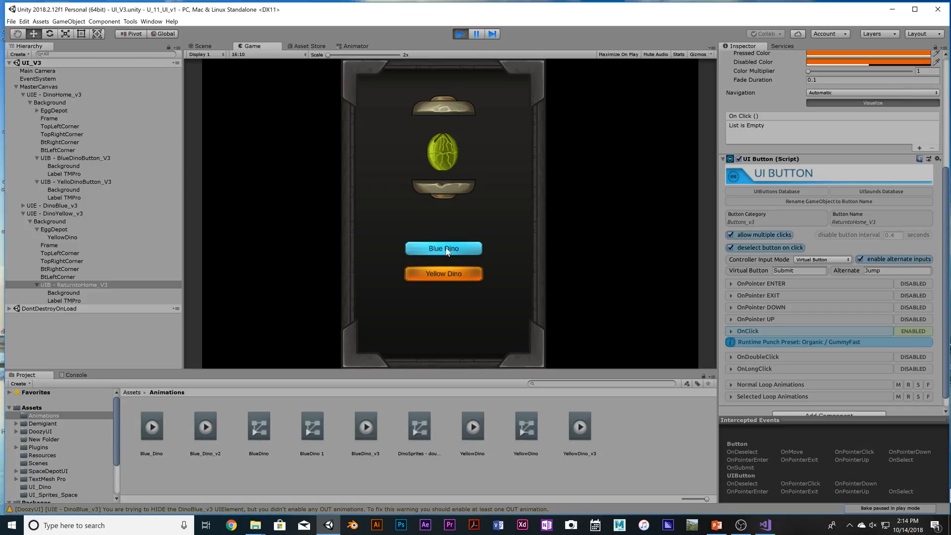
click(446, 249)
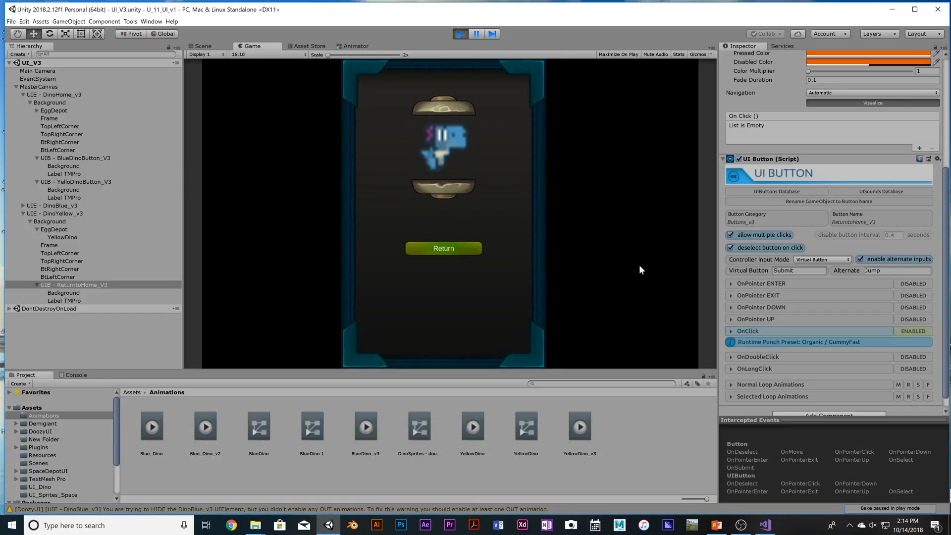
click(438, 249)
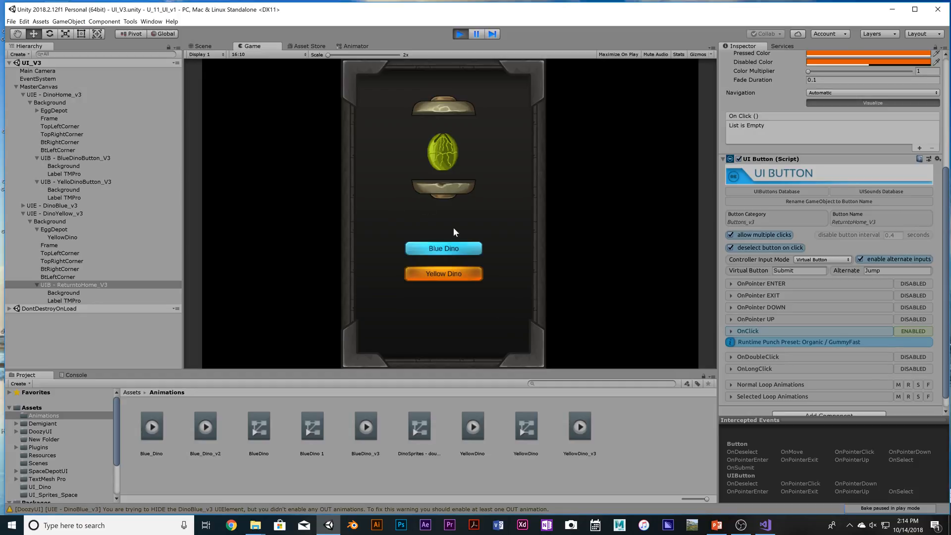
click(439, 277)
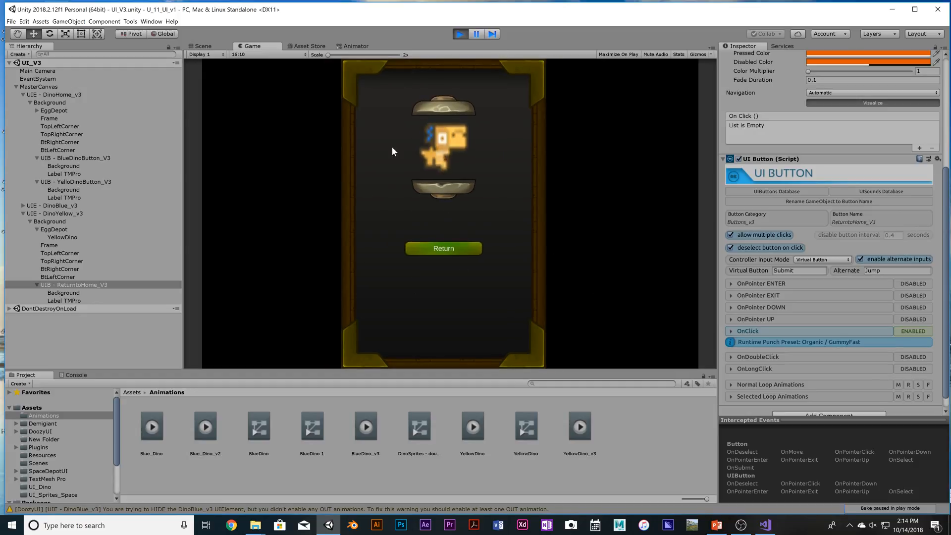
click(451, 250)
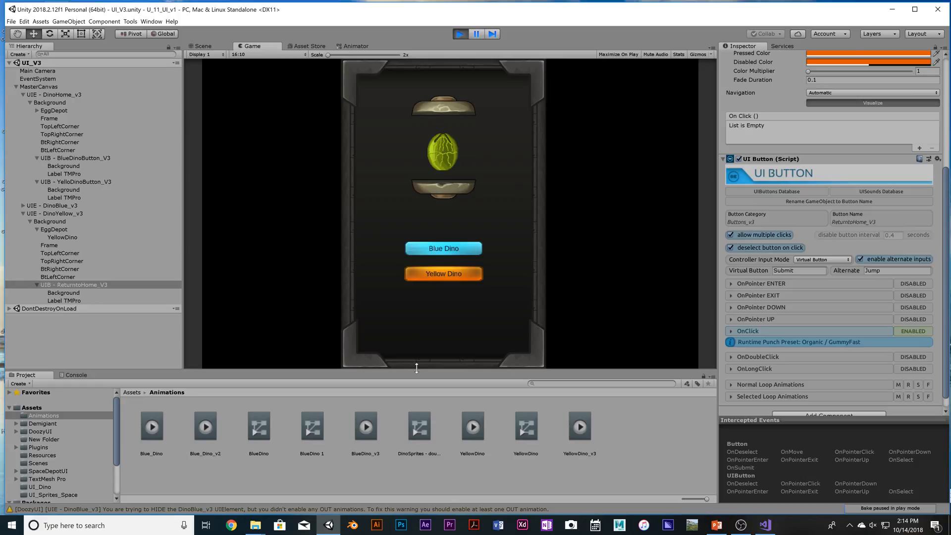
click(456, 249)
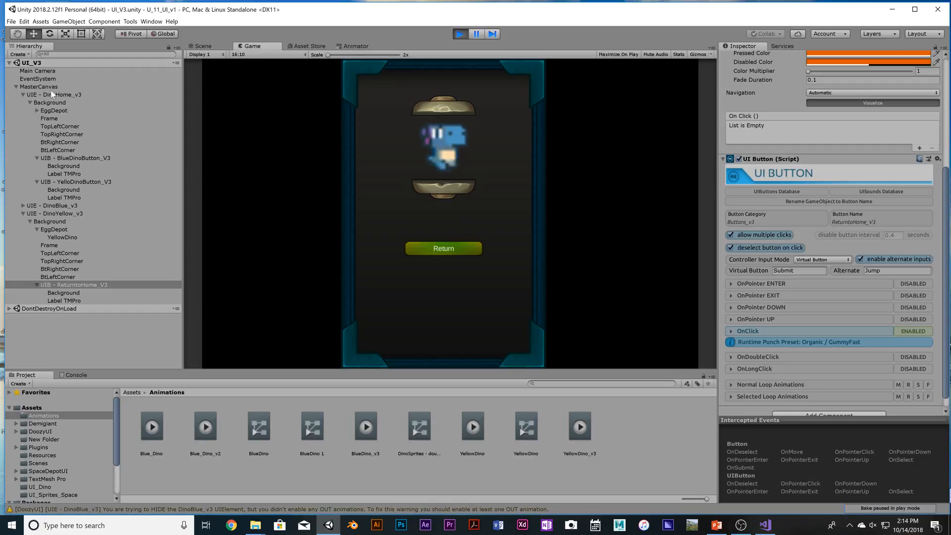
click(460, 34)
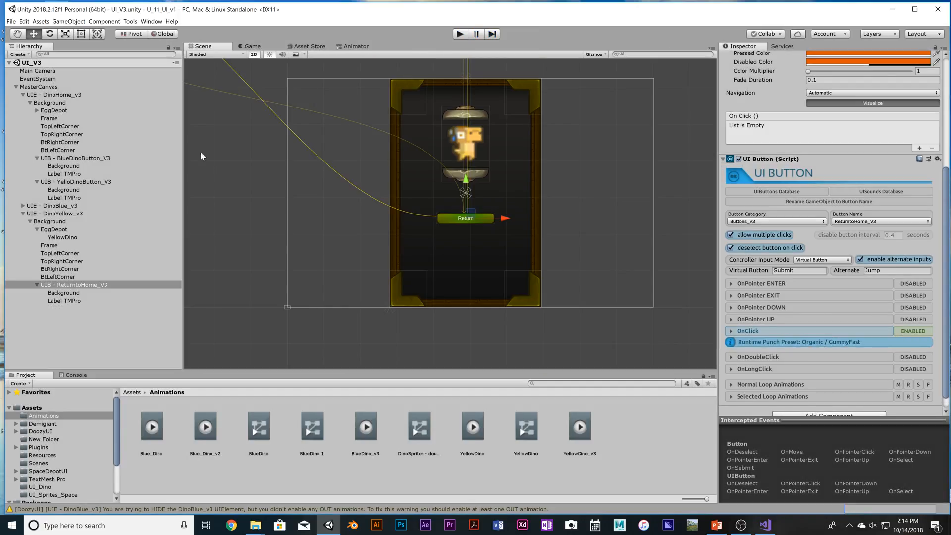
- Examine the OnClick animation and sound settings of the BlueDinoButton_V3 and YelloDinoButton_V3 buttons on the home screen
scroll(319, 137, down, 5)
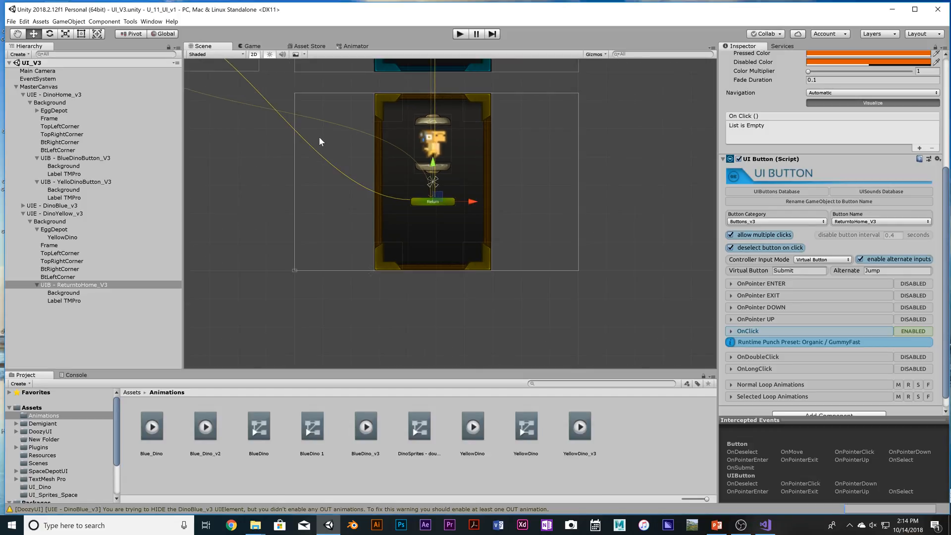
scroll(316, 145, down, 1)
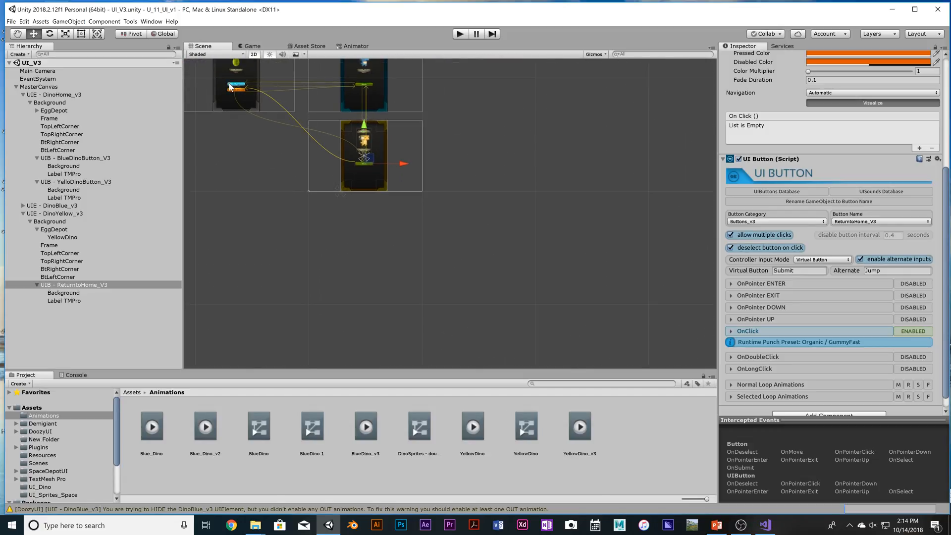
click(77, 119)
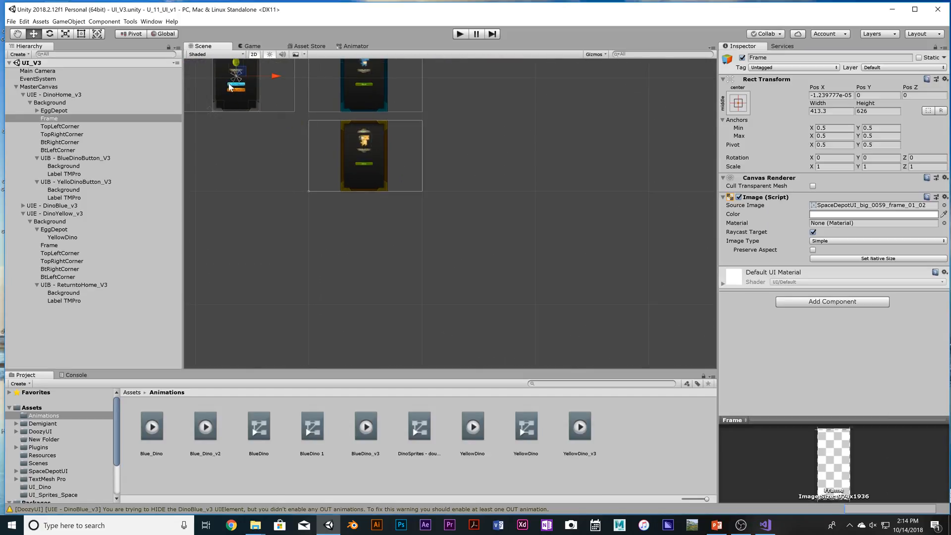
click(77, 166)
click(91, 159)
scroll(813, 338, down, 3)
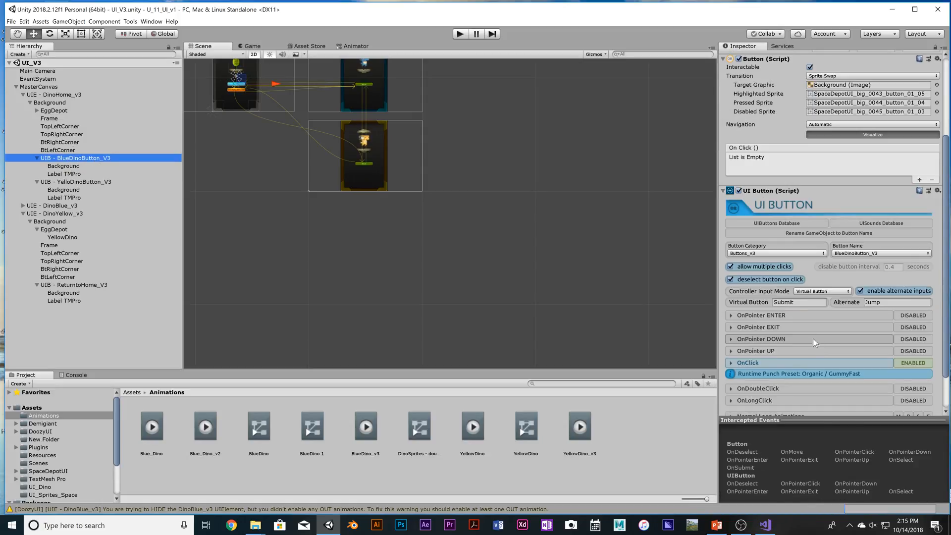
scroll(814, 338, down, 1)
click(732, 317)
scroll(815, 319, down, 3)
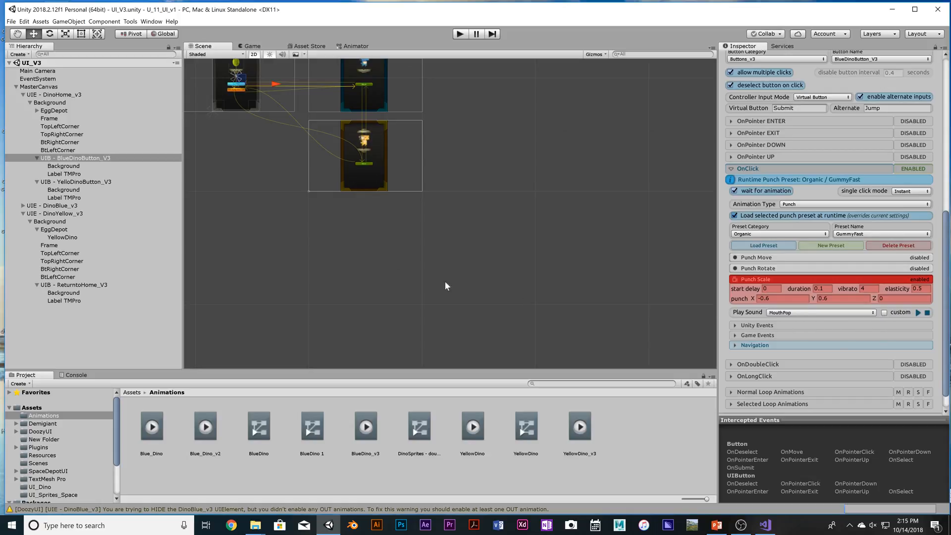
click(75, 182)
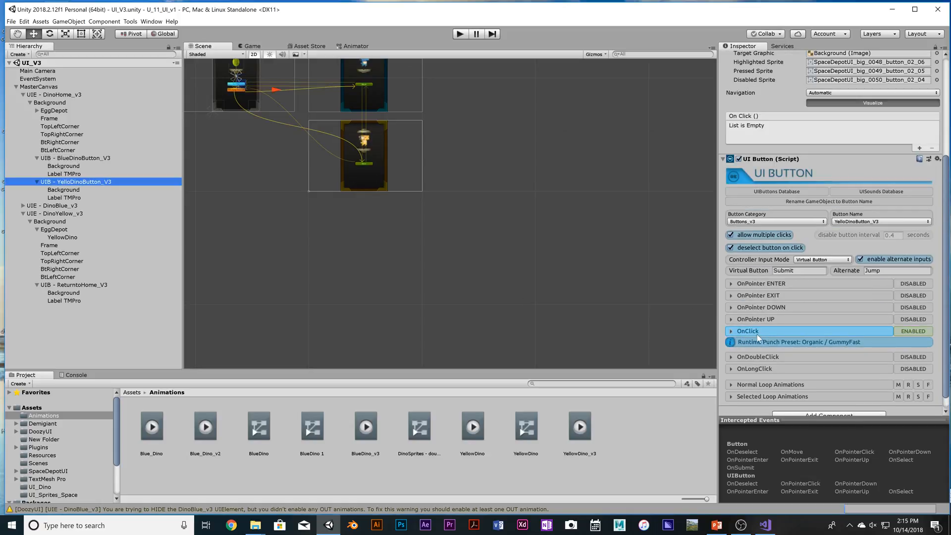
click(730, 331)
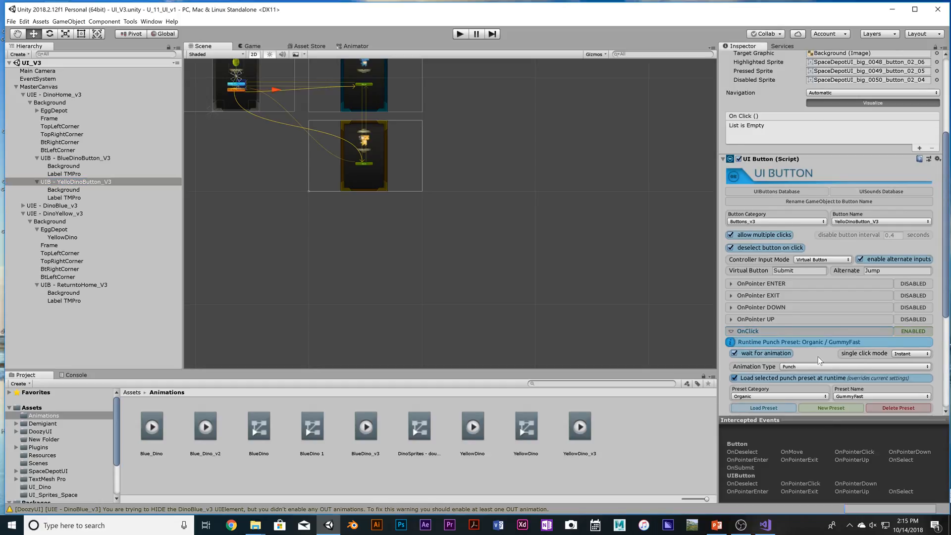
scroll(819, 357, down, 4)
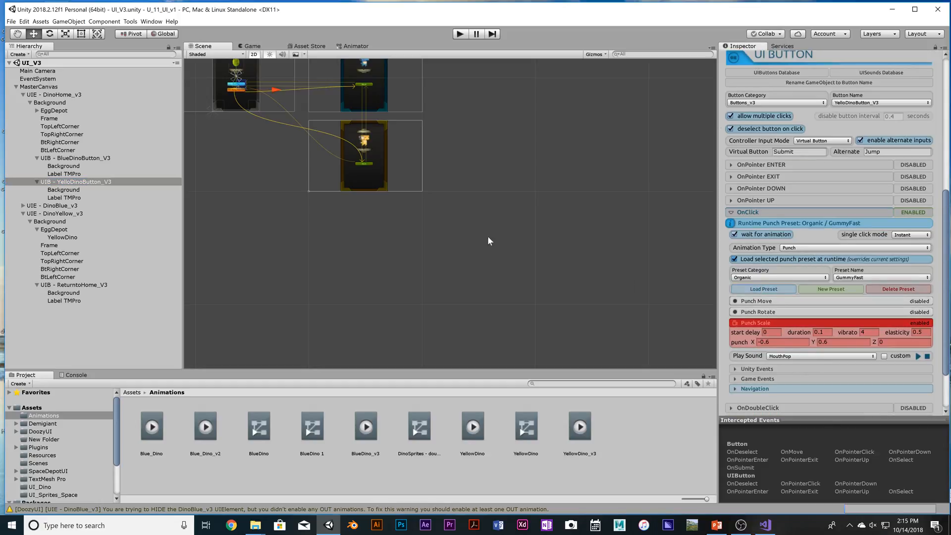
- Examine the OnClick animation and sound settings of the ReturntoHome_V3 buttons on the blue and yellow dino screens
click(23, 206)
scroll(140, 233, down, 1)
click(94, 254)
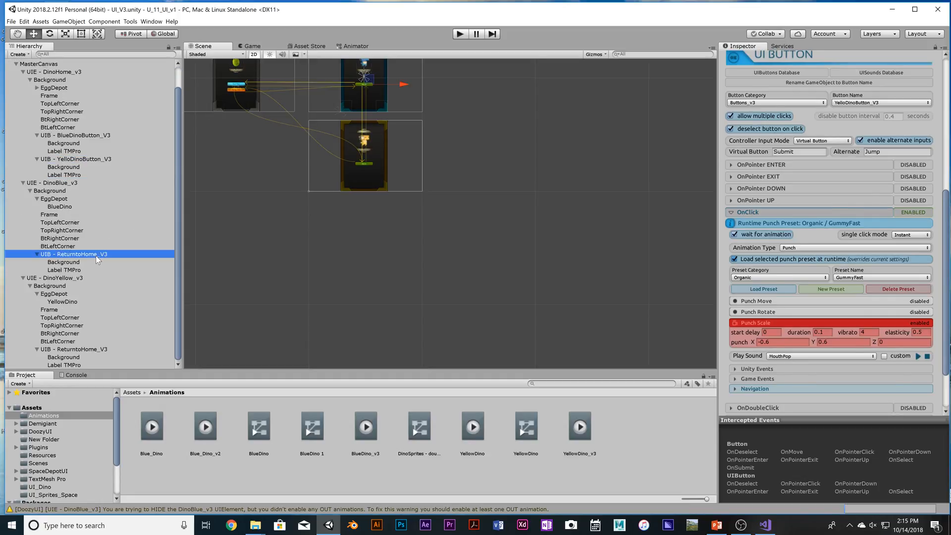
scroll(831, 356, down, 1)
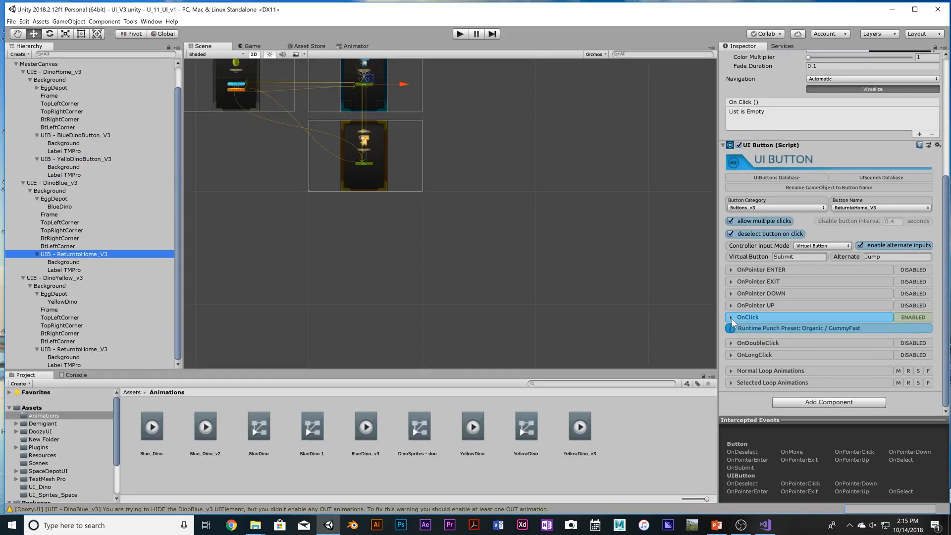
click(732, 318)
scroll(816, 362, down, 3)
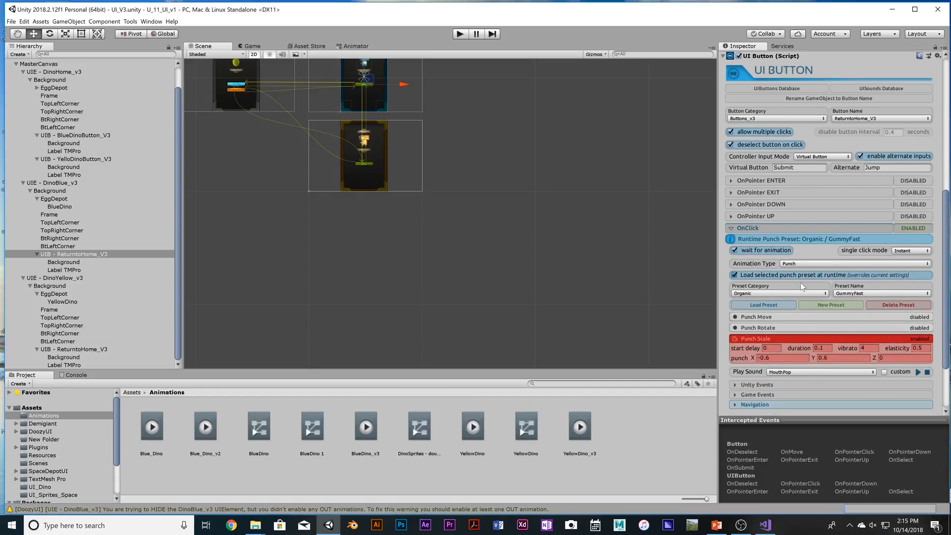
scroll(800, 287, down, 3)
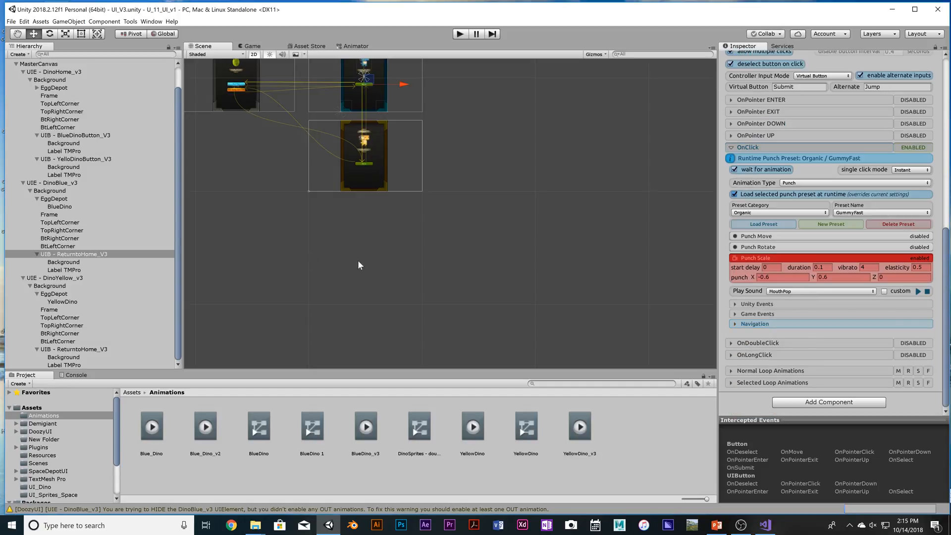
click(57, 349)
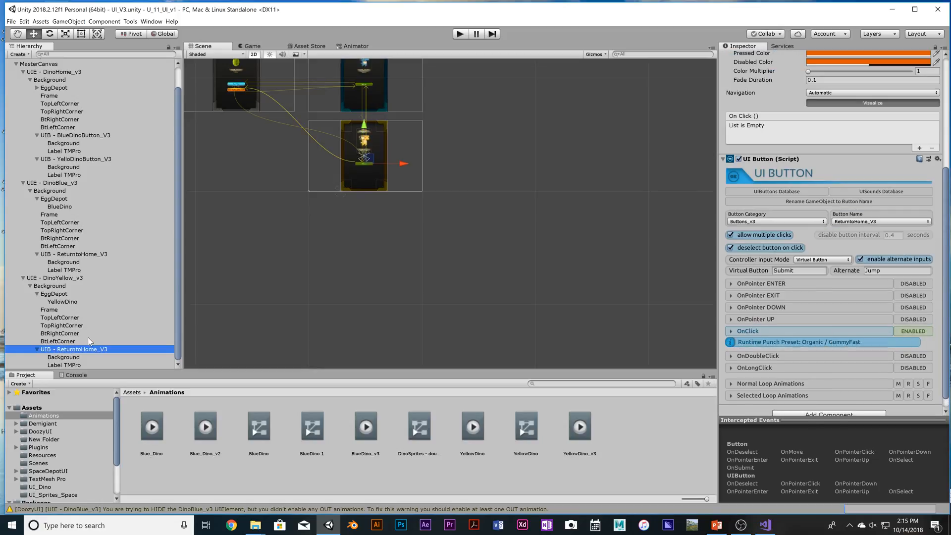
click(733, 331)
scroll(841, 326, down, 5)
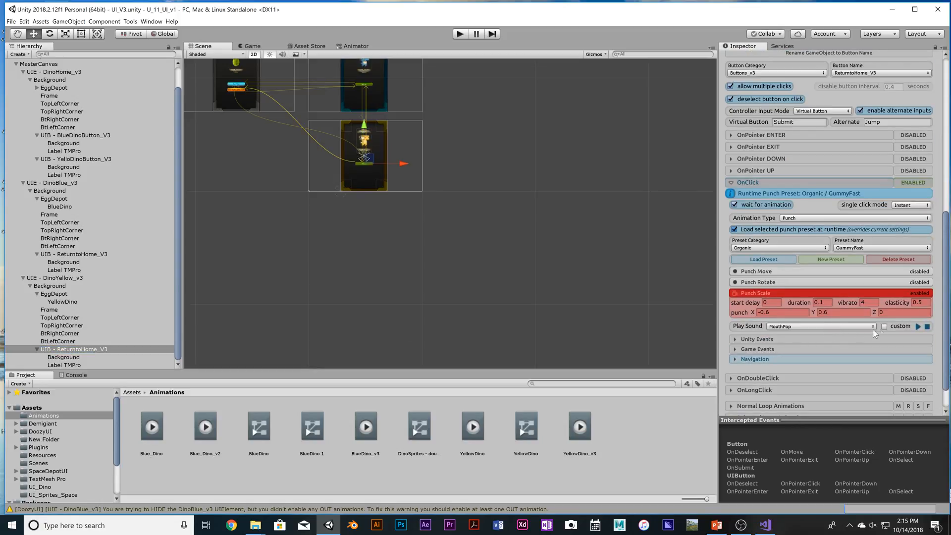
- Play-test the finished scene by opening the blue and yellow dino screens and returning home from each, and exit play mode
scroll(458, 257, down, 2)
scroll(459, 256, up, 3)
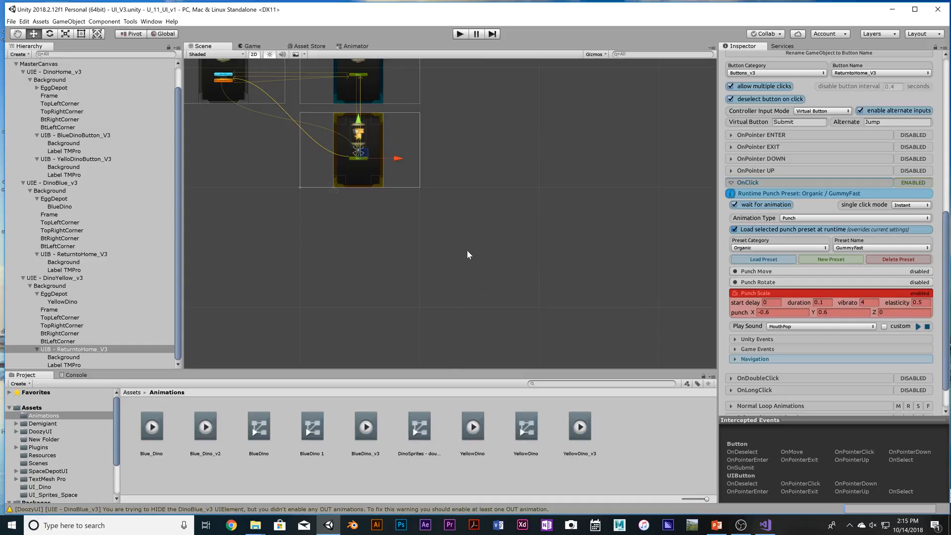
click(459, 35)
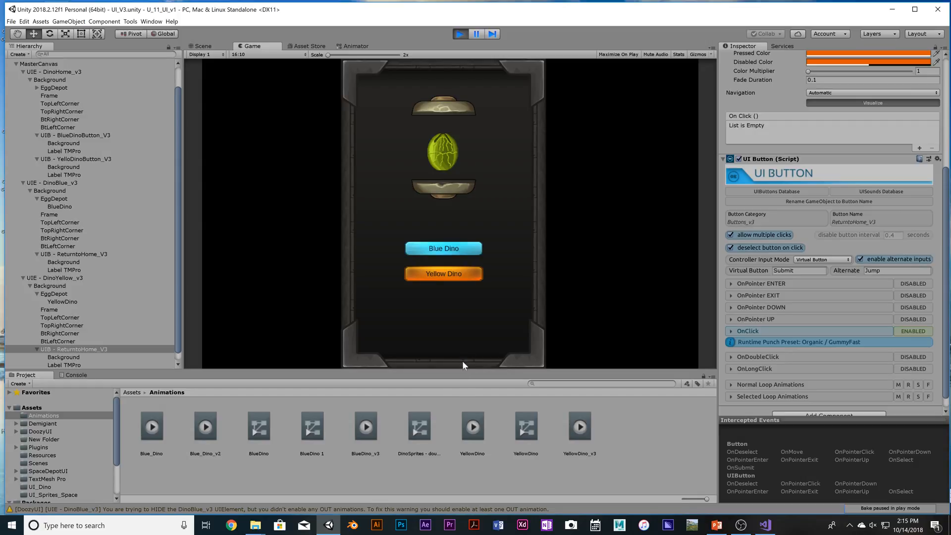
click(462, 251)
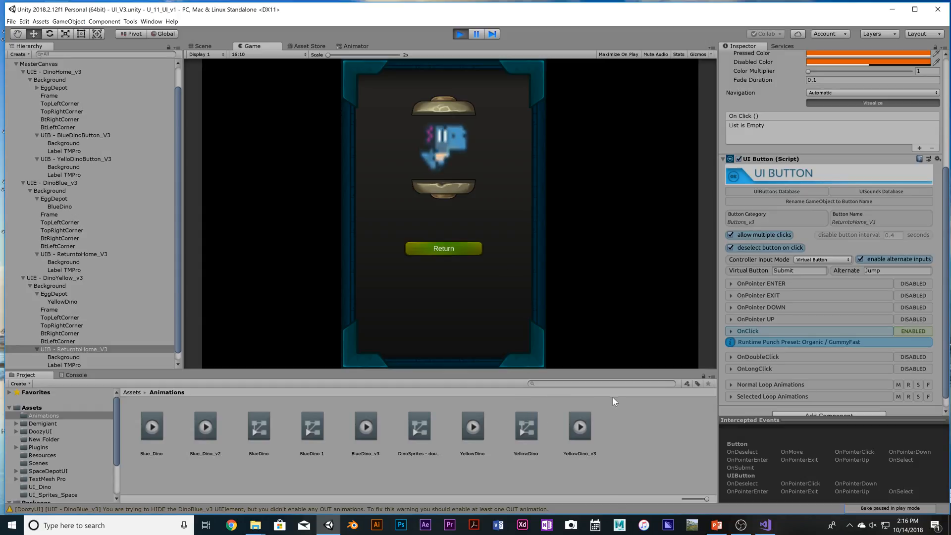
click(451, 245)
click(456, 272)
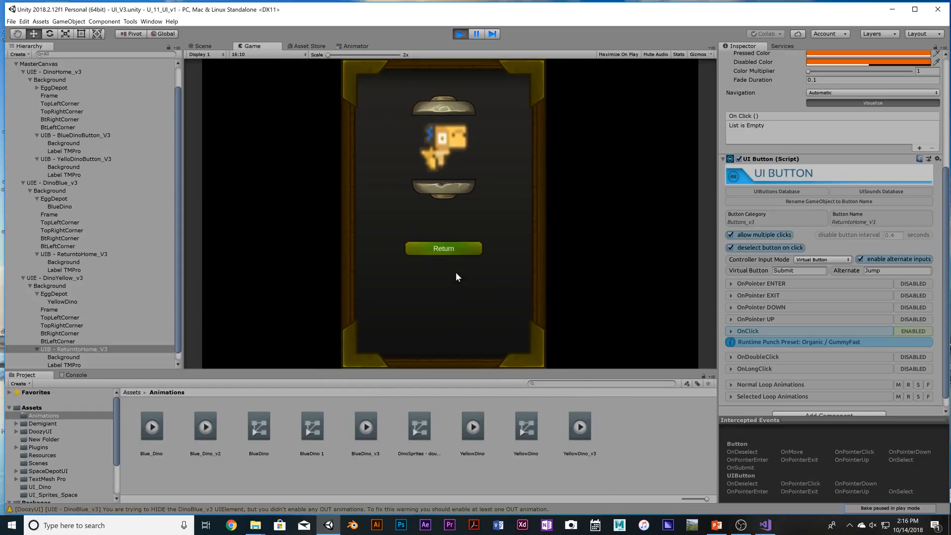
click(460, 250)
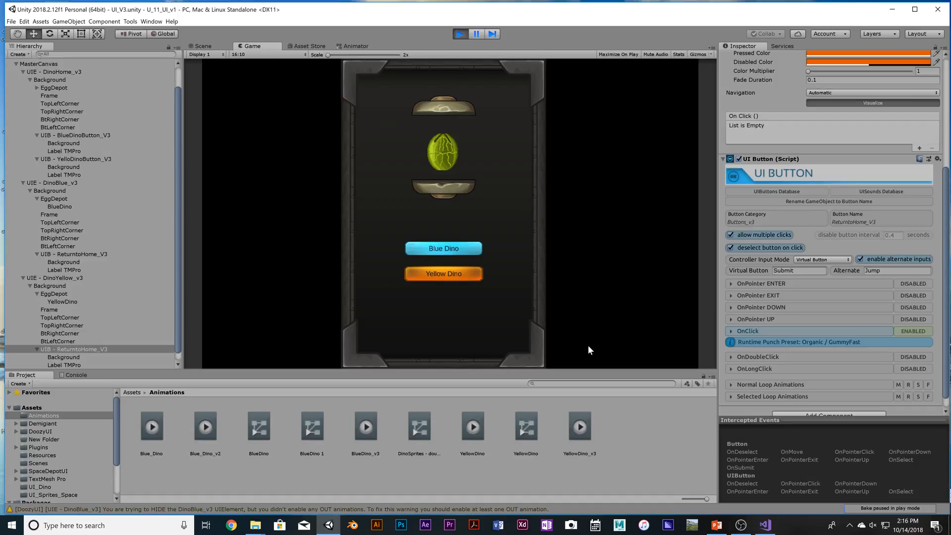
click(455, 245)
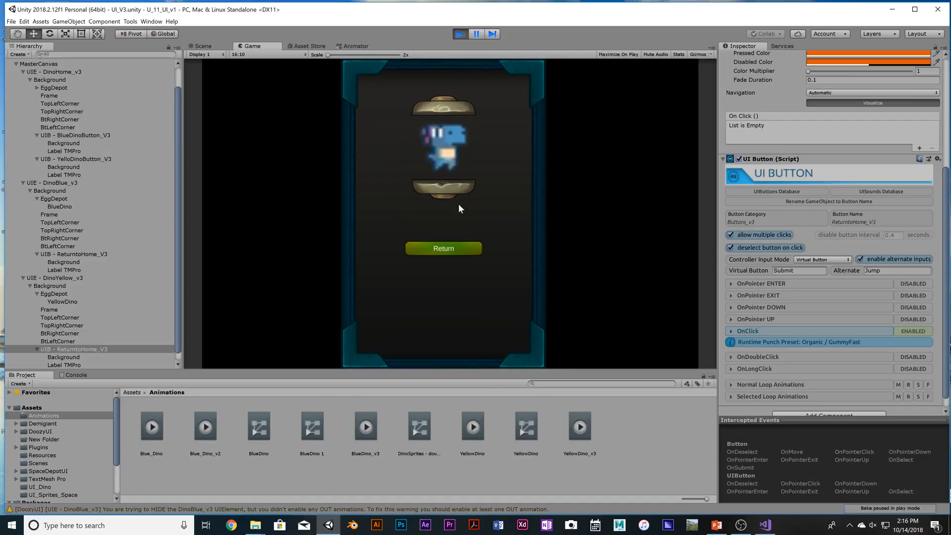
click(460, 246)
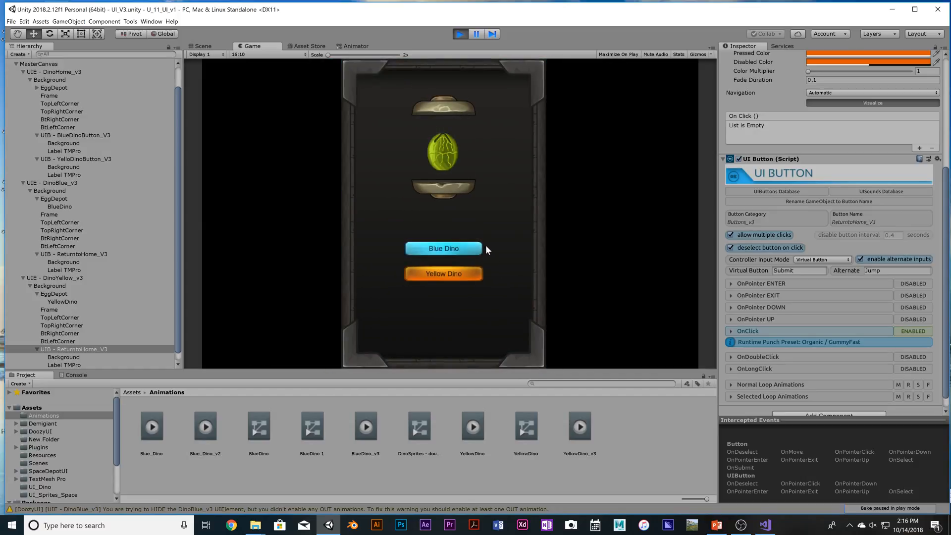
click(460, 34)
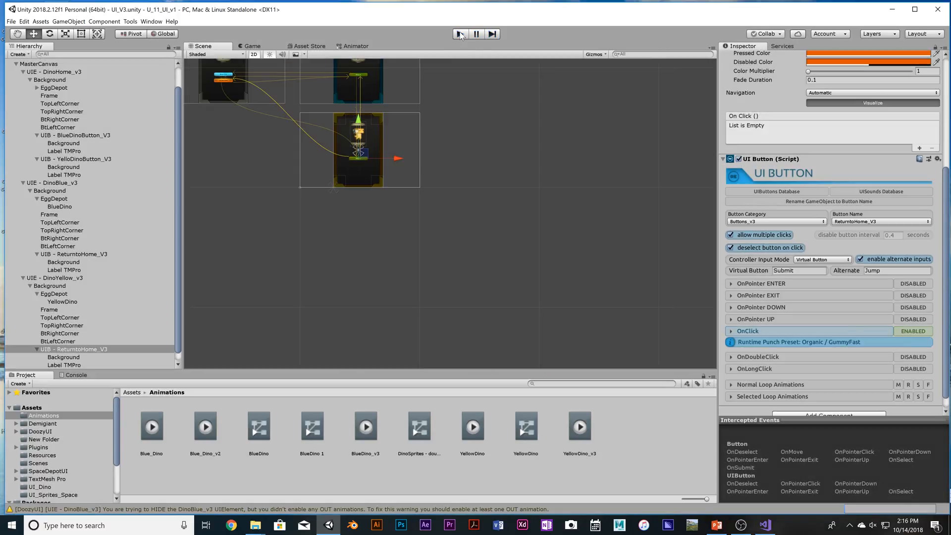
scroll(452, 315, down, 3)
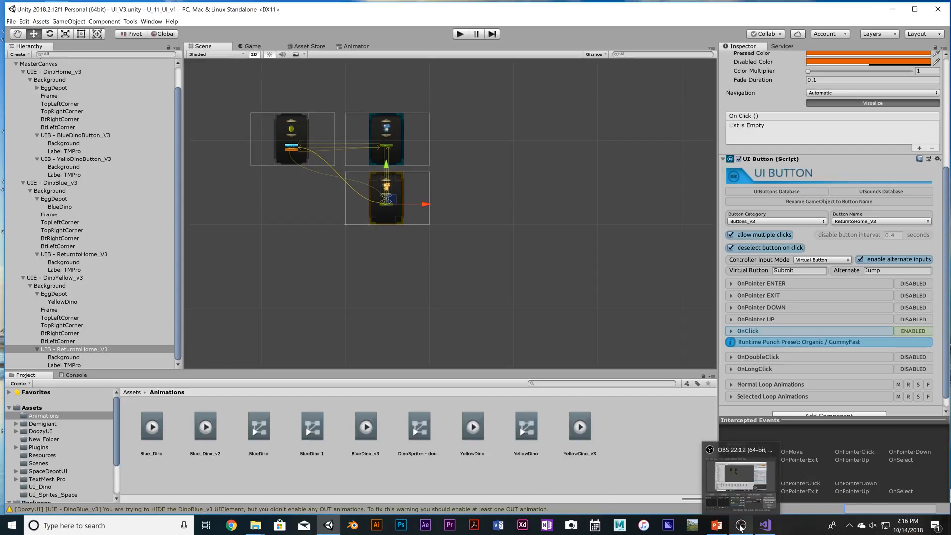
click(740, 528)
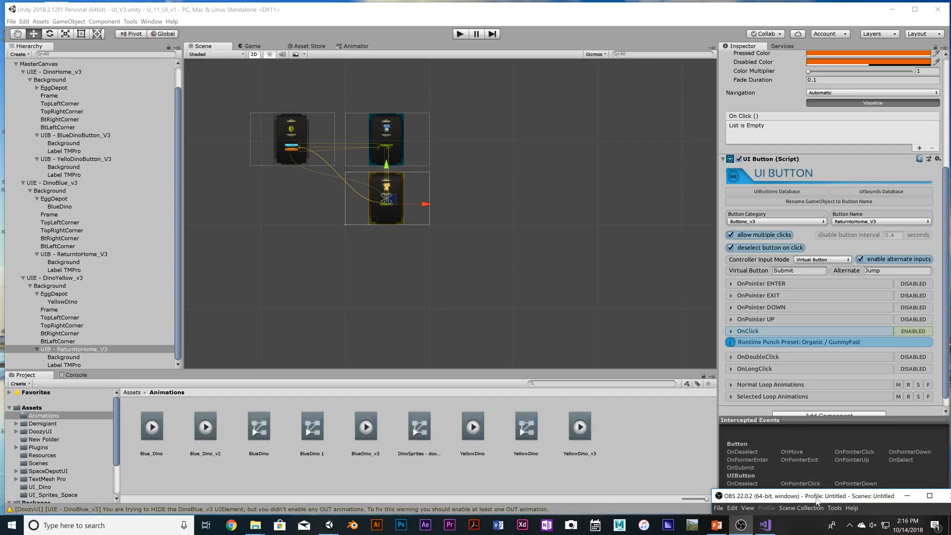